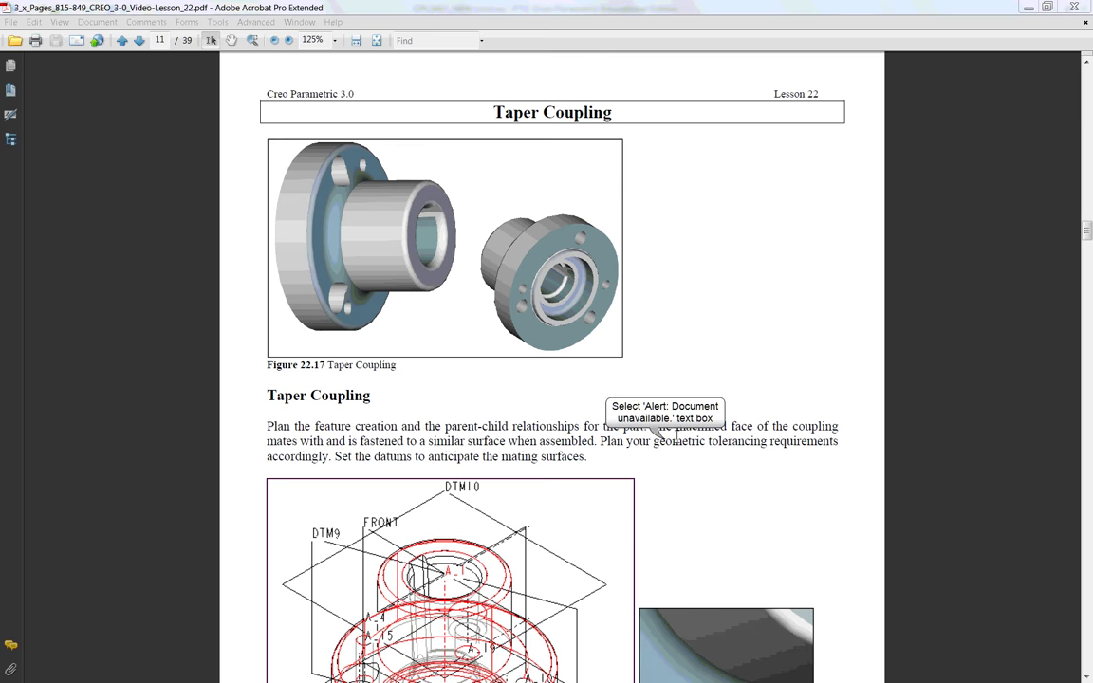
# Step: Examine the Taper Coupling drawing pages in the lesson PDF, covering the overall drawing, side view, counterbore section relation and hole figures
pyautogui.scroll(-10, 663, 438)
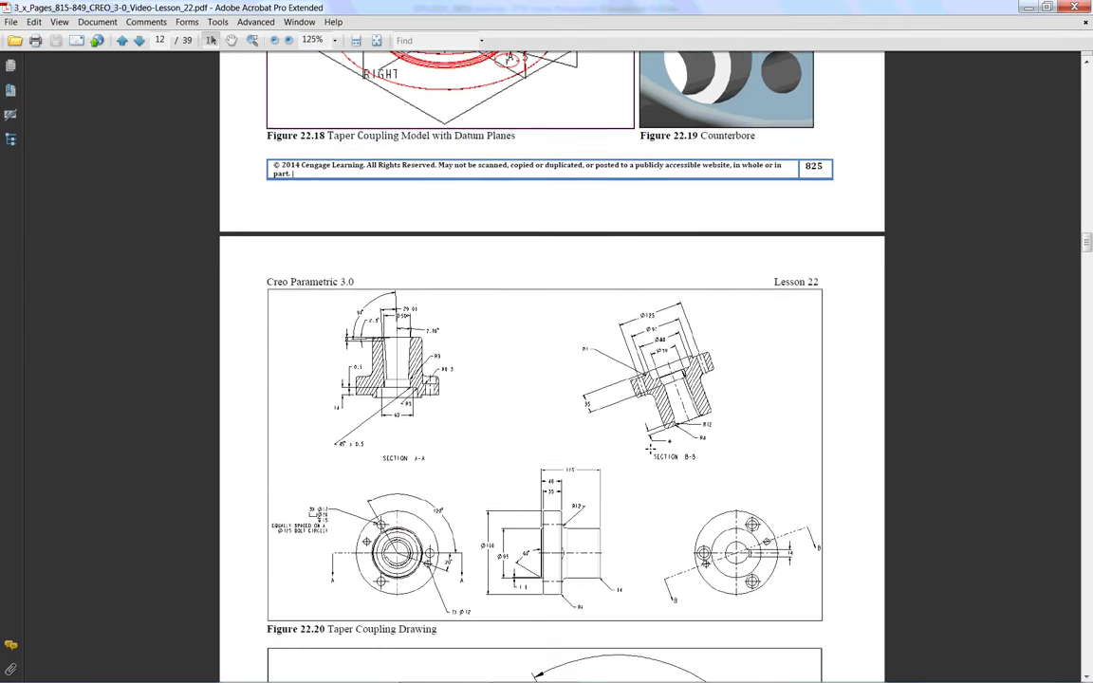
pyautogui.scroll(-1, 649, 449)
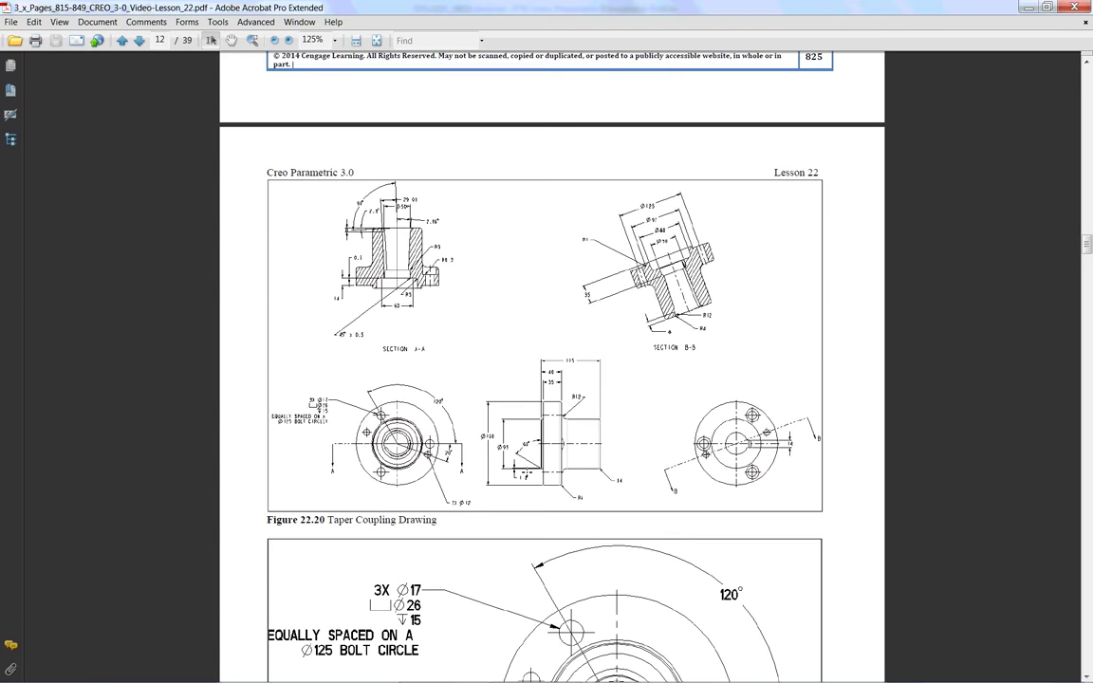
pyautogui.keyDown('ctrl'); pyautogui.scroll(3, 525, 466); pyautogui.keyUp('ctrl')
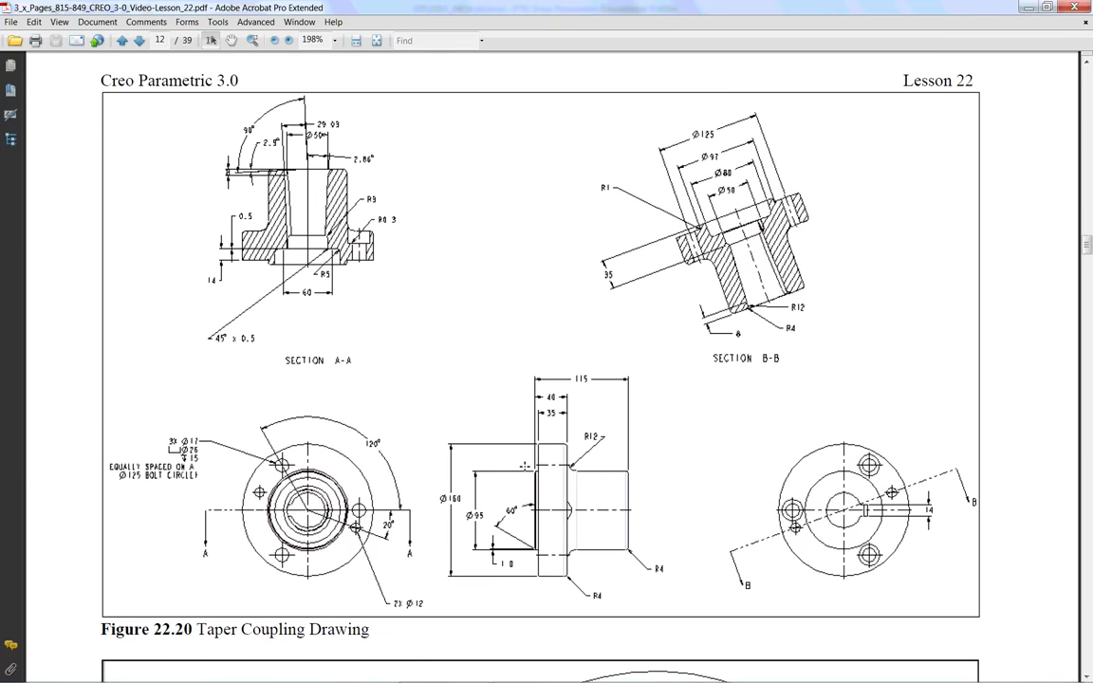
pyautogui.scroll(-10, 525, 466)
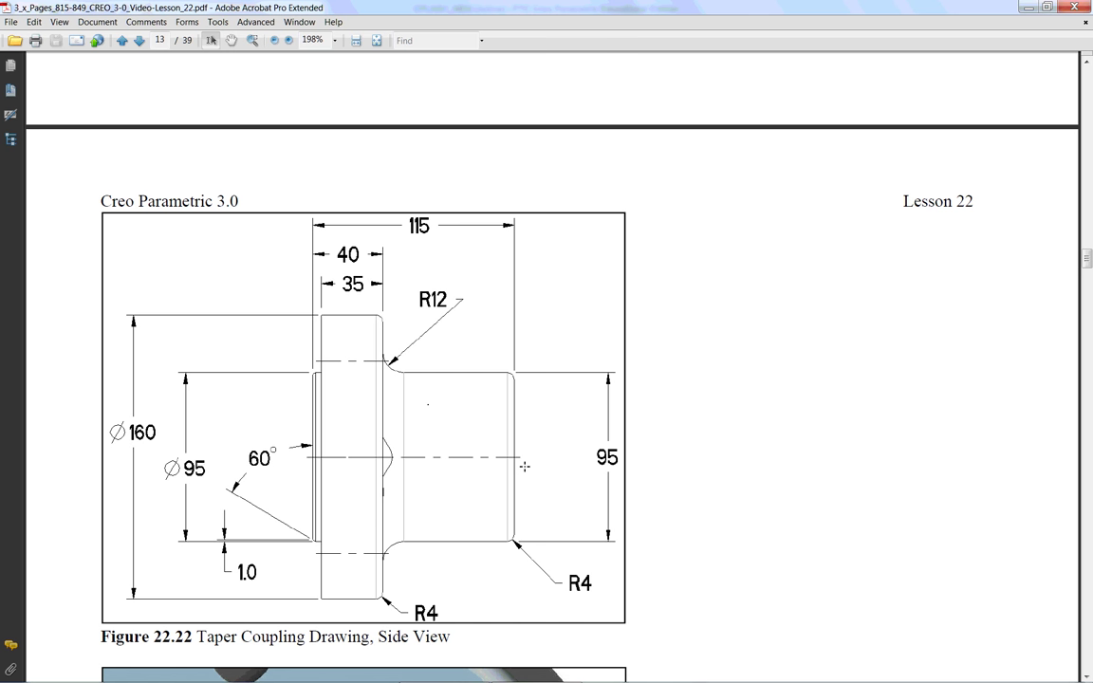
pyautogui.scroll(-8, 524, 465)
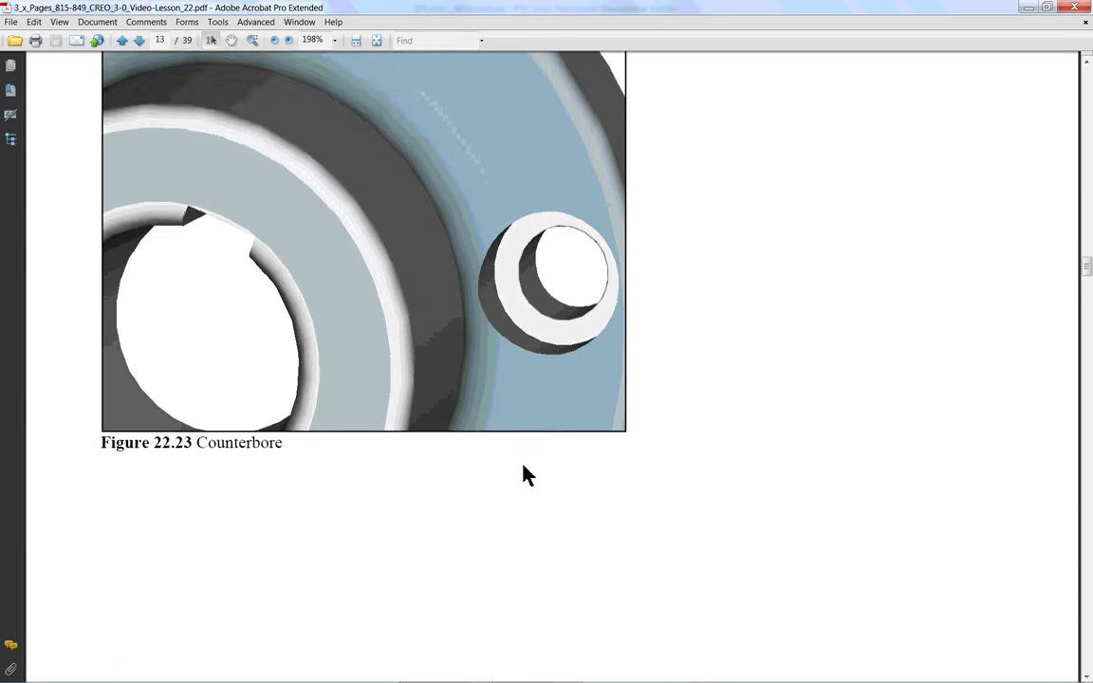
pyautogui.scroll(-6, 524, 467)
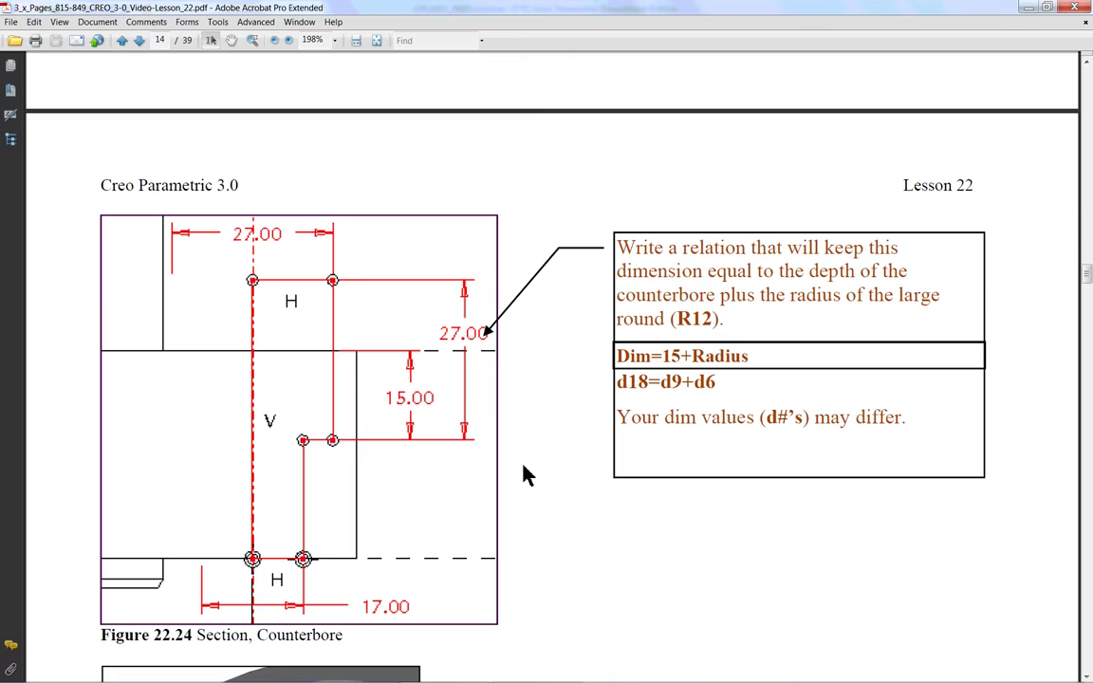
pyautogui.scroll(-7, 527, 475)
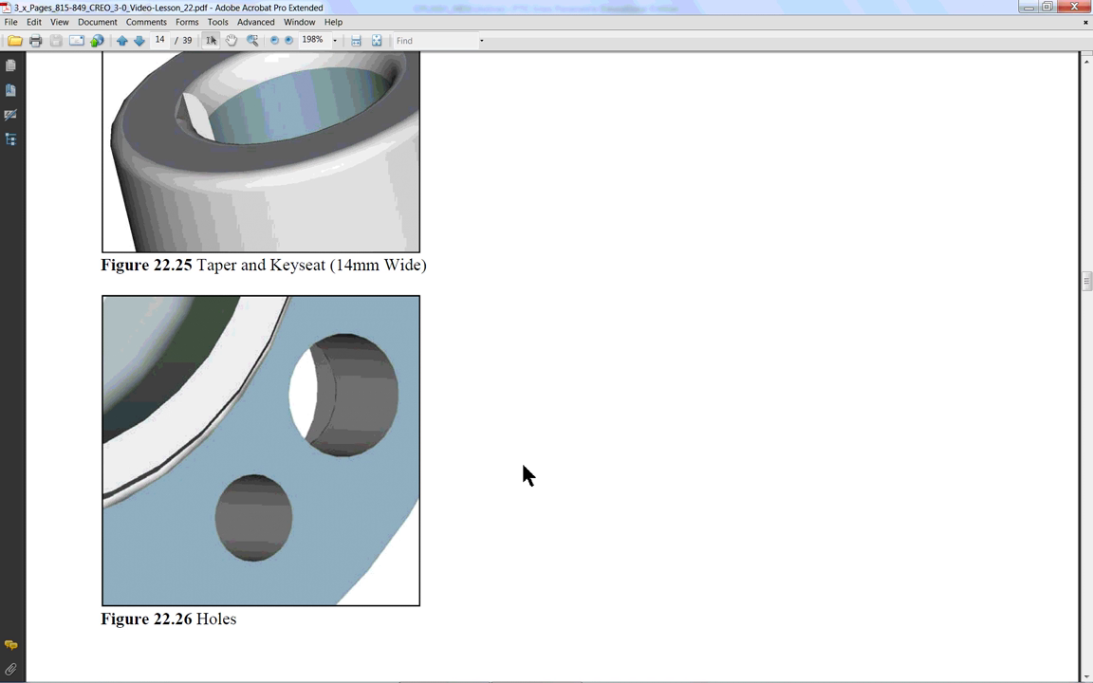
pyautogui.scroll(7, 527, 475)
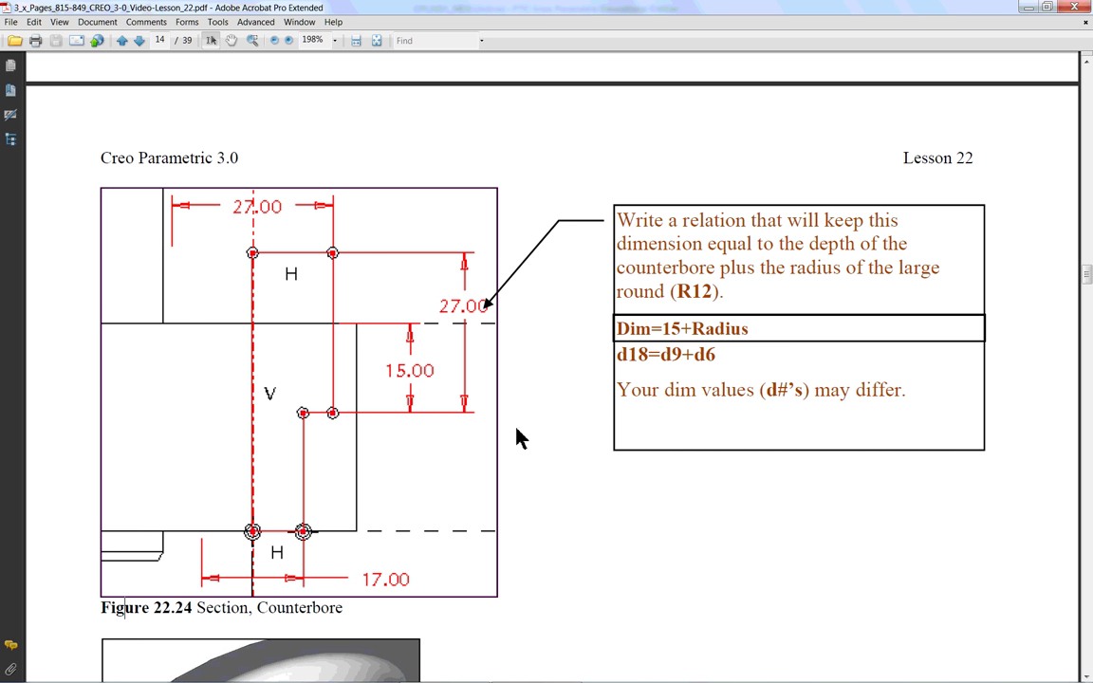
pyautogui.scroll(-7, 534, 450)
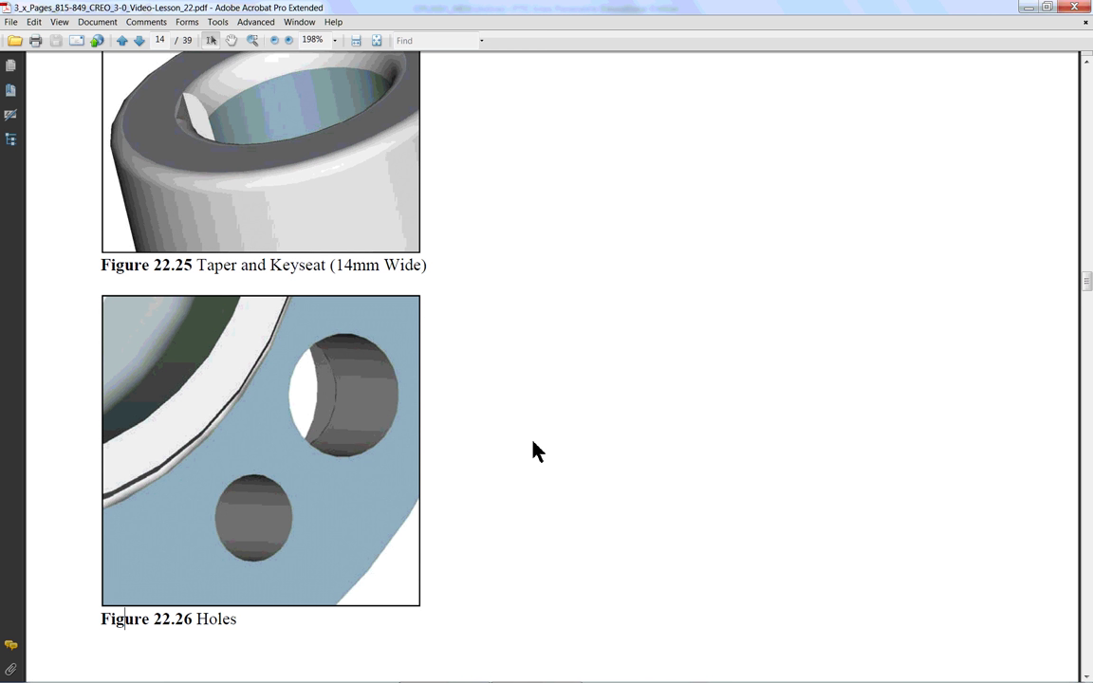
# Step: Examine Section A-A, Section B-B and the Section Sketch Rounds figure for the coupling's bore, taper, round and counterbore dimensions
pyautogui.scroll(-8, 533, 441)
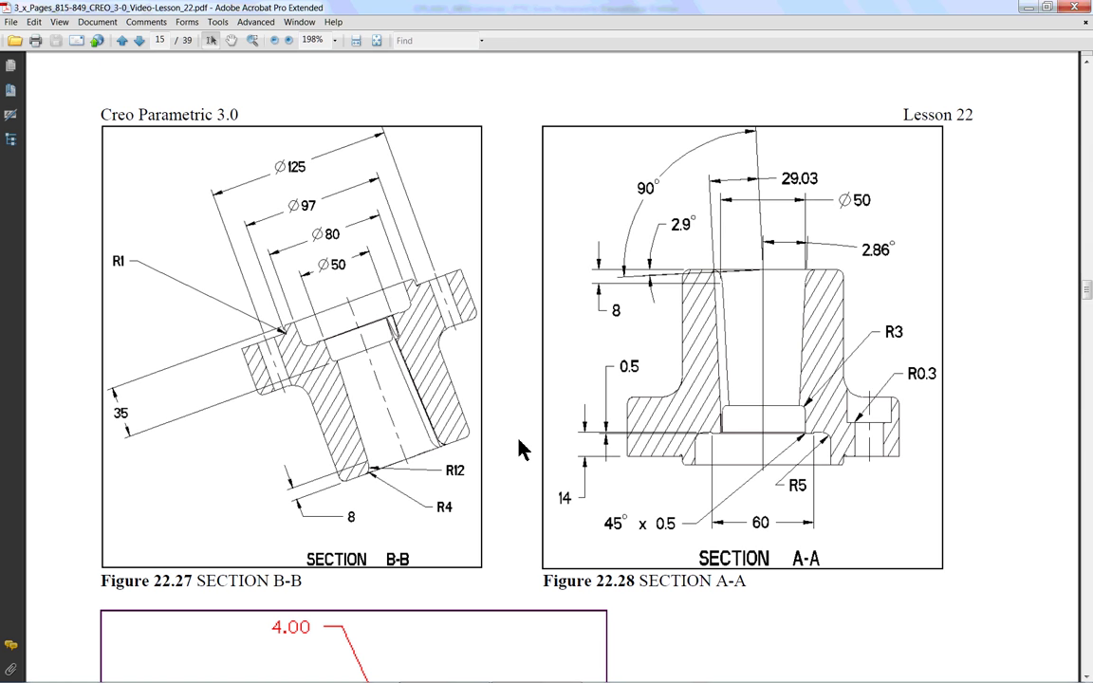
pyautogui.scroll(-8, 520, 449)
pyautogui.scroll(2, 520, 448)
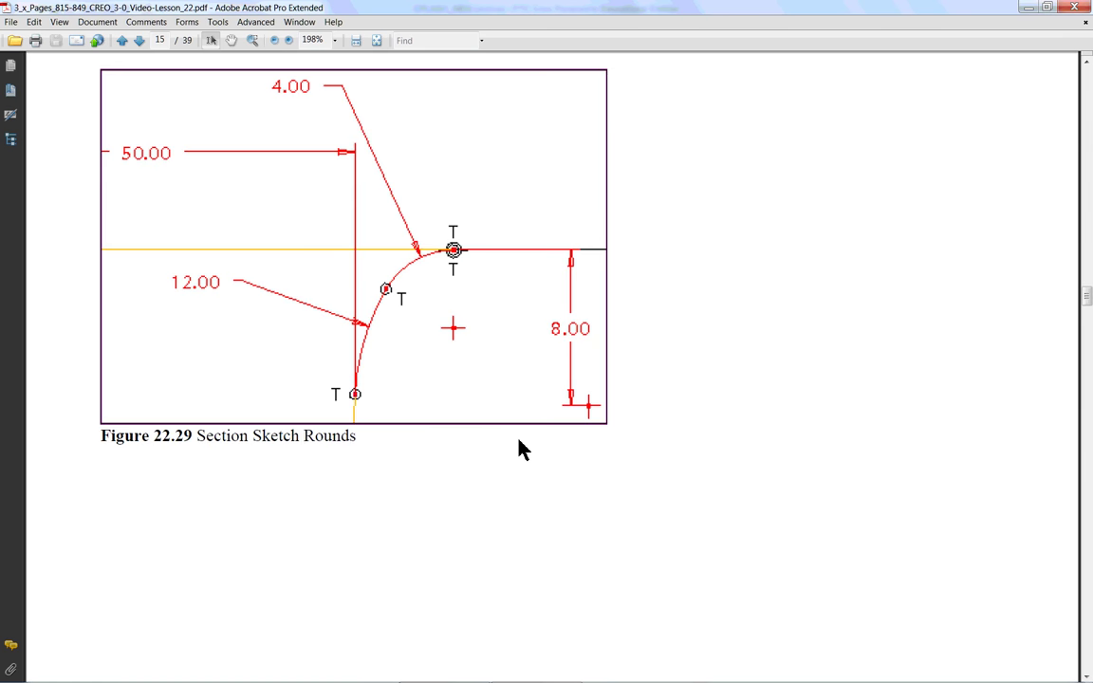
pyautogui.scroll(1, 517, 432)
pyautogui.scroll(1, 507, 337)
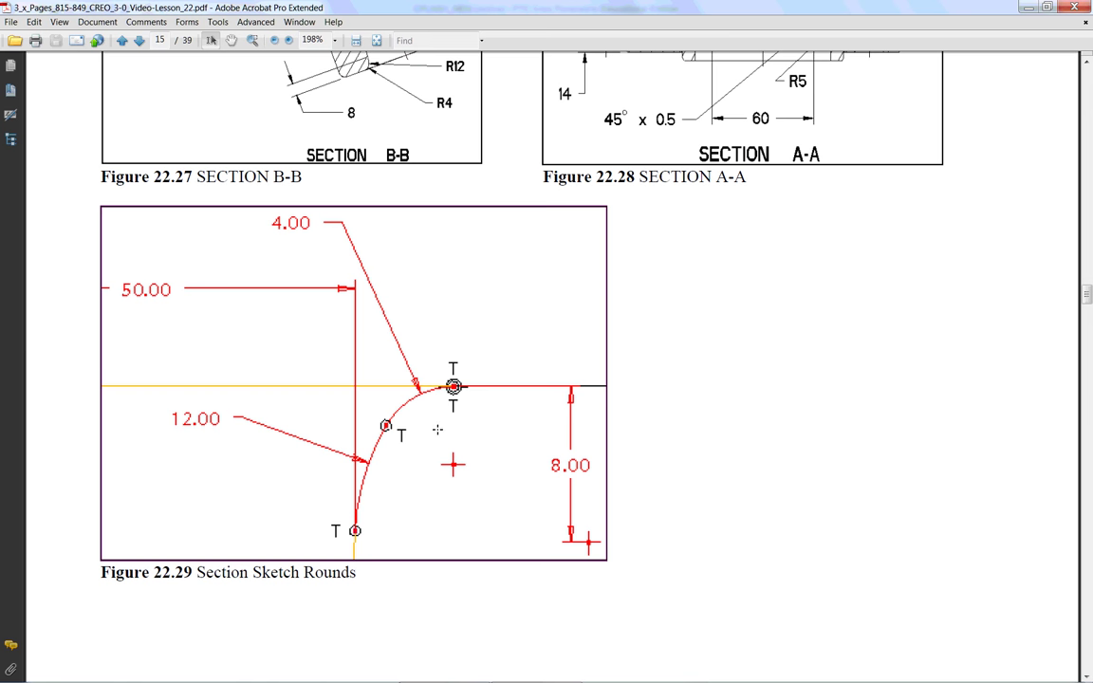
pyautogui.scroll(-10, 438, 434)
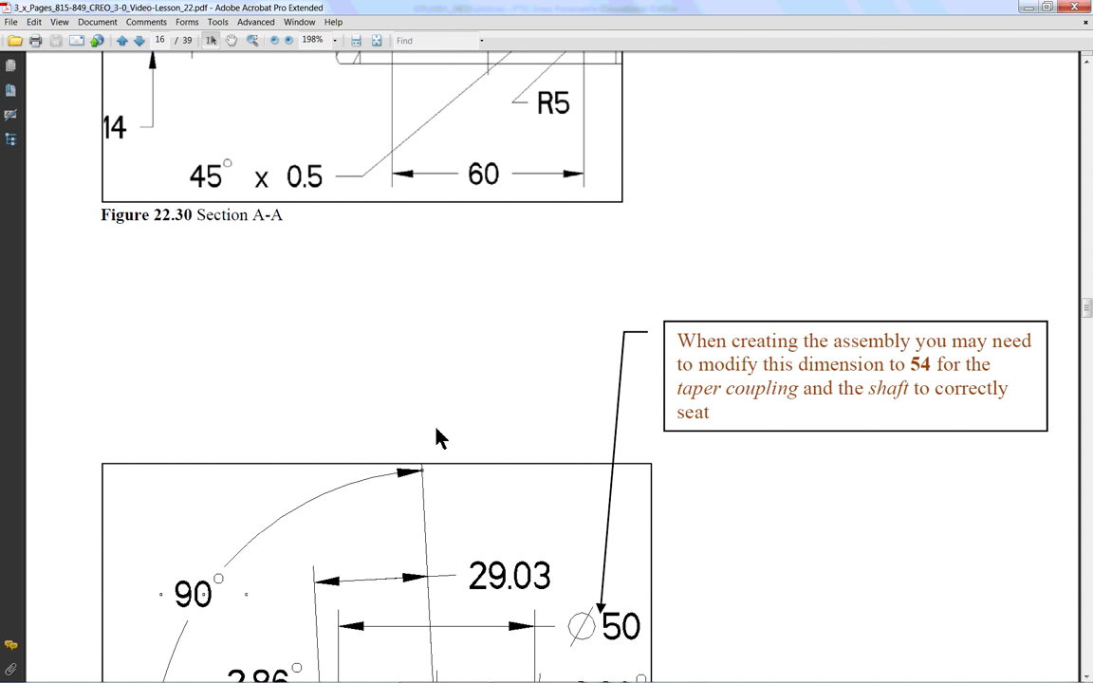
pyautogui.scroll(5, 438, 437)
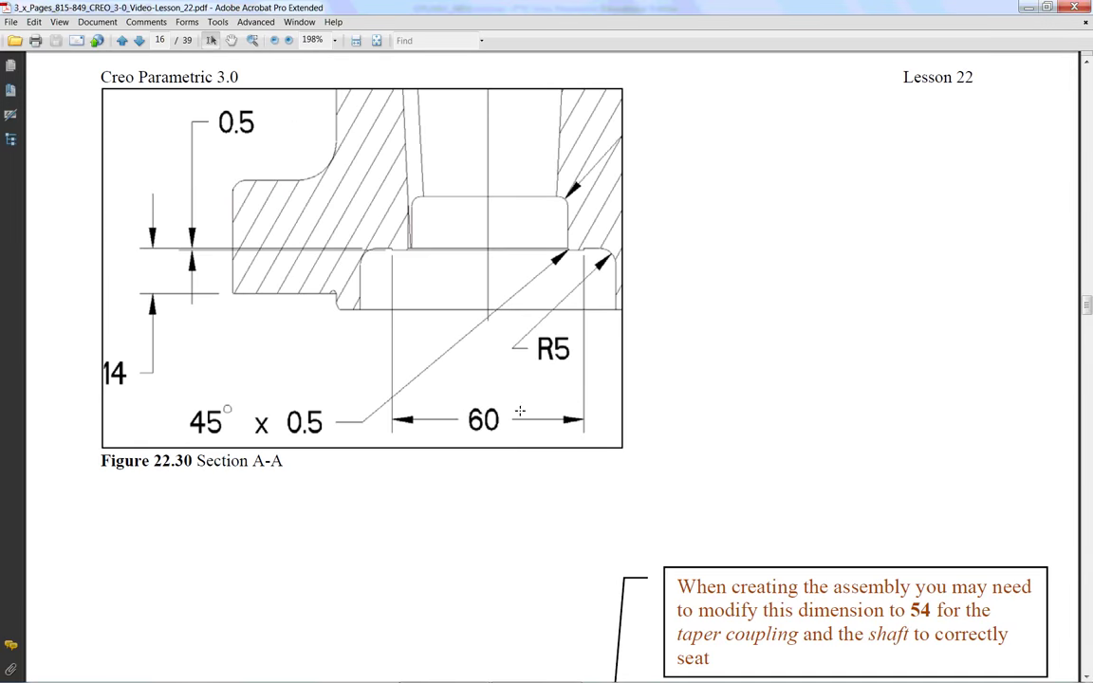
pyautogui.scroll(10, 520, 411)
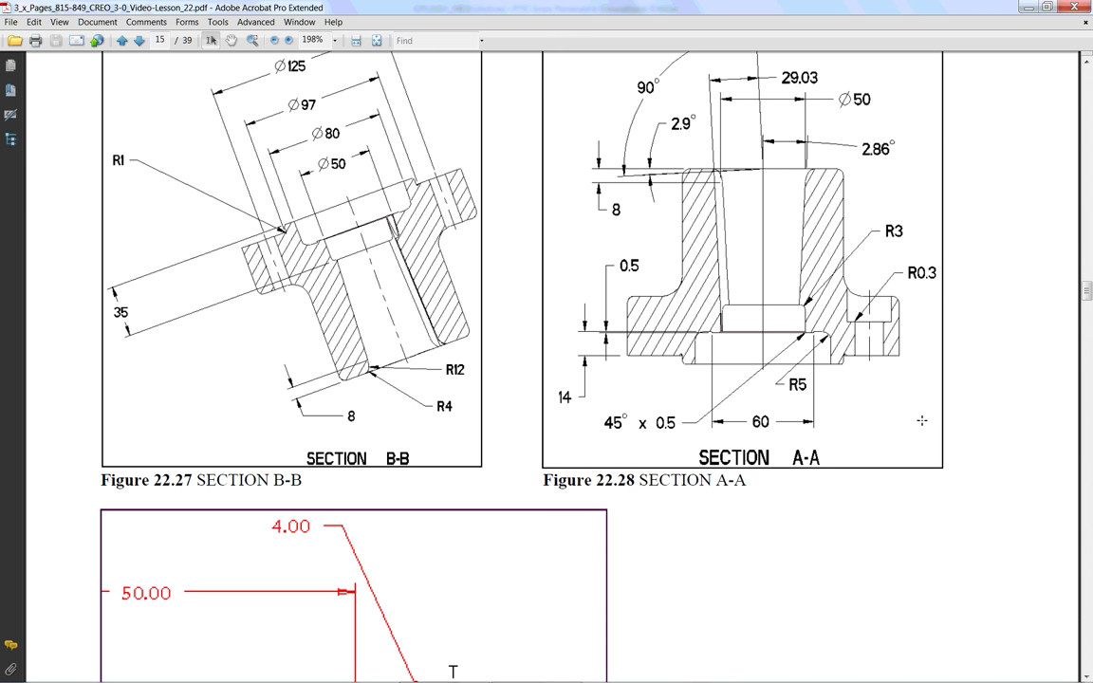
pyautogui.keyDown('ctrl'); pyautogui.scroll(2, 874, 360); pyautogui.keyUp('ctrl')
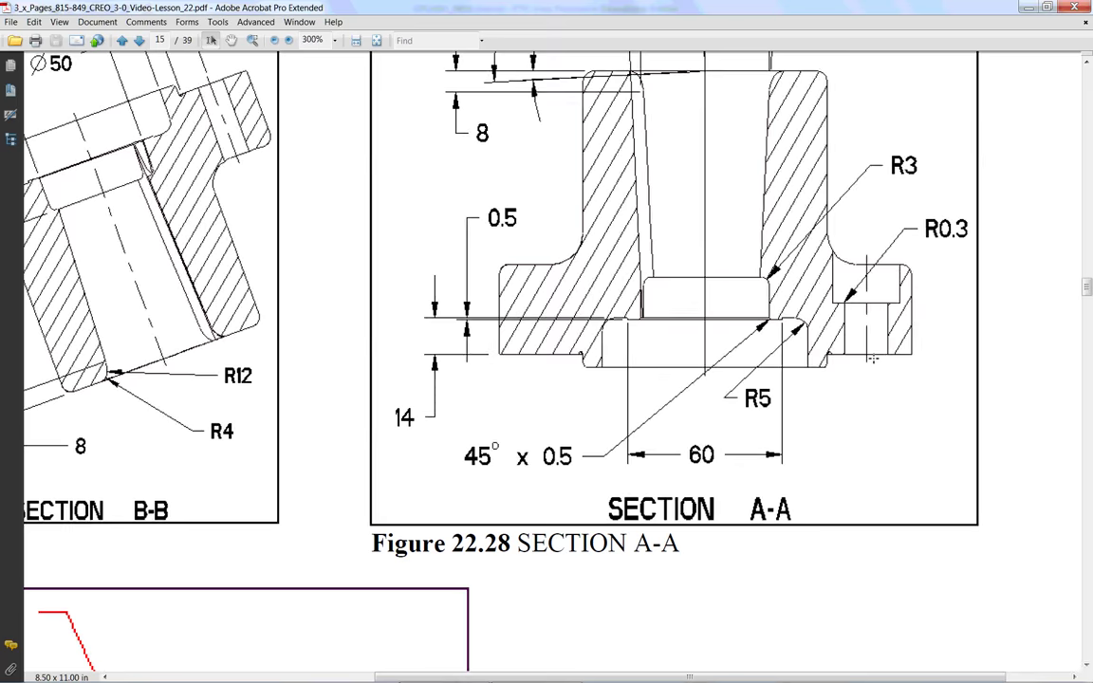
pyautogui.scroll(3, 865, 357)
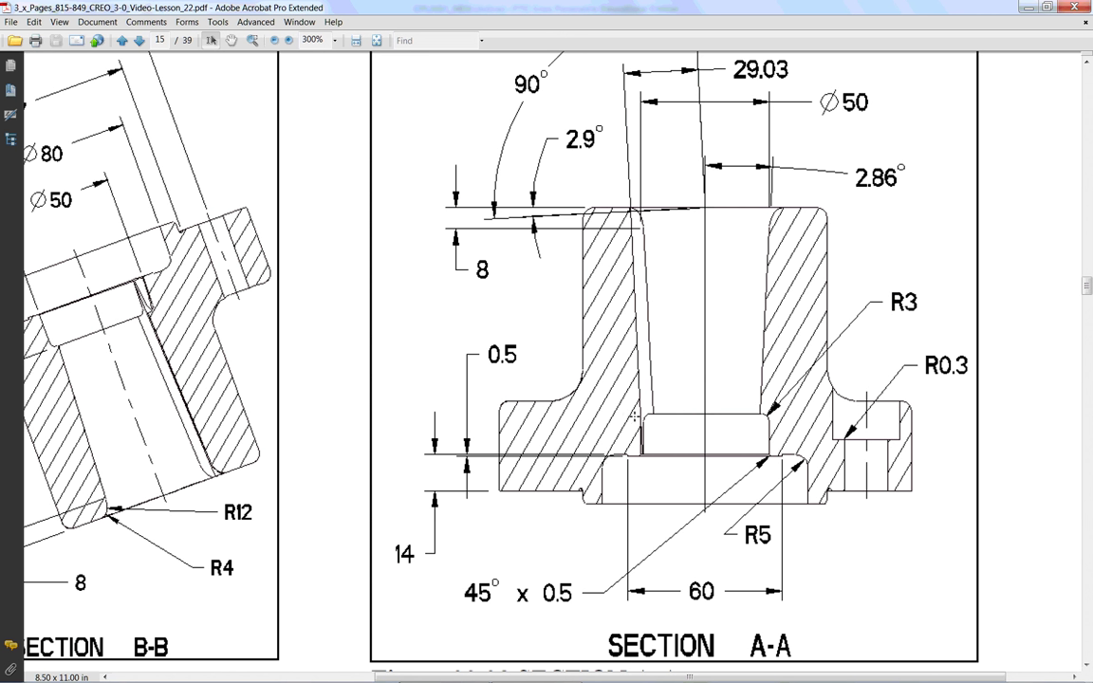
pyautogui.keyDown('ctrl'); pyautogui.scroll(-2, 640, 395); pyautogui.keyUp('ctrl')
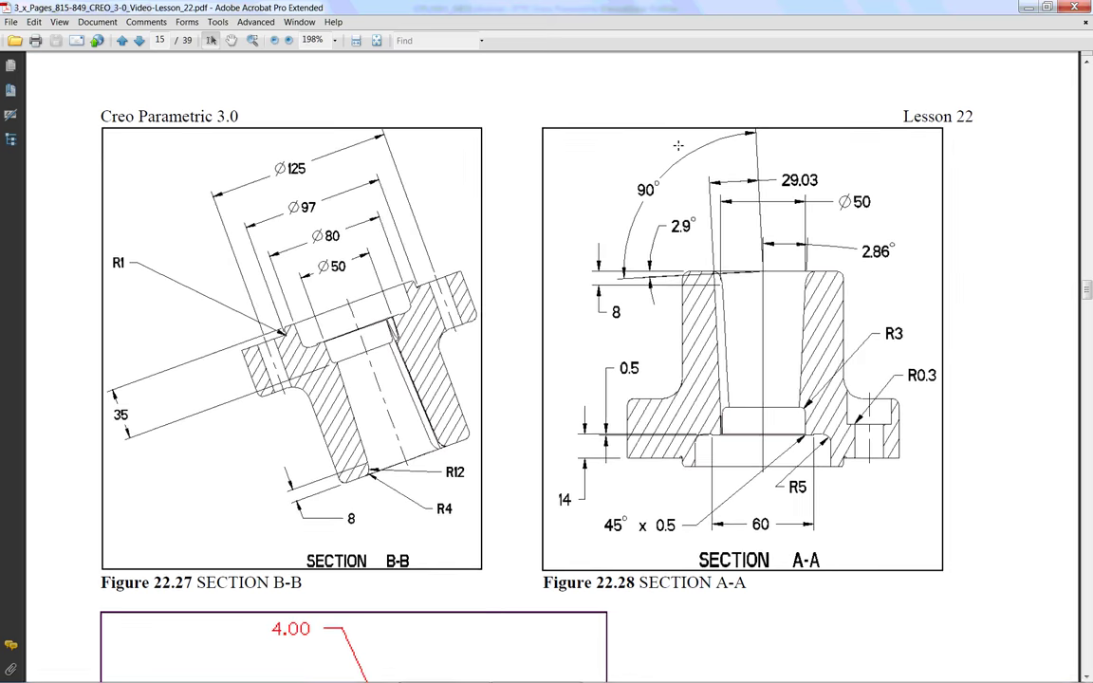
# Step: Switch to the CPLNG1_NEW part in Creo Parametric and rewind its Model Player to the beginning of the feature list
pyautogui.click(1029, 10)
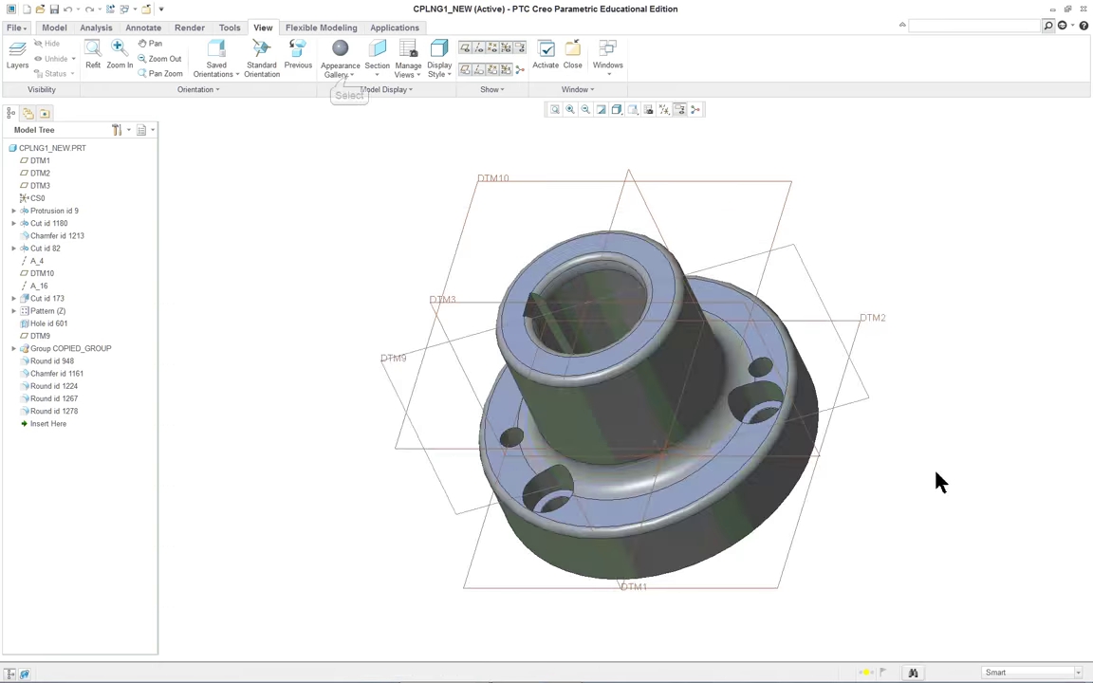
pyautogui.click(350, 79)
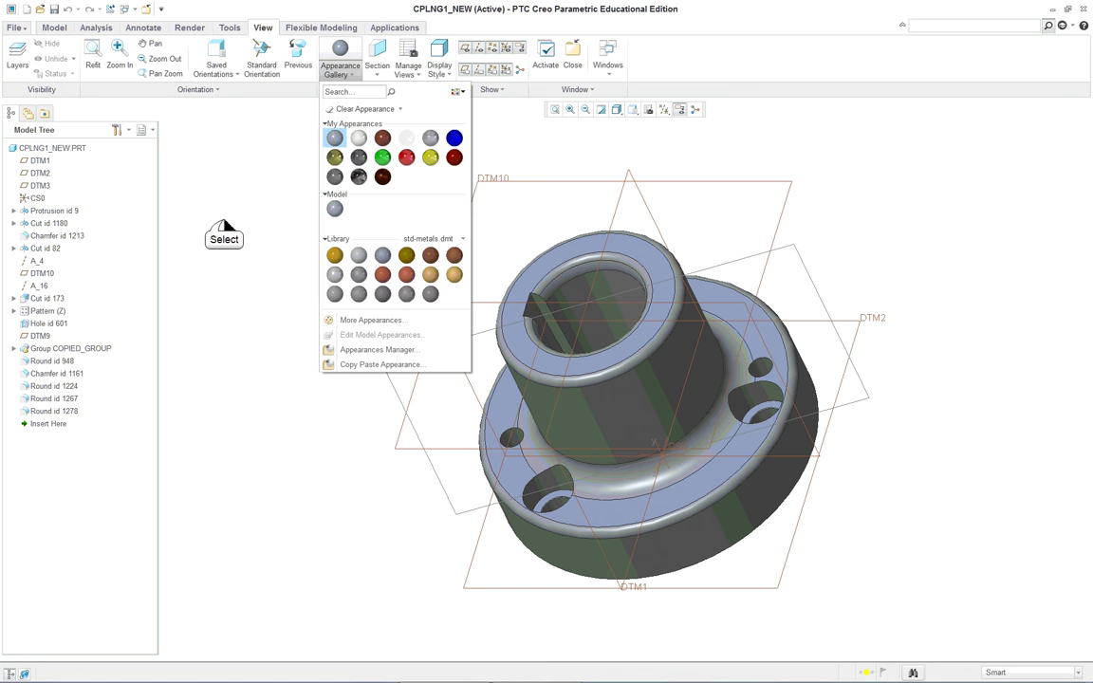
pyautogui.press('Escape')
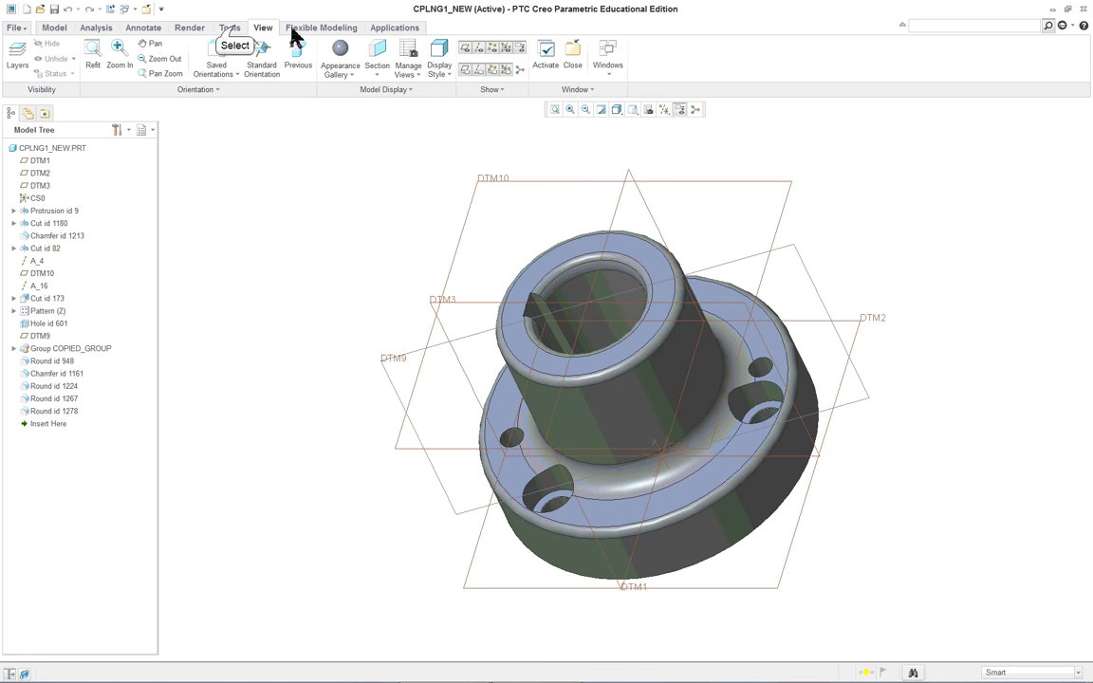
pyautogui.click(230, 28)
pyautogui.click(18, 57)
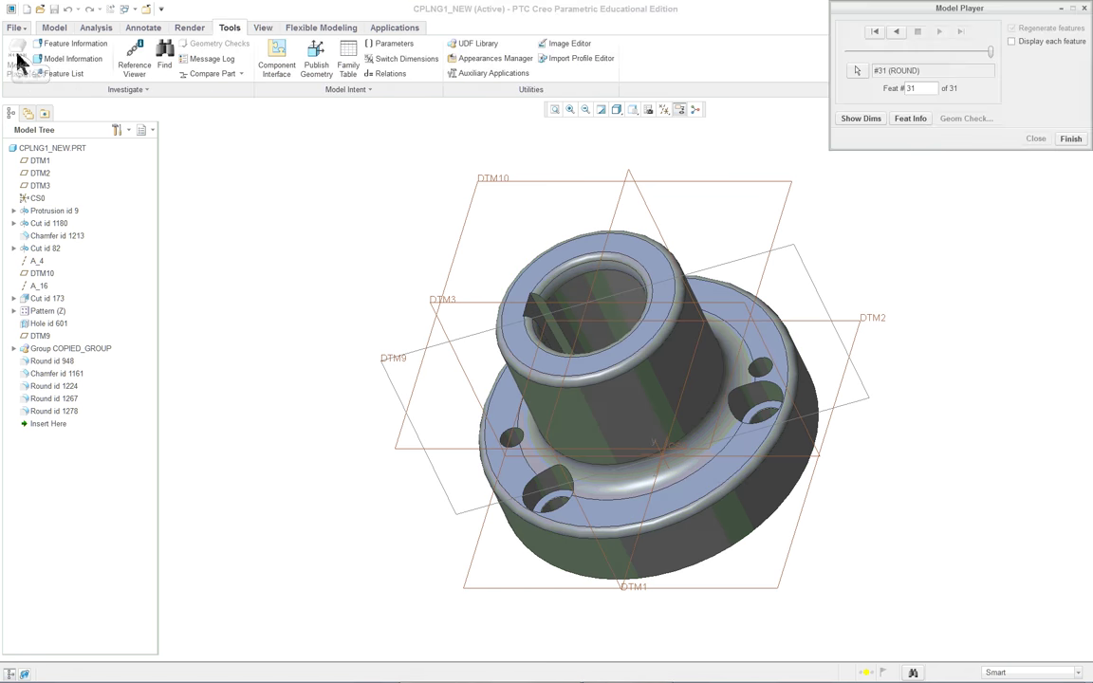
pyautogui.doubleClick(888, 32)
# Step: Play the model's features forward to the base protrusion, feature 5, and show its dimensions
pyautogui.doubleClick(939, 32)
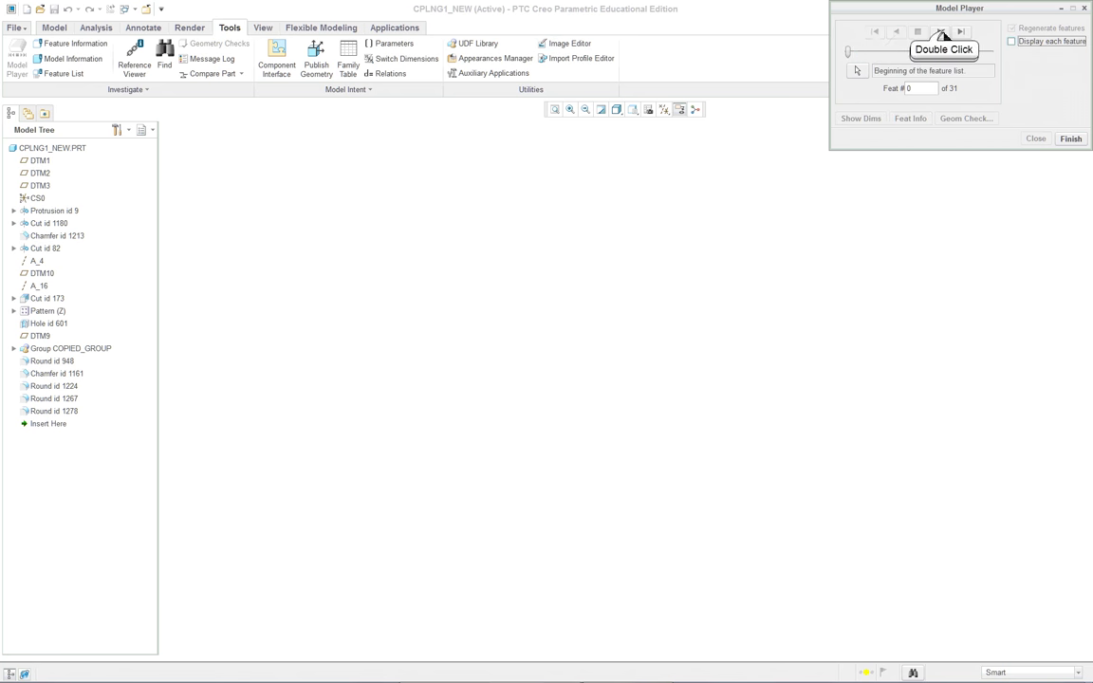
pyautogui.doubleClick(941, 32)
pyautogui.click(943, 32)
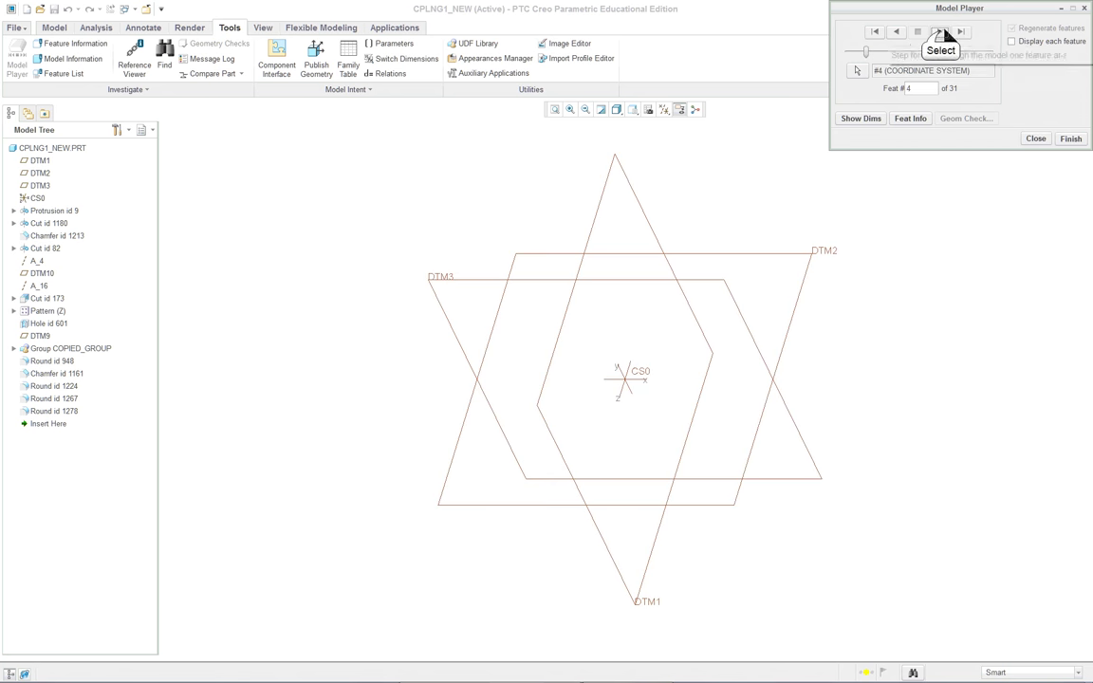
pyautogui.click(940, 32)
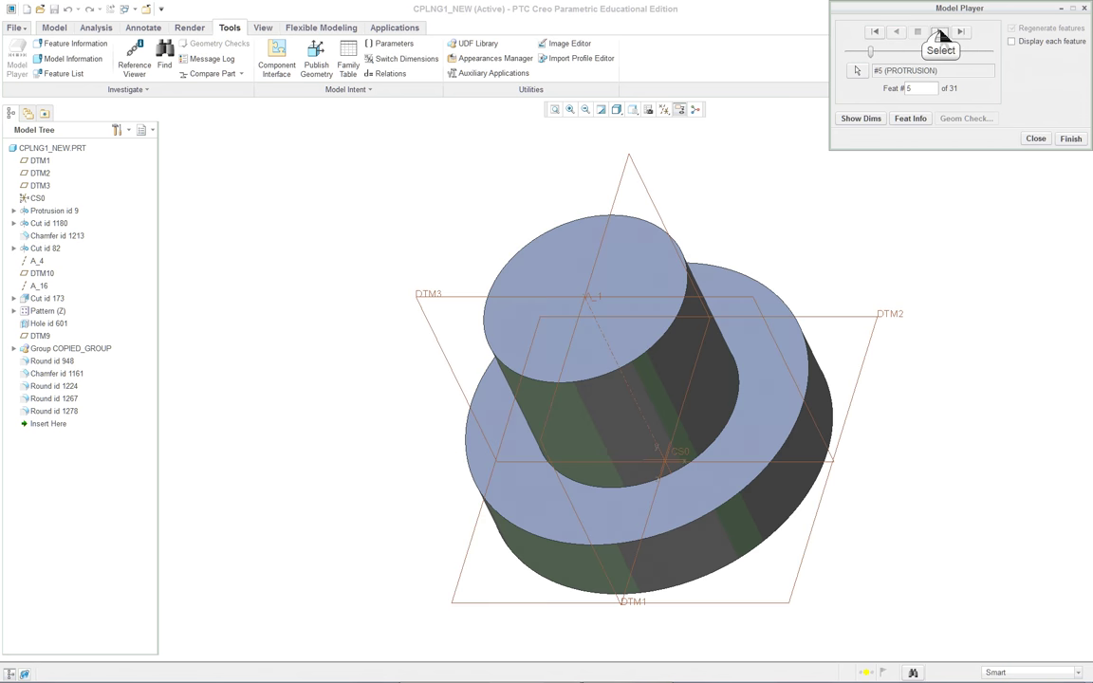
pyautogui.click(864, 119)
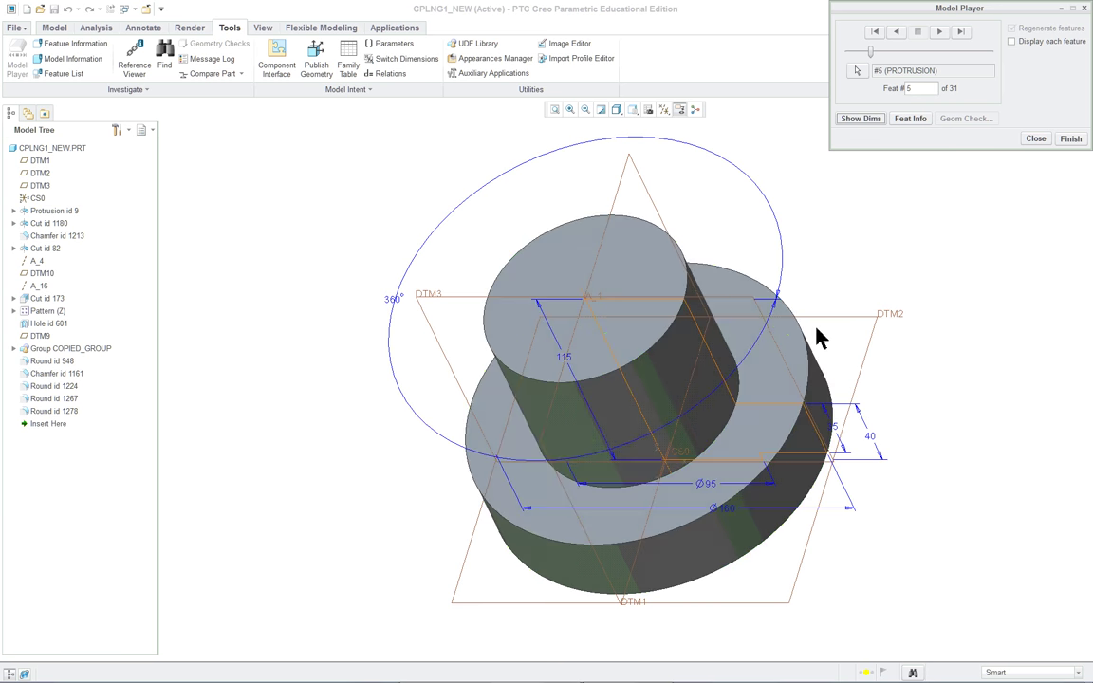
# Step: Advance the playback to the cut, feature 6, show its dimensions on the flange's mating face, and turn on the spin center
pyautogui.click(939, 31)
pyautogui.click(870, 120)
pyautogui.keyDown('shift'); pyautogui.moveTo(858, 162); pyautogui.dragTo(902, 385, button='middle'); pyautogui.keyUp('shift')
pyautogui.scroll(-3, 1008, 474)
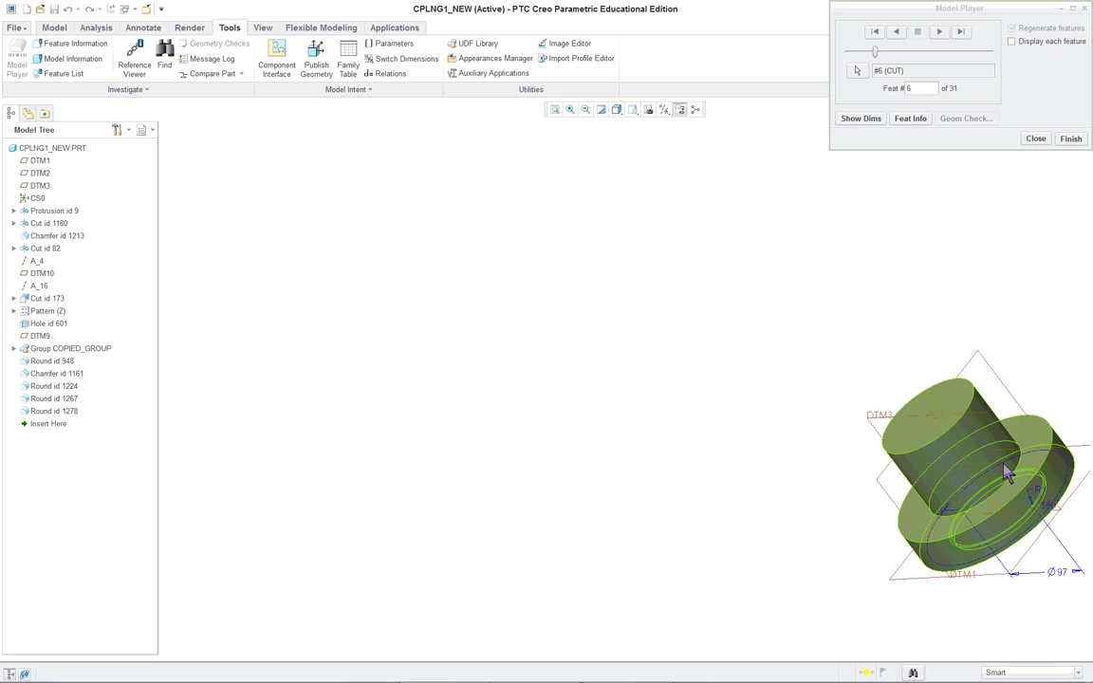
pyautogui.hotkey('ctrl', 'd')
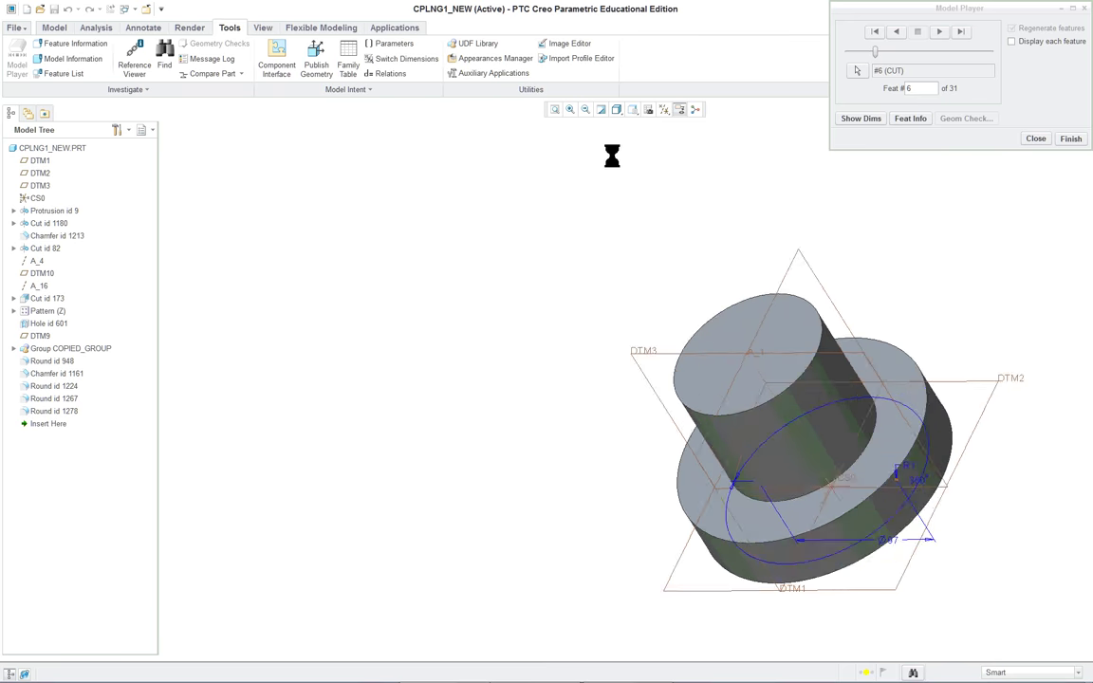
pyautogui.click(694, 110)
pyautogui.moveTo(756, 373); pyautogui.dragTo(700, 295, button='middle')
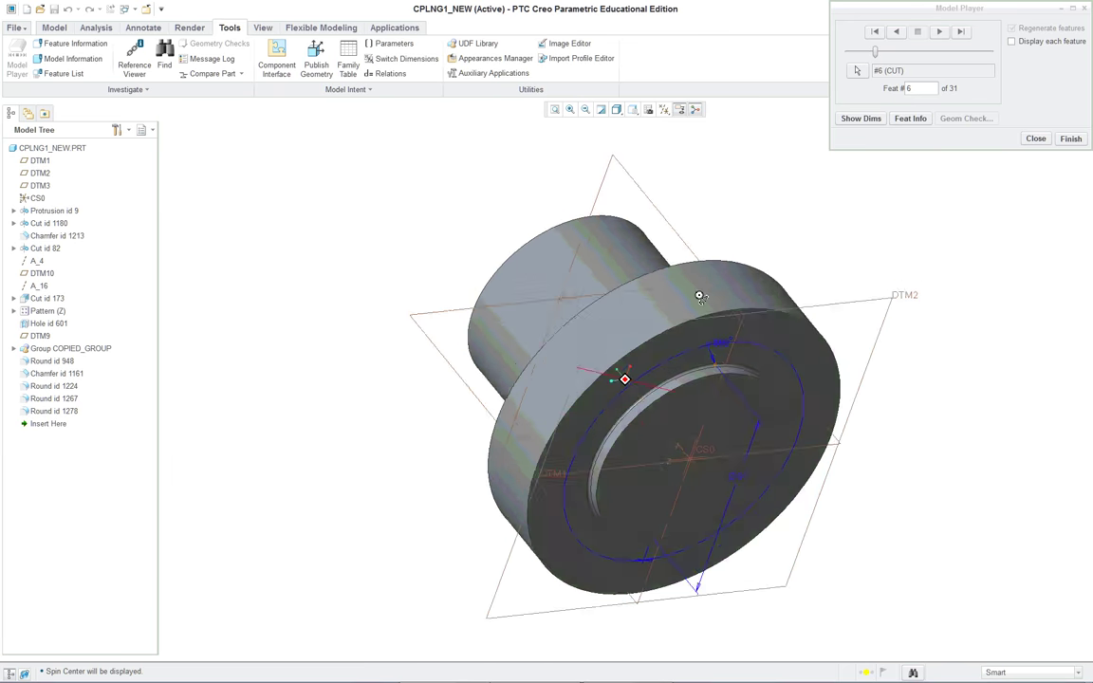
pyautogui.moveTo(908, 407); pyautogui.dragTo(882, 370, button='middle')
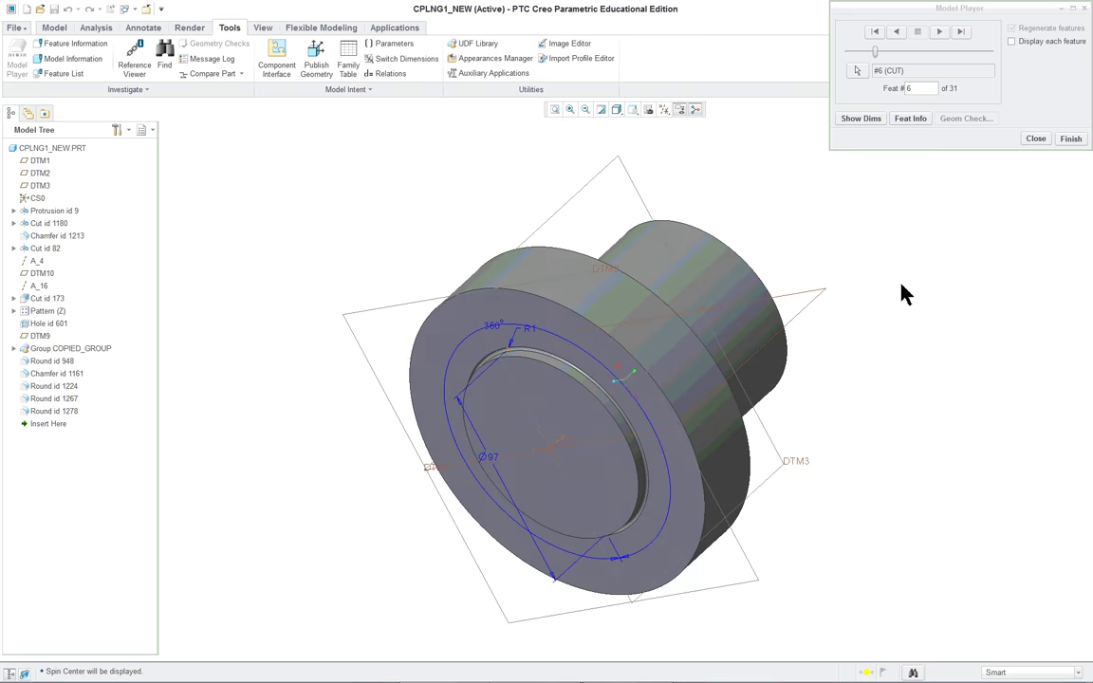
# Step: Advance the playback through the chamfer, feature 7, and the bore cut, feature 8, showing the dimensions of each
pyautogui.click(940, 32)
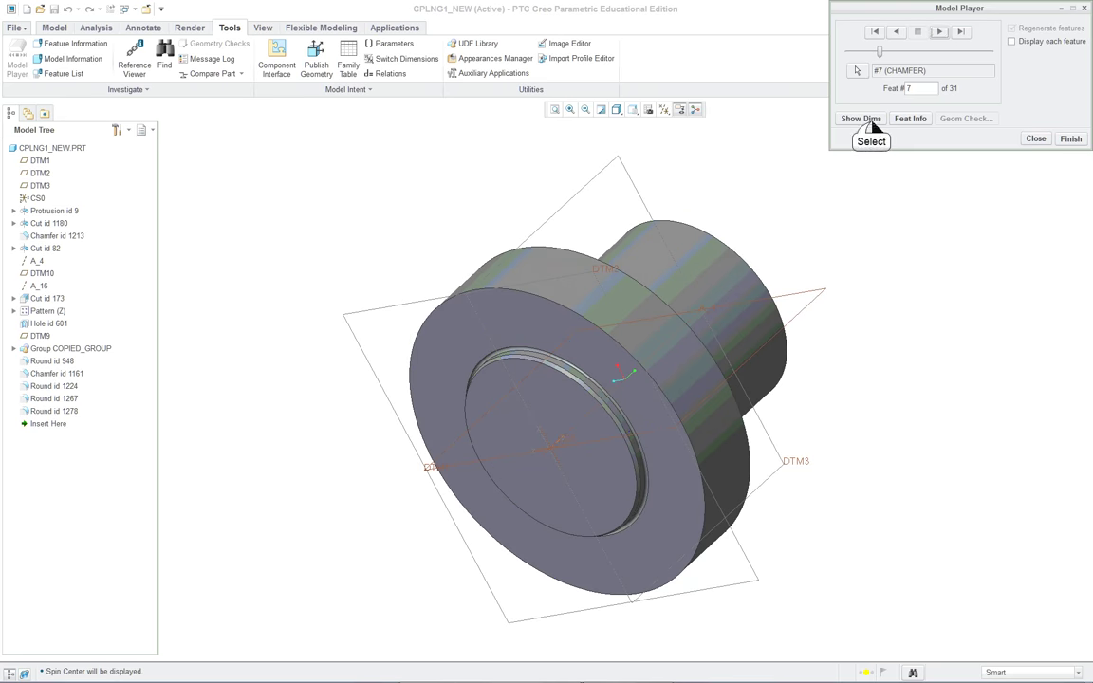
pyautogui.moveTo(817, 298); pyautogui.dragTo(881, 239, button='middle')
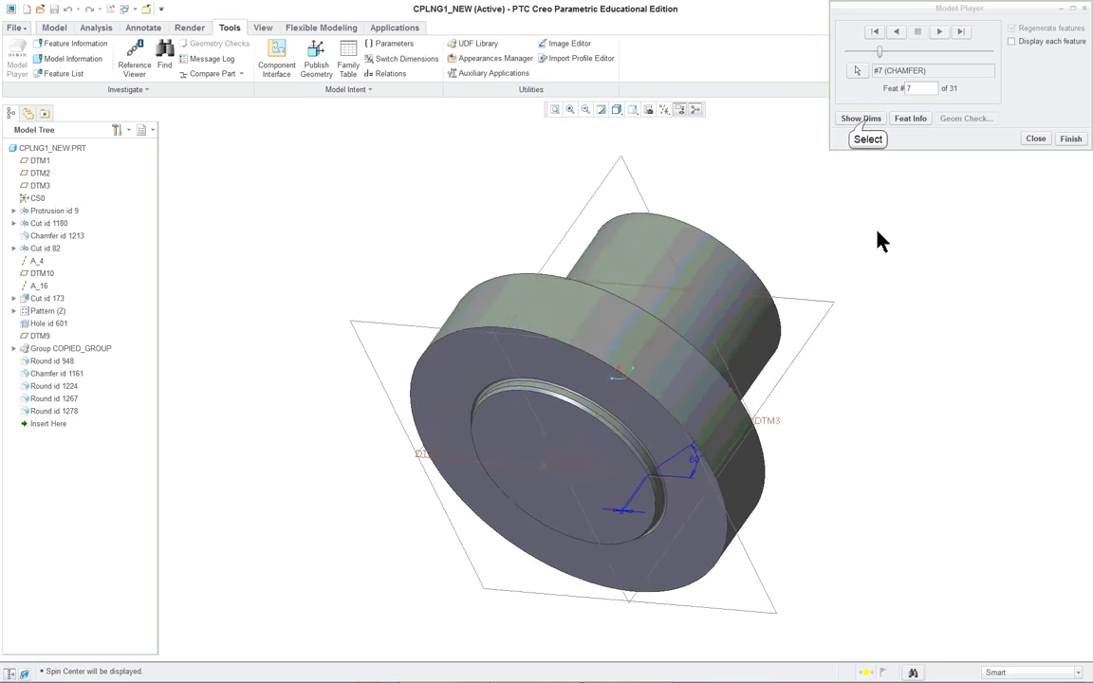
pyautogui.click(865, 120)
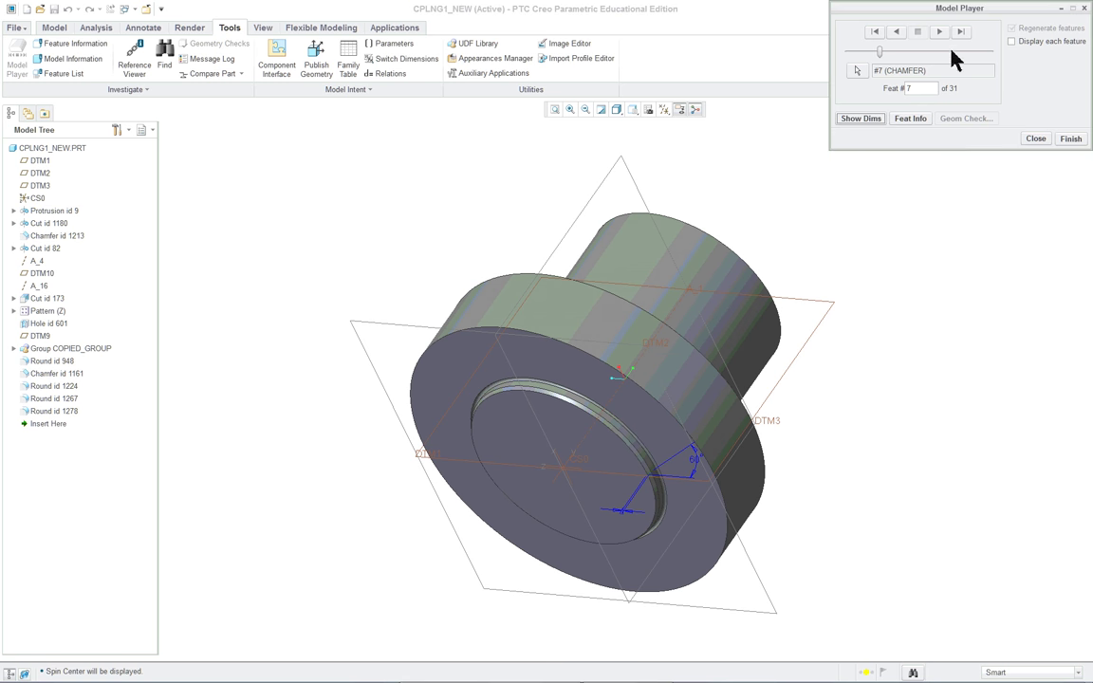
pyautogui.click(937, 32)
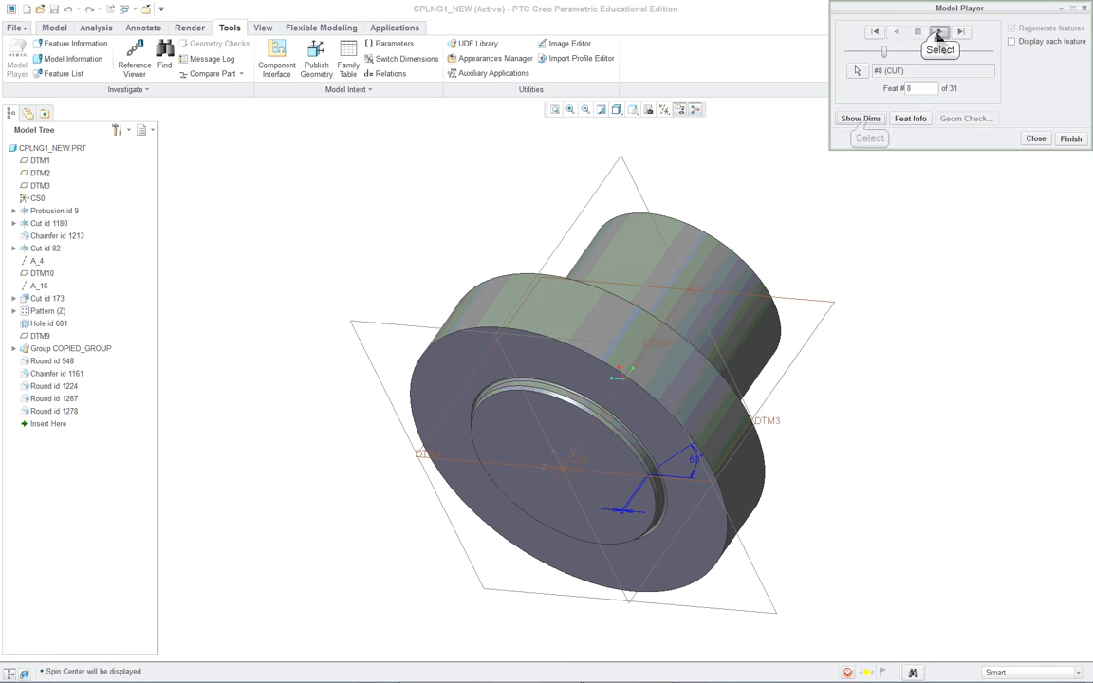
pyautogui.click(870, 120)
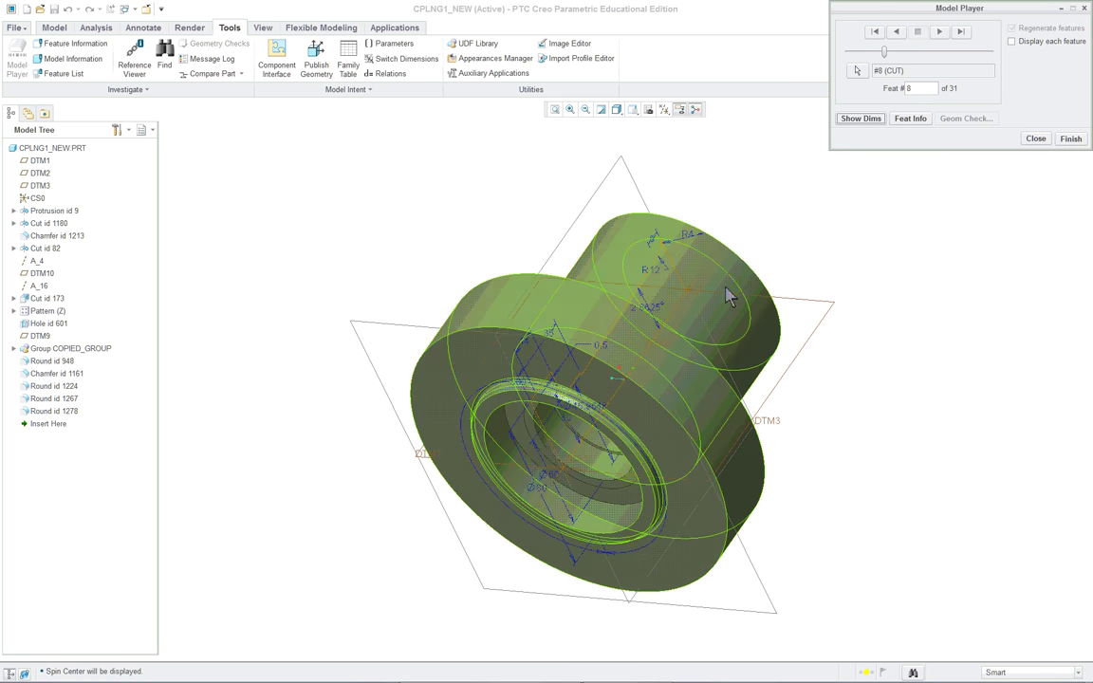
# Step: View the bore cut's dimensions in Hidden Line display, and return the model to Shading With Edges
pyautogui.click(615, 111)
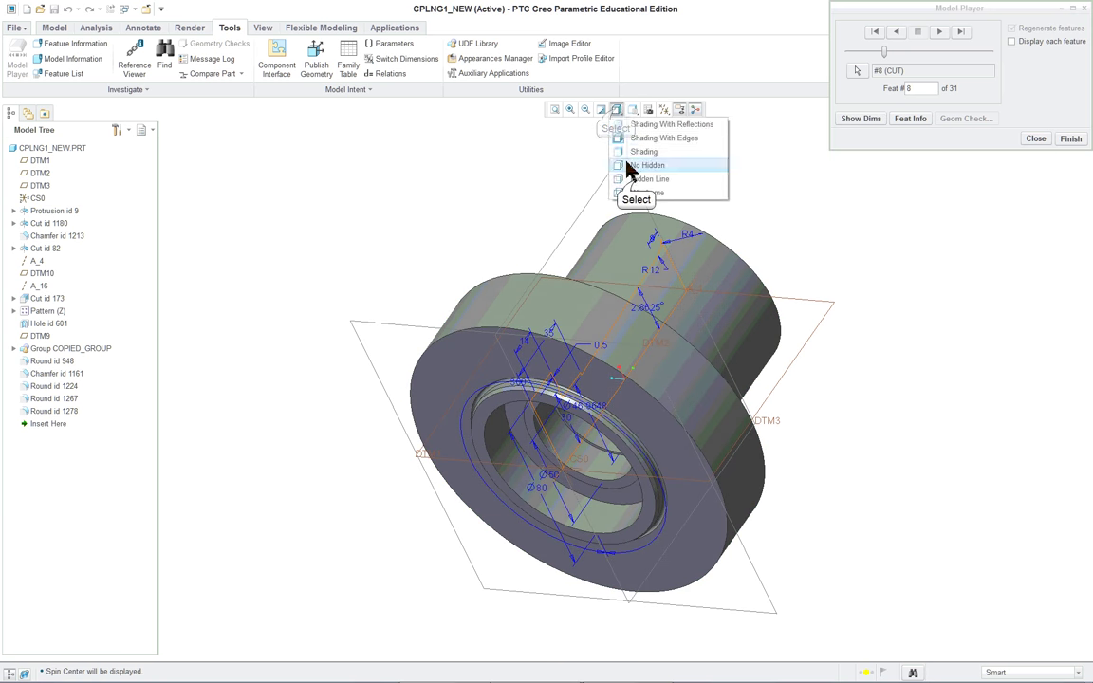
pyautogui.click(638, 179)
pyautogui.moveTo(795, 328)
pyautogui.mouseDown(button='middle')
pyautogui.moveTo(780, 338)
pyautogui.moveTo(778, 298)
pyautogui.moveTo(749, 295)
pyautogui.moveTo(808, 320)
pyautogui.mouseUp(button='middle')
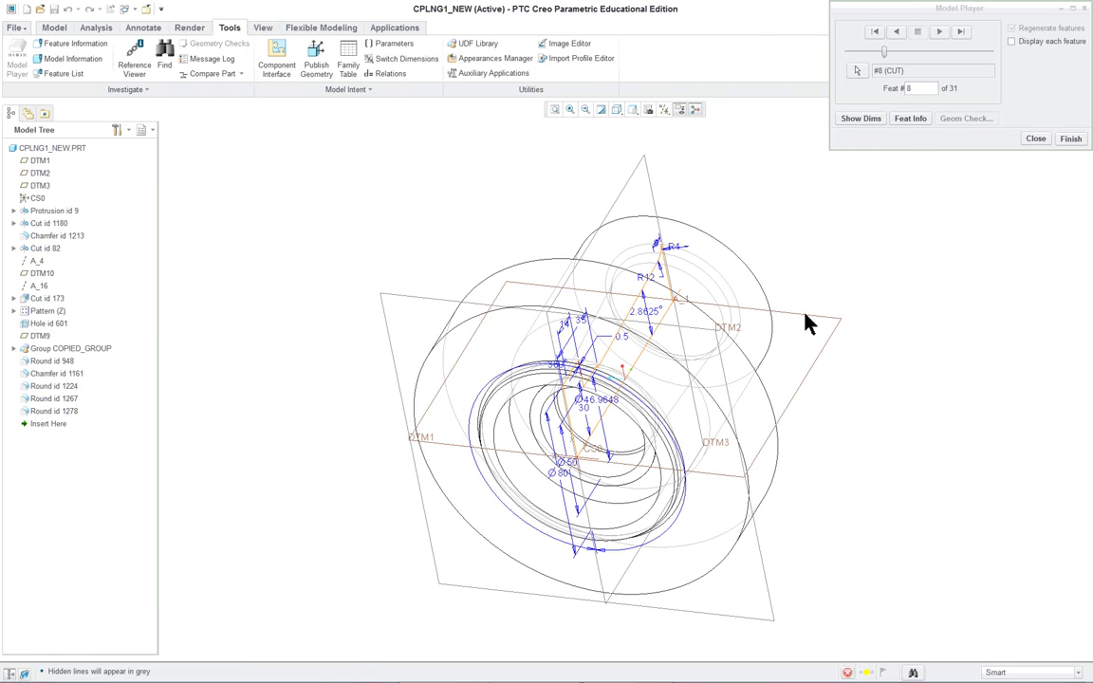
pyautogui.click(617, 111)
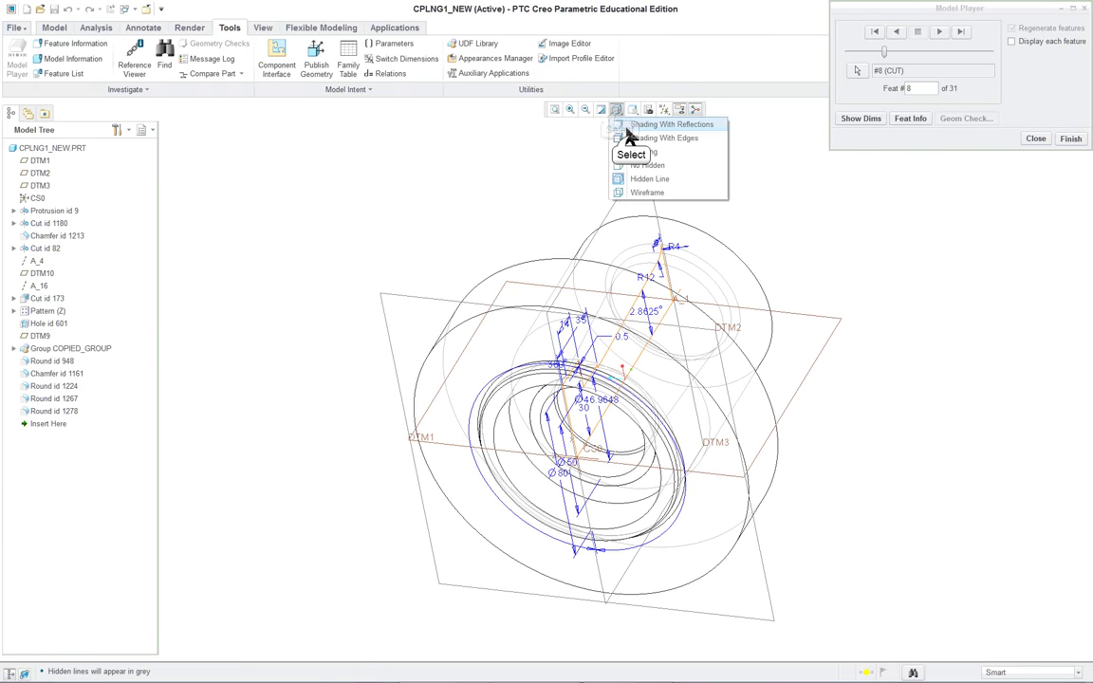
pyautogui.click(628, 138)
# Step: Advance the playback to the datum axis, feature 9, and the datum plane, feature 10, requesting each one's dimensions in the default orientation
pyautogui.click(940, 33)
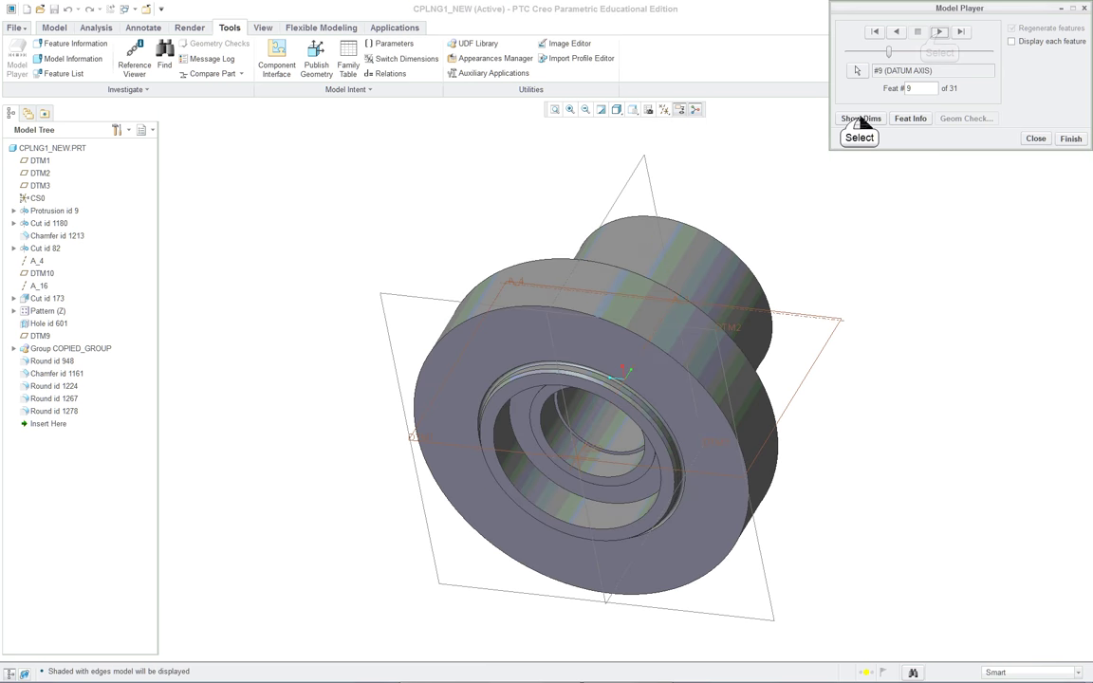
pyautogui.click(824, 201)
pyautogui.hotkey('ctrl', 'd')
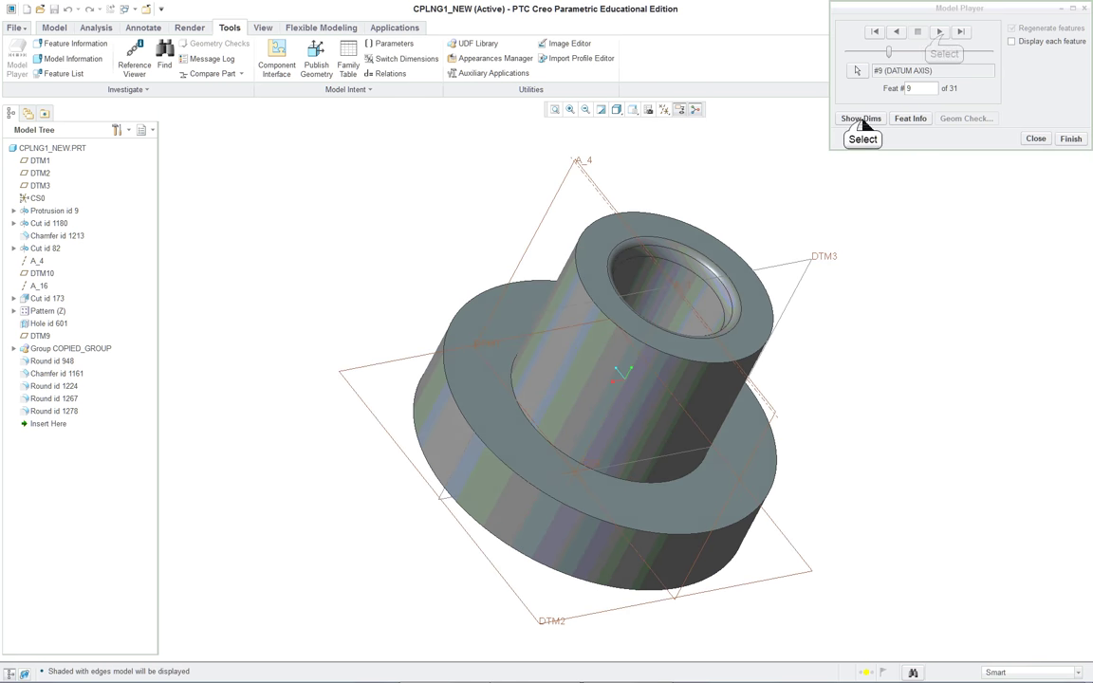
pyautogui.click(859, 120)
pyautogui.click(939, 33)
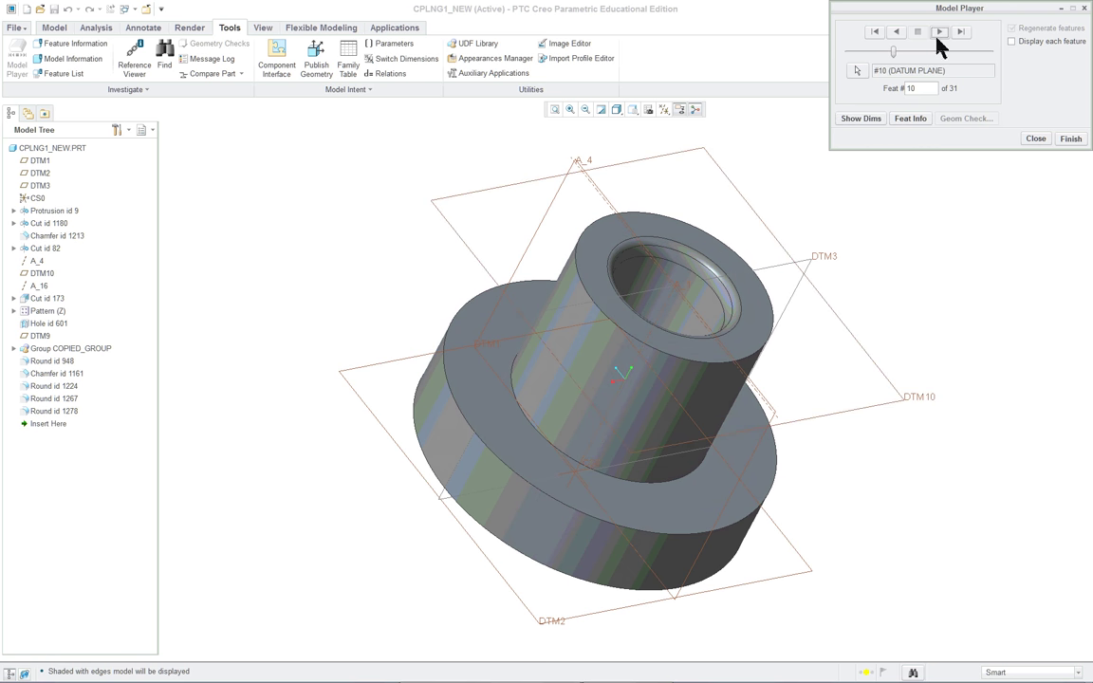
pyautogui.click(862, 120)
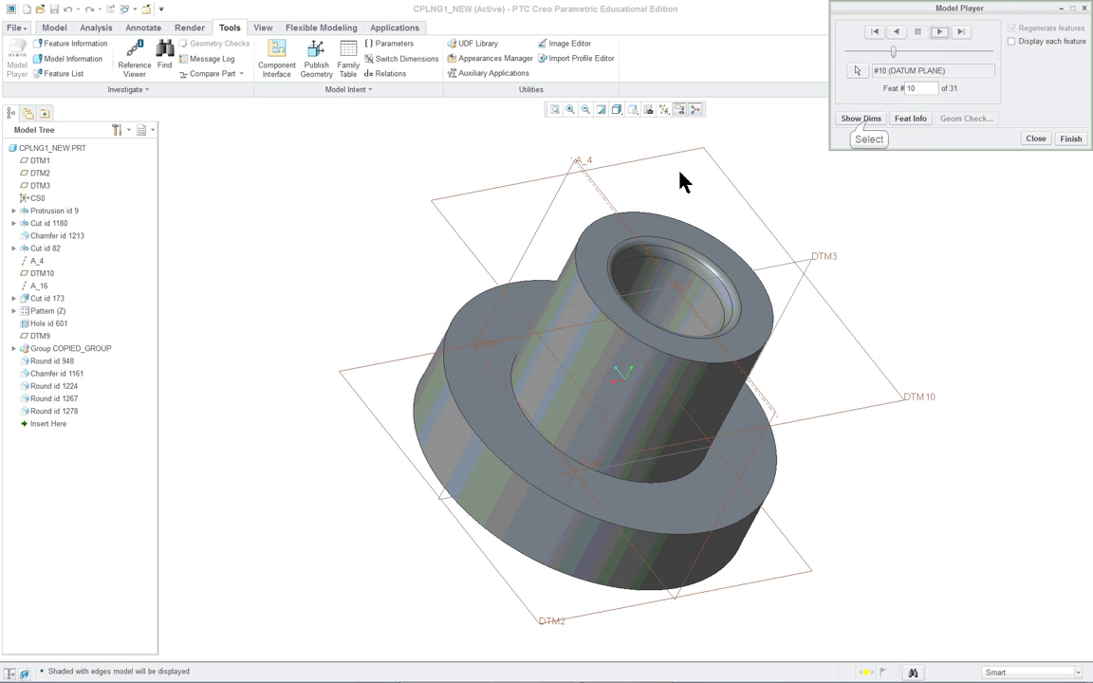
# Step: Advance the playback to the keyway cut, feature 12, and show its dimensions
pyautogui.click(939, 33)
pyautogui.click(939, 32)
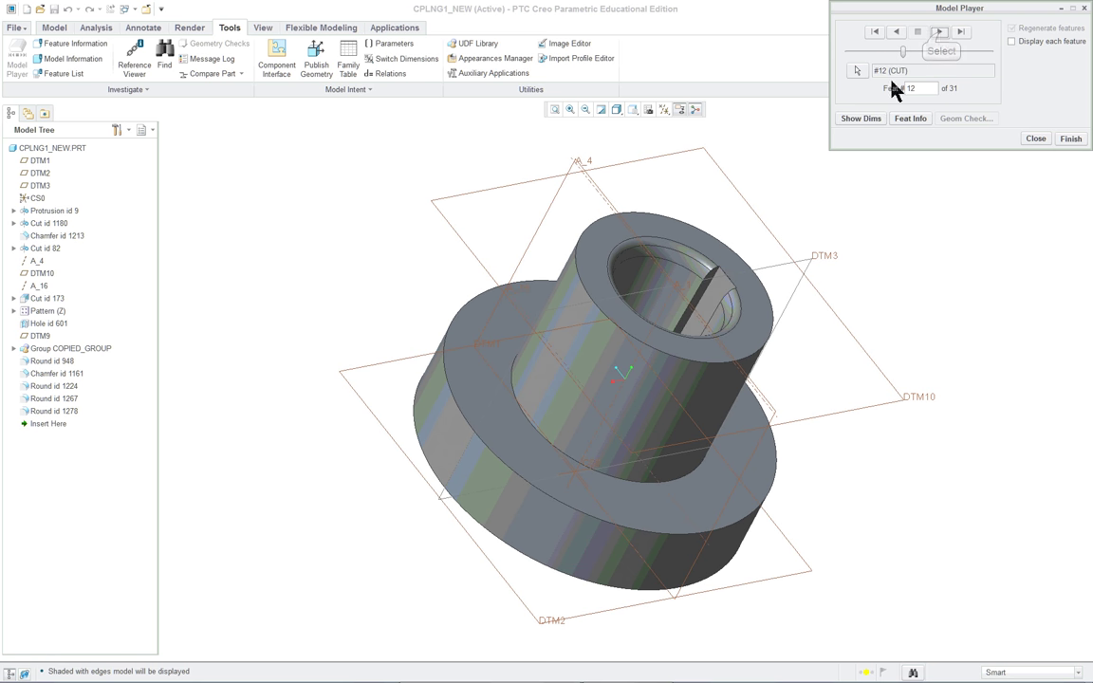
pyautogui.click(860, 119)
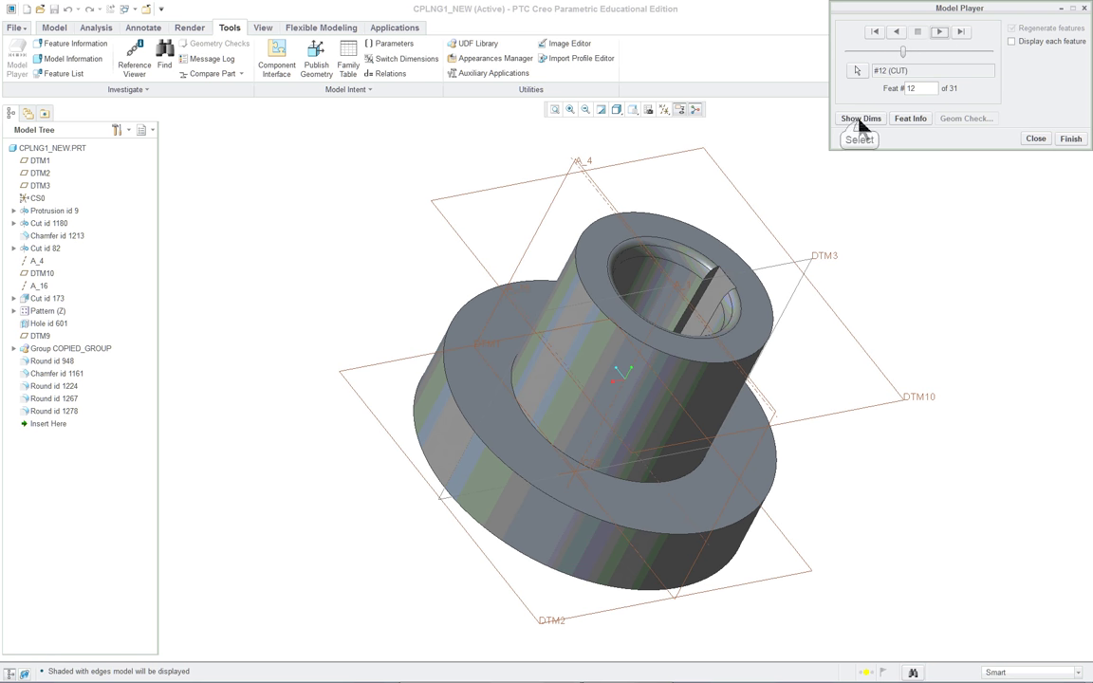
# Step: Advance the playback past the pattern, feature 13, to the slot, feature 15, and inspect the counterbored flange hole's dimensions
pyautogui.click(939, 32)
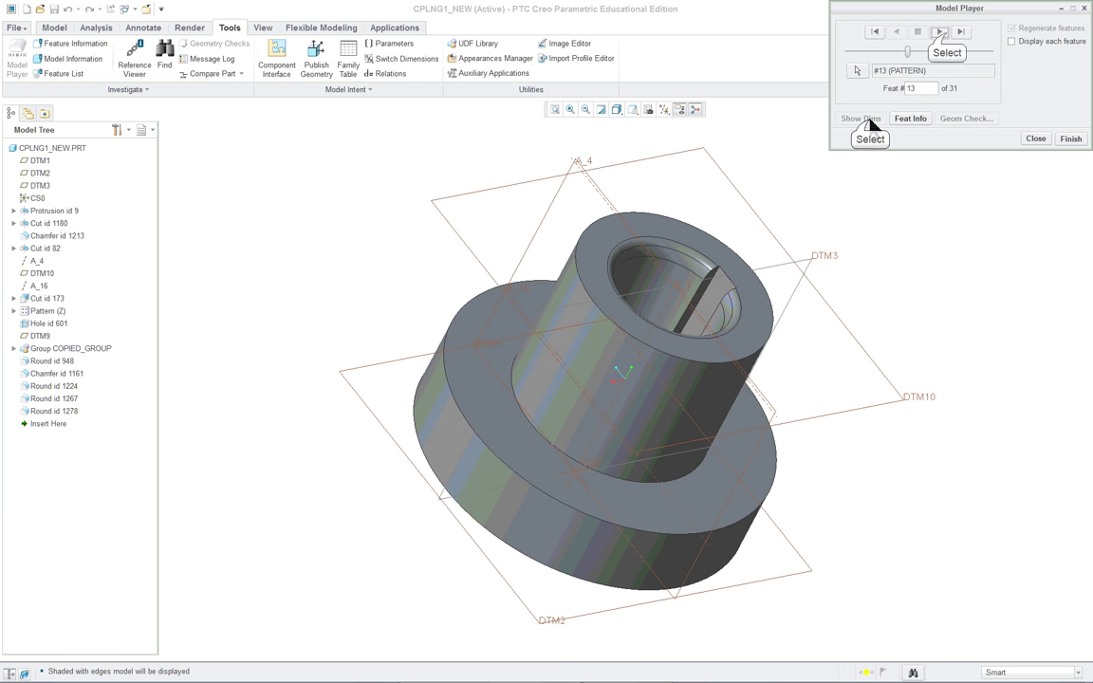
pyautogui.click(940, 33)
pyautogui.click(939, 33)
pyautogui.click(861, 119)
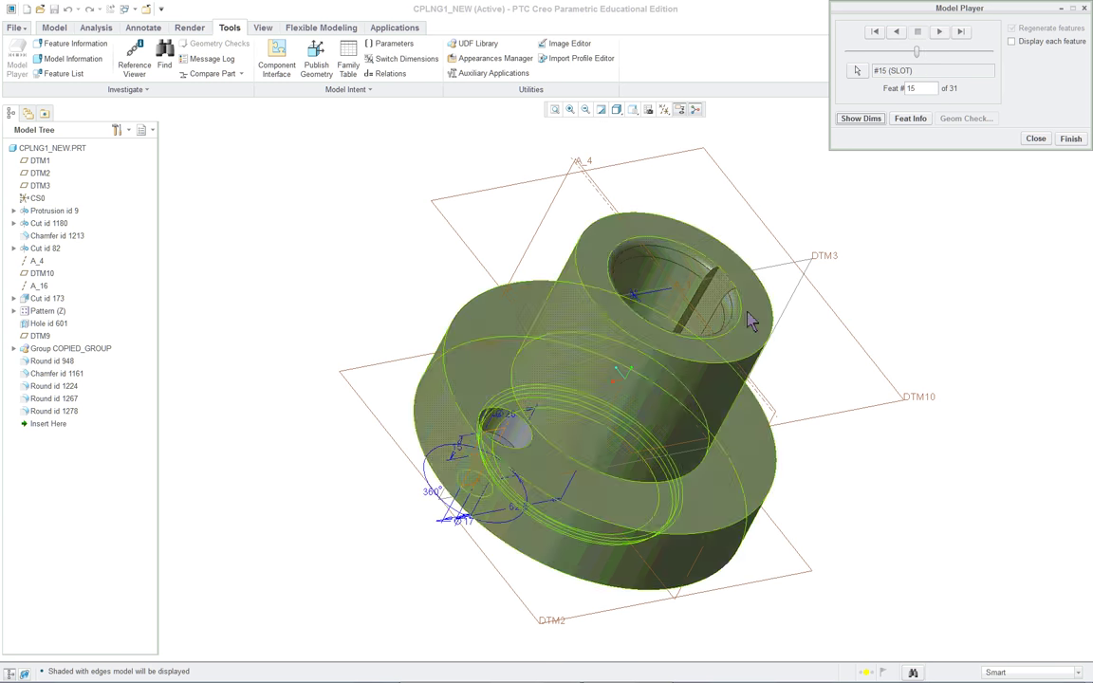
pyautogui.moveTo(528, 491)
pyautogui.mouseDown(button='middle')
pyautogui.moveTo(588, 417)
pyautogui.moveTo(569, 455)
pyautogui.moveTo(489, 500)
pyautogui.moveTo(607, 493)
pyautogui.moveTo(736, 430)
pyautogui.moveTo(693, 508)
pyautogui.mouseUp(button='middle')
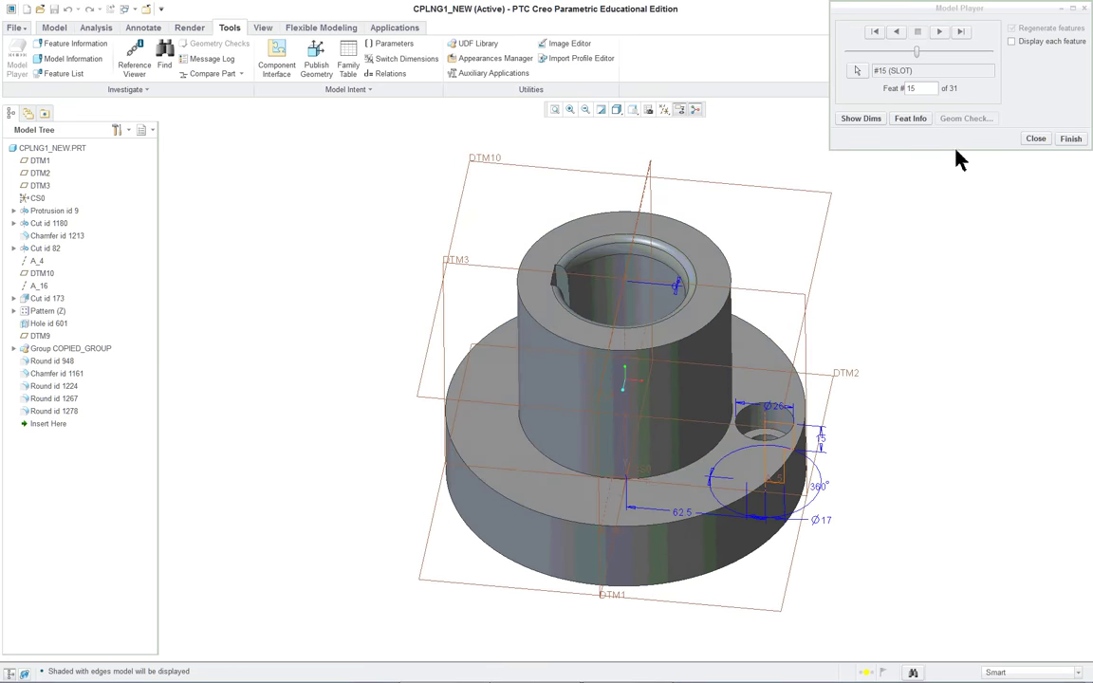
# Step: Play the model through to its last feature, the round numbered 31, and finish the Model Player session
pyautogui.click(960, 32)
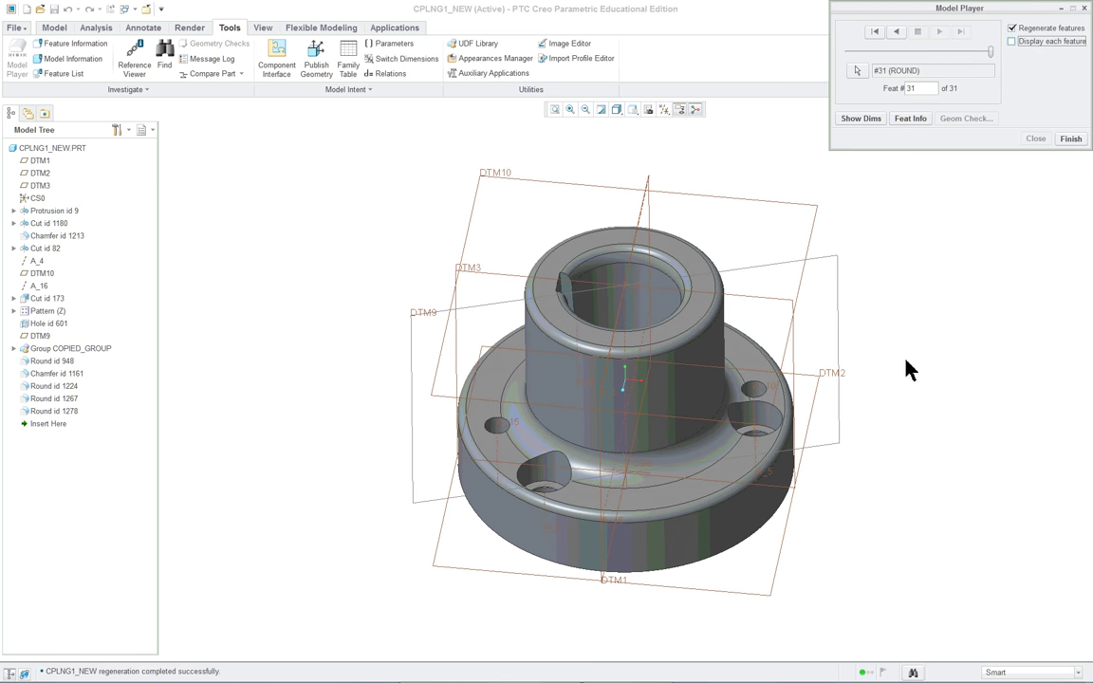
pyautogui.click(1070, 138)
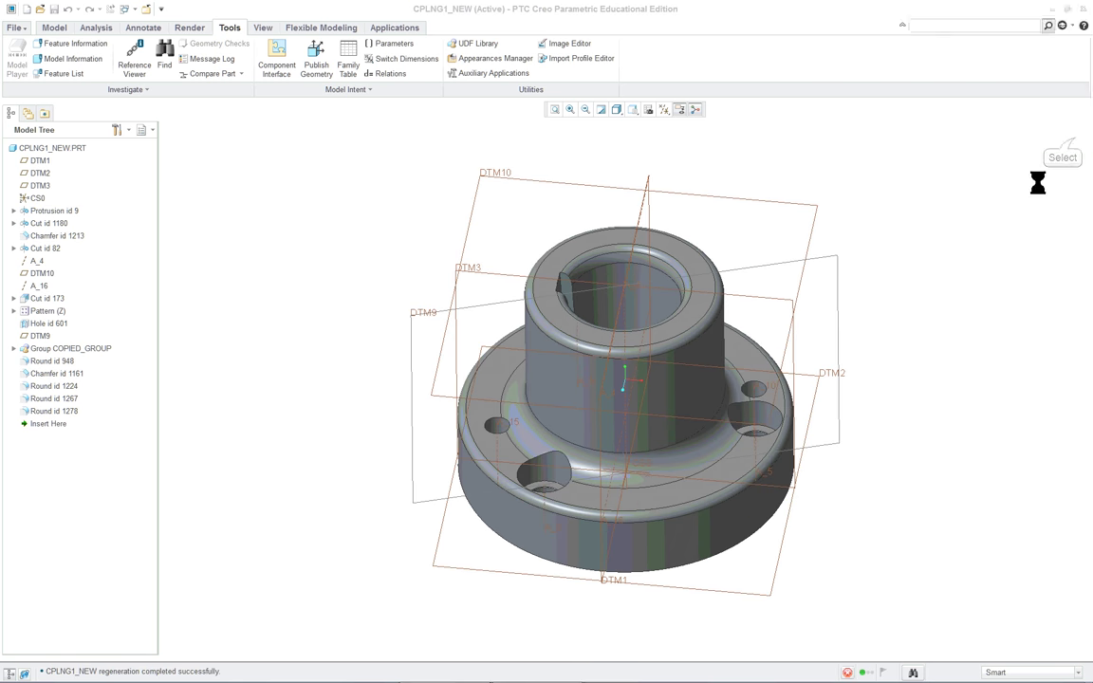
pyautogui.scroll(-1, 938, 347)
pyautogui.scroll(1, 922, 339)
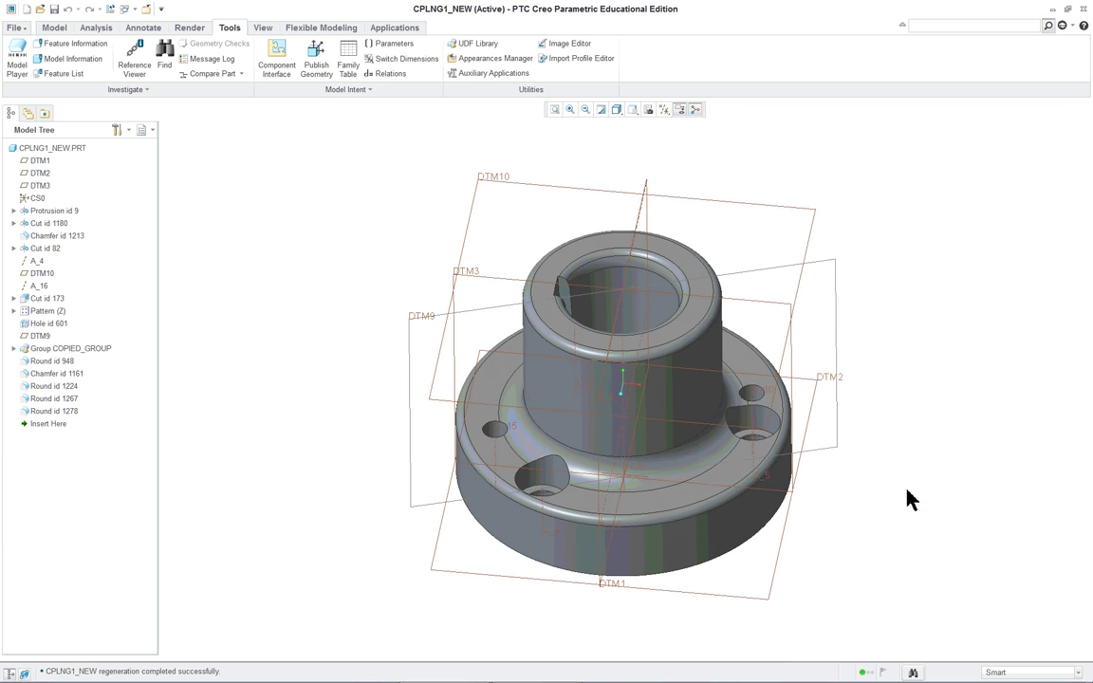
# Step: Edit the definition of the revolved bore cut, Cut id 82, and open its internal sketch
pyautogui.click(647, 316)
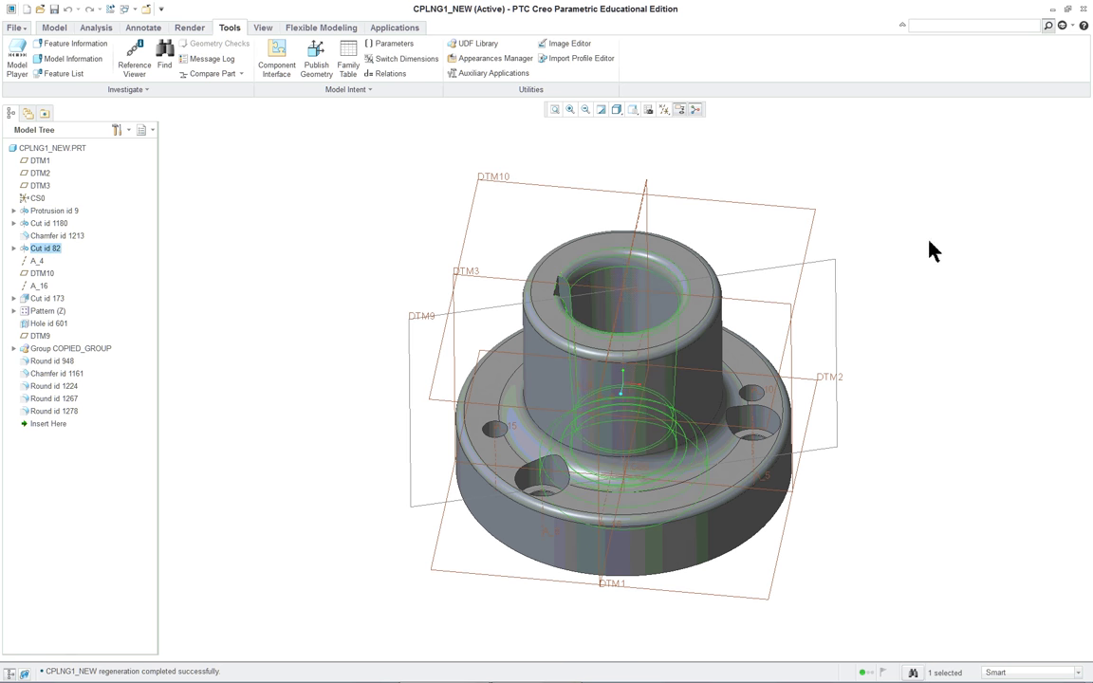
pyautogui.rightClick(872, 188)
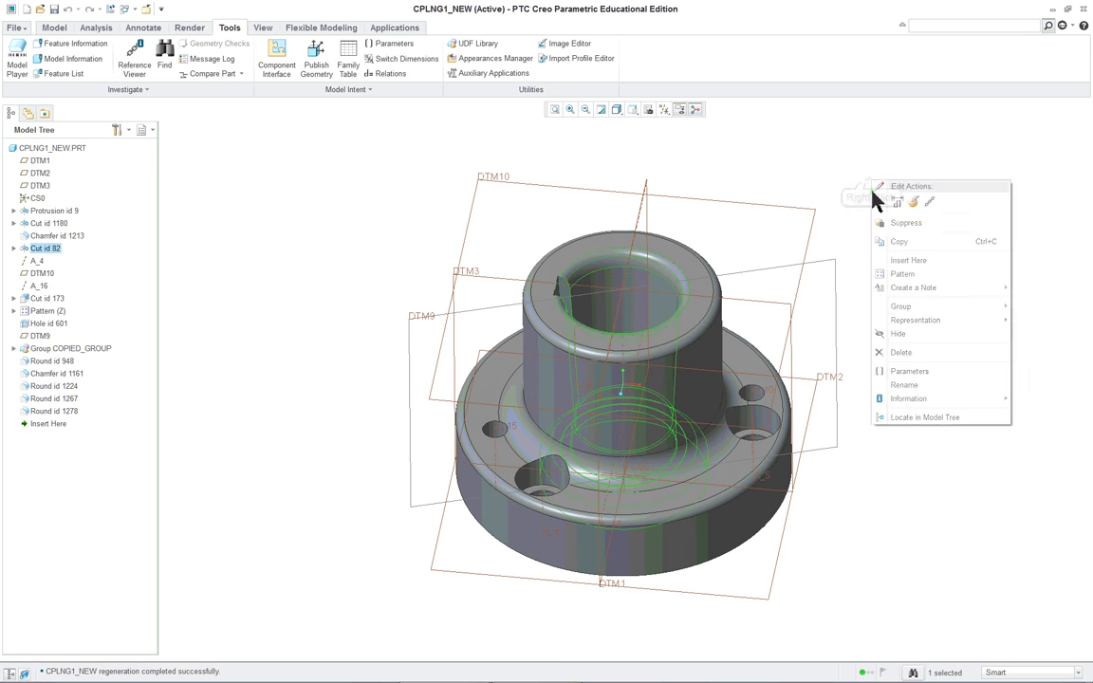
pyautogui.click(914, 204)
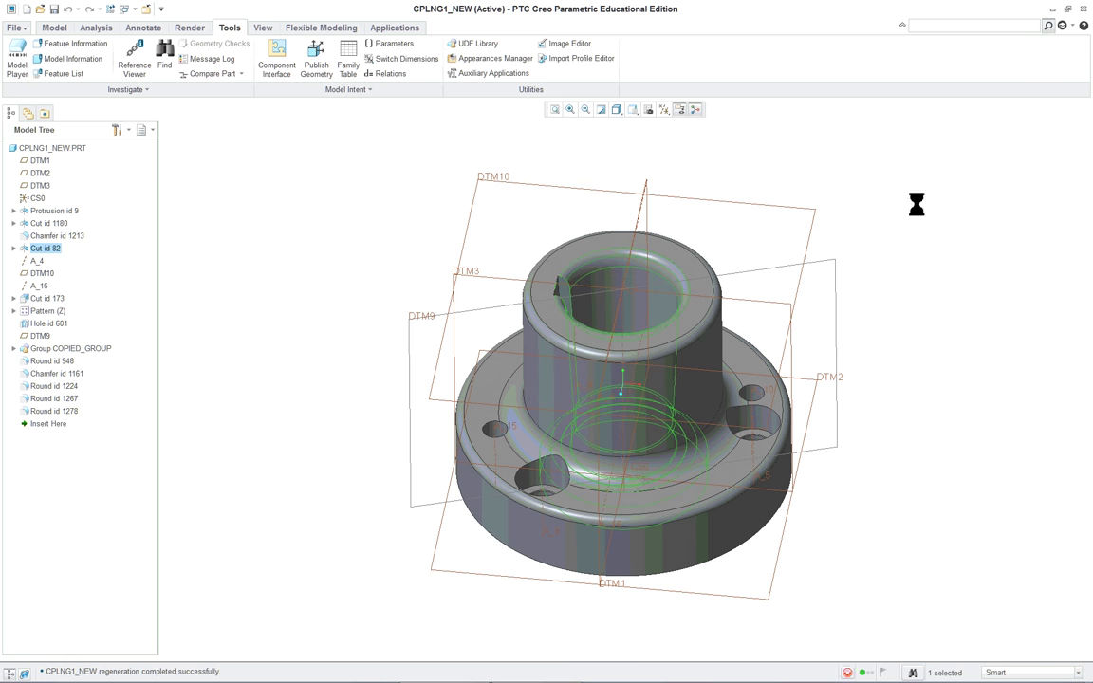
pyautogui.rightClick(356, 181)
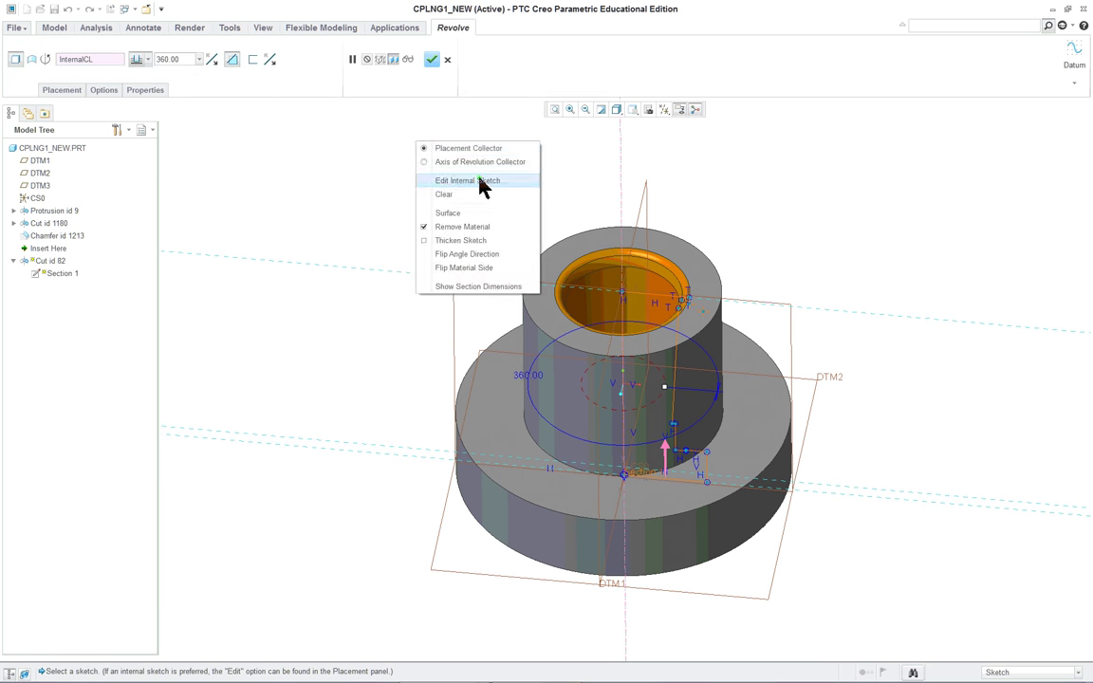
pyautogui.click(480, 181)
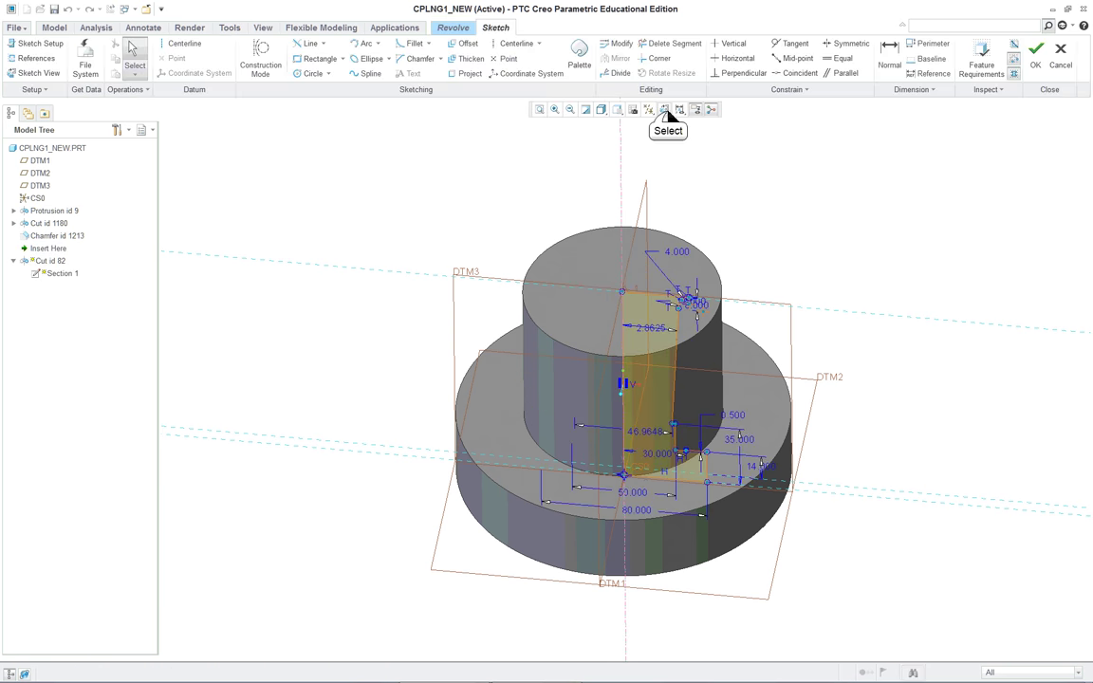
# Step: Orient the bore cut's section parallel to the screen and examine its taper and counterbore dimensions up close
pyautogui.click(667, 112)
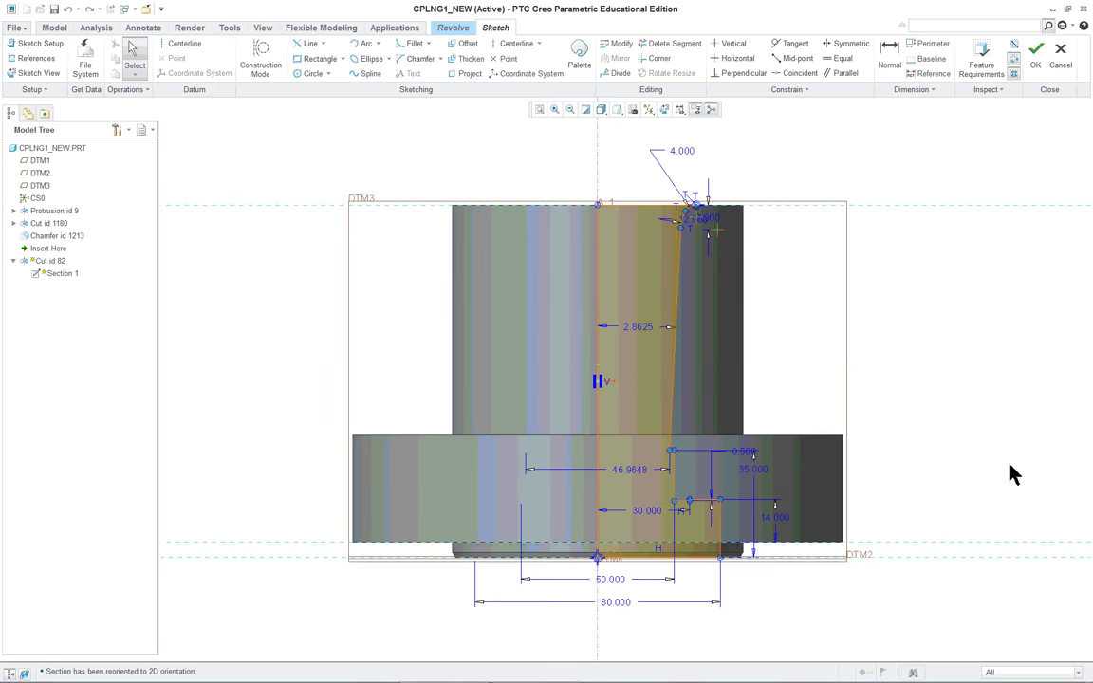
pyautogui.scroll(1, 1020, 387)
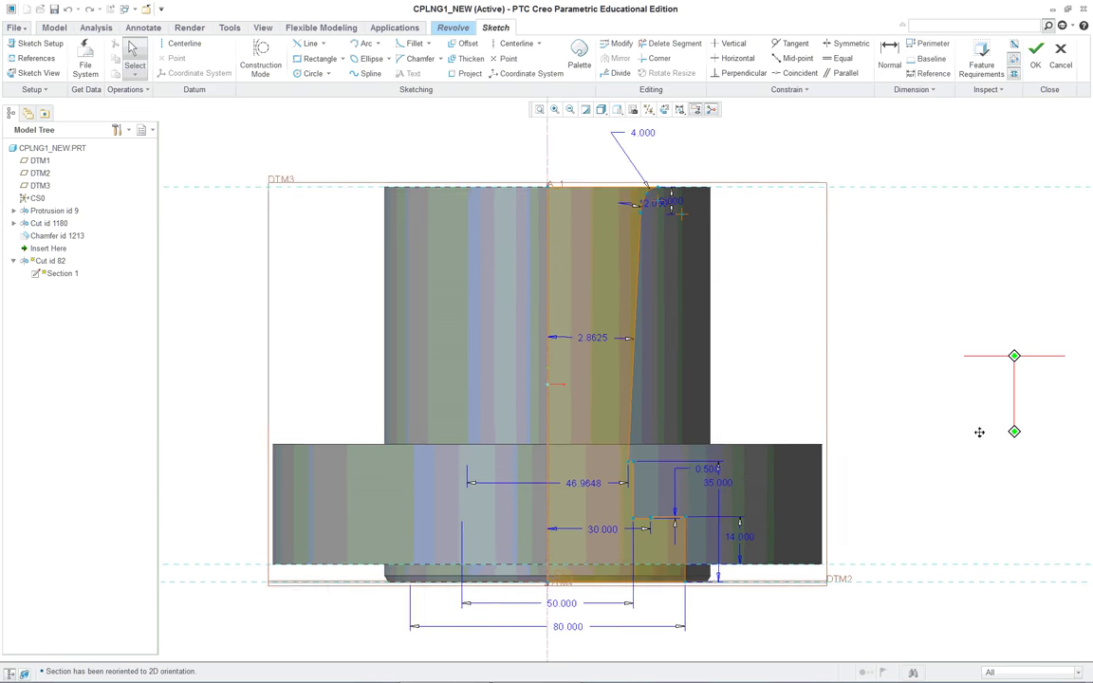
pyautogui.moveTo(929, 529)
pyautogui.keyDown('shift'); pyautogui.mouseDown(button='middle')
pyautogui.moveTo(934, 488)
pyautogui.moveTo(736, 434)
pyautogui.mouseUp(button='middle'); pyautogui.keyUp('shift')
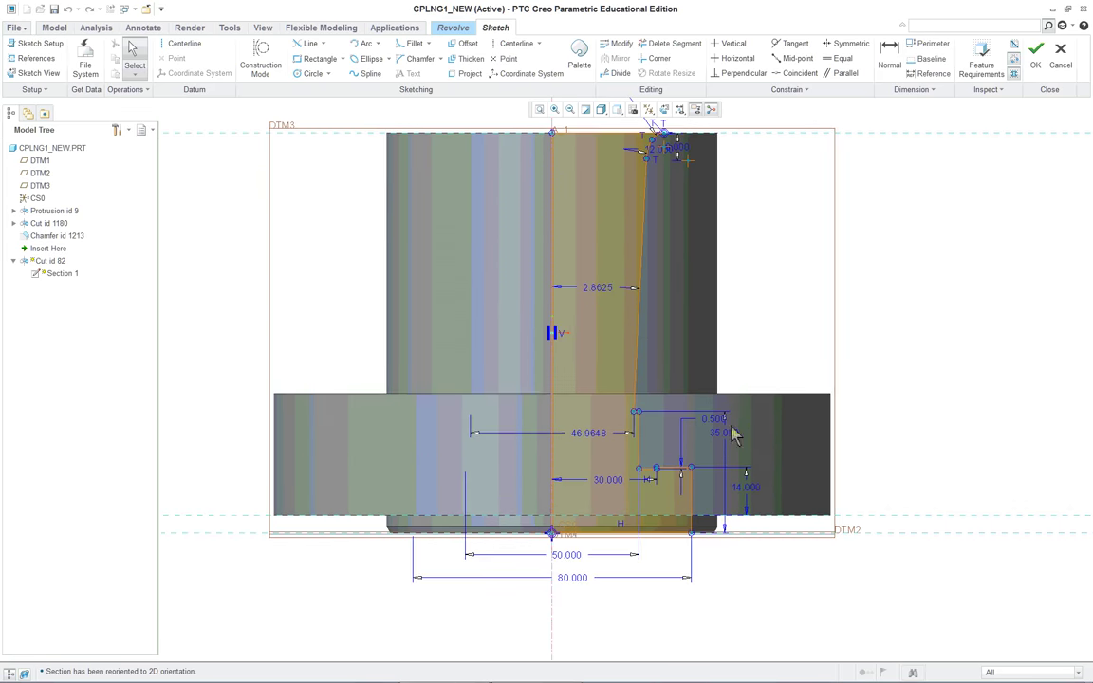
pyautogui.moveTo(653, 455)
pyautogui.keyDown('ctrl'); pyautogui.mouseDown(button='middle')
pyautogui.moveTo(654, 588)
pyautogui.moveTo(677, 477)
pyautogui.mouseUp(button='middle'); pyautogui.keyUp('ctrl')
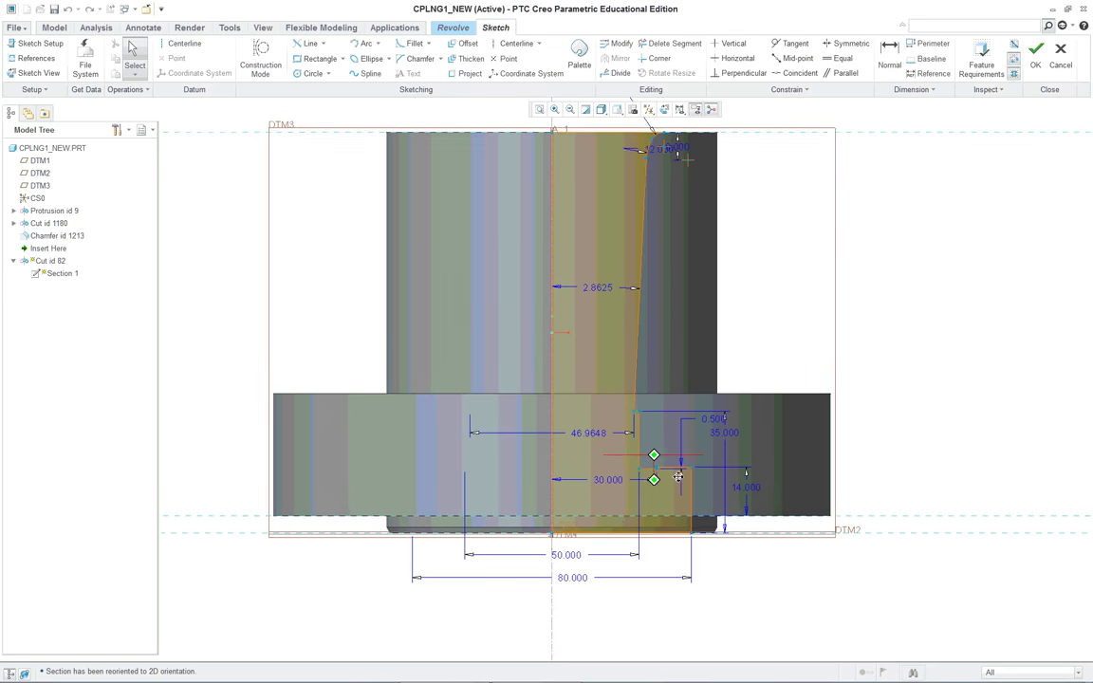
# Step: Leave the bore sketch without saving changes and accept the revolved cut as it is
pyautogui.click(1061, 49)
pyautogui.click(580, 365)
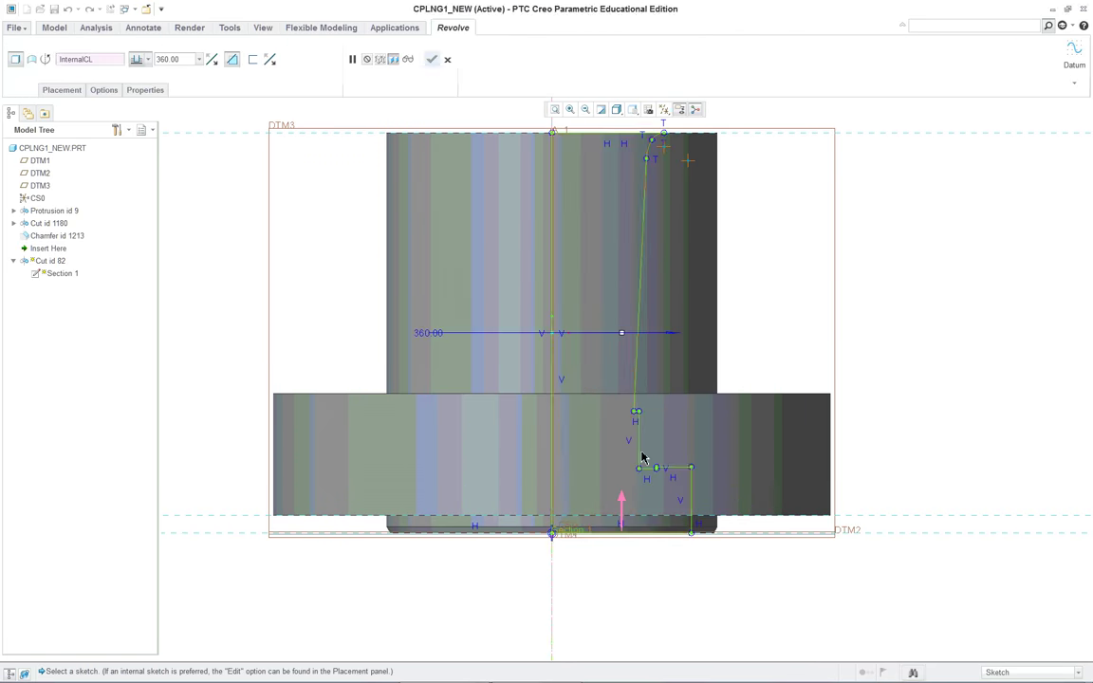
pyautogui.click(431, 61)
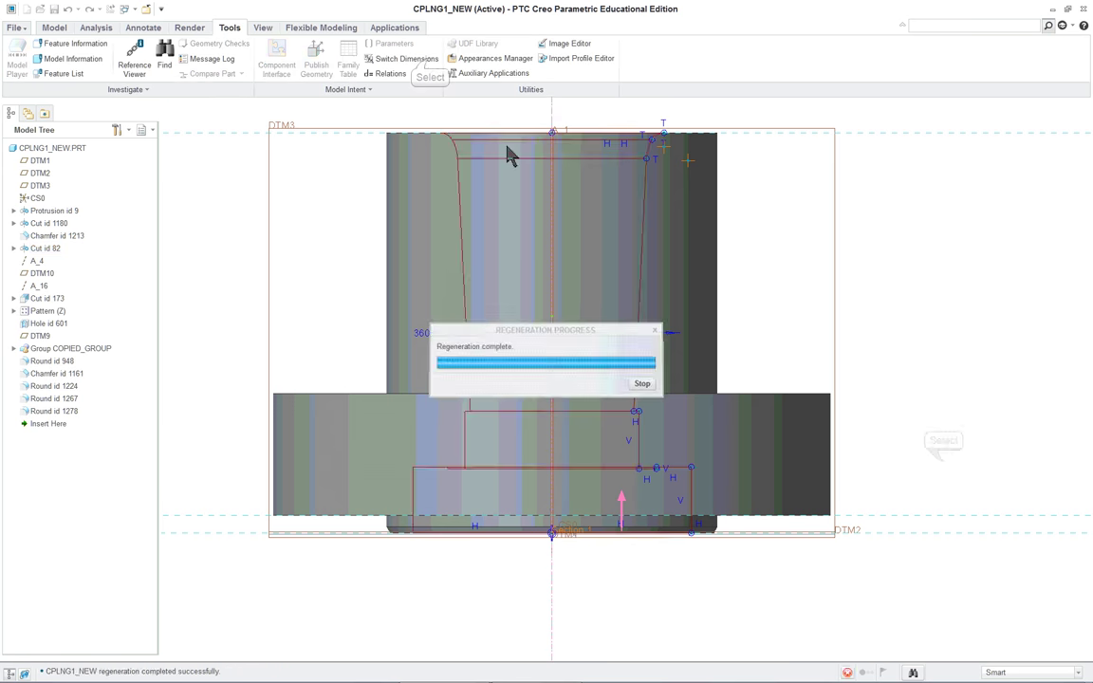
# Step: Select the keyway cut, Cut id 173, and examine from both sides how its end face meets the tapered bore
pyautogui.moveTo(544, 479); pyautogui.dragTo(538, 371, button='middle')
pyautogui.scroll(-5, 438, 283)
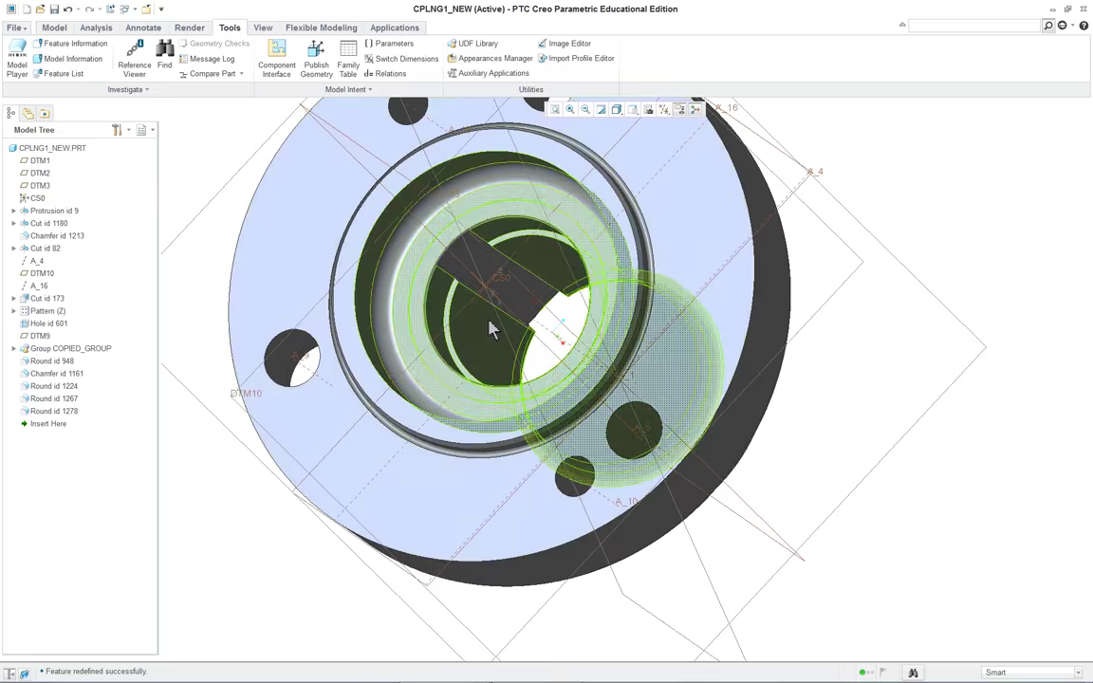
pyautogui.scroll(2, 418, 271)
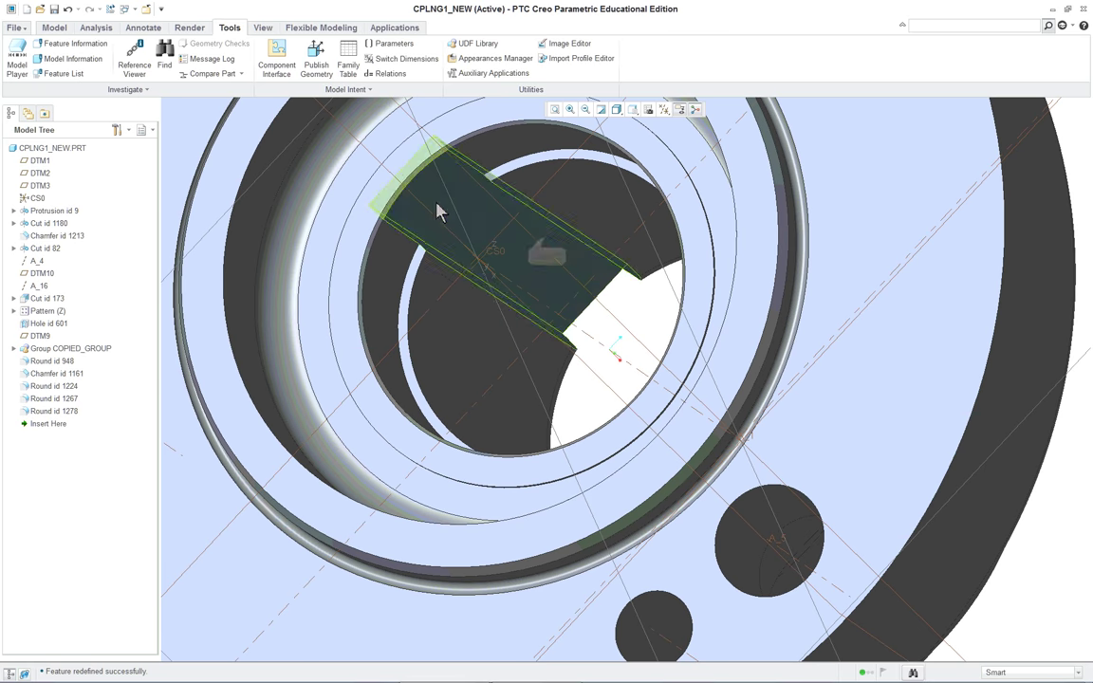
pyautogui.click(537, 242)
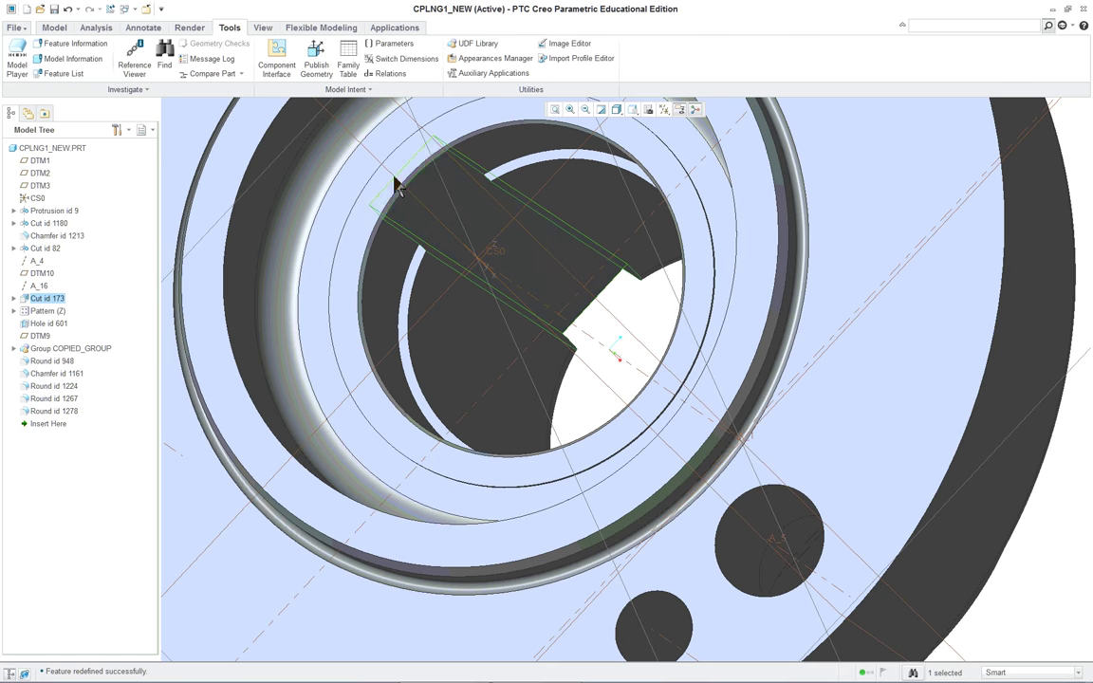
pyautogui.moveTo(436, 214); pyautogui.dragTo(261, 244, button='middle')
pyautogui.scroll(5, 551, 273)
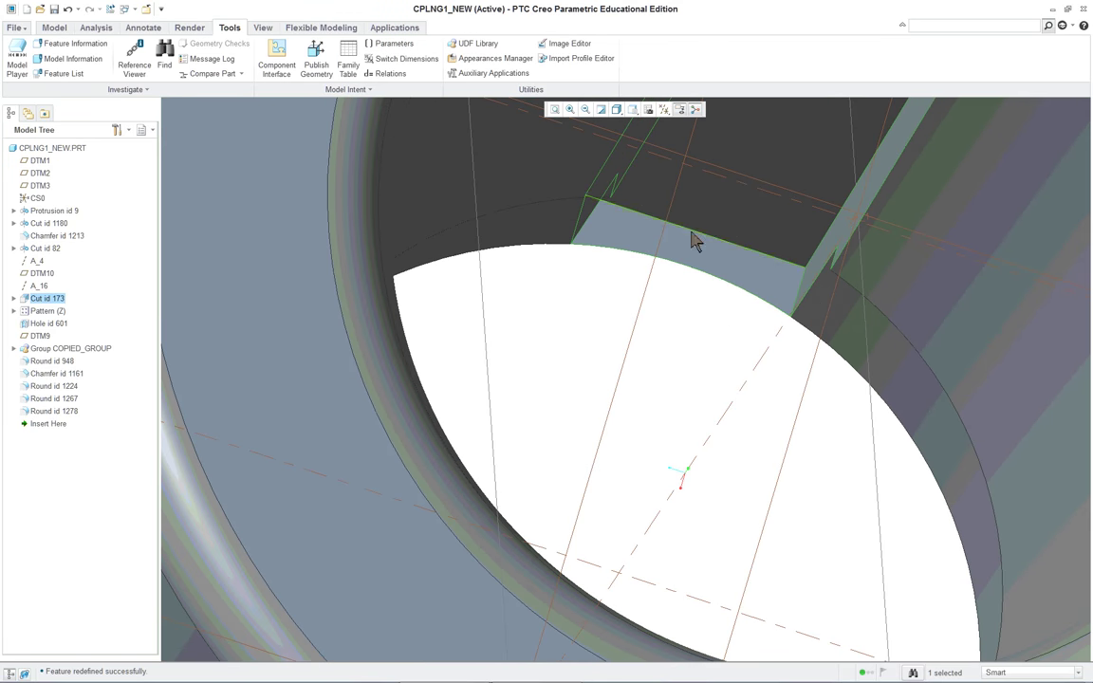
pyautogui.scroll(-5, 661, 396)
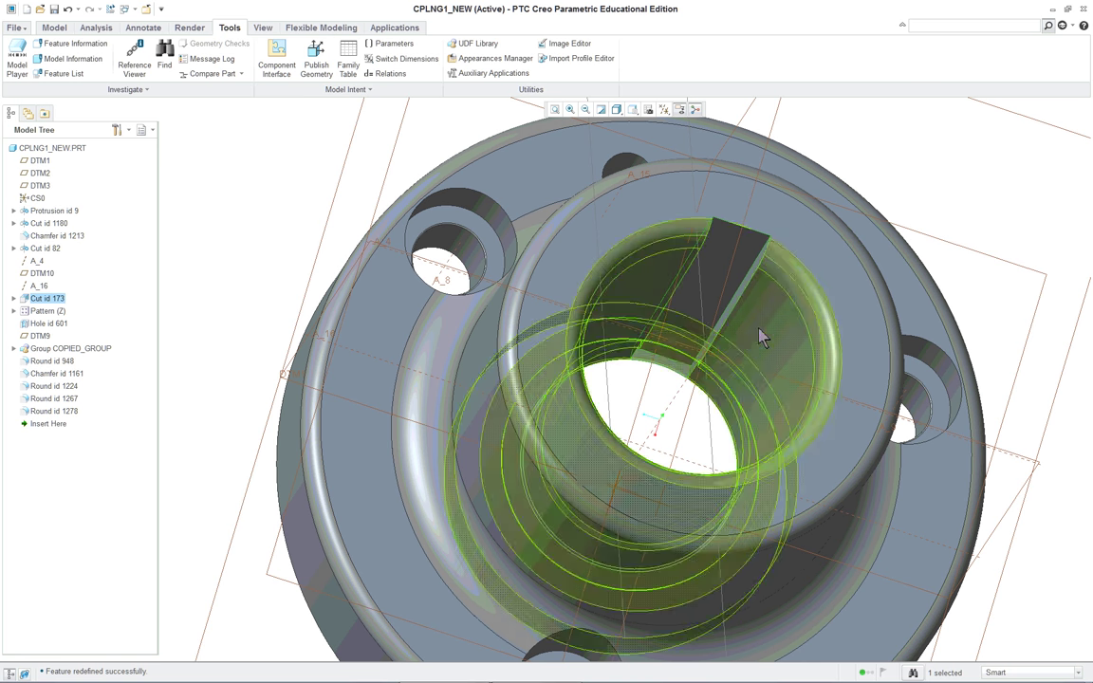
pyautogui.scroll(3, 759, 337)
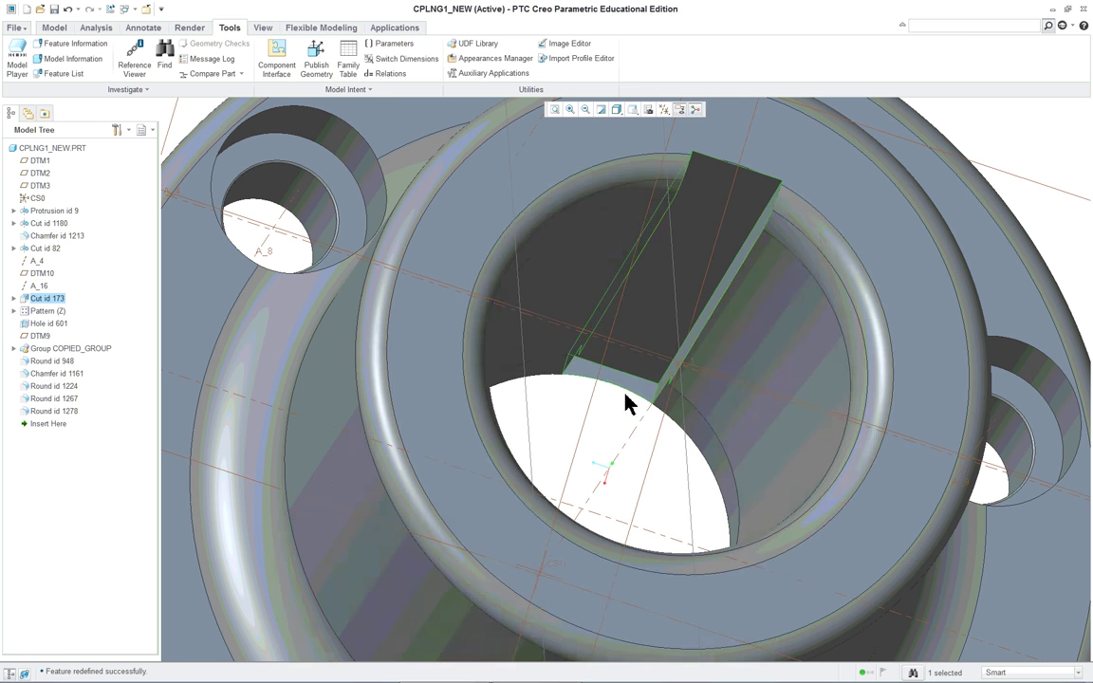
pyautogui.scroll(2, 578, 383)
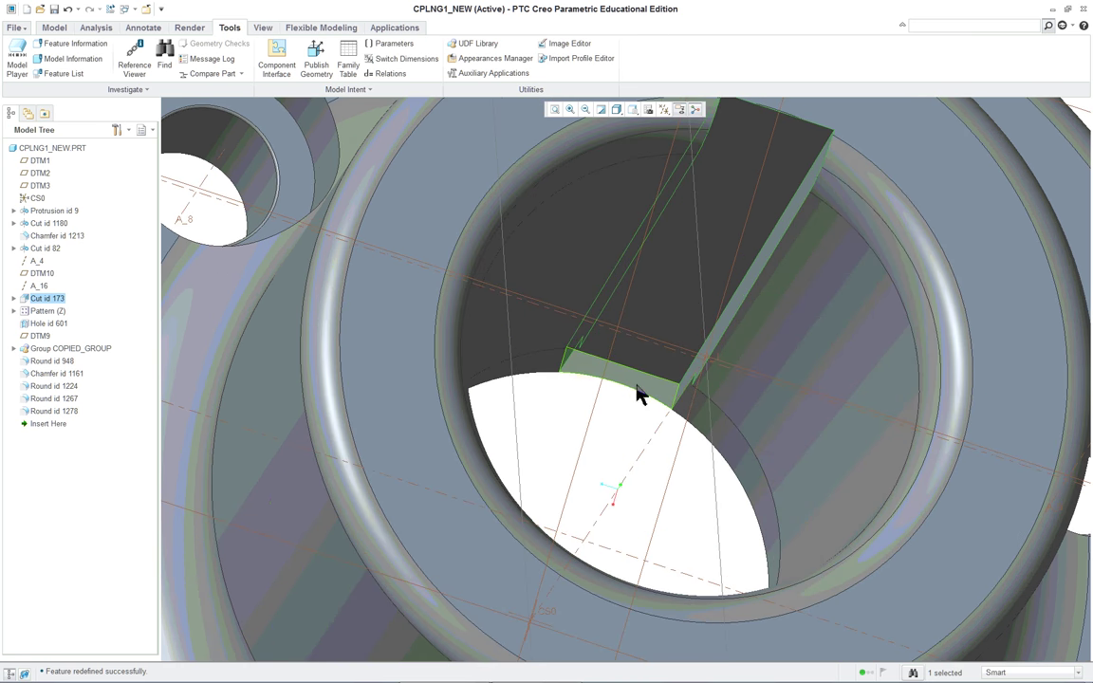
pyautogui.scroll(4, 627, 405)
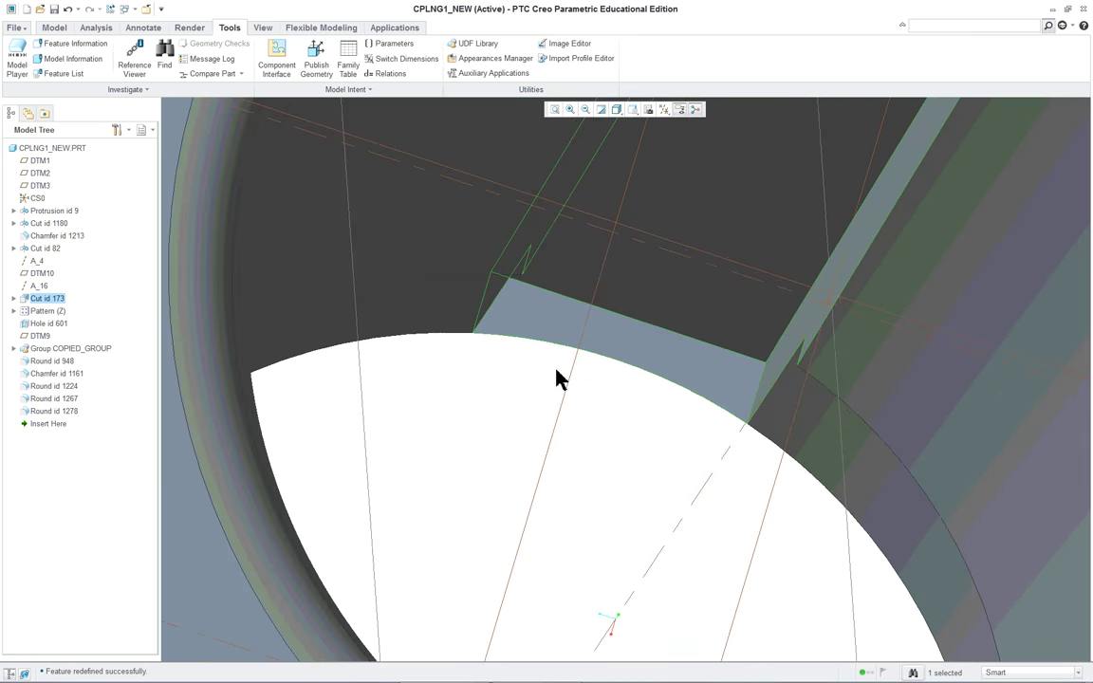
pyautogui.moveTo(558, 360)
pyautogui.mouseDown(button='middle')
pyautogui.moveTo(567, 344)
pyautogui.moveTo(561, 355)
pyautogui.mouseUp(button='middle')
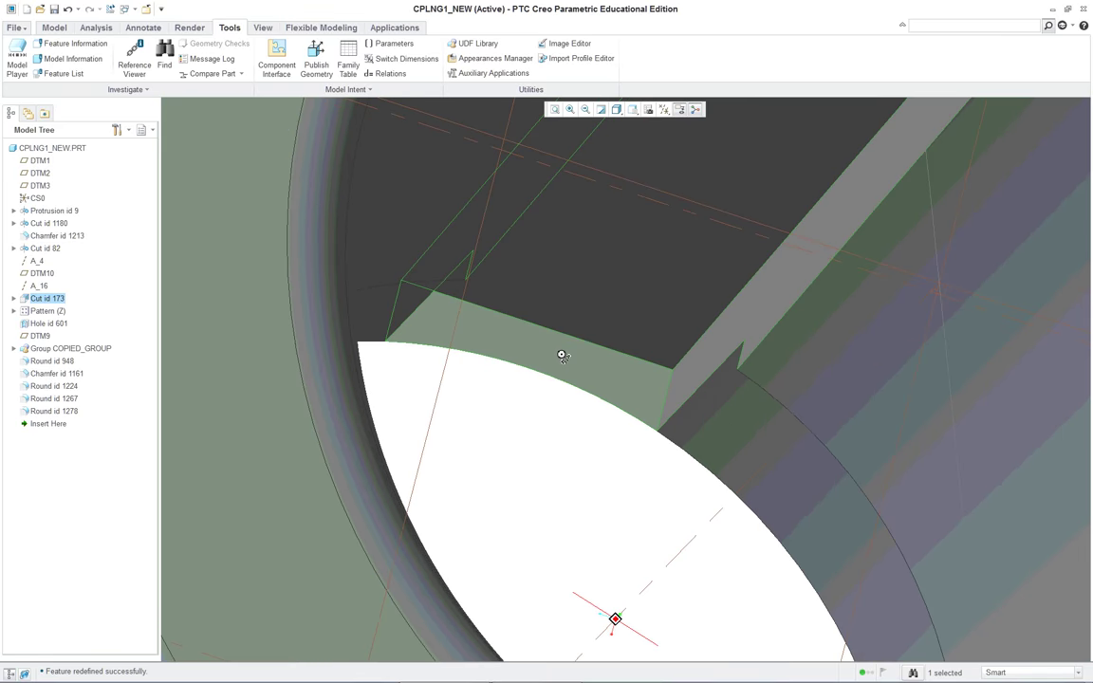
# Step: Restore the default view, open the sketch of the revolved bore cut, Cut id 82, and orient it parallel to the screen
pyautogui.scroll(-8, 561, 360)
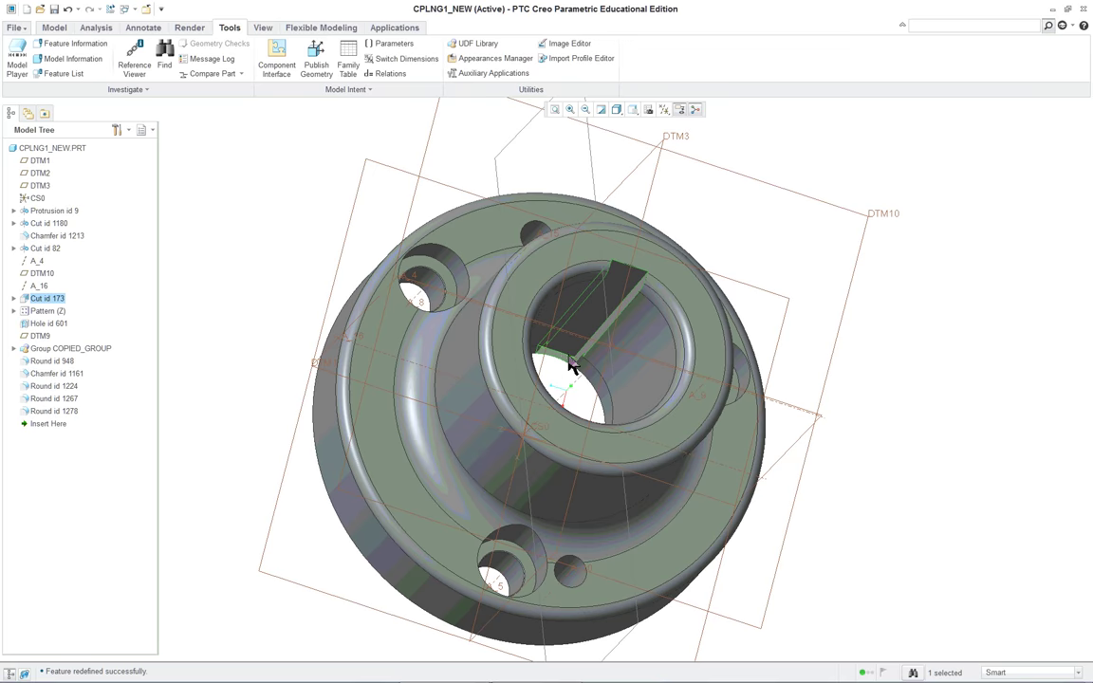
pyautogui.hotkey('ctrl', 'd')
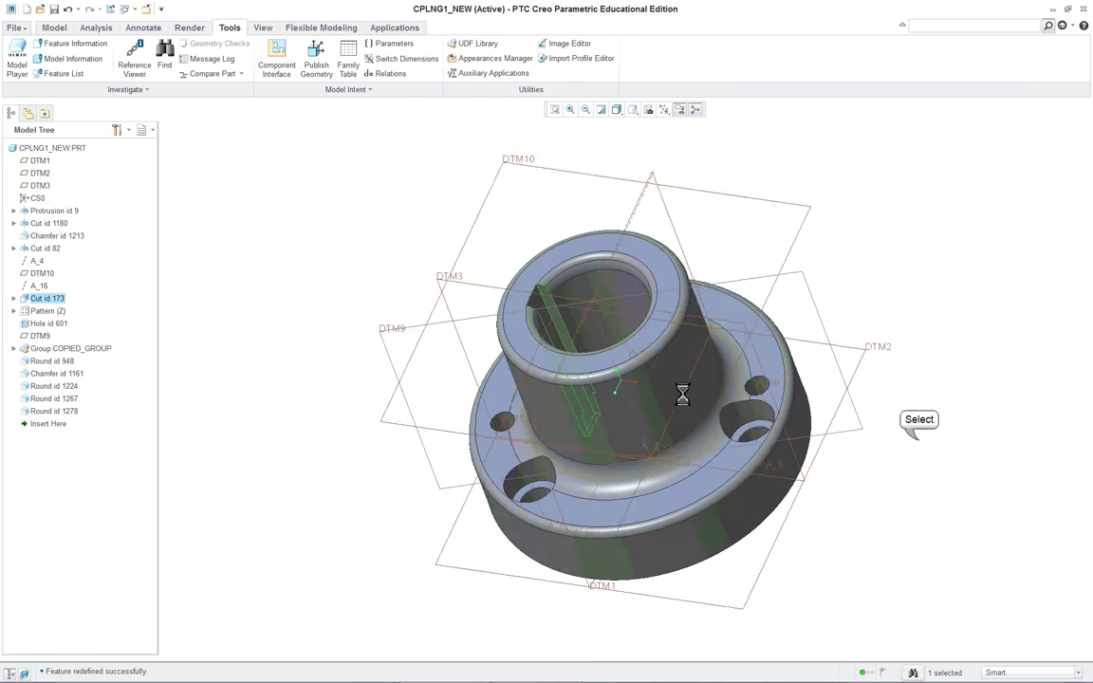
pyautogui.click(865, 454)
pyautogui.click(593, 290)
pyautogui.rightClick(424, 233)
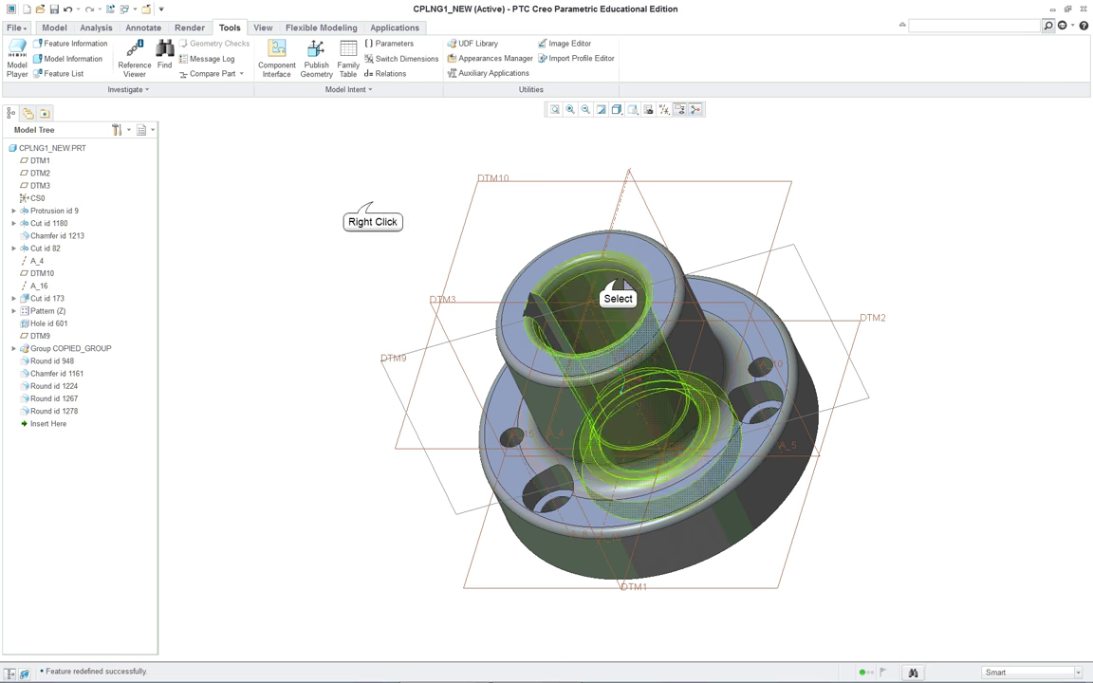
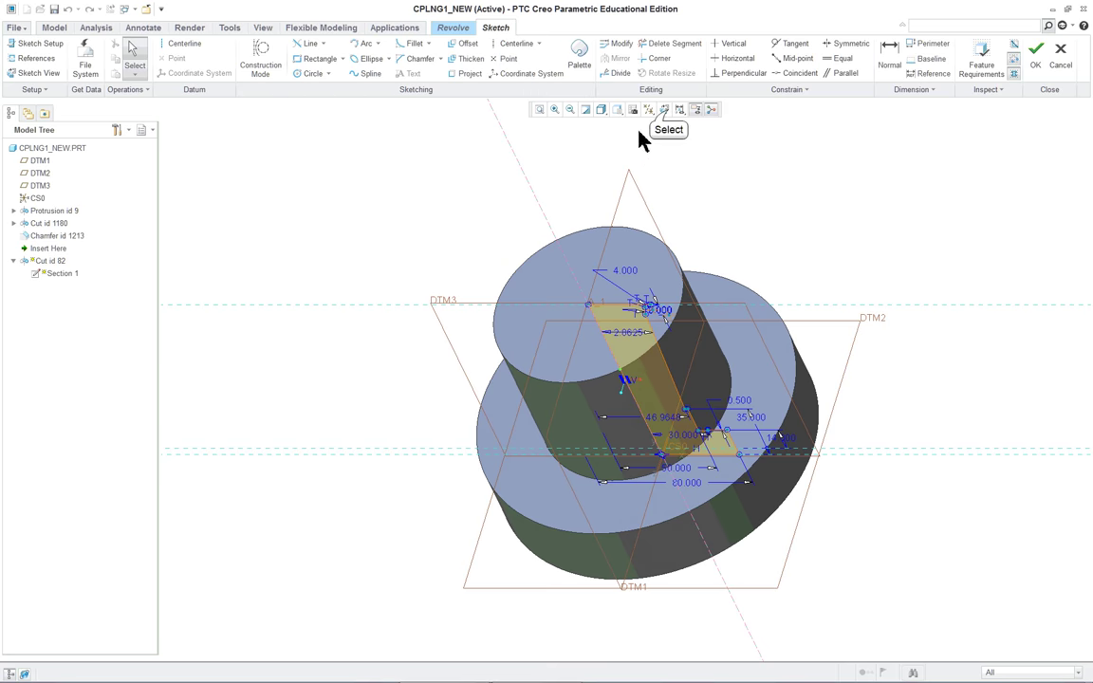
pyautogui.click(664, 109)
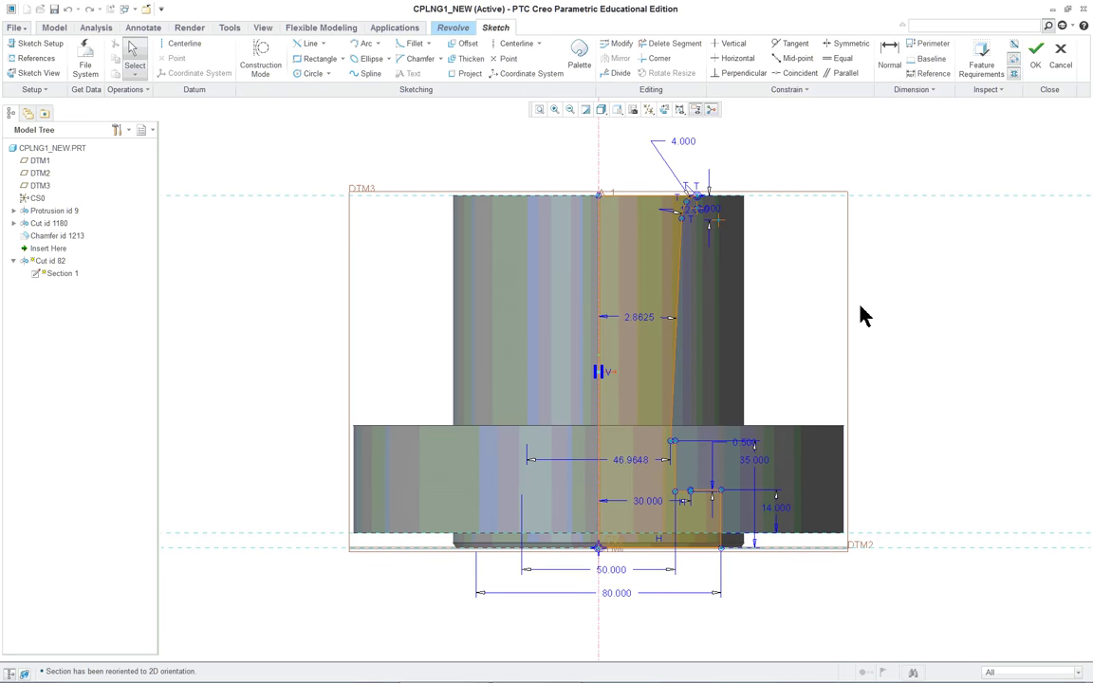
# Step: Change the model's display style to No Hidden while the bore section is open
pyautogui.click(601, 110)
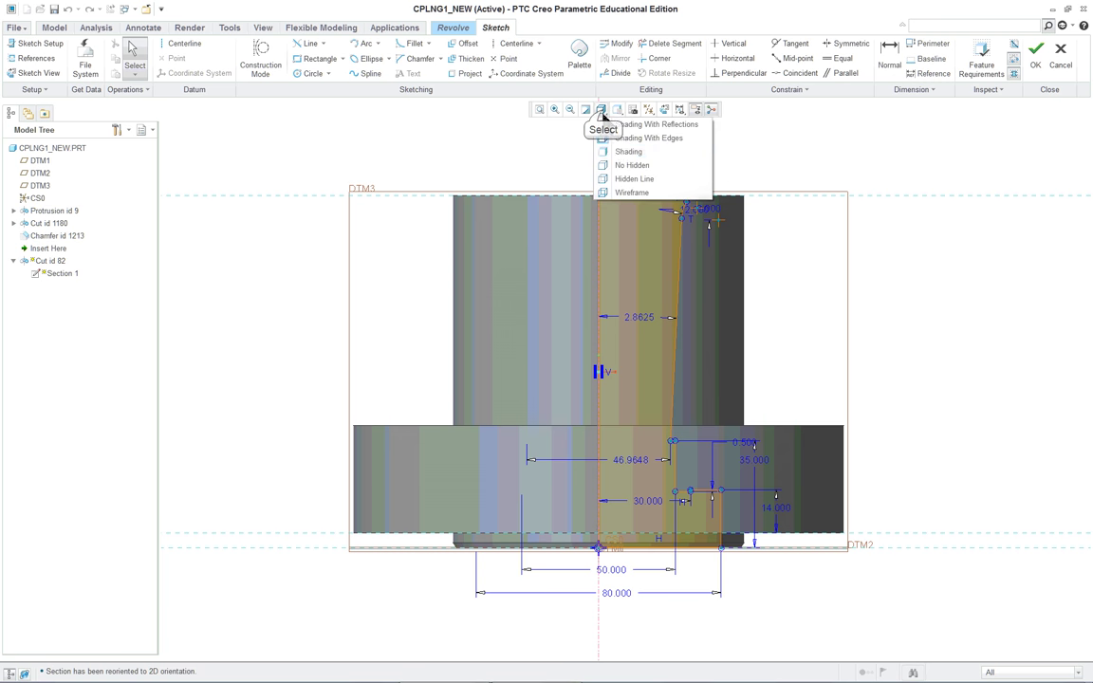
pyautogui.click(630, 167)
pyautogui.scroll(1, 947, 391)
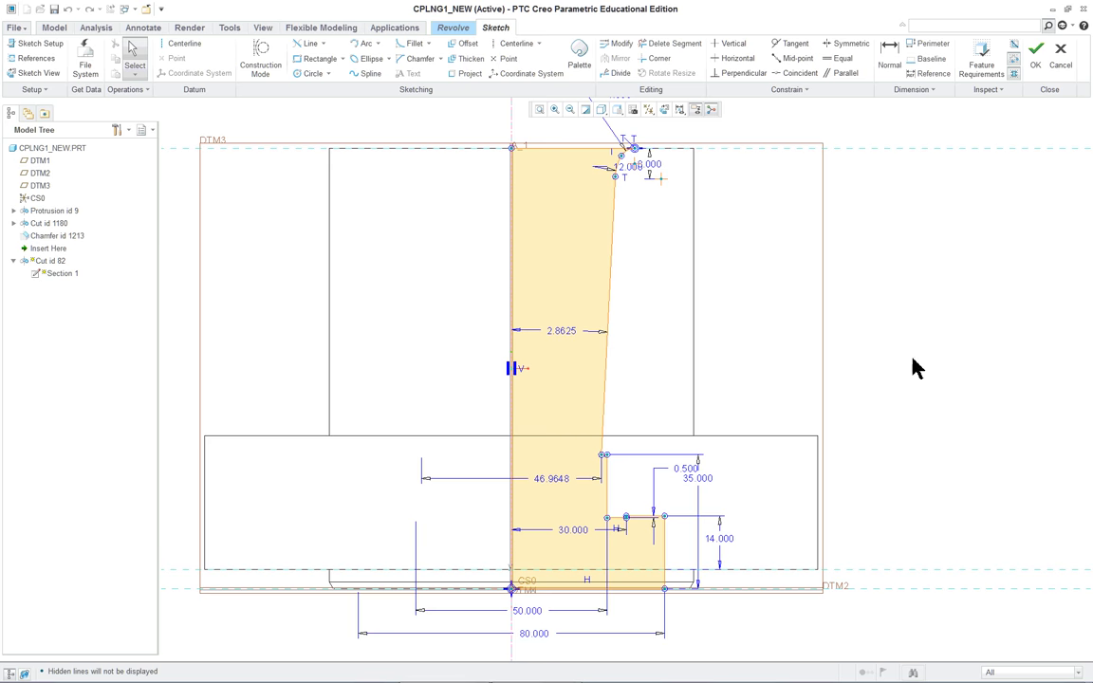
# Step: Examine the arcs at the bore's mouth and the relief and counterbore dimensions at its flange end up close
pyautogui.scroll(6, 866, 298)
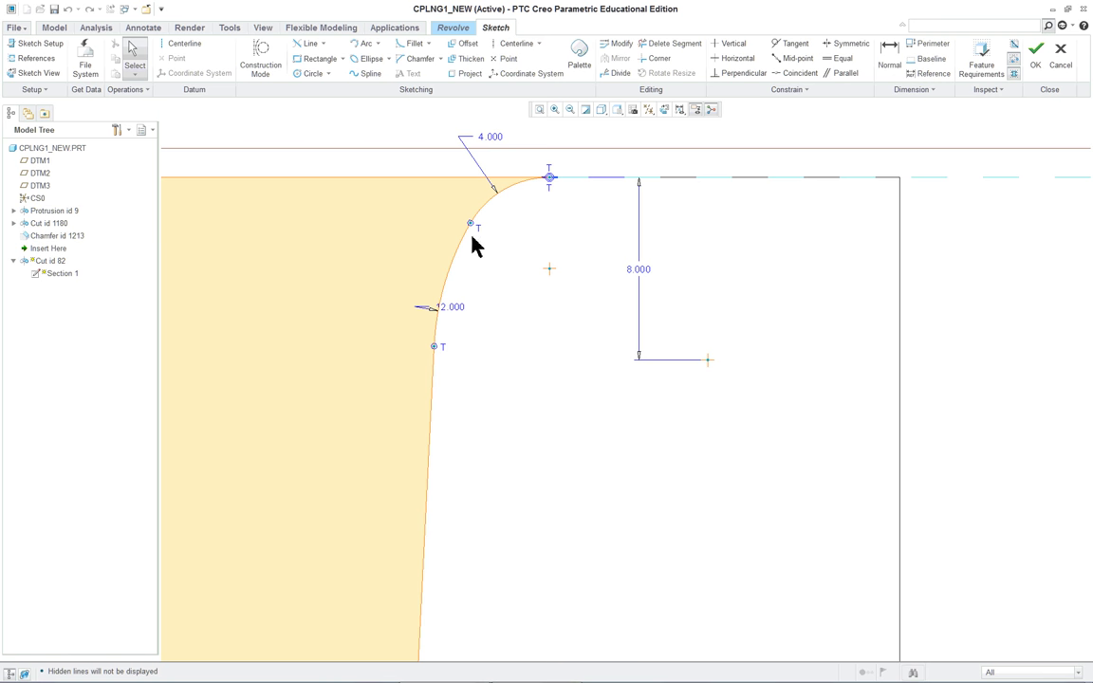
pyautogui.scroll(-5, 495, 220)
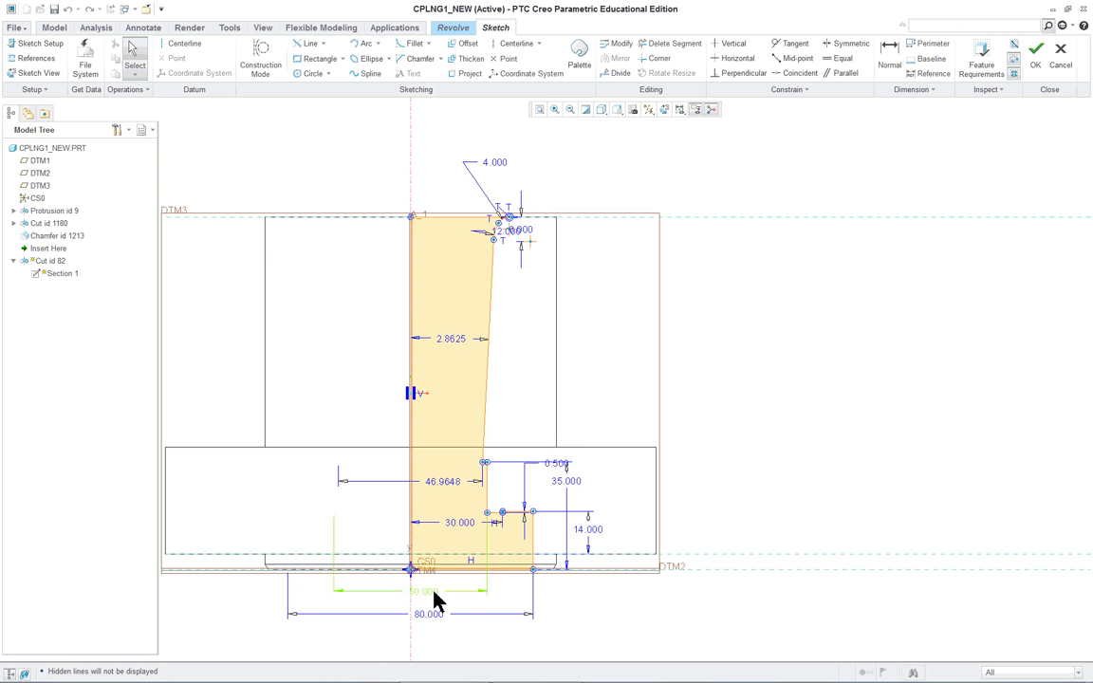
pyautogui.scroll(1, 431, 600)
pyautogui.scroll(2, 424, 611)
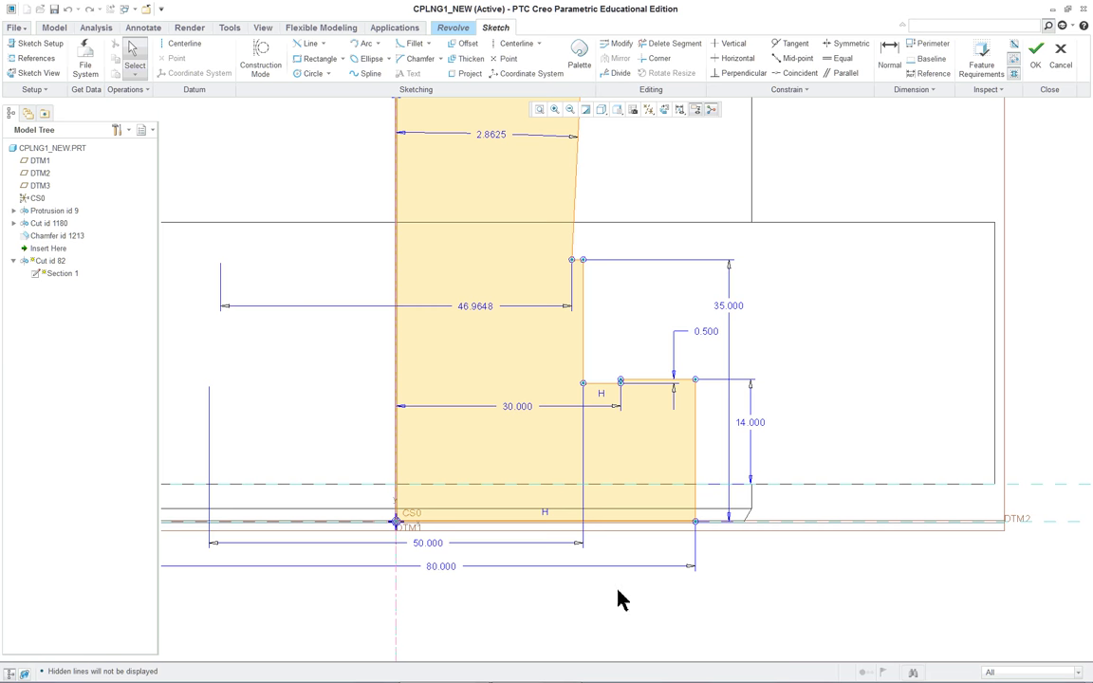
pyautogui.scroll(-3, 850, 604)
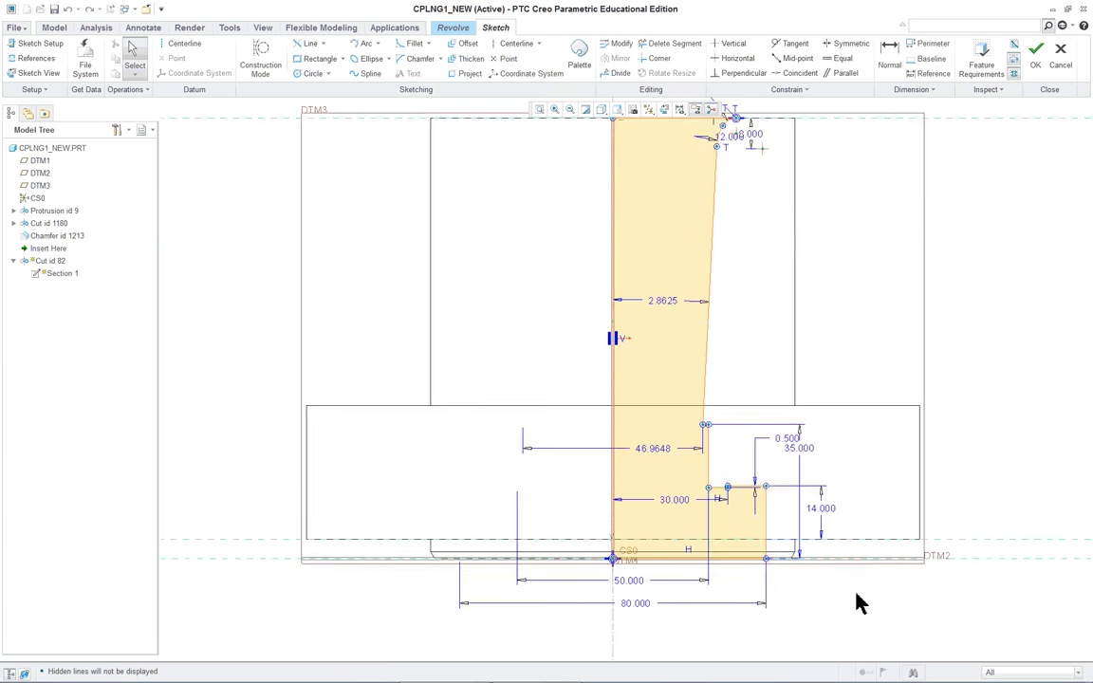
pyautogui.scroll(-1, 944, 578)
pyautogui.scroll(2, 947, 586)
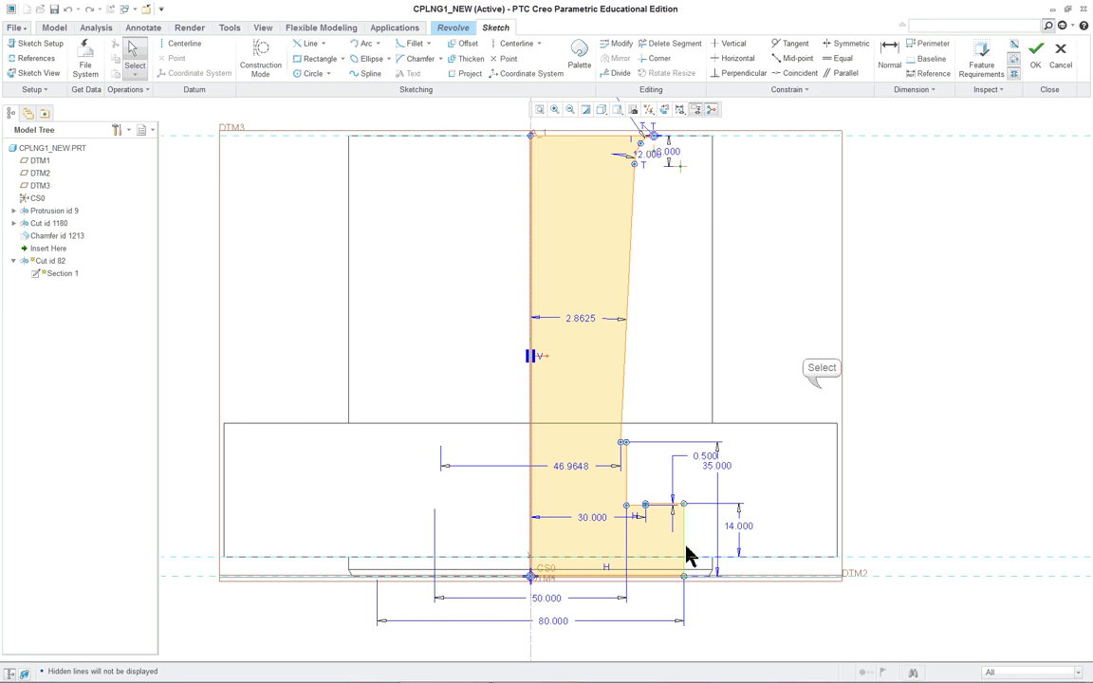
# Step: Delete the stepped counterbore lines and their dimensions from the lower part of the bore section, accepting the loss of references
pyautogui.moveTo(821, 391)
pyautogui.mouseDown()
pyautogui.moveTo(445, 561)
pyautogui.moveTo(446, 571)
pyautogui.mouseUp()
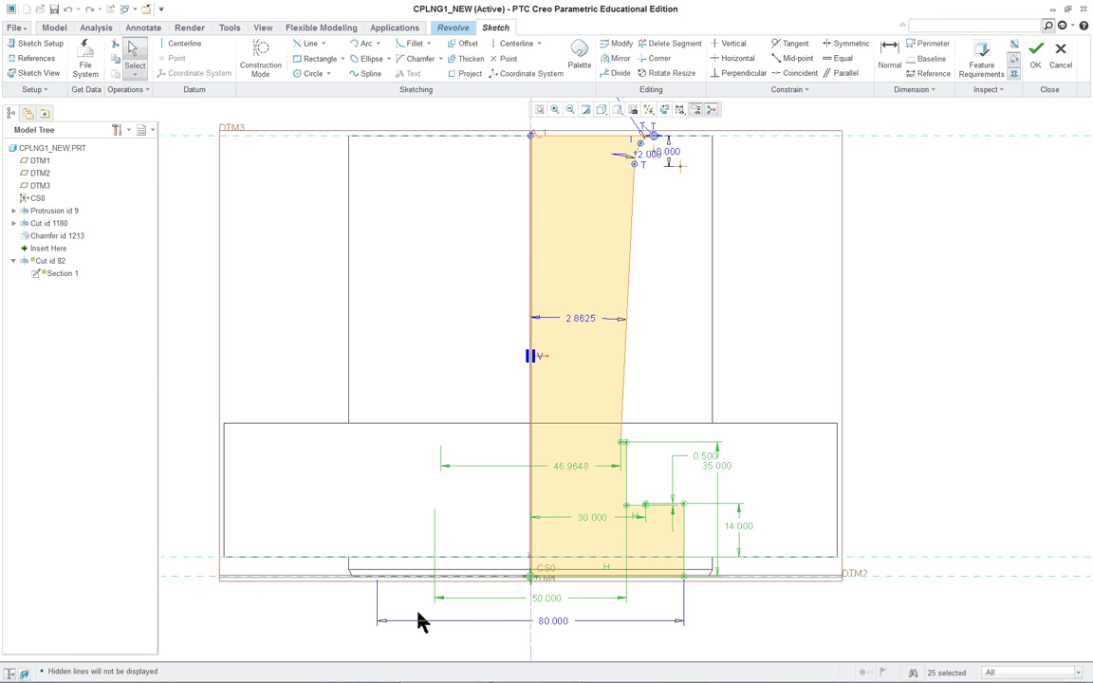
pyautogui.press('Delete')
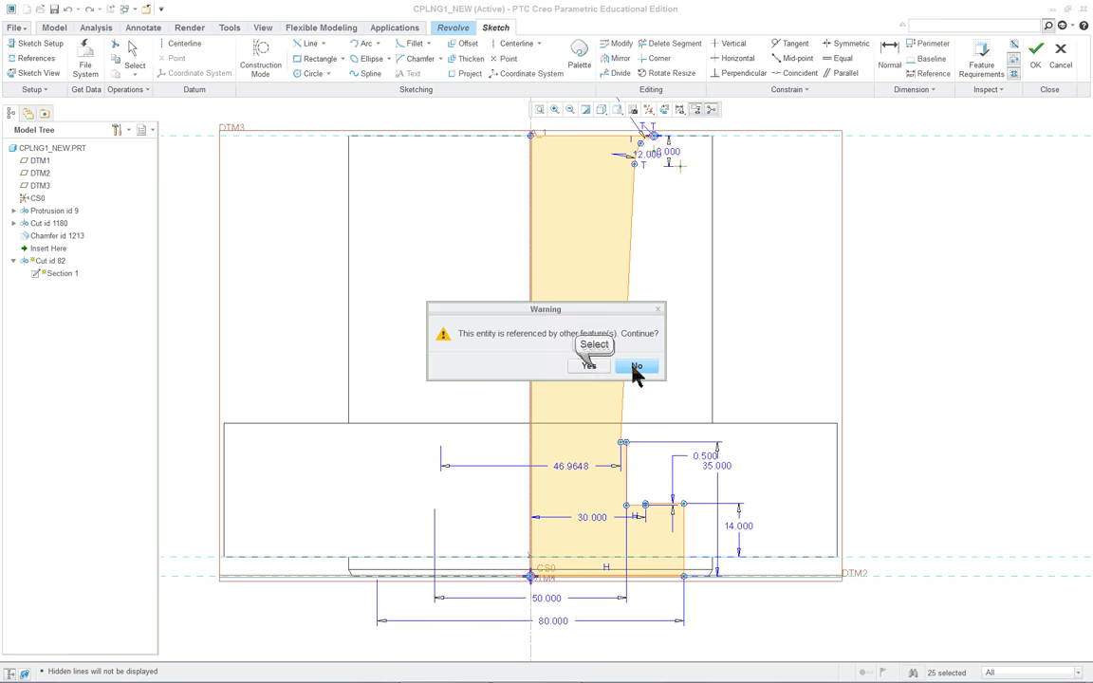
pyautogui.click(588, 367)
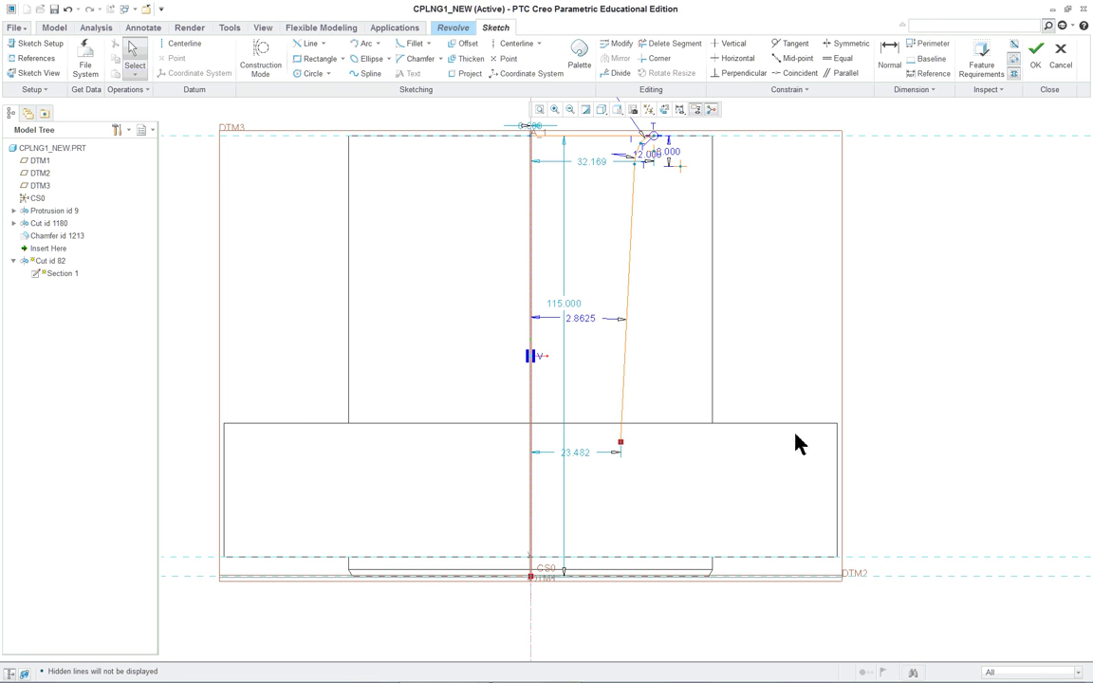
# Step: Make the lower endpoint of the taper line coincident with the horizontal reference on the part's bottom face
pyautogui.click(797, 74)
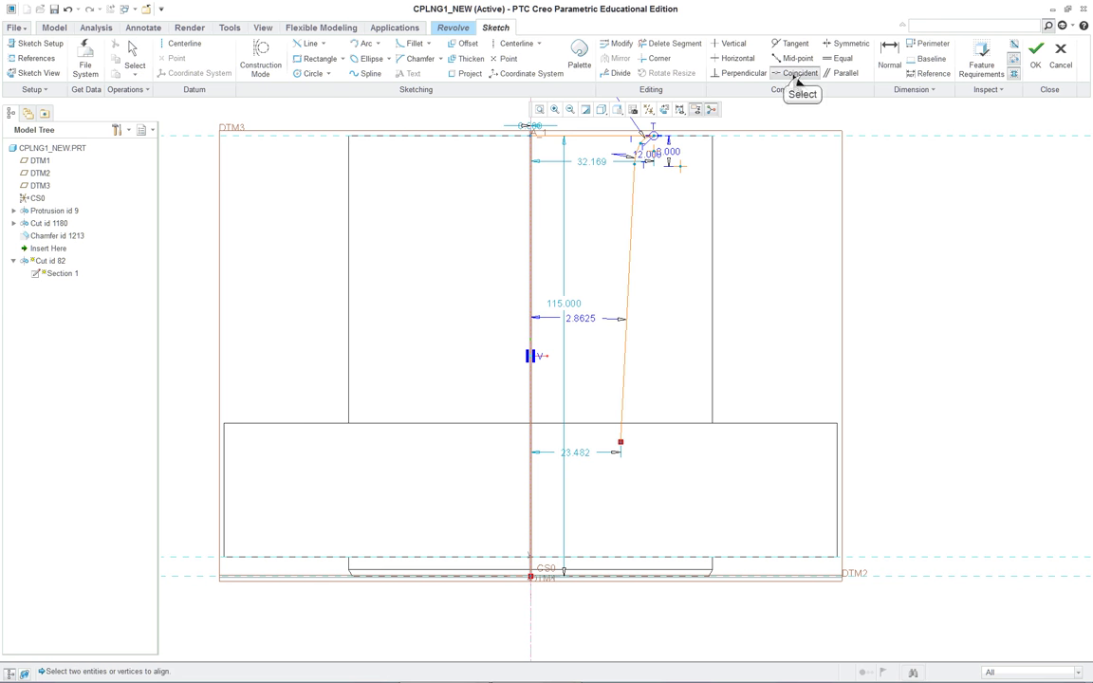
pyautogui.click(619, 443)
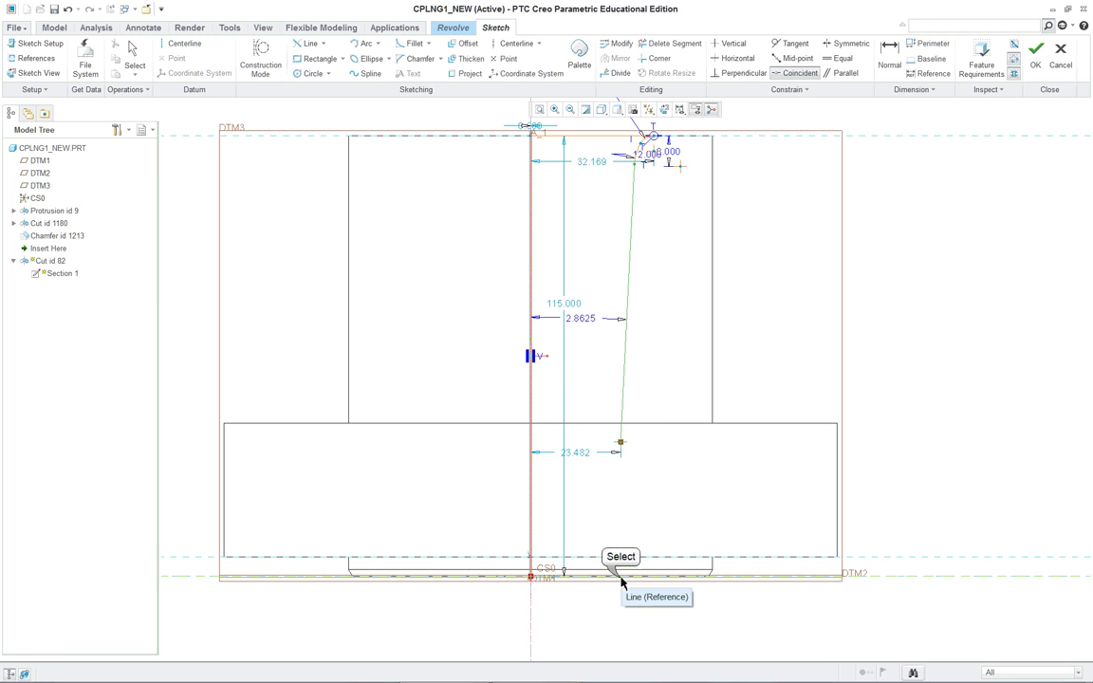
pyautogui.click(621, 578)
pyautogui.scroll(-2, 881, 454)
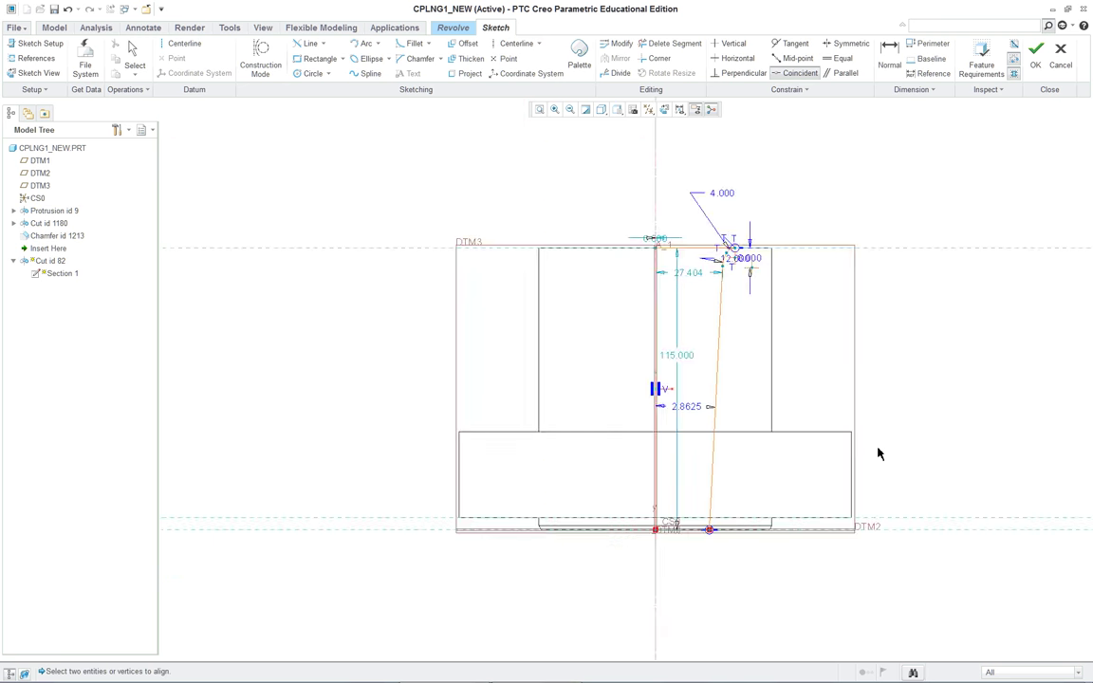
pyautogui.scroll(2, 890, 426)
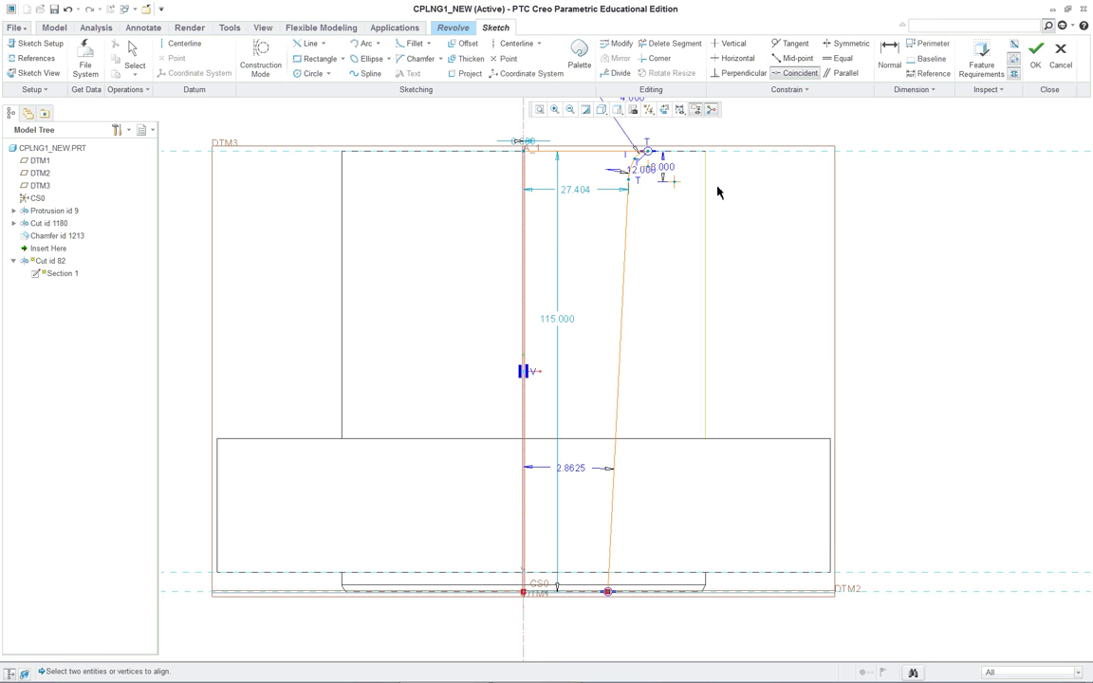
# Step: Close the bore section with a horizontal line from the axis to the lower end of the taper line
pyautogui.scroll(2, 576, 629)
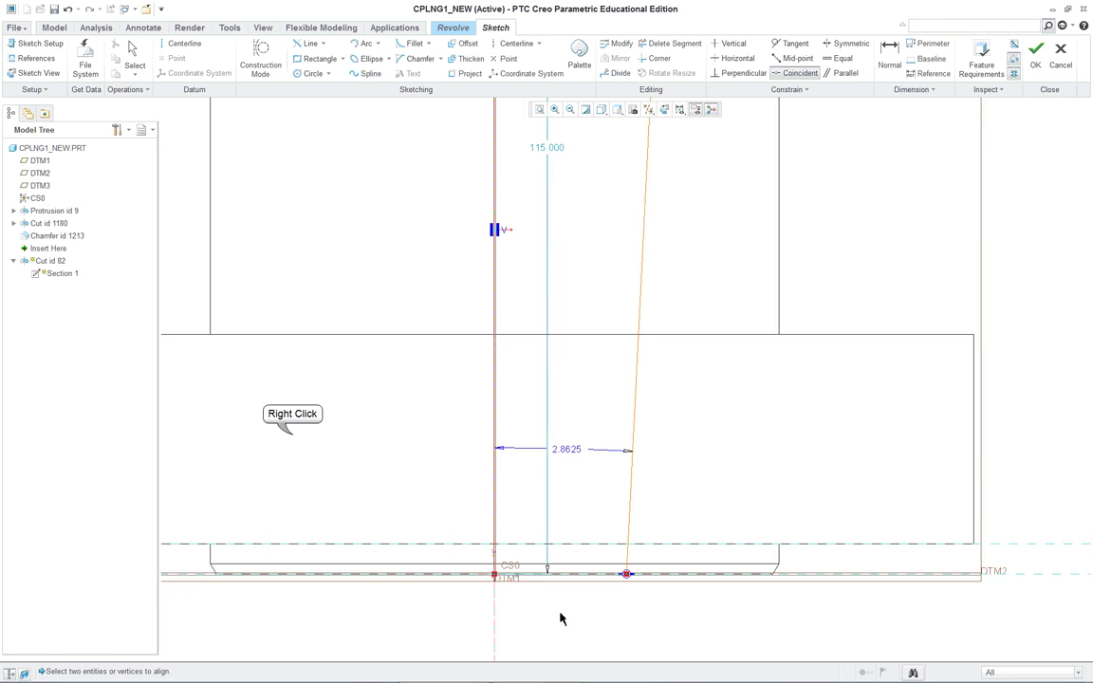
pyautogui.rightClick(295, 438)
pyautogui.click(317, 478)
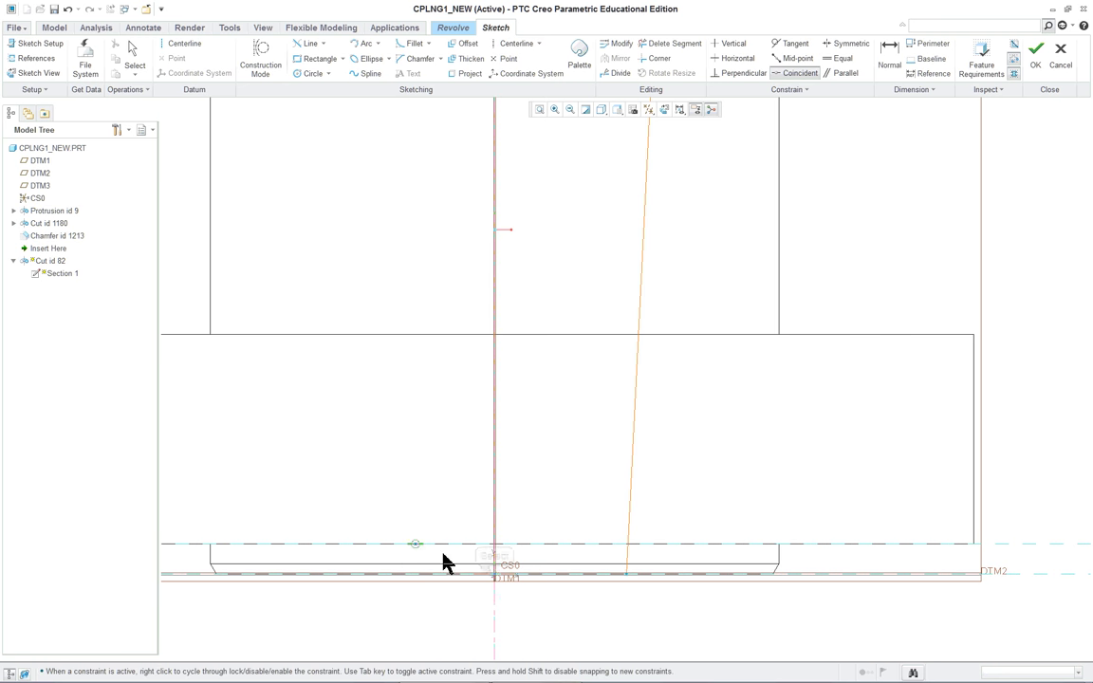
pyautogui.click(500, 576)
pyautogui.click(627, 574)
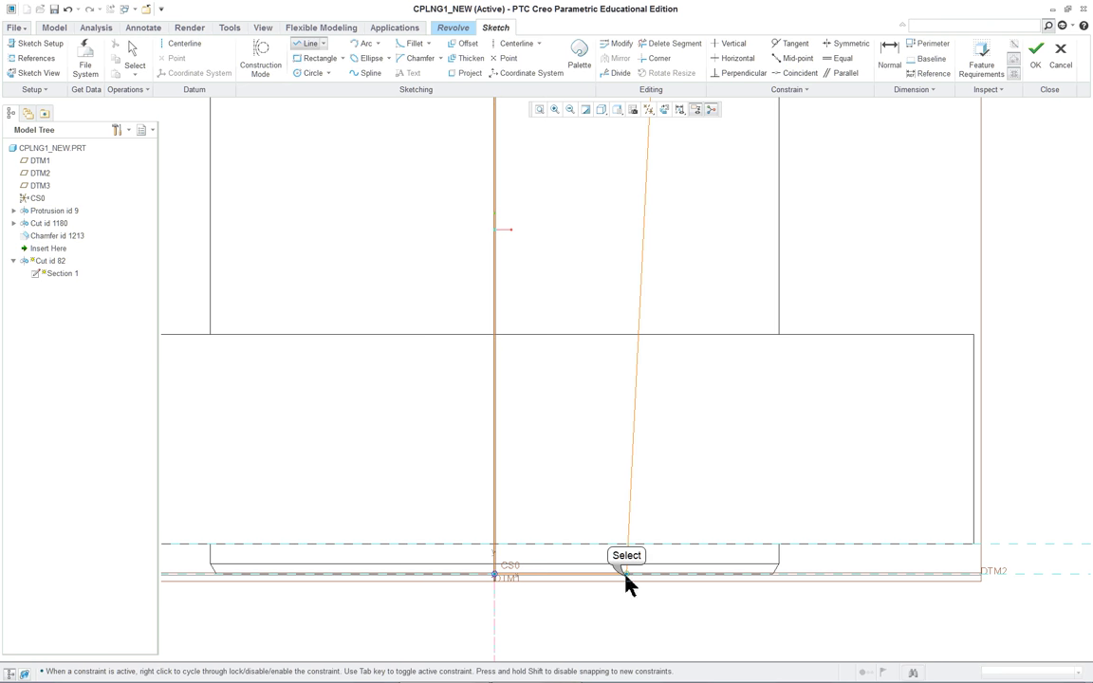
pyautogui.middleClick(415, 446)
pyautogui.middleClick(415, 446)
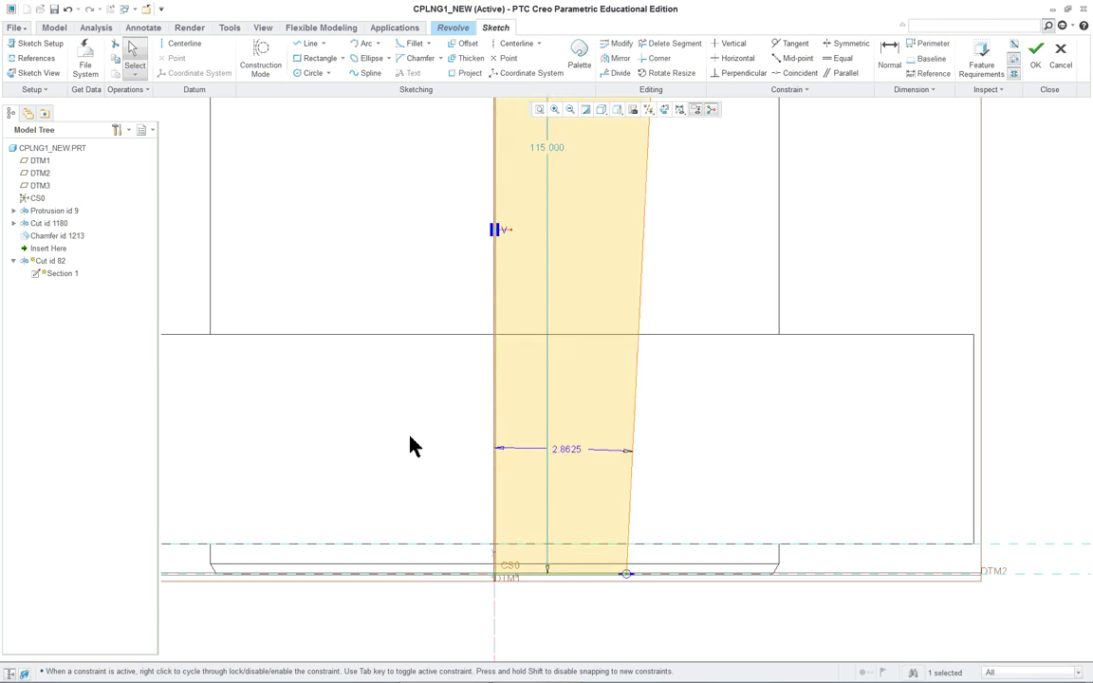
# Step: Try to make the section's upper horizontal line coincident with the horizontal reference at the hub's end face
pyautogui.scroll(-3, 415, 445)
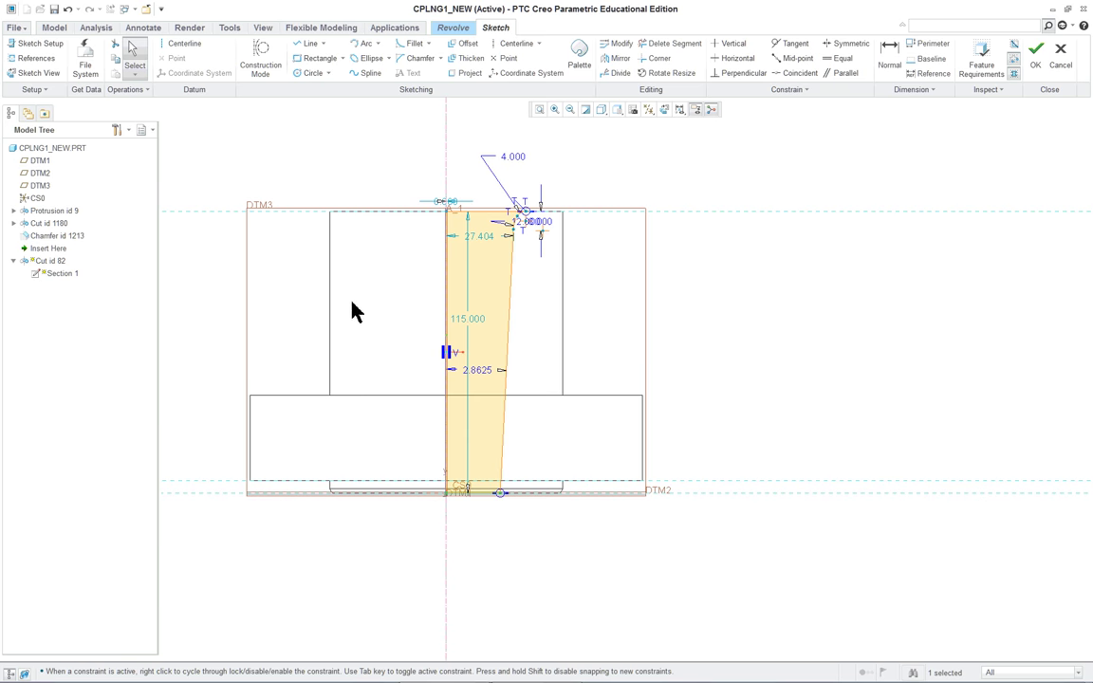
pyautogui.scroll(3, 352, 312)
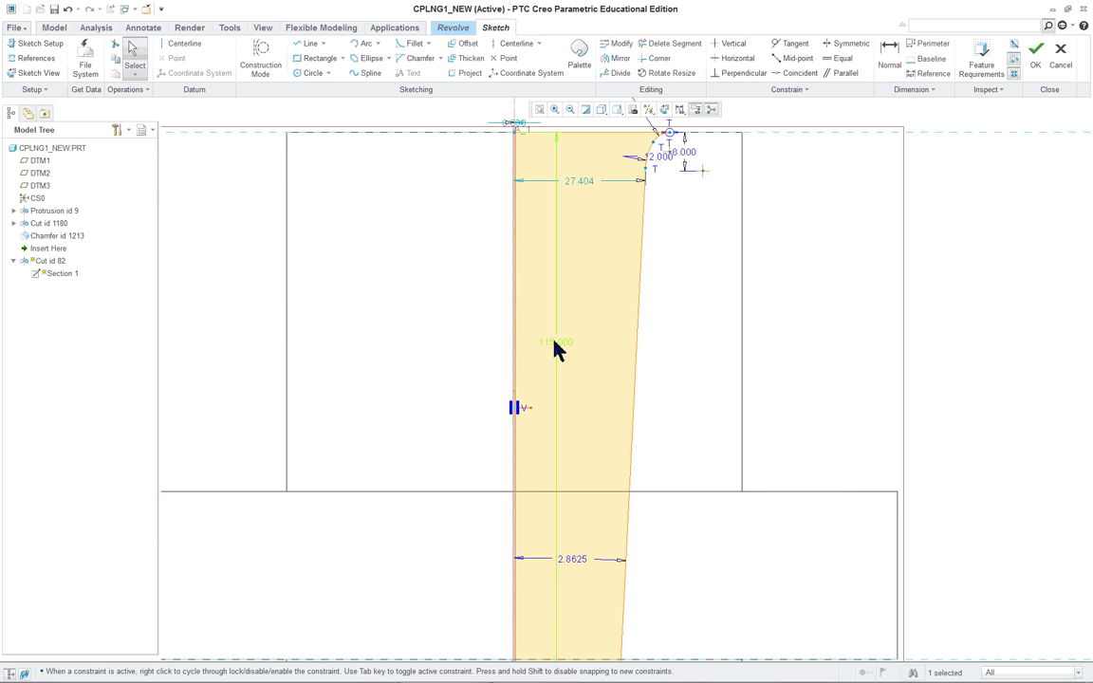
pyautogui.scroll(-2, 559, 346)
pyautogui.scroll(5, 593, 176)
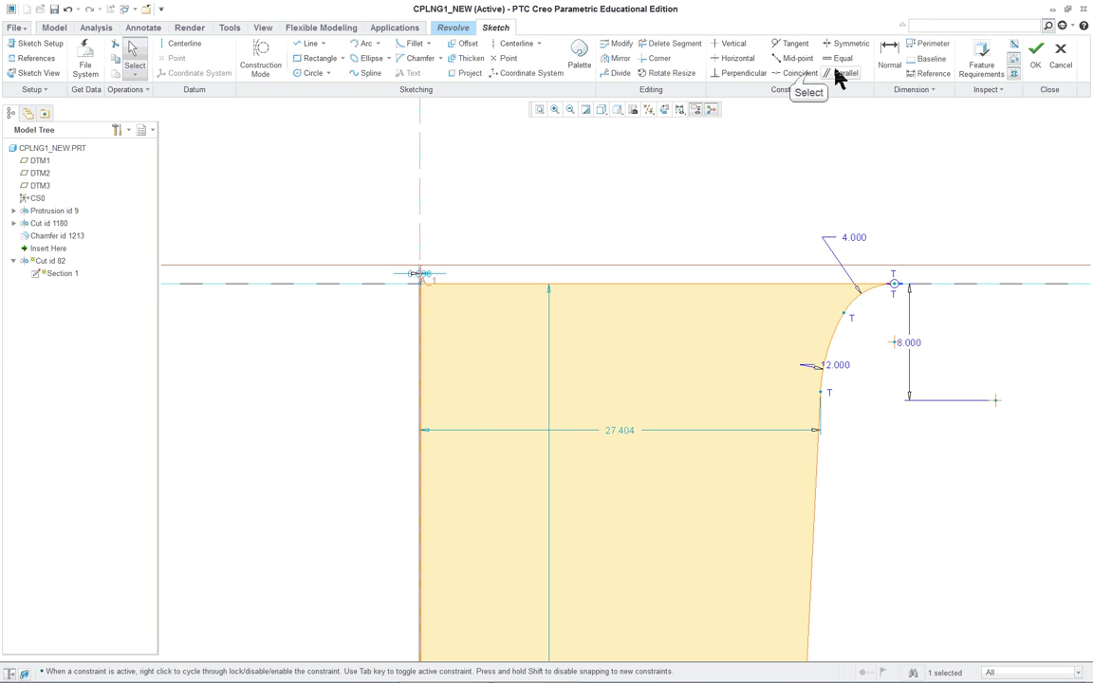
pyautogui.click(793, 73)
pyautogui.click(637, 286)
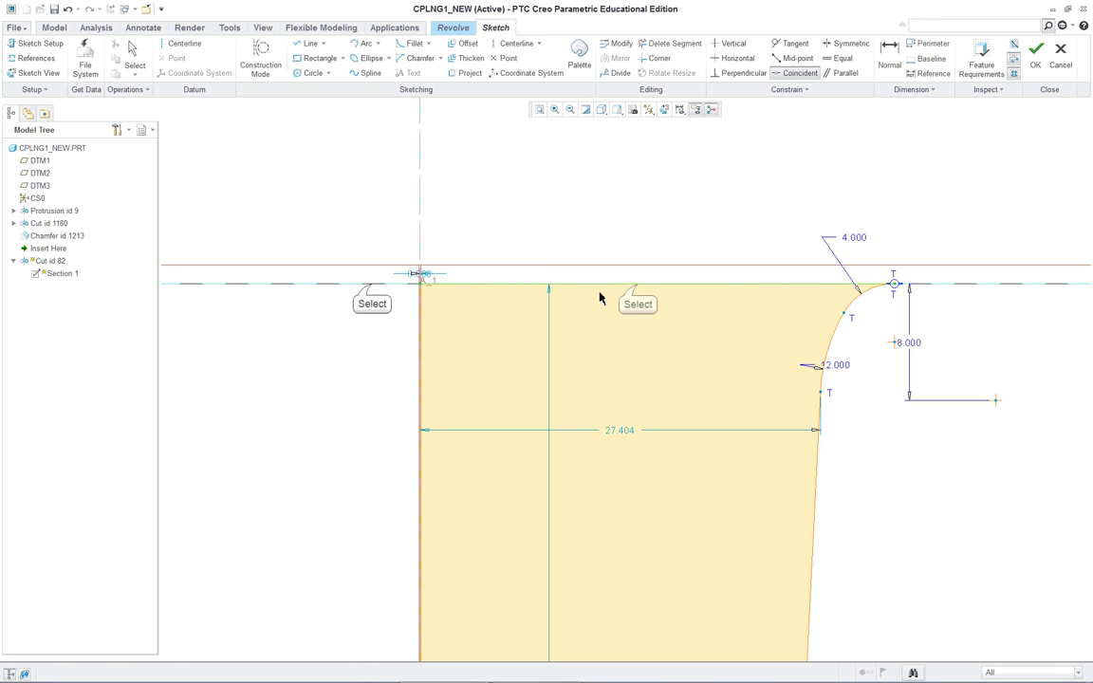
pyautogui.click(372, 286)
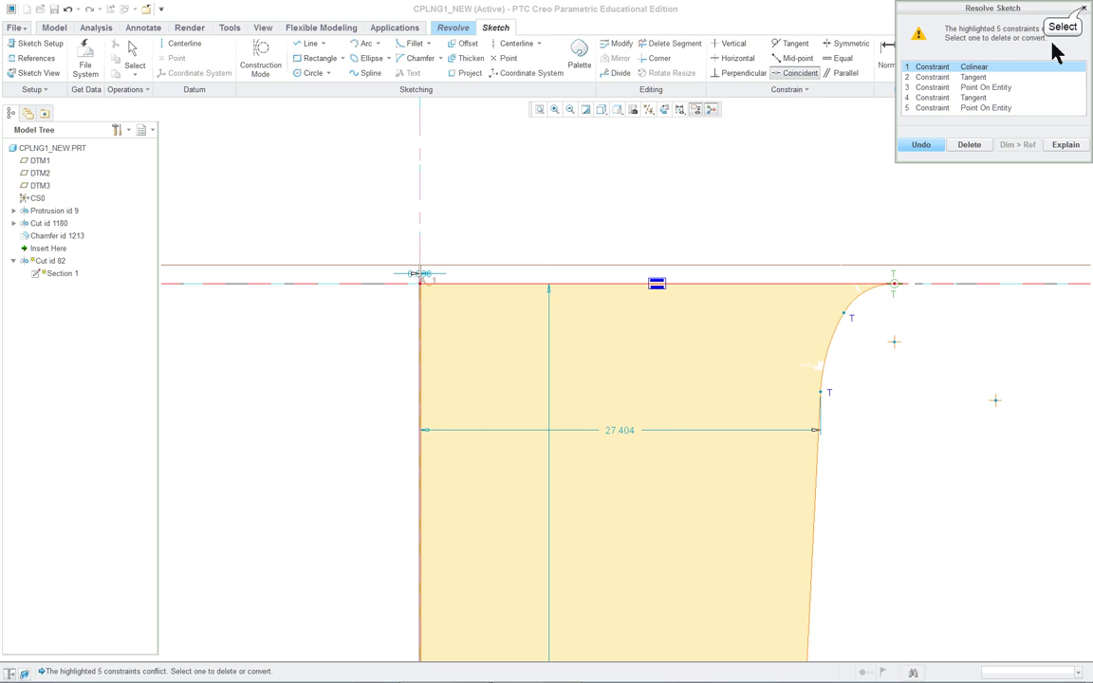
pyautogui.click(1083, 9)
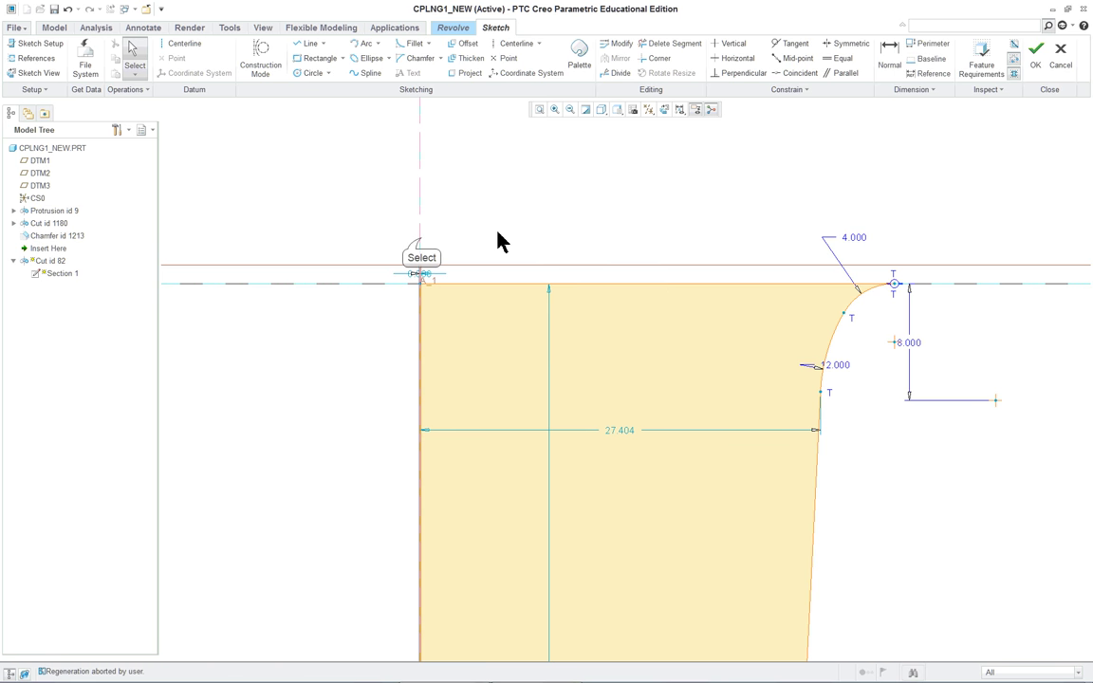
# Step: Try to make the section's vertical line coincident with the vertical reference along the bore axis
pyautogui.click(420, 243)
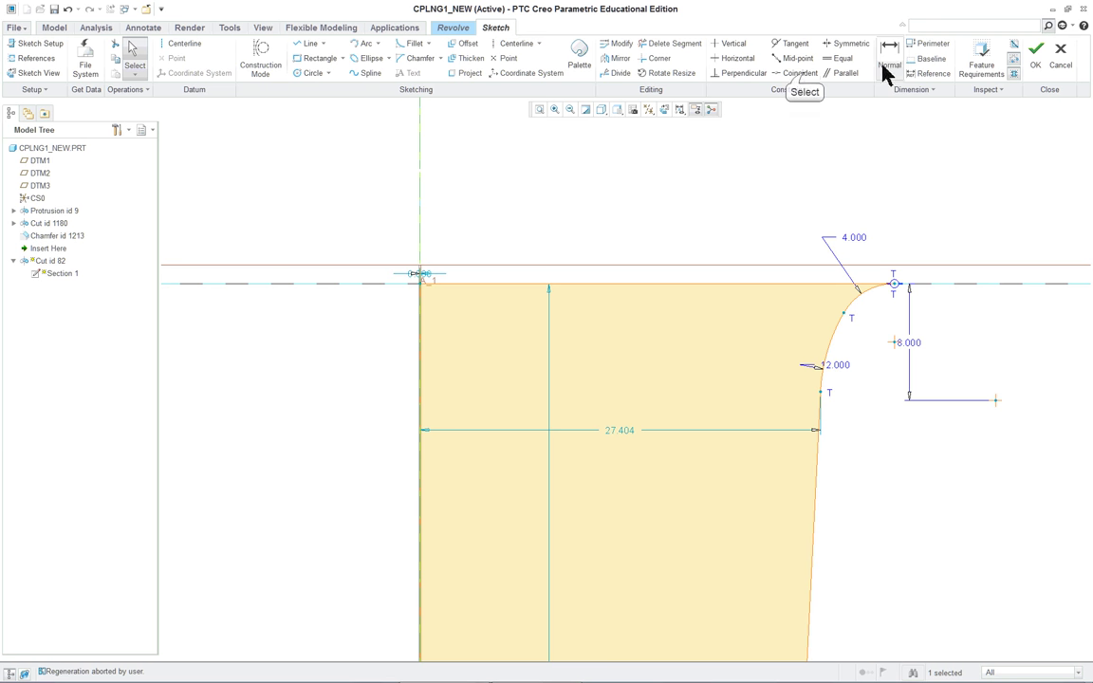
pyautogui.click(799, 73)
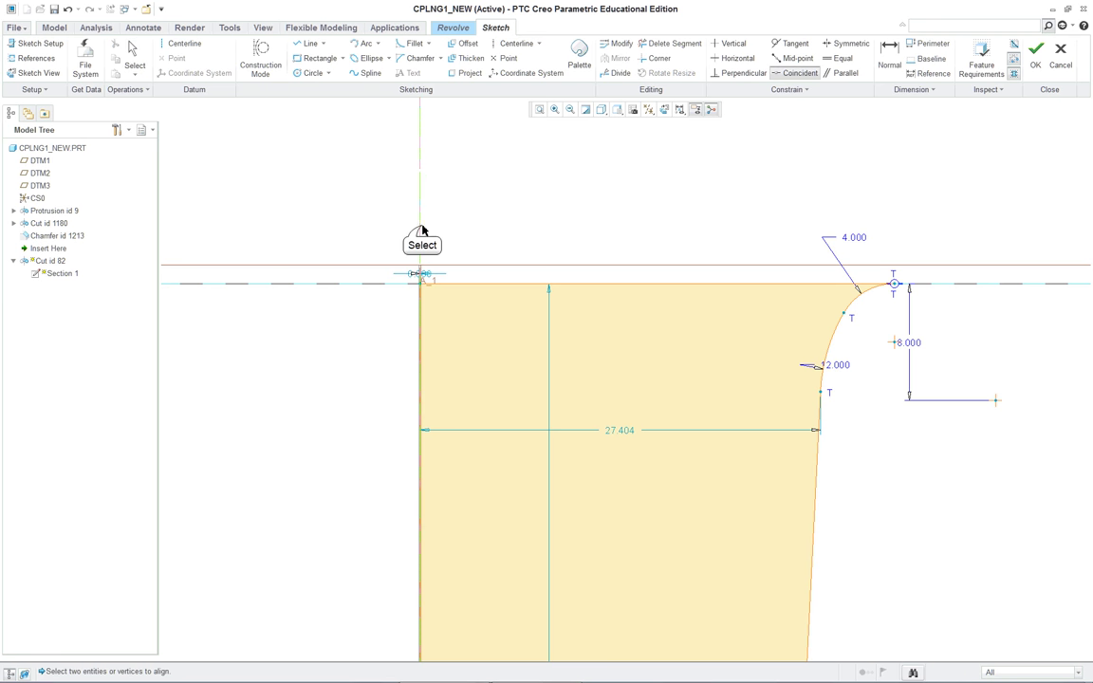
pyautogui.rightClick(421, 310)
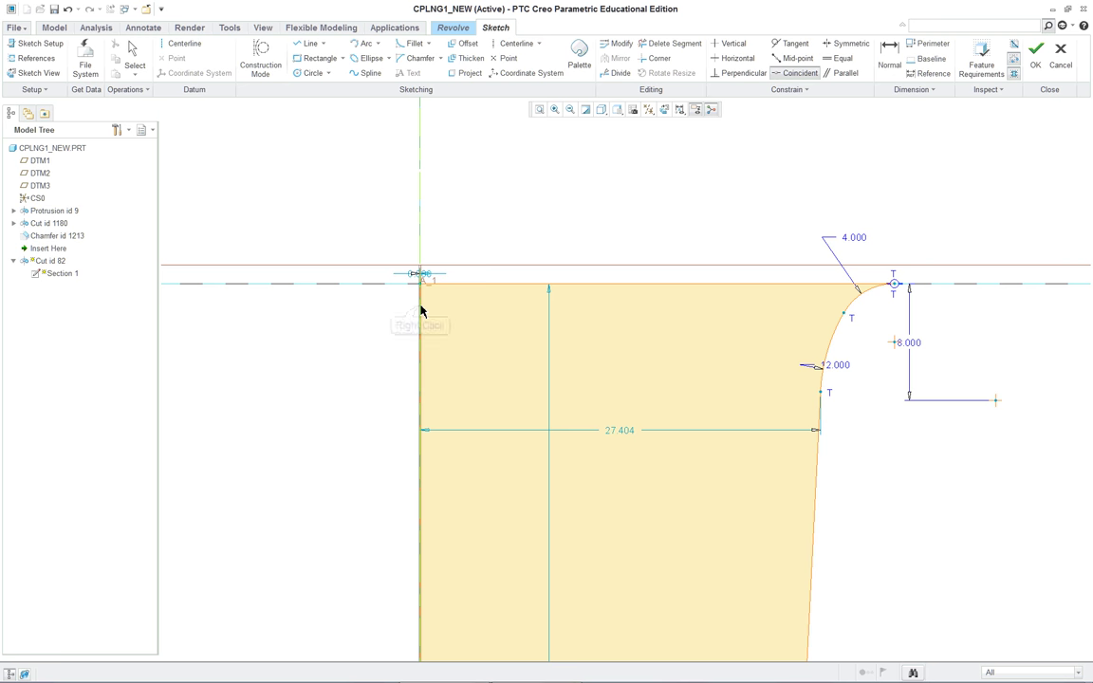
pyautogui.click(421, 310)
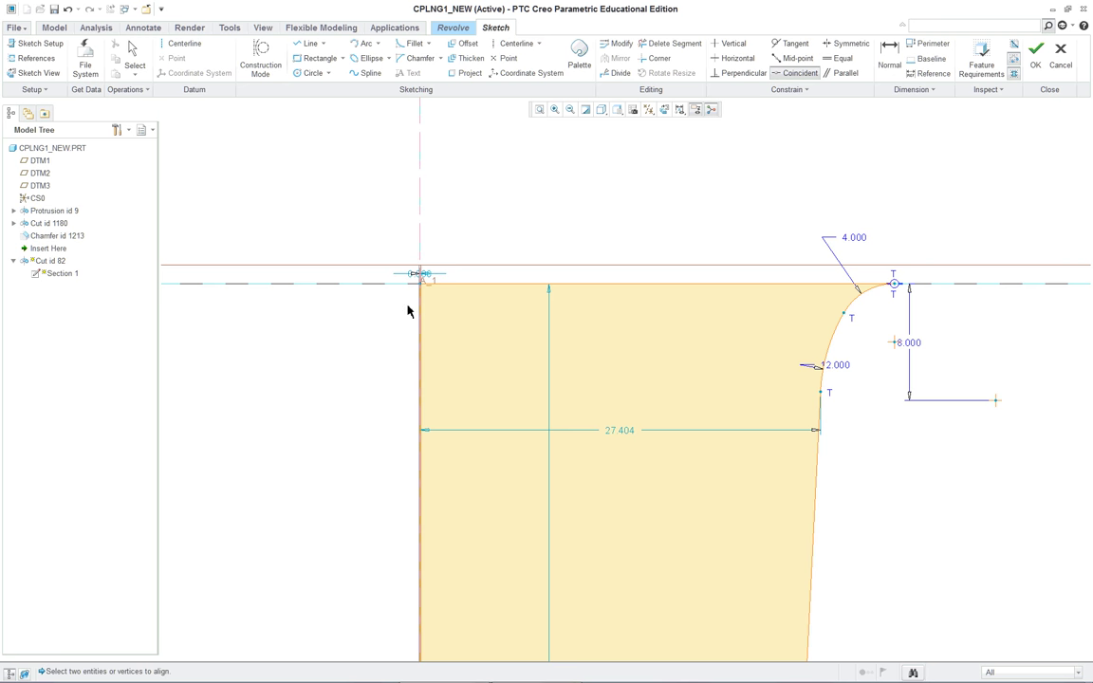
# Step: Set the offset between the bore section's vertical line and the vertical axis reference to 5
pyautogui.scroll(-2, 408, 311)
pyautogui.scroll(3, 407, 298)
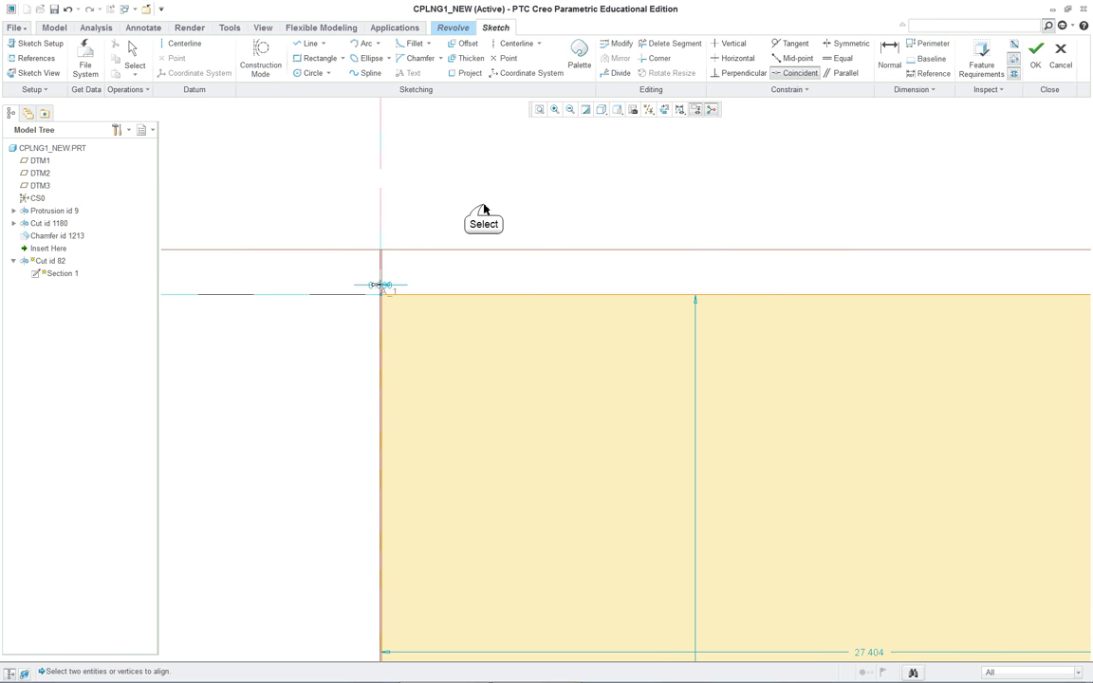
pyautogui.doubleClick(389, 286)
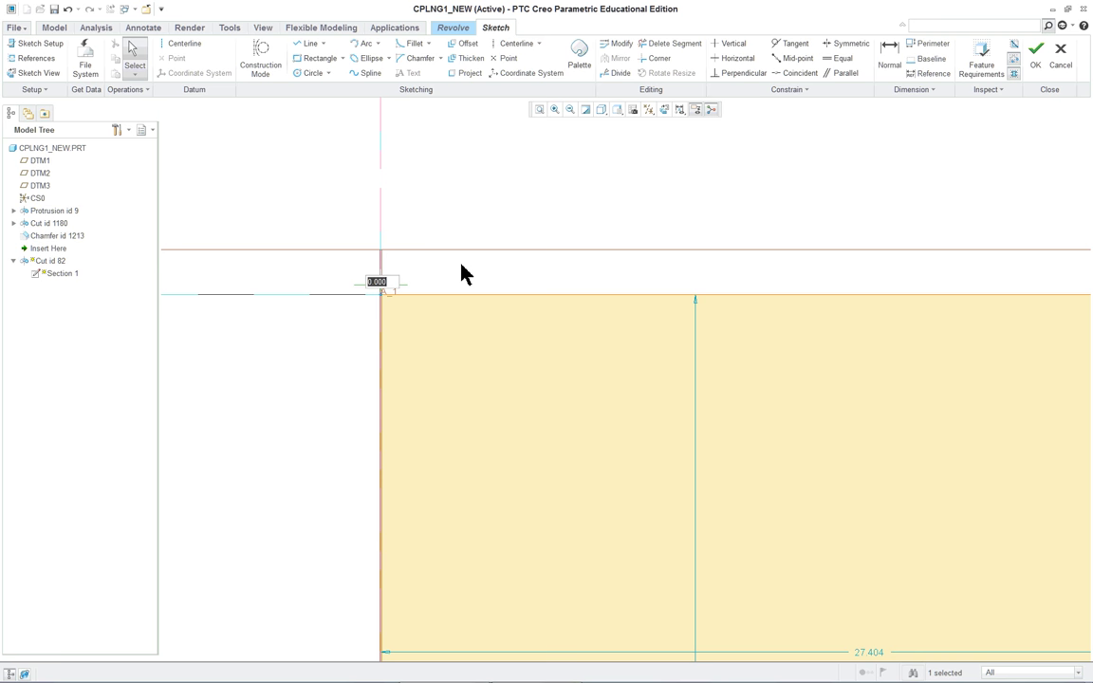
pyautogui.write('5')
pyautogui.press('Return')
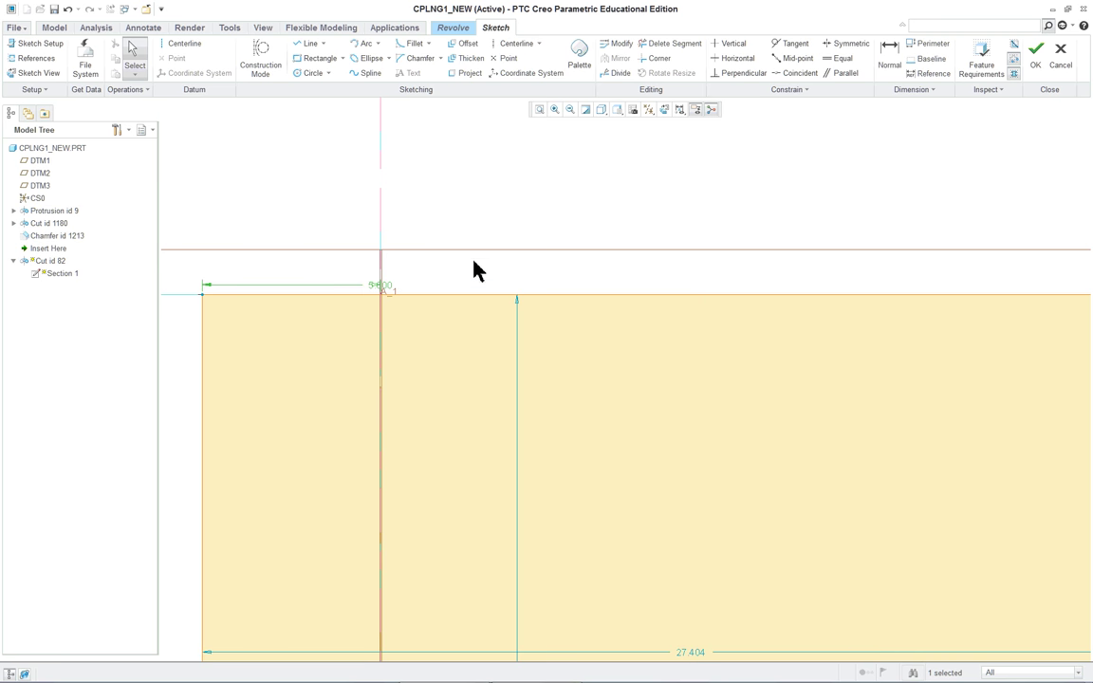
# Step: Make the section's vertical line coincident with the axis reference, deleting the conflicting 5.000 offset dimension
pyautogui.scroll(-2, 475, 270)
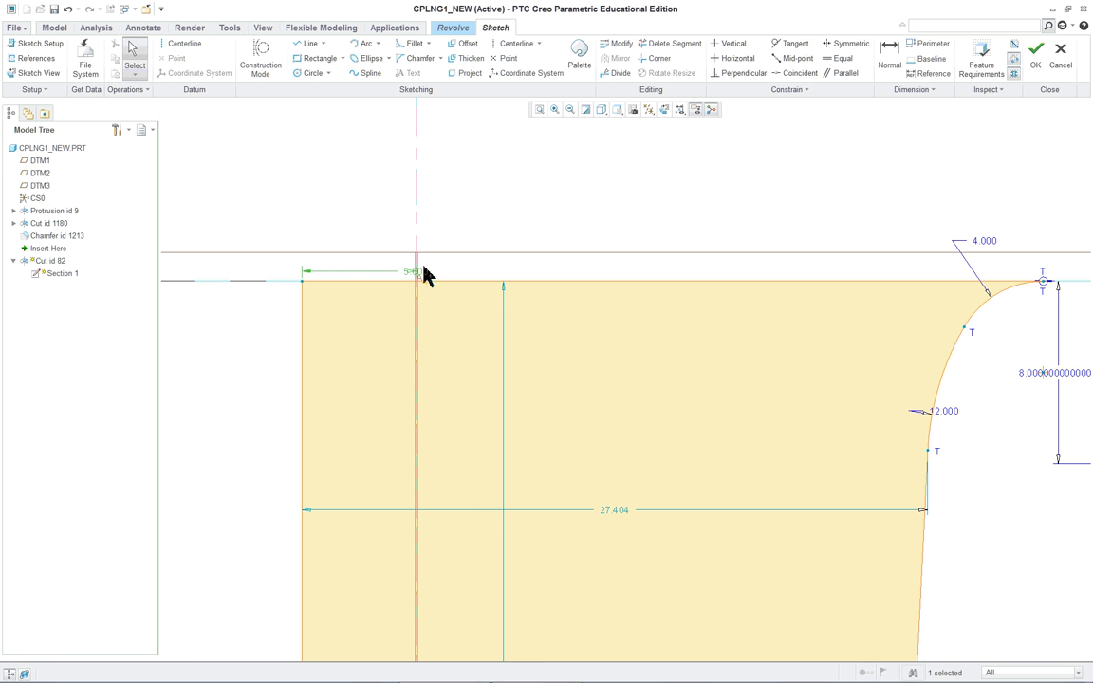
pyautogui.click(800, 74)
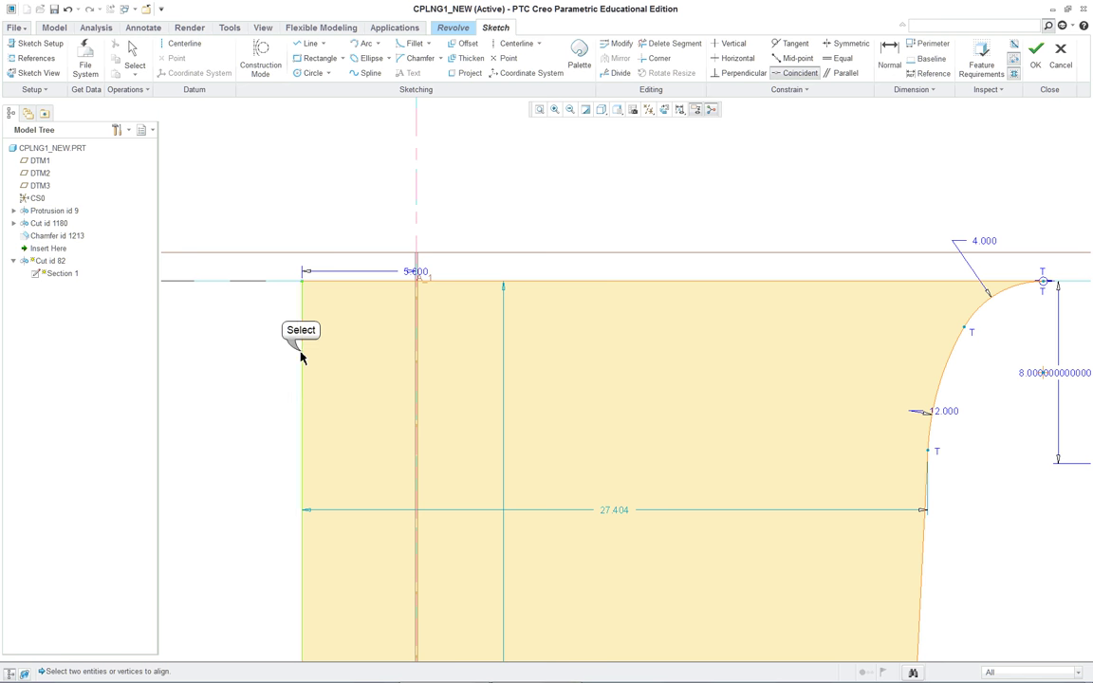
pyautogui.click(416, 240)
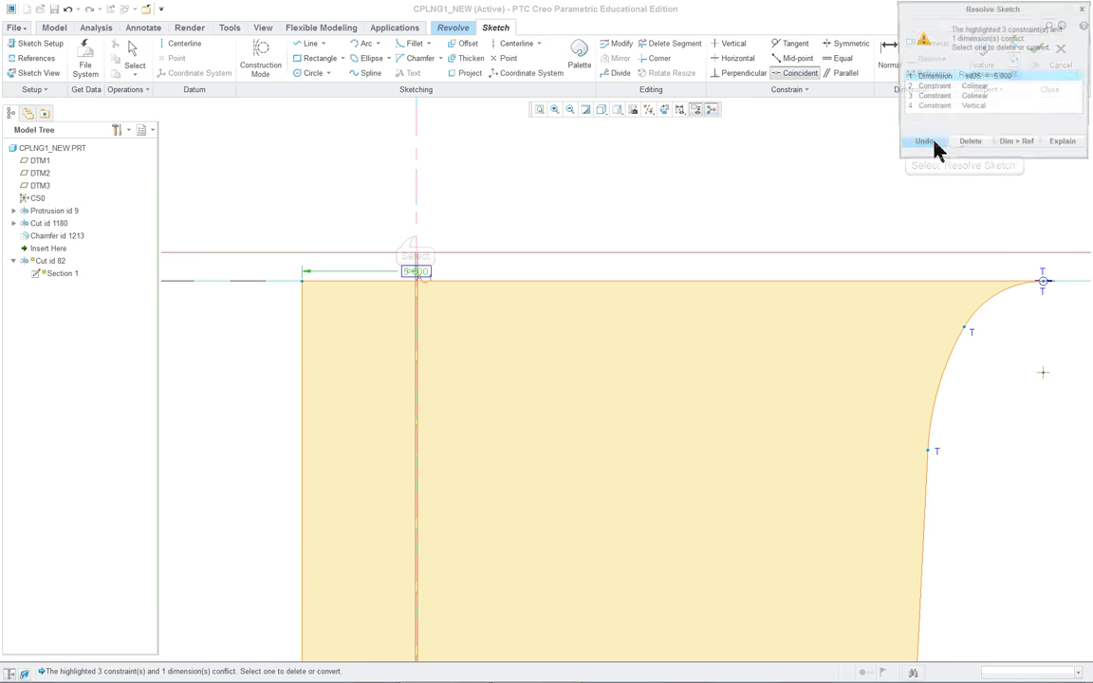
pyautogui.click(968, 145)
pyautogui.scroll(-5, 690, 224)
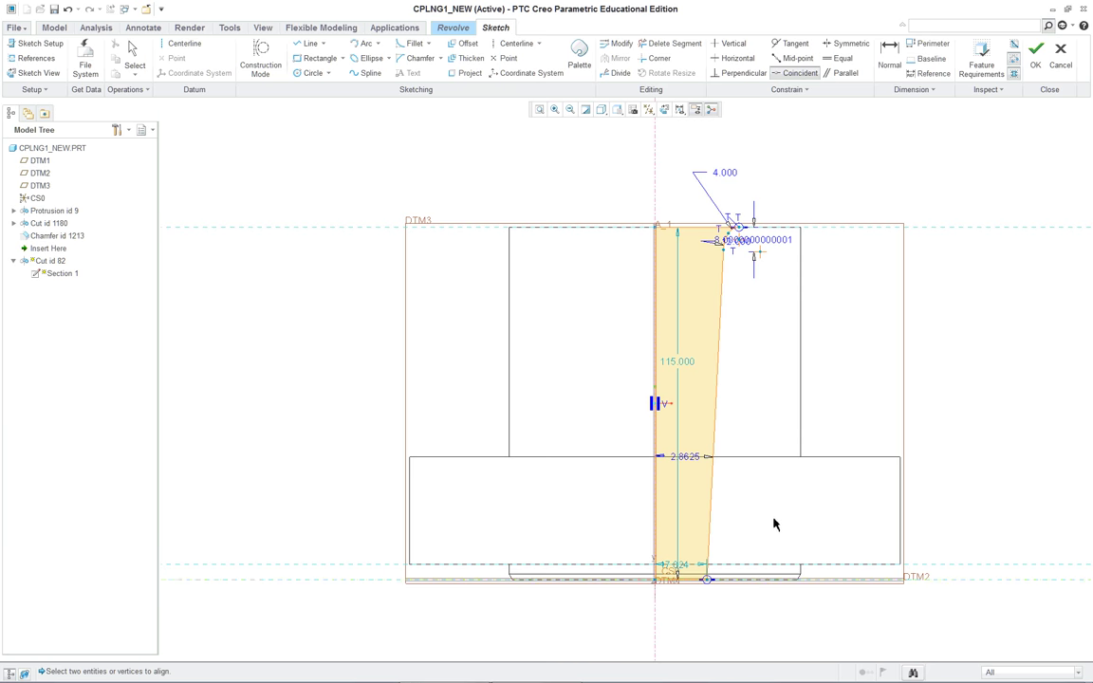
# Step: Make the lower endpoint of the section's vertical line coincident with the horizontal reference on the part's bottom face
pyautogui.scroll(6, 773, 523)
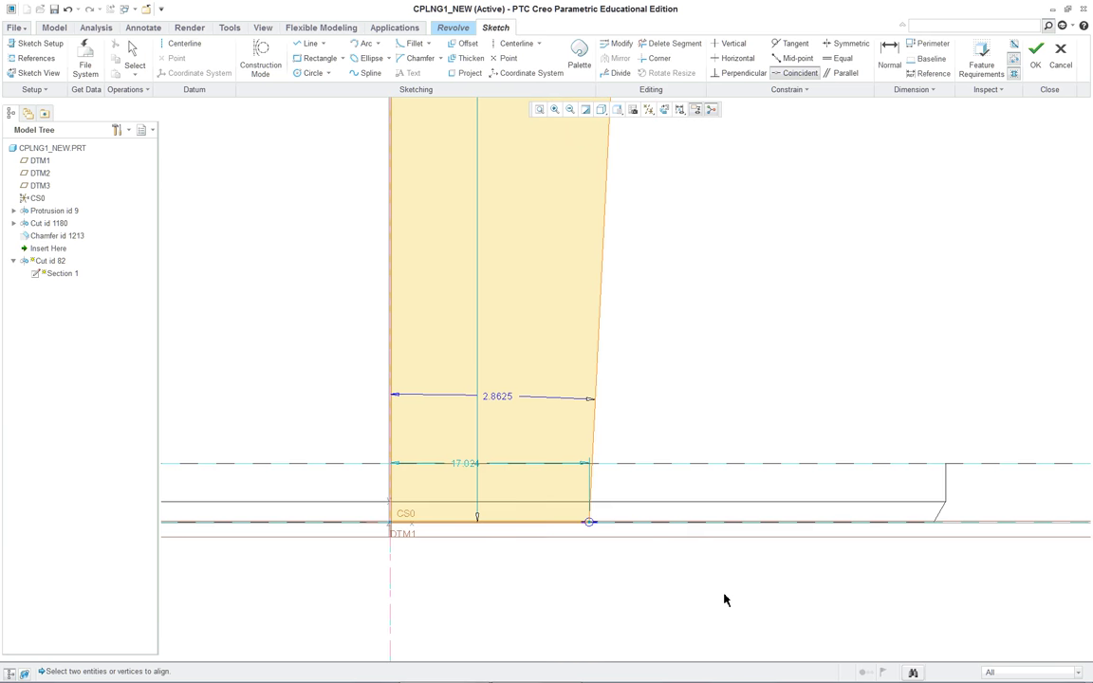
pyautogui.scroll(-4, 487, 381)
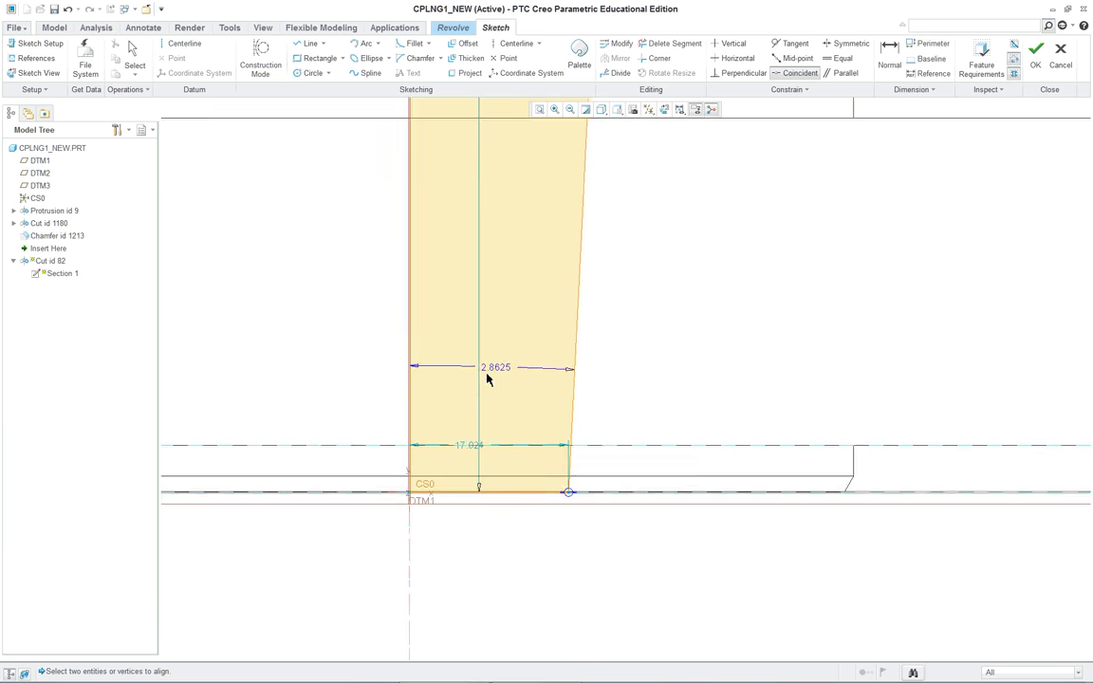
pyautogui.scroll(3, 479, 143)
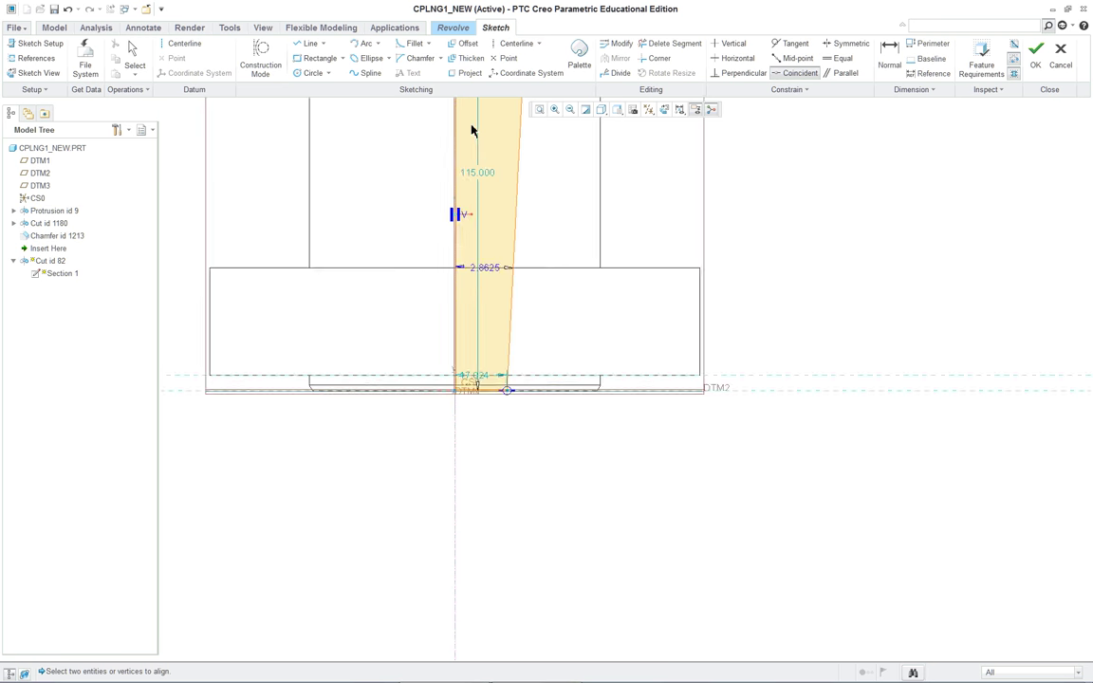
pyautogui.scroll(-2, 602, 490)
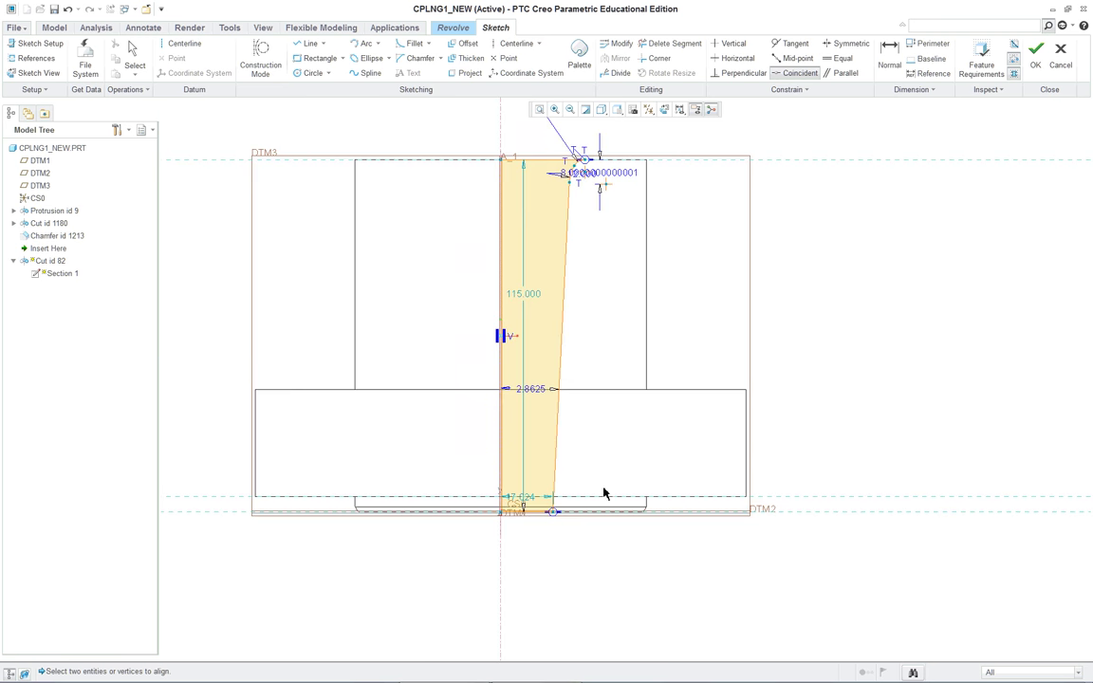
pyautogui.scroll(2, 589, 548)
pyautogui.scroll(2, 571, 534)
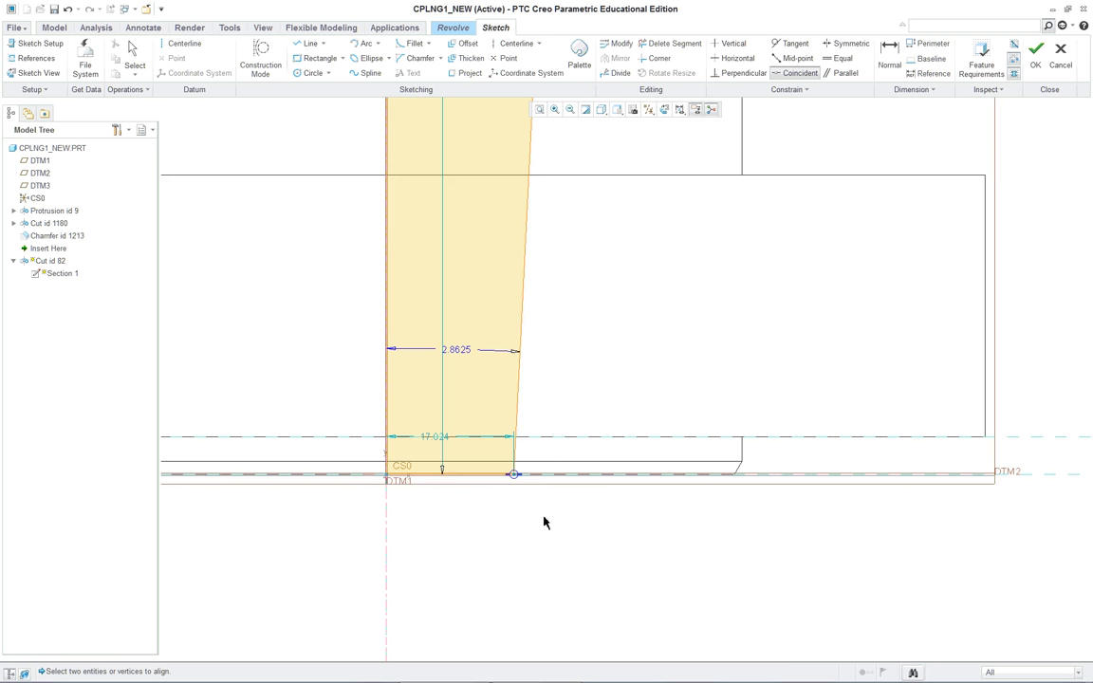
pyautogui.scroll(1, 454, 497)
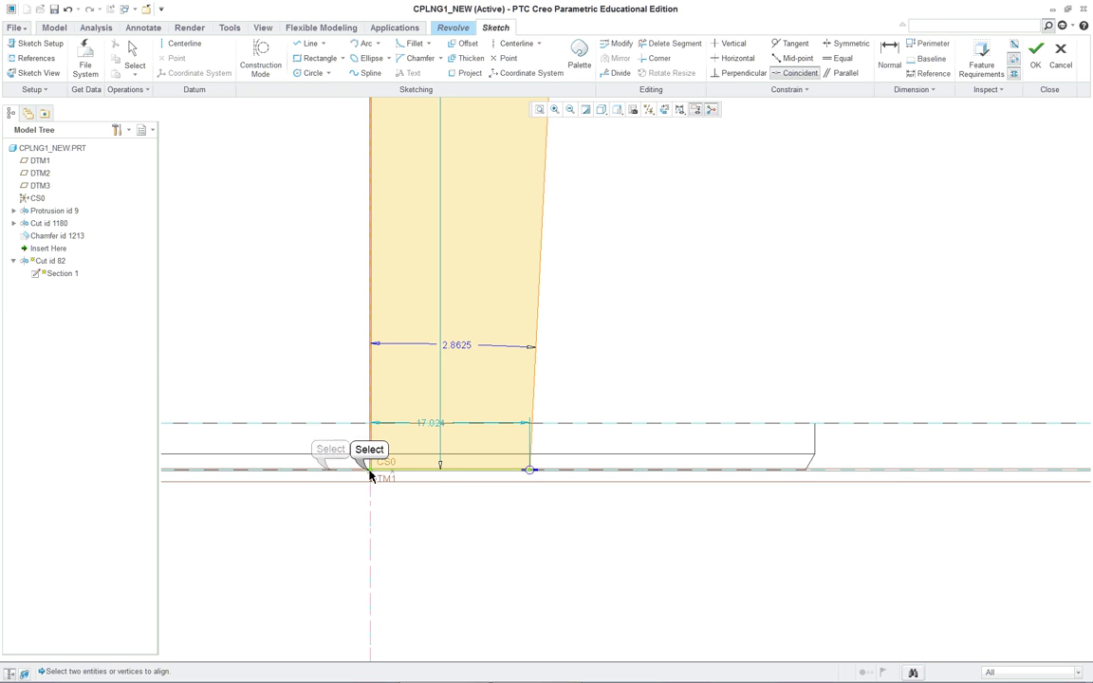
pyautogui.click(331, 470)
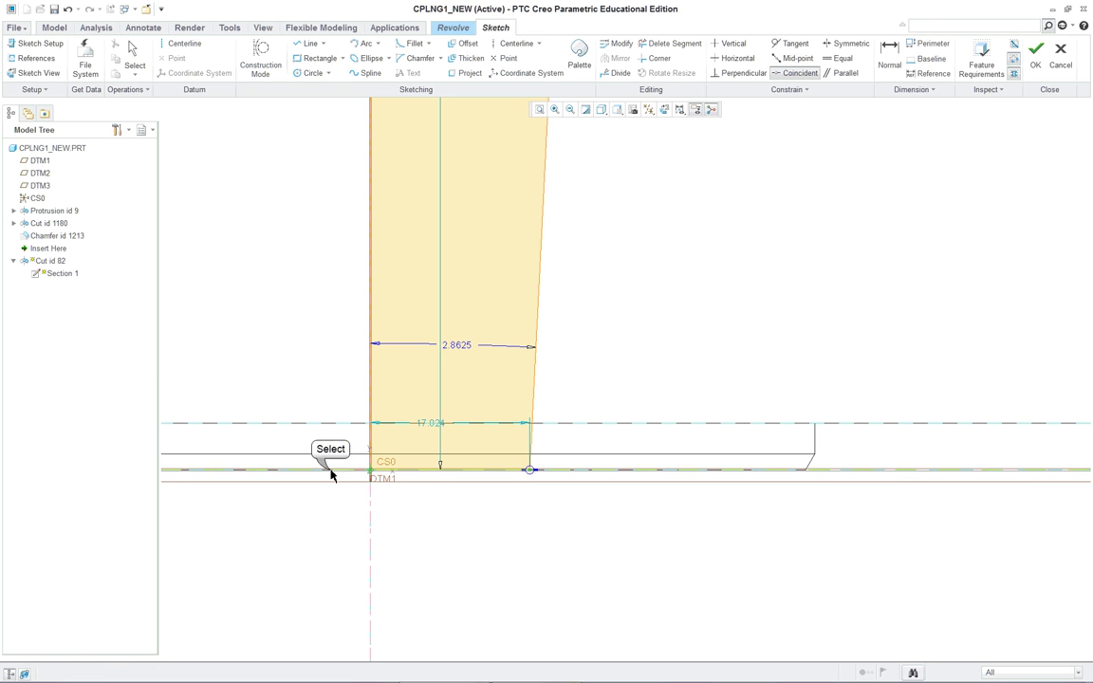
pyautogui.click(410, 480)
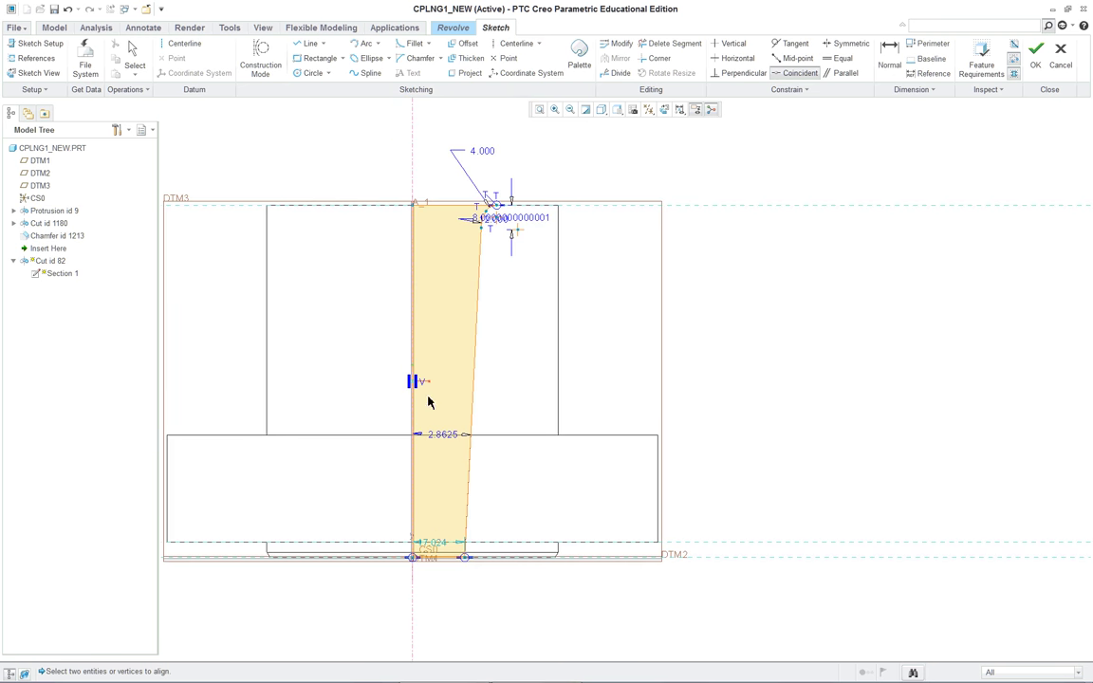
pyautogui.scroll(-1, 446, 329)
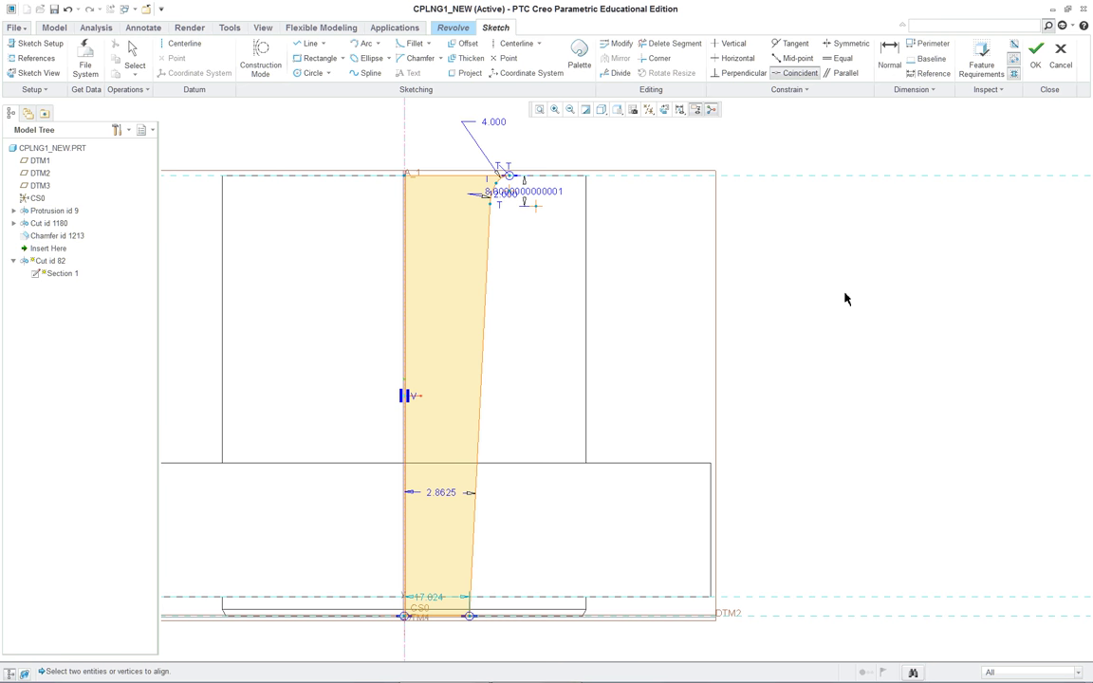
# Step: Finish the bore sketch and the 360° revolved cut, accepting the regeneration result with its failed features
pyautogui.click(1035, 53)
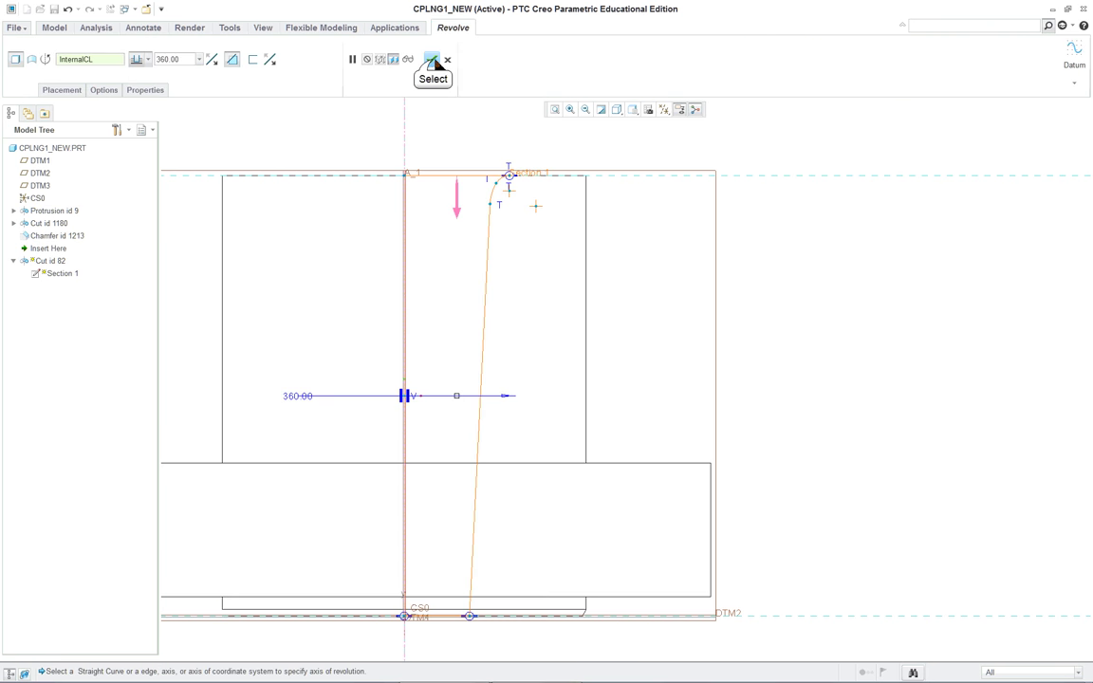
pyautogui.click(432, 60)
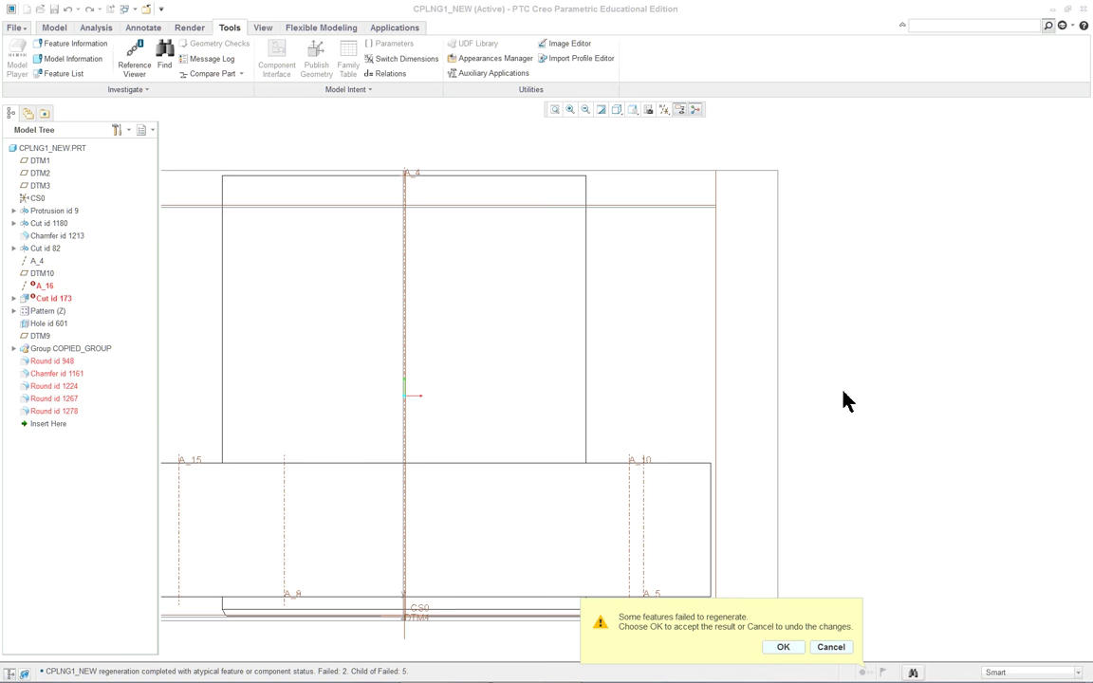
pyautogui.click(782, 647)
# Step: Inspect the part from the flange side in Shading With Edges display, and undo the bore cut redefinition
pyautogui.hotkey('ctrl', 'd')
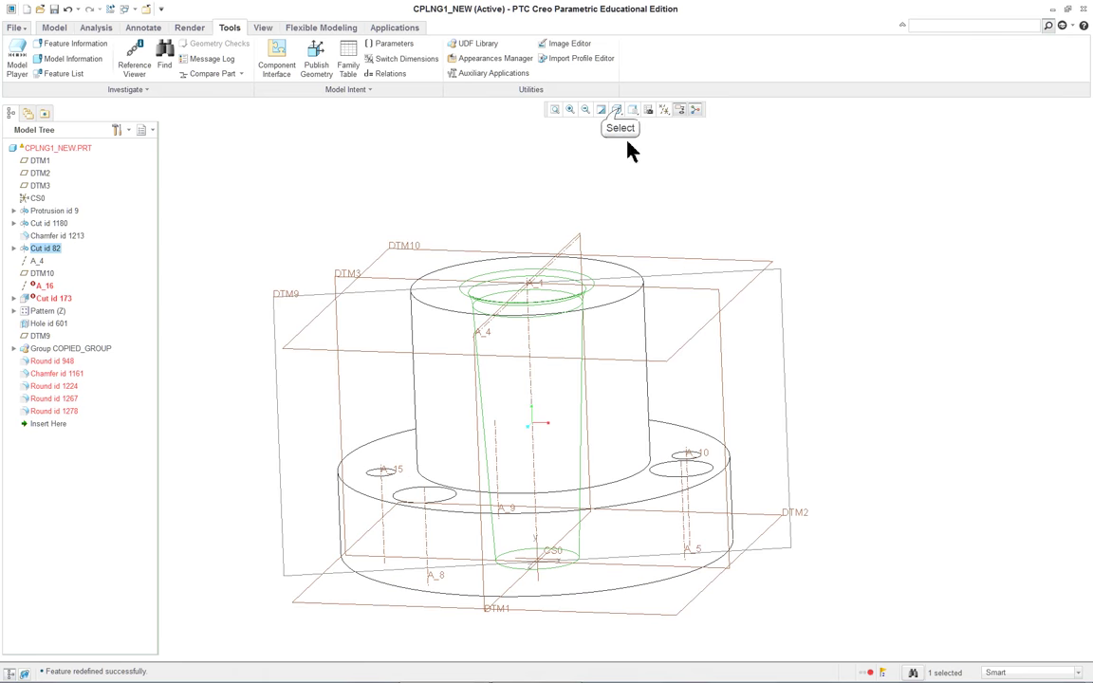
pyautogui.click(617, 110)
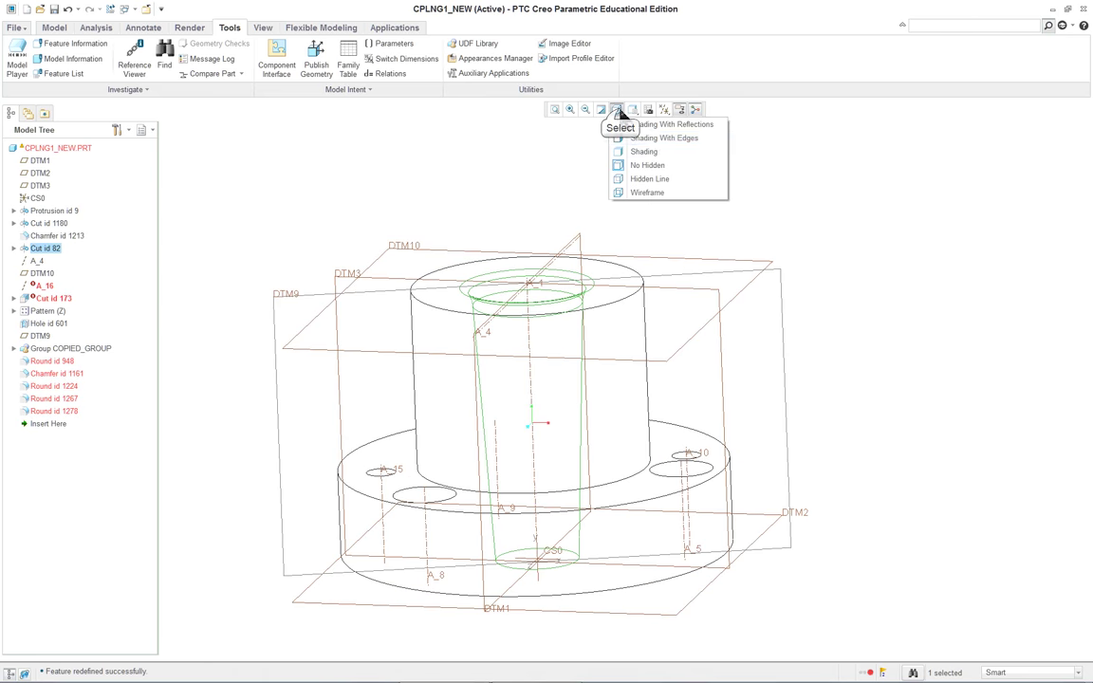
pyautogui.click(669, 143)
pyautogui.moveTo(652, 297); pyautogui.dragTo(561, 119, button='middle')
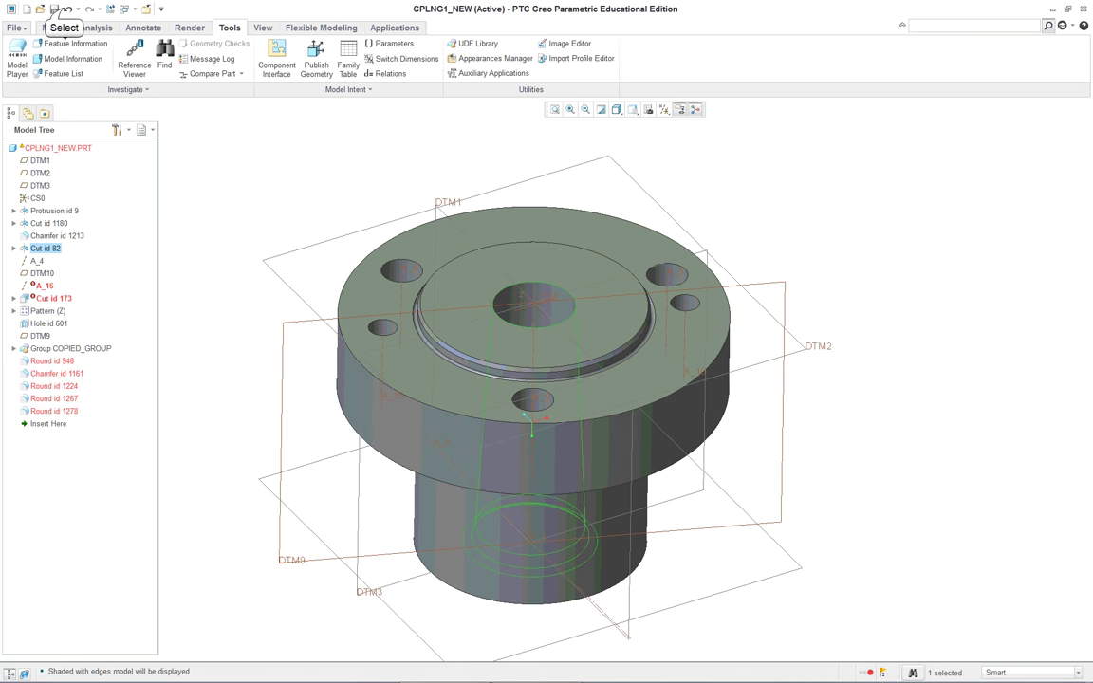
pyautogui.click(66, 9)
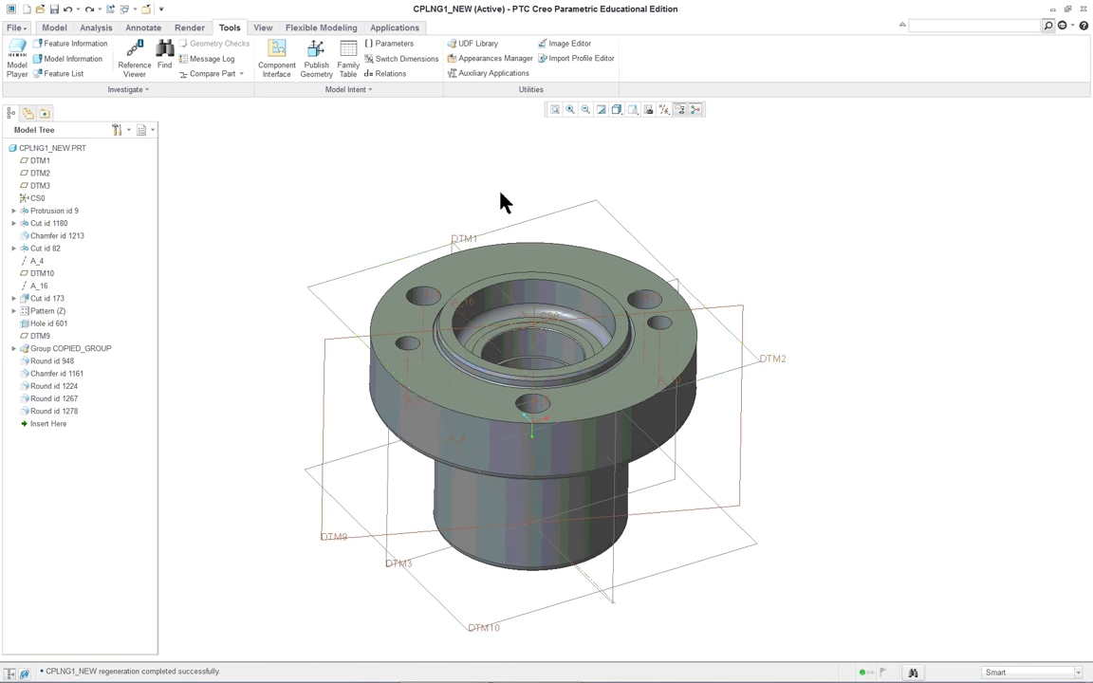
# Step: Edit the definition of the revolved bore cut, Cut id 82, and open its internal sketch
pyautogui.moveTo(502, 202); pyautogui.dragTo(573, 351, button='middle')
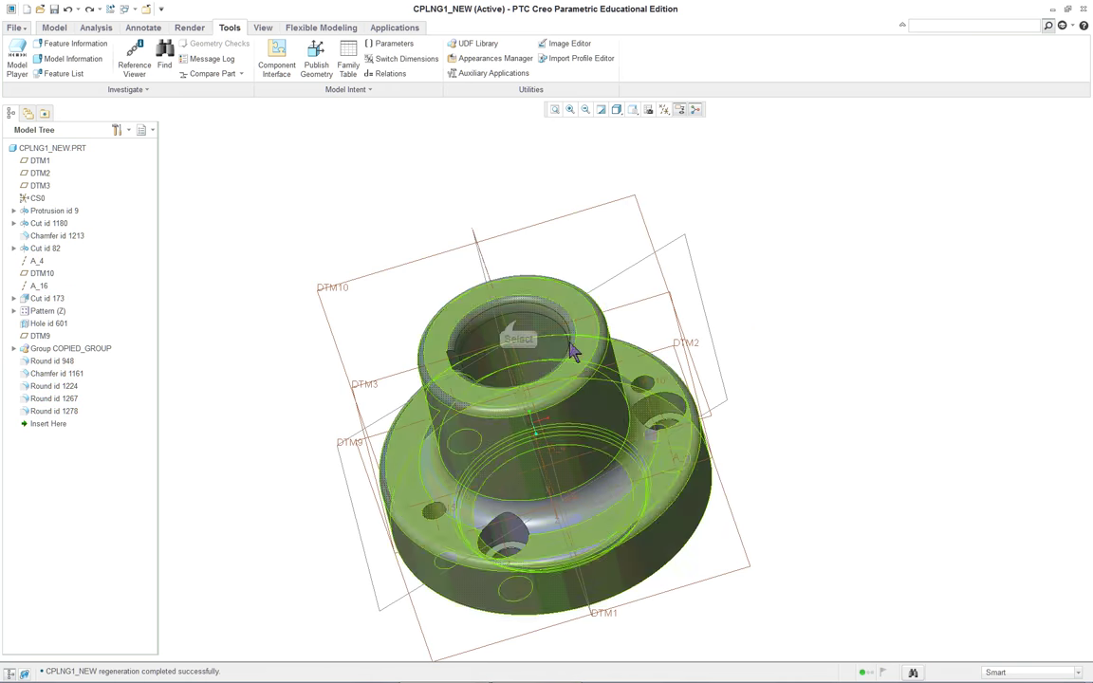
pyautogui.click(572, 351)
pyautogui.rightClick(773, 249)
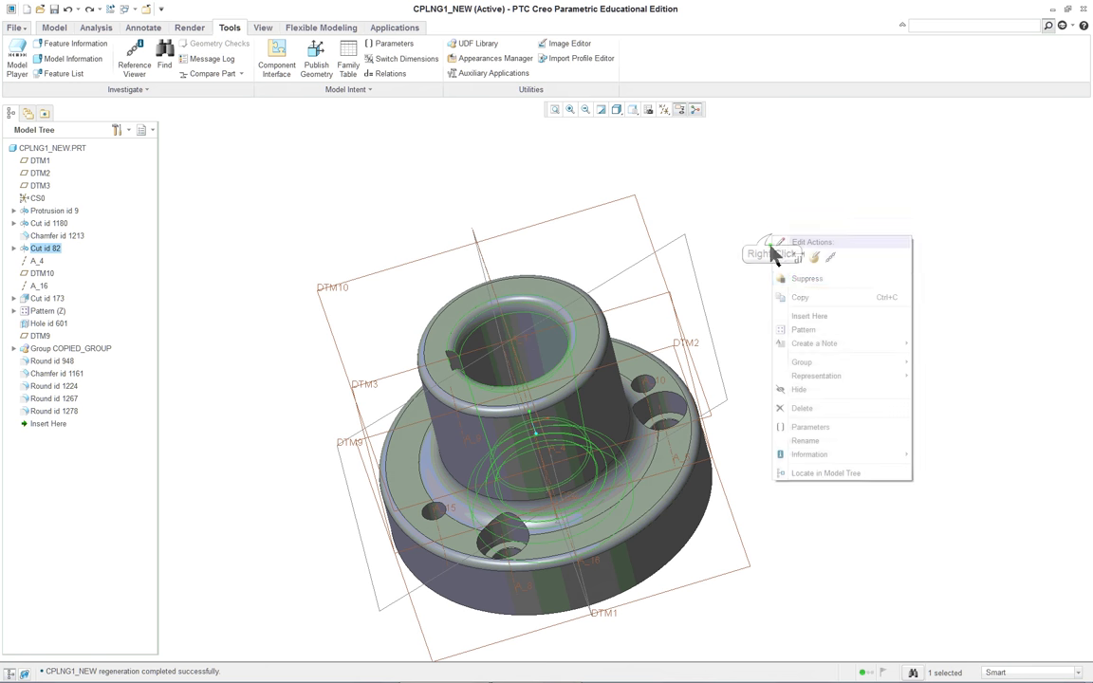
pyautogui.click(815, 257)
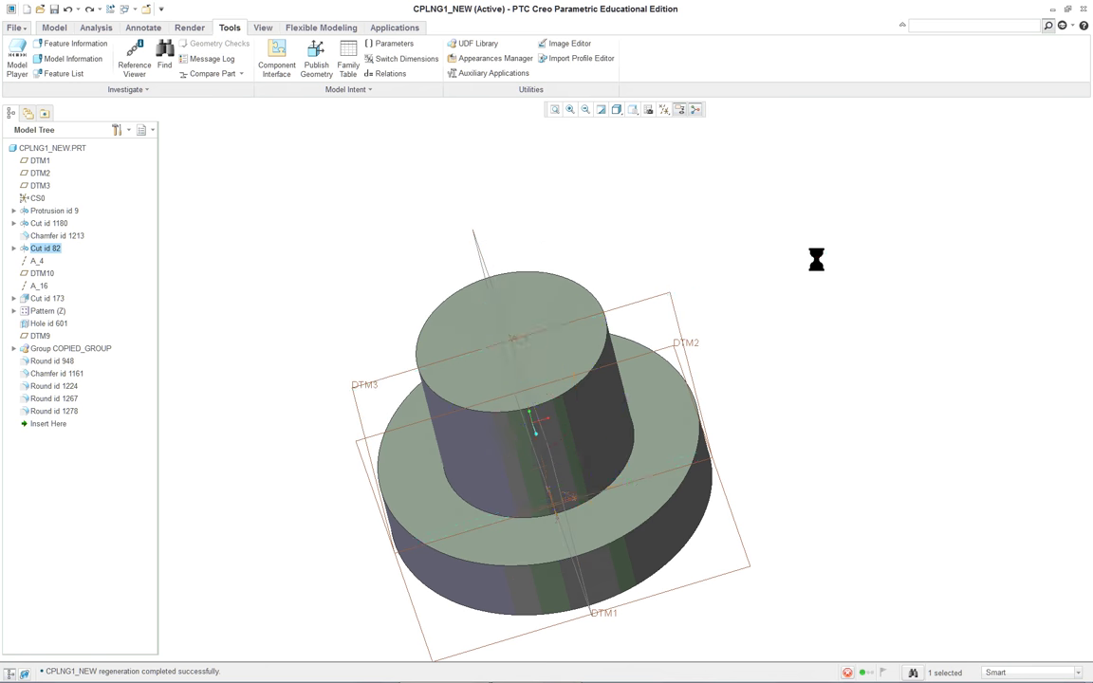
pyautogui.rightClick(505, 154)
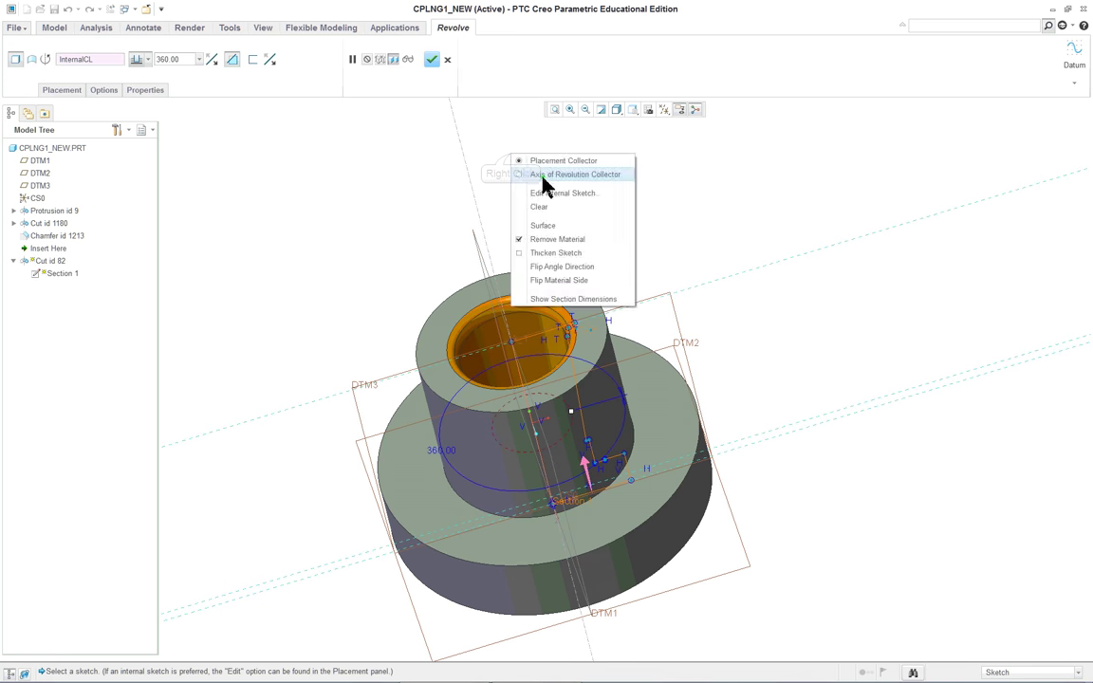
pyautogui.click(560, 194)
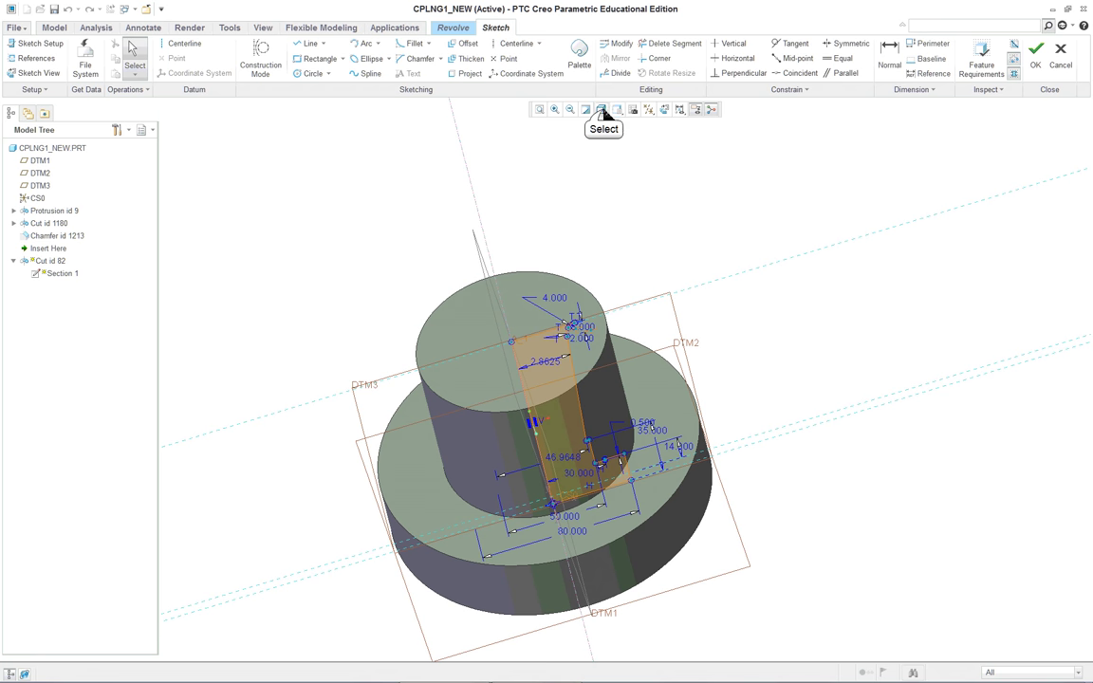
# Step: Switch the display to Hidden Line and orient the sketch plane parallel to the screen
pyautogui.click(603, 111)
pyautogui.click(626, 180)
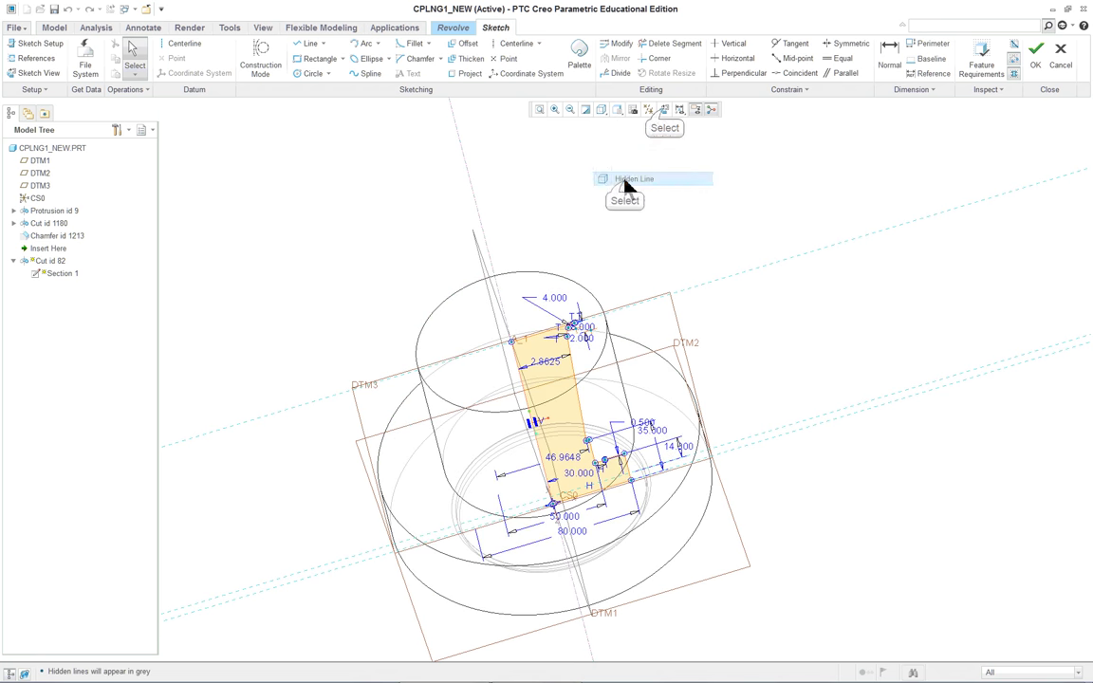
pyautogui.click(665, 110)
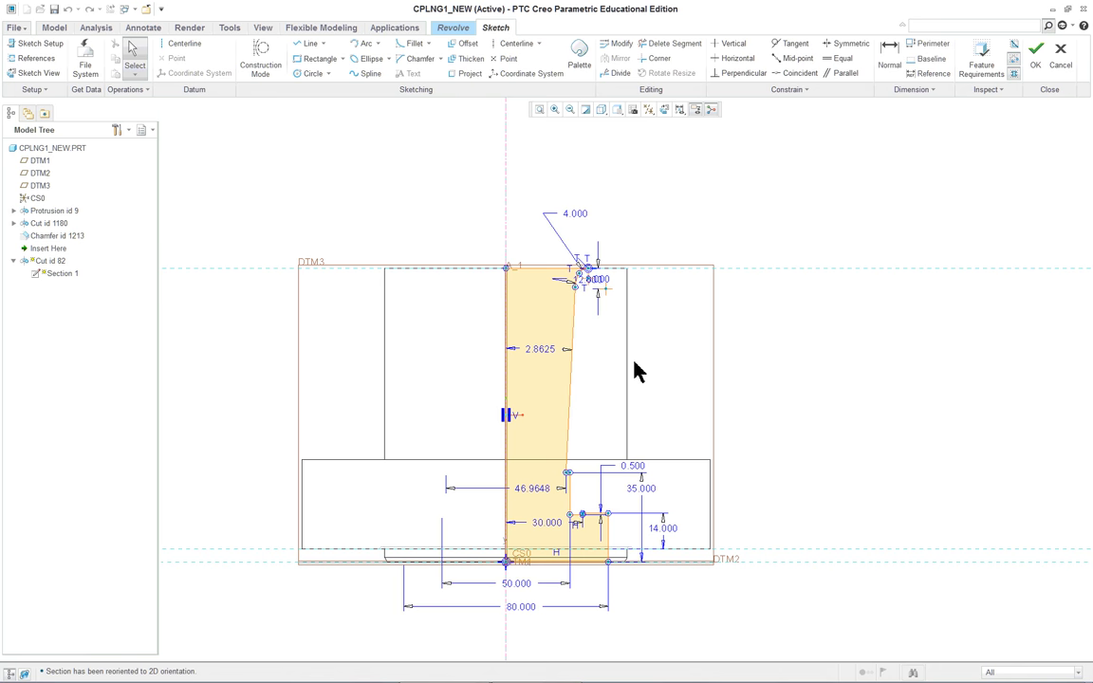
pyautogui.scroll(2, 537, 213)
pyautogui.scroll(3, 590, 239)
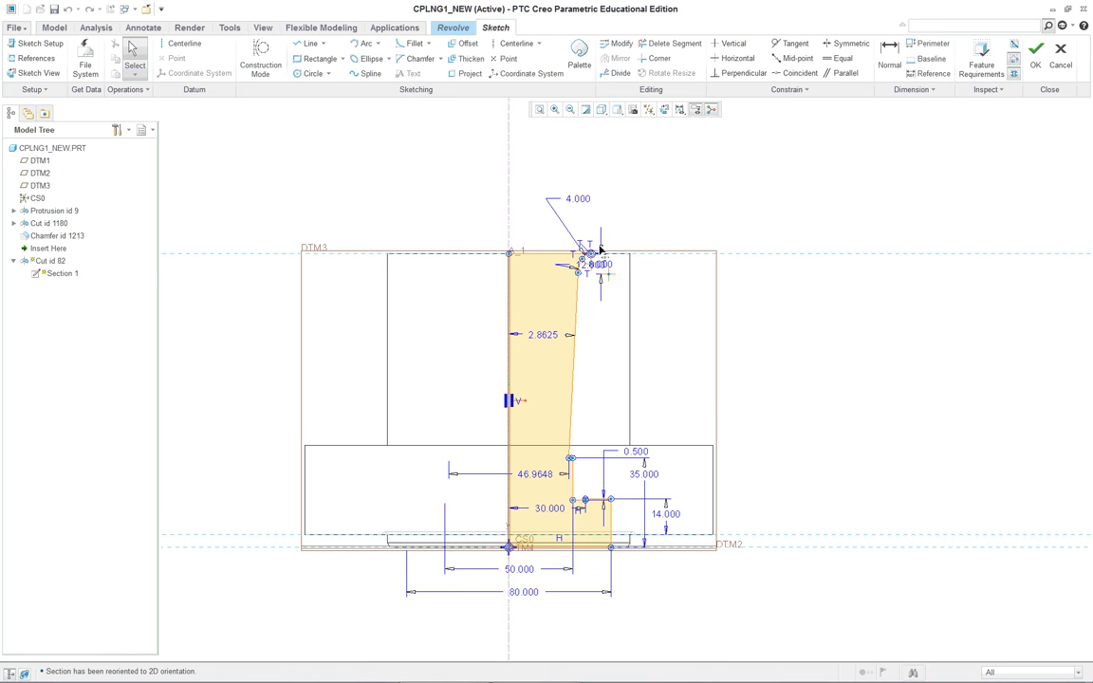
pyautogui.scroll(-1, 788, 329)
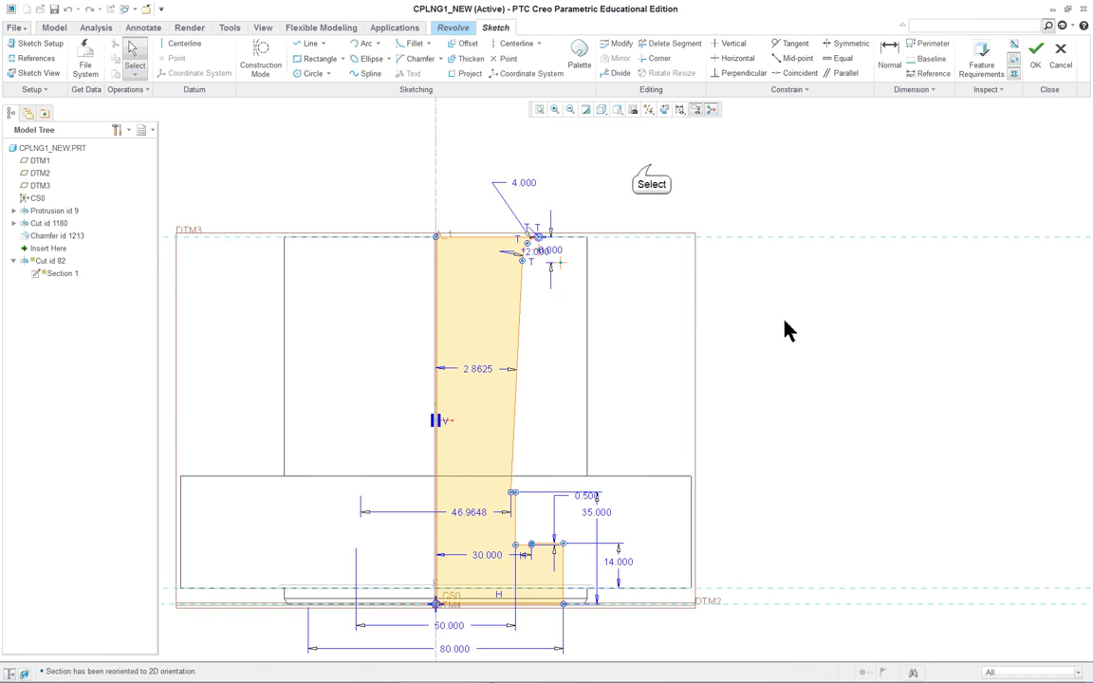
# Step: Delete the whole bore section with its dimensions and constraints, accepting that other features reference it
pyautogui.moveTo(589, 147)
pyautogui.mouseDown()
pyautogui.moveTo(398, 593)
pyautogui.moveTo(414, 653)
pyautogui.moveTo(415, 641)
pyautogui.mouseUp()
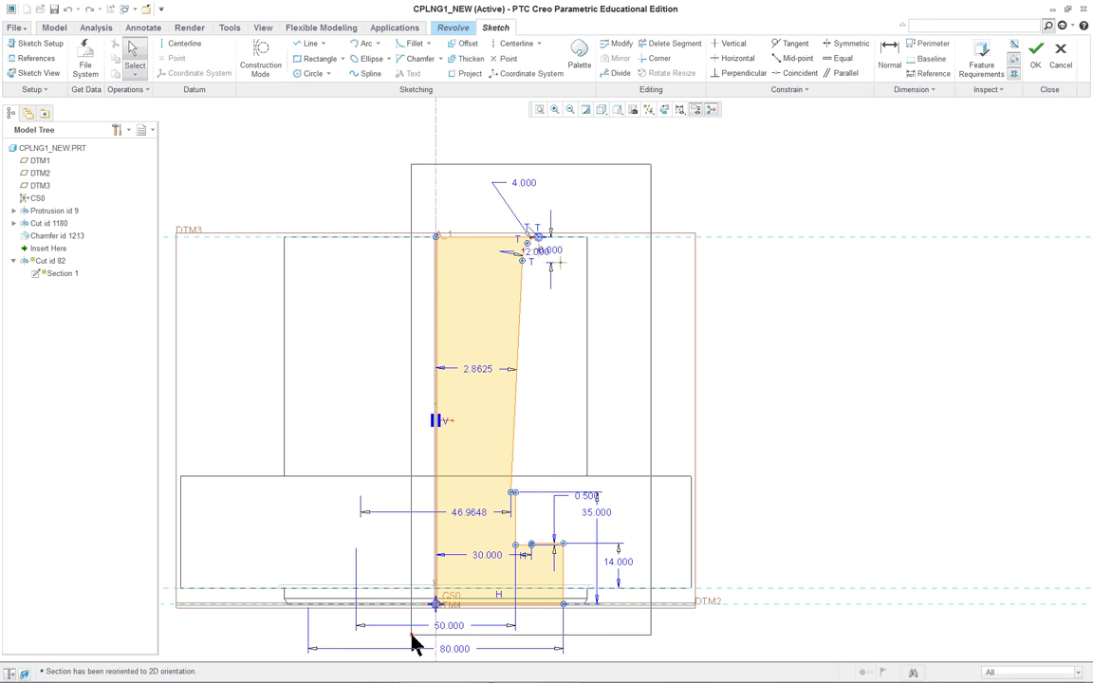
pyautogui.press('Delete')
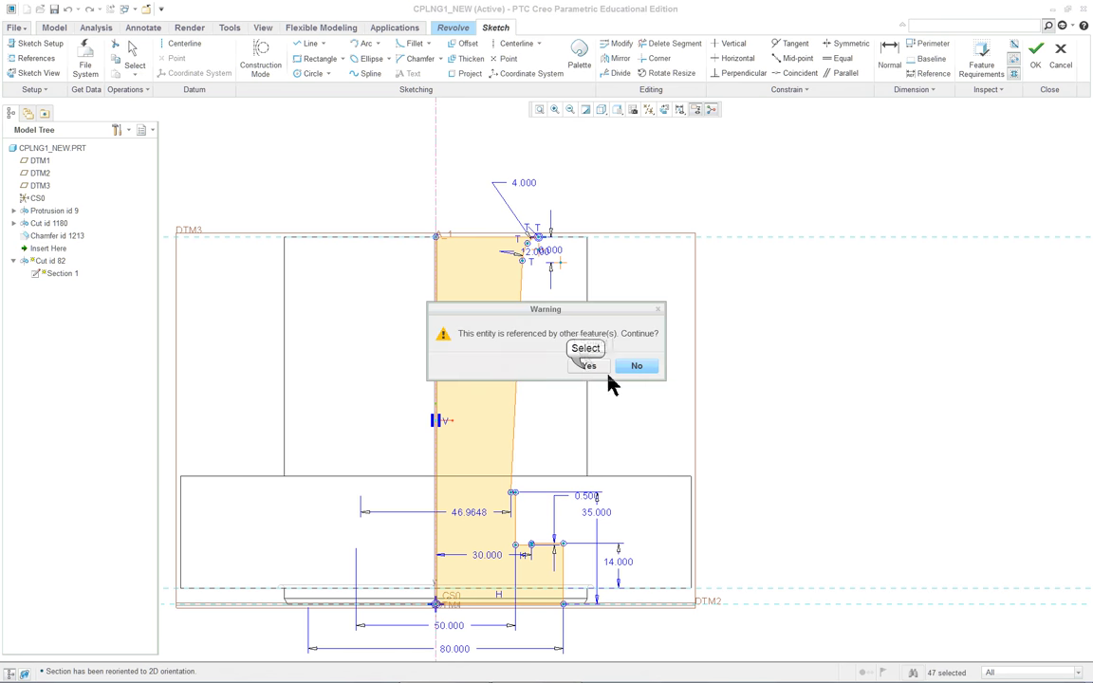
pyautogui.click(637, 369)
pyautogui.press('Delete')
pyautogui.click(582, 367)
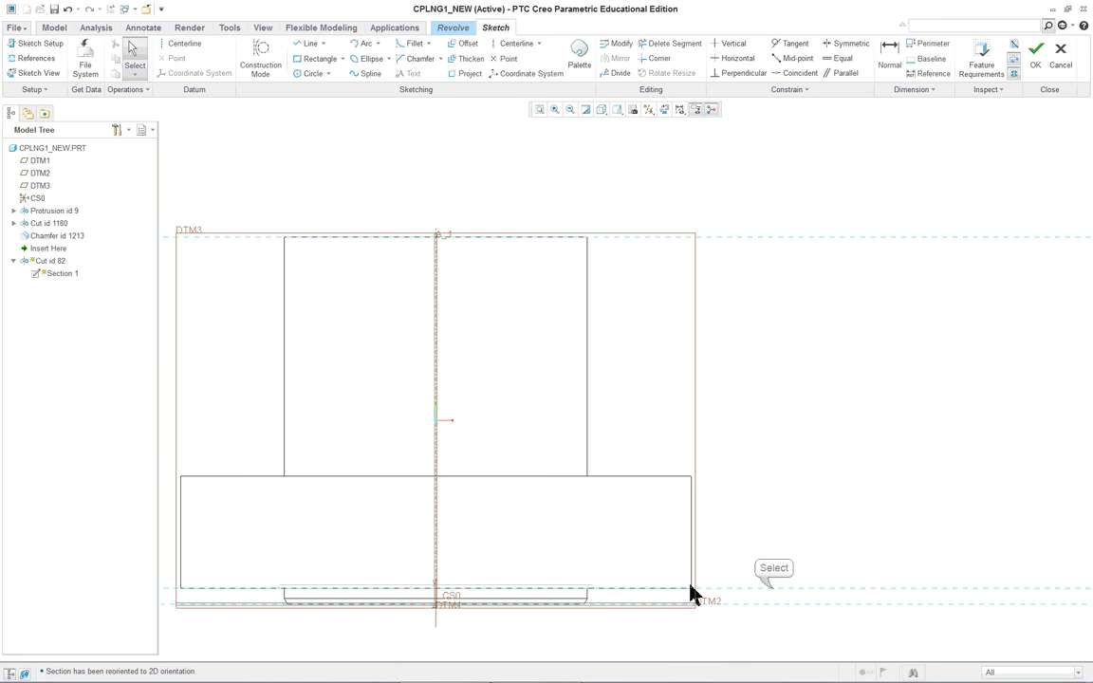
# Step: Delete the horizontal sketch reference along the flange face and re-solve the remaining sketch references
pyautogui.click(772, 591)
pyautogui.scroll(3, 769, 630)
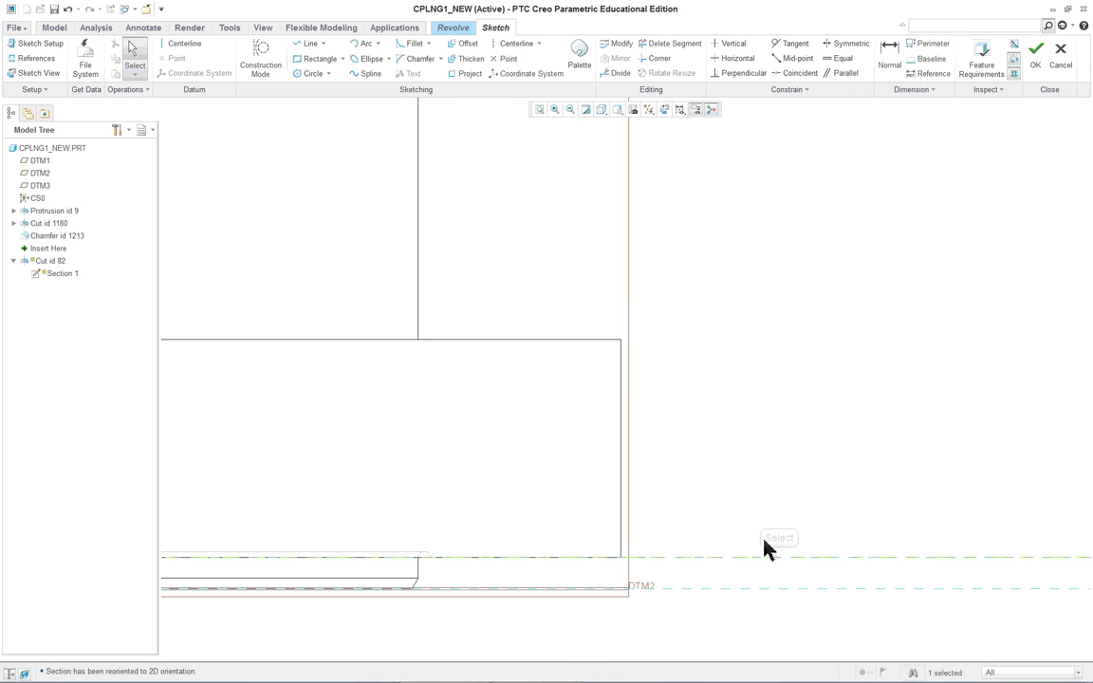
pyautogui.click(750, 484)
pyautogui.scroll(-5, 746, 484)
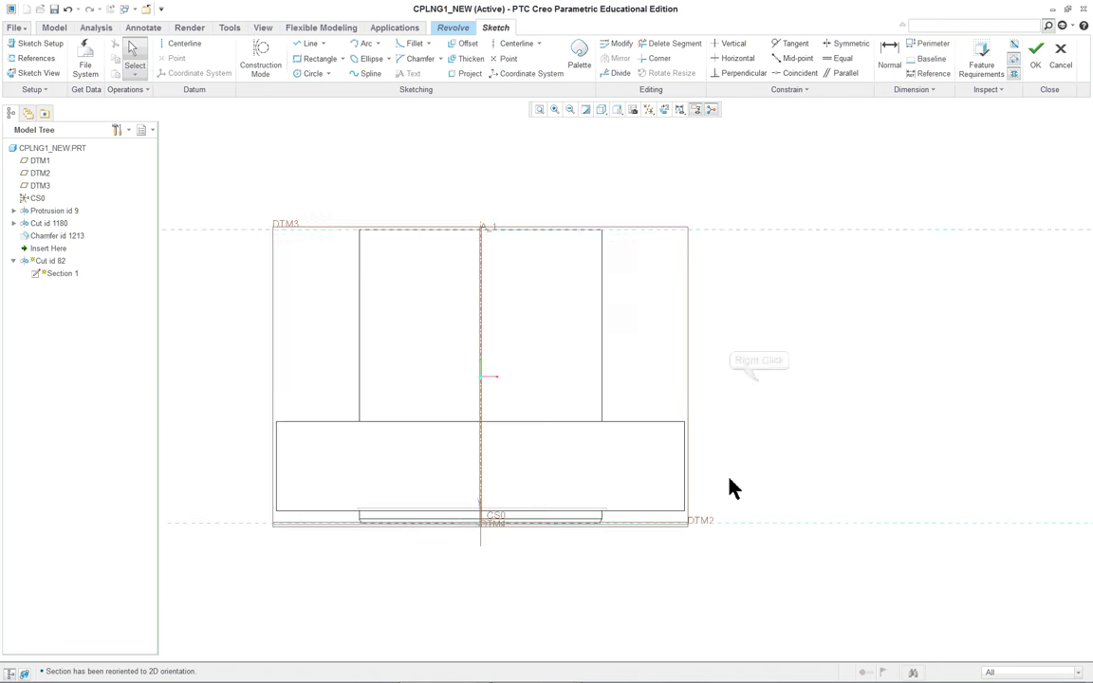
pyautogui.moveTo(729, 488); pyautogui.dragTo(764, 399, button='right')
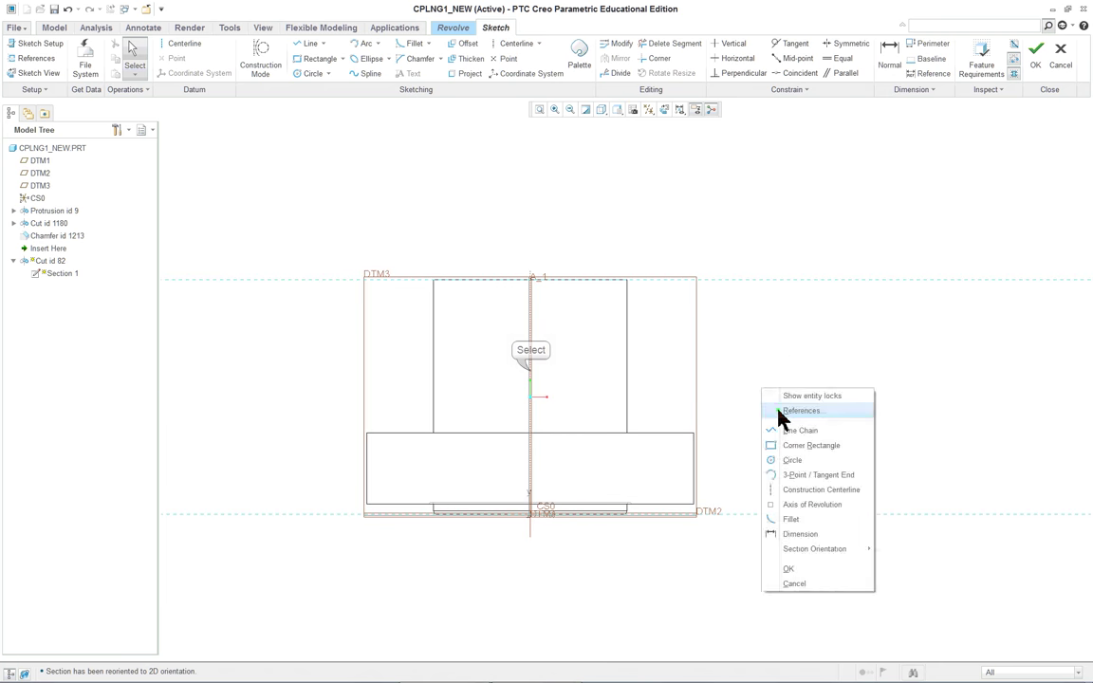
pyautogui.click(800, 410)
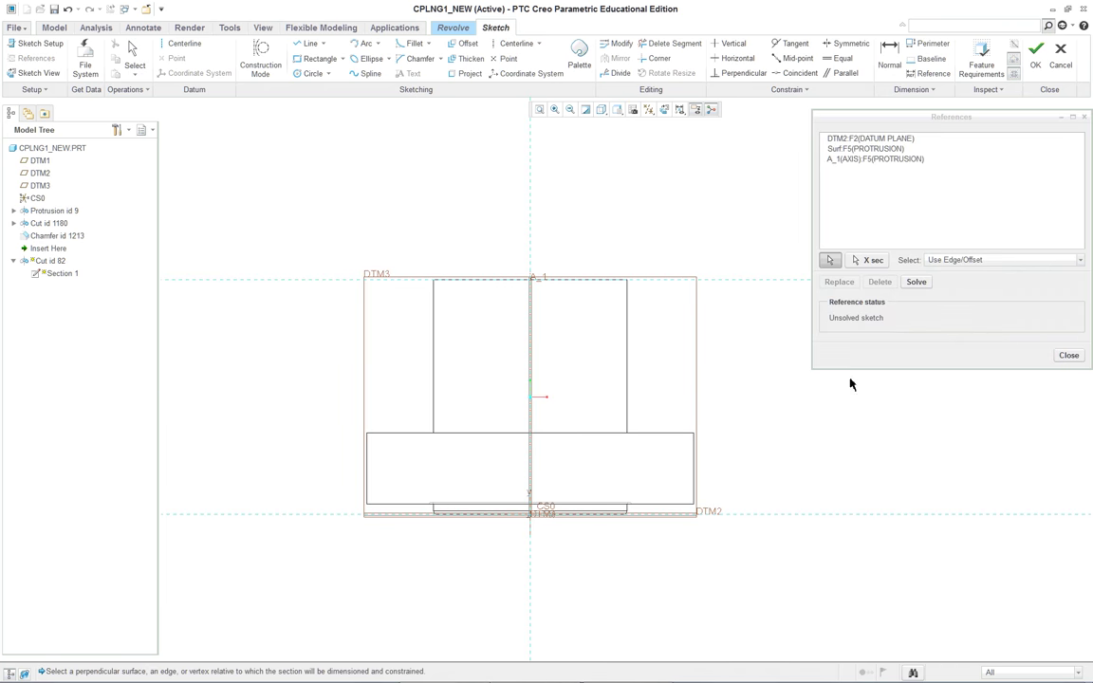
pyautogui.click(916, 281)
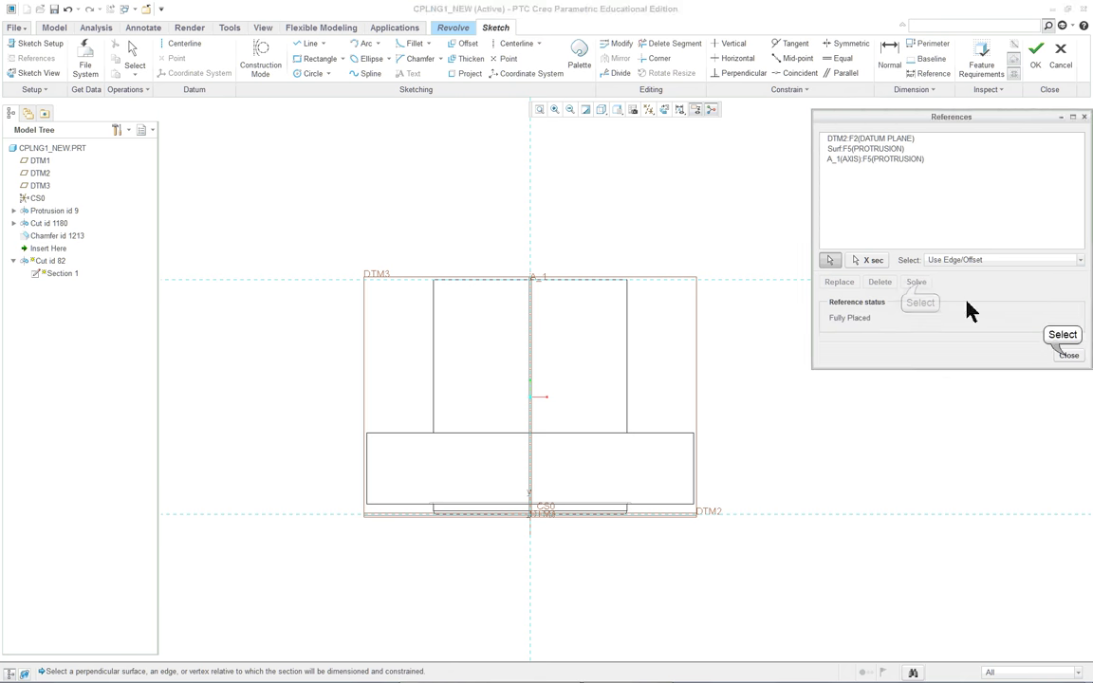
pyautogui.click(1065, 356)
# Step: Sketch a line chain from the axis outward along DTM2, continuing as a taper line at about 93.5° that stops about 15.4 below the hub's end face
pyautogui.scroll(1, 585, 366)
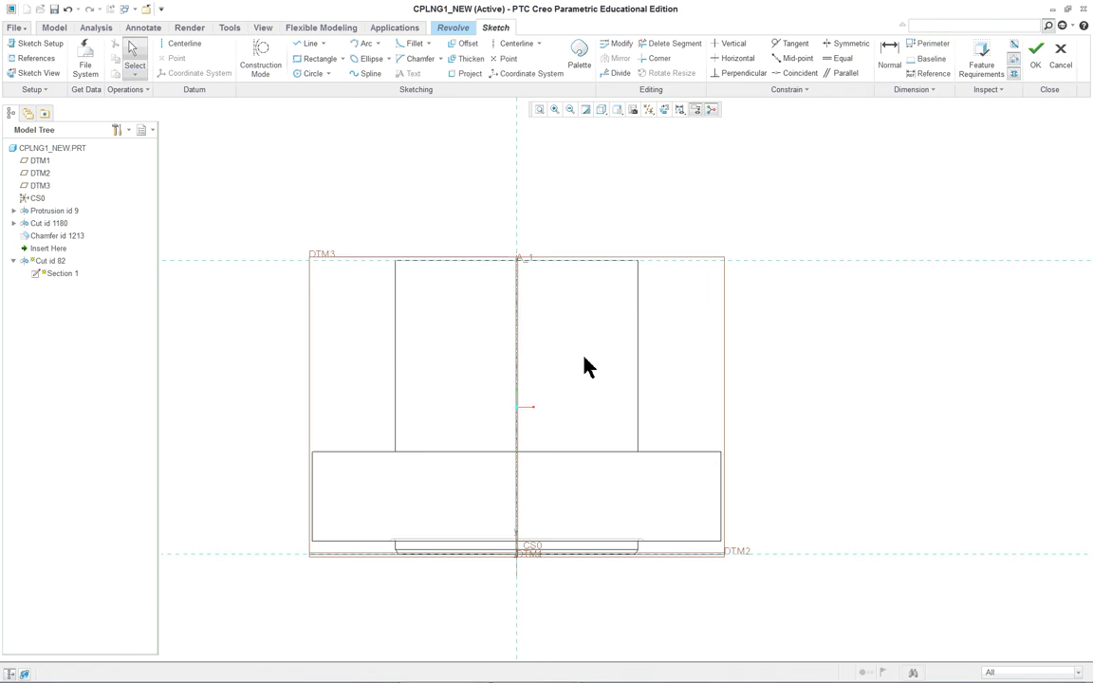
pyautogui.scroll(1, 585, 367)
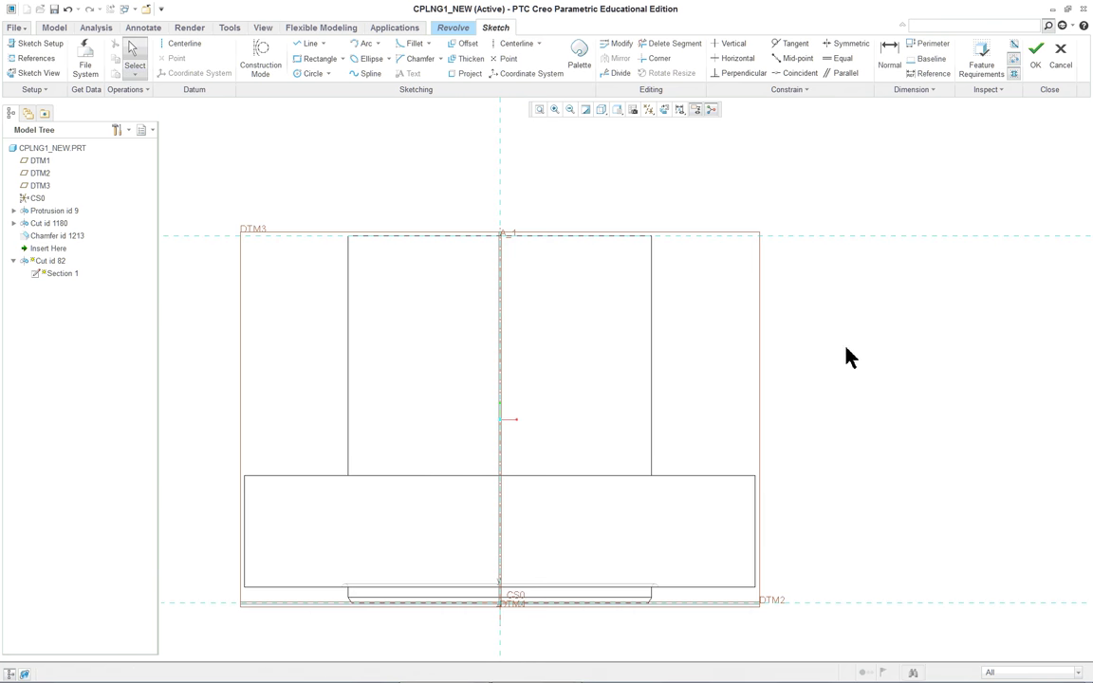
pyautogui.rightClick(835, 277)
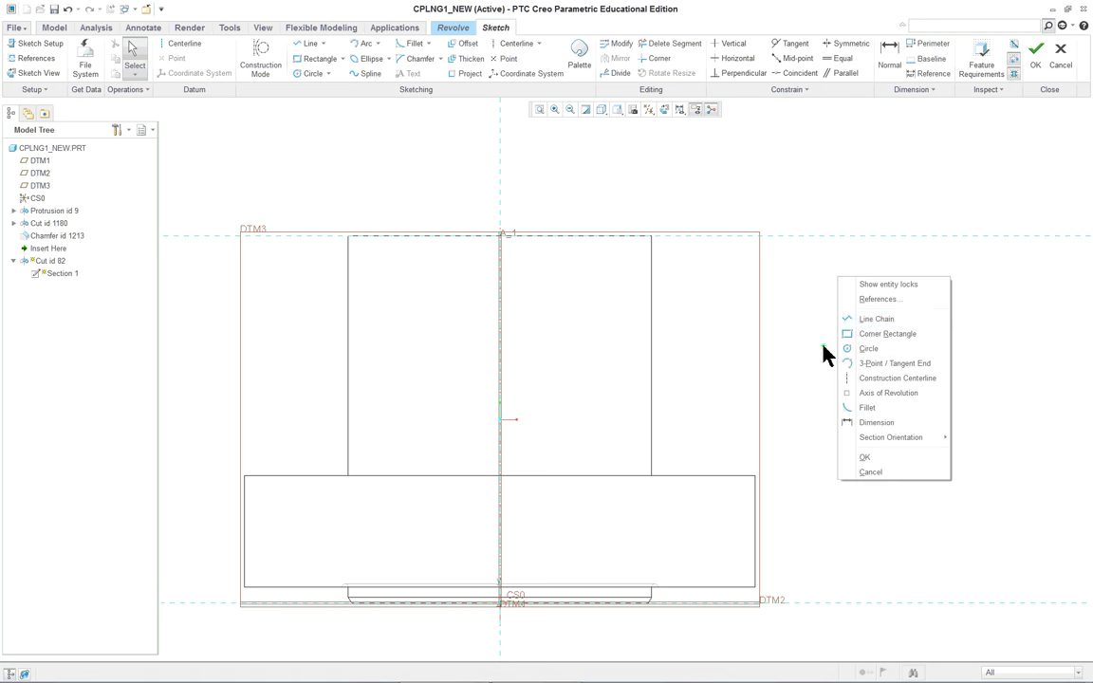
pyautogui.click(847, 319)
pyautogui.click(500, 603)
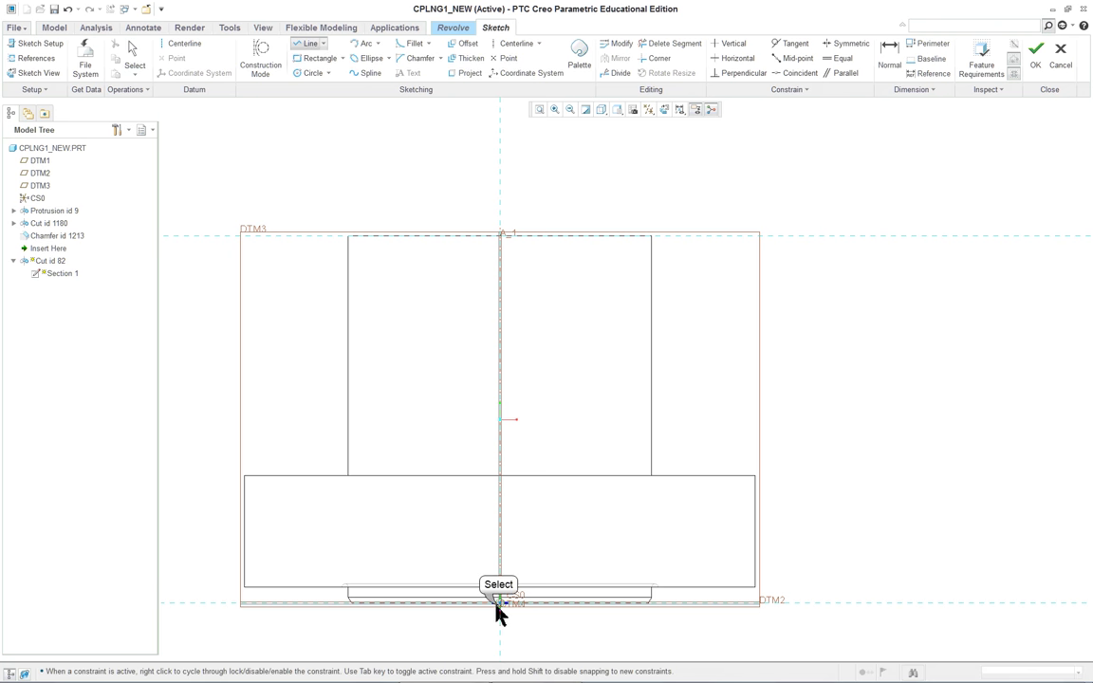
pyautogui.click(556, 604)
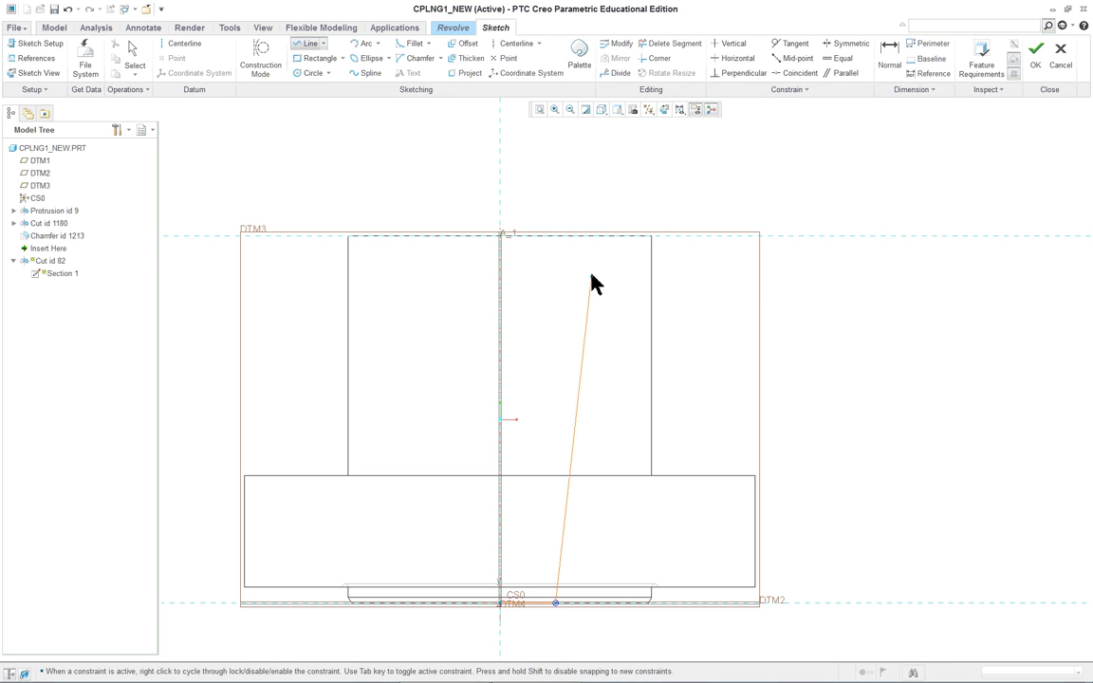
pyautogui.scroll(1, 596, 268)
pyautogui.scroll(2, 595, 271)
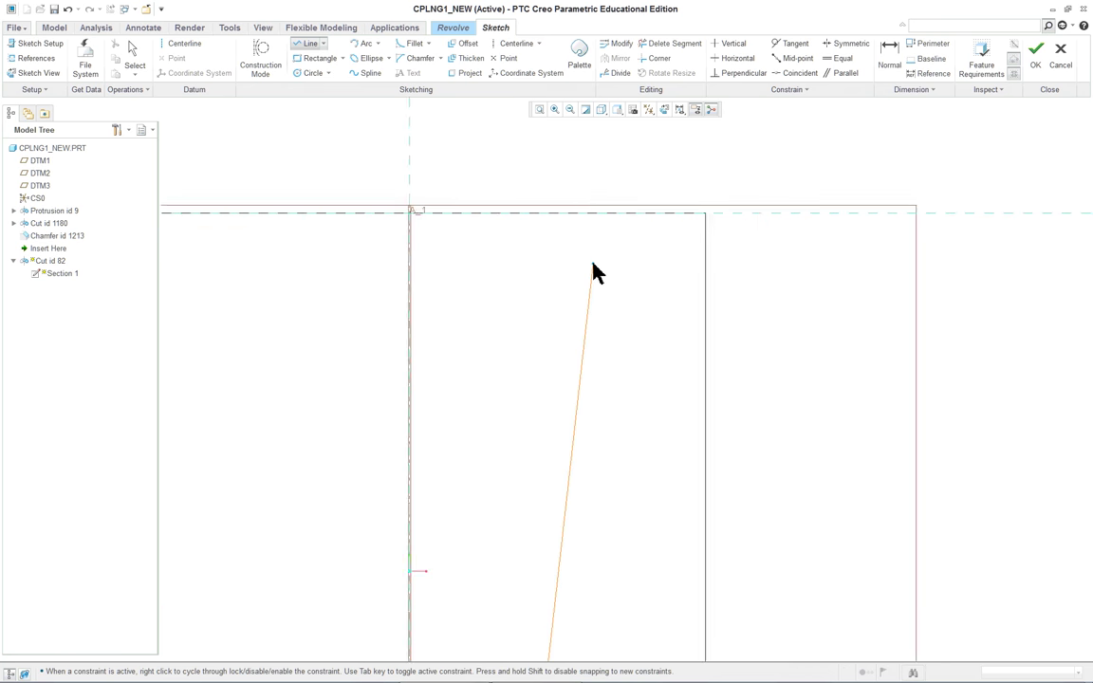
pyautogui.scroll(2, 607, 214)
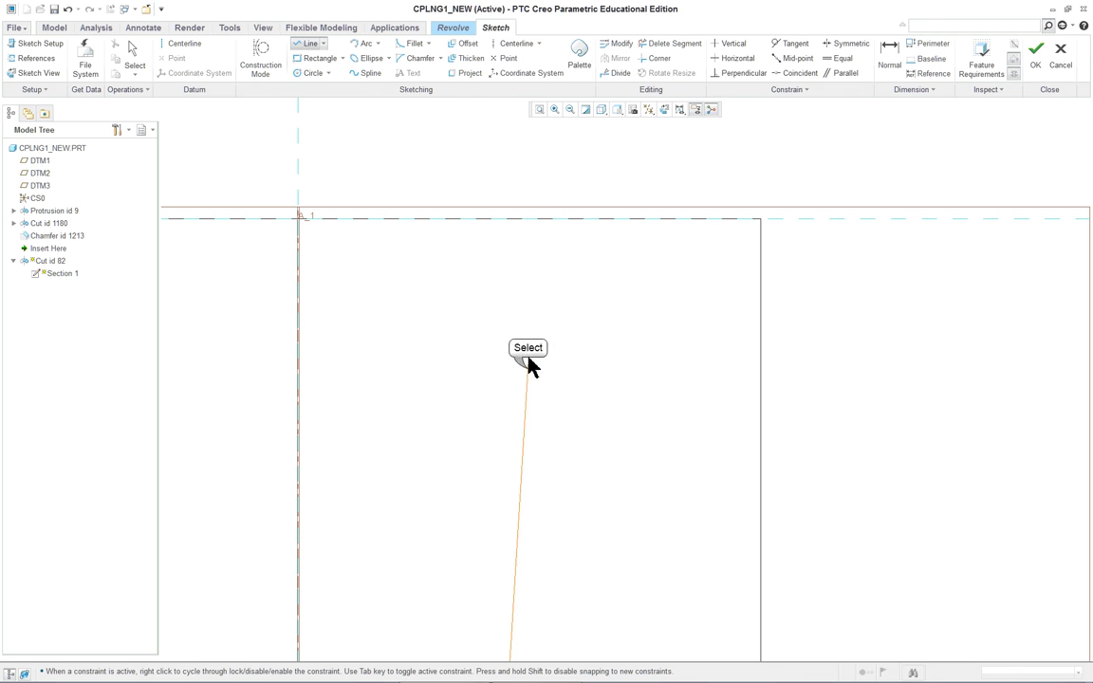
pyautogui.click(527, 368)
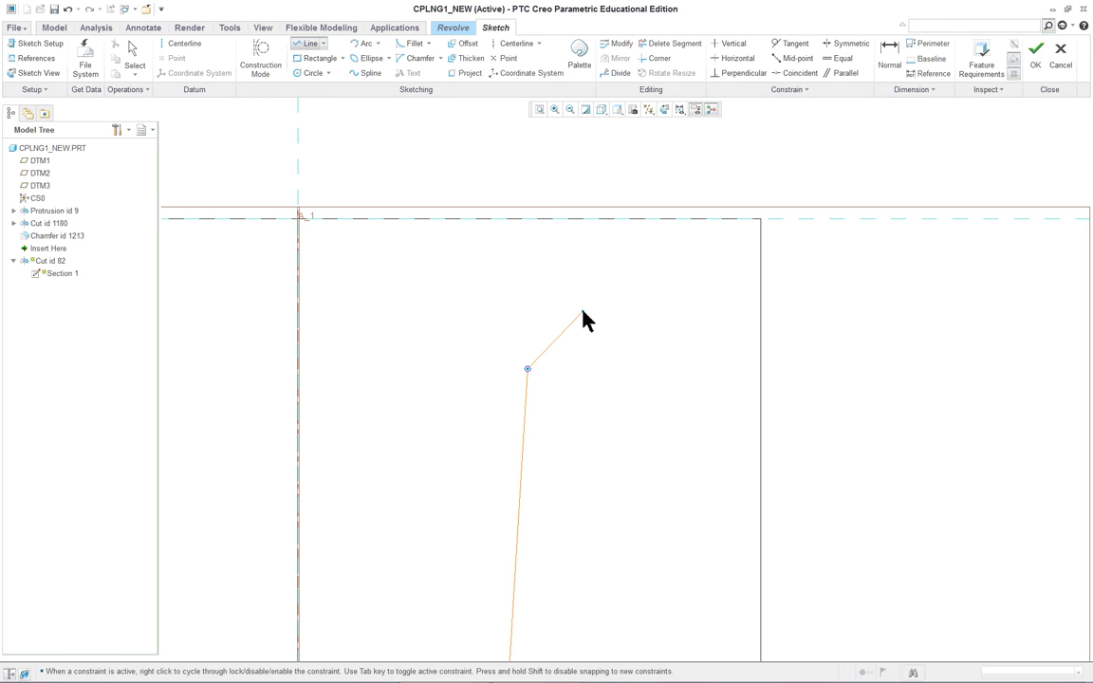
pyautogui.middleClick(624, 309)
pyautogui.middleClick(624, 310)
pyautogui.scroll(5, 600, 368)
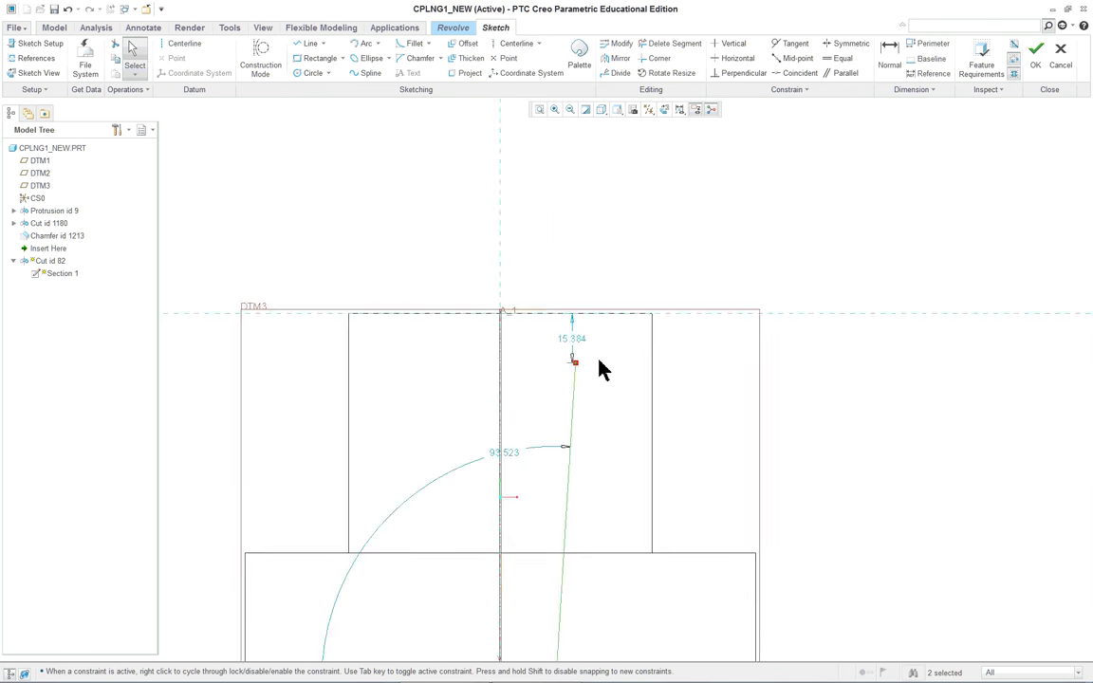
pyautogui.scroll(-6, 551, 275)
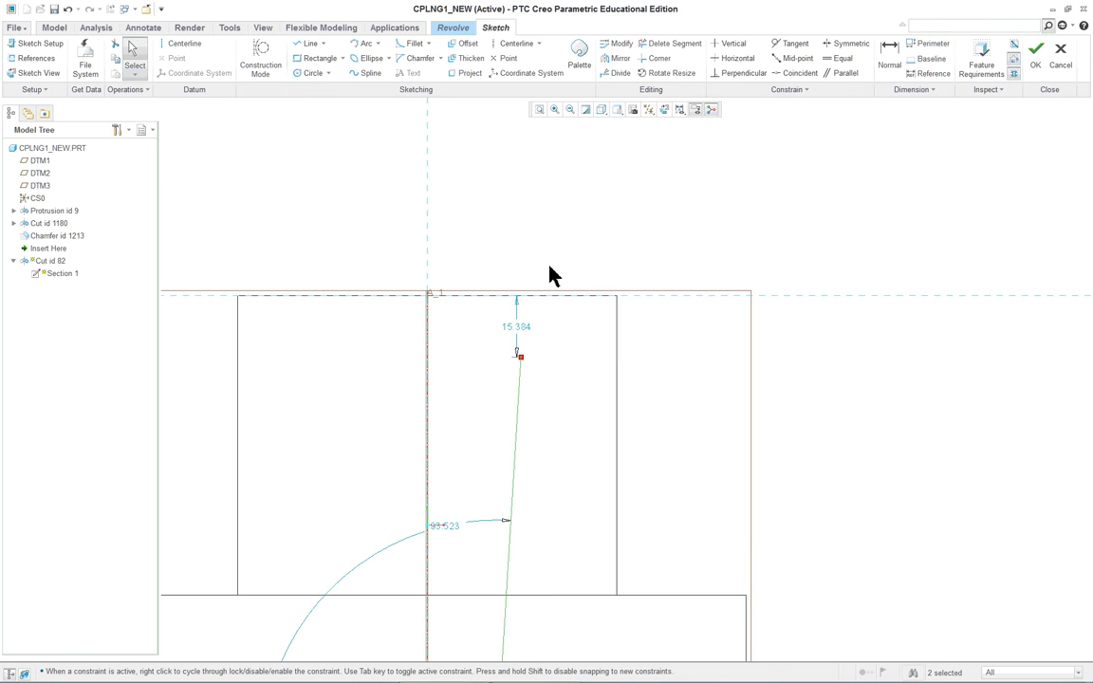
pyautogui.scroll(-3, 569, 399)
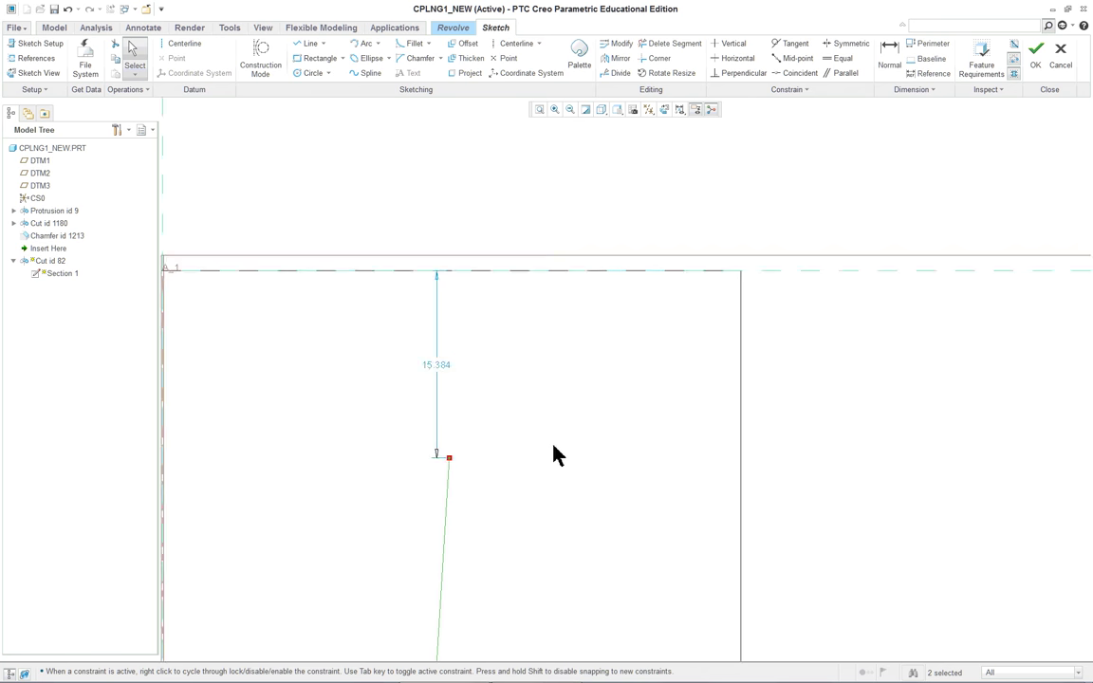
pyautogui.scroll(3, 556, 453)
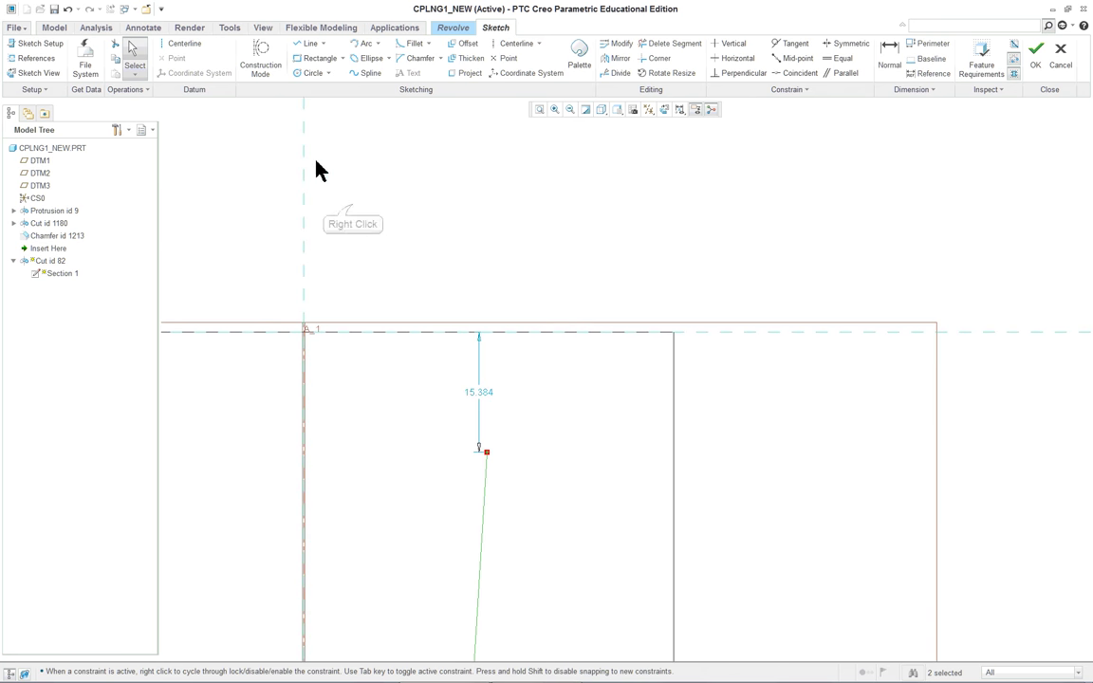
pyautogui.rightClick(353, 211)
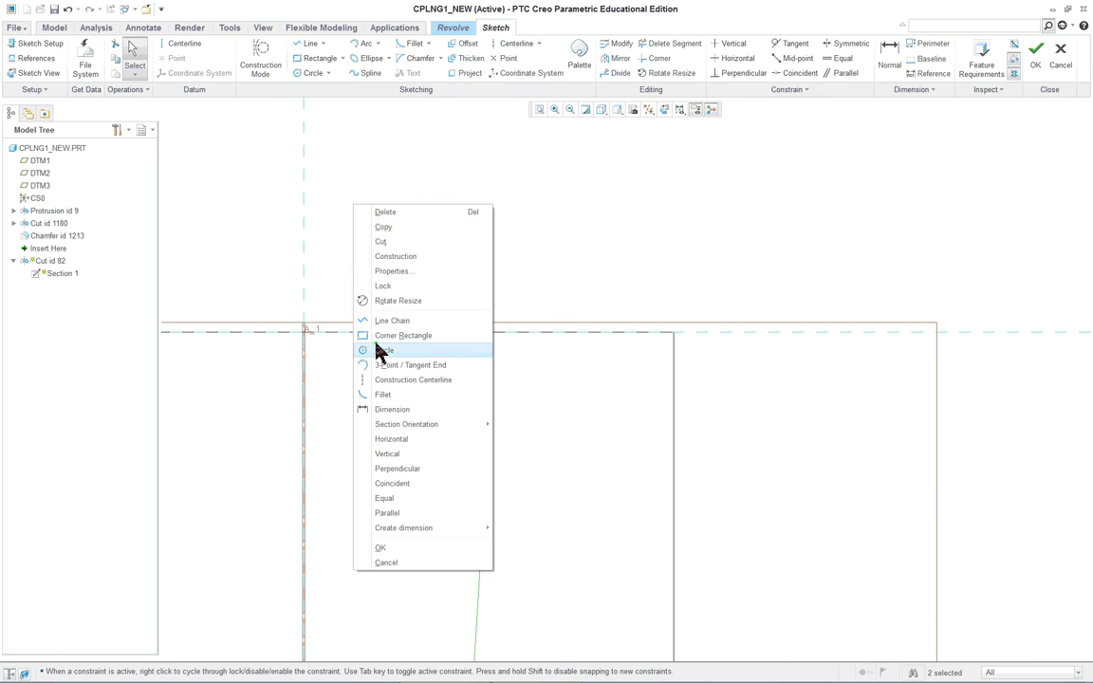
pyautogui.click(372, 394)
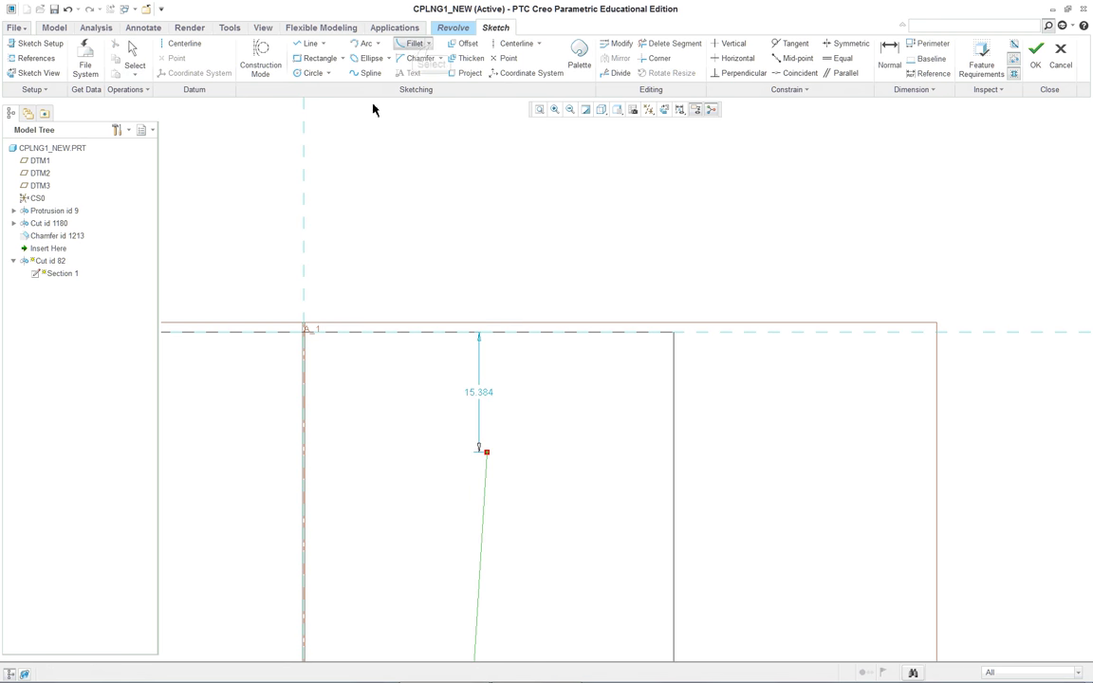
pyautogui.click(429, 45)
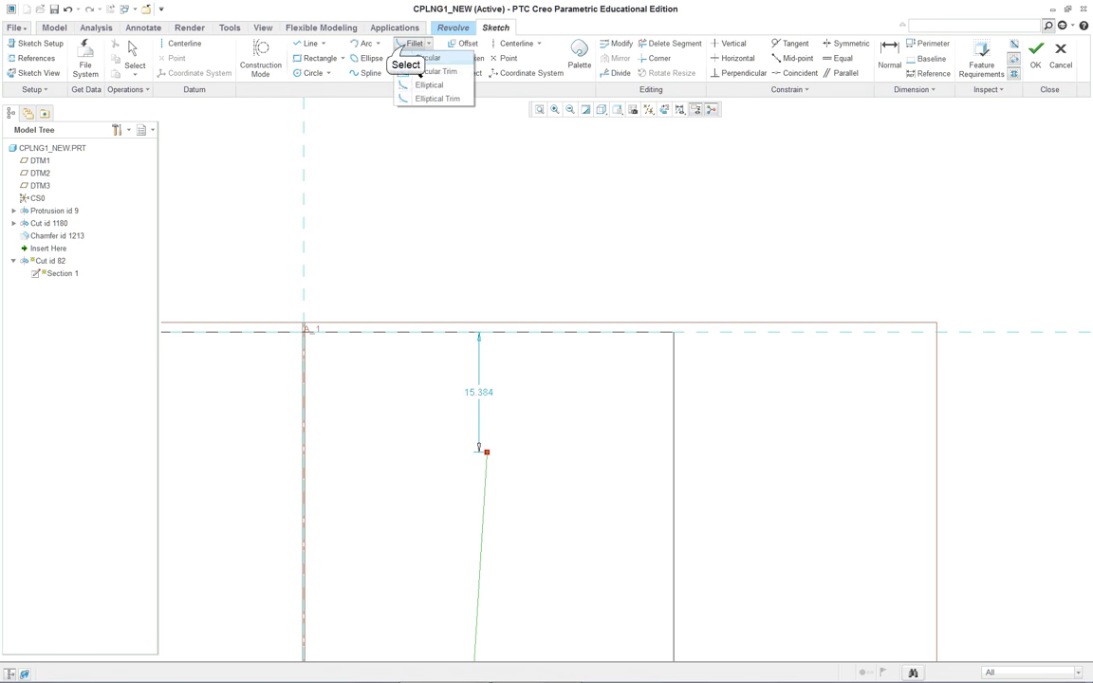
pyautogui.click(406, 54)
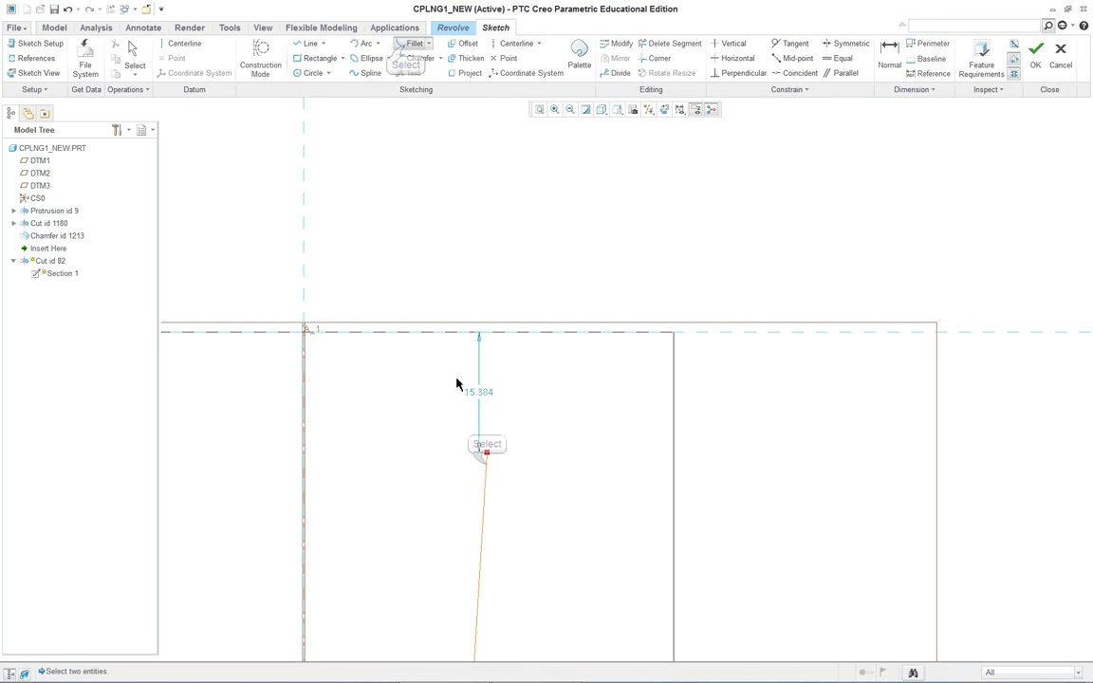
pyautogui.click(486, 467)
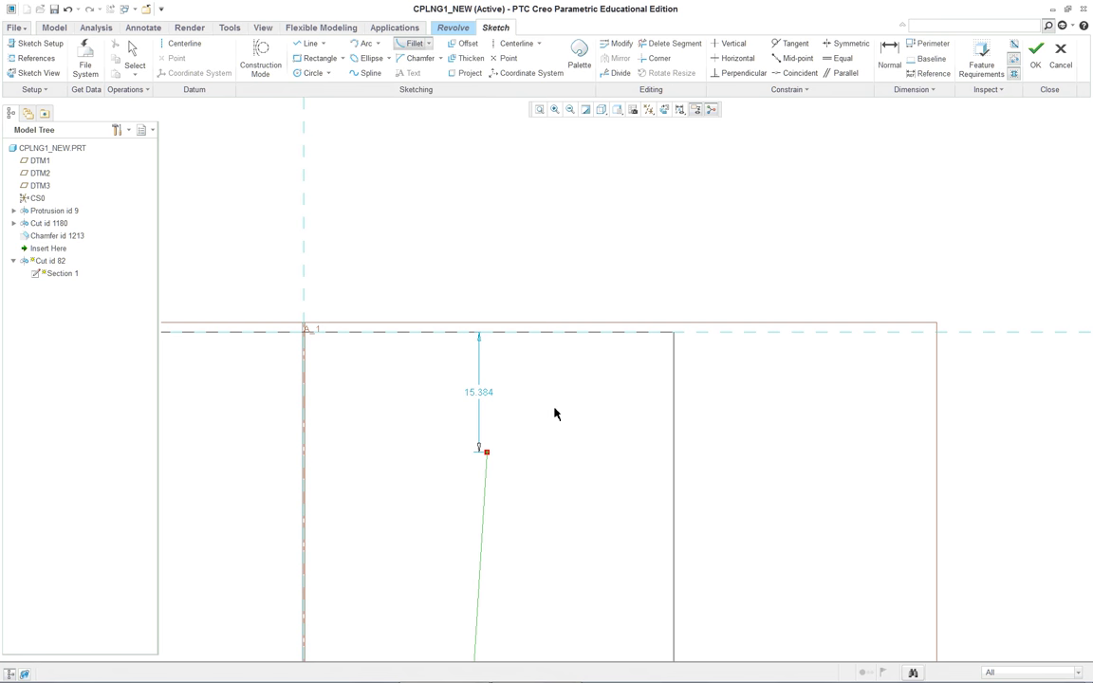
# Step: Sketch a tangent arc of radius about 25.4 from the taper line's free end, stopping about 4 below the hub's end face
pyautogui.scroll(-2, 553, 429)
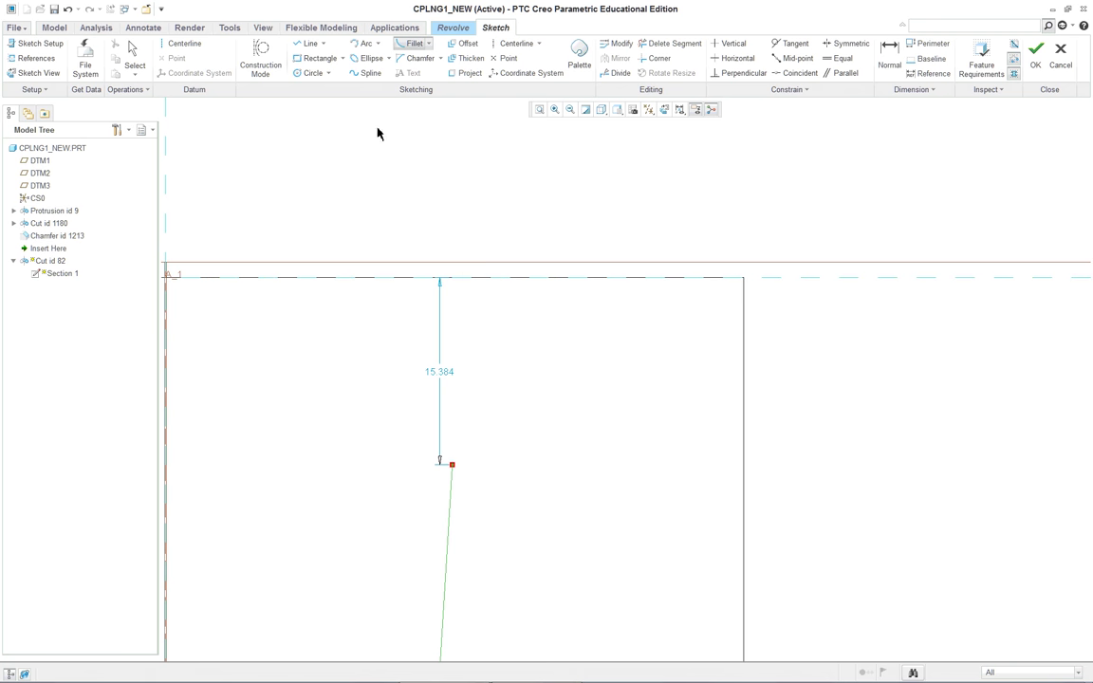
pyautogui.click(370, 45)
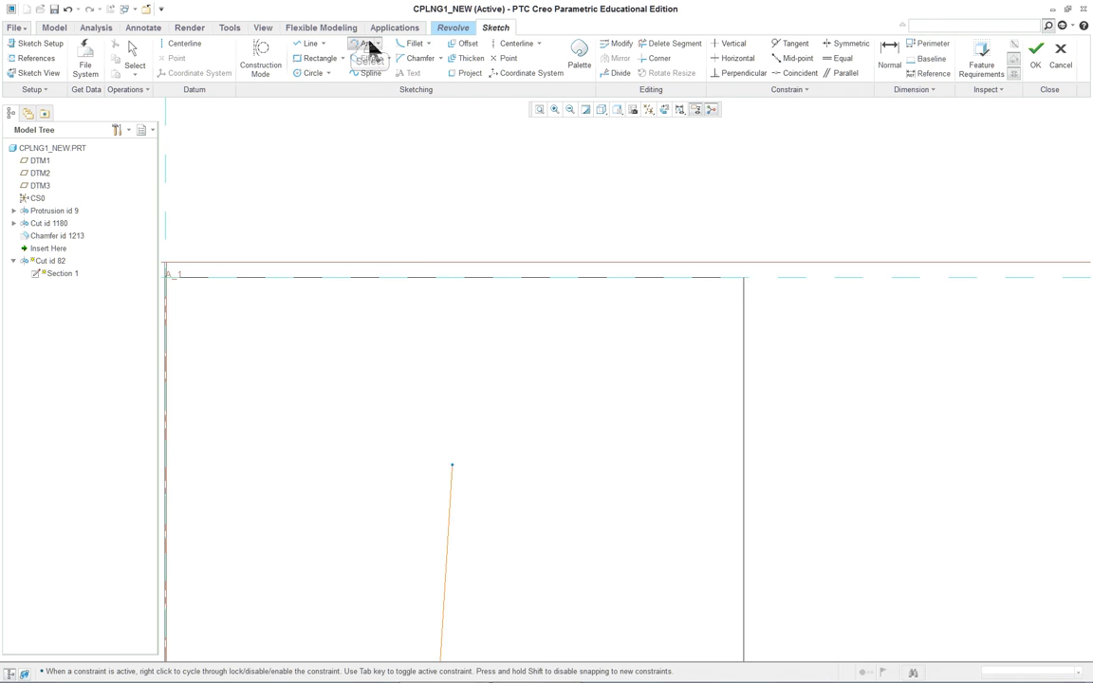
pyautogui.click(452, 466)
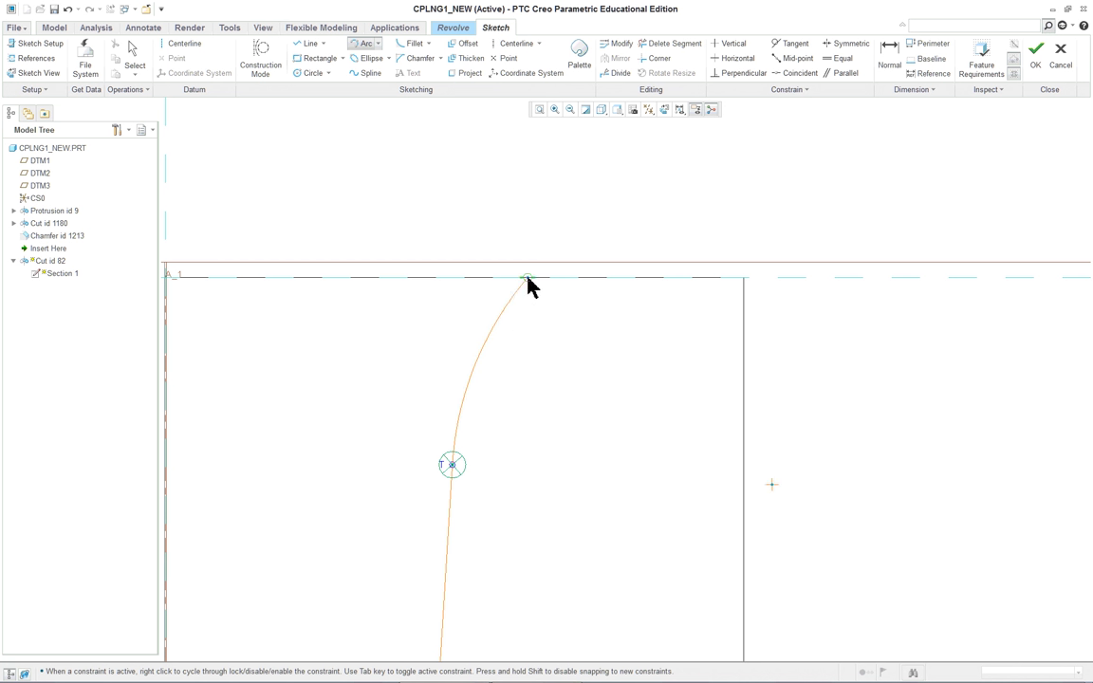
pyautogui.click(493, 332)
# Step: Add a circular fillet of radius about 9.05 between the tangent arc and the hub's end face reference
pyautogui.rightClick(537, 360)
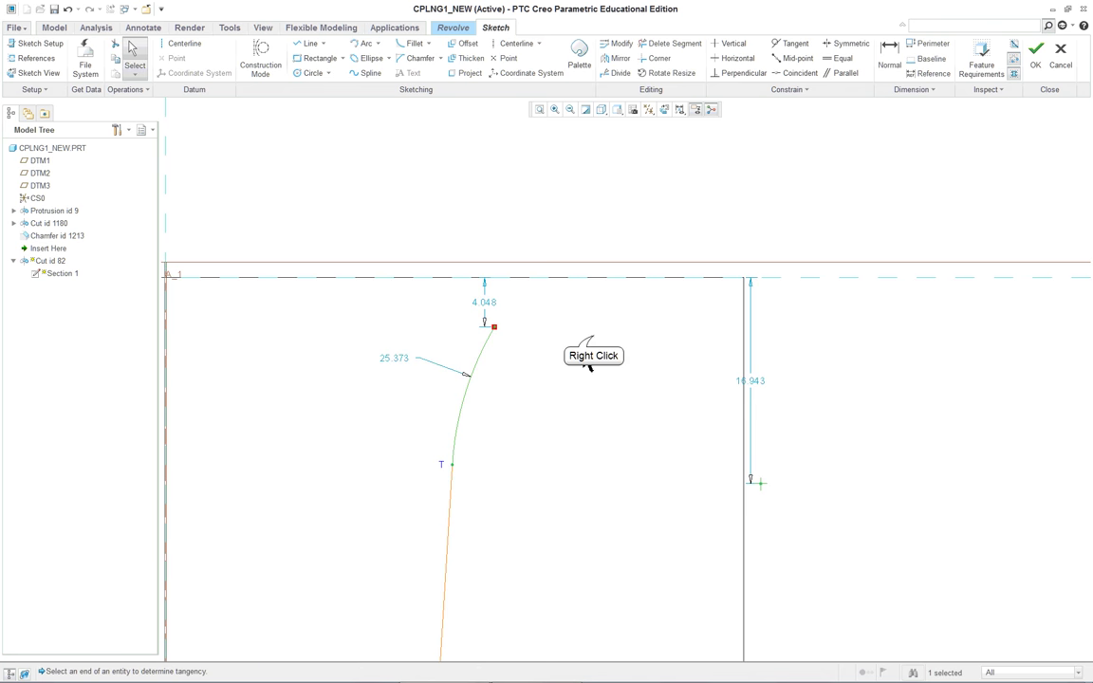
pyautogui.click(626, 558)
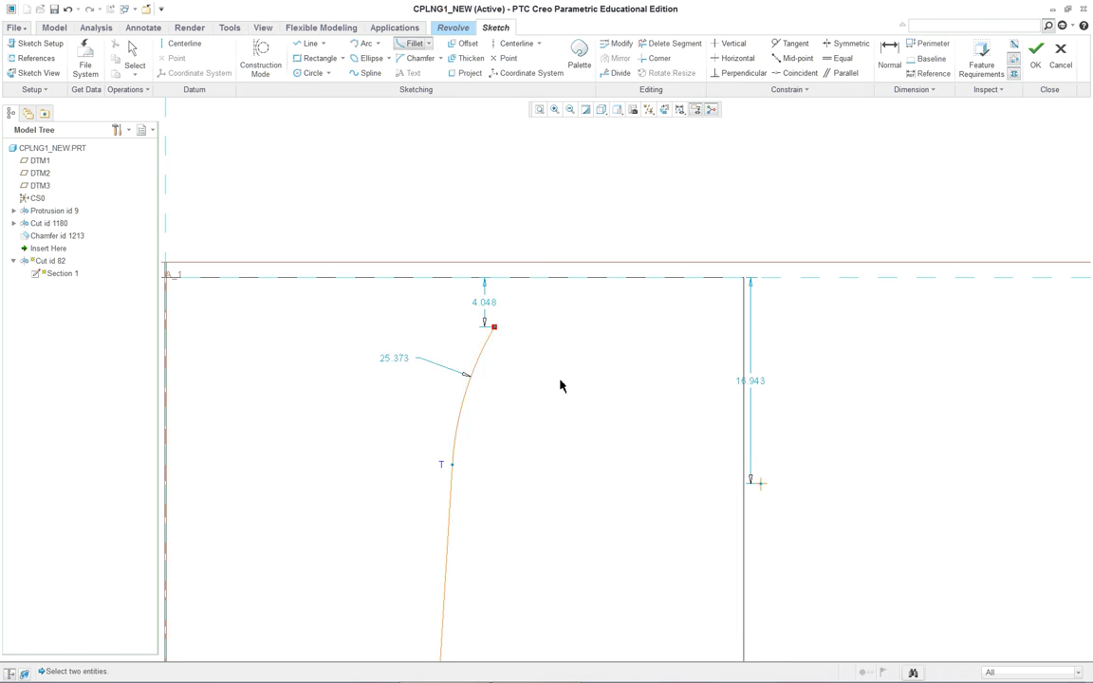
pyautogui.scroll(-3, 544, 327)
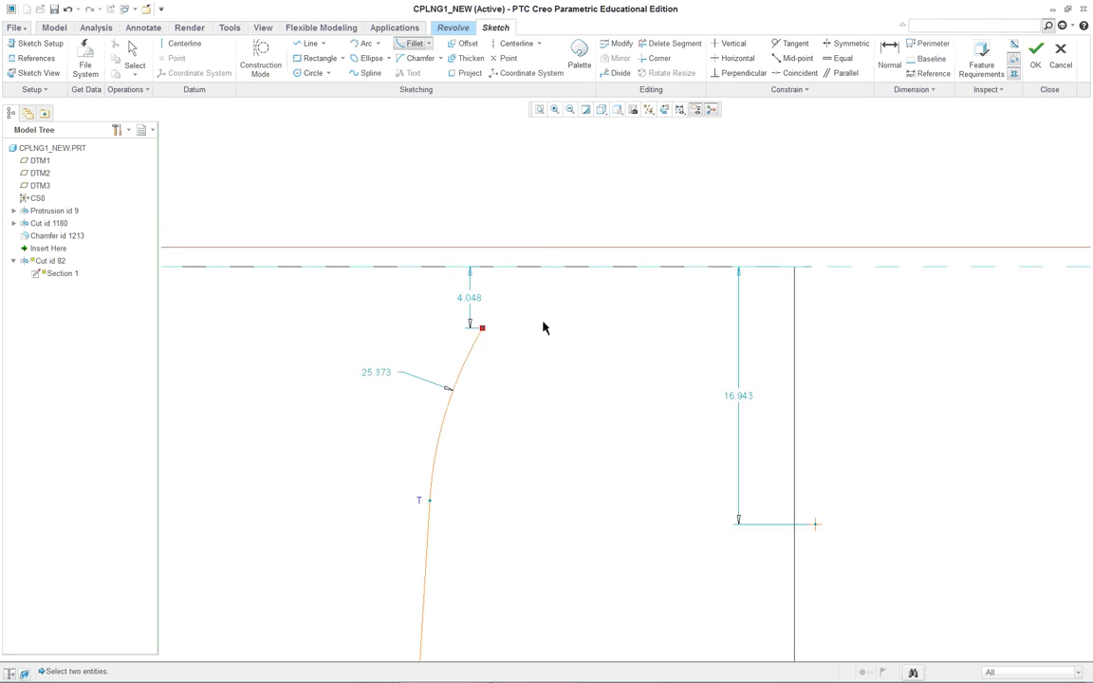
pyautogui.click(460, 346)
pyautogui.click(538, 257)
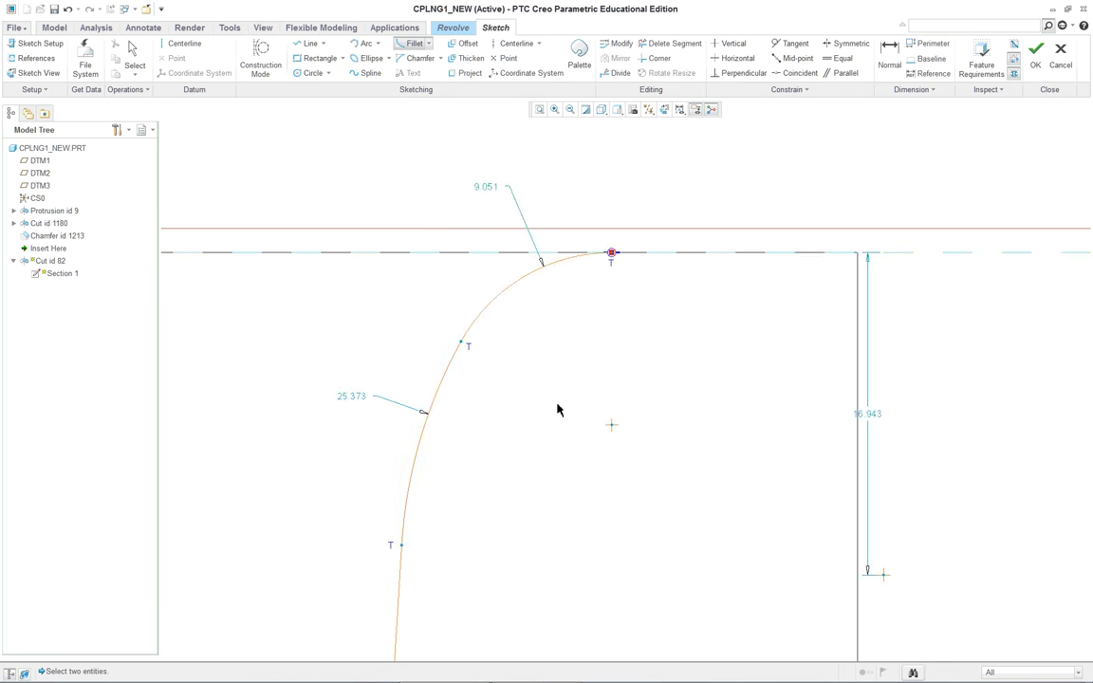
# Step: Close the section with a line from the fillet's end along the hub's end face to the axis and down the axis to DTM2
pyautogui.scroll(2, 559, 410)
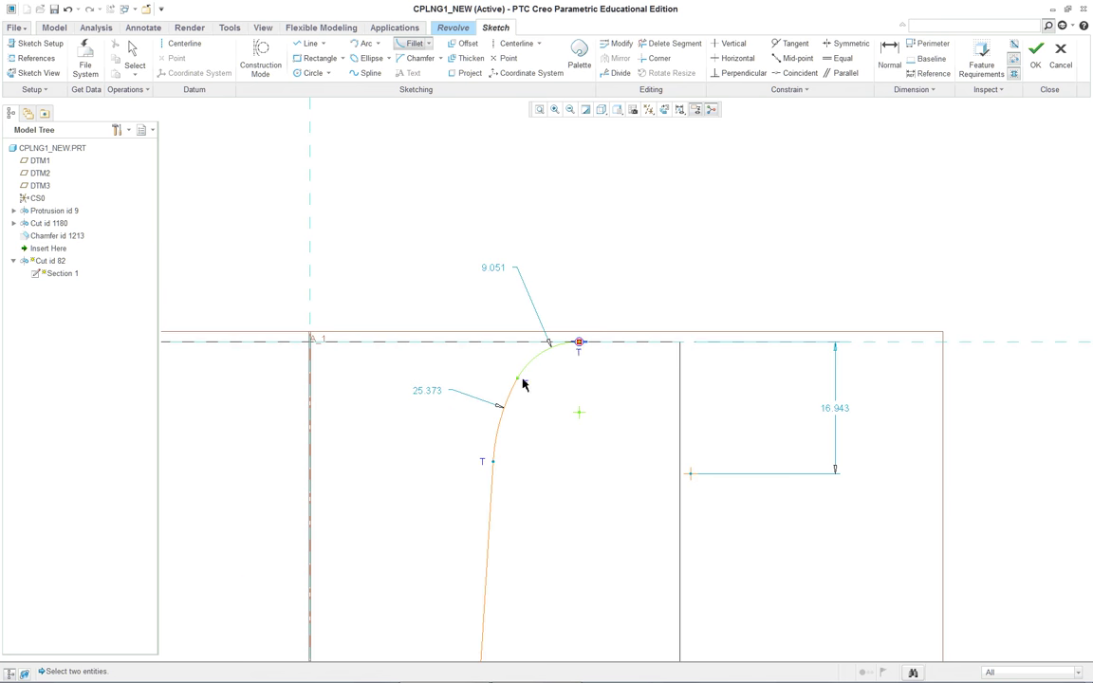
pyautogui.scroll(-2, 522, 383)
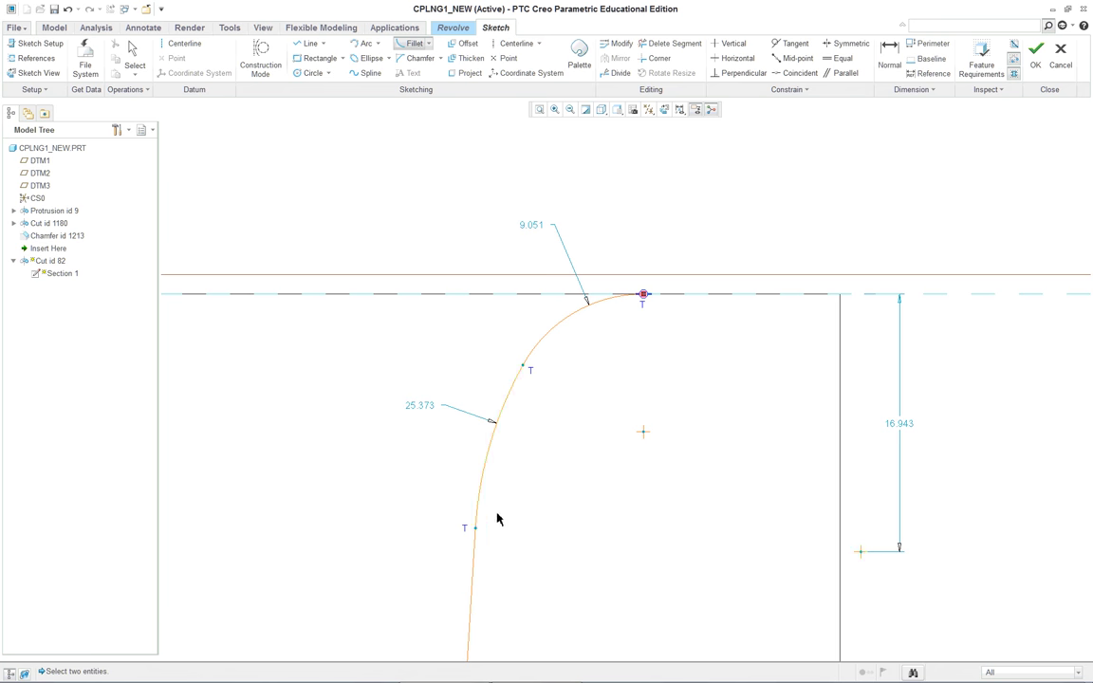
pyautogui.scroll(5, 512, 419)
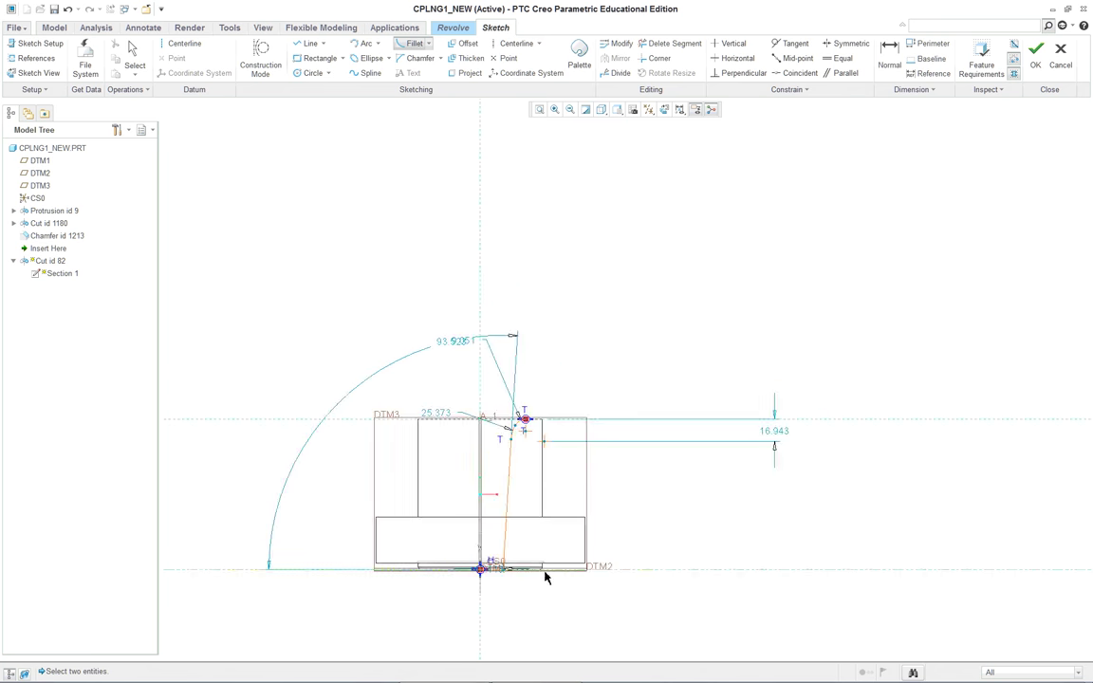
pyautogui.scroll(-3, 546, 577)
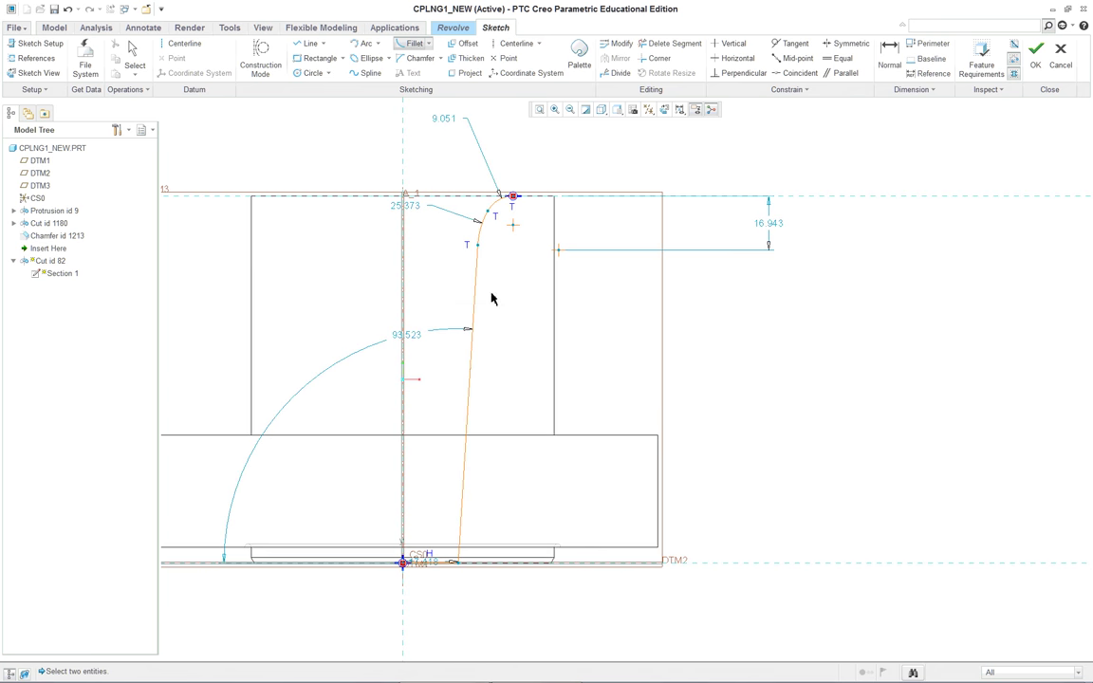
pyautogui.rightClick(334, 145)
pyautogui.scroll(-1, 334, 145)
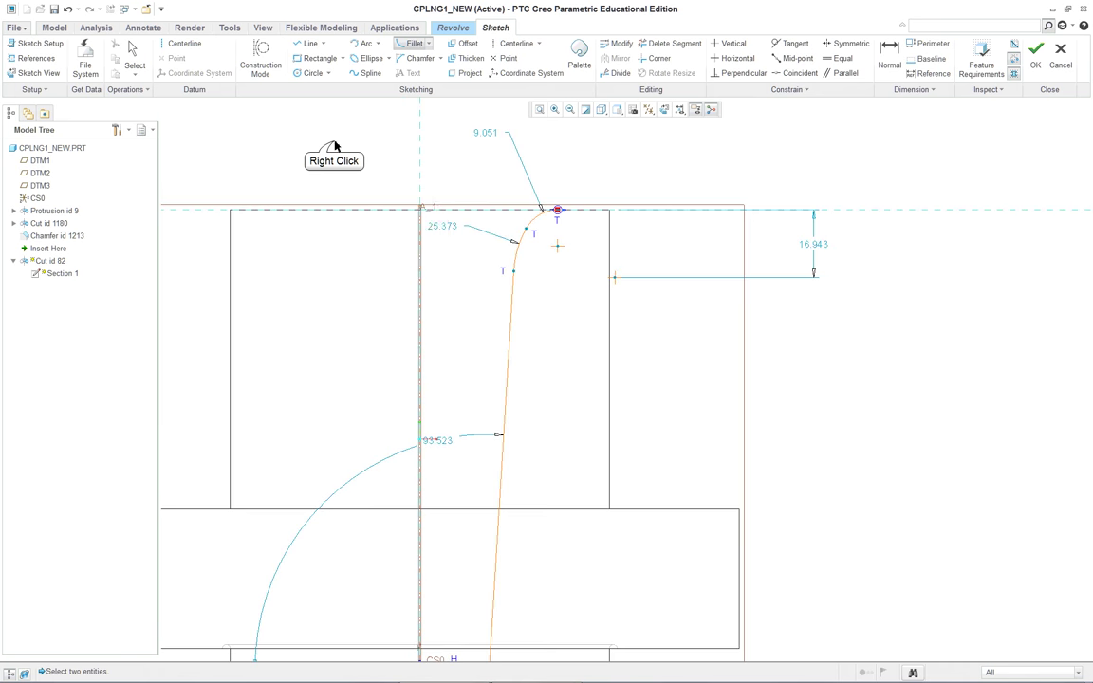
pyautogui.click(365, 180)
pyautogui.click(555, 213)
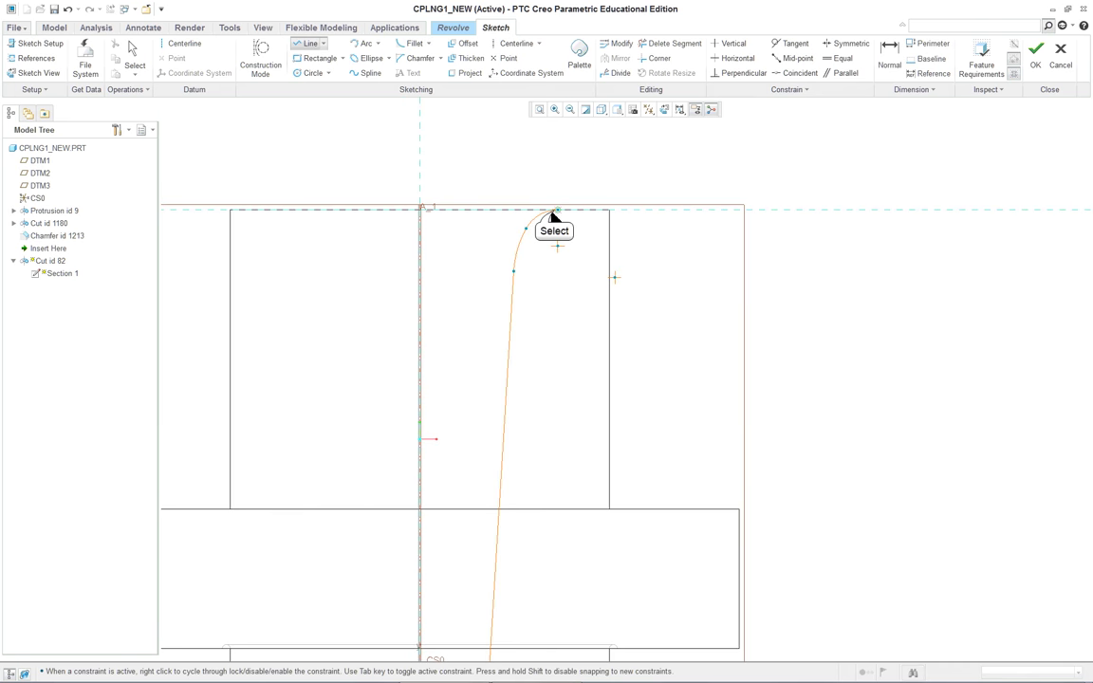
pyautogui.click(419, 213)
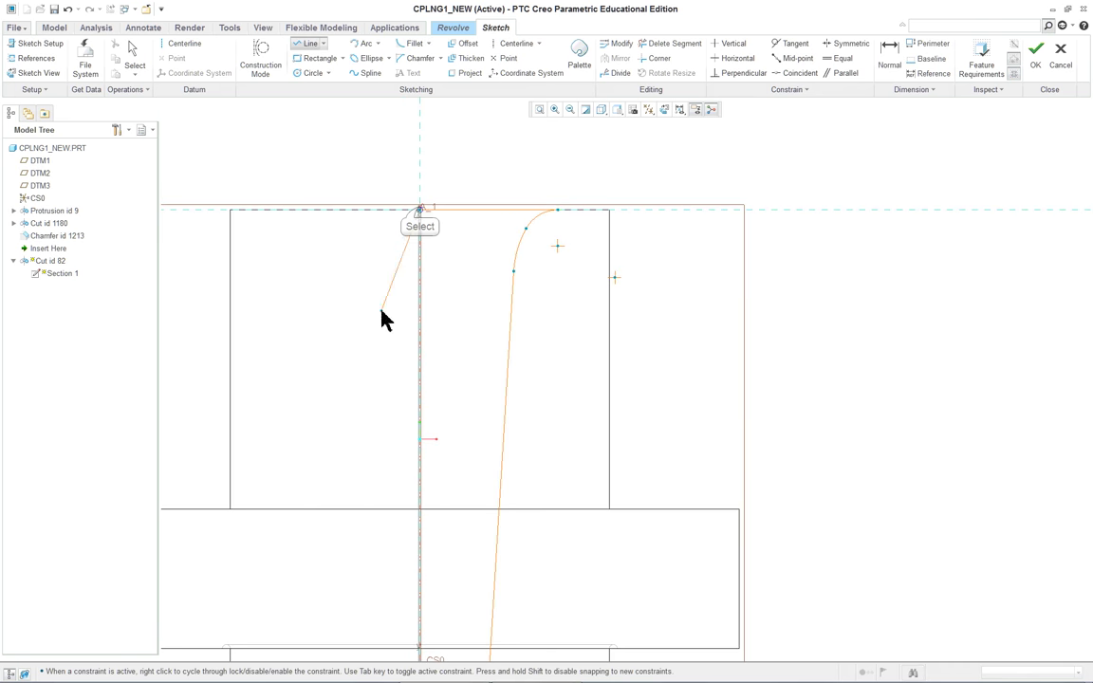
pyautogui.scroll(5, 383, 317)
pyautogui.scroll(-5, 413, 444)
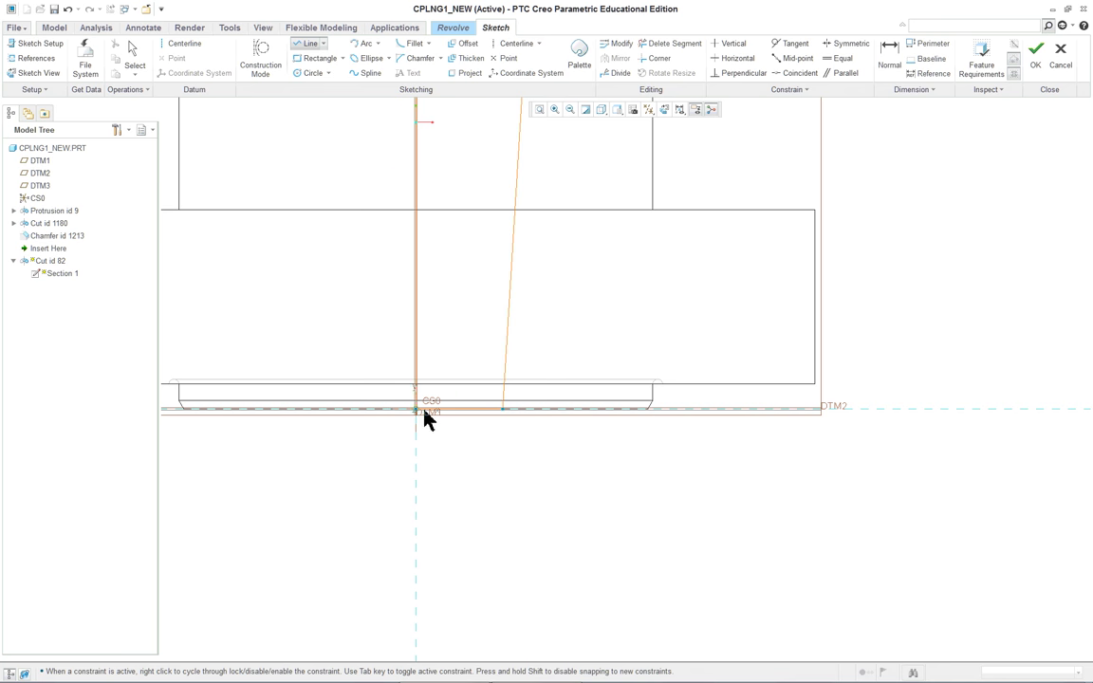
pyautogui.click(418, 411)
pyautogui.middleClick(553, 483)
pyautogui.middleClick(559, 483)
# Step: Dimension the angle between the axis line and the taper line and set it to 2.825
pyautogui.scroll(4, 558, 483)
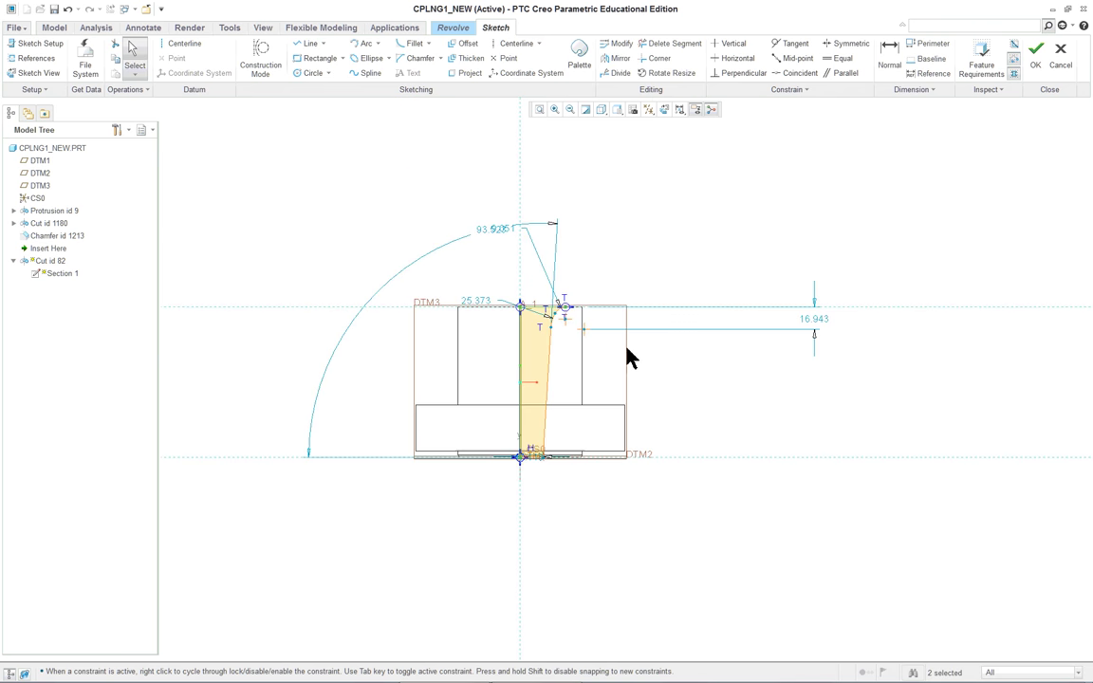
pyautogui.scroll(-2, 620, 319)
pyautogui.scroll(-2, 528, 413)
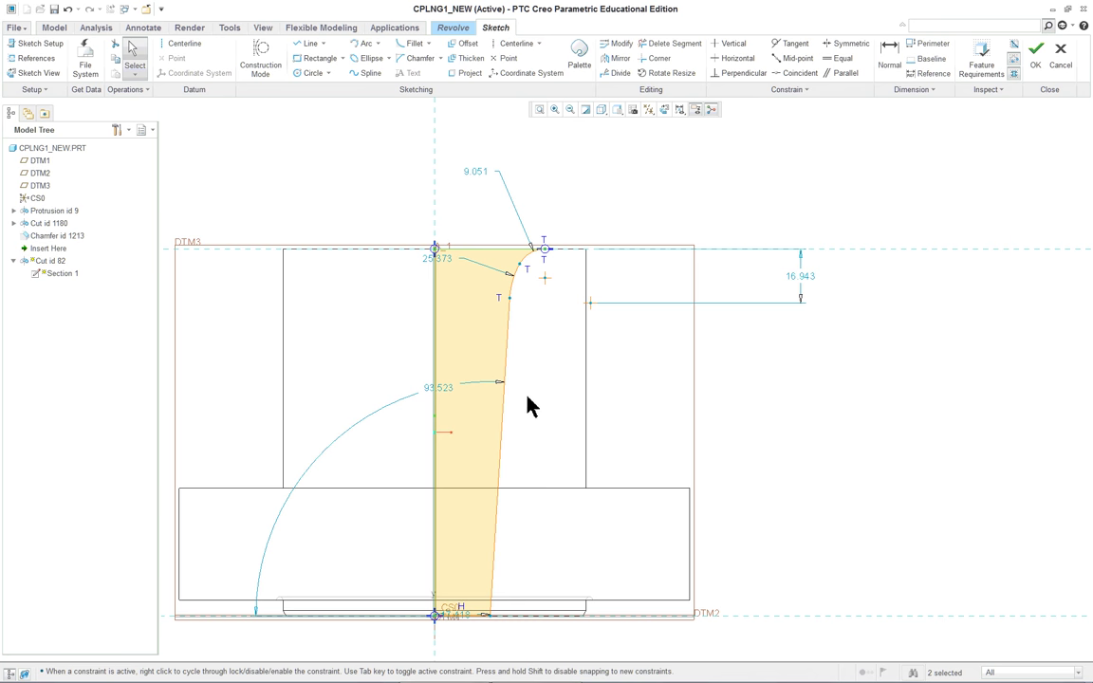
pyautogui.scroll(-2, 530, 408)
pyautogui.scroll(3, 528, 410)
pyautogui.scroll(-3, 527, 413)
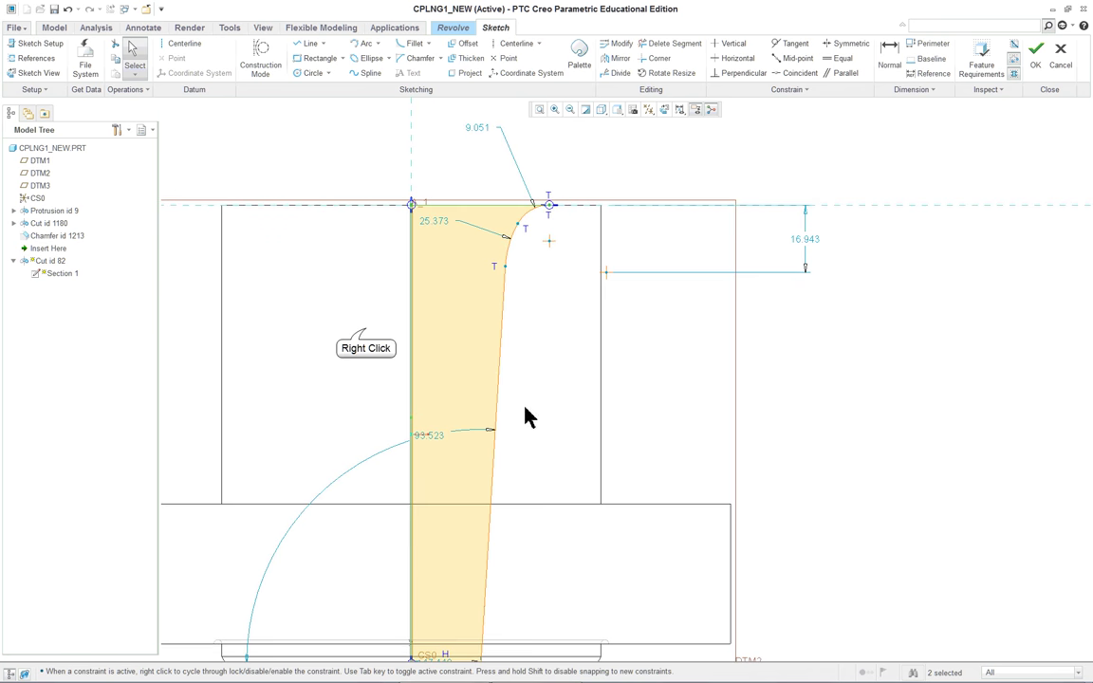
pyautogui.rightClick(366, 339)
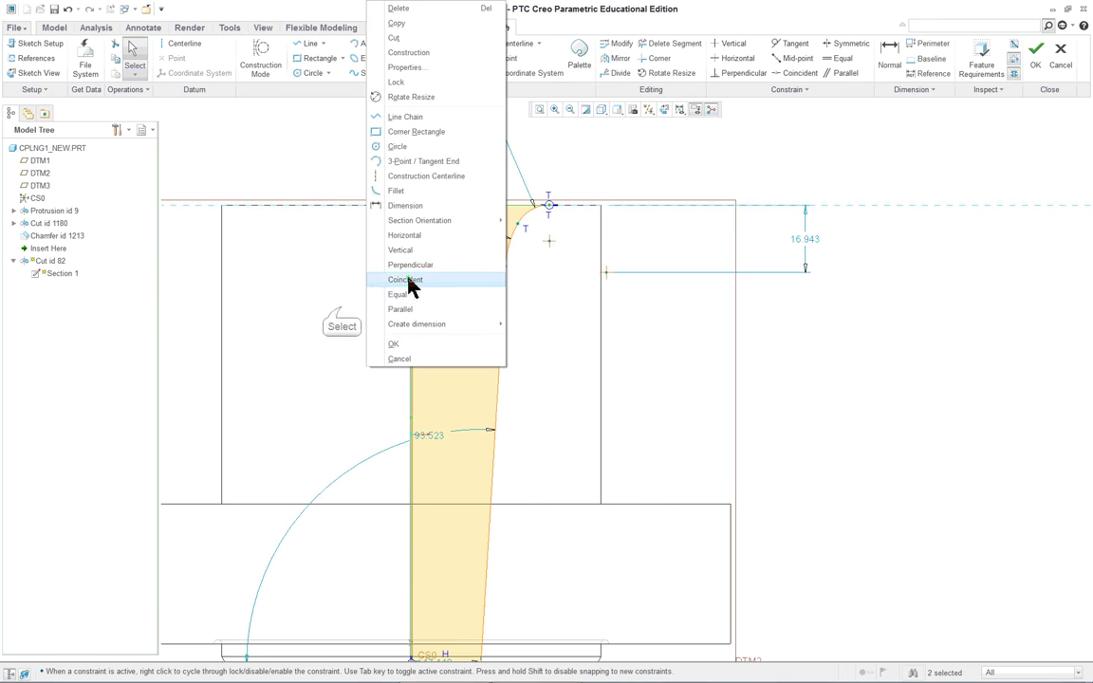
pyautogui.rightClick(342, 306)
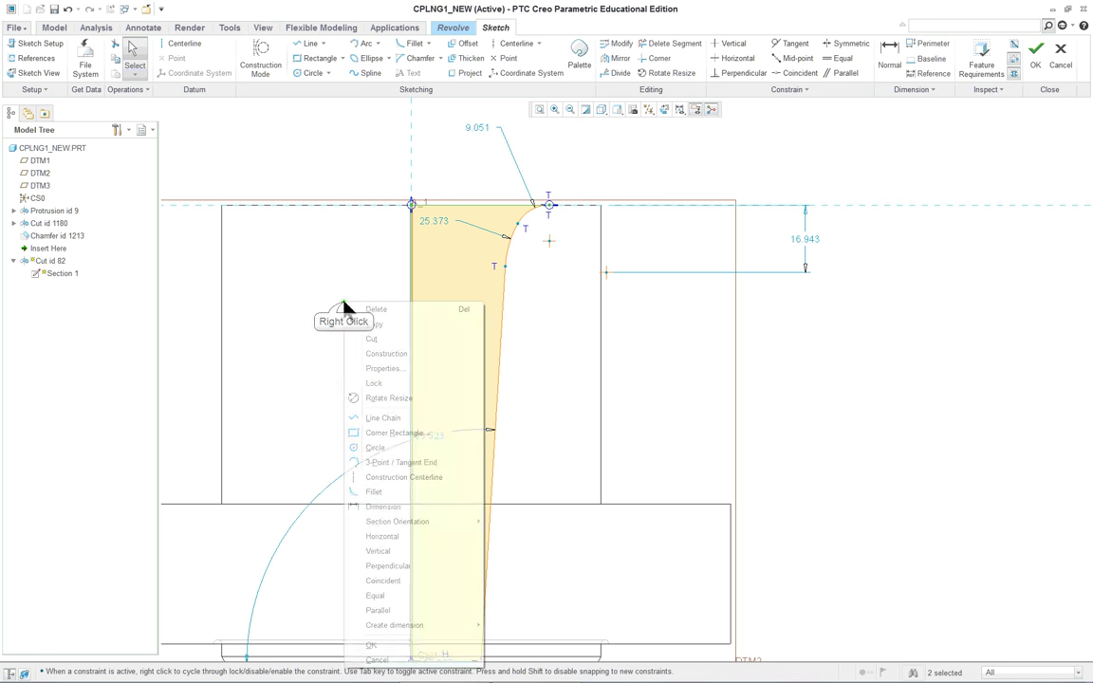
pyautogui.click(393, 510)
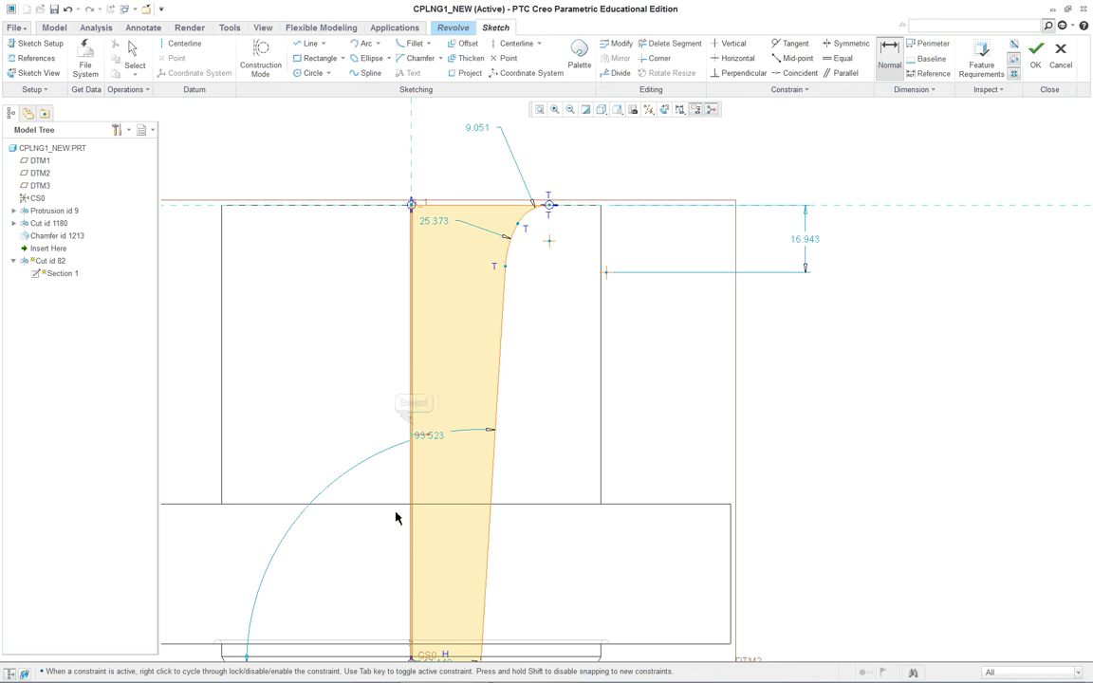
pyautogui.click(411, 422)
pyautogui.click(497, 400)
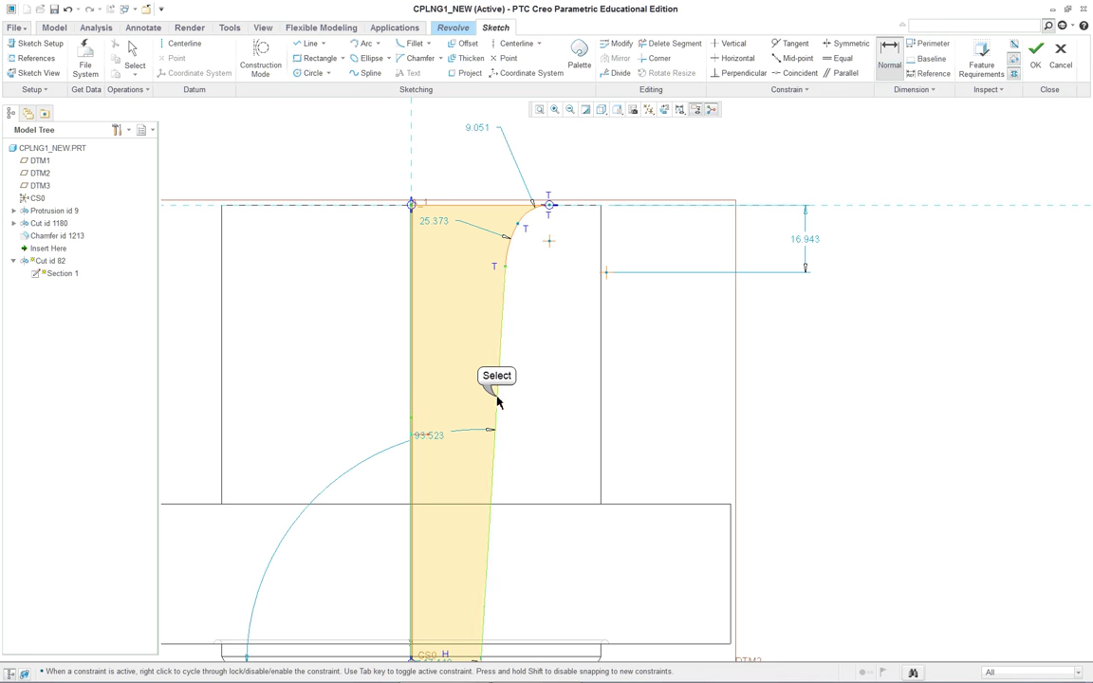
pyautogui.middleClick(448, 368)
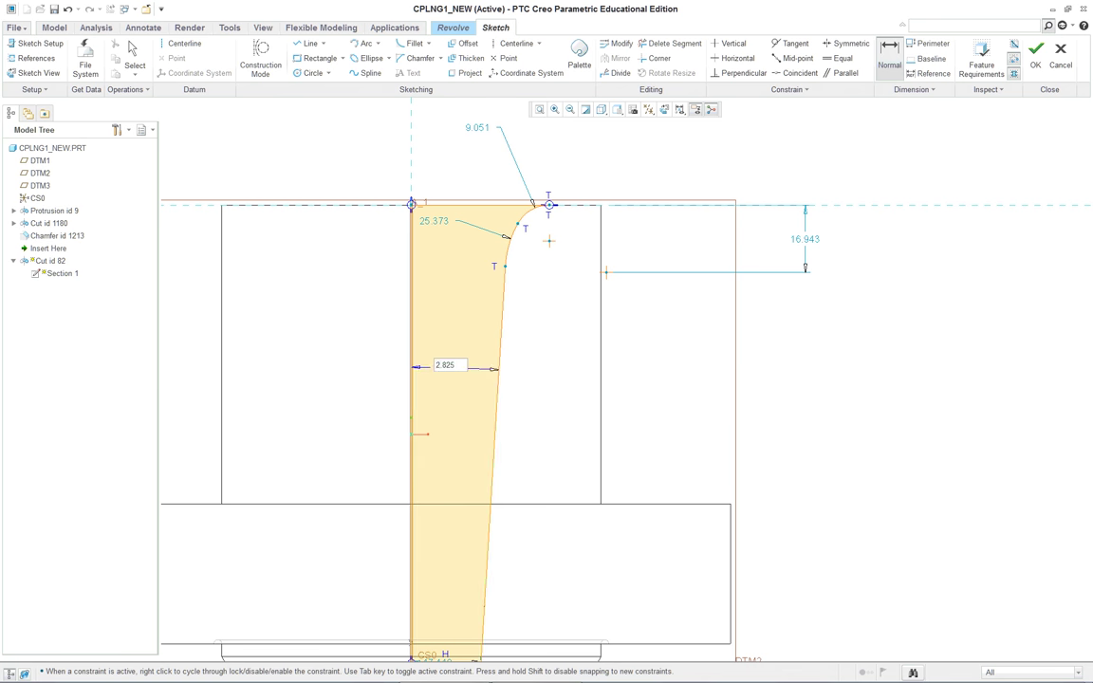
pyautogui.press('Return')
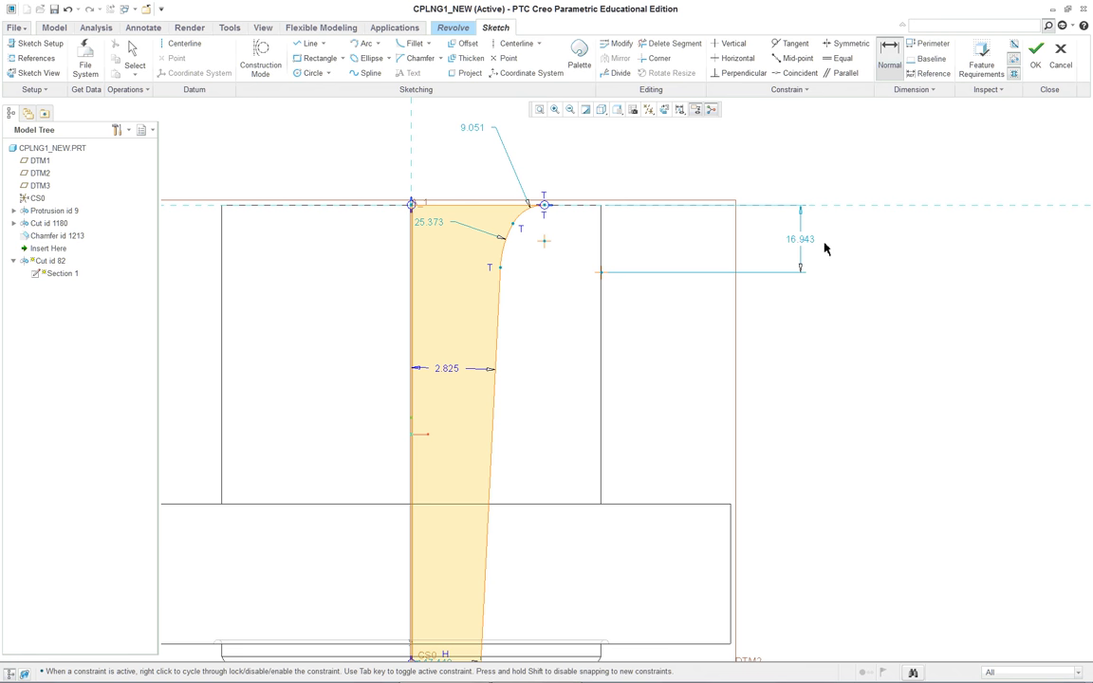
# Step: Consult the Section Sketch Rounds figure in the lesson PDF in Adobe Acrobat, and set the arc centre's depth below the hub's end face to 8
pyautogui.scroll(-2, 728, 237)
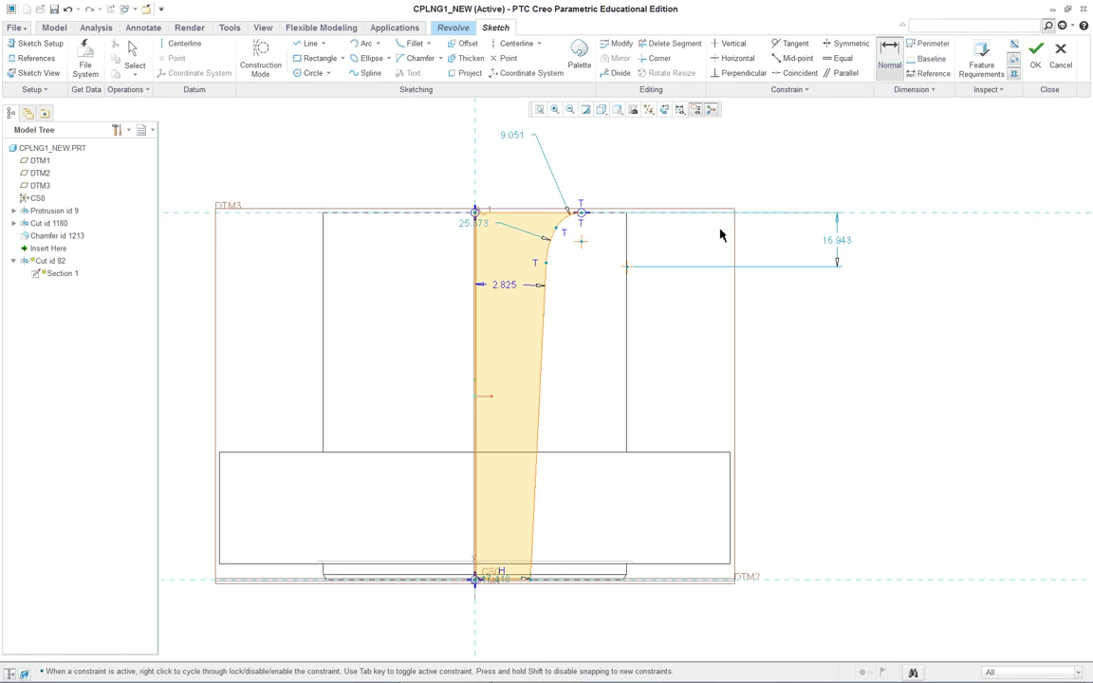
pyautogui.hotkey('alt', 'Tab')
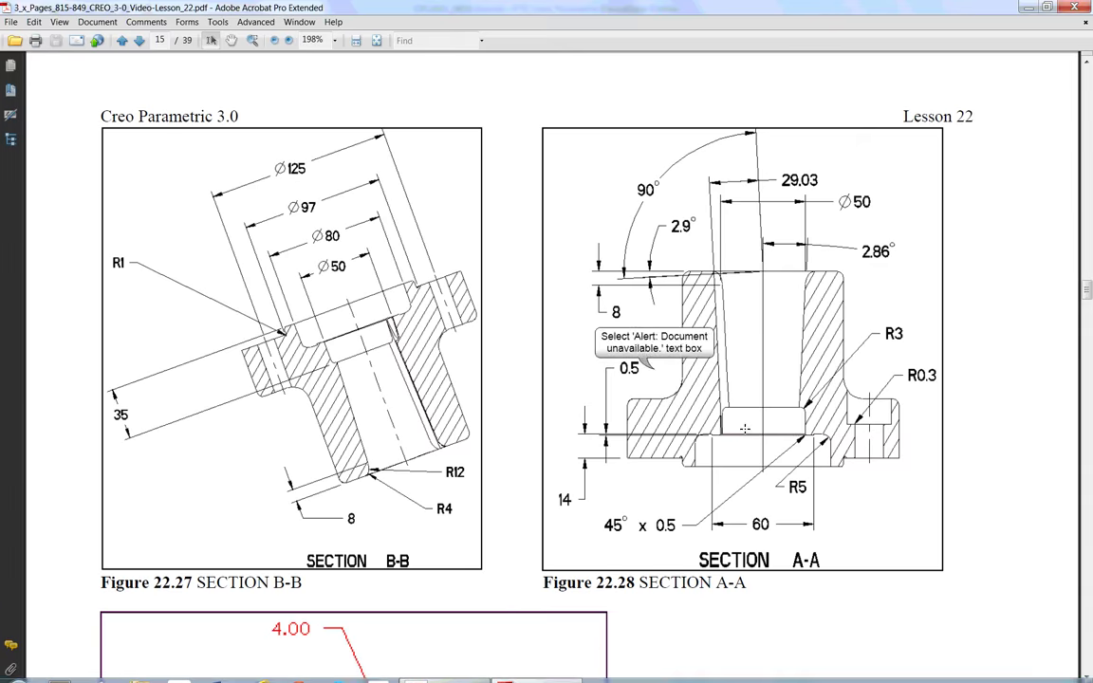
pyautogui.click(654, 369)
pyautogui.scroll(-8, 653, 369)
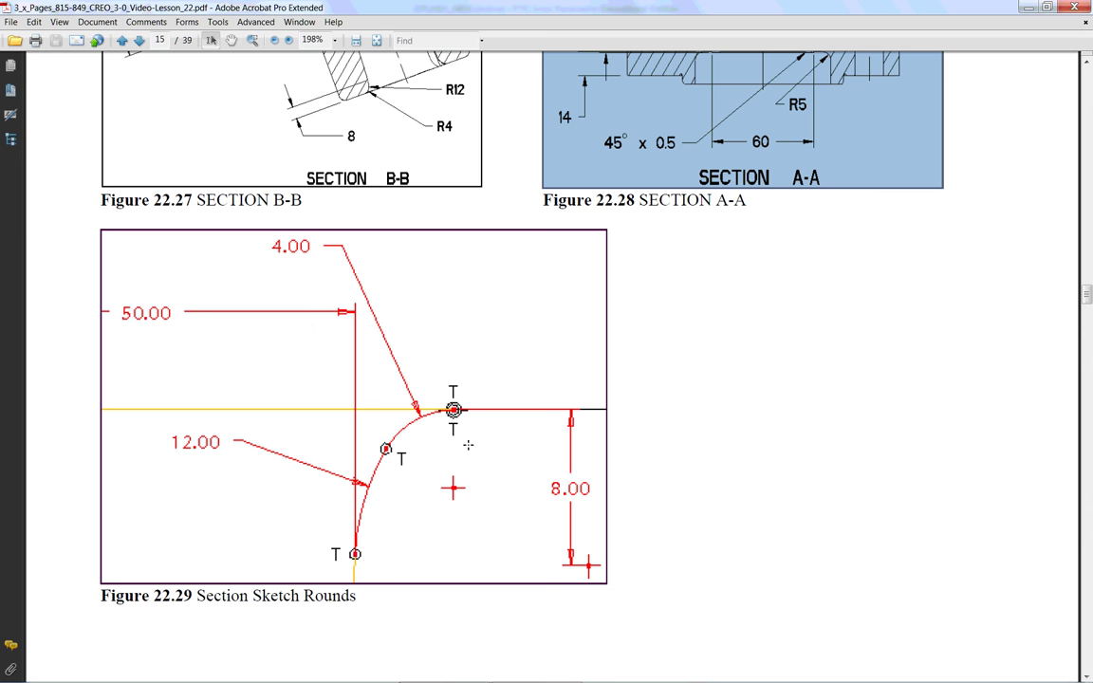
pyautogui.hotkey('alt', 'Tab')
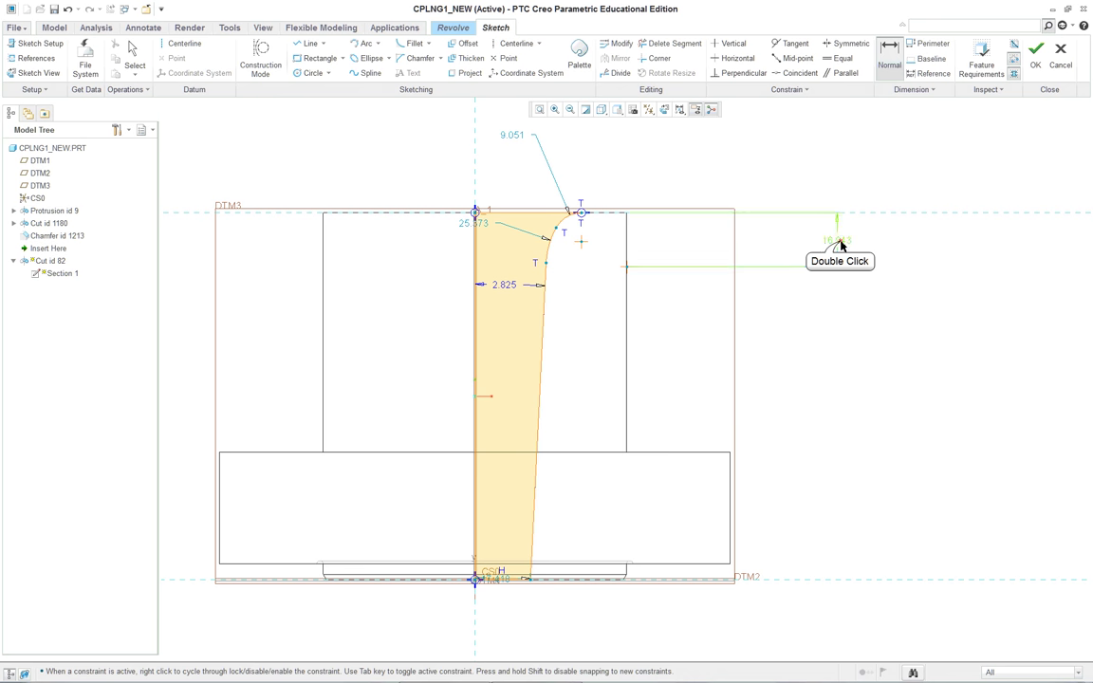
pyautogui.doubleClick(835, 241)
pyautogui.write('8')
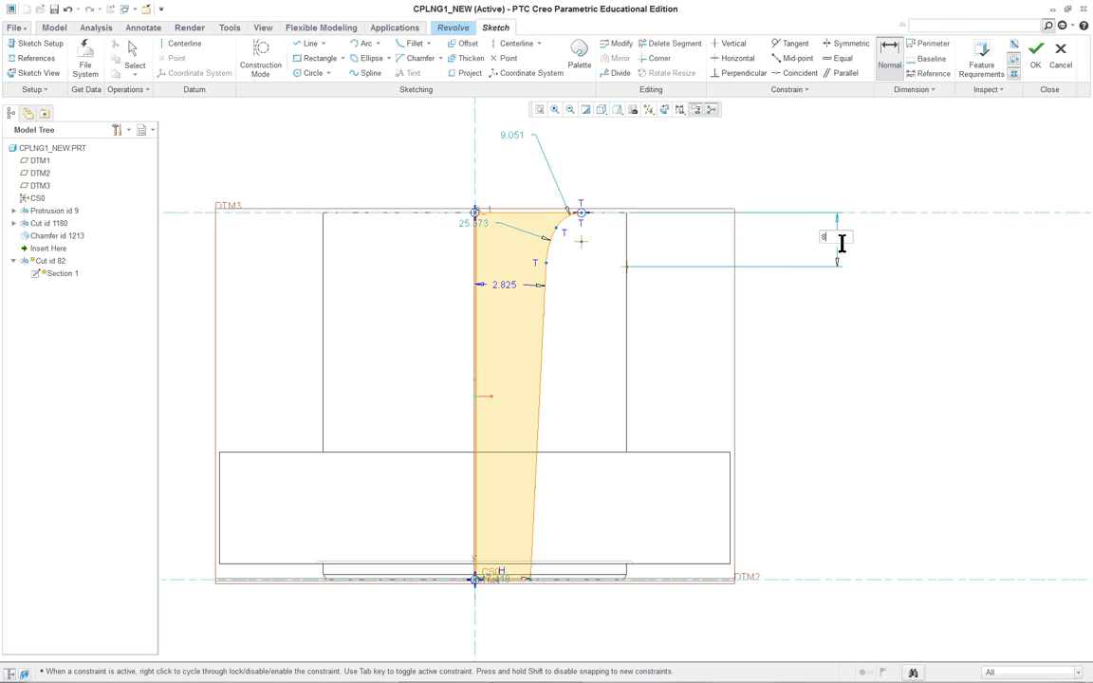
pyautogui.press('Return')
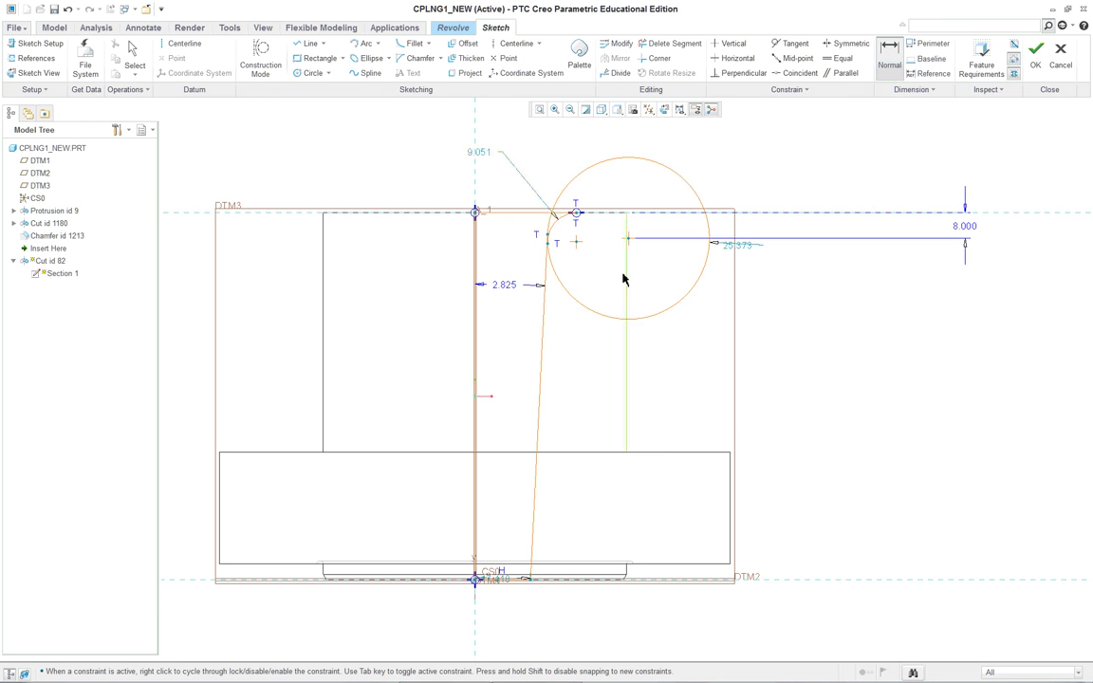
# Step: Set the fillet radius at the hub's end face to 4 and the tangent arc's radius to 12
pyautogui.doubleClick(482, 159)
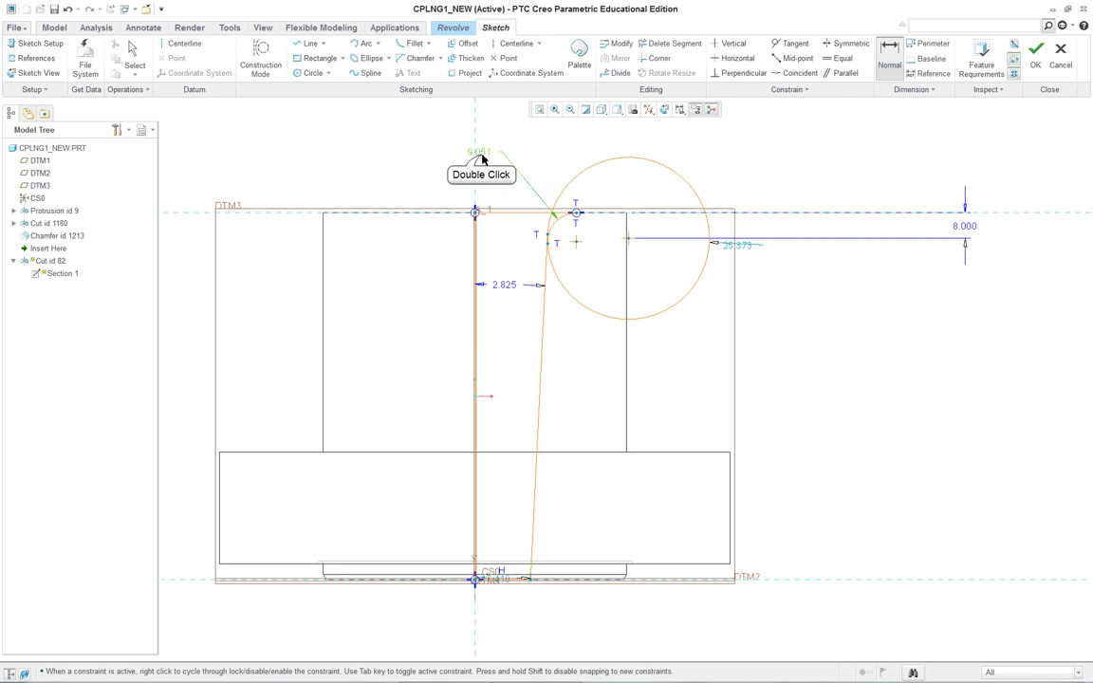
pyautogui.write('4')
pyautogui.press('Return')
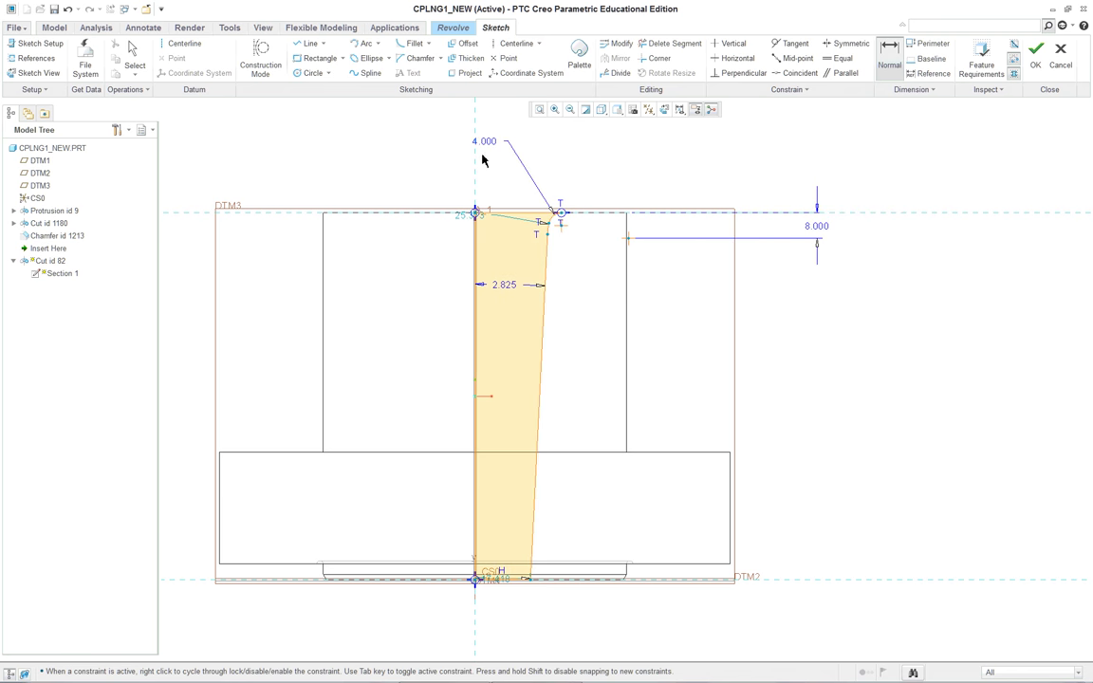
pyautogui.scroll(5, 531, 201)
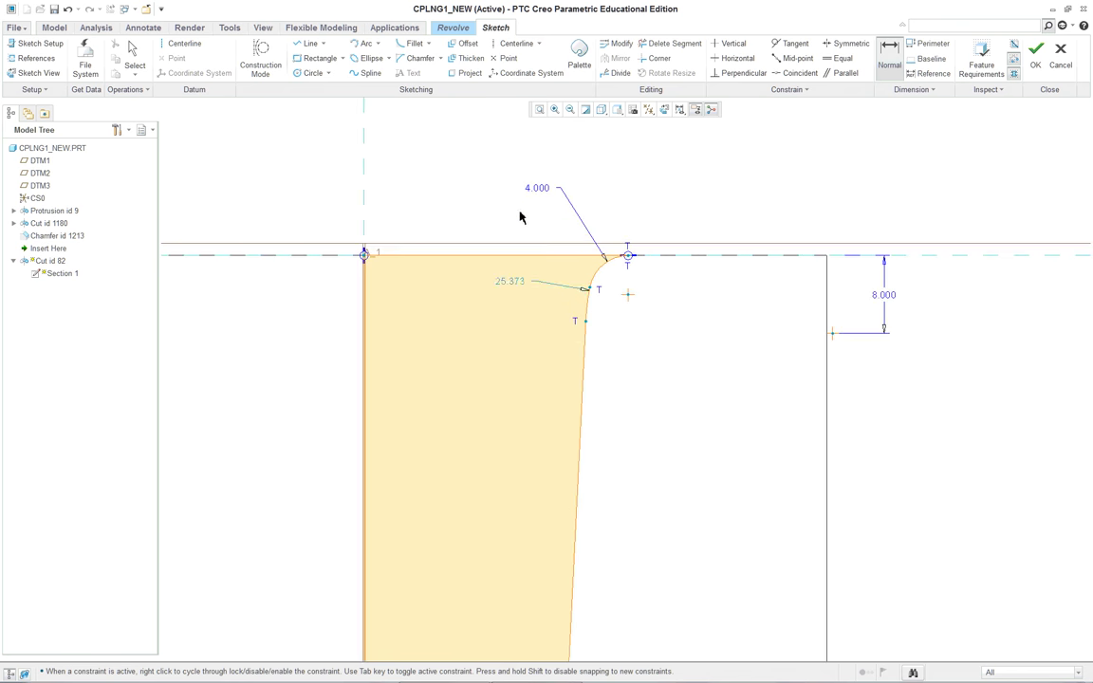
pyautogui.doubleClick(510, 283)
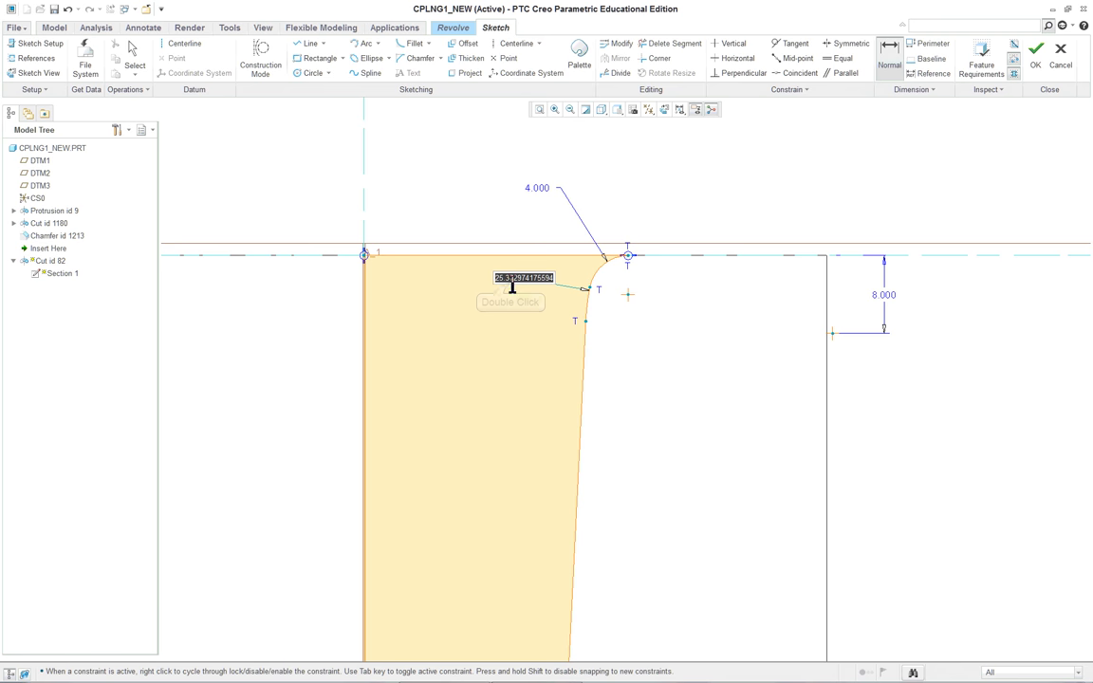
pyautogui.write('12')
pyautogui.press('Return')
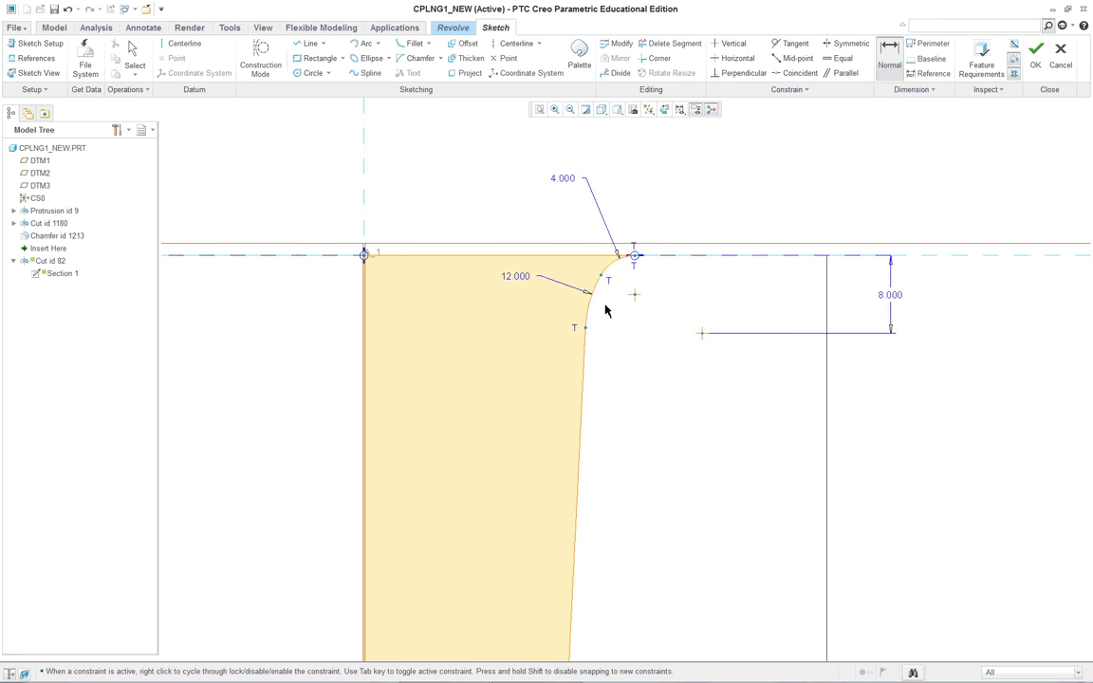
# Step: Try to add a diameter dimension about the axis to the point where the taper line meets the tangent arc
pyautogui.scroll(-2, 656, 377)
pyautogui.scroll(4, 658, 403)
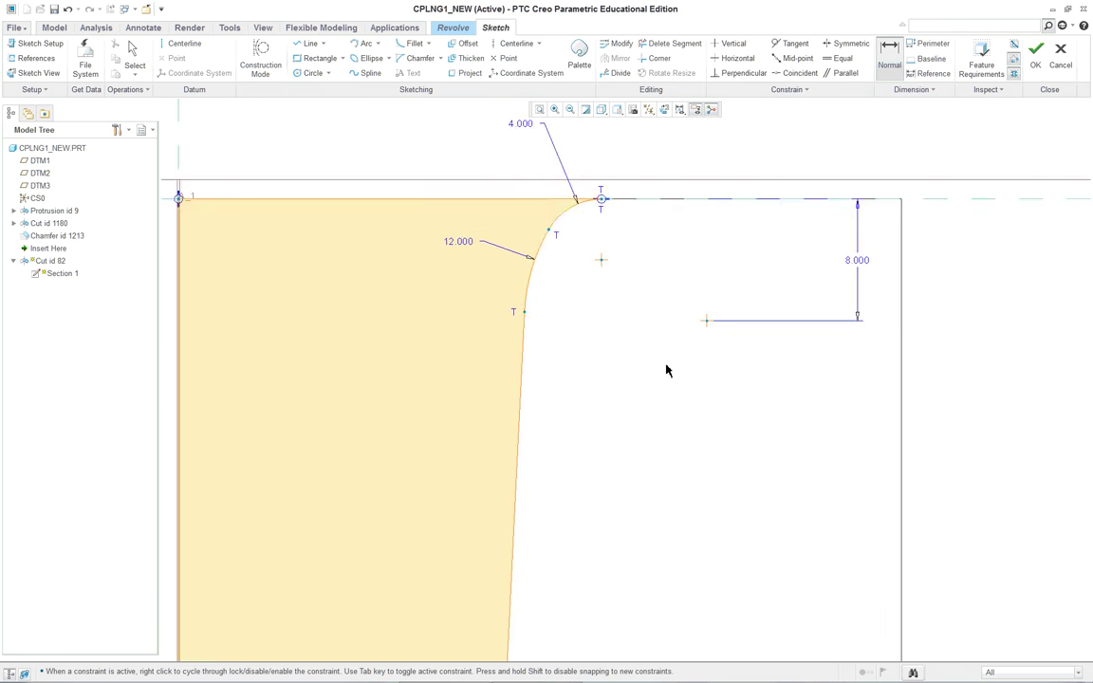
pyautogui.scroll(-3, 666, 371)
pyautogui.scroll(1, 662, 343)
pyautogui.scroll(1, 657, 339)
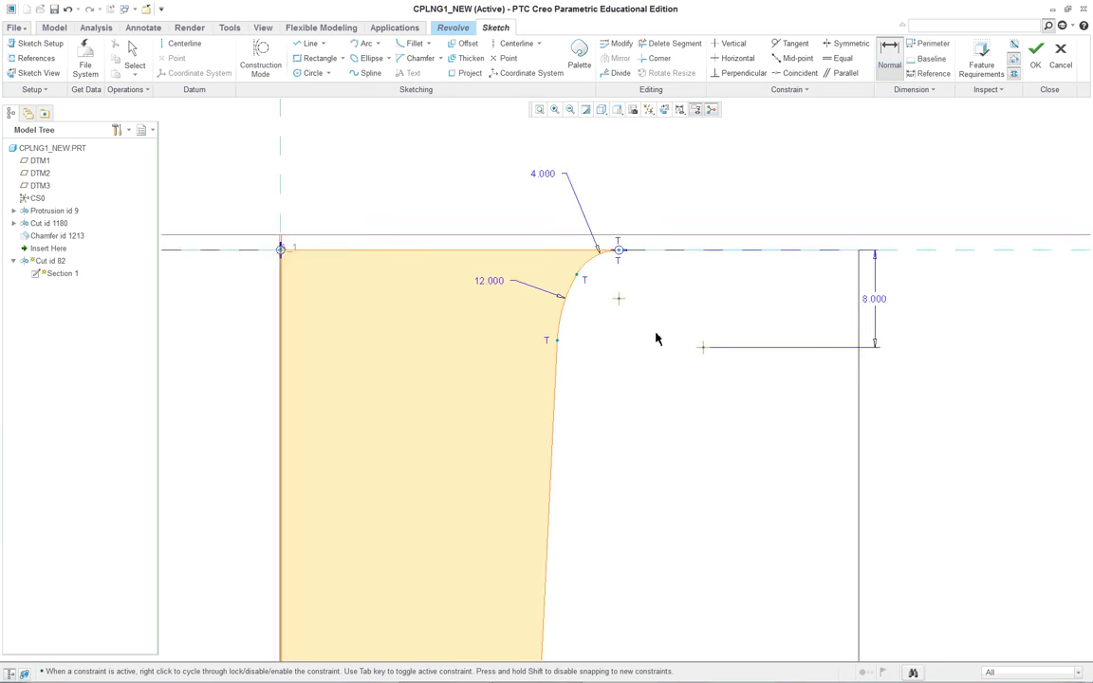
pyautogui.scroll(-5, 654, 339)
pyautogui.scroll(-3, 655, 338)
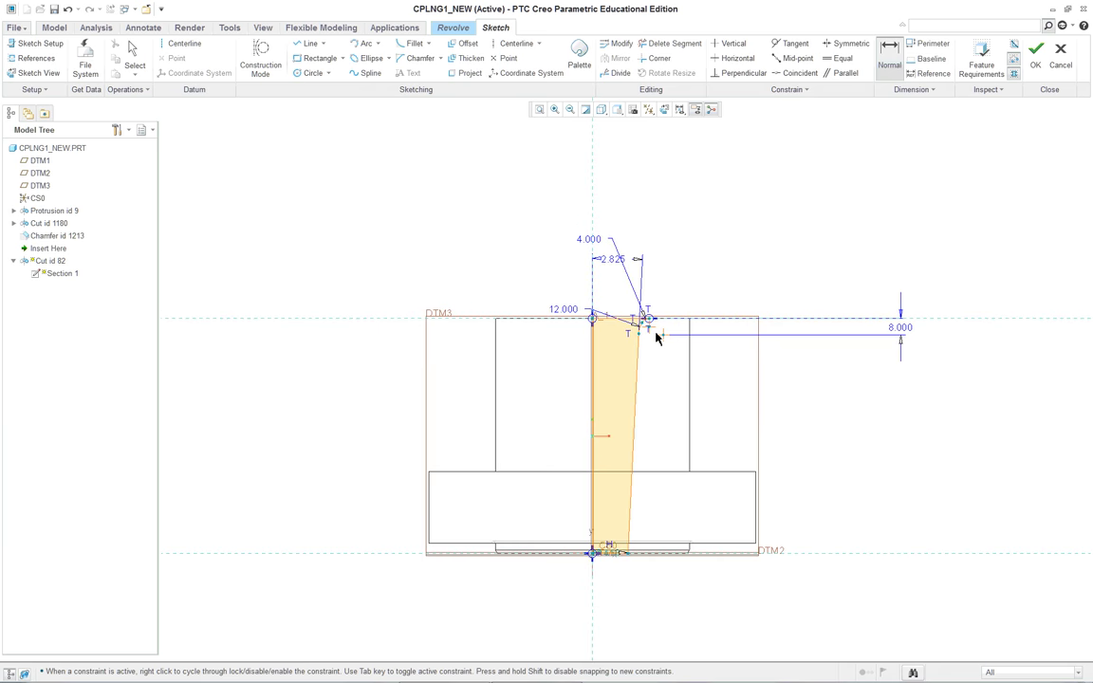
pyautogui.scroll(2, 655, 338)
pyautogui.click(648, 345)
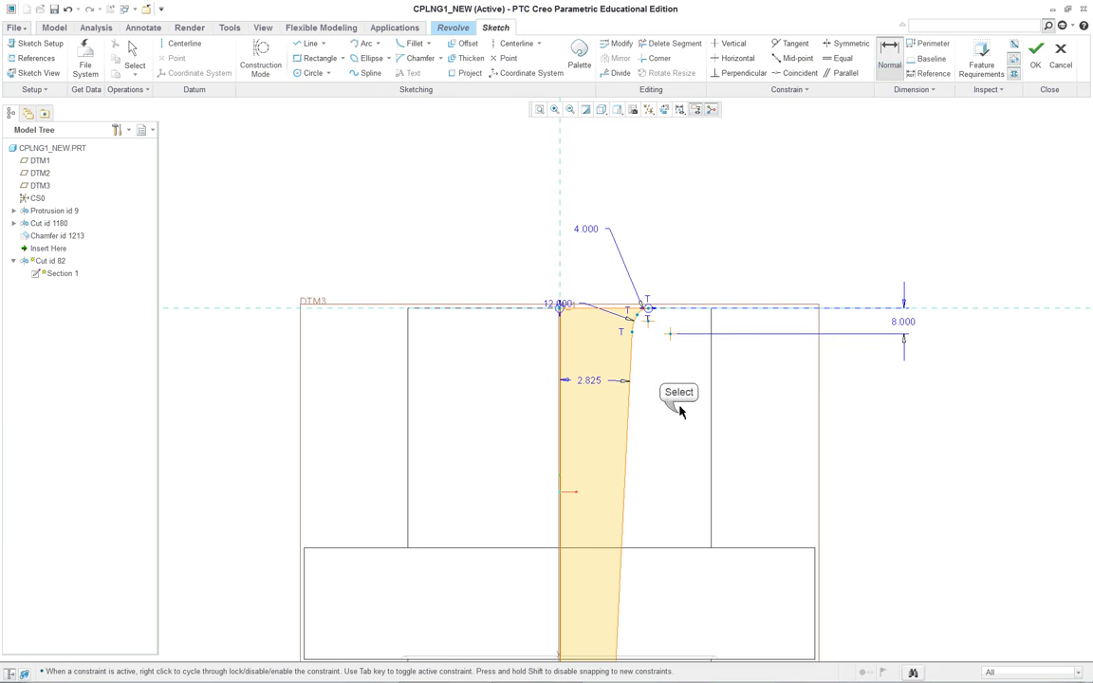
pyautogui.scroll(3, 650, 366)
pyautogui.rightClick(354, 159)
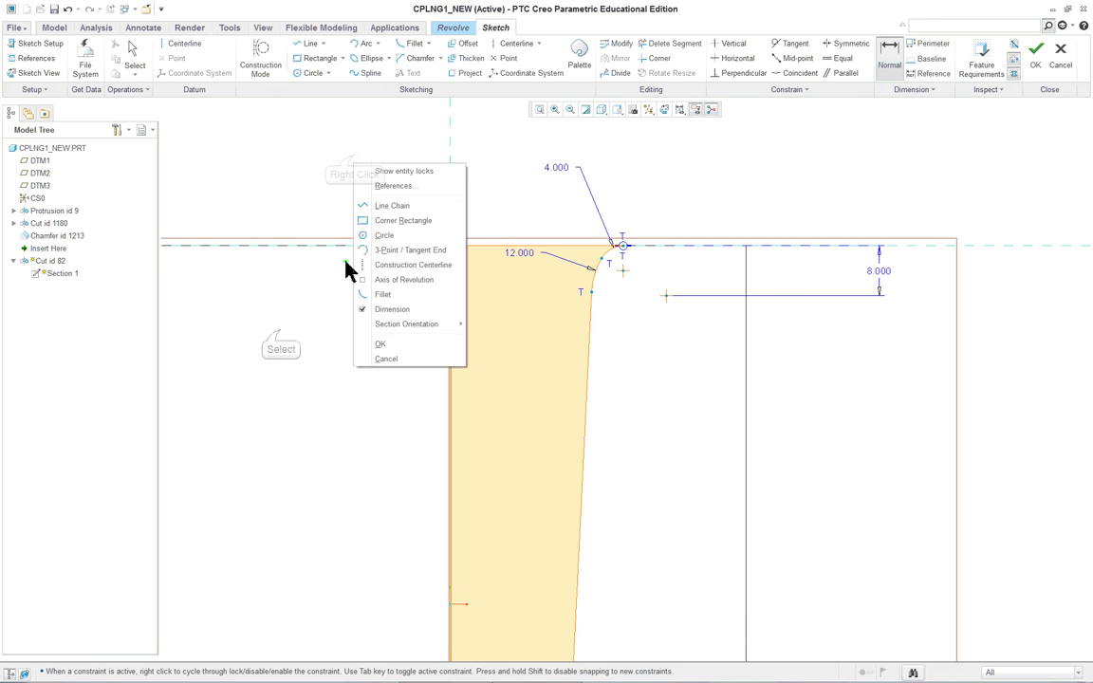
pyautogui.click(281, 334)
pyautogui.click(588, 296)
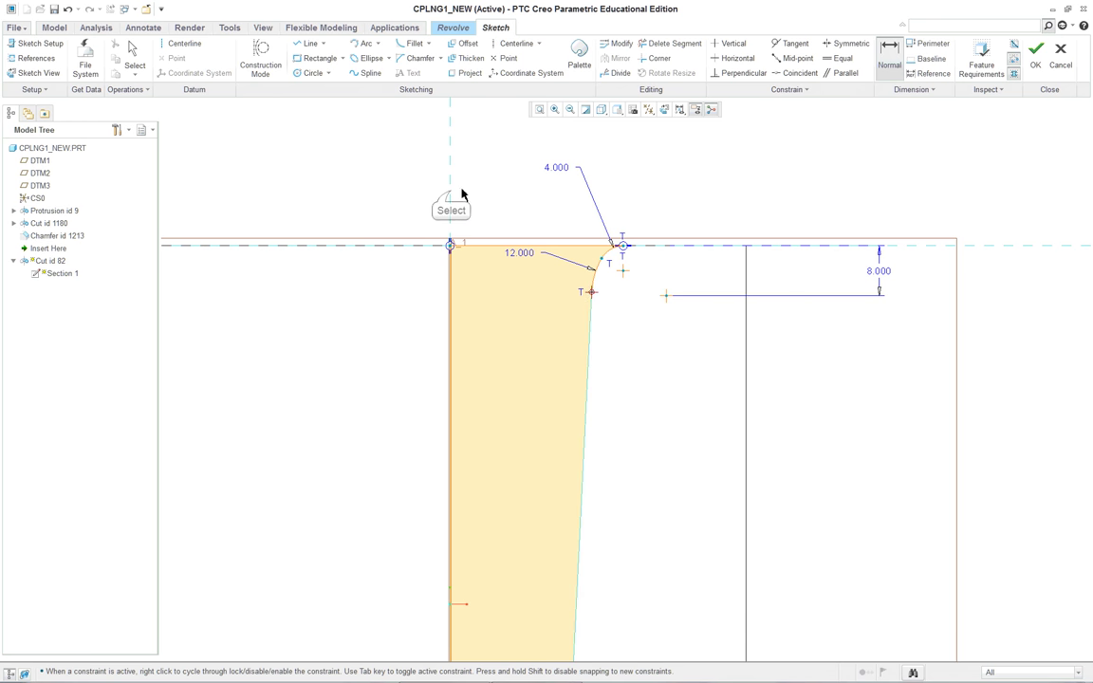
pyautogui.click(593, 298)
pyautogui.middleClick(383, 179)
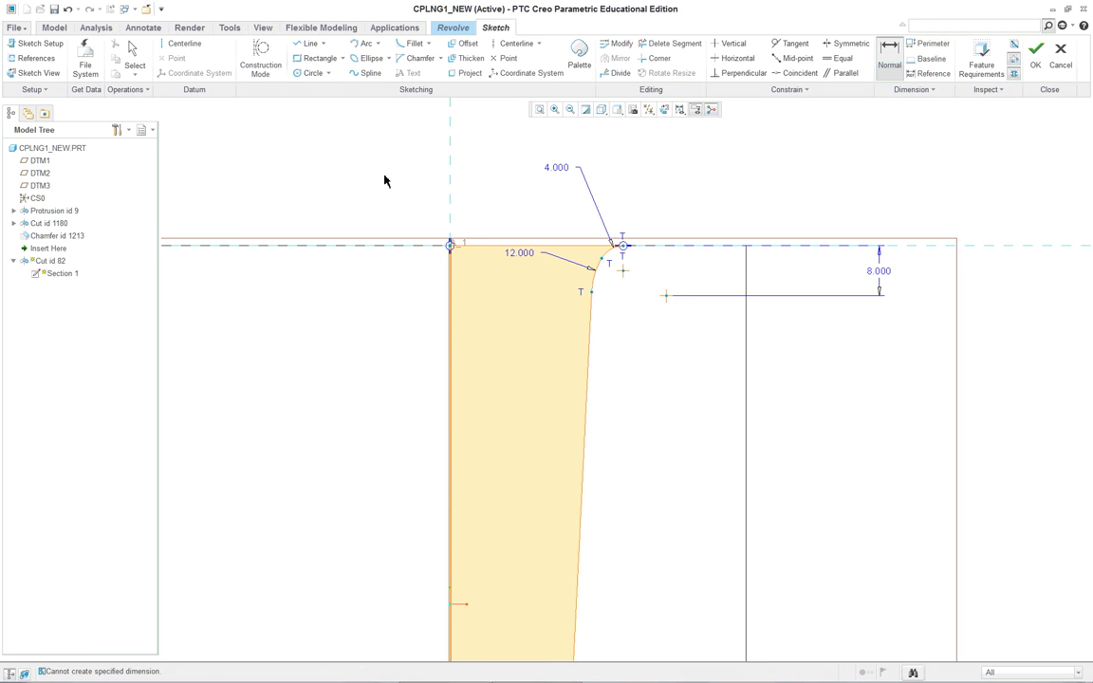
# Step: Add an axis of revolution to the section sketch along the vertical reference line on the bore's axis
pyautogui.scroll(-2, 653, 332)
pyautogui.rightClick(666, 432)
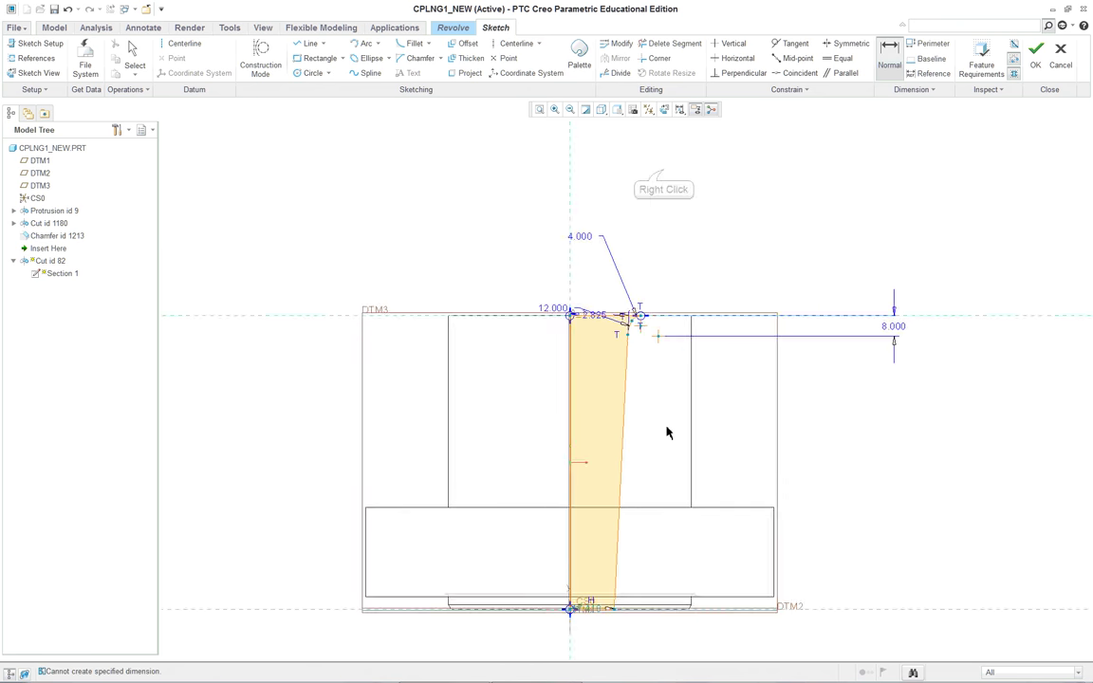
pyautogui.scroll(2, 666, 431)
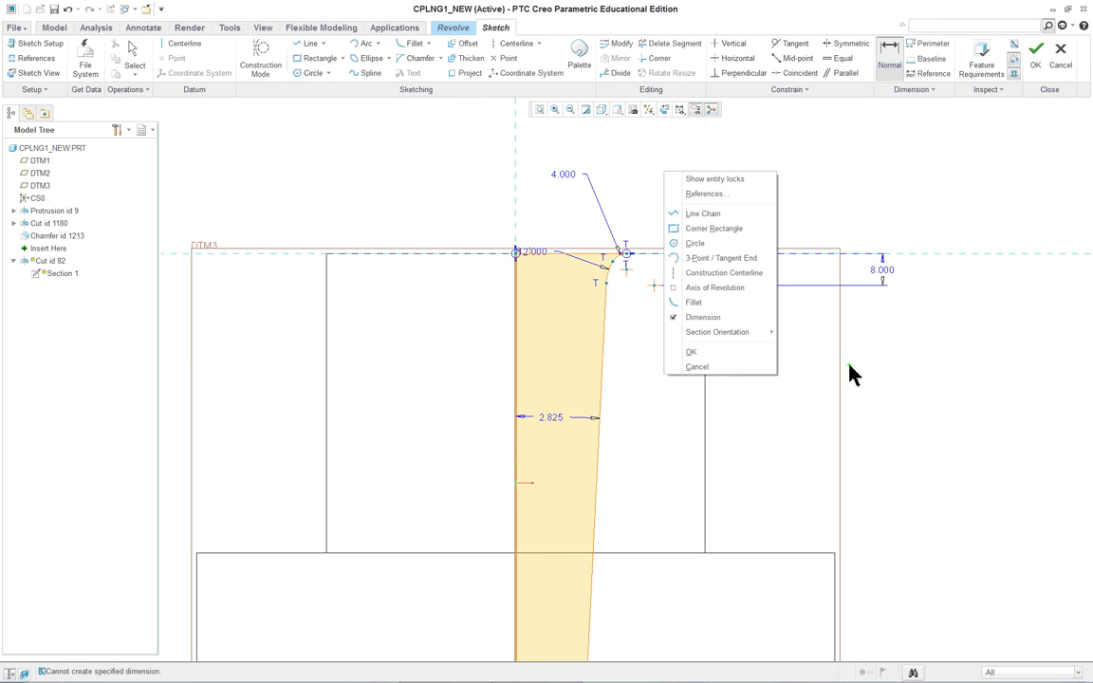
pyautogui.click(724, 287)
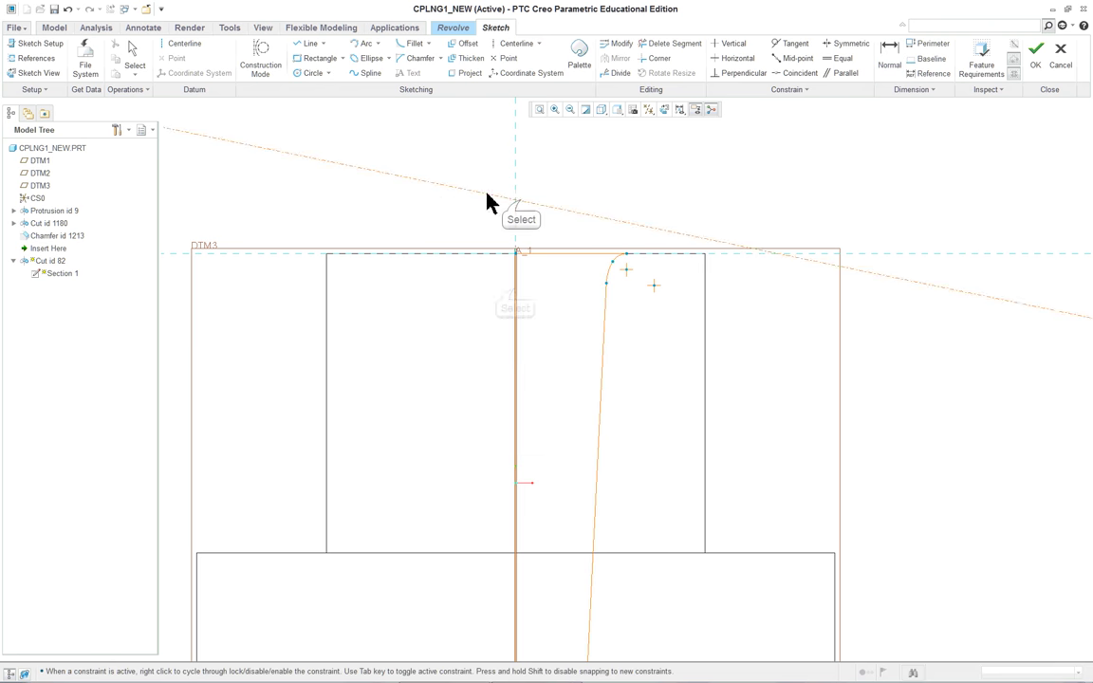
pyautogui.click(515, 293)
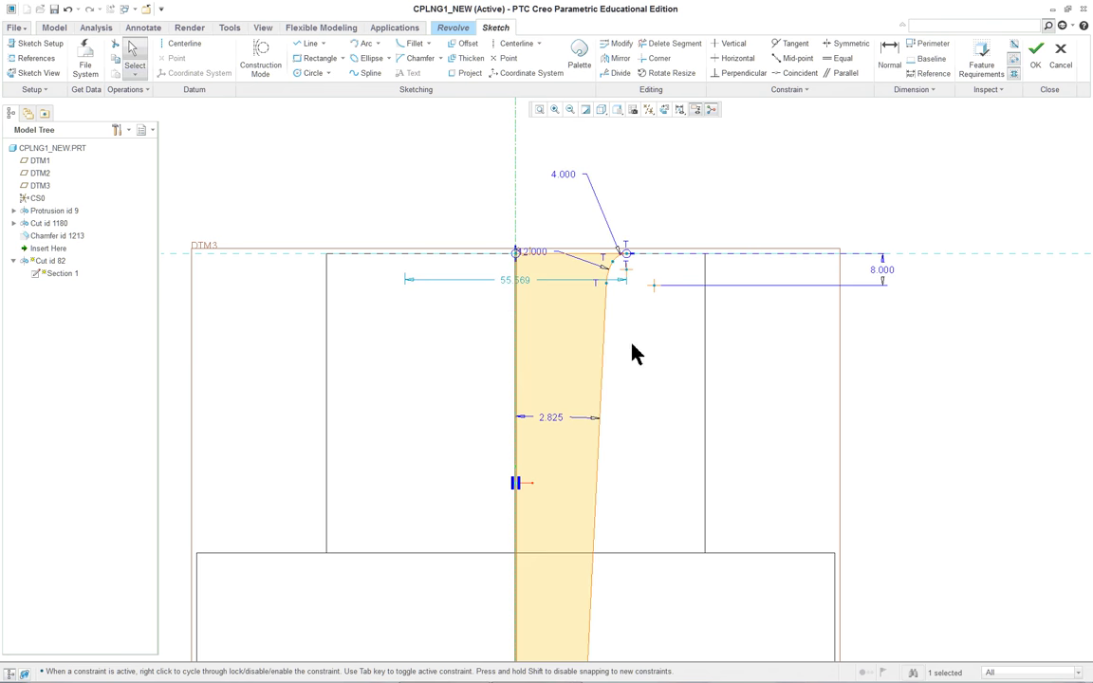
# Step: Add a diameter dimension about the axis to the point where the taper line meets the tangent arc and set it to 50
pyautogui.scroll(3, 627, 312)
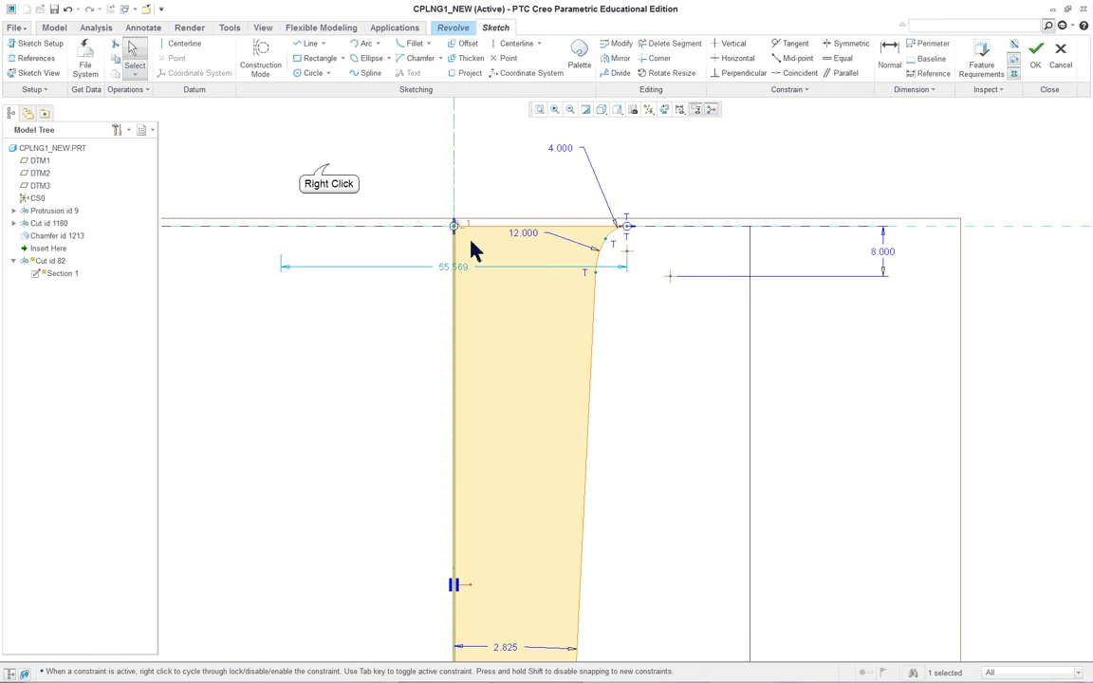
pyautogui.rightClick(330, 168)
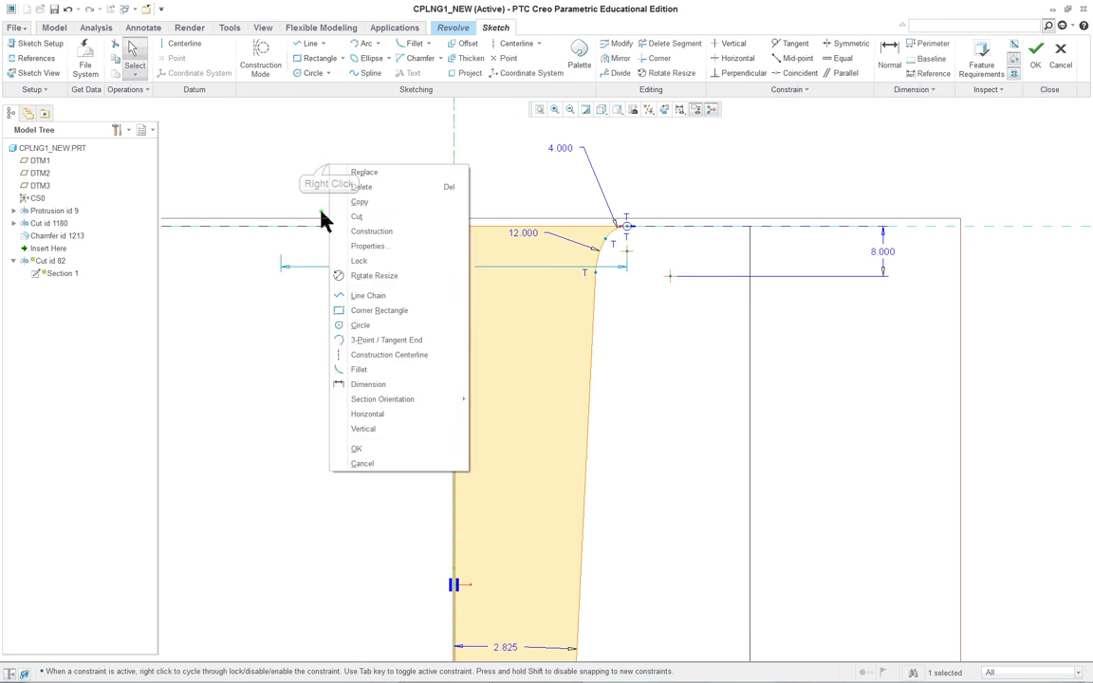
pyautogui.click(357, 385)
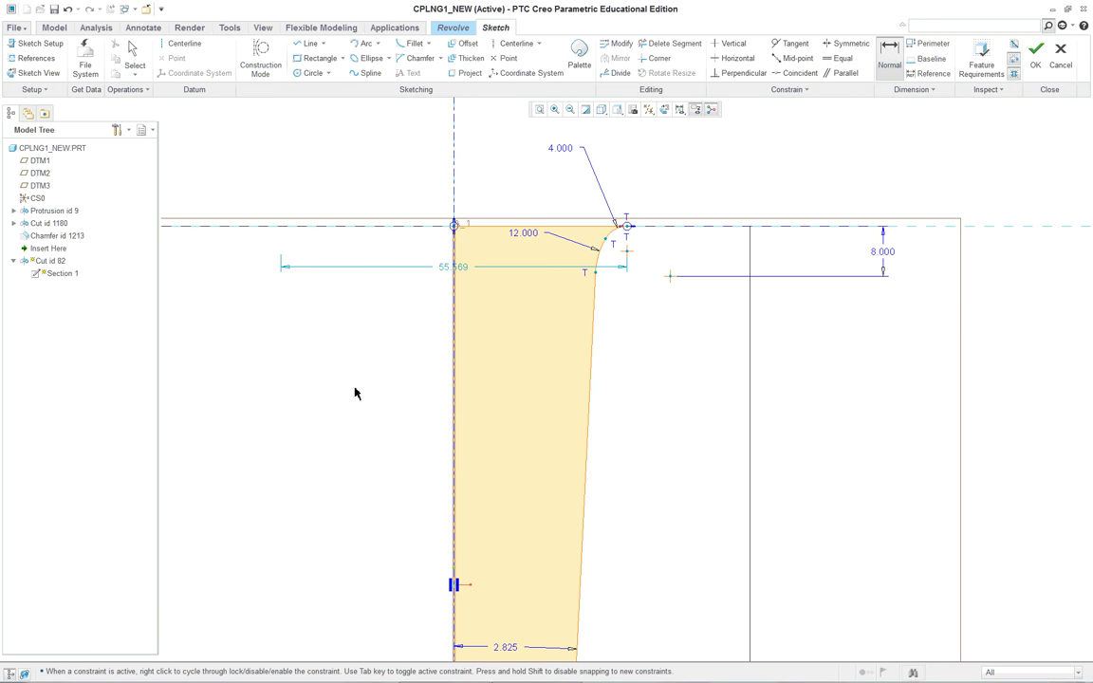
pyautogui.click(594, 274)
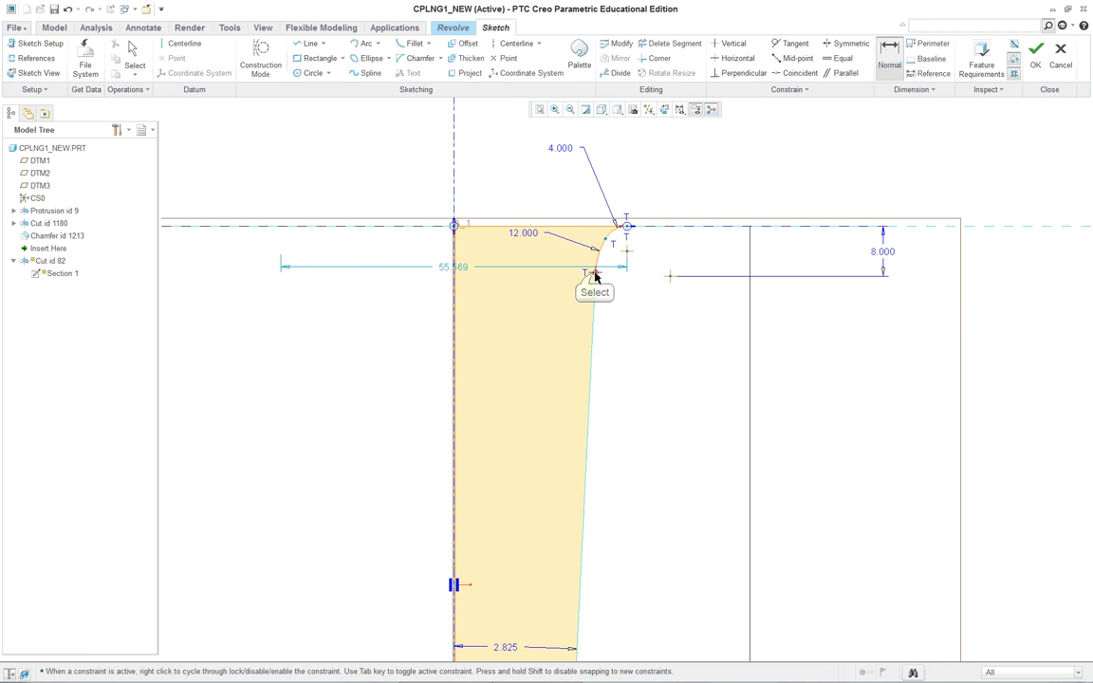
pyautogui.click(455, 205)
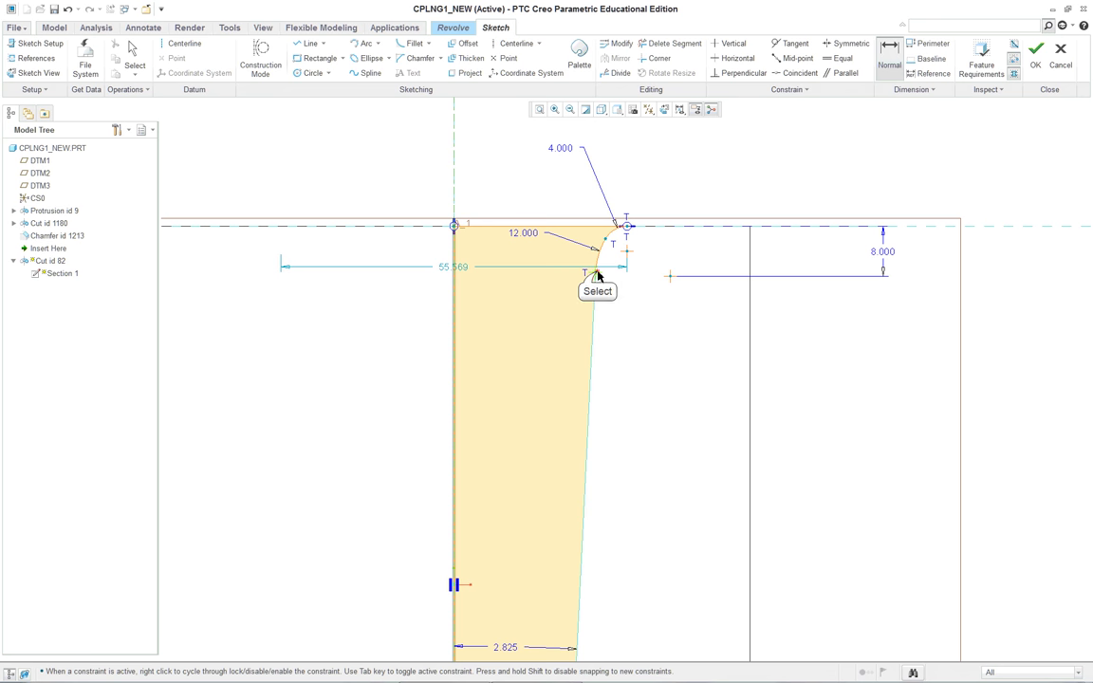
pyautogui.middleClick(428, 179)
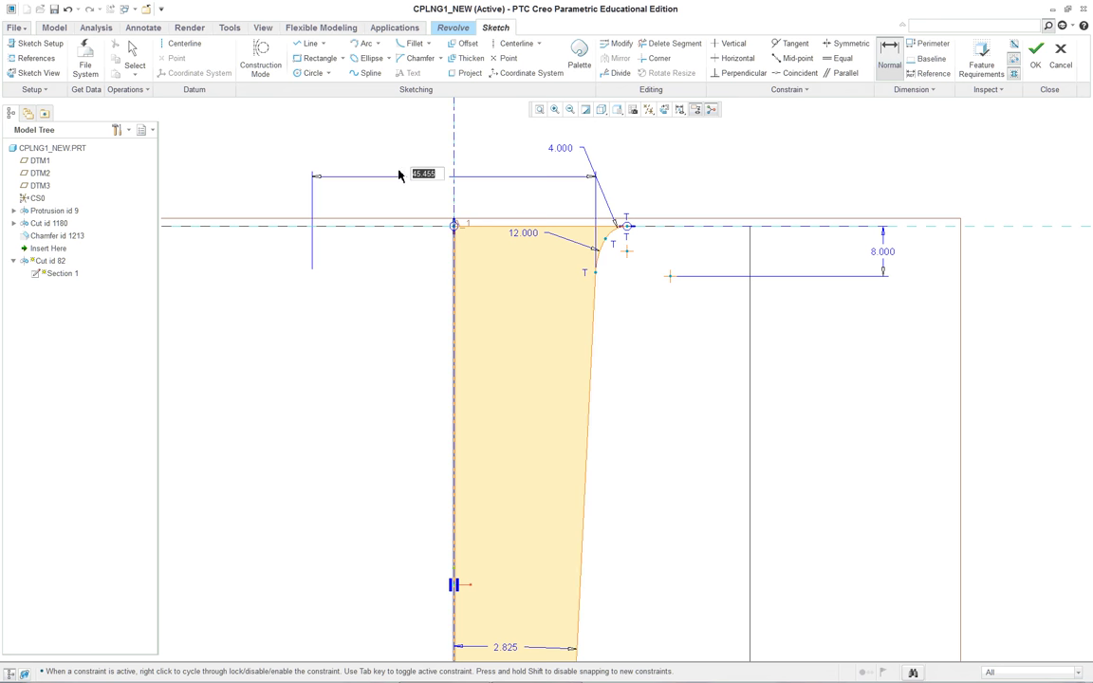
pyautogui.write('50')
pyautogui.press('Return')
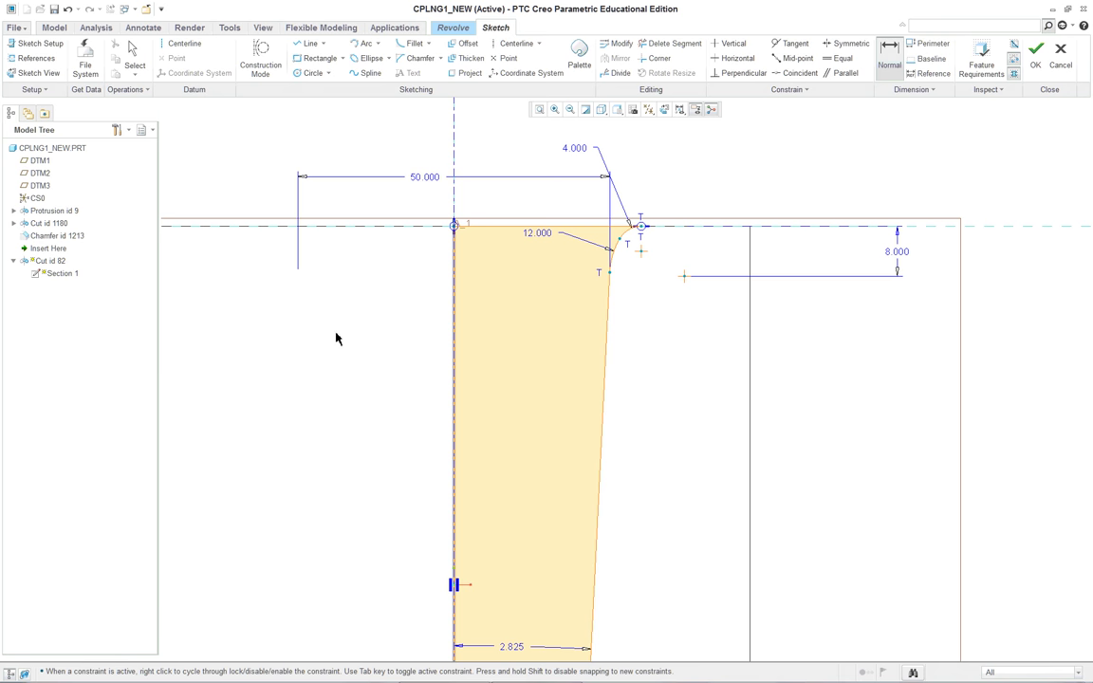
# Step: Consult the Taper figure and its note on the bore diameter in the lesson PDF in Adobe Acrobat, and return to the sketch
pyautogui.scroll(3, 377, 338)
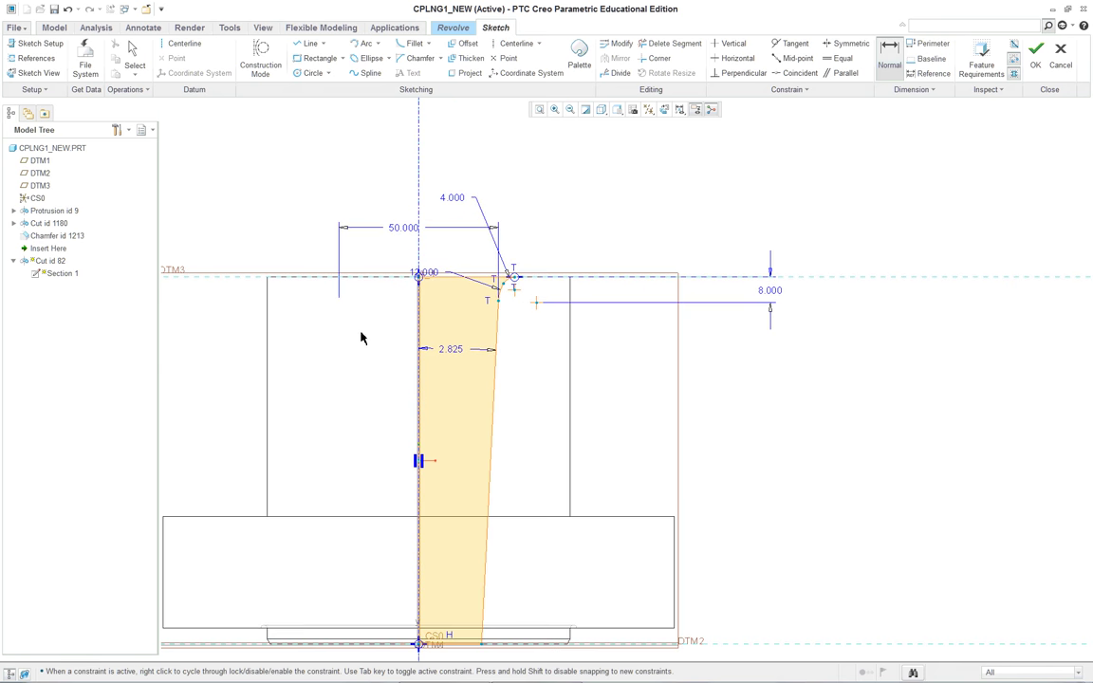
pyautogui.scroll(-3, 310, 364)
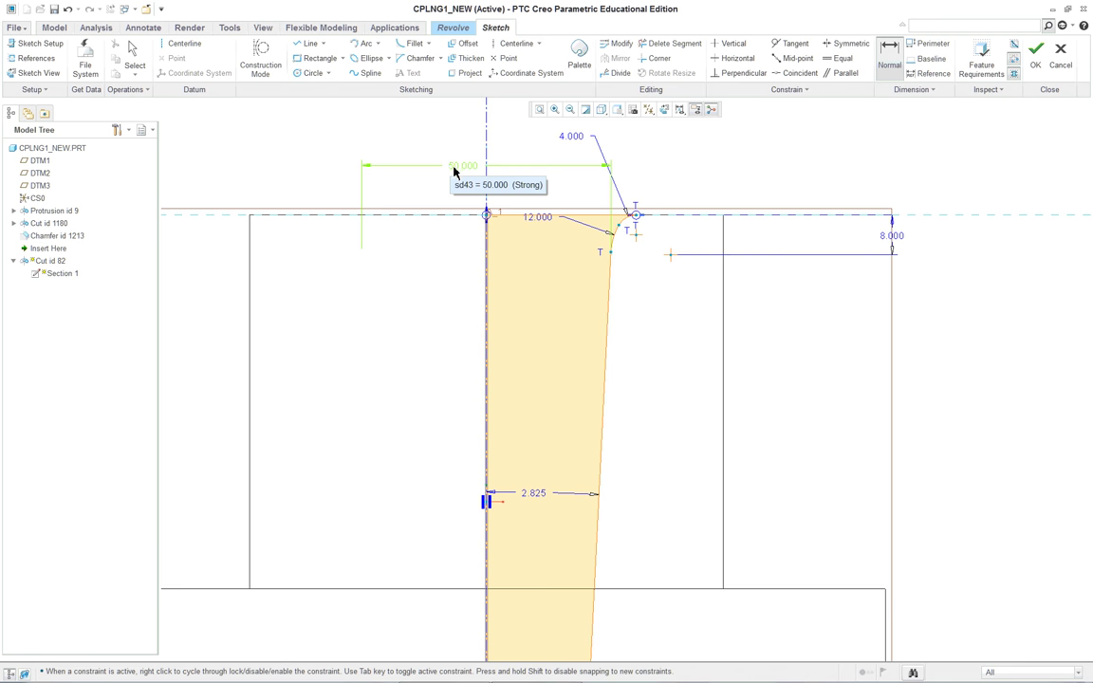
pyautogui.scroll(-2, 628, 332)
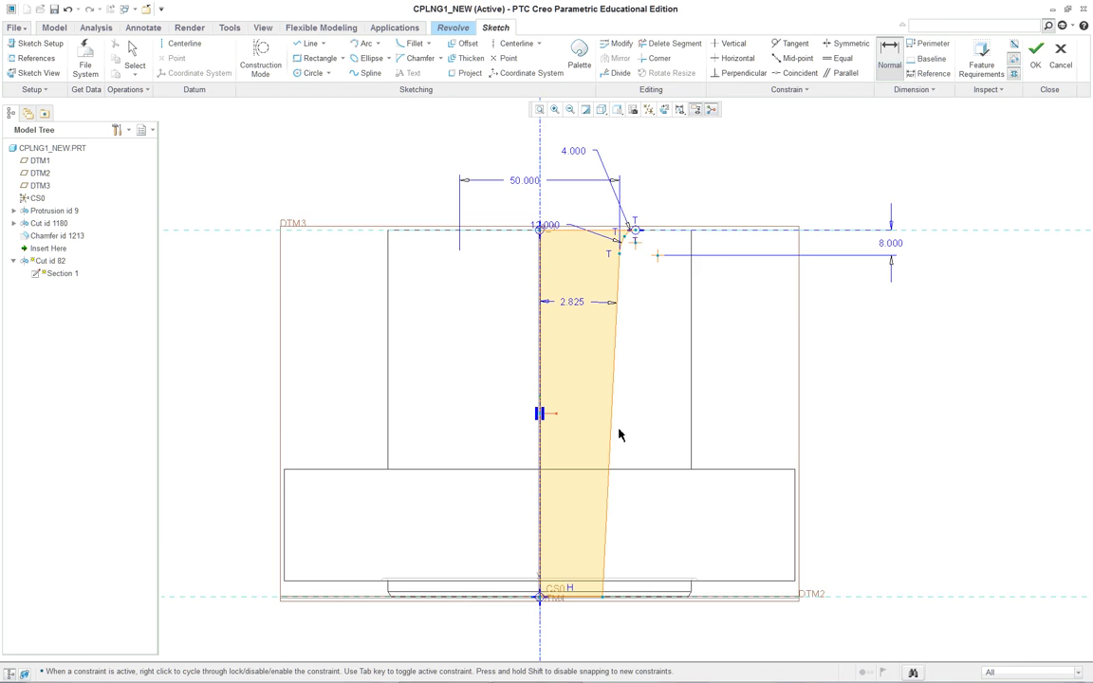
pyautogui.scroll(1, 588, 619)
pyautogui.scroll(-2, 585, 610)
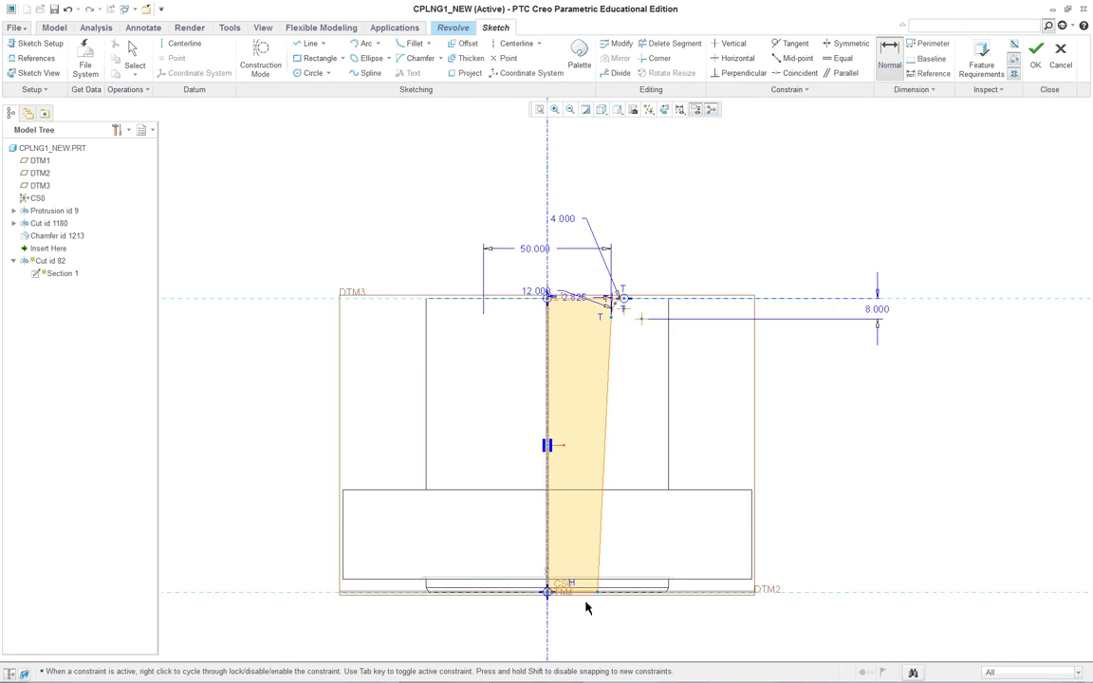
pyautogui.hotkey('alt', 'Tab')
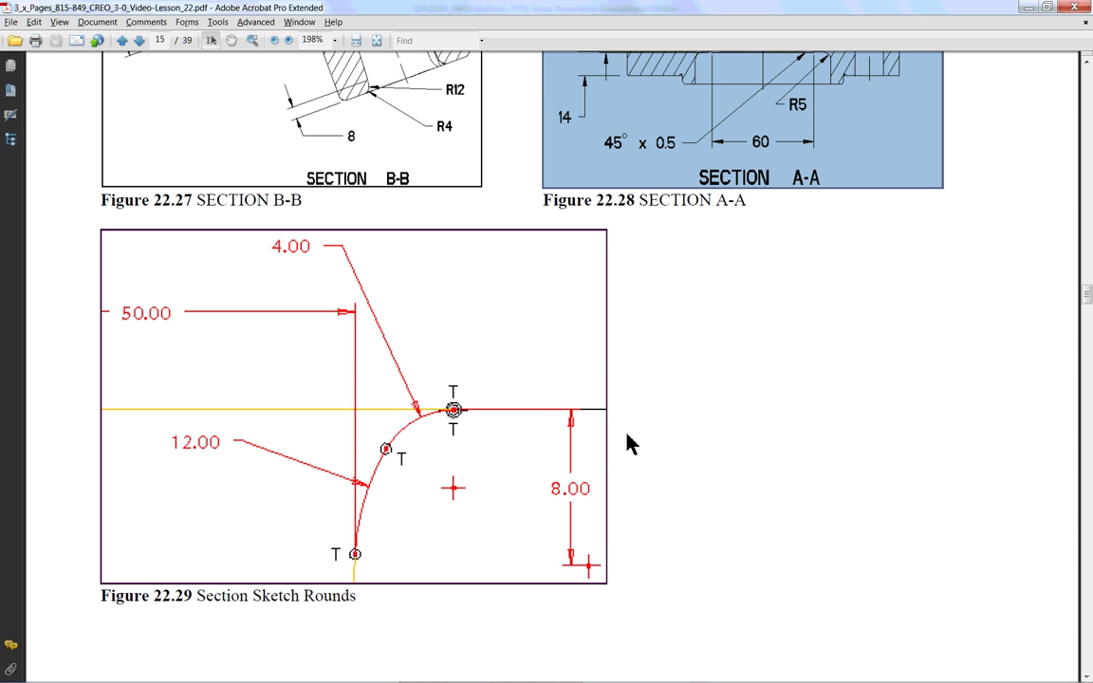
pyautogui.scroll(-5, 632, 439)
pyautogui.scroll(-10, 617, 447)
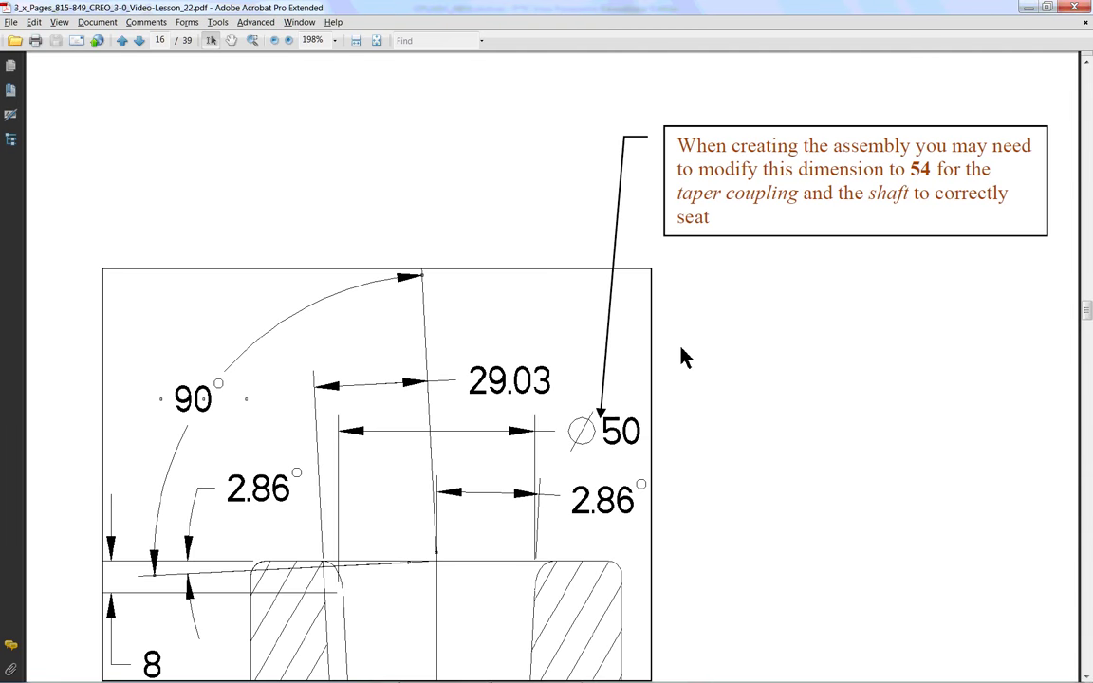
pyautogui.scroll(-1, 664, 377)
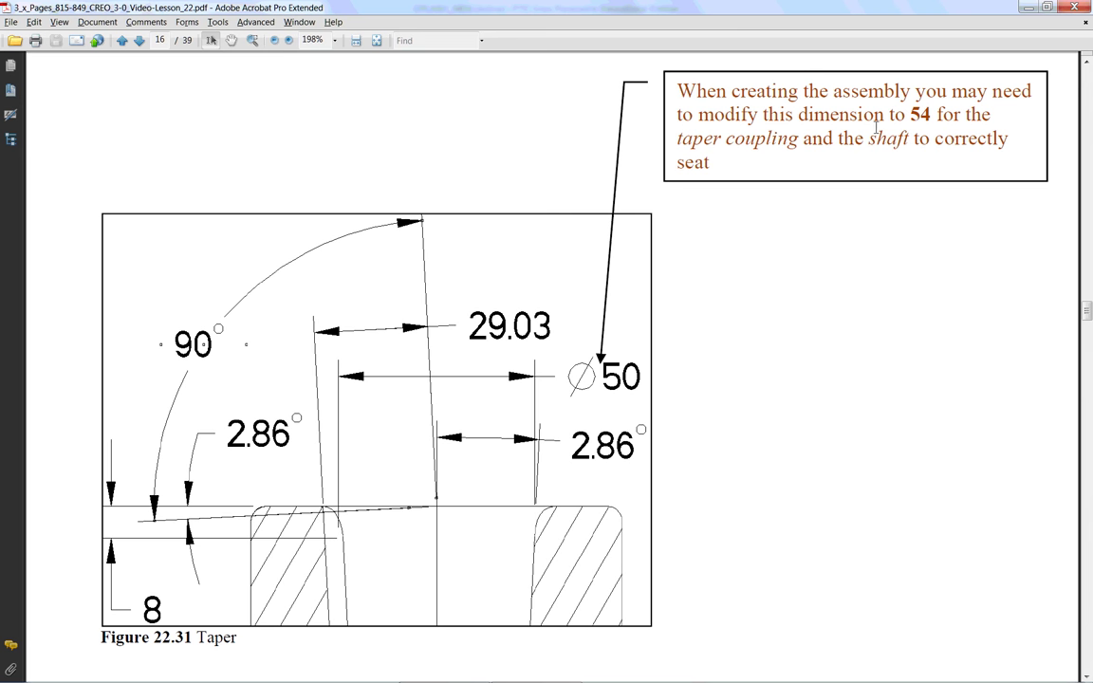
pyautogui.doubleClick(921, 115)
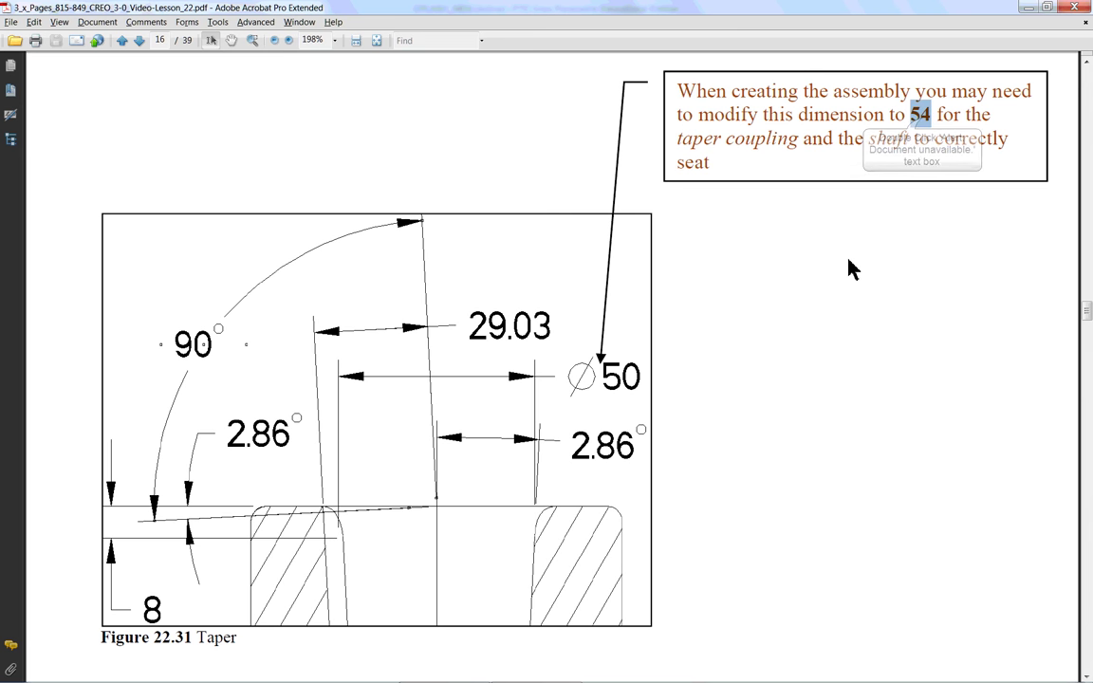
pyautogui.click(787, 309)
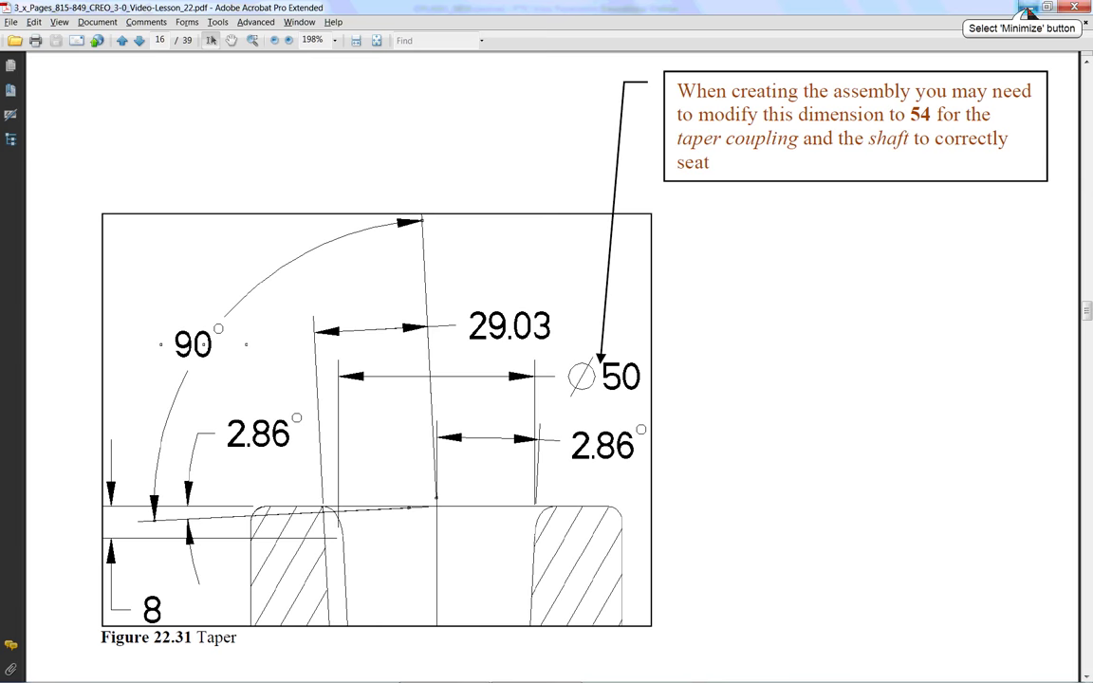
pyautogui.click(1031, 9)
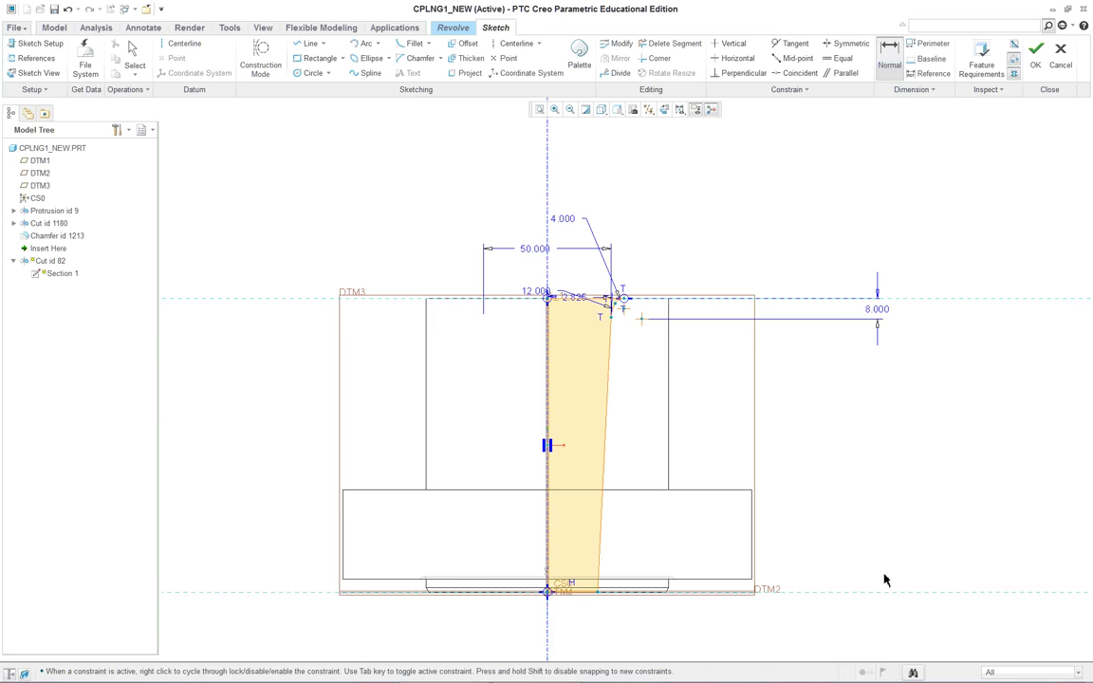
# Step: Examine the dimensioned bore section at its rounded mouth and along the taper to its lower end
pyautogui.scroll(1, 883, 580)
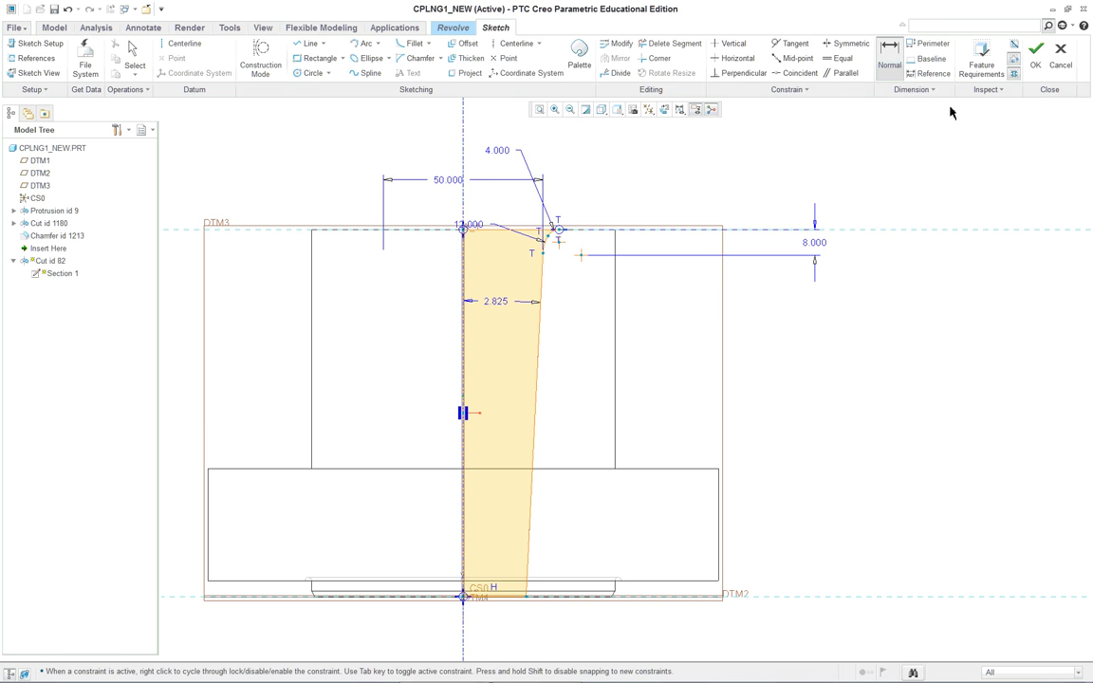
pyautogui.scroll(4, 499, 198)
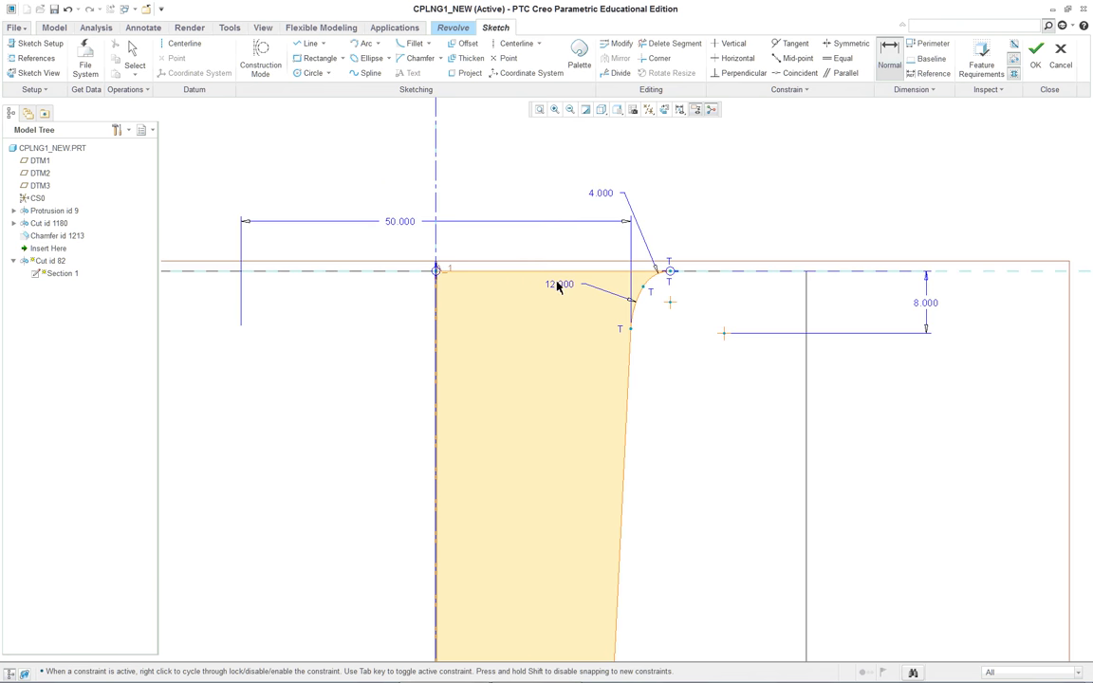
pyautogui.scroll(-6, 642, 459)
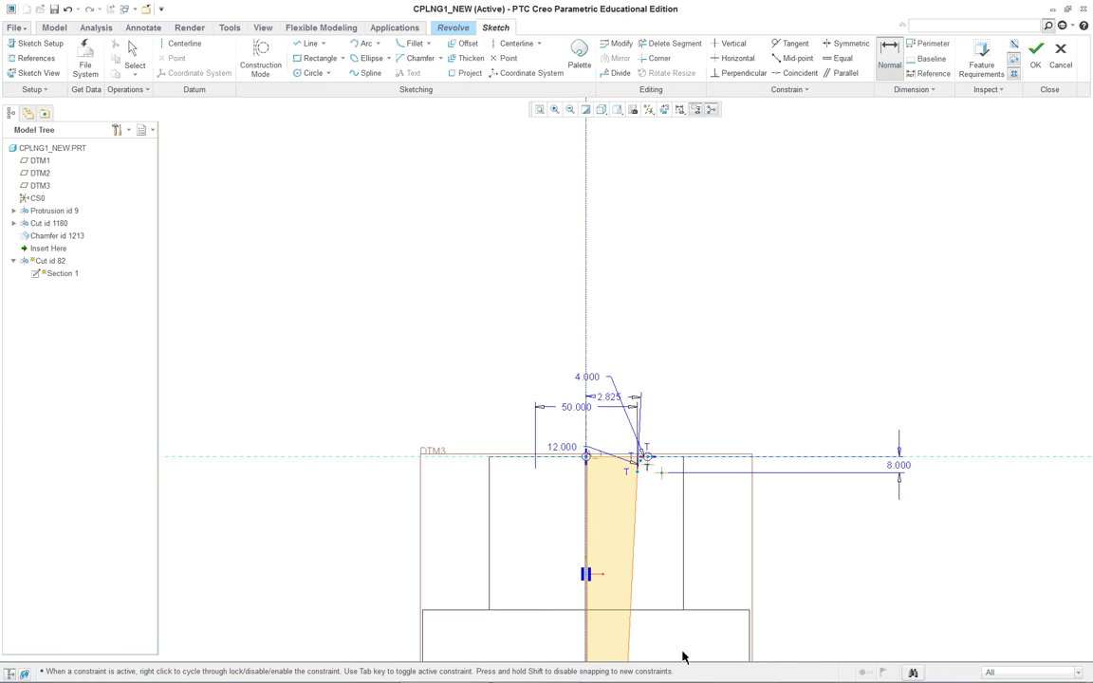
pyautogui.keyDown('shift'); pyautogui.moveTo(640, 589); pyautogui.dragTo(605, 424, button='middle'); pyautogui.keyUp('shift')
pyautogui.scroll(4, 577, 520)
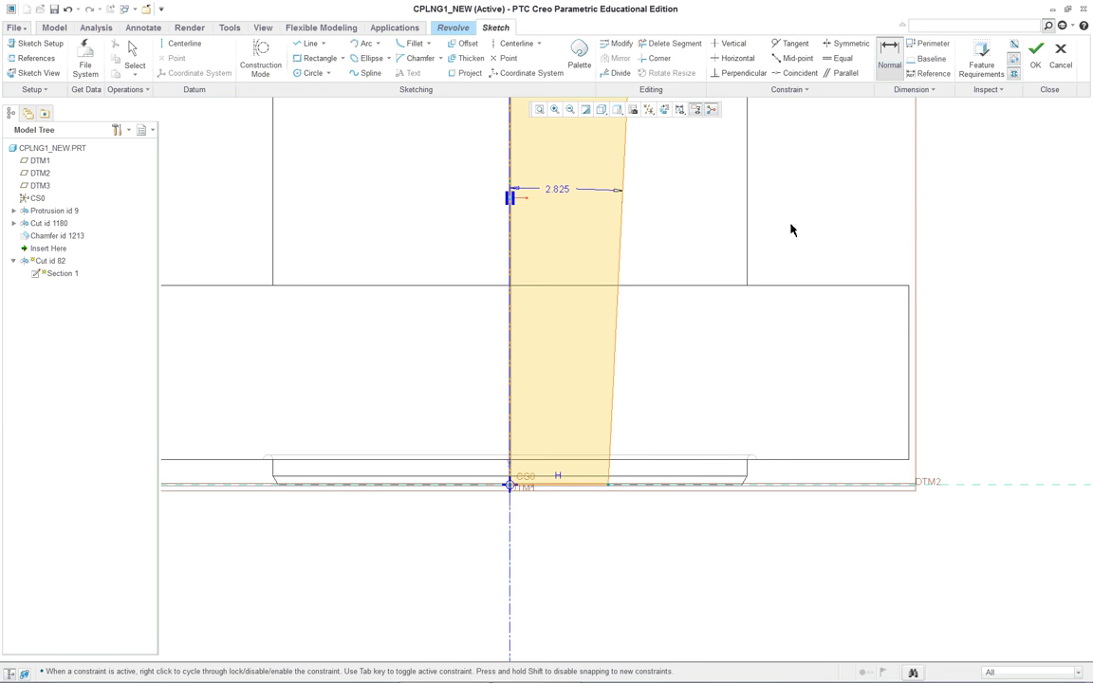
pyautogui.scroll(-2, 773, 233)
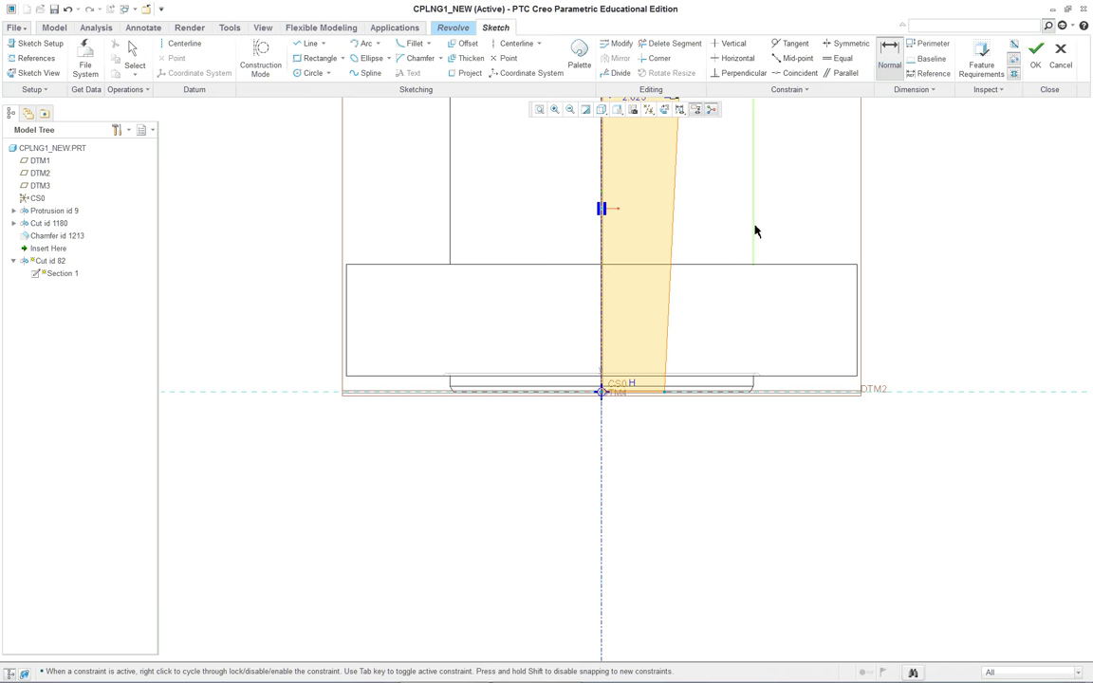
pyautogui.moveTo(751, 230)
pyautogui.keyDown('shift'); pyautogui.mouseDown(button='middle')
pyautogui.moveTo(681, 384)
pyautogui.moveTo(697, 381)
pyautogui.mouseUp(button='middle'); pyautogui.keyUp('shift')
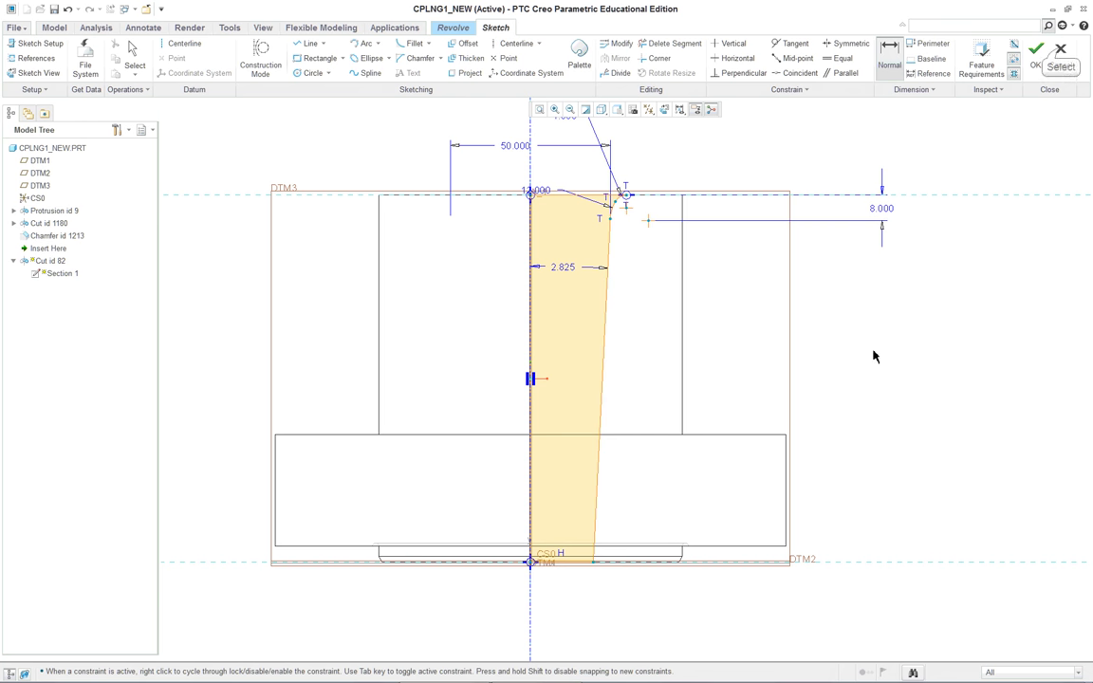
# Step: Quit the section sketch without saving its modifications and complete the revolved cut with its original section
pyautogui.click(1059, 58)
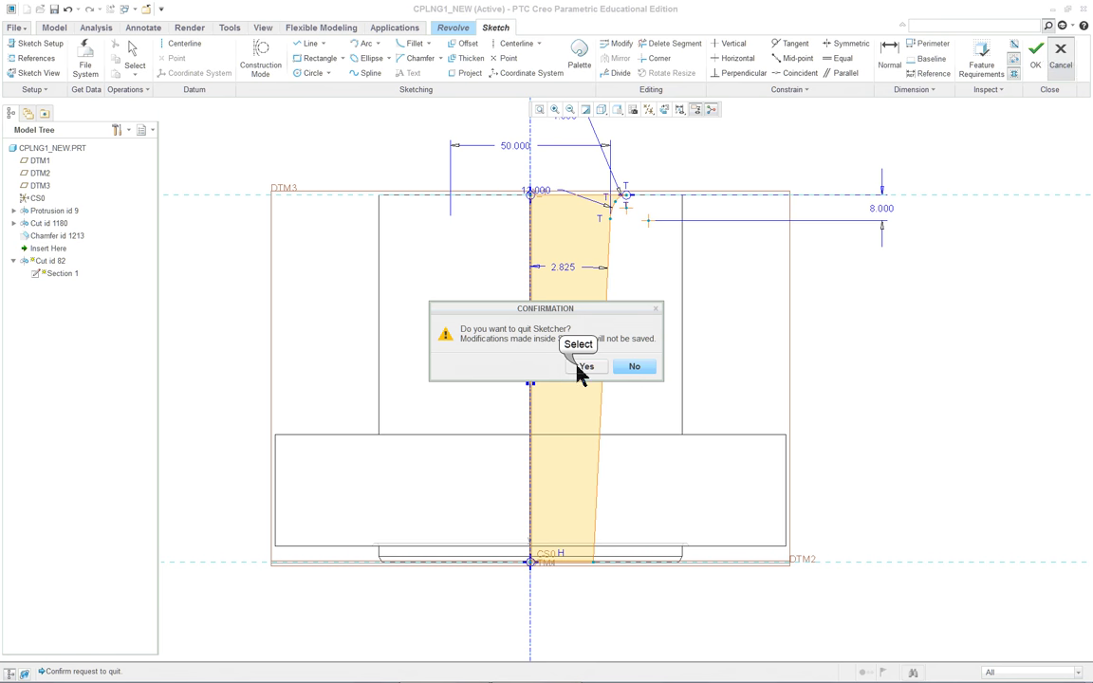
pyautogui.click(580, 368)
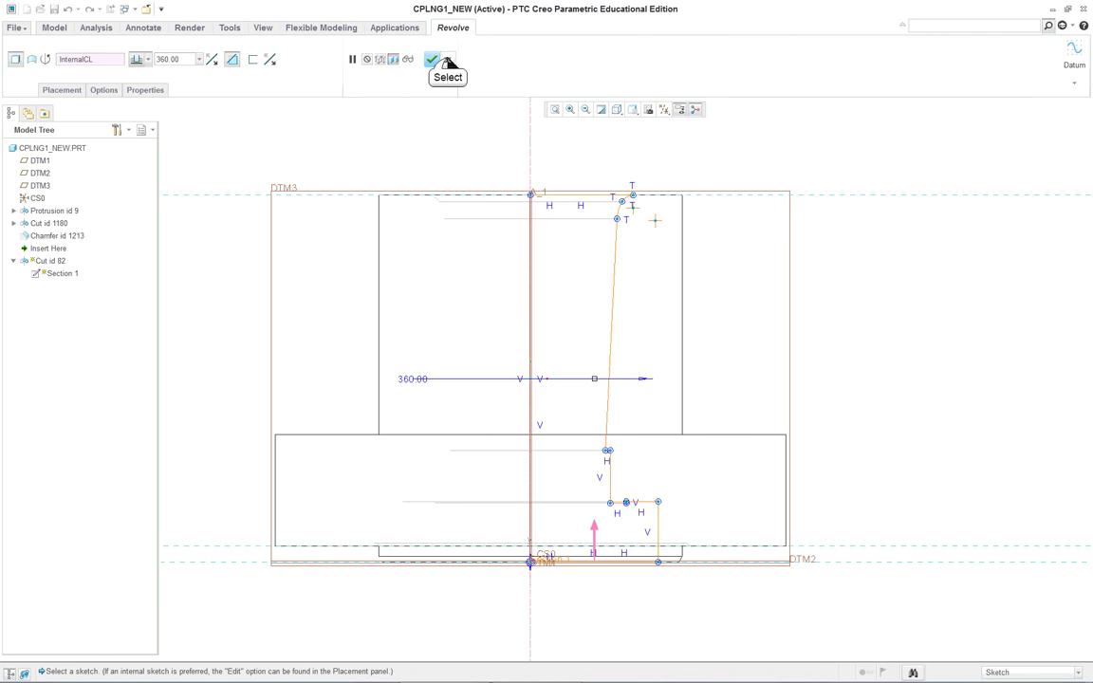
pyautogui.click(433, 60)
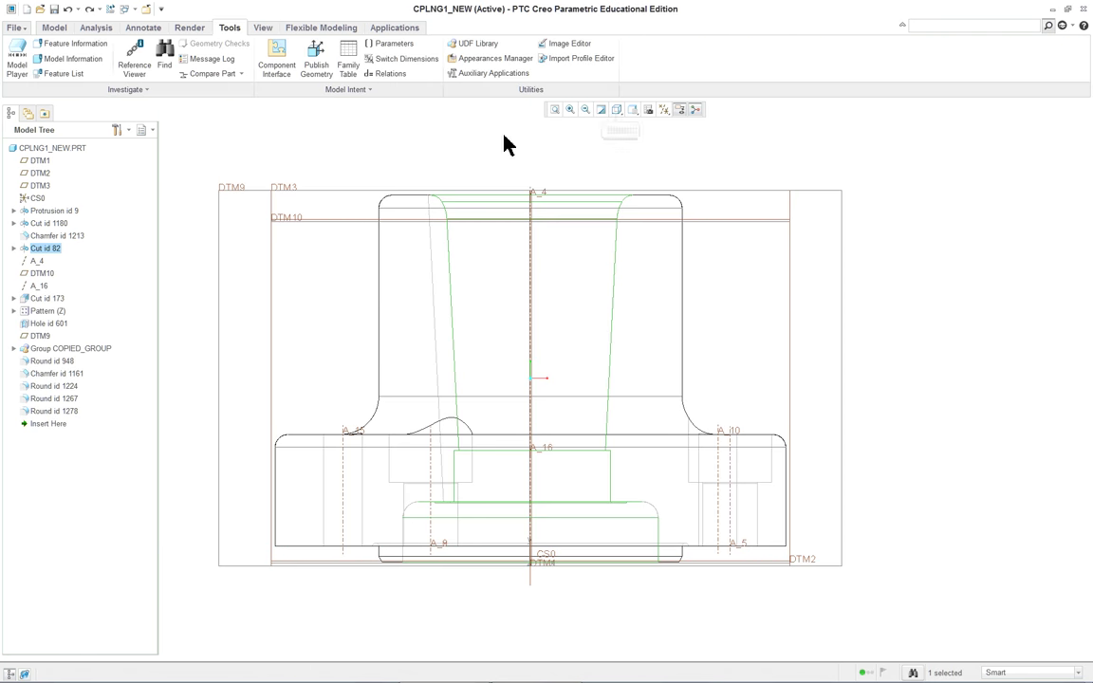
# Step: Display the model shaded with edges in its default orientation and clear the selection
pyautogui.click(617, 110)
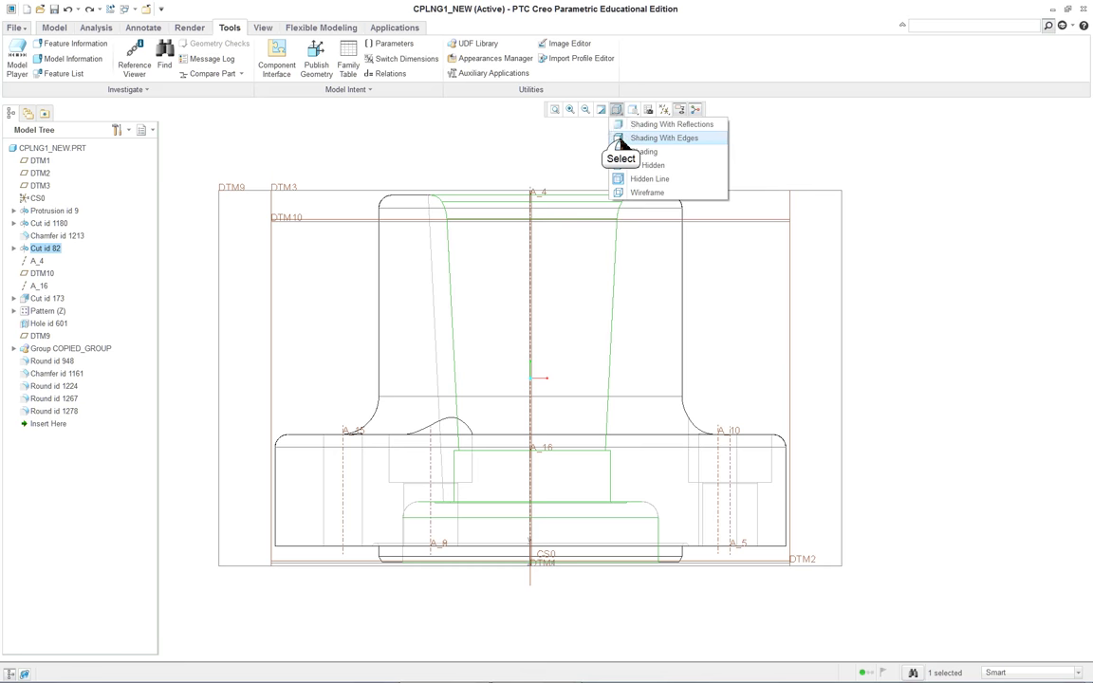
pyautogui.click(621, 138)
pyautogui.hotkey('ctrl', 'd')
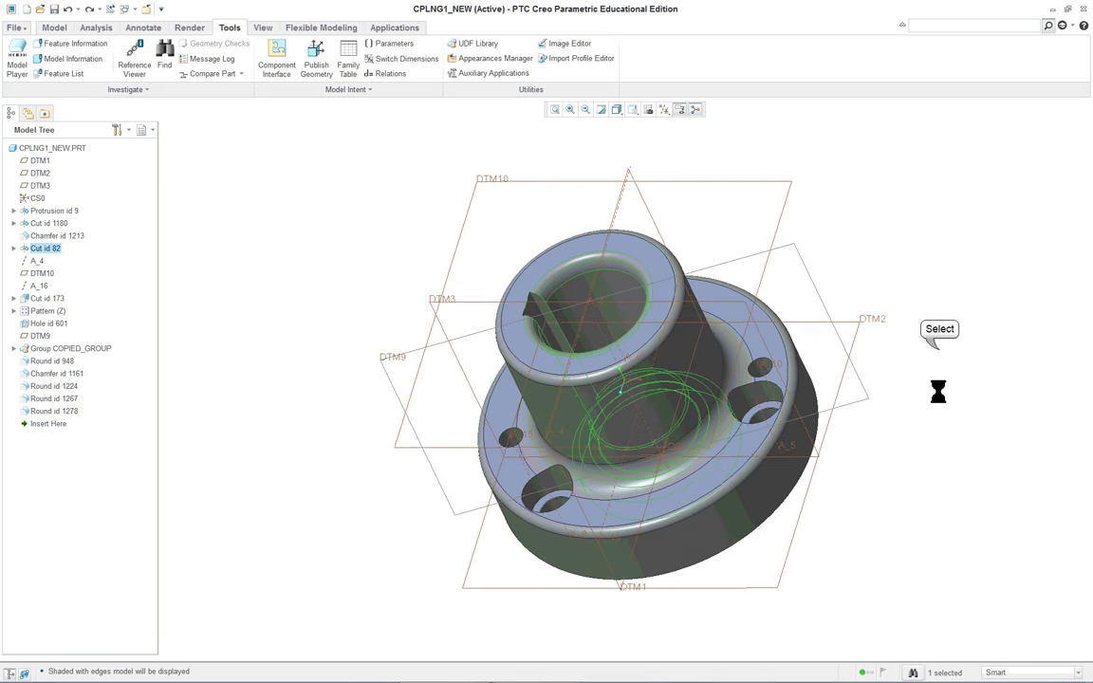
pyautogui.click(942, 356)
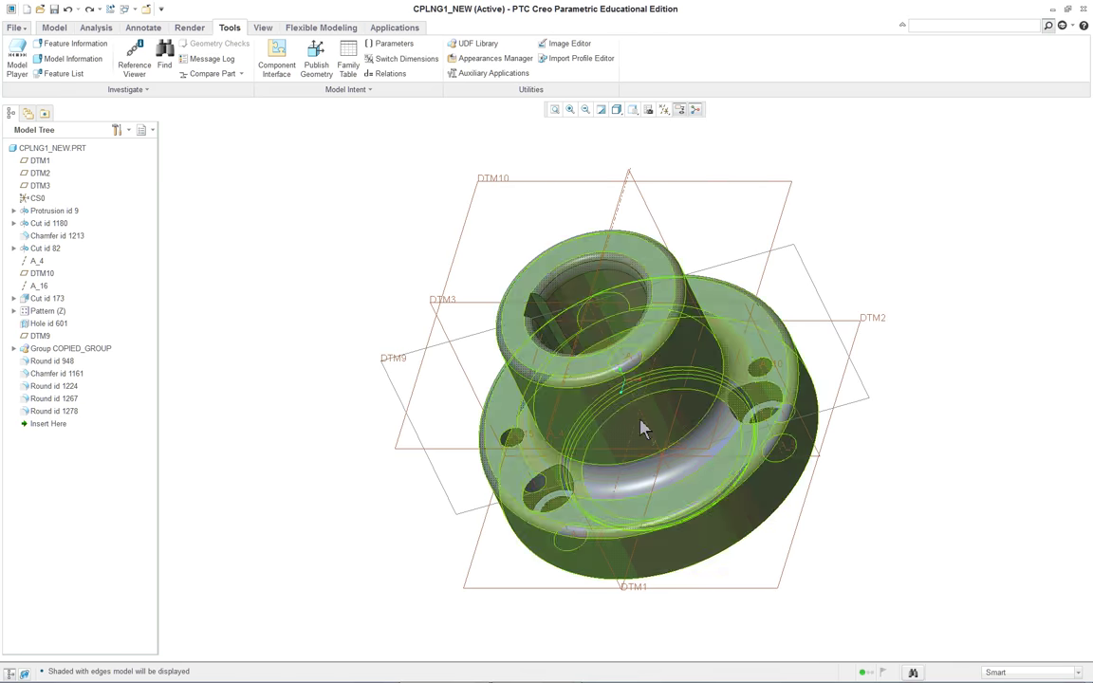
# Step: Open the definition of the small plain hole in the flange, Hole id 601, next to the counterbored hole
pyautogui.click(765, 369)
pyautogui.rightClick(766, 372)
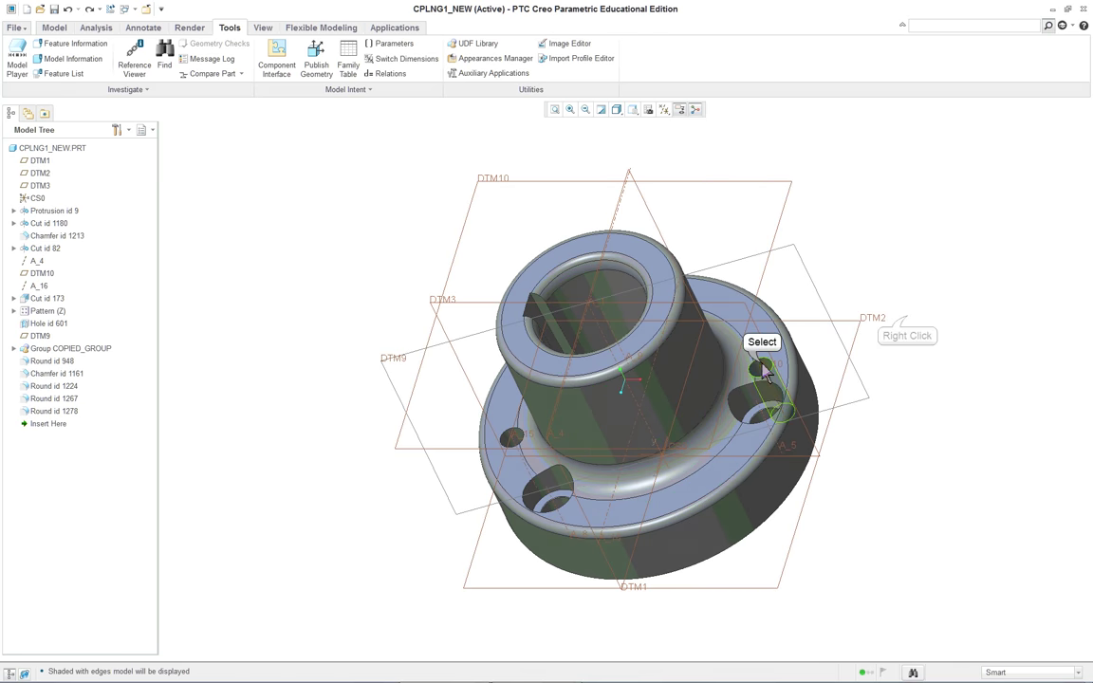
pyautogui.rightClick(905, 320)
pyautogui.click(949, 340)
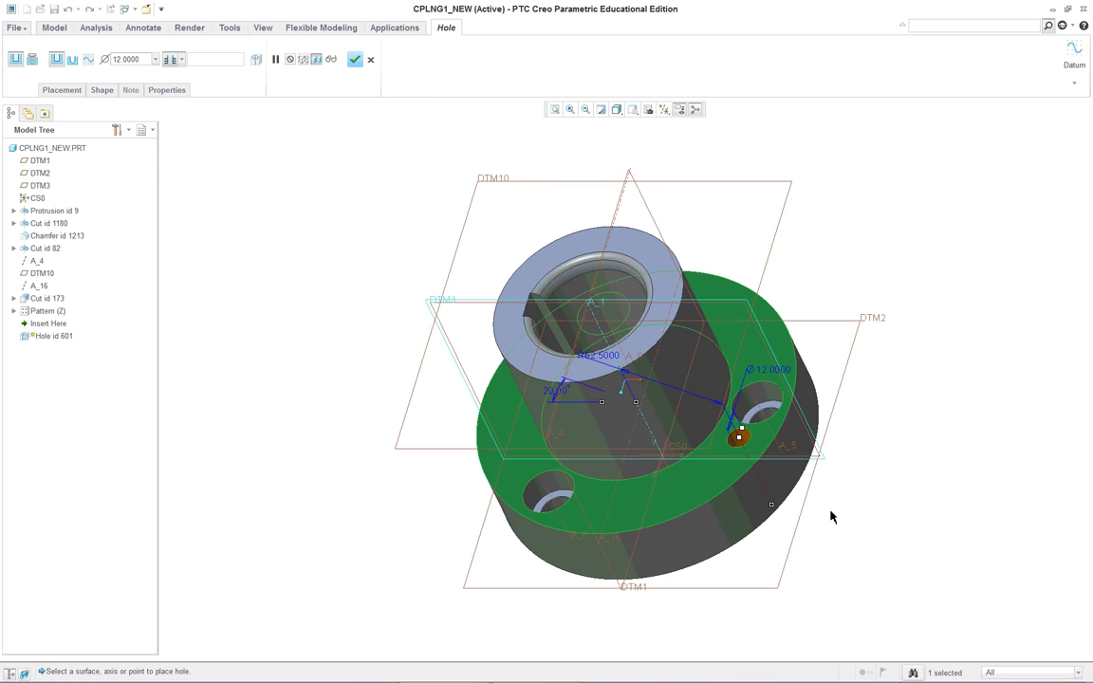
# Step: Change the placement type of the small flange hole to Diameter
pyautogui.moveTo(830, 517); pyautogui.dragTo(856, 478, button='middle')
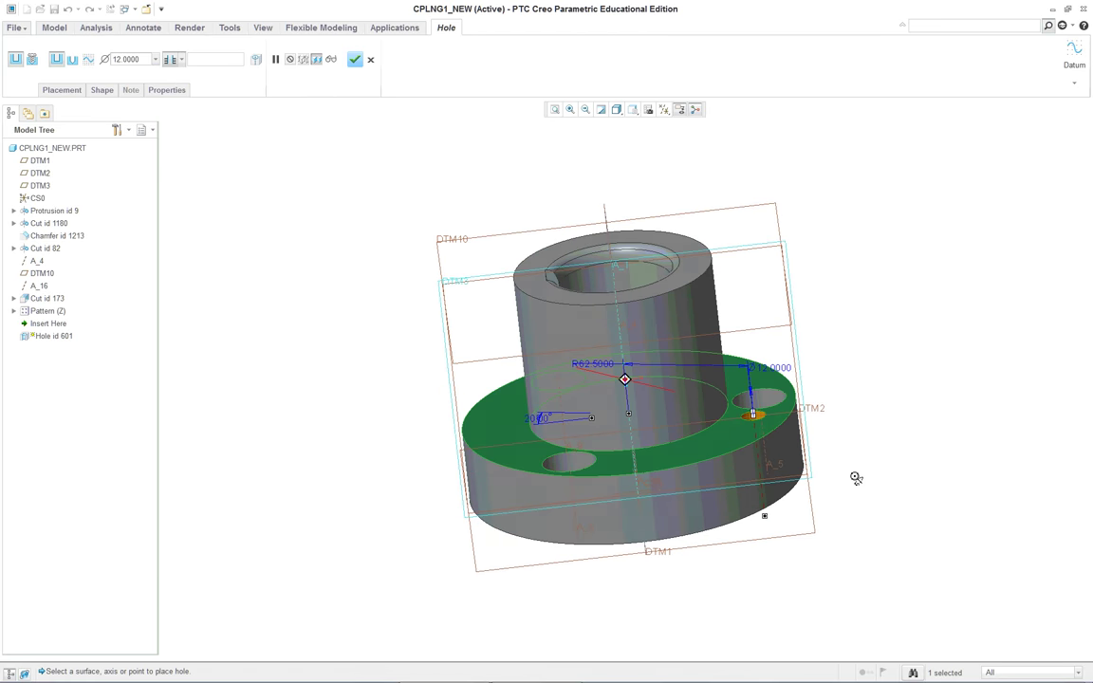
pyautogui.scroll(-3, 857, 451)
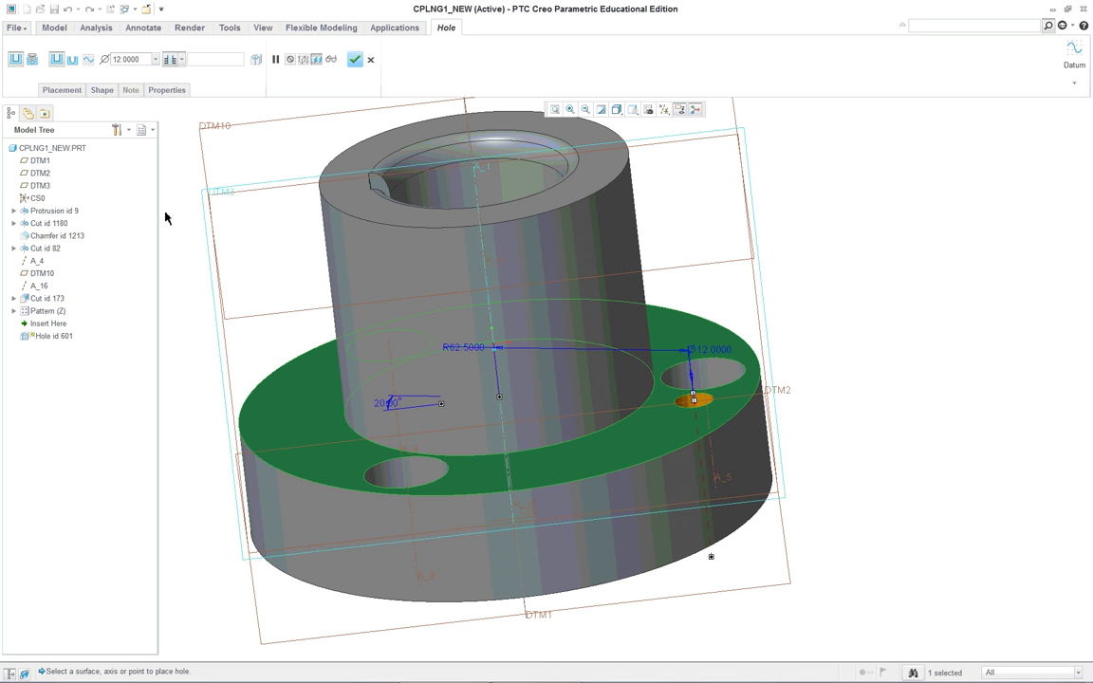
pyautogui.click(59, 91)
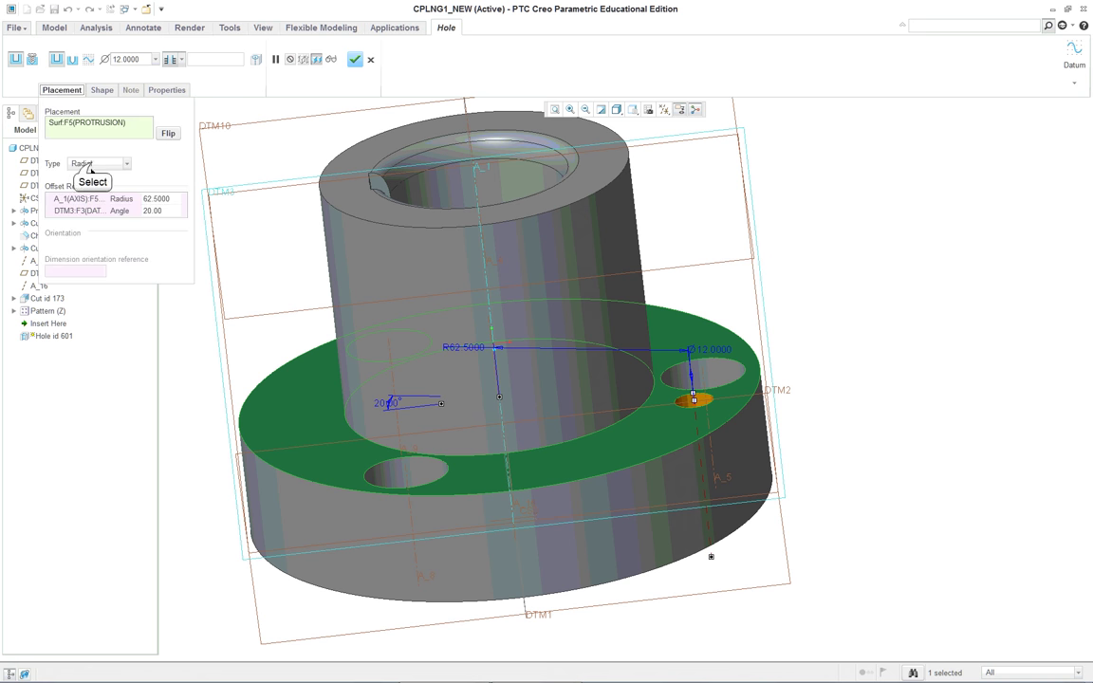
pyautogui.click(90, 164)
pyautogui.click(87, 199)
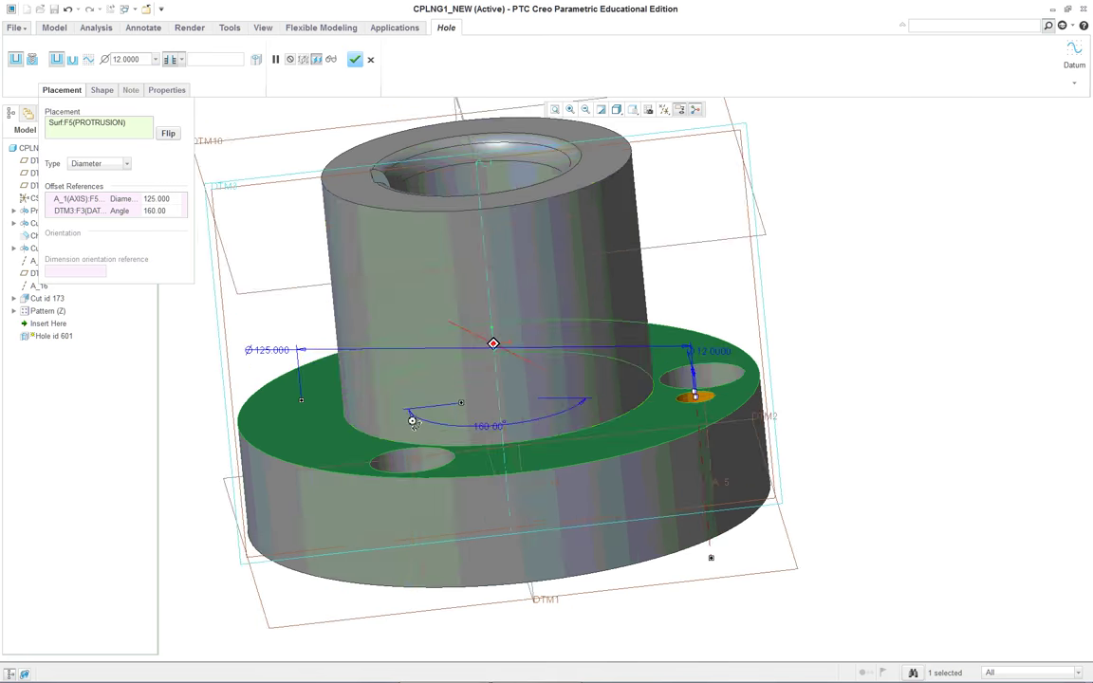
# Step: Examine the hole's diameter and angle offsets and their references, axis A_1 and datum plane DTM3
pyautogui.moveTo(411, 420)
pyautogui.mouseDown(button='middle')
pyautogui.moveTo(417, 370)
pyautogui.moveTo(415, 439)
pyautogui.mouseUp(button='middle')
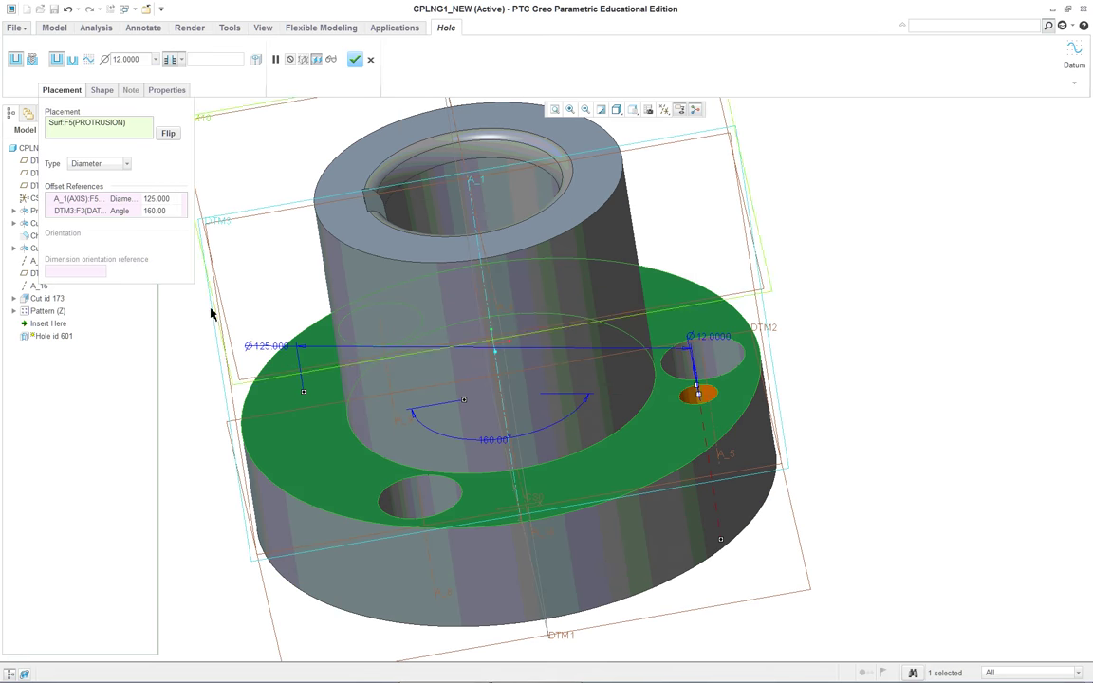
pyautogui.scroll(3, 864, 301)
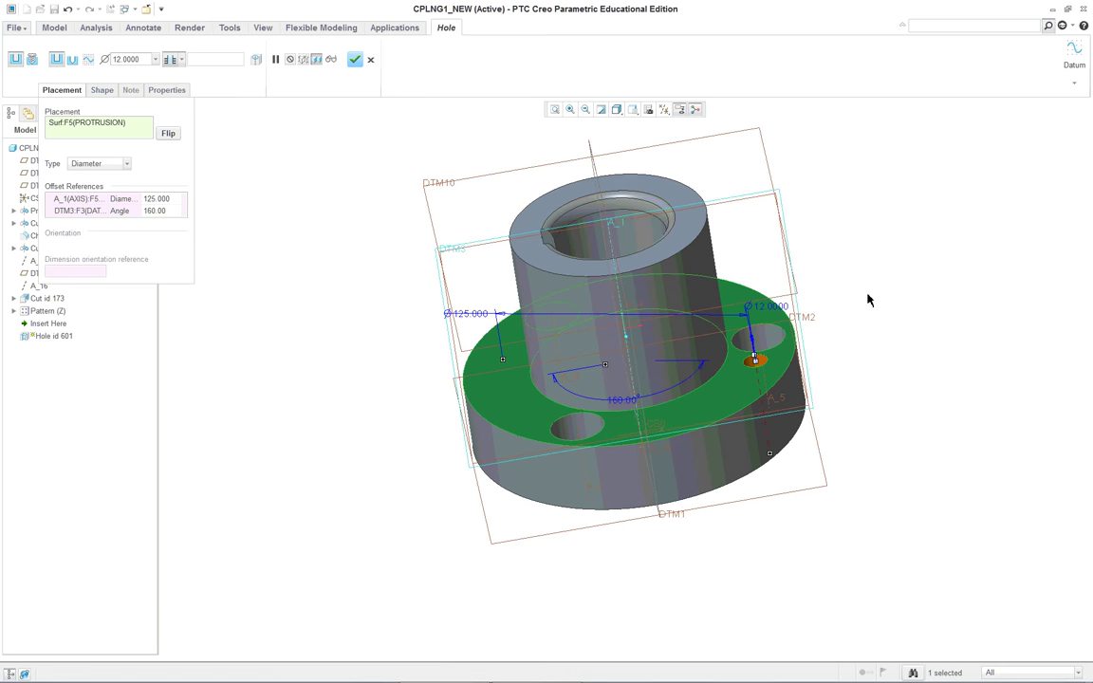
pyautogui.scroll(-3, 867, 300)
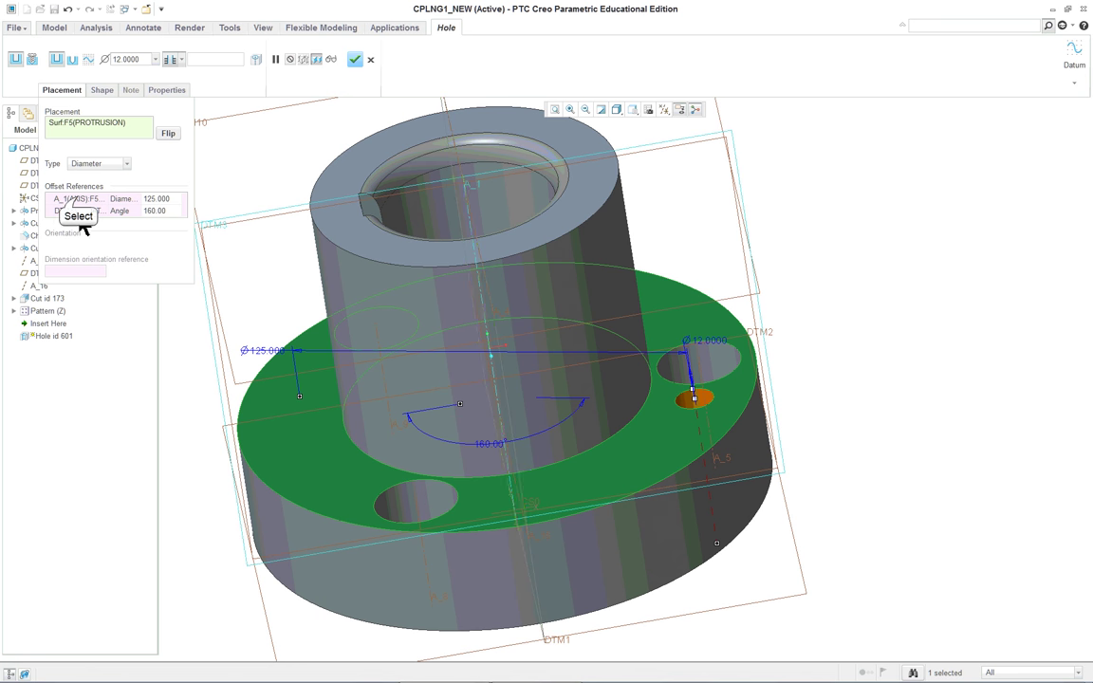
pyautogui.click(81, 204)
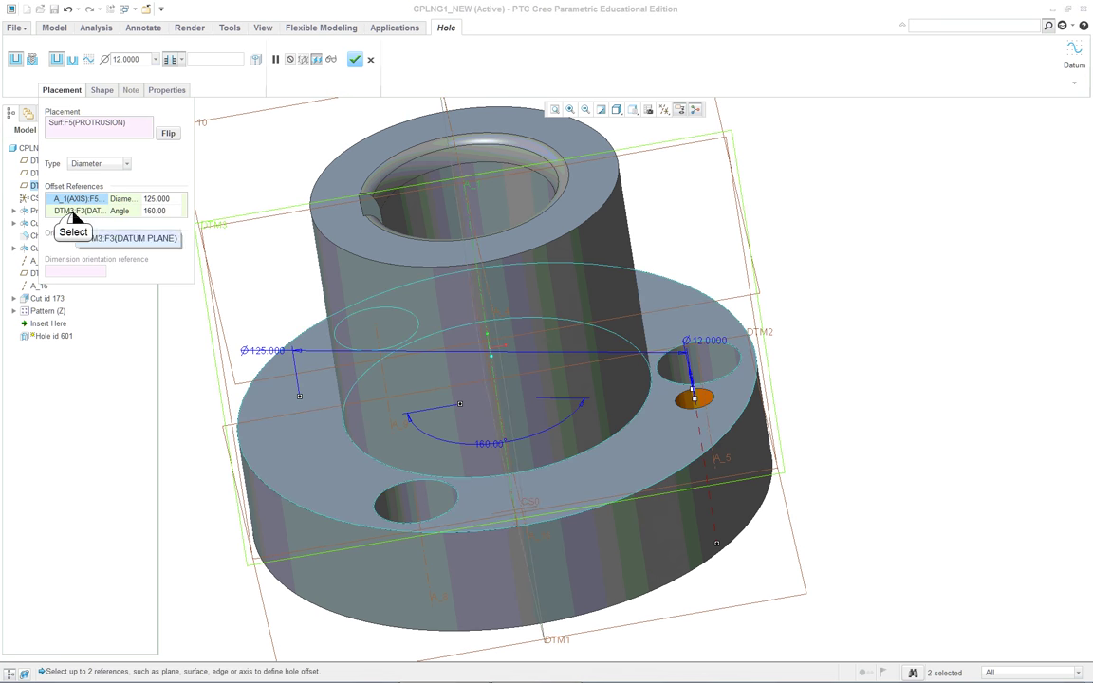
pyautogui.click(75, 211)
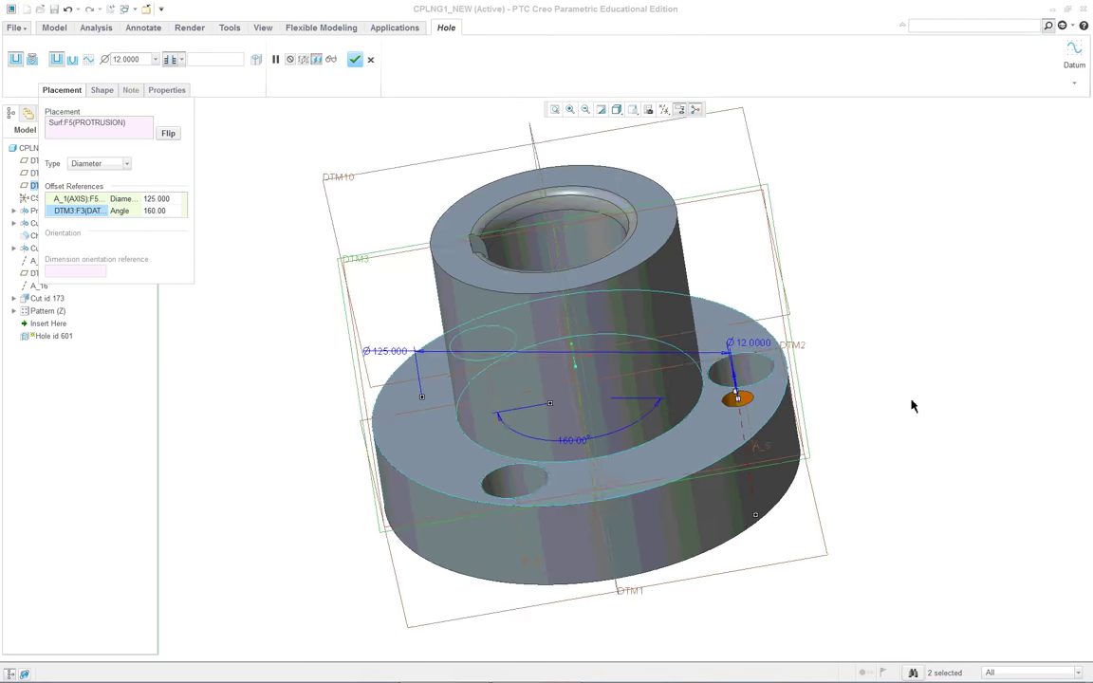
pyautogui.moveTo(913, 405); pyautogui.dragTo(888, 478, button='middle')
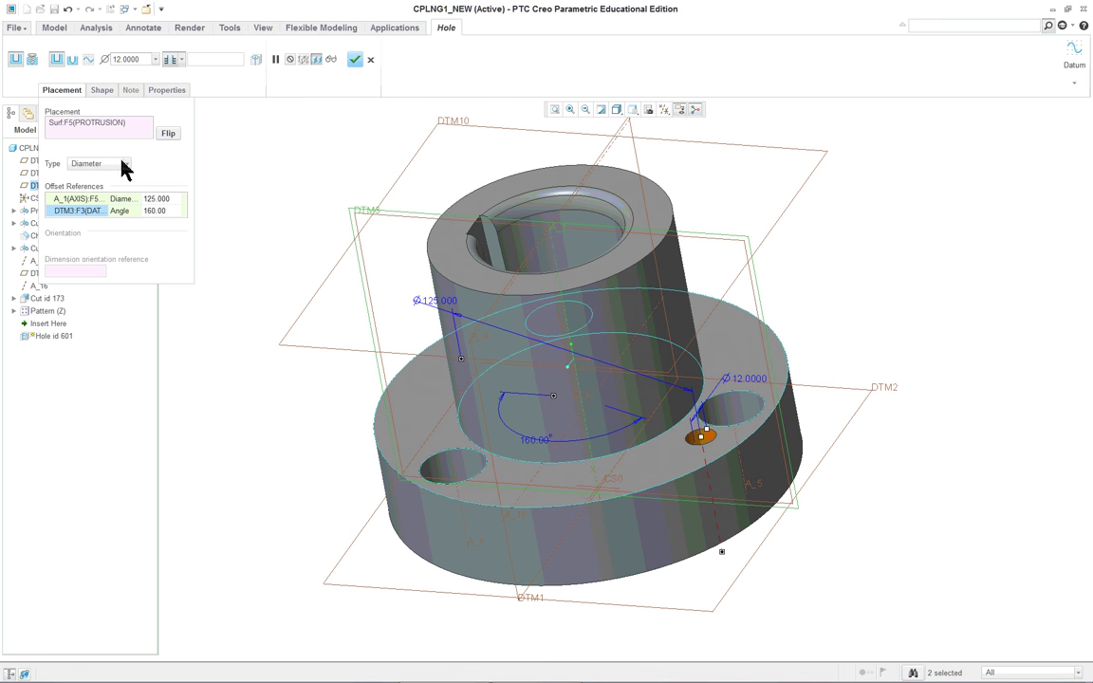
# Step: Accept the hole's redefinition, clear the selection and undo the placement change
pyautogui.click(354, 61)
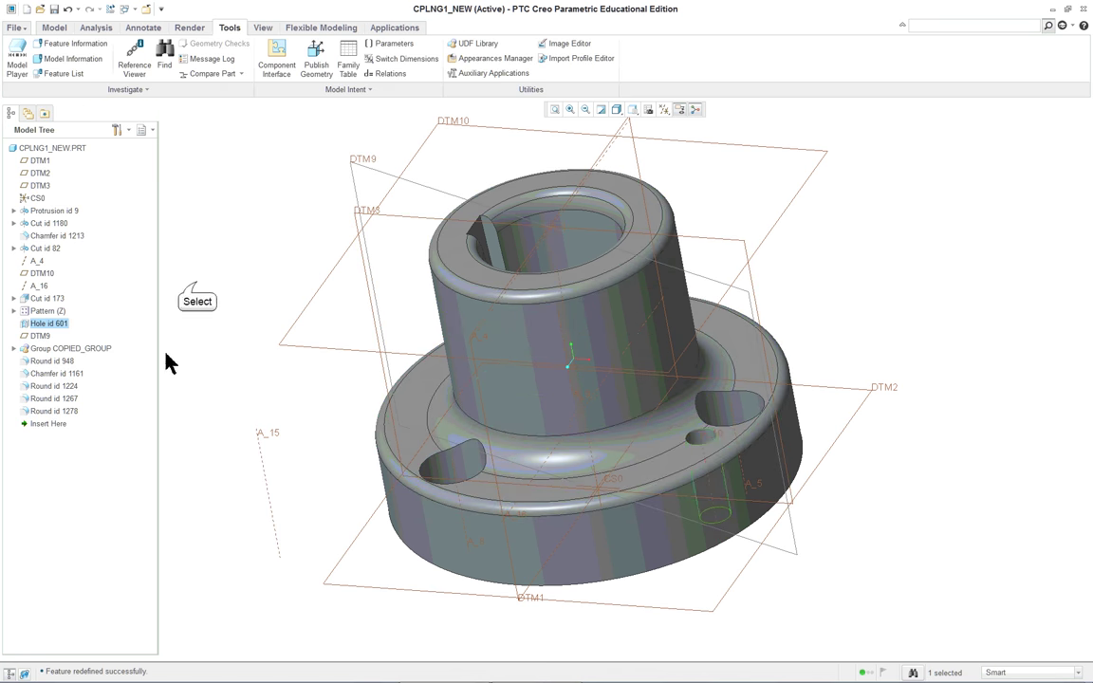
pyautogui.click(190, 296)
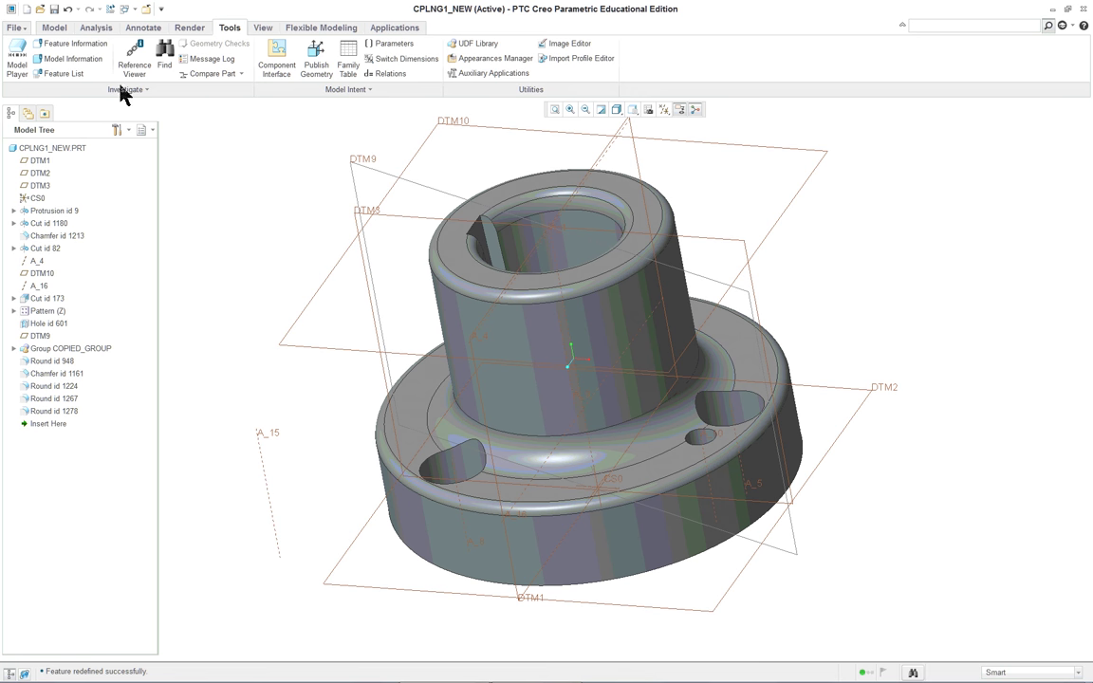
pyautogui.doubleClick(68, 9)
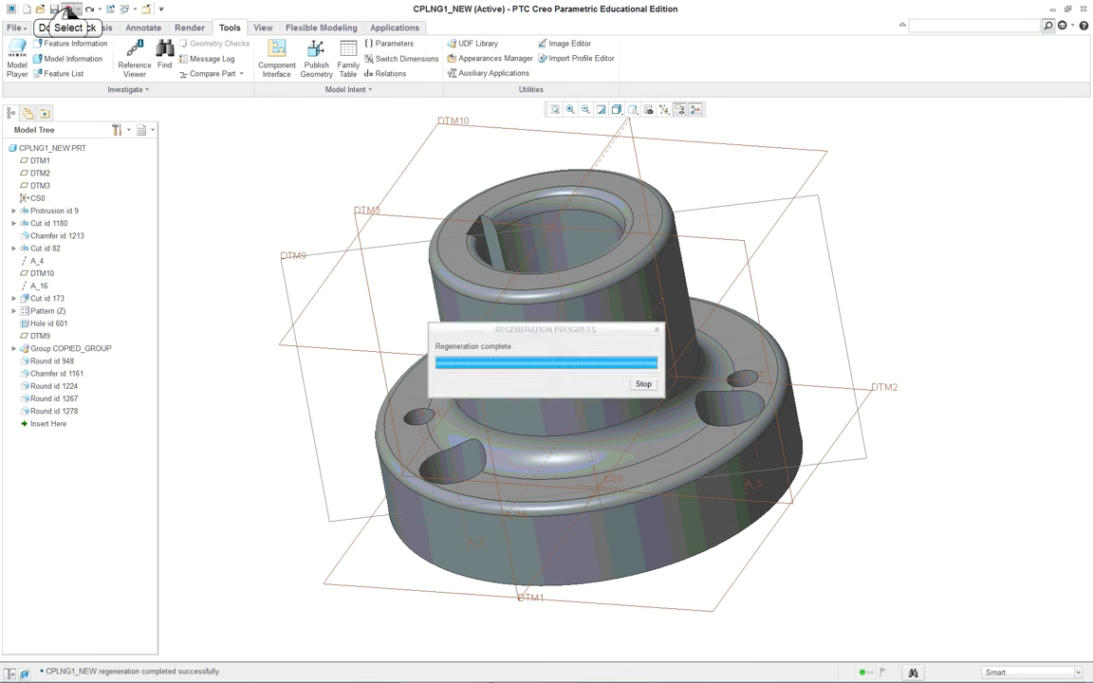
# Step: Review the definition of the revolved slot forming the counterbored flange hole, select its Section element and accept the definition as it is
pyautogui.moveTo(745, 424)
pyautogui.mouseDown(button='middle')
pyautogui.moveTo(740, 474)
pyautogui.moveTo(723, 418)
pyautogui.moveTo(736, 429)
pyautogui.mouseUp(button='middle')
pyautogui.click(736, 429)
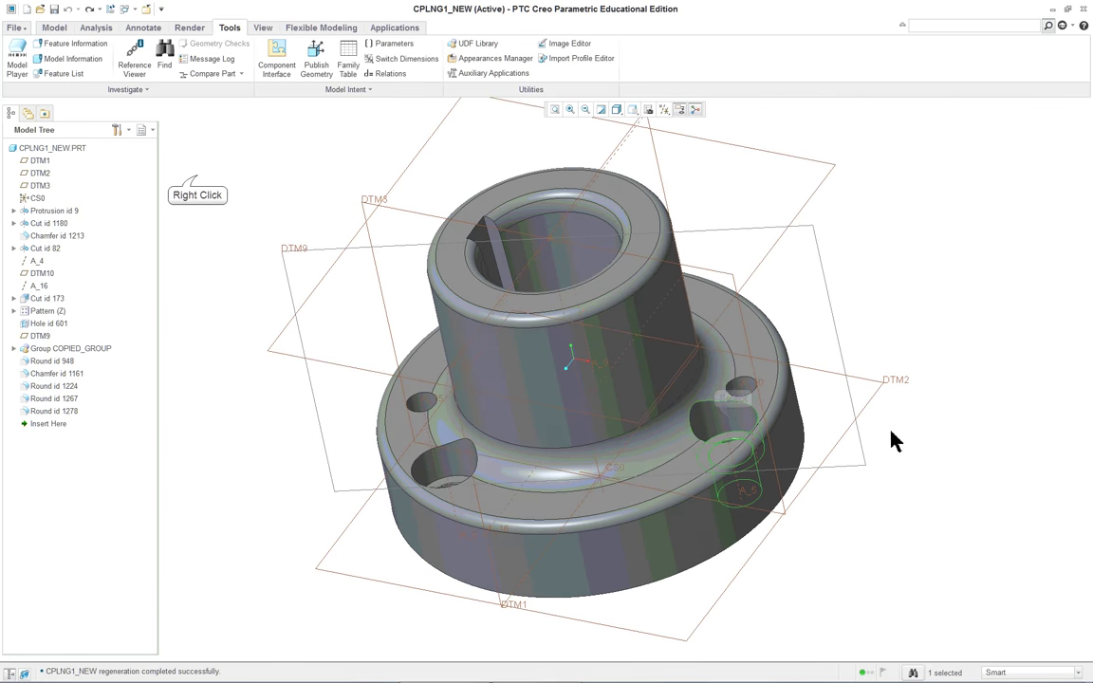
pyautogui.rightClick(197, 179)
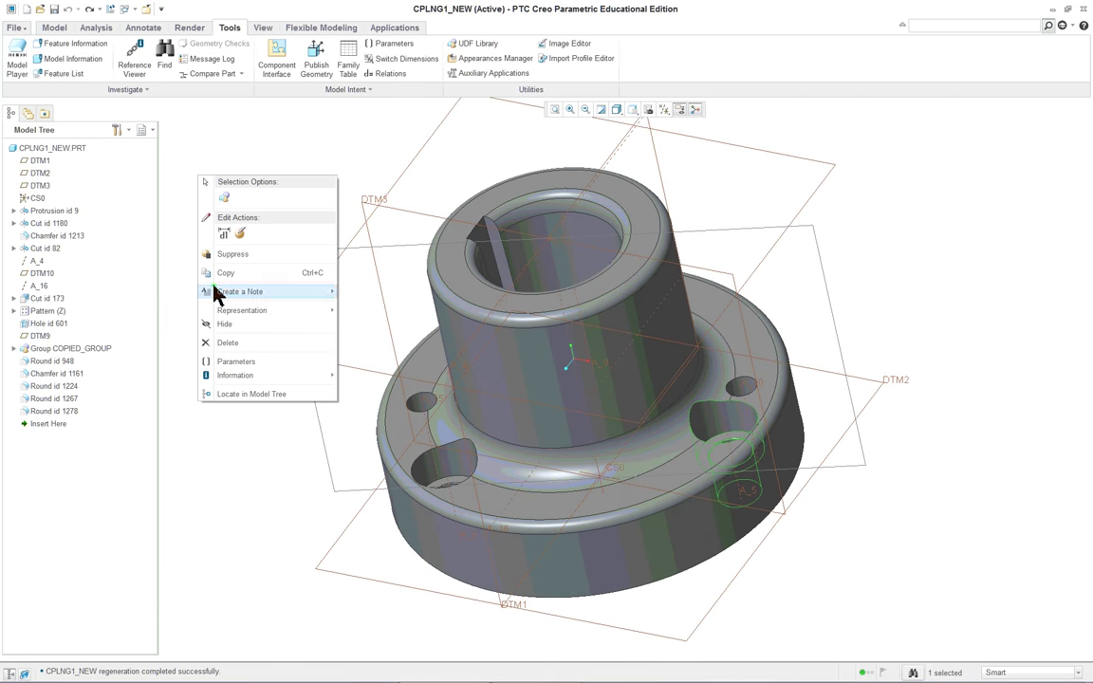
pyautogui.click(216, 216)
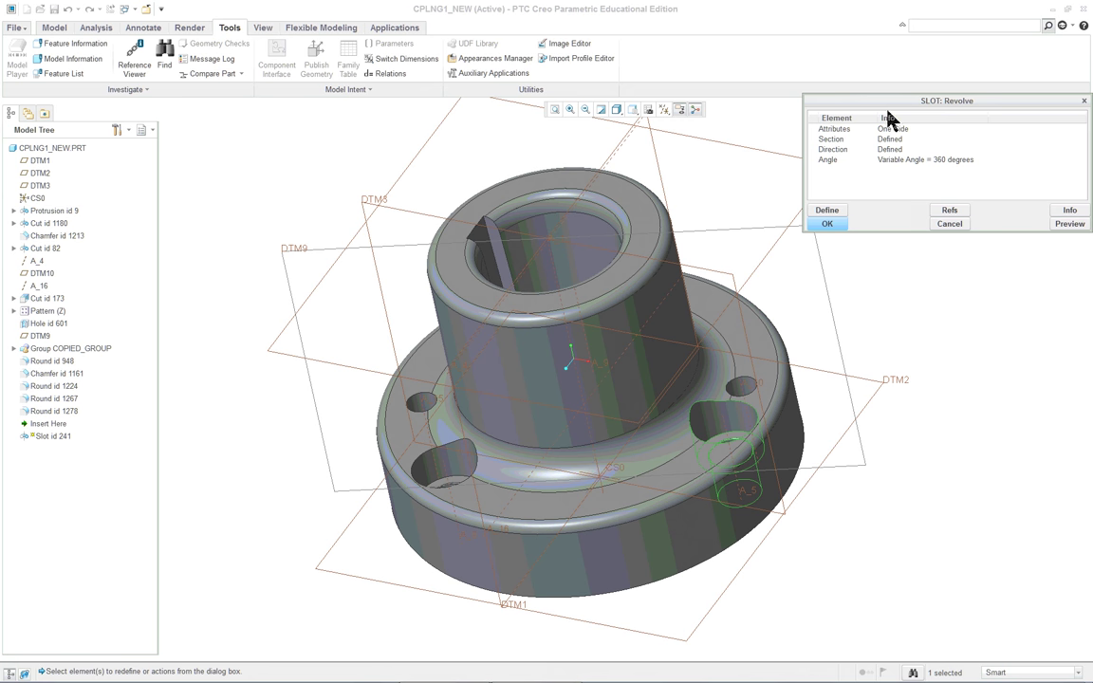
pyautogui.click(873, 140)
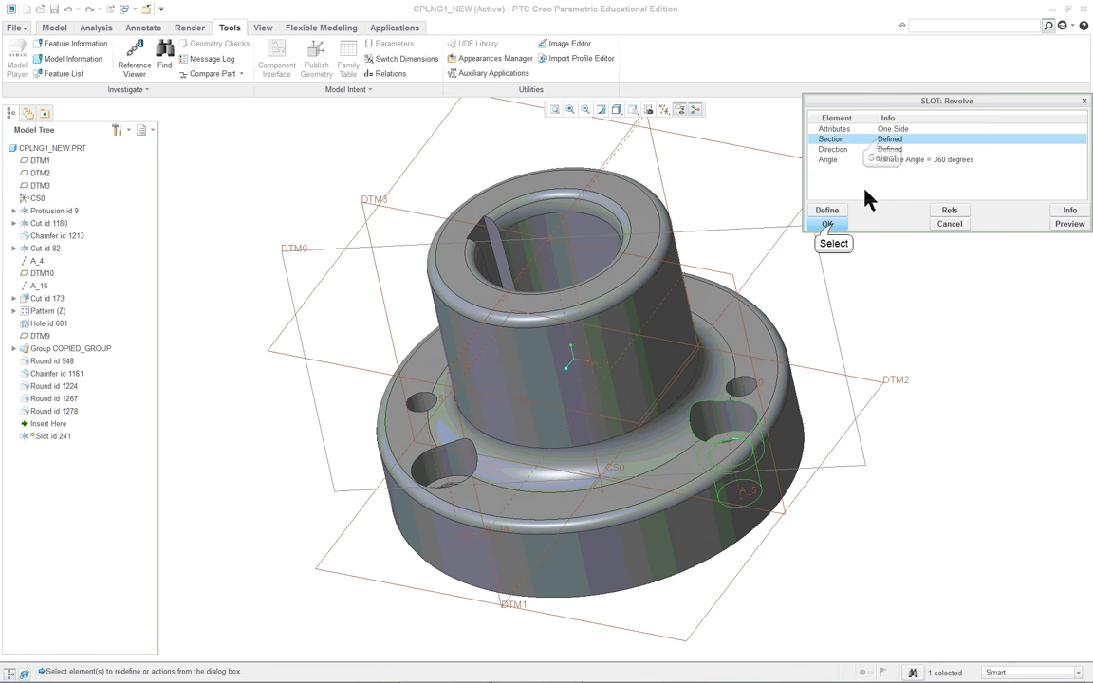
pyautogui.click(829, 225)
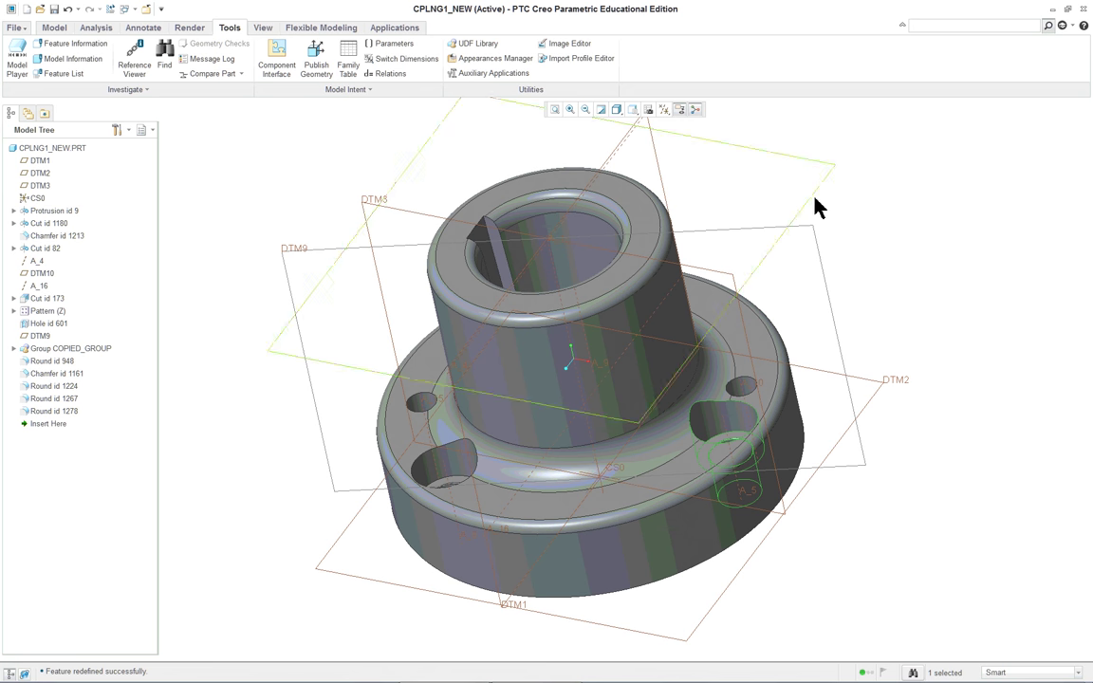
# Step: Redefine the section of the selected revolved slot in the flange and orient its sketch flat to the screen
pyautogui.rightClick(847, 188)
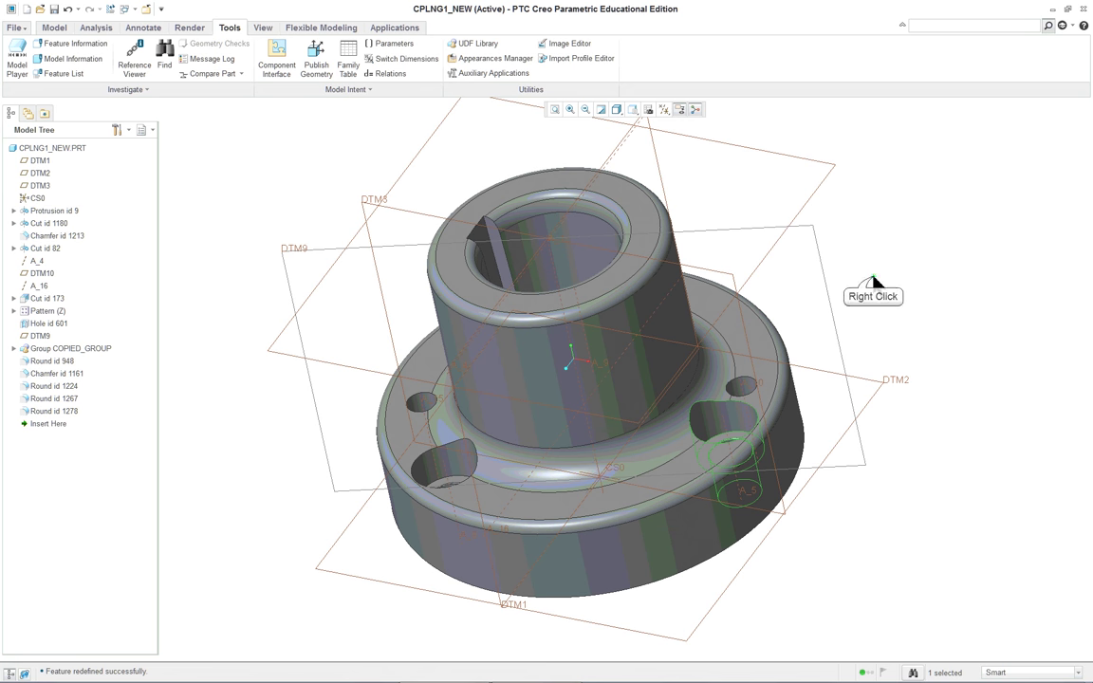
pyautogui.click(900, 171)
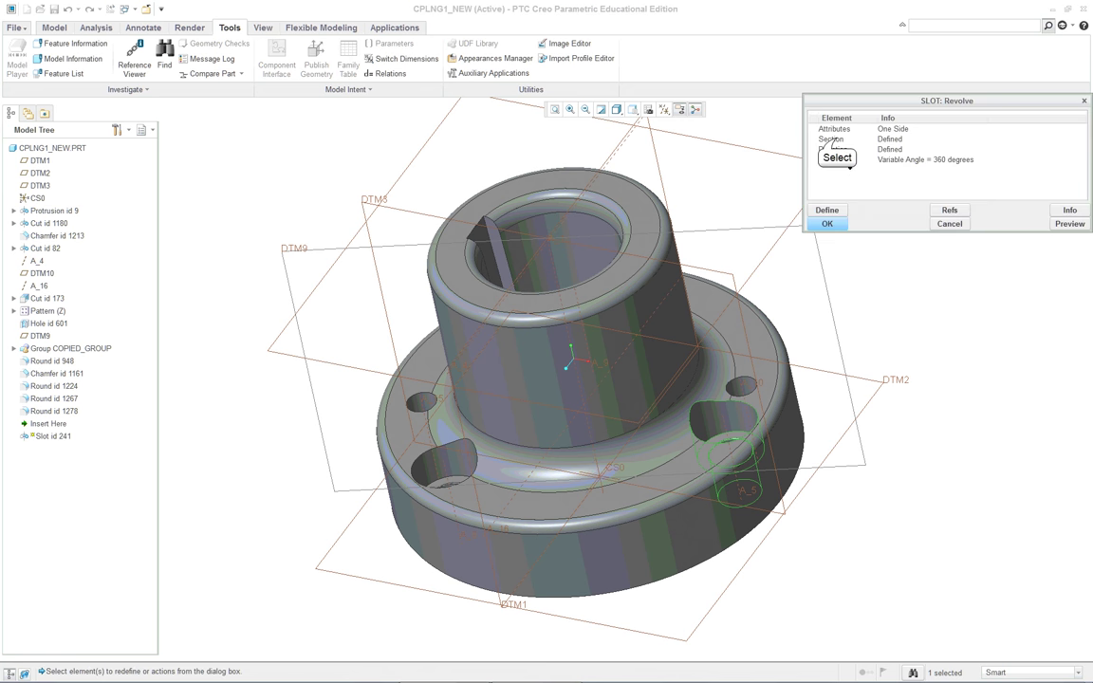
pyautogui.click(831, 139)
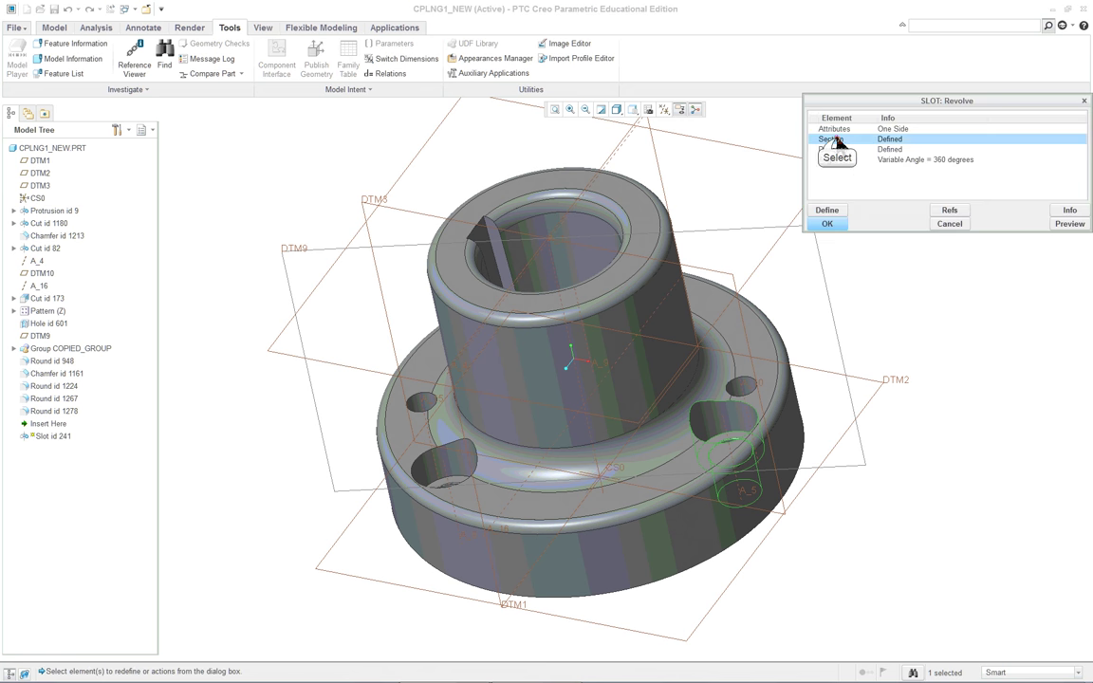
pyautogui.click(825, 211)
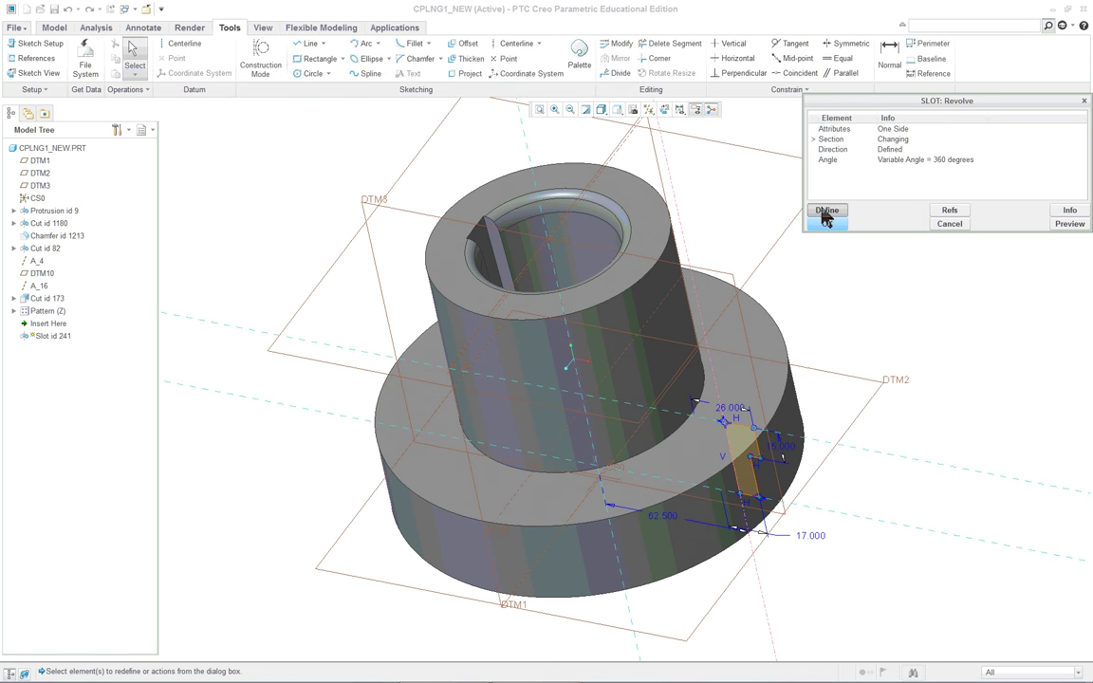
pyautogui.click(665, 110)
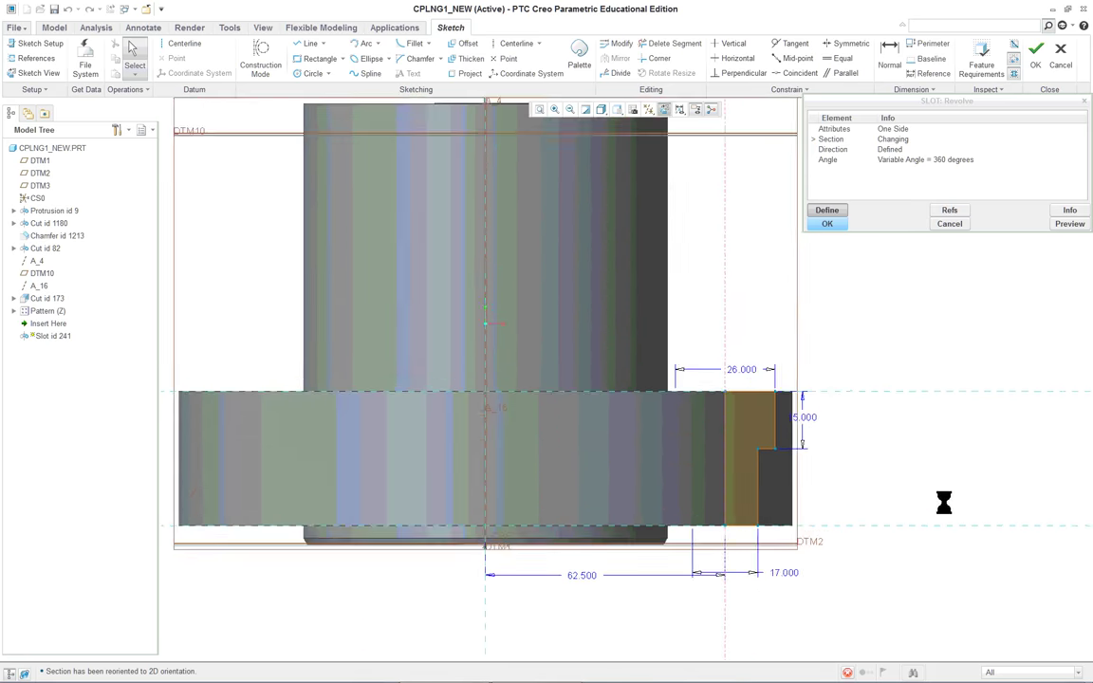
# Step: Examine the stepped slot section and how it is dimensioned from the coupling's central axis
pyautogui.scroll(-2, 981, 465)
pyautogui.scroll(2, 978, 470)
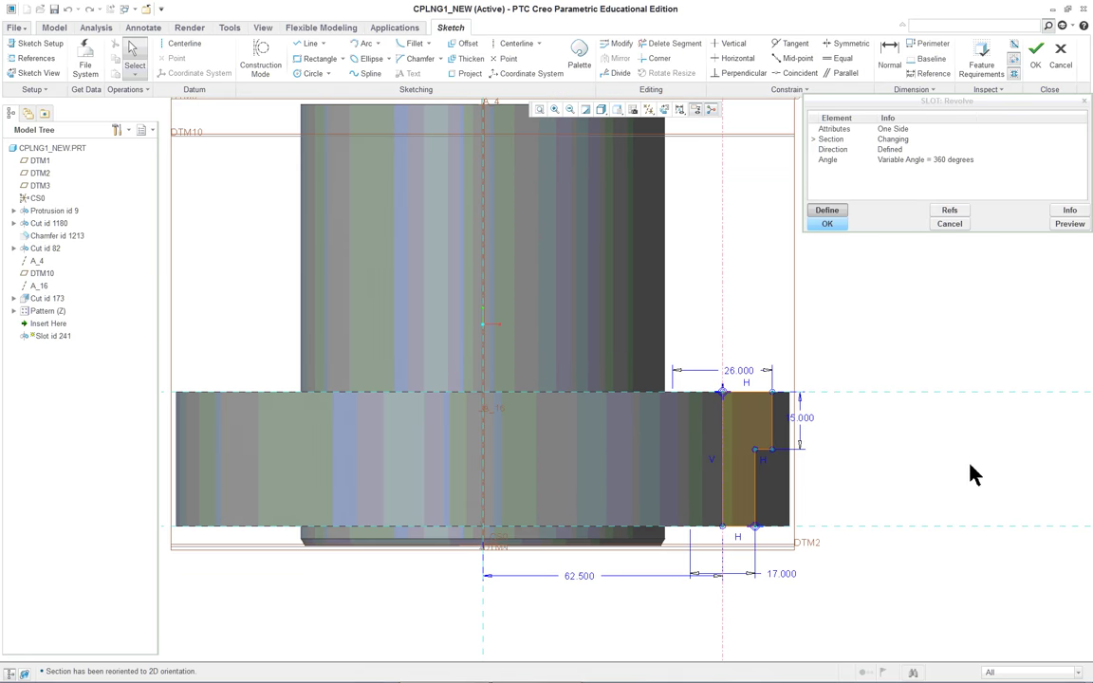
pyautogui.scroll(-1, 965, 498)
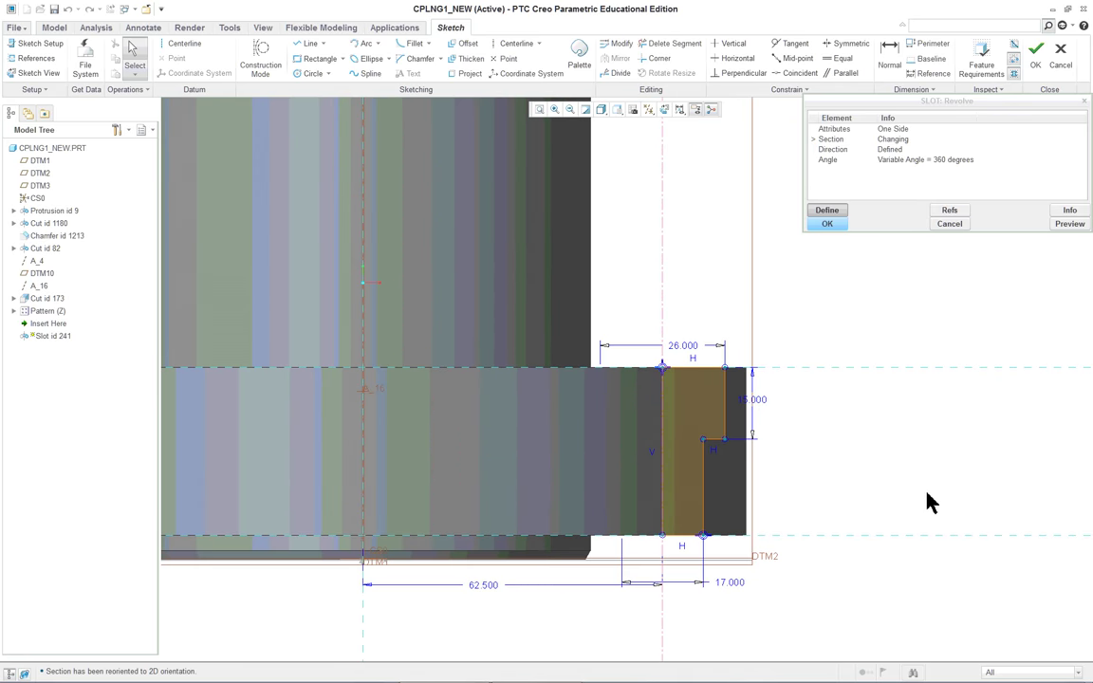
pyautogui.moveTo(928, 503); pyautogui.dragTo(921, 404, button='middle')
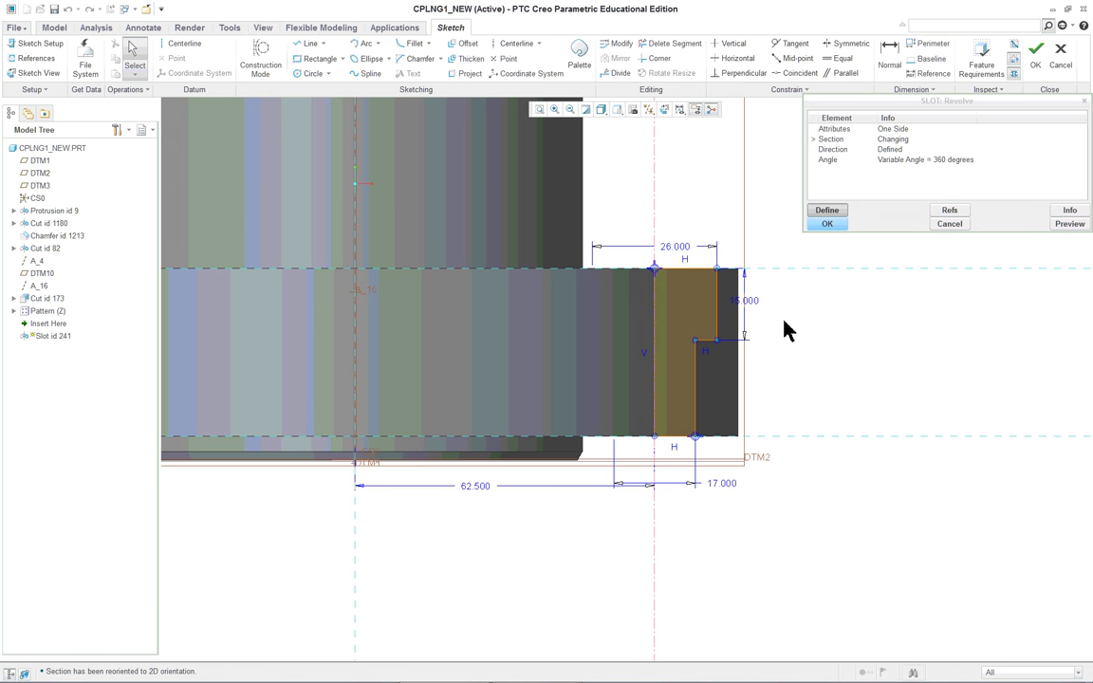
pyautogui.moveTo(731, 300)
pyautogui.mouseDown(button='middle')
pyautogui.moveTo(713, 307)
pyautogui.moveTo(678, 294)
pyautogui.mouseUp(button='middle')
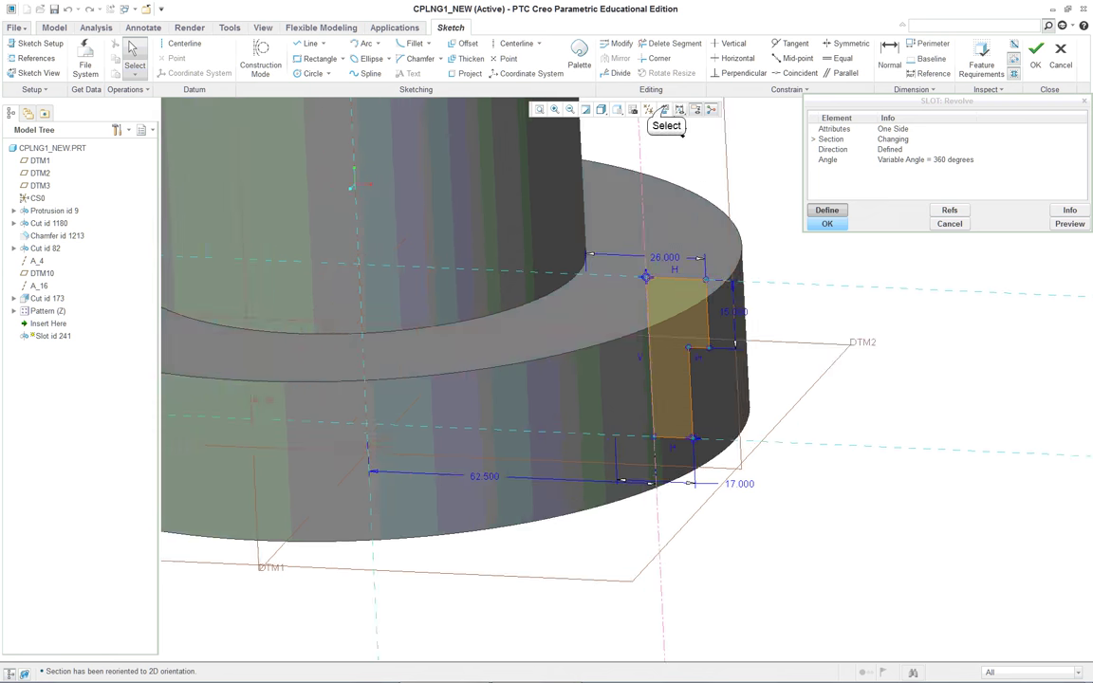
pyautogui.click(665, 110)
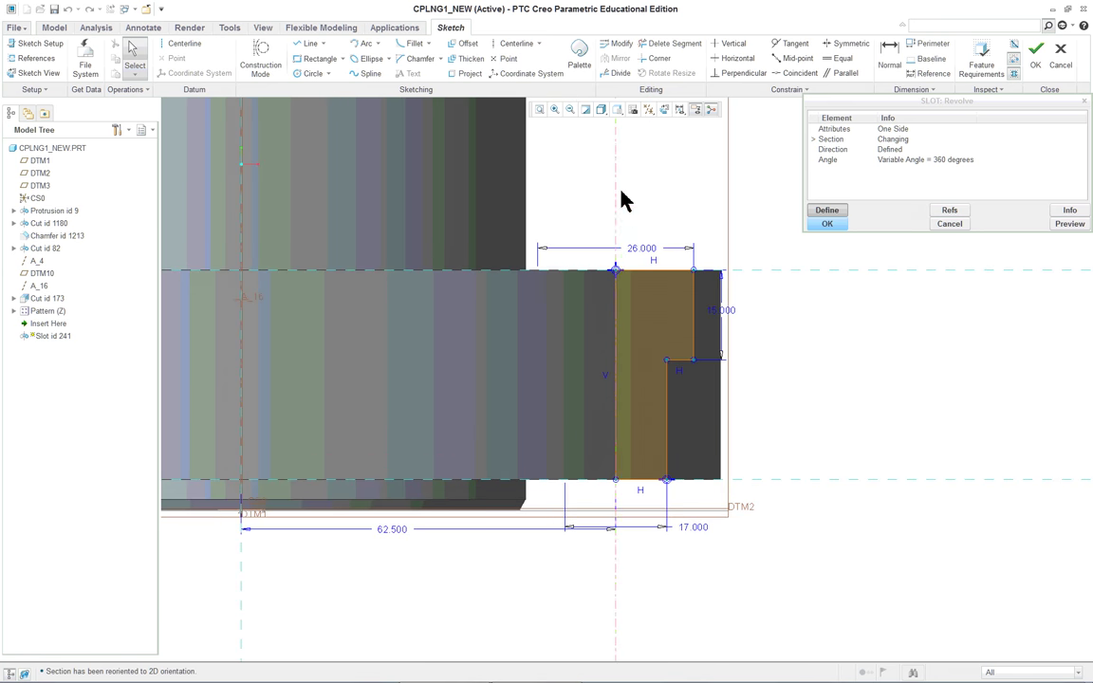
pyautogui.scroll(-1, 619, 197)
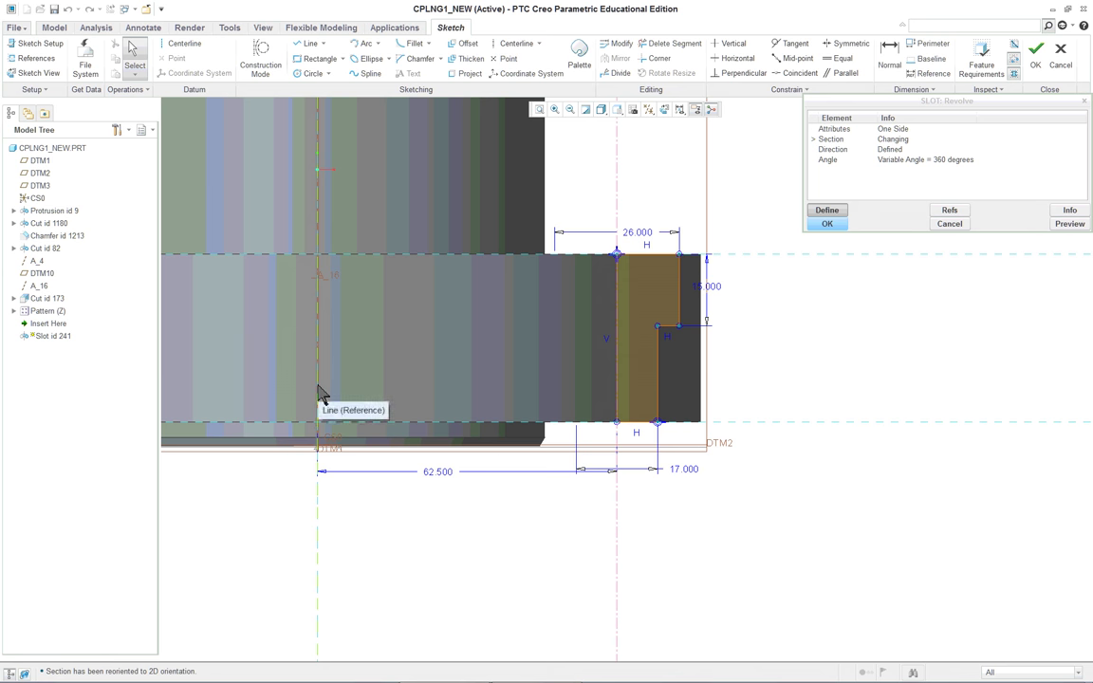
pyautogui.scroll(-3, 432, 441)
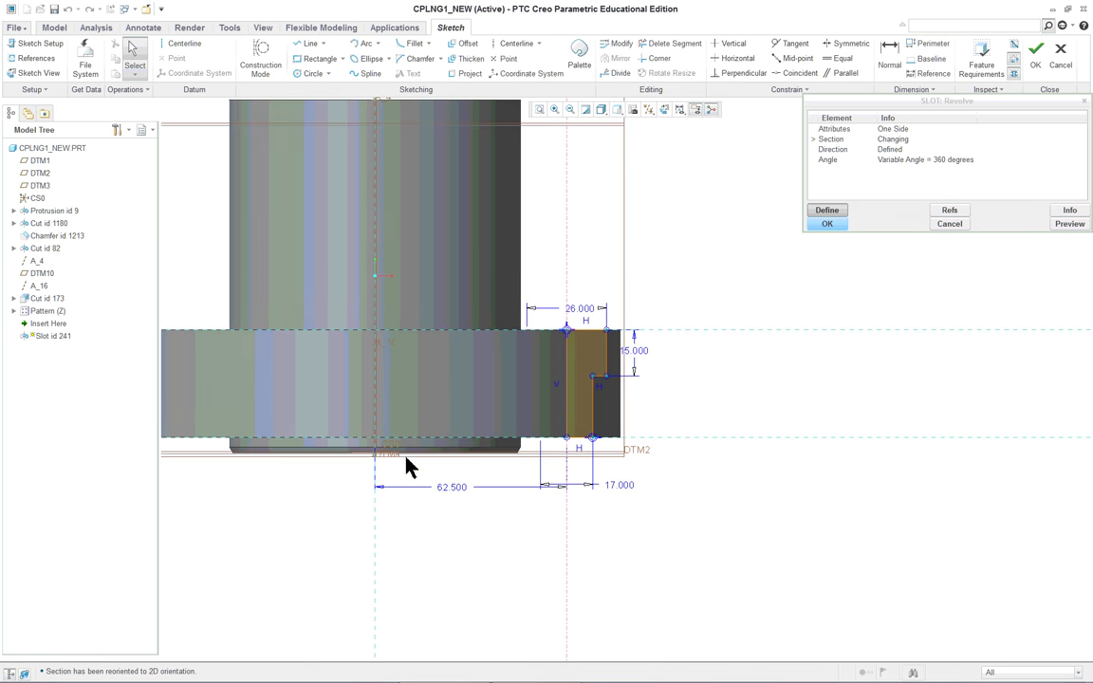
pyautogui.scroll(2, 224, 314)
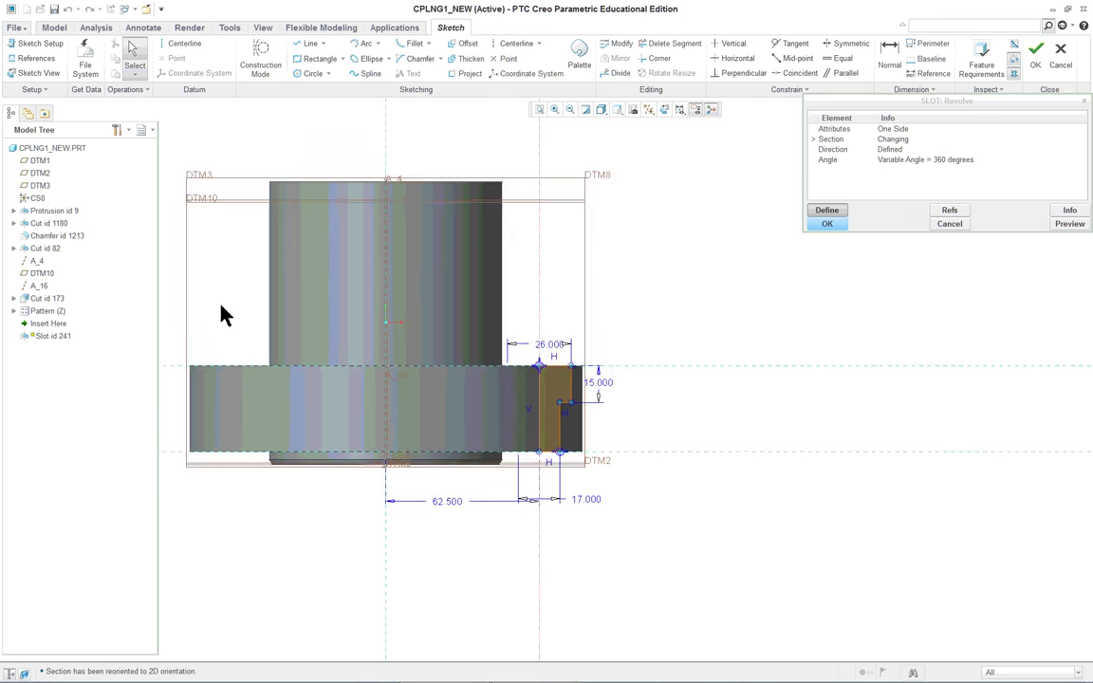
# Step: Designate the slot section's vertical construction centerline as the axis of revolution, accepting its conversion to a geometry centerline
pyautogui.rightClick(622, 318)
pyautogui.click(770, 324)
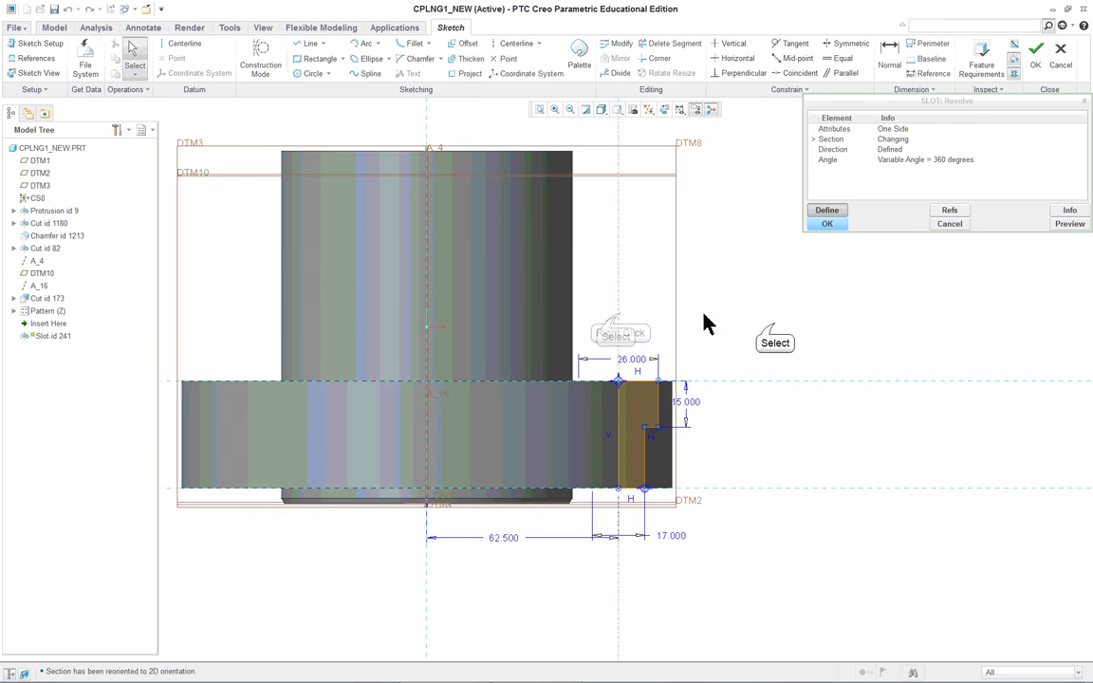
pyautogui.rightClick(736, 323)
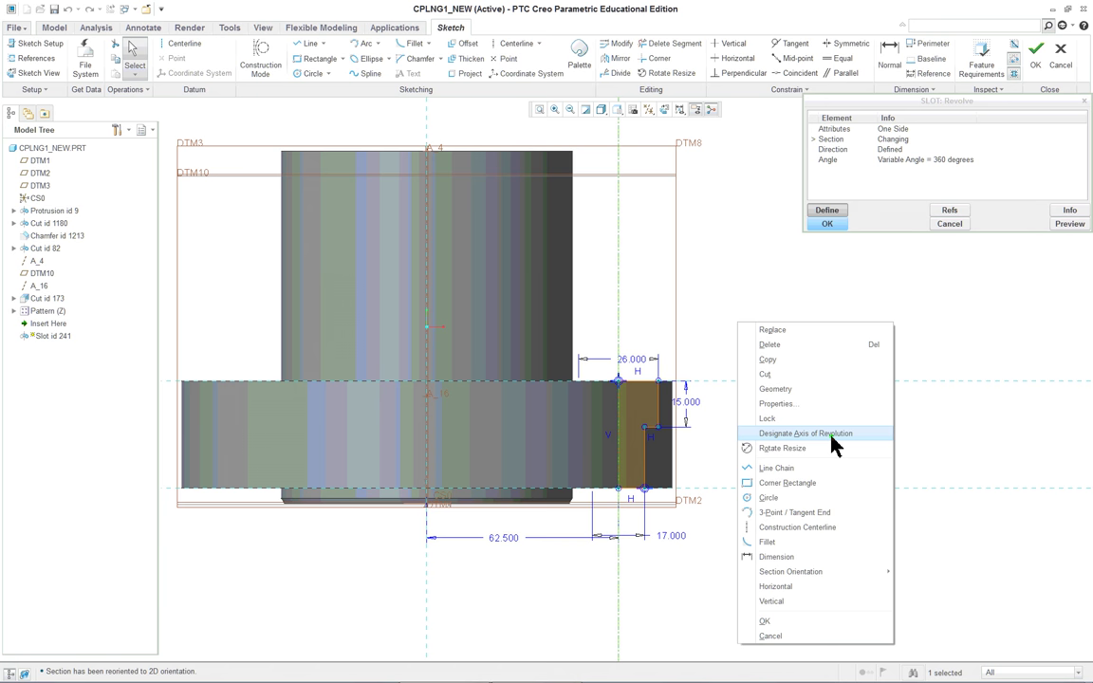
pyautogui.click(832, 442)
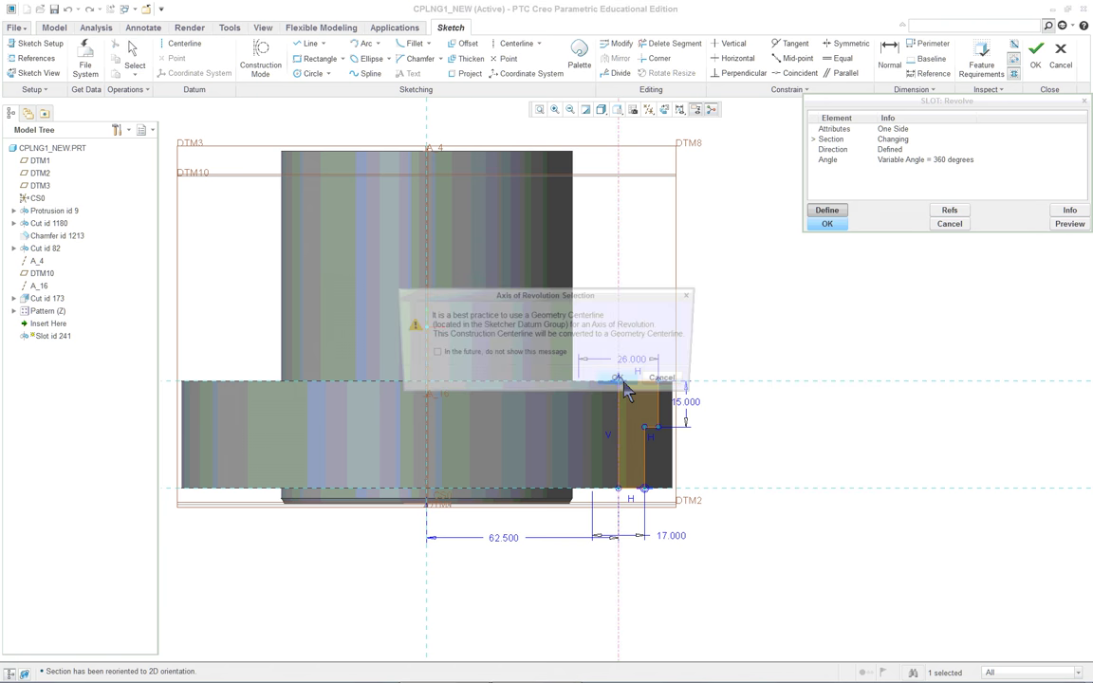
pyautogui.click(631, 384)
# Step: Add a vertical construction centerline along the coupling's central axis
pyautogui.rightClick(676, 379)
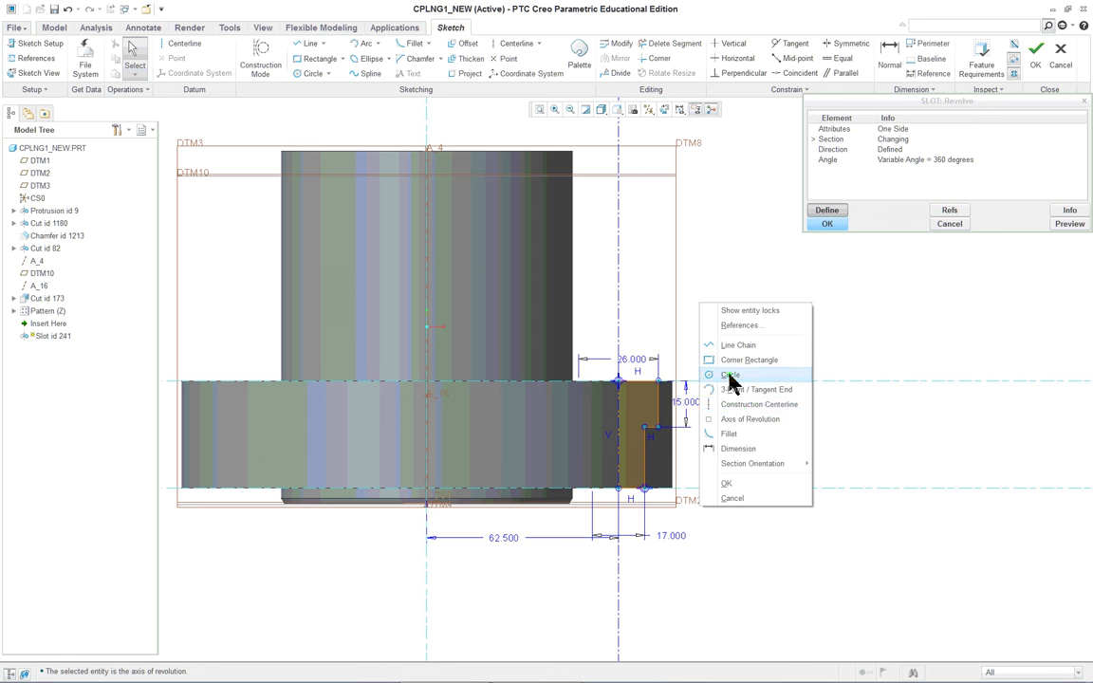
pyautogui.click(755, 405)
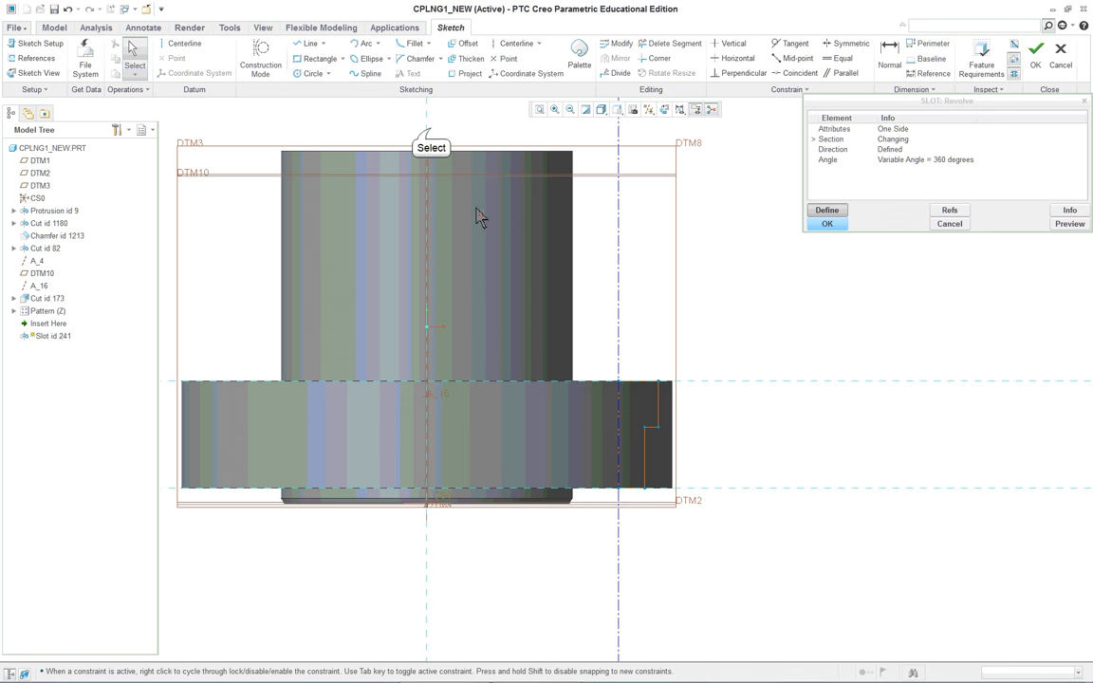
pyautogui.click(426, 505)
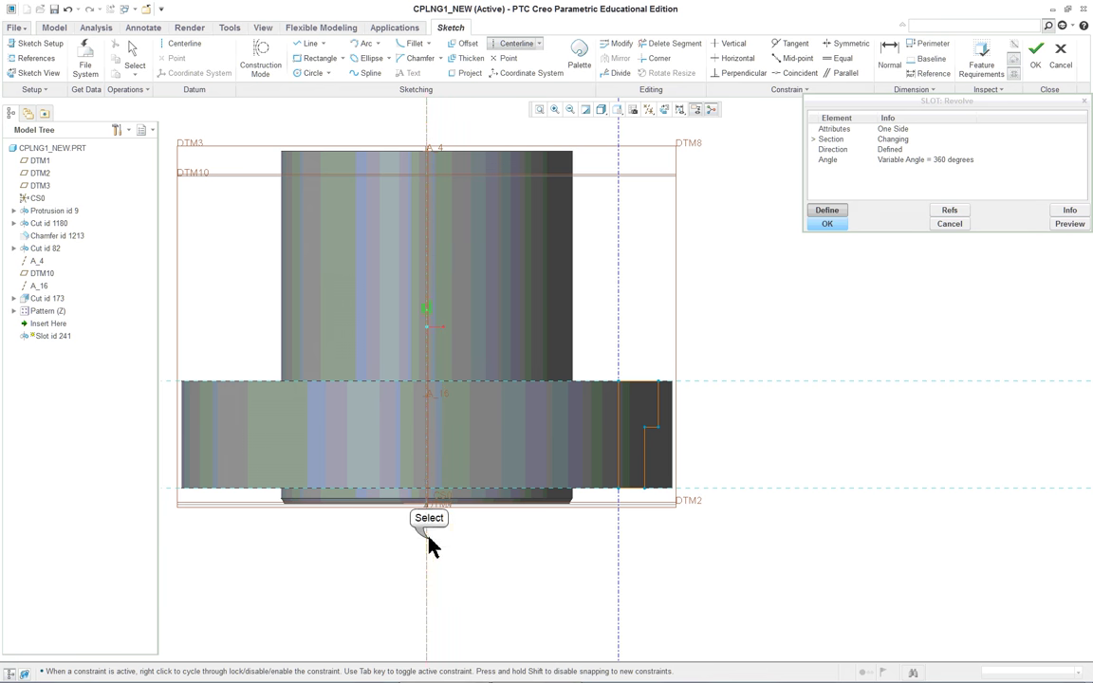
pyautogui.middleClick(773, 403)
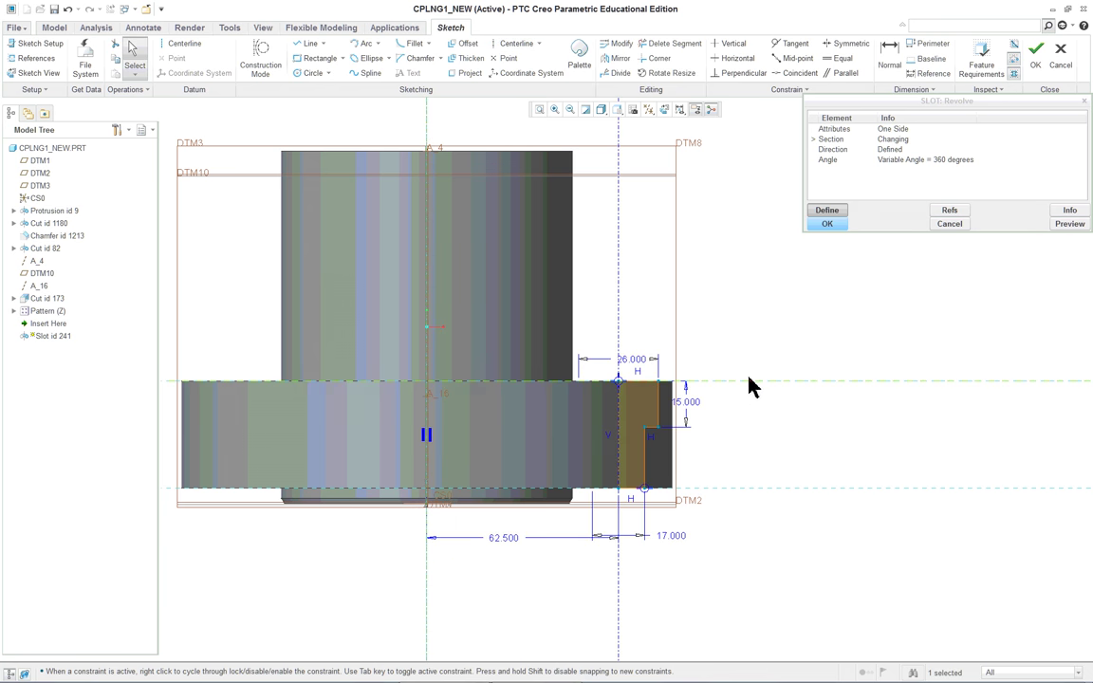
# Step: Add a diameter dimension for the slot's position about the central centerline, deleting the conflicting 62.500 dimension
pyautogui.scroll(2, 750, 380)
pyautogui.scroll(-2, 666, 517)
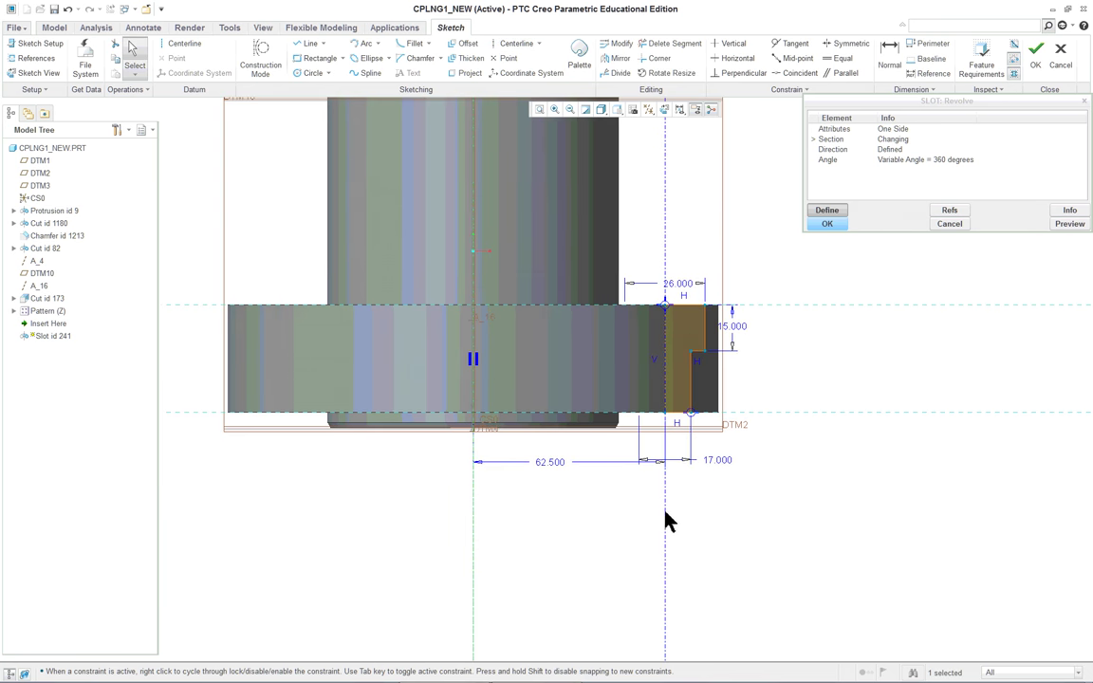
pyautogui.rightClick(572, 517)
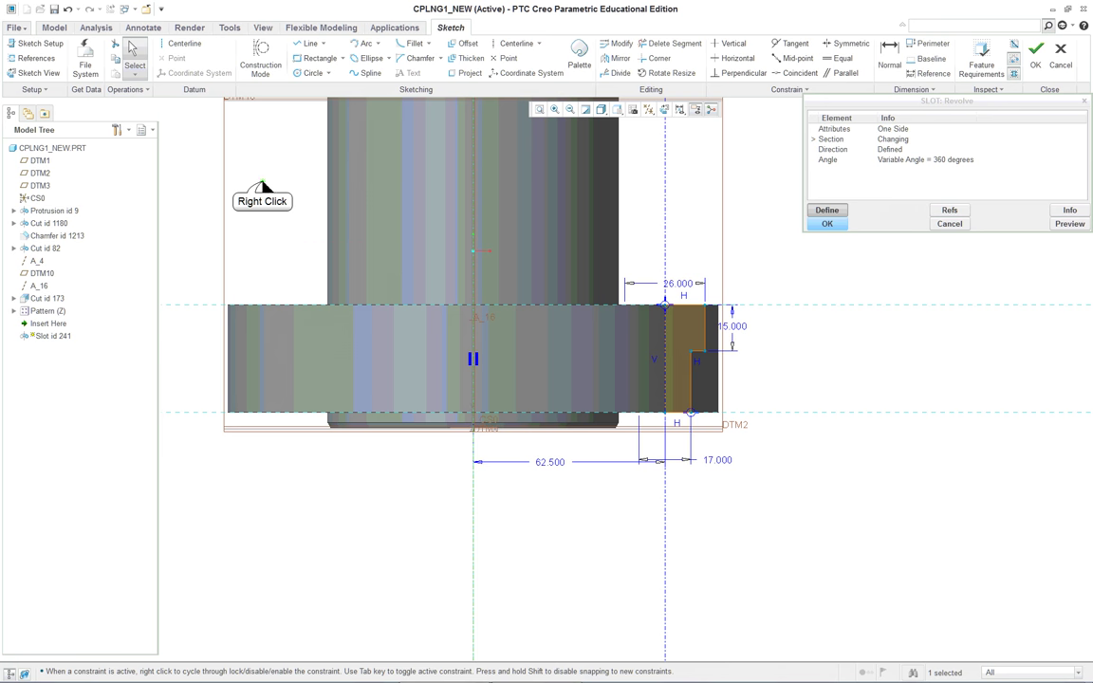
pyautogui.click(317, 419)
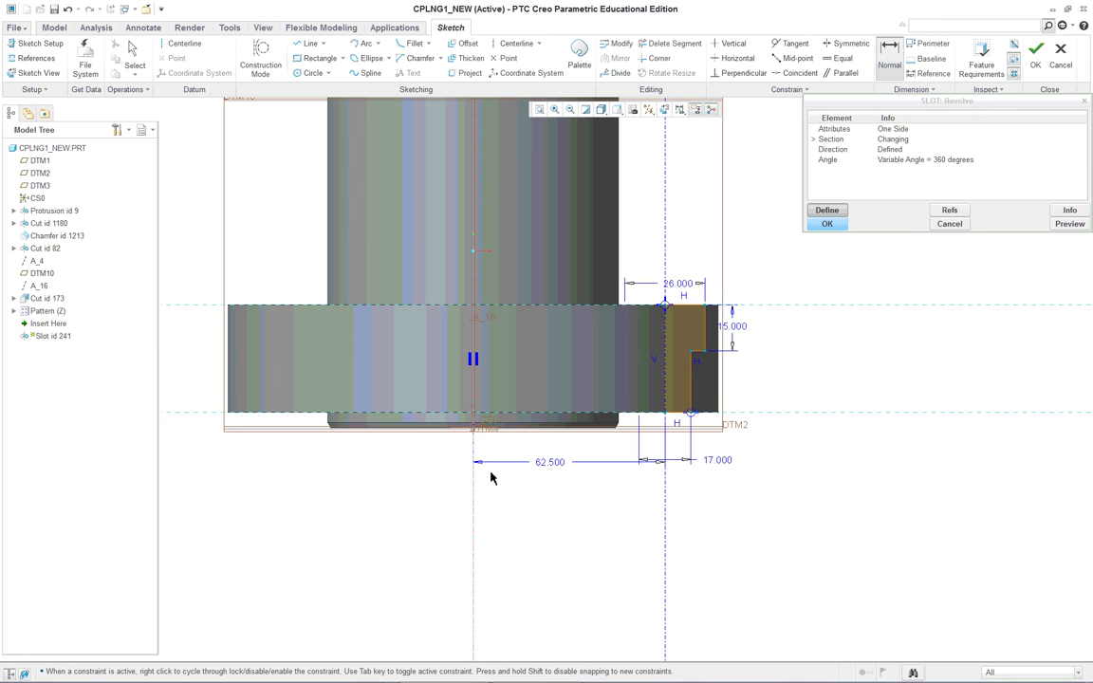
pyautogui.click(669, 385)
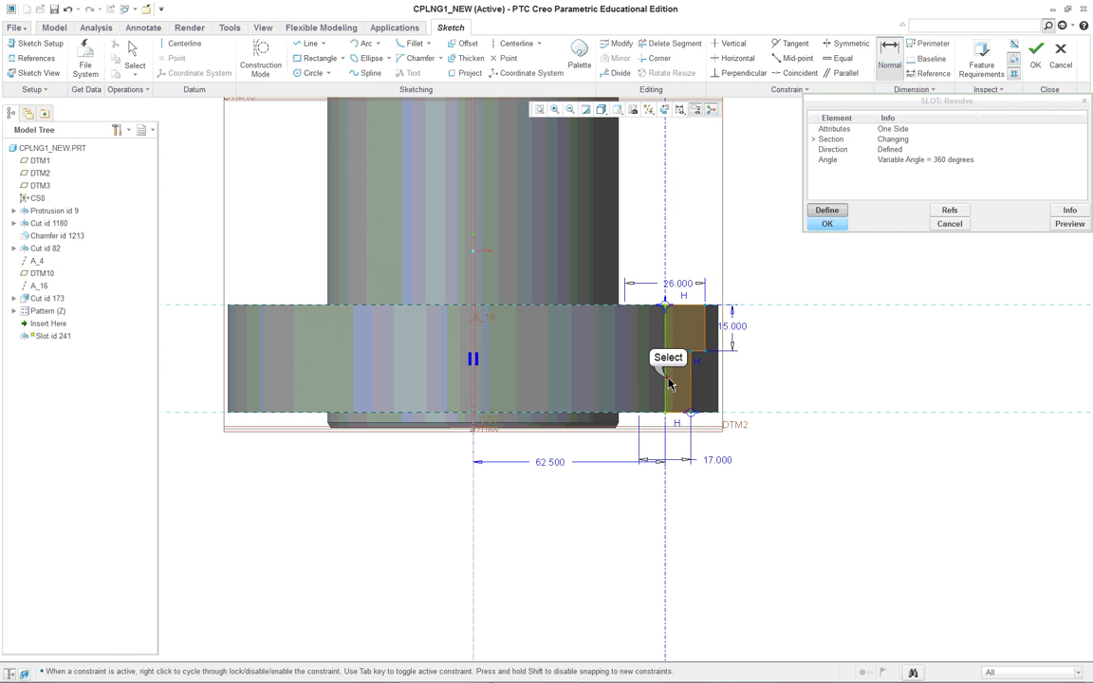
pyautogui.click(475, 513)
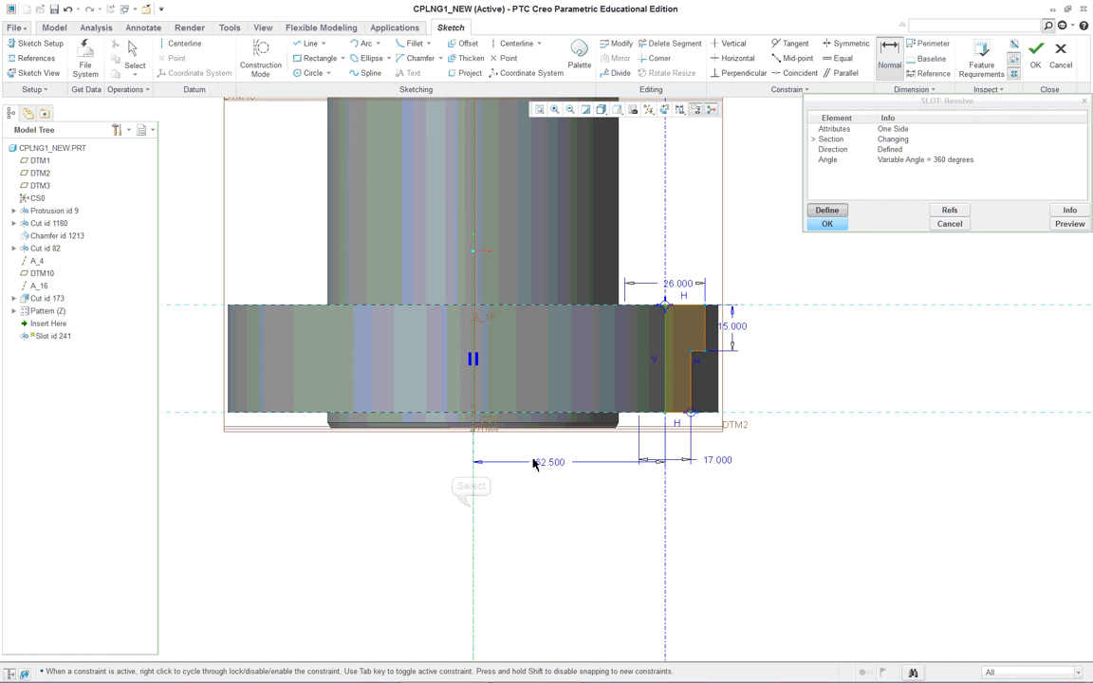
pyautogui.click(665, 358)
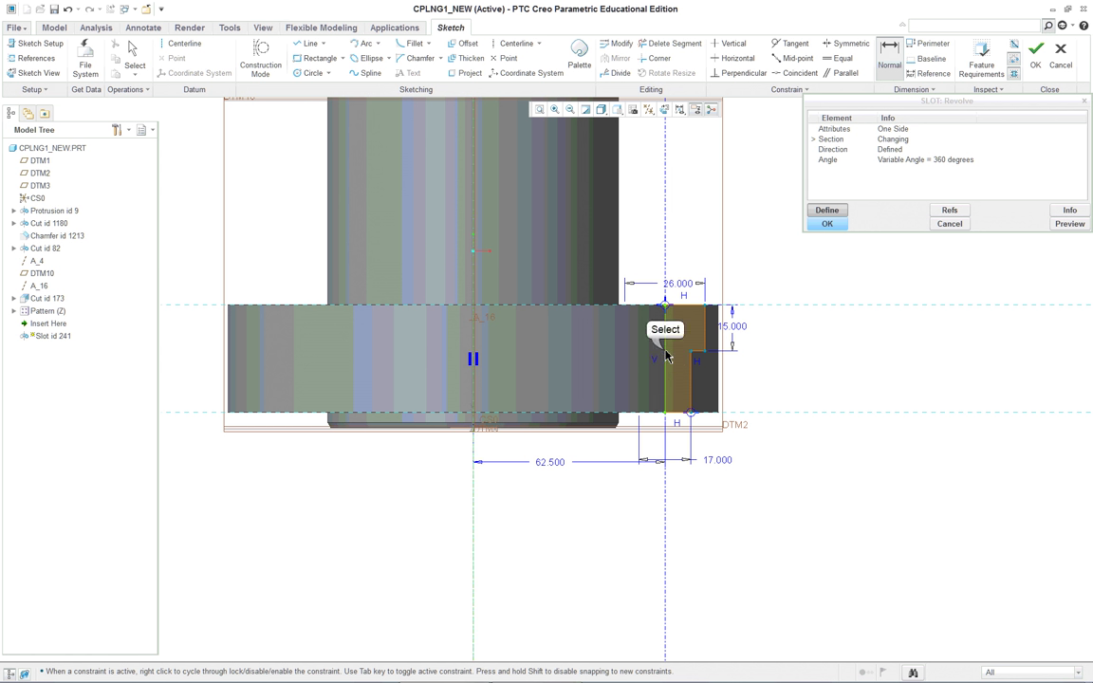
pyautogui.middleClick(495, 533)
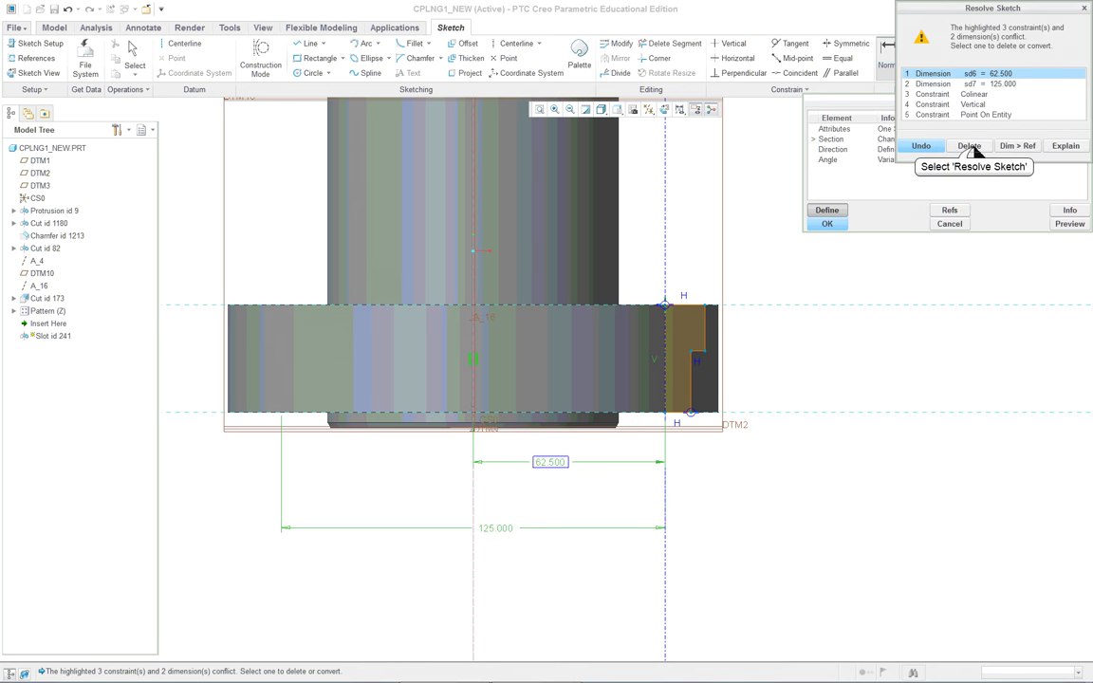
pyautogui.click(968, 146)
pyautogui.press('Return')
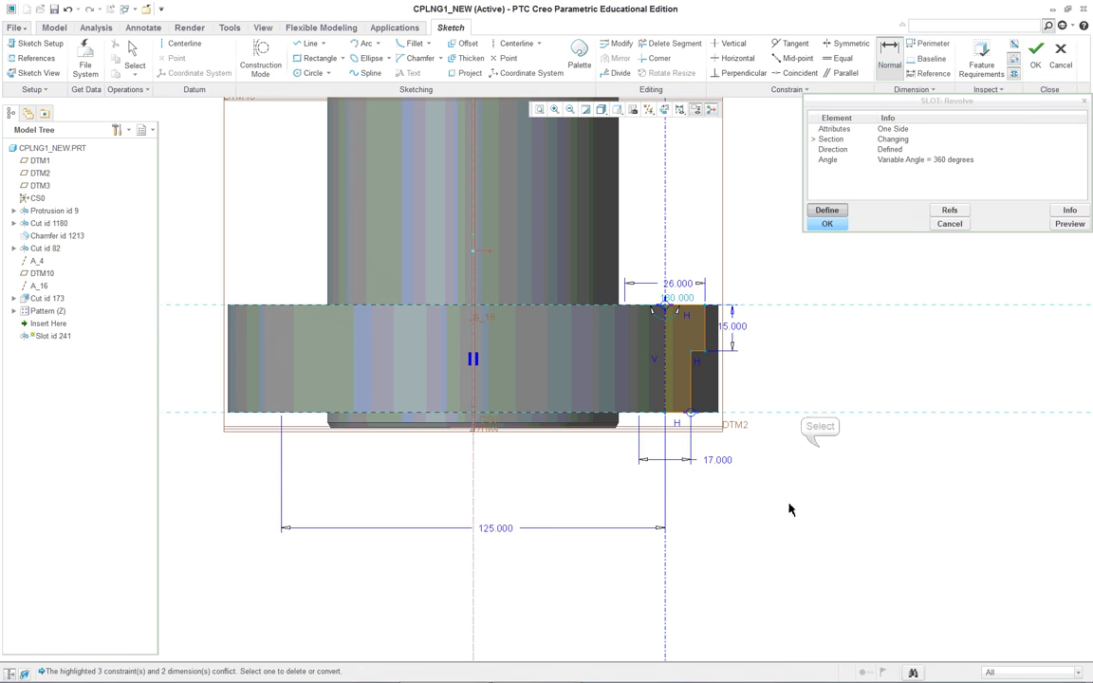
# Step: Finish the section sketch, preview the revolved slot and accept its redefinition
pyautogui.hotkey('ctrl', 'd')
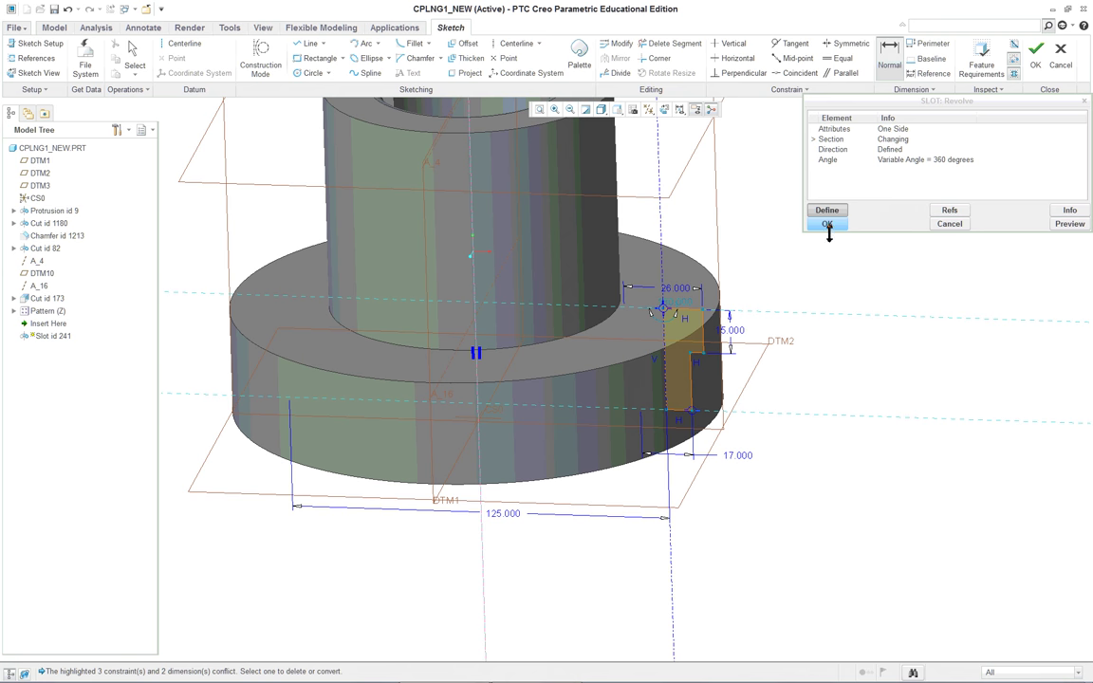
pyautogui.rightClick(830, 234)
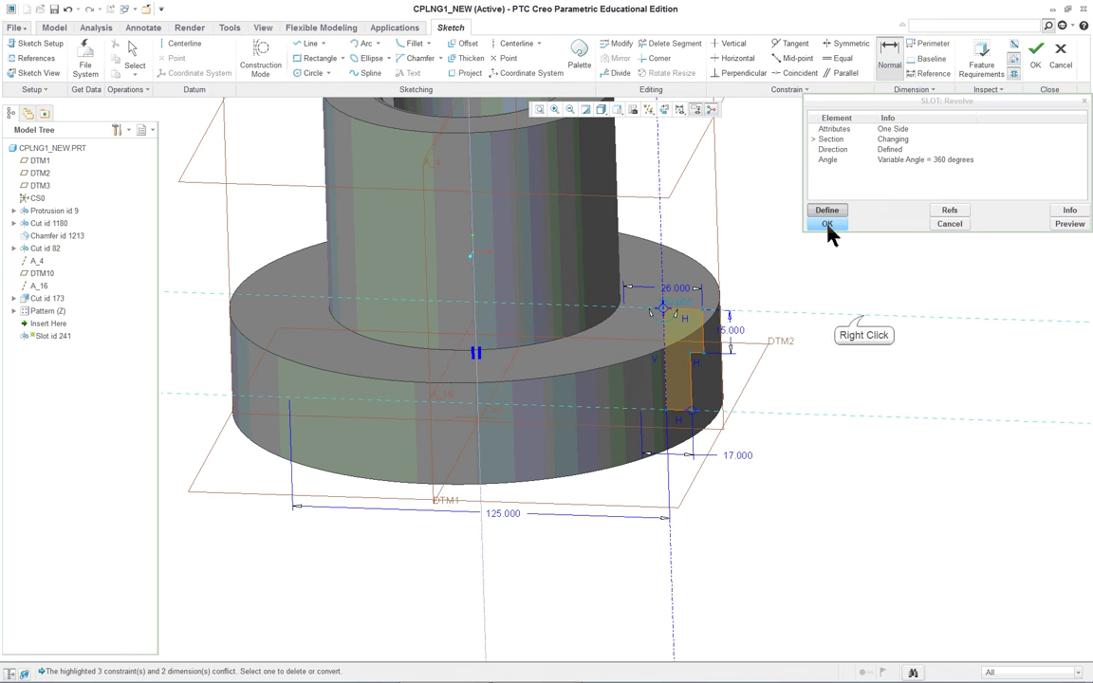
pyautogui.rightClick(863, 319)
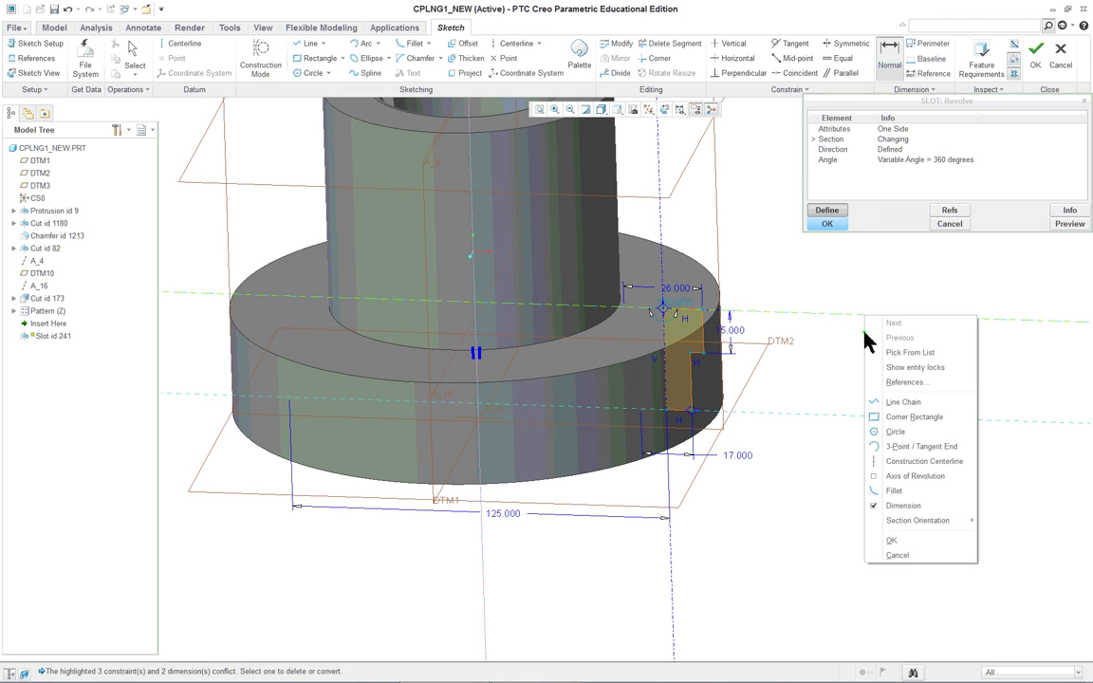
pyautogui.click(891, 548)
pyautogui.click(1069, 223)
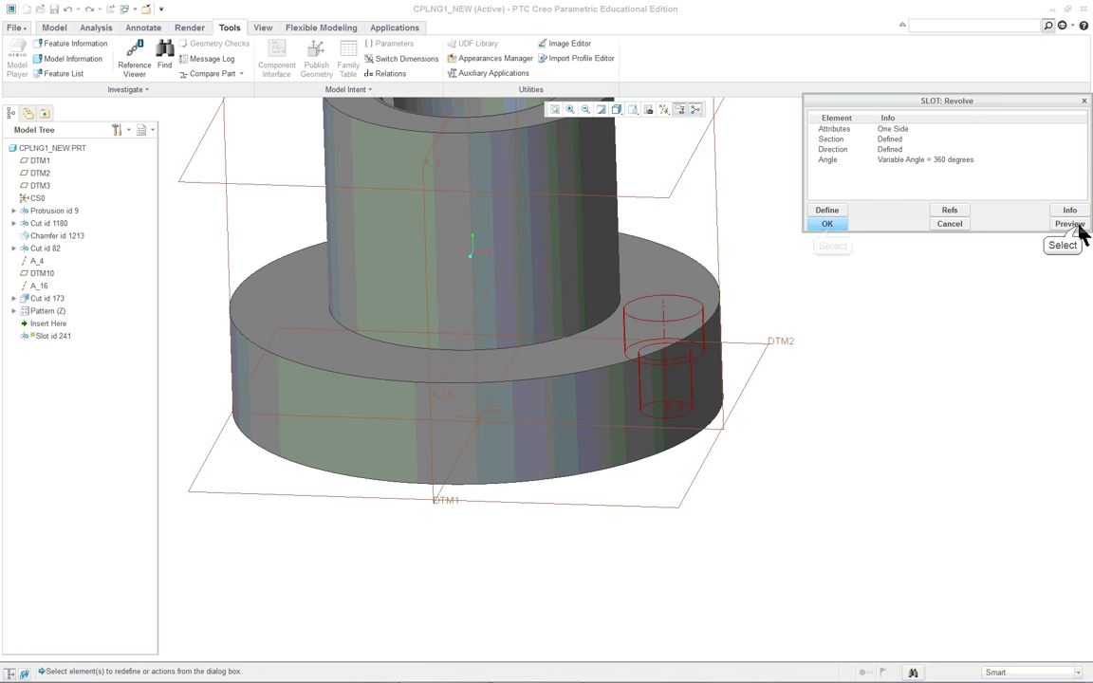
pyautogui.click(827, 225)
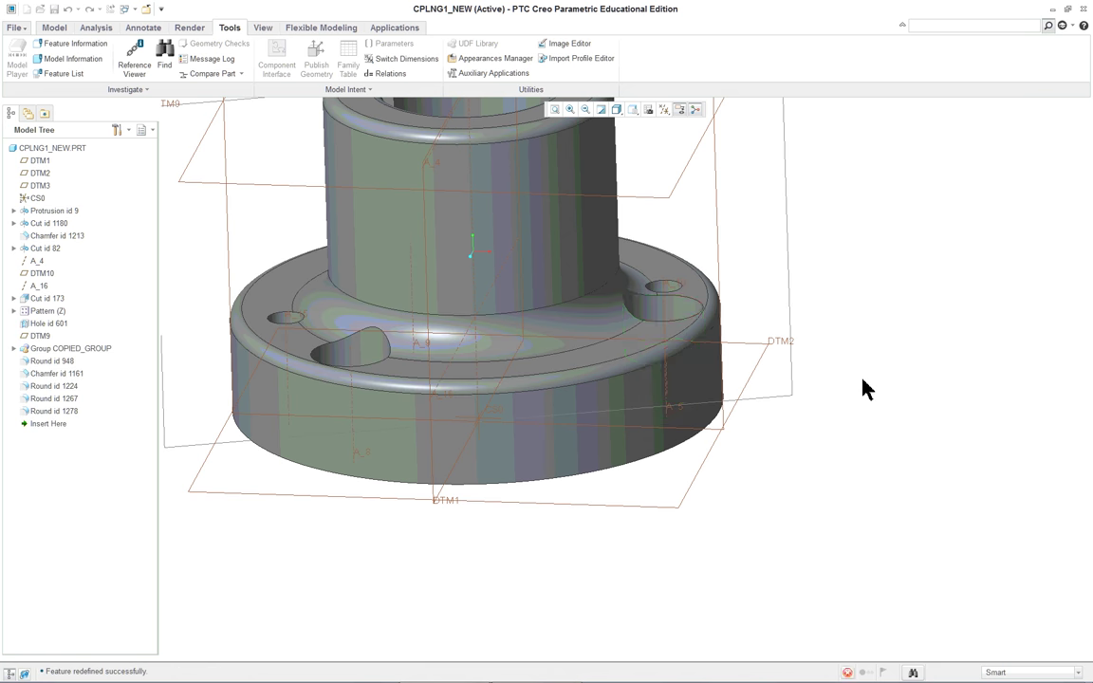
pyautogui.moveTo(872, 385)
pyautogui.mouseDown(button='middle')
pyautogui.moveTo(863, 393)
pyautogui.moveTo(872, 366)
pyautogui.moveTo(859, 375)
pyautogui.mouseUp(button='middle')
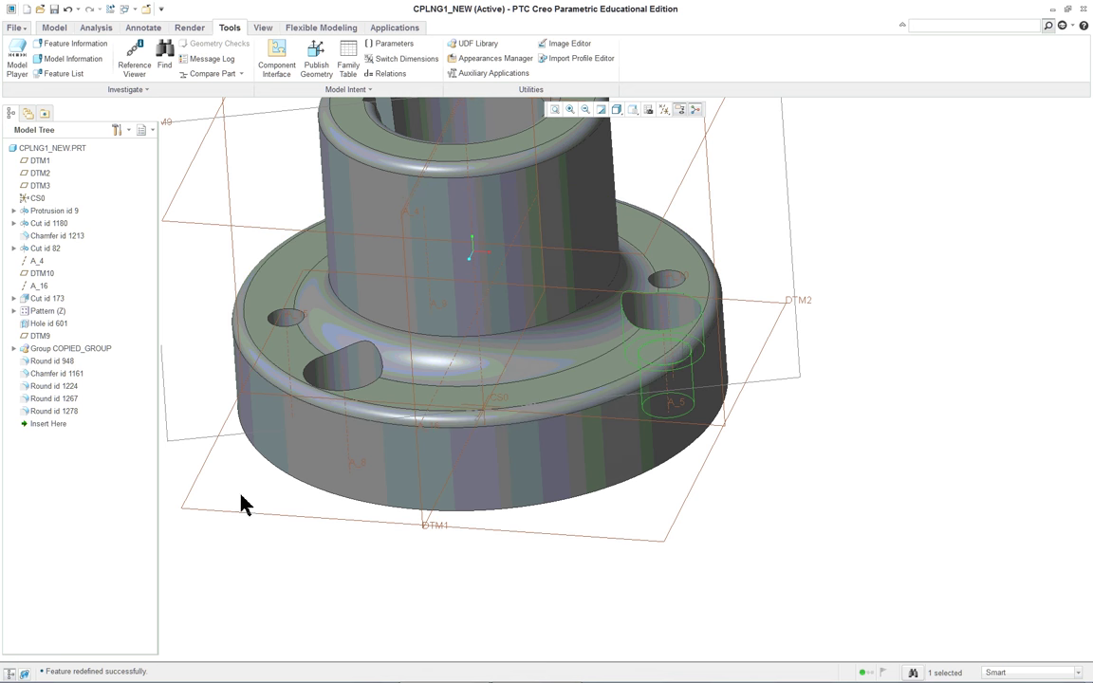
pyautogui.rightClick(823, 372)
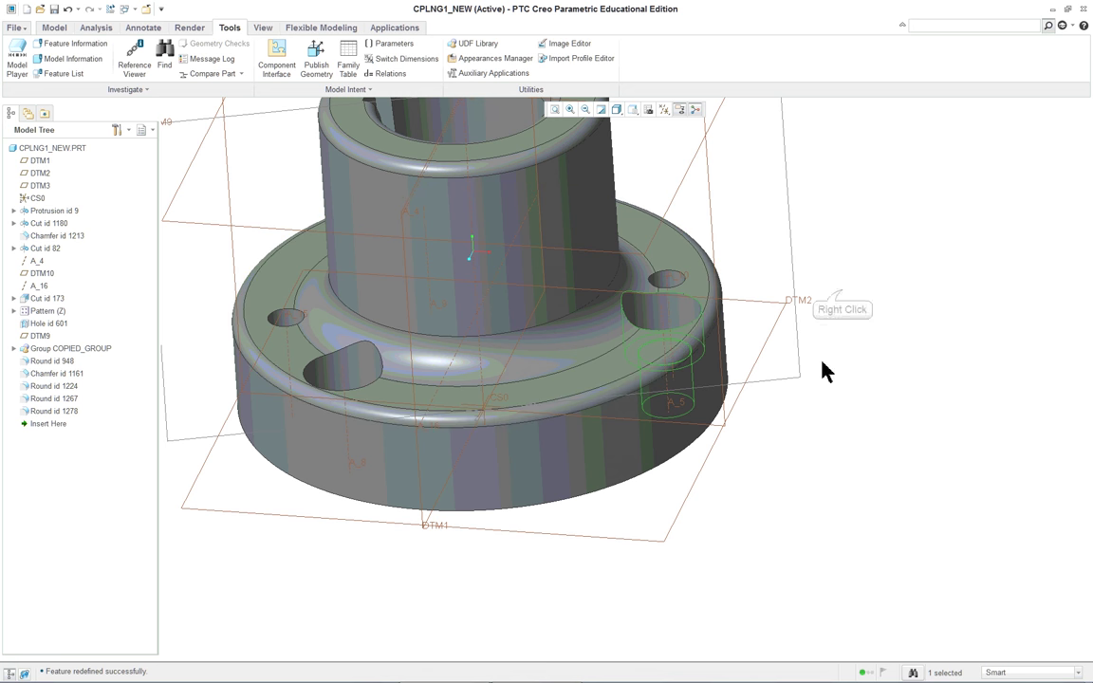
# Step: Locate the selected revolved slot in the model's feature list, inside the pattern's Group Z
pyautogui.rightClick(843, 294)
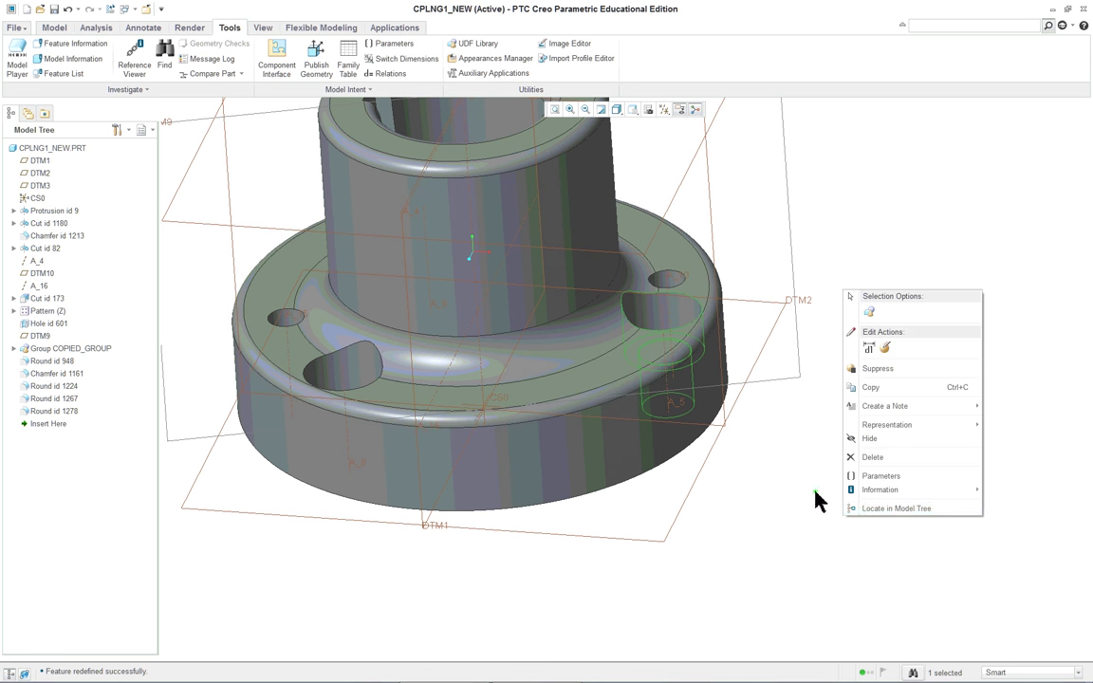
pyautogui.click(897, 510)
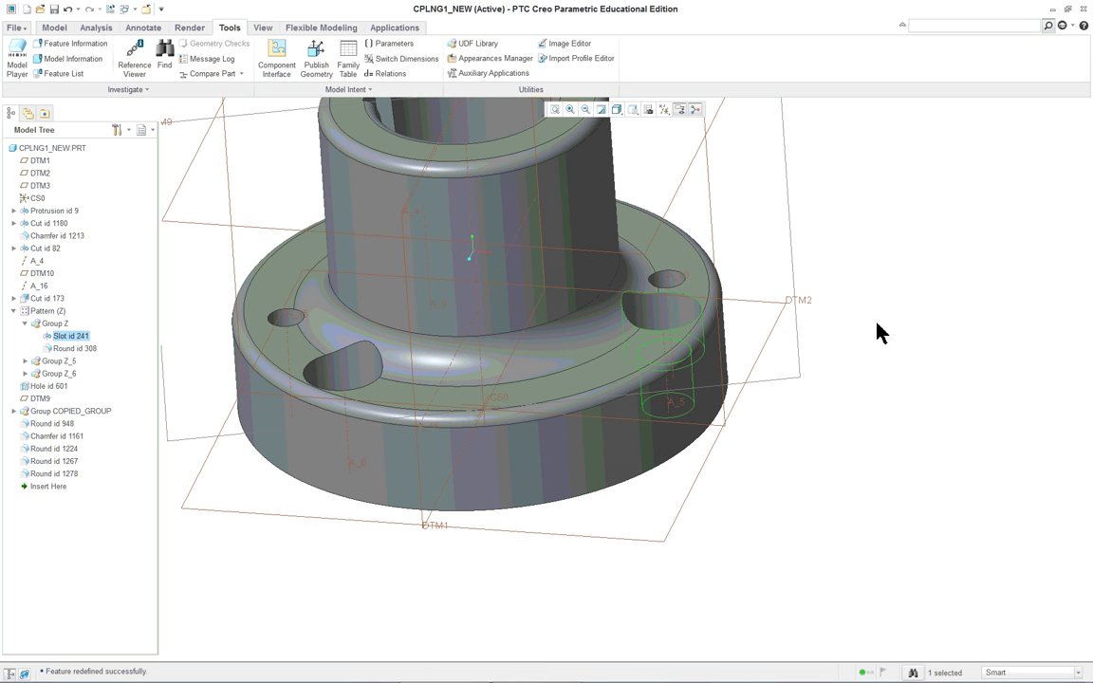
pyautogui.scroll(2, 877, 332)
pyautogui.scroll(-4, 805, 242)
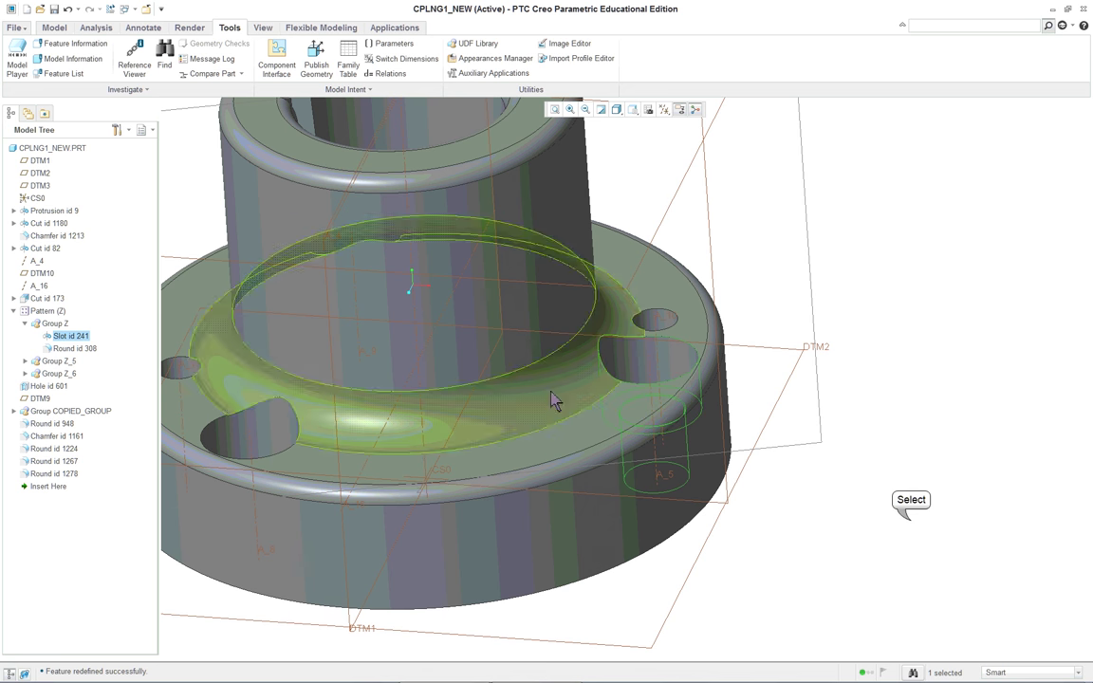
# Step: Move the round at the hub's base, Round id 1224, directly after the slot pattern and before Hole id 601
pyautogui.click(913, 522)
pyautogui.click(548, 404)
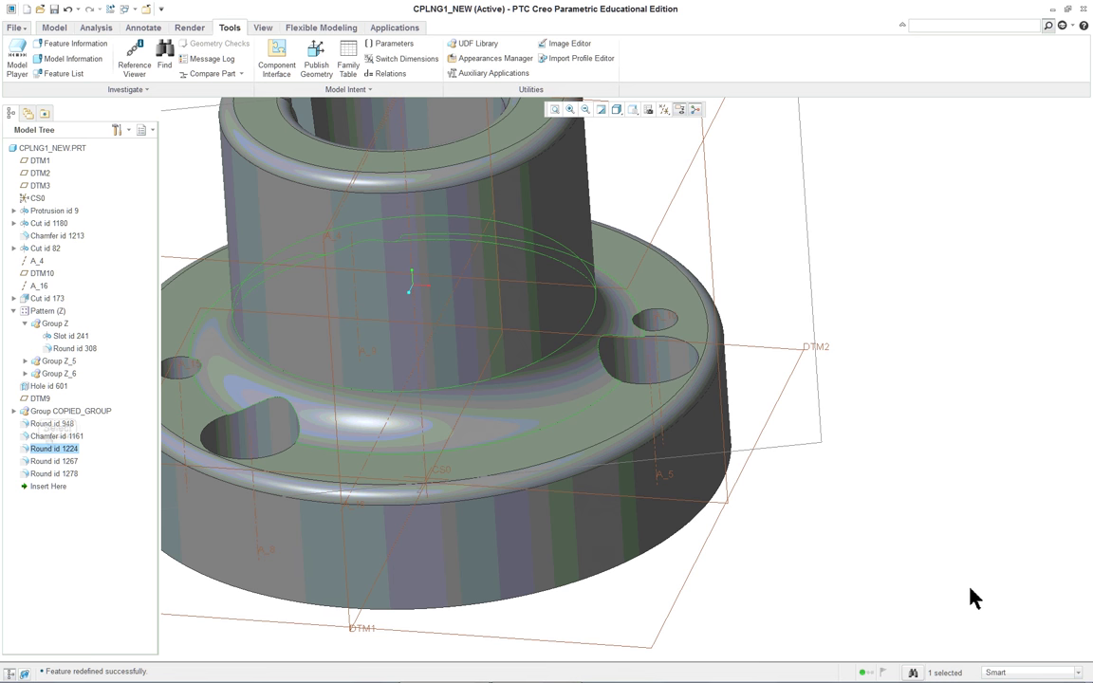
pyautogui.moveTo(60, 457); pyautogui.dragTo(56, 320)
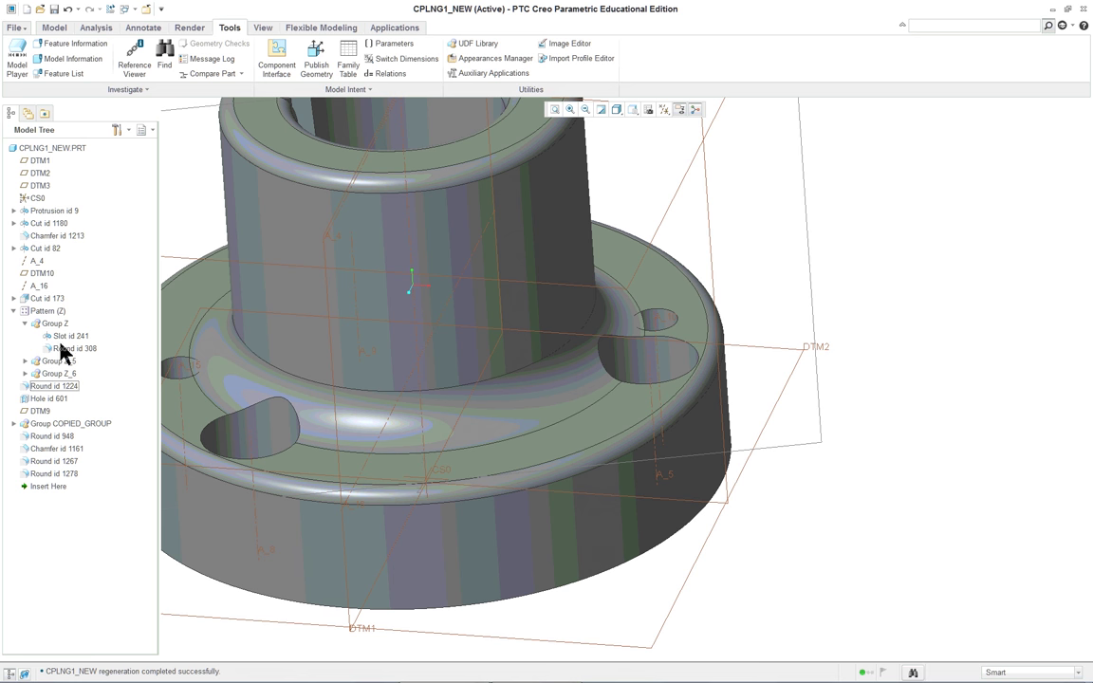
# Step: Reorder Round id 1224 between DTM10 and A_16, inspect the slots, and return the round to just before Round id 1278
pyautogui.click(49, 387)
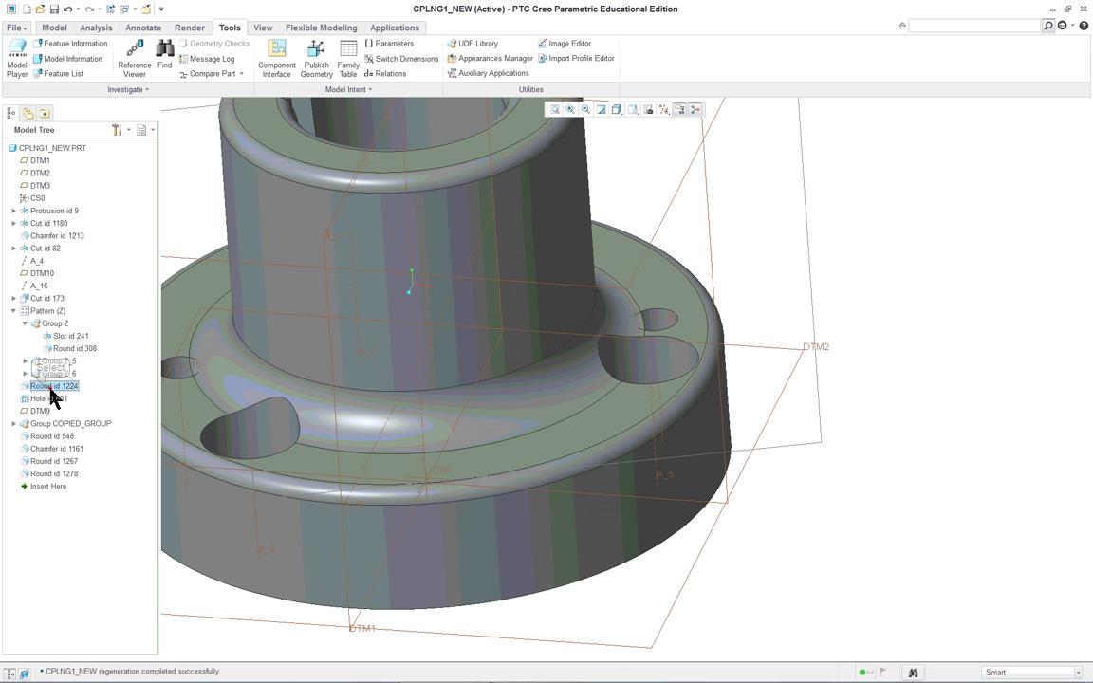
pyautogui.moveTo(51, 297); pyautogui.dragTo(49, 277)
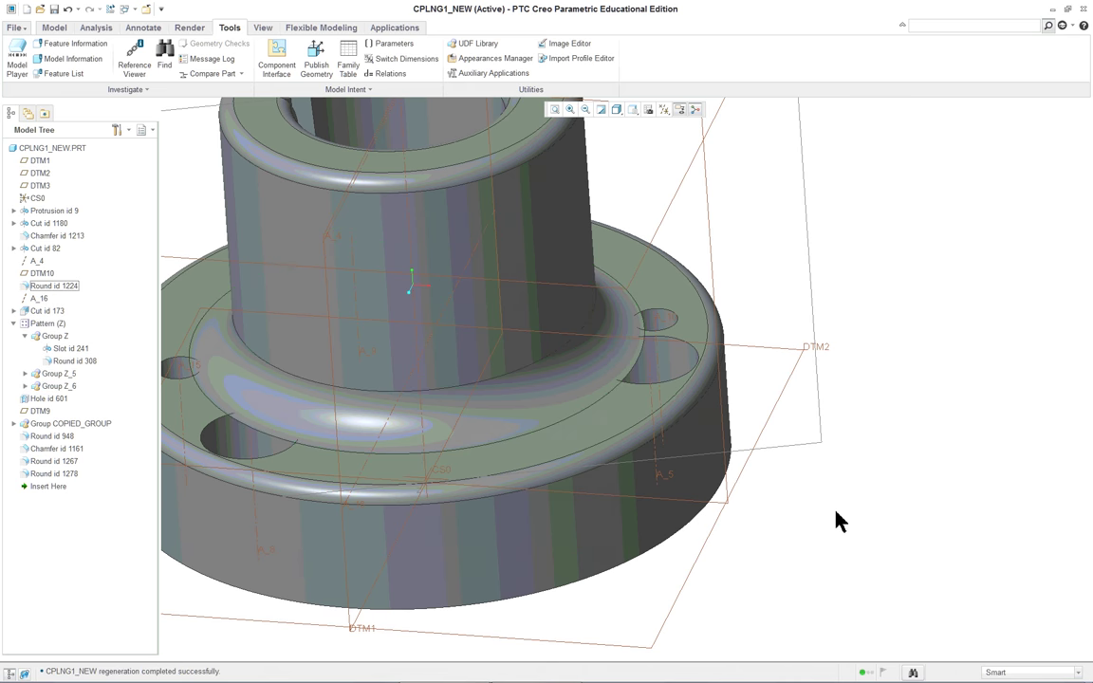
pyautogui.moveTo(836, 512)
pyautogui.mouseDown(button='middle')
pyautogui.moveTo(798, 576)
pyautogui.moveTo(817, 535)
pyautogui.moveTo(842, 520)
pyautogui.mouseUp(button='middle')
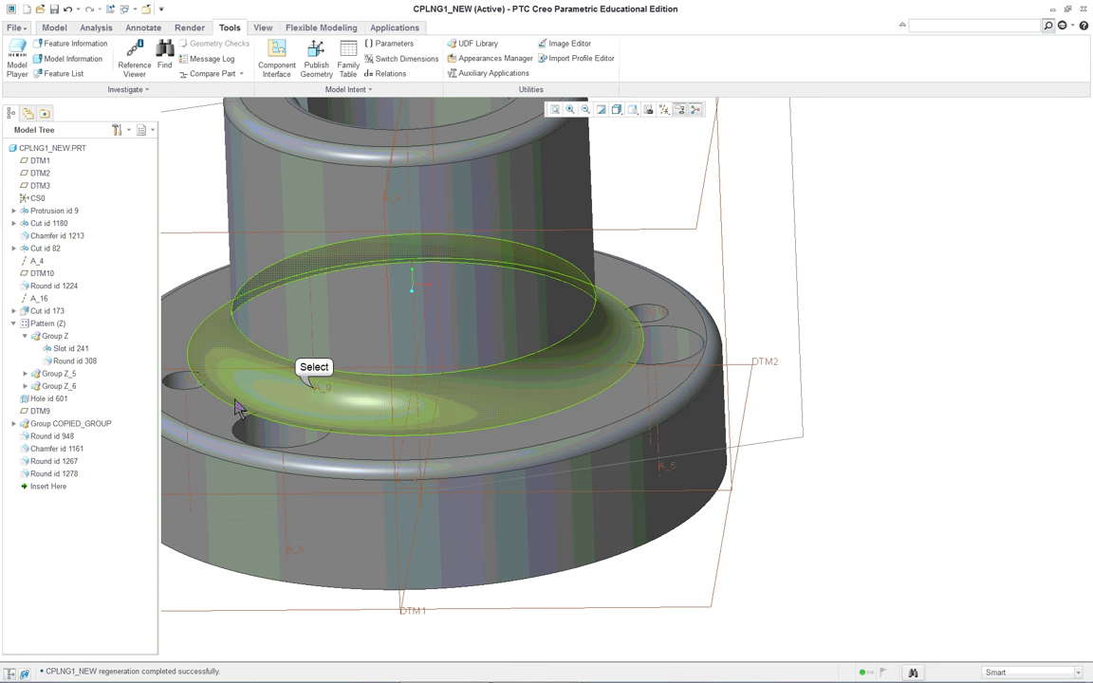
pyautogui.click(316, 396)
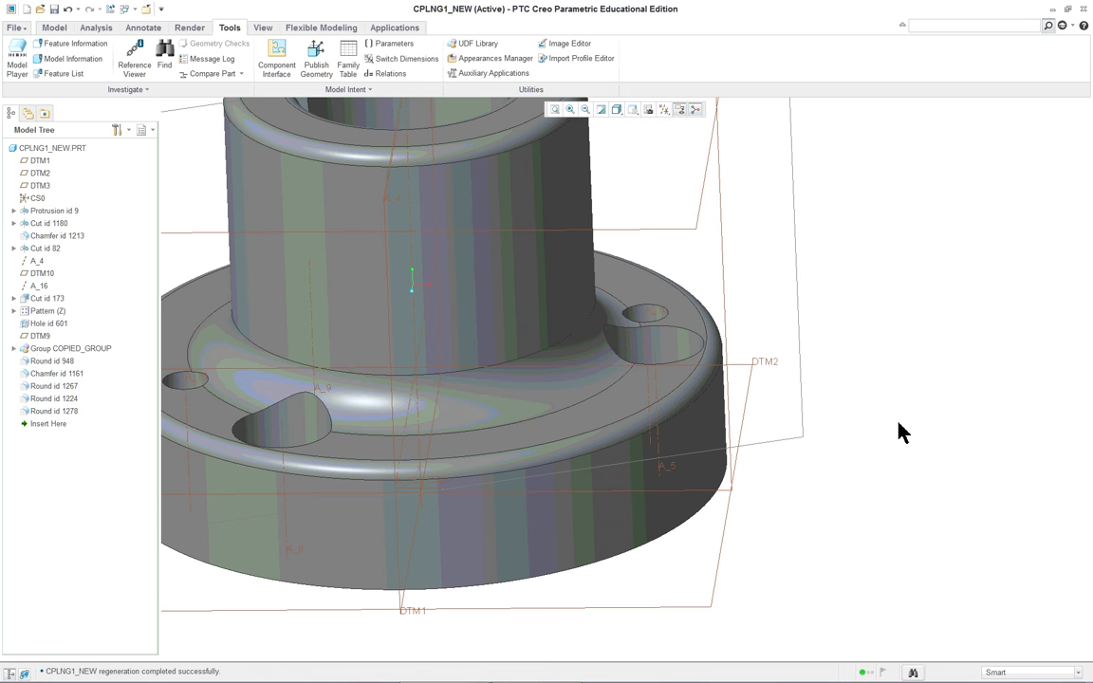
# Step: Locate the revolved slot's parent pattern, Pattern (Z), in the feature list and suppress it with all its groups
pyautogui.scroll(-3, 900, 432)
pyautogui.moveTo(902, 434)
pyautogui.mouseDown(button='middle')
pyautogui.moveTo(878, 459)
pyautogui.moveTo(892, 420)
pyautogui.mouseUp(button='middle')
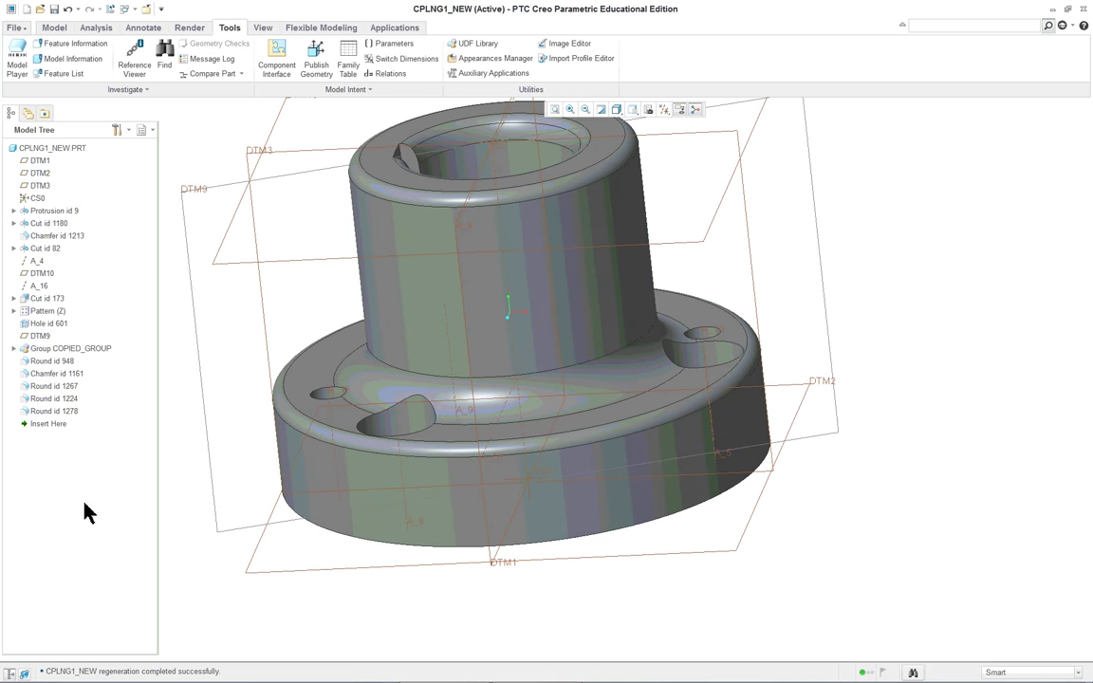
pyautogui.click(621, 427)
pyautogui.click(690, 358)
pyautogui.rightClick(698, 460)
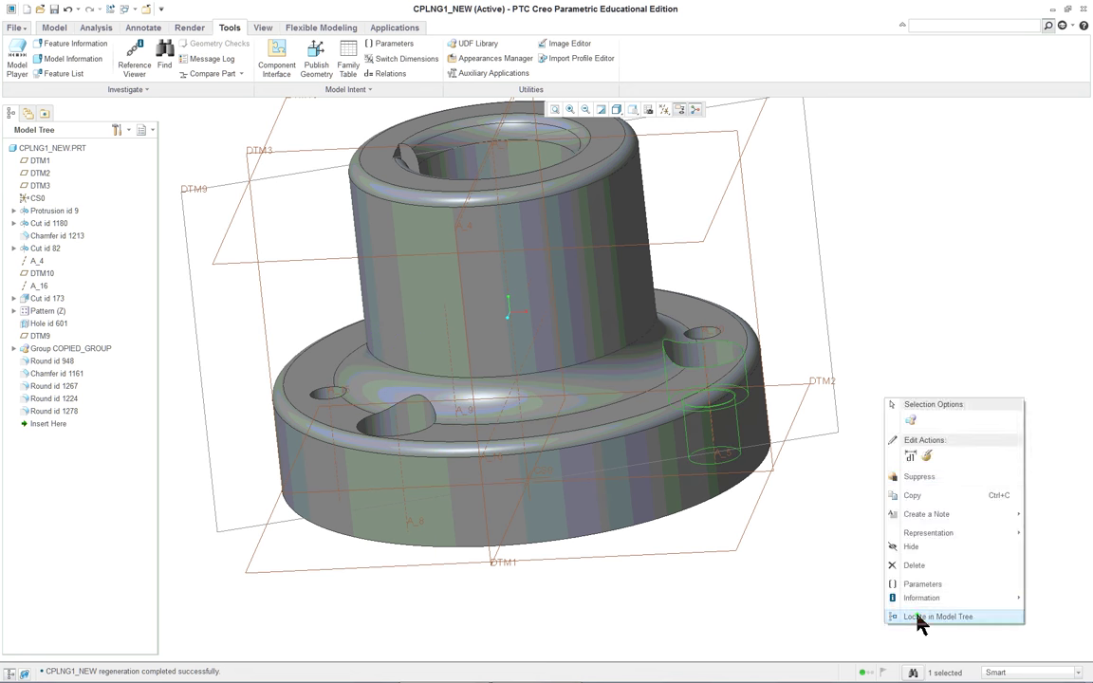
pyautogui.click(826, 554)
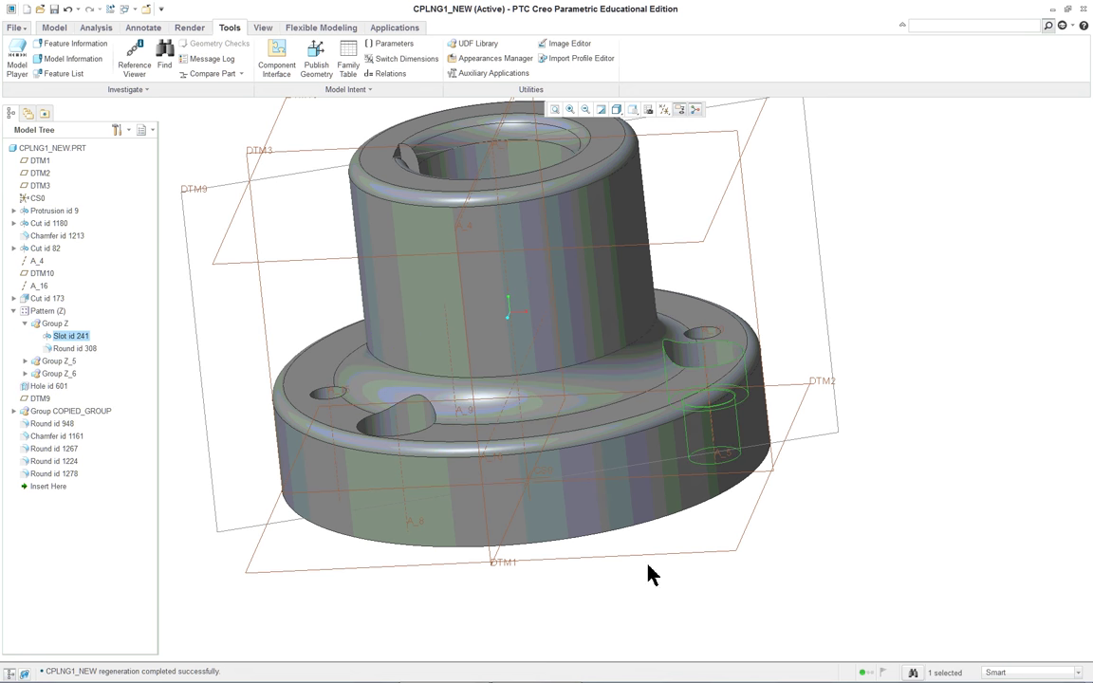
pyautogui.rightClick(49, 313)
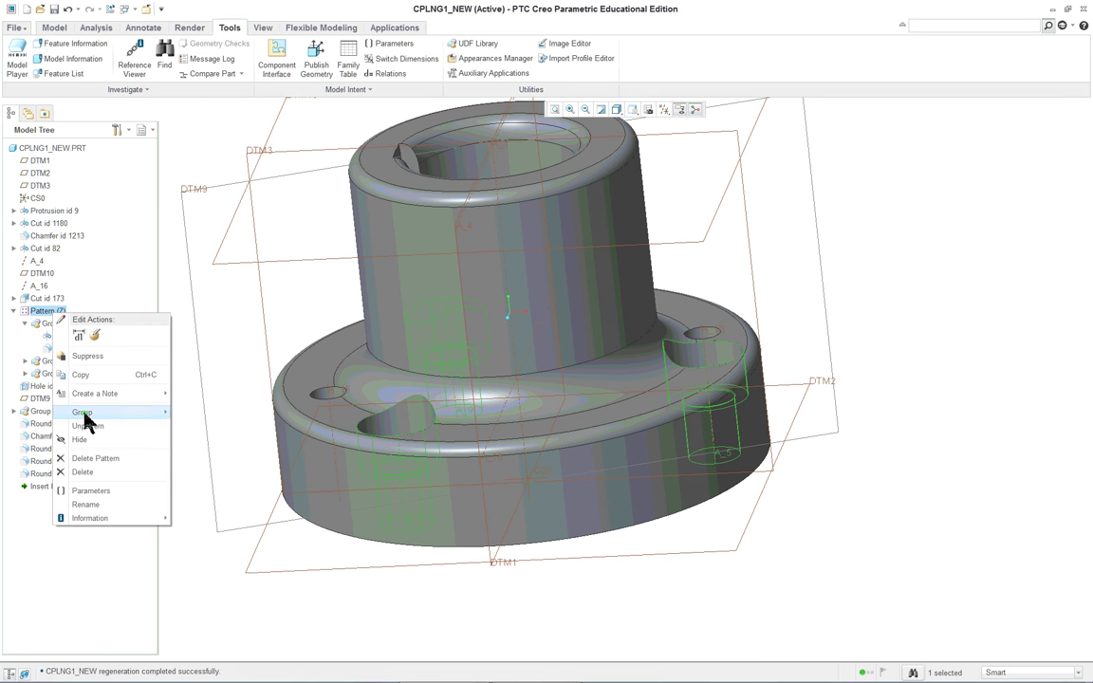
pyautogui.click(87, 358)
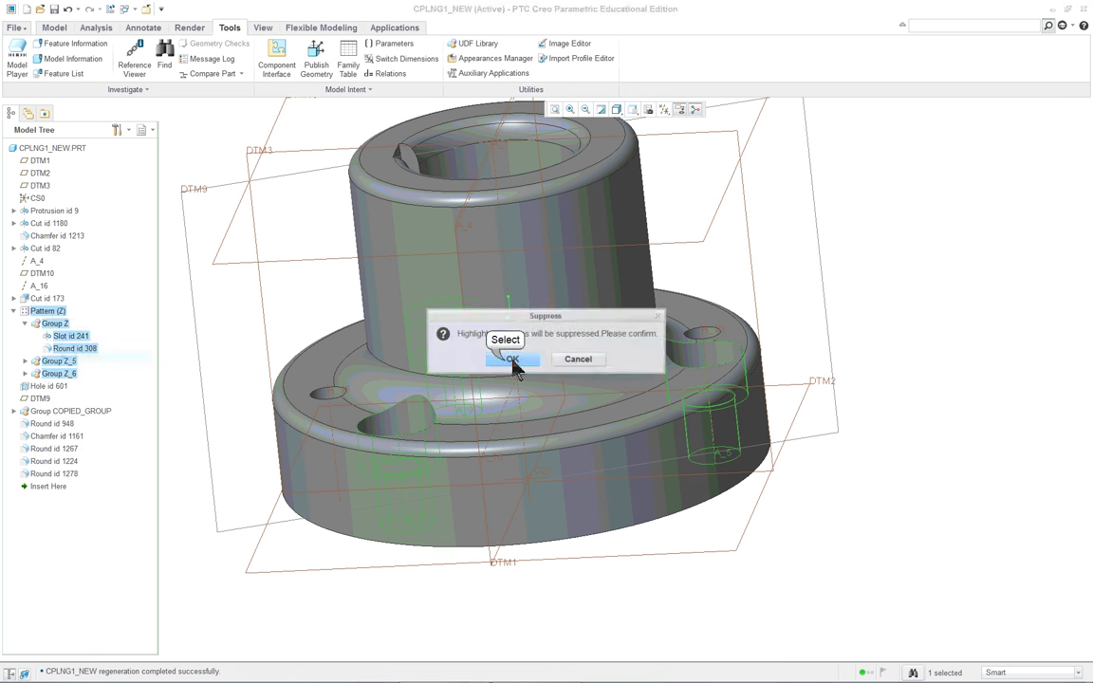
pyautogui.click(510, 360)
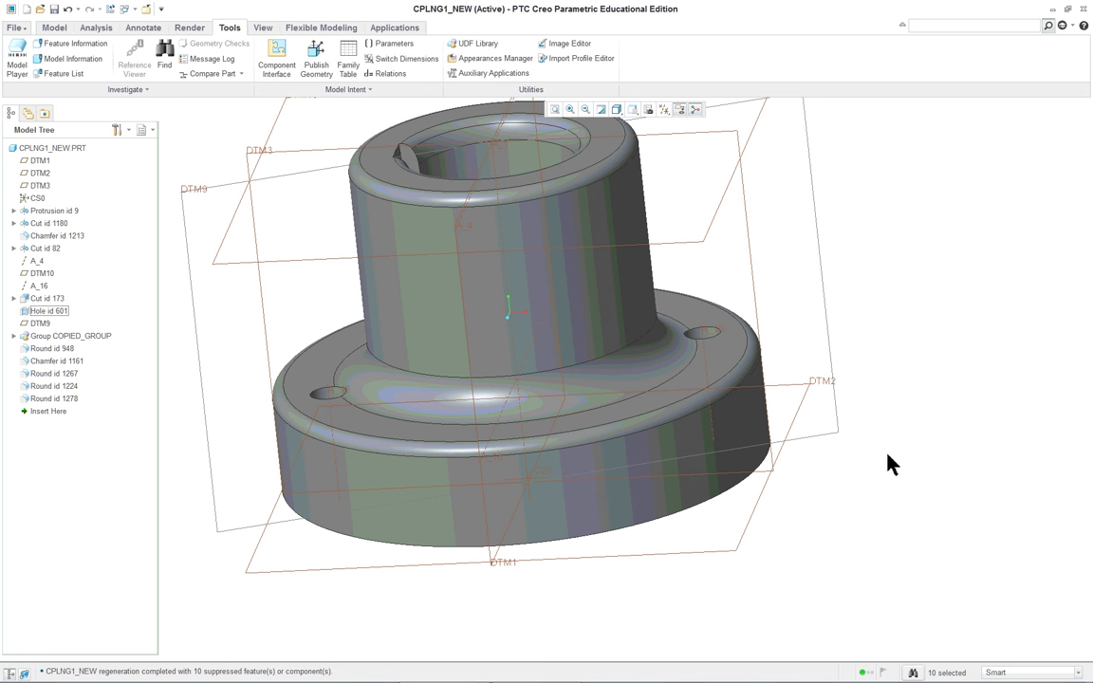
# Step: Start a new 360° solid Revolve feature set to remove material
pyautogui.moveTo(870, 508); pyautogui.dragTo(870, 510, button='middle')
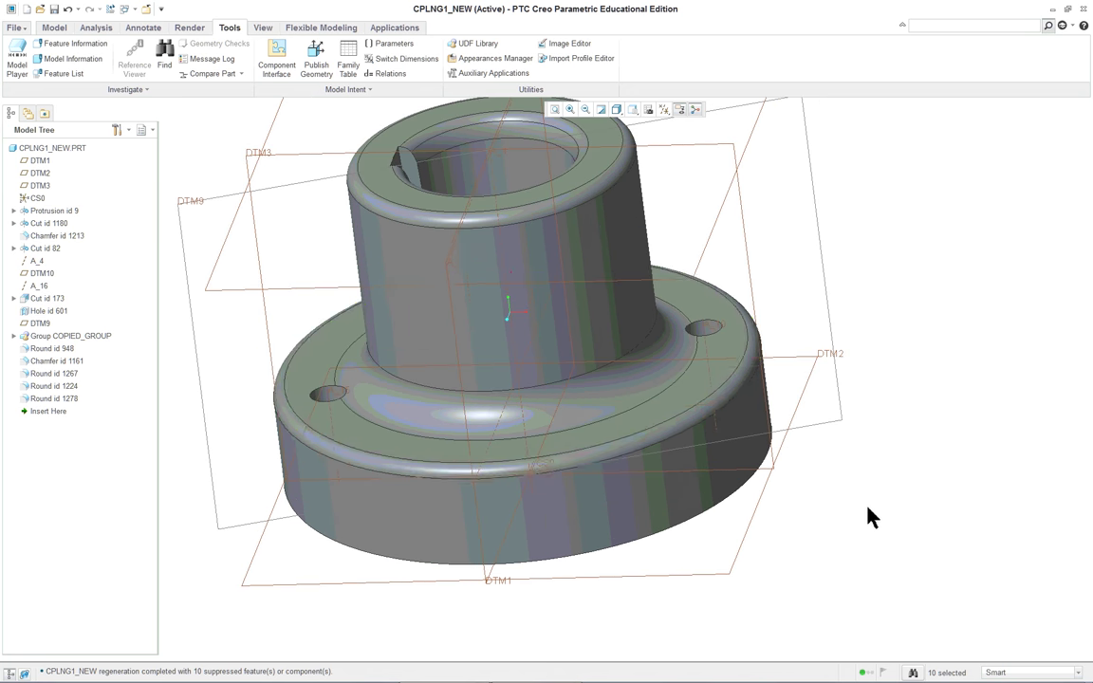
pyautogui.click(53, 28)
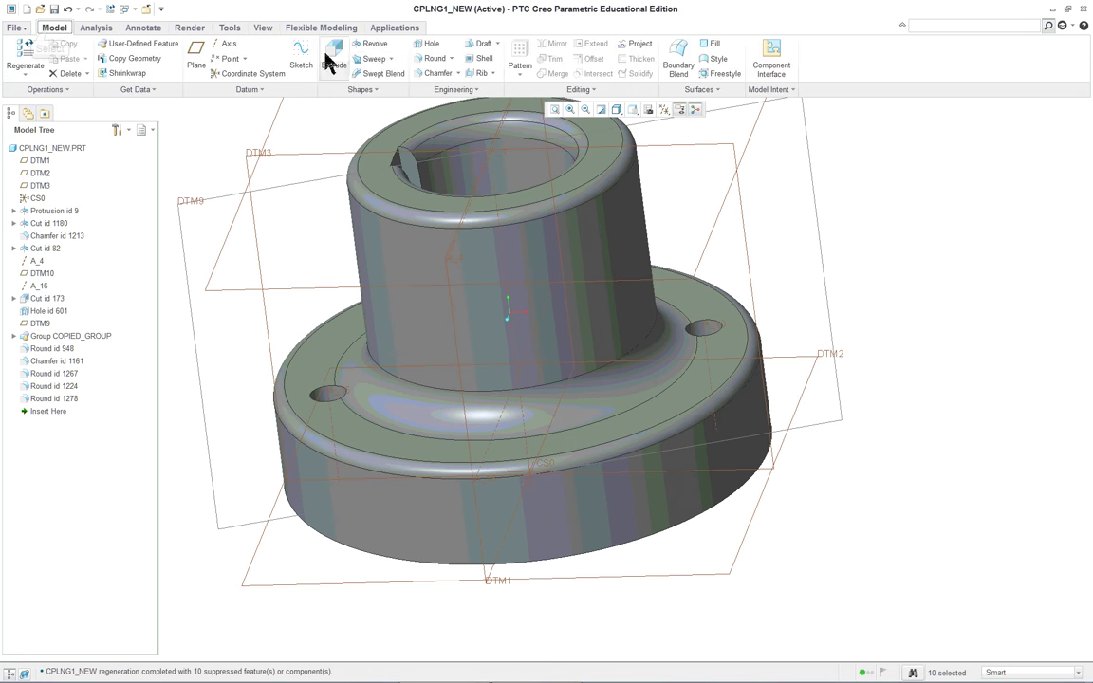
pyautogui.click(375, 45)
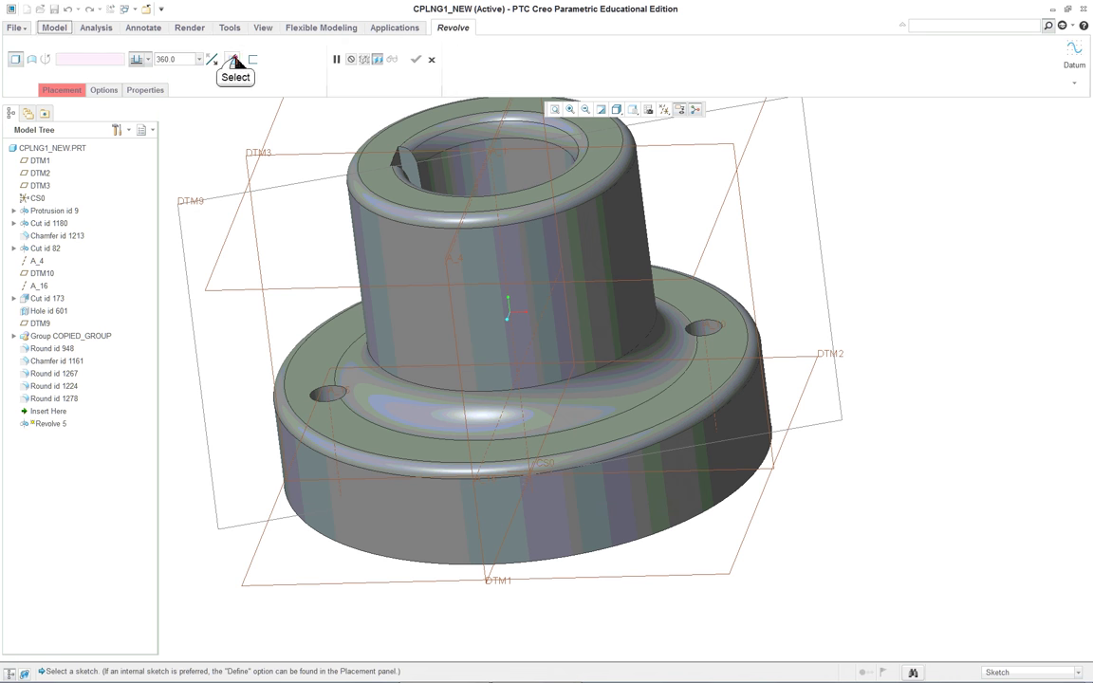
pyautogui.click(235, 62)
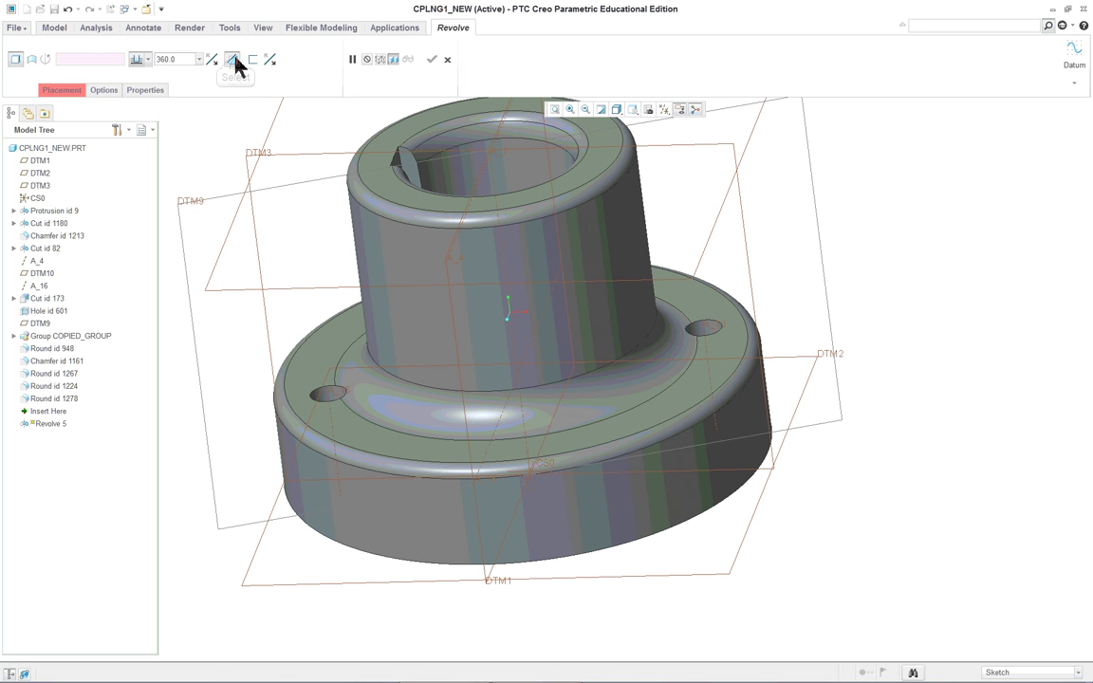
pyautogui.click(693, 391)
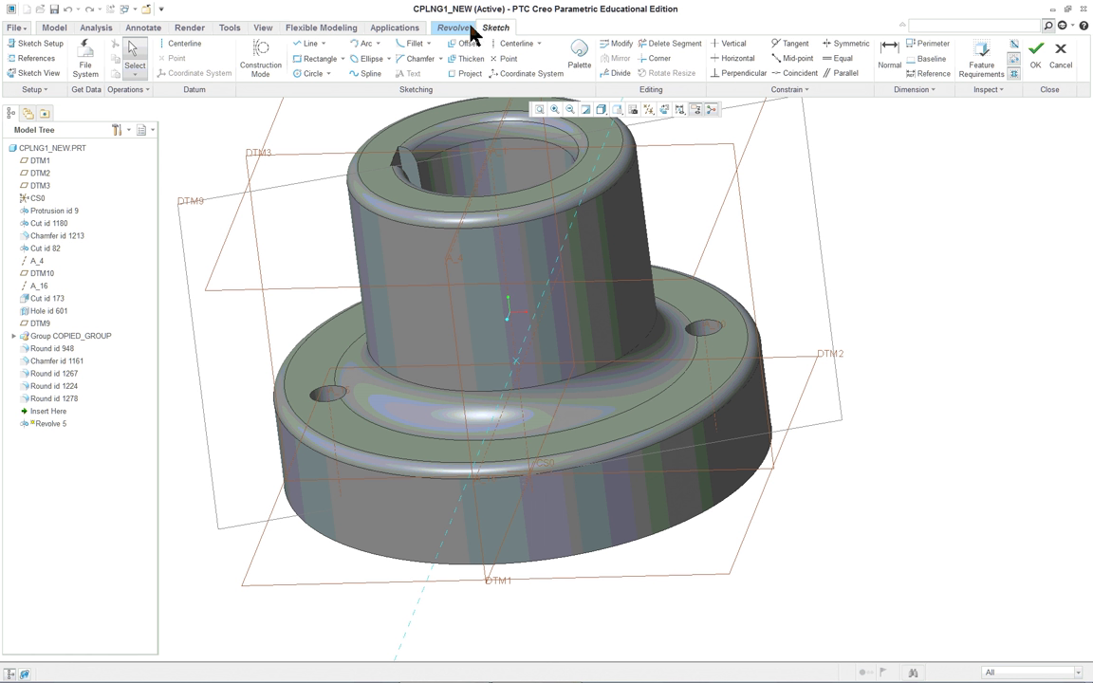
pyautogui.click(1061, 49)
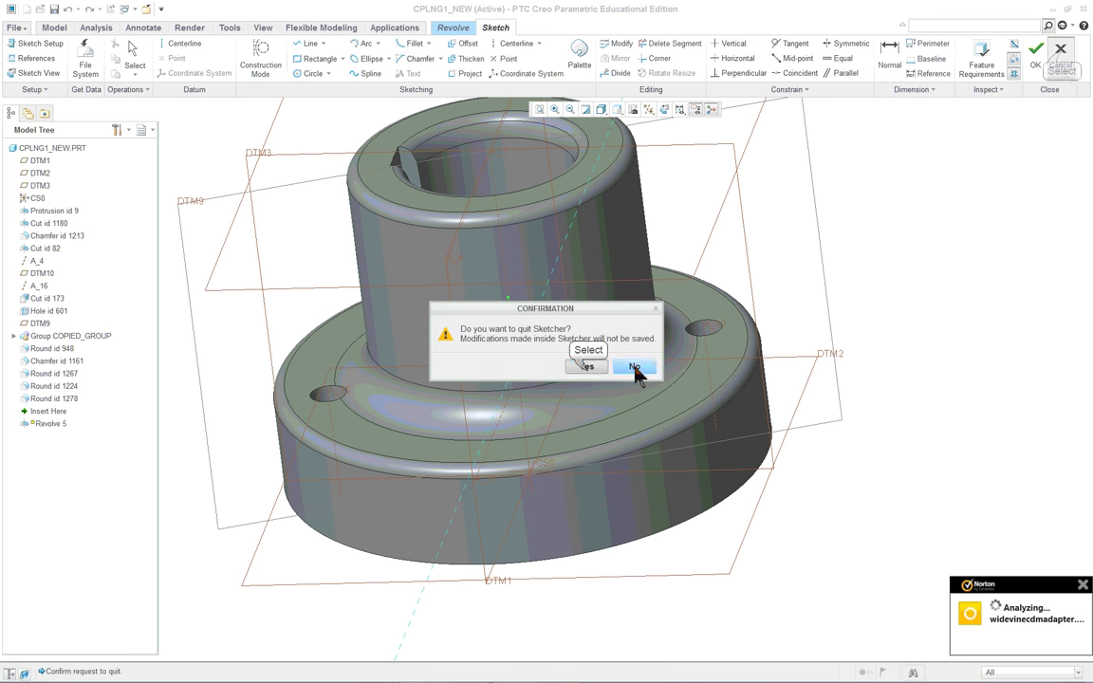
pyautogui.click(588, 368)
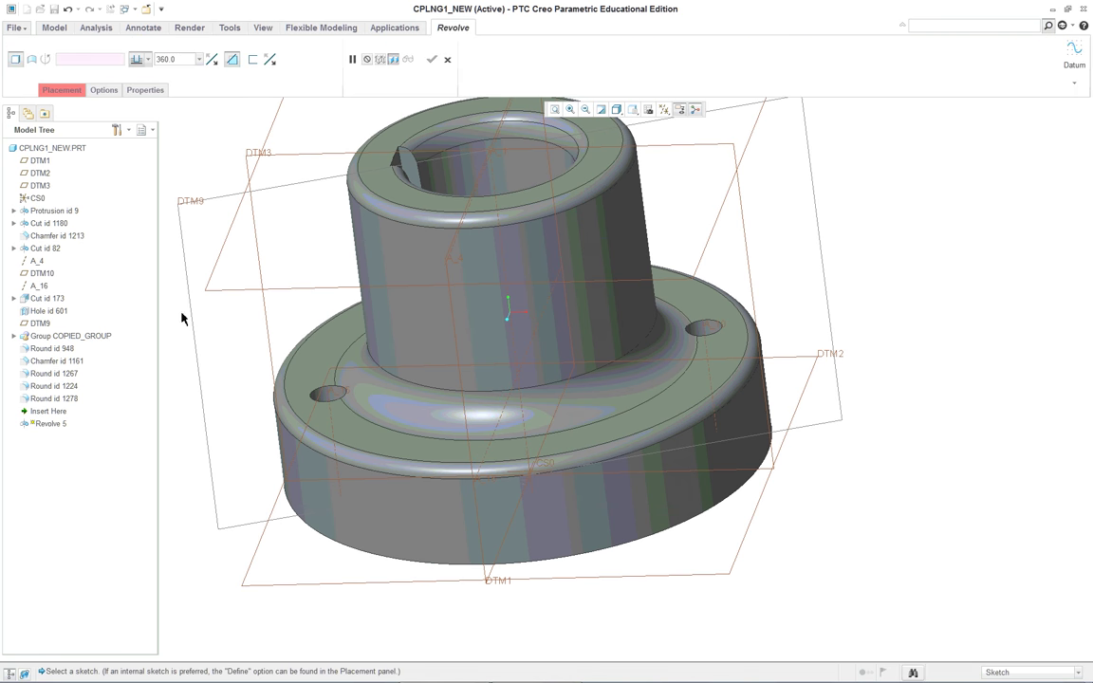
# Step: Define an internal sketch for the revolved cut on plane DTM3, using DTM1 as the Right orientation reference
pyautogui.scroll(2, 303, 317)
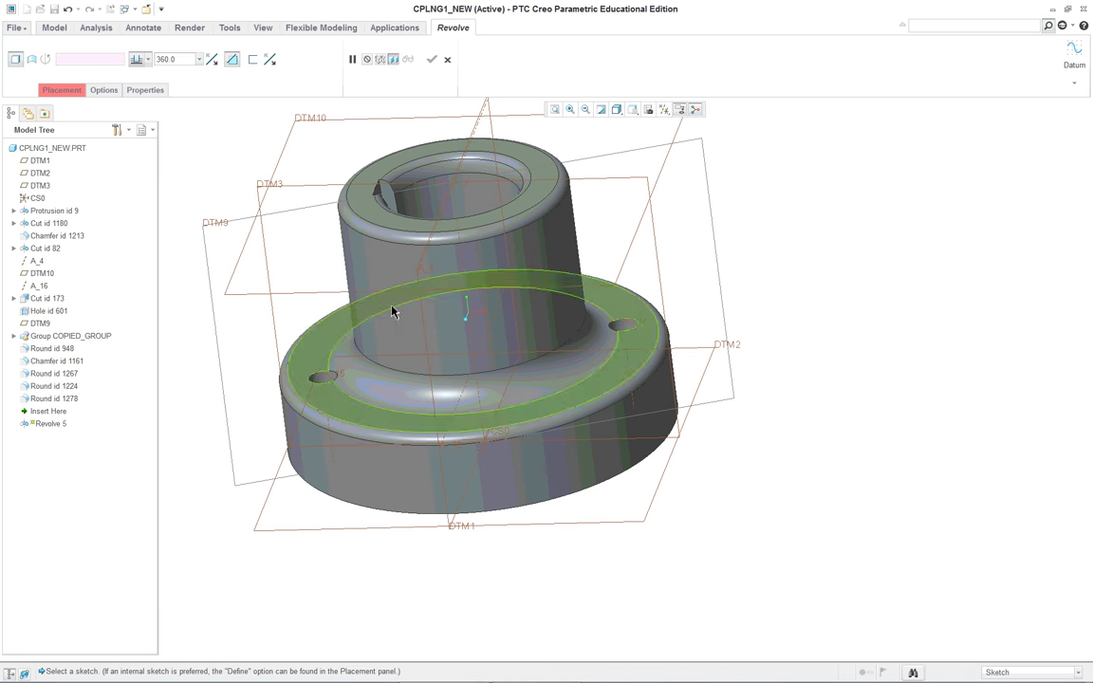
pyautogui.moveTo(458, 310)
pyautogui.mouseDown(button='middle')
pyautogui.moveTo(456, 290)
pyautogui.moveTo(389, 313)
pyautogui.mouseUp(button='middle')
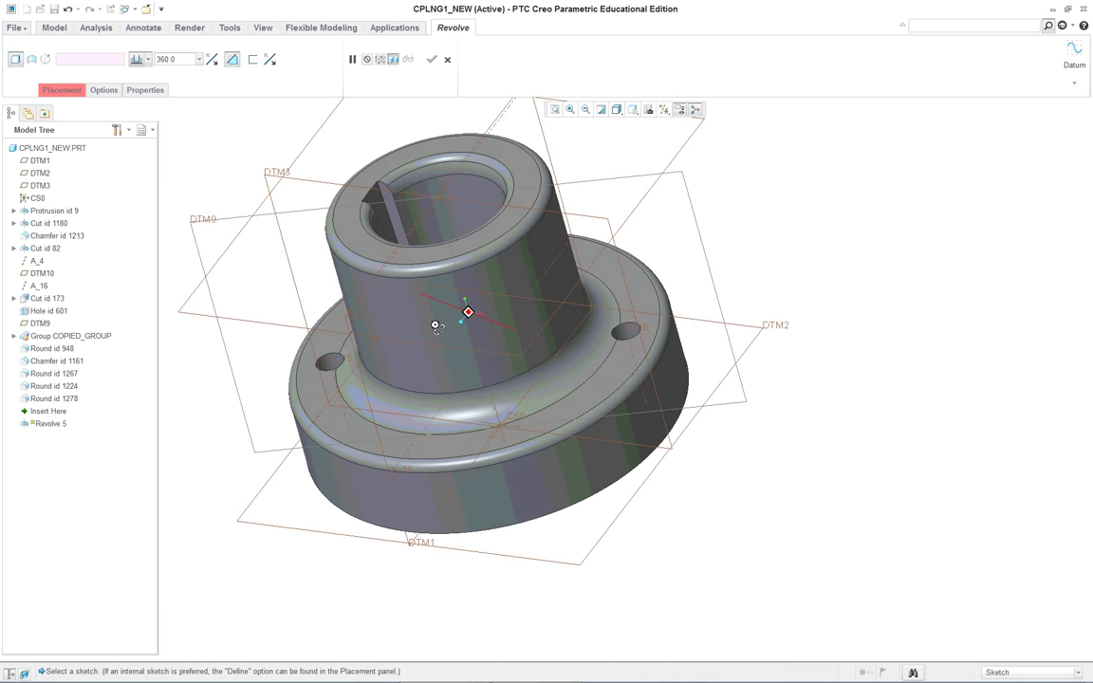
pyautogui.click(62, 90)
pyautogui.click(133, 129)
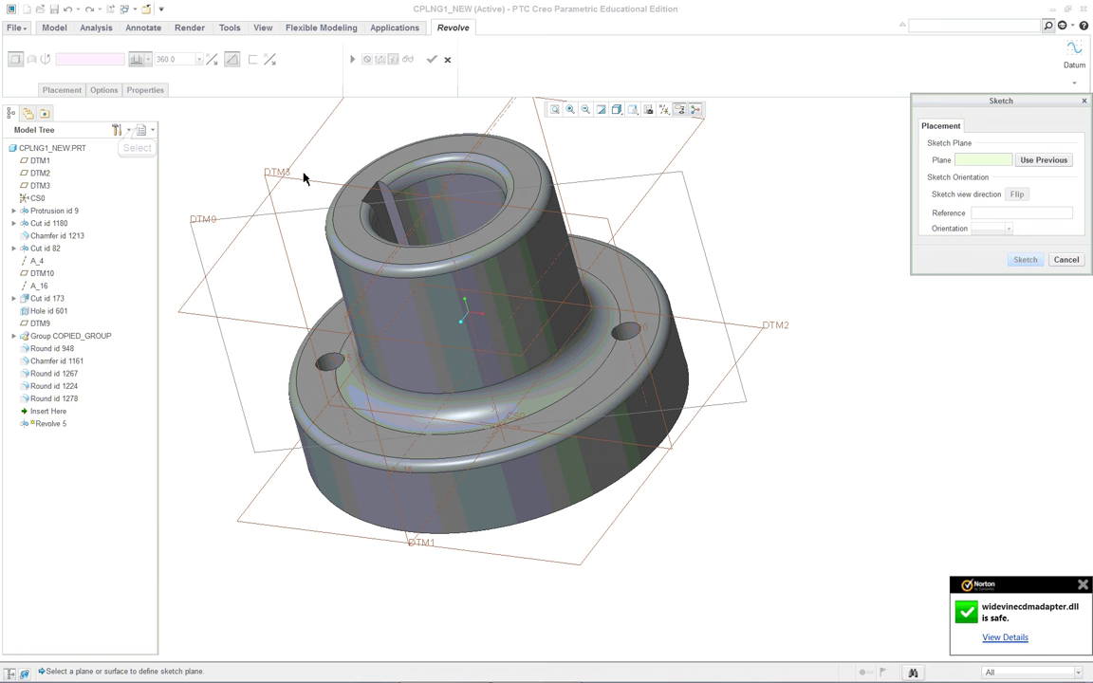
pyautogui.click(608, 224)
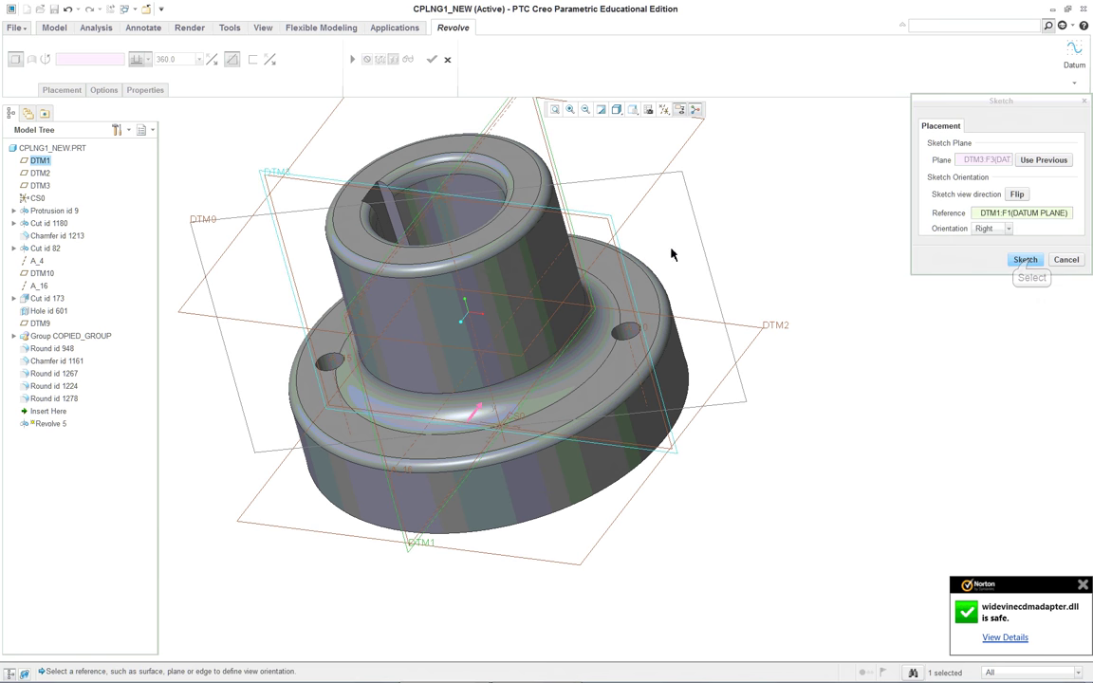
pyautogui.click(1026, 259)
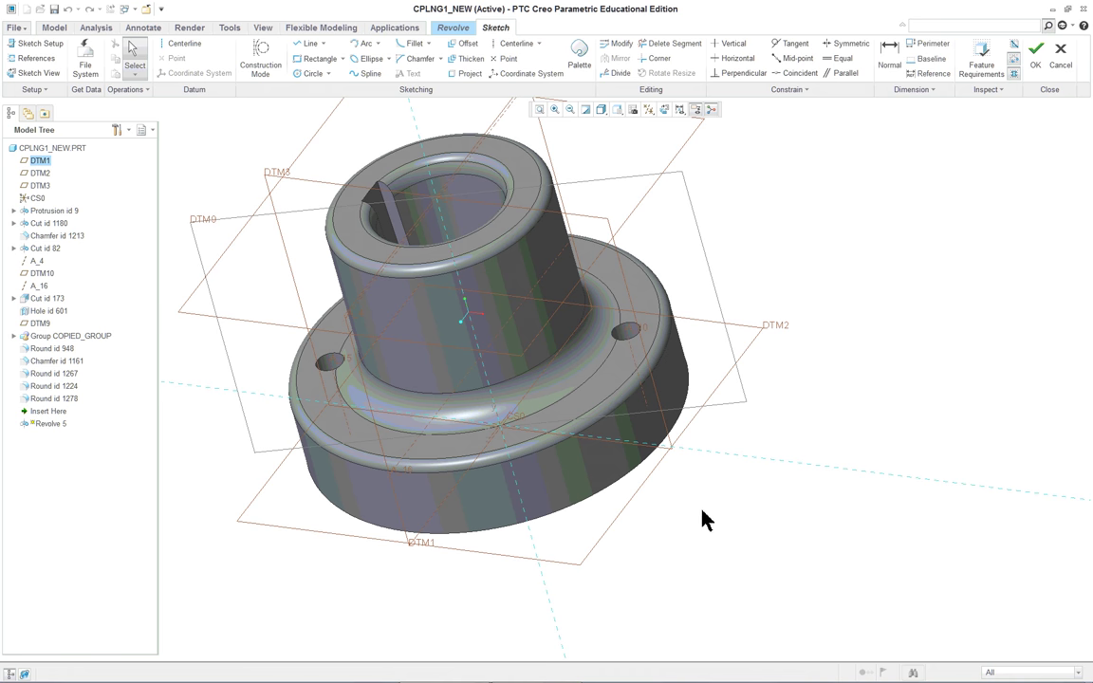
# Step: Orient the section sketch to its 2D view and display the model's hidden lines in grey around the flange
pyautogui.scroll(-3, 346, 242)
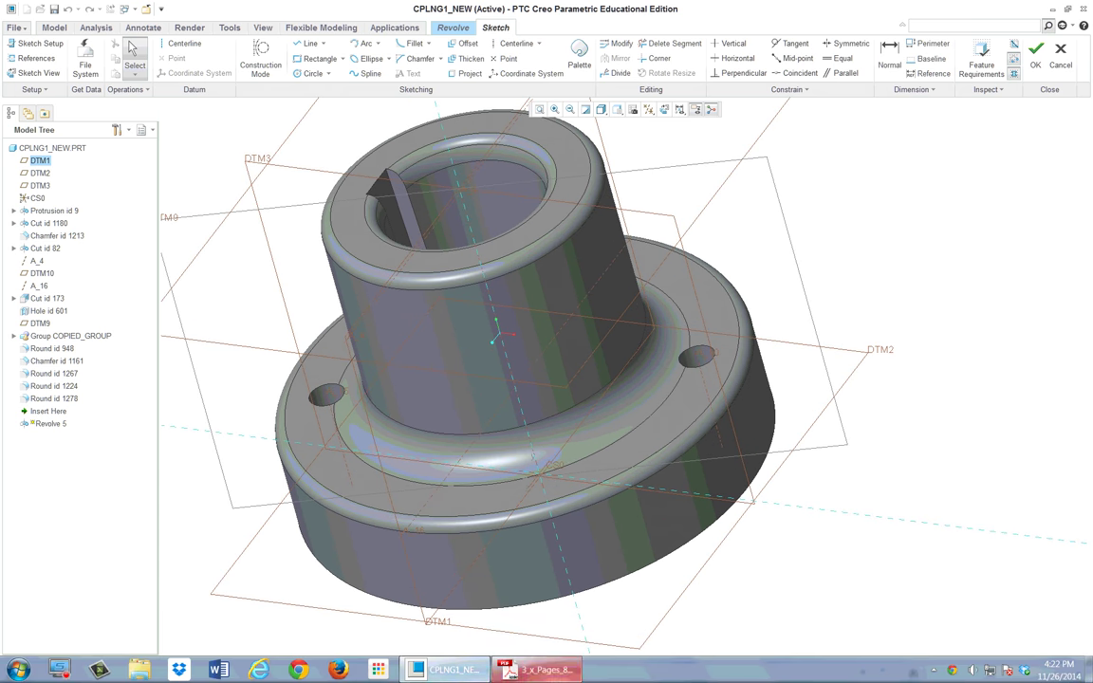
pyautogui.scroll(2, 528, 422)
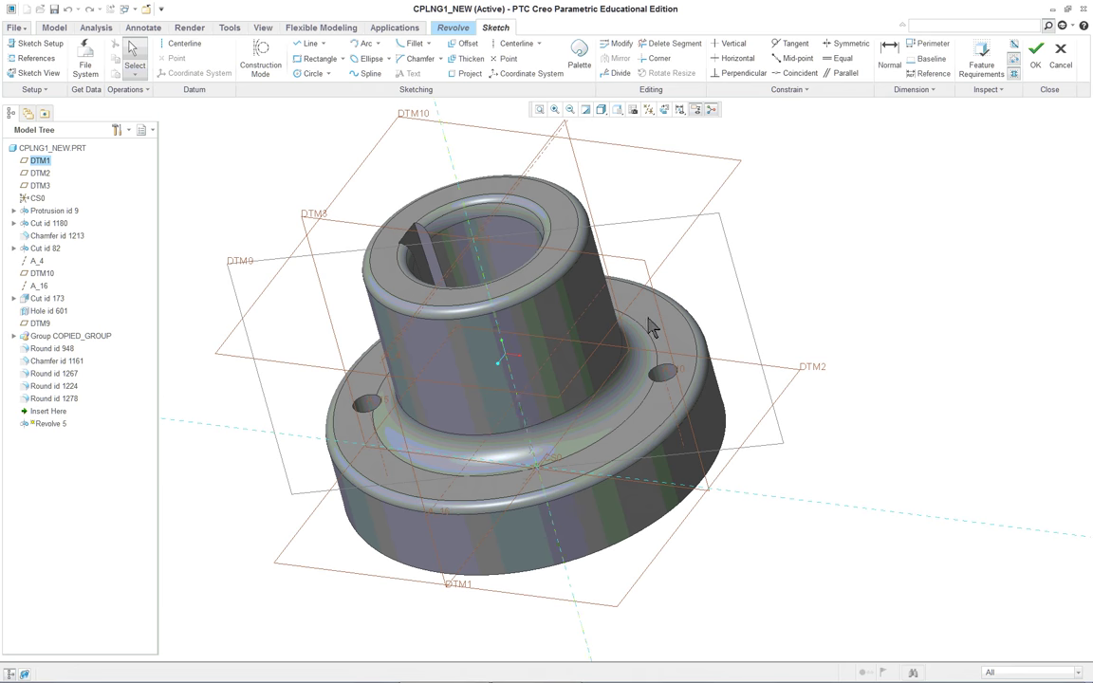
pyautogui.scroll(-2, 650, 327)
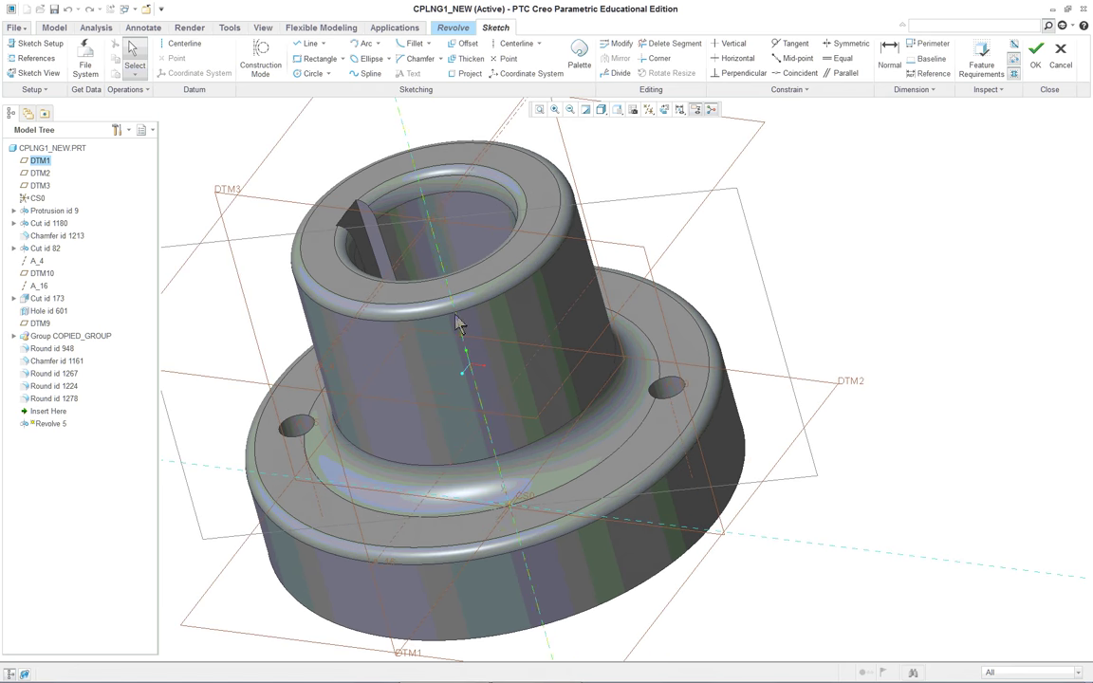
pyautogui.moveTo(457, 324)
pyautogui.mouseDown(button='middle')
pyautogui.moveTo(483, 303)
pyautogui.moveTo(453, 307)
pyautogui.mouseUp(button='middle')
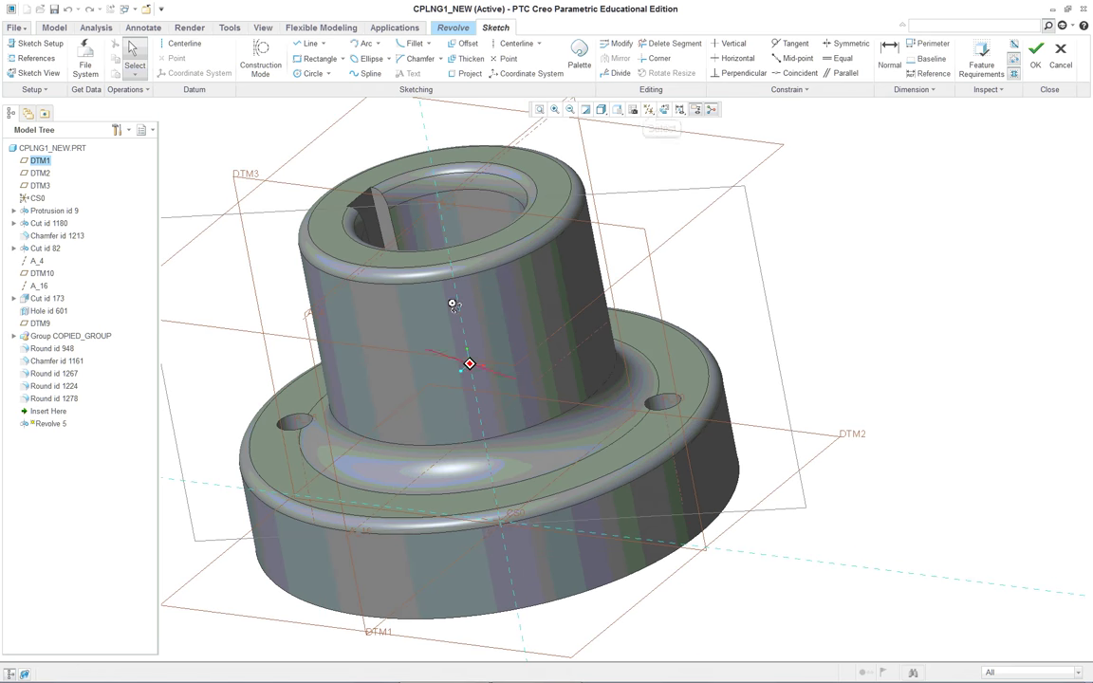
pyautogui.click(661, 111)
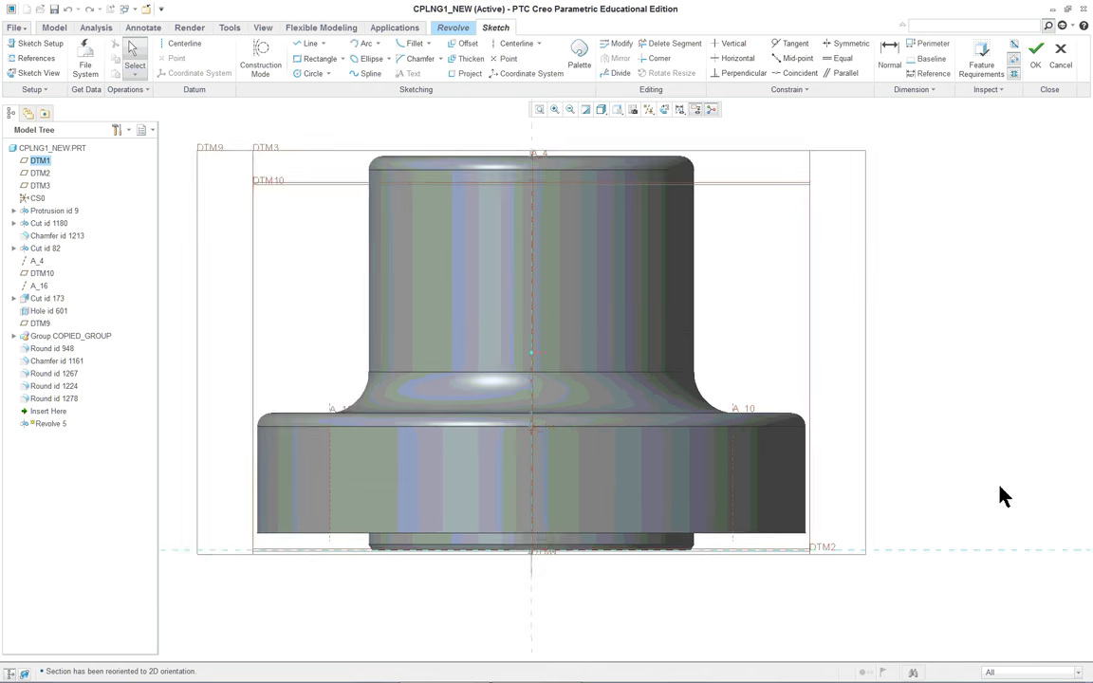
pyautogui.scroll(-1, 1000, 496)
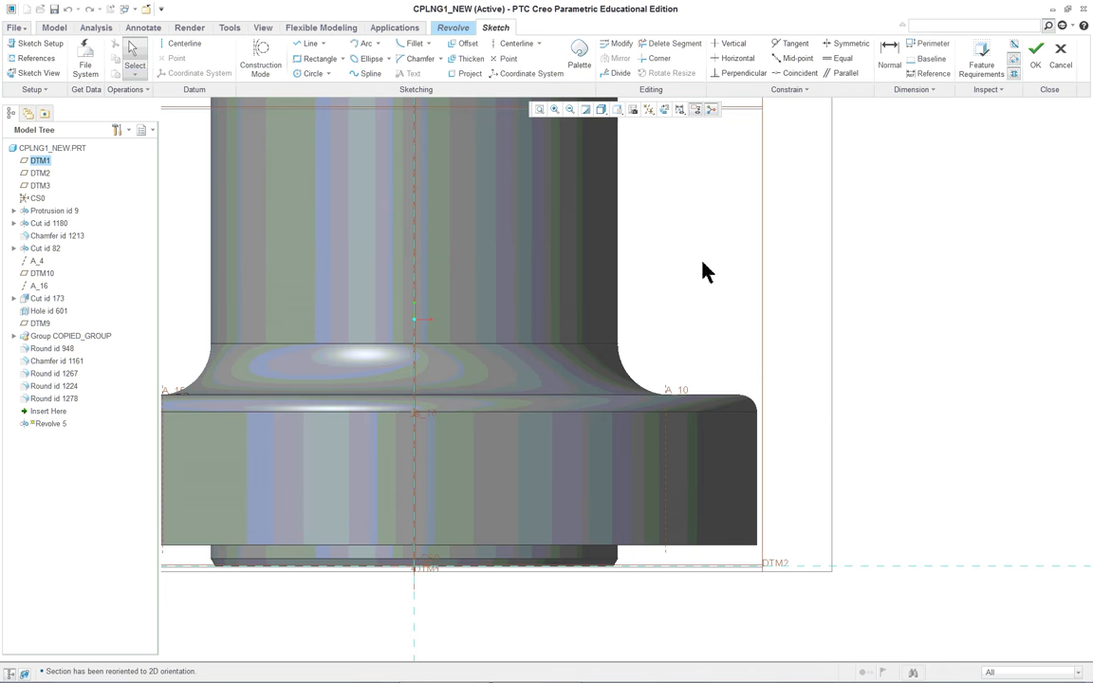
pyautogui.scroll(-1, 875, 580)
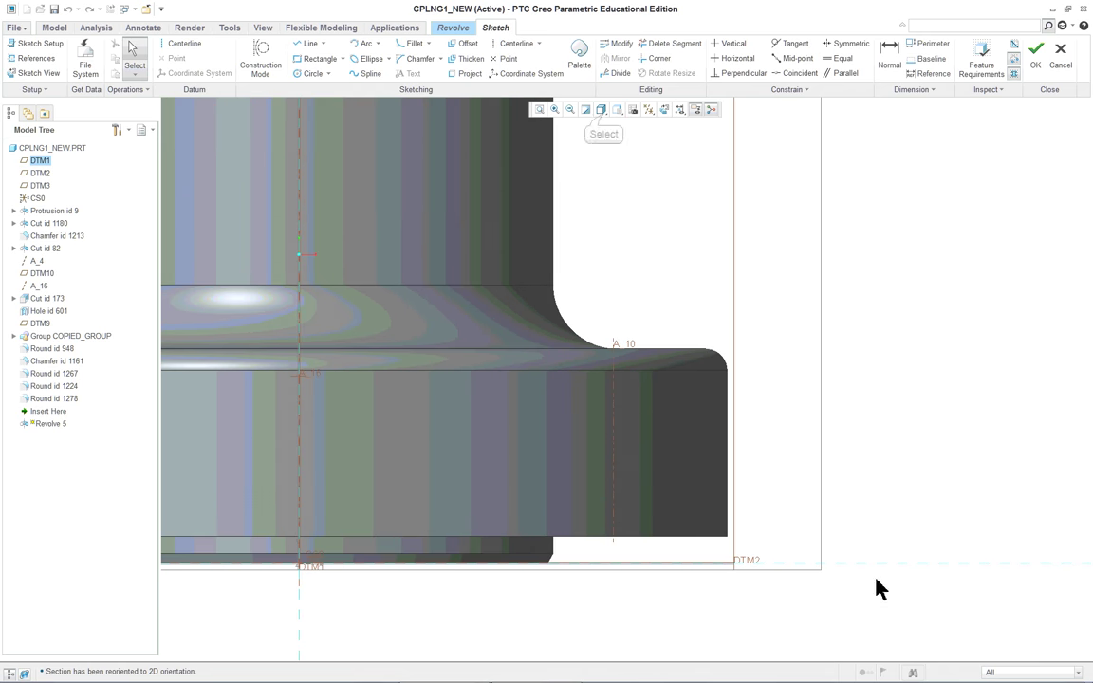
pyautogui.click(602, 110)
pyautogui.click(626, 179)
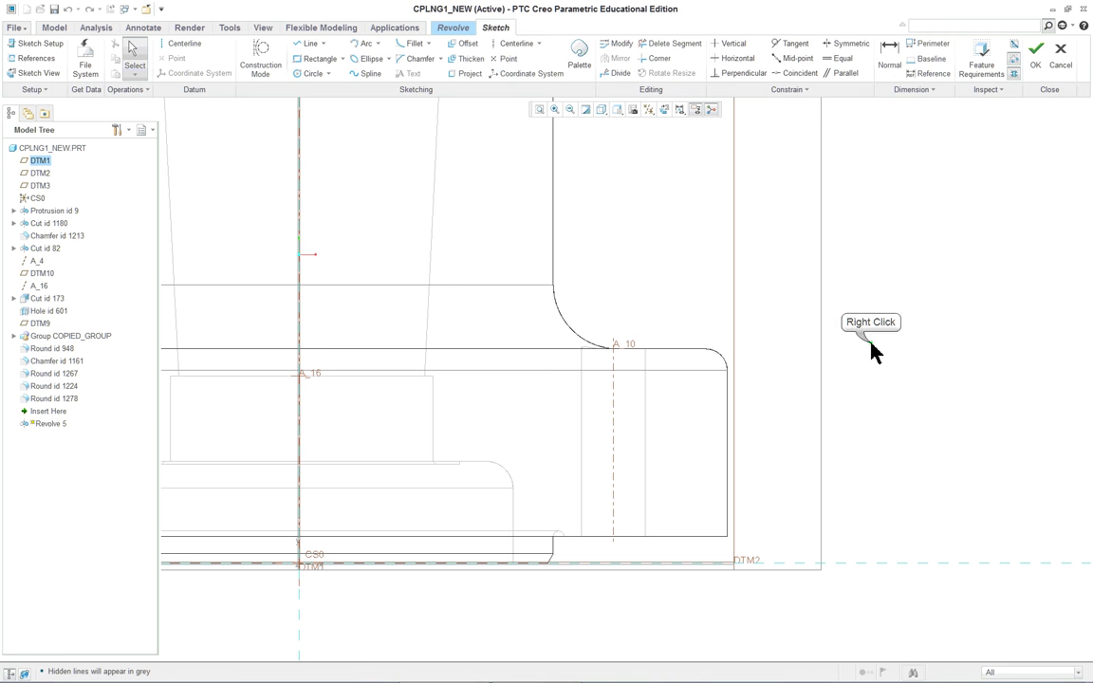
# Step: Add the flange's upper and lower surfaces and the round's upper edge as sketch references, and solve the reference status
pyautogui.rightClick(872, 351)
pyautogui.click(906, 368)
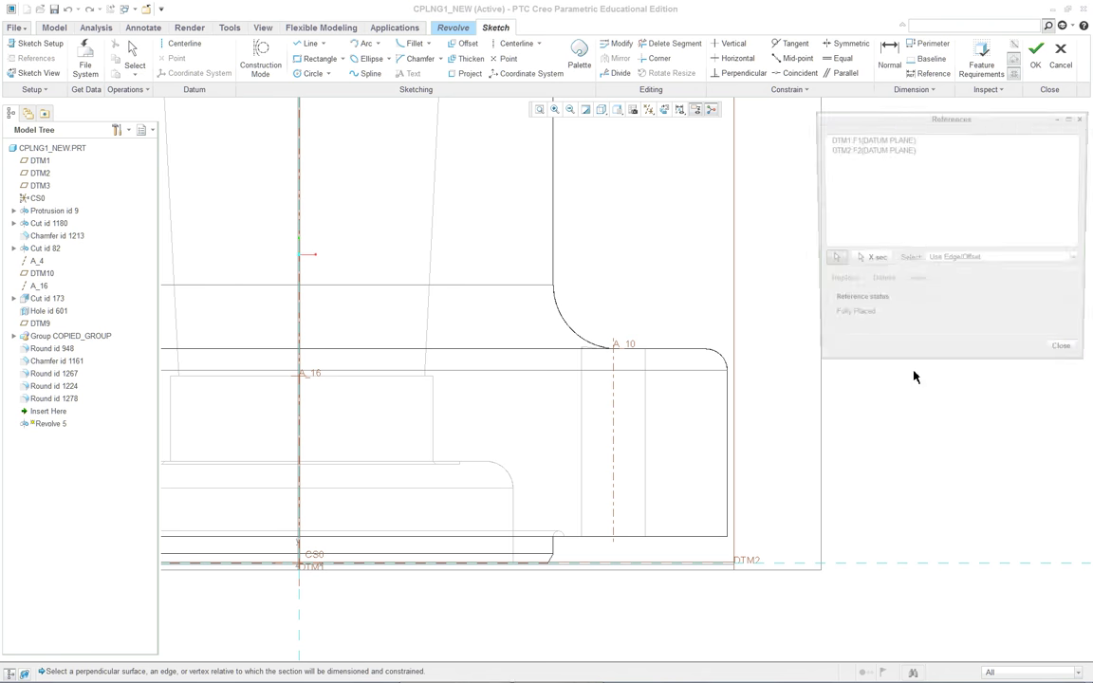
pyautogui.click(661, 351)
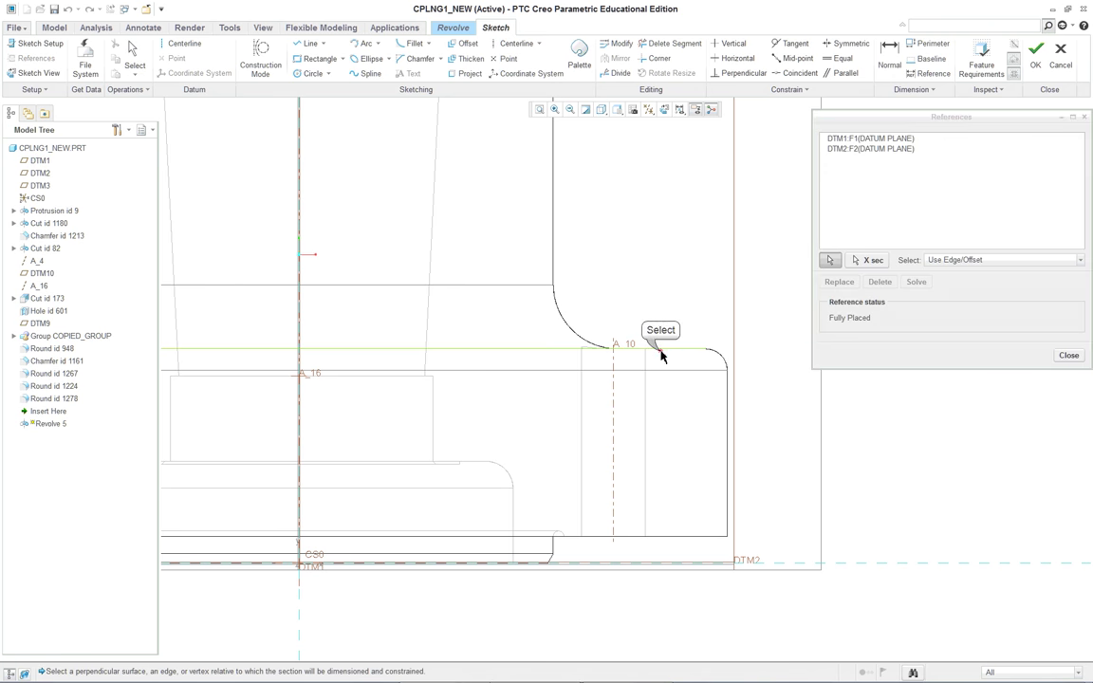
pyautogui.click(675, 539)
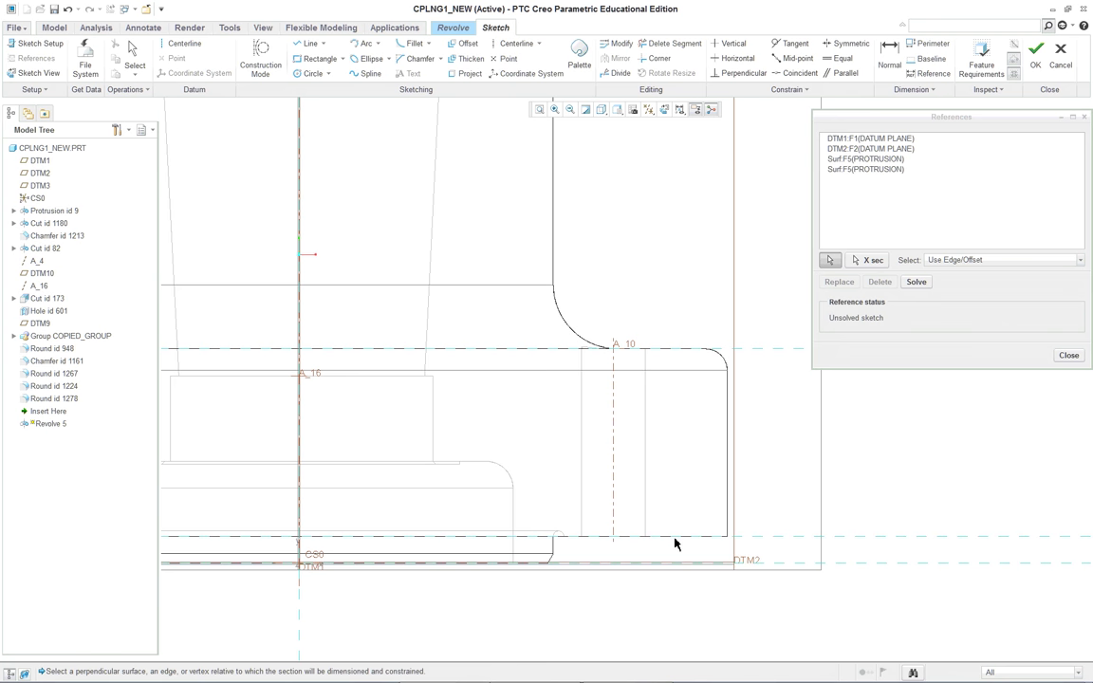
pyautogui.click(481, 292)
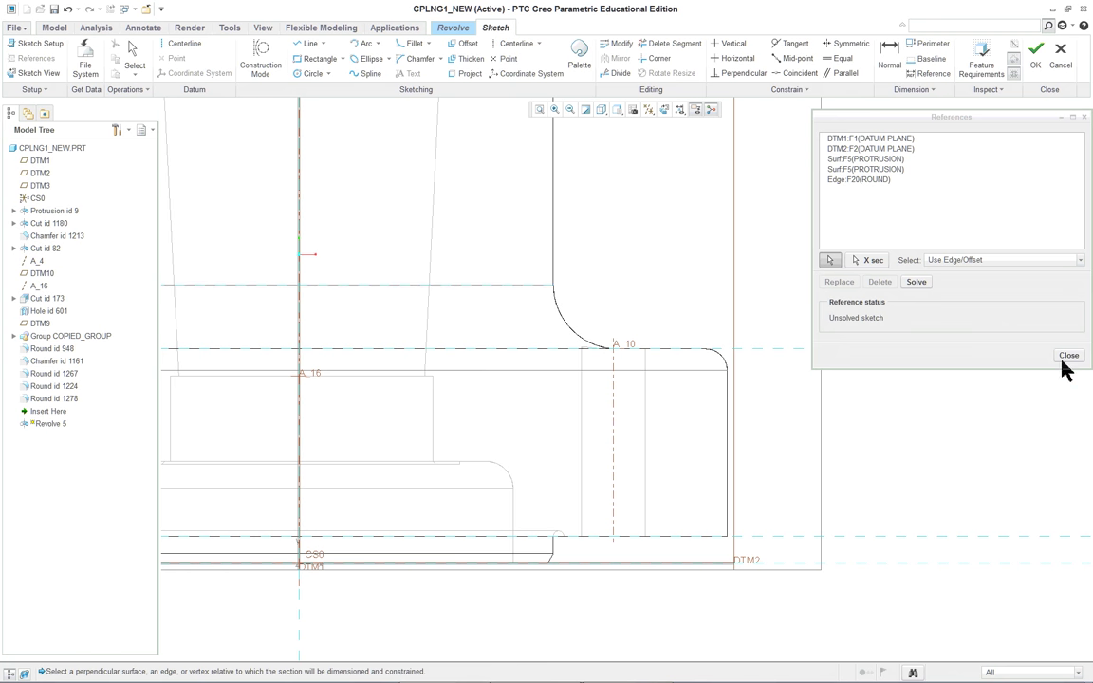
pyautogui.click(916, 281)
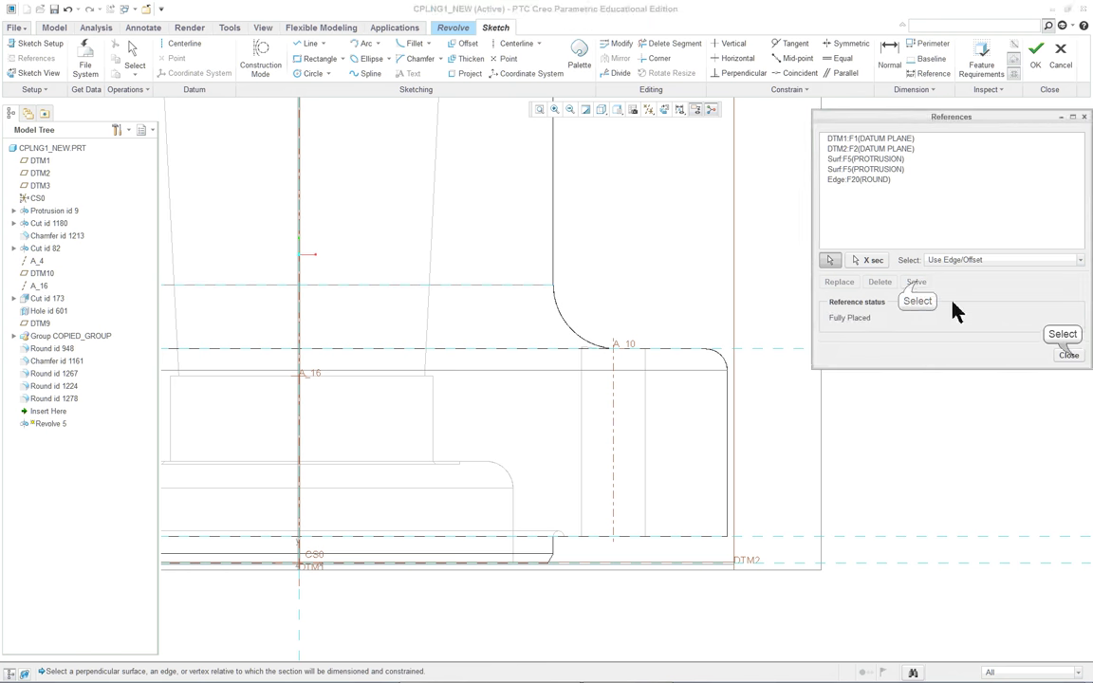
pyautogui.click(1068, 354)
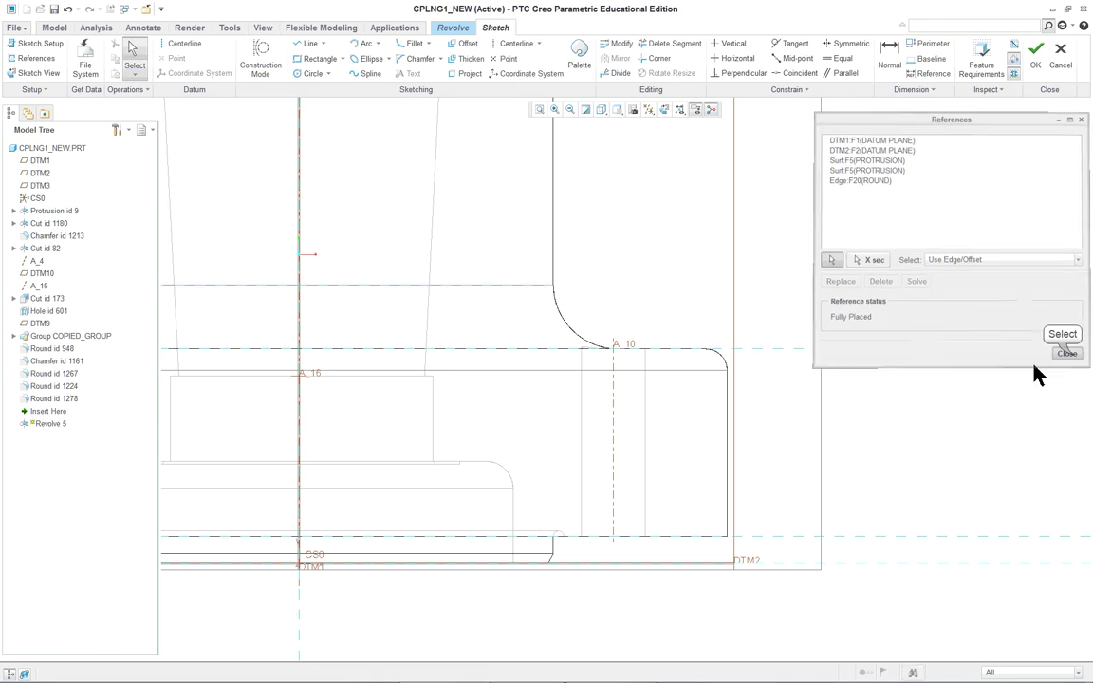
# Step: Place a vertical axis of revolution through the flange, between axis A_10 and the outer edge, about 69 from DTM1
pyautogui.rightClick(911, 417)
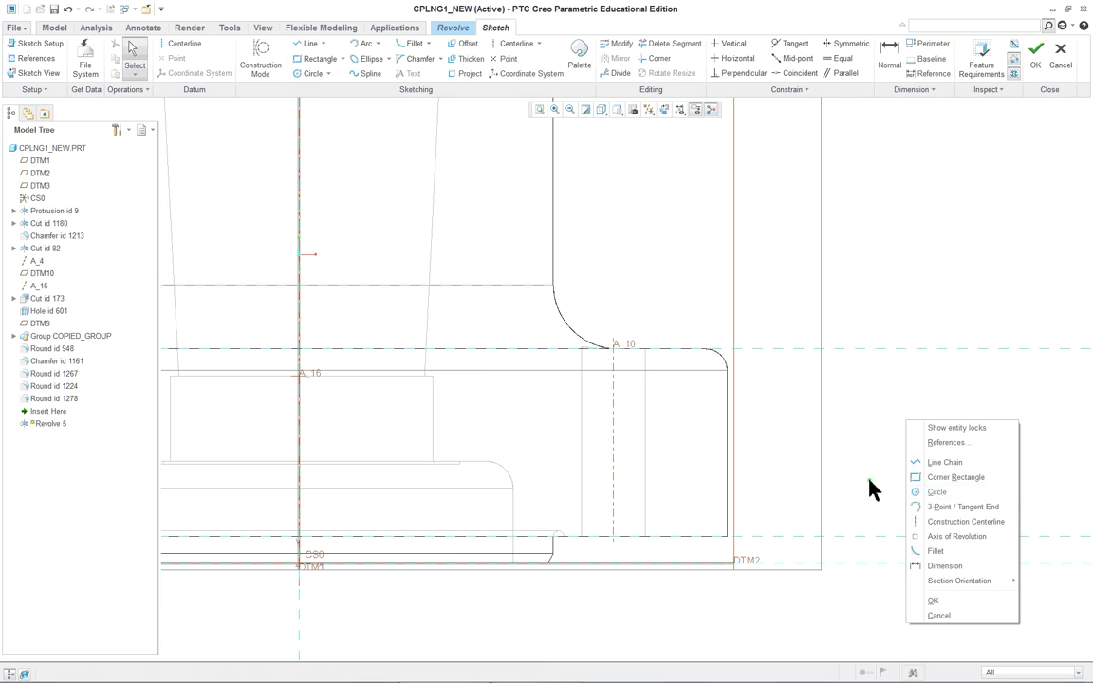
pyautogui.click(977, 537)
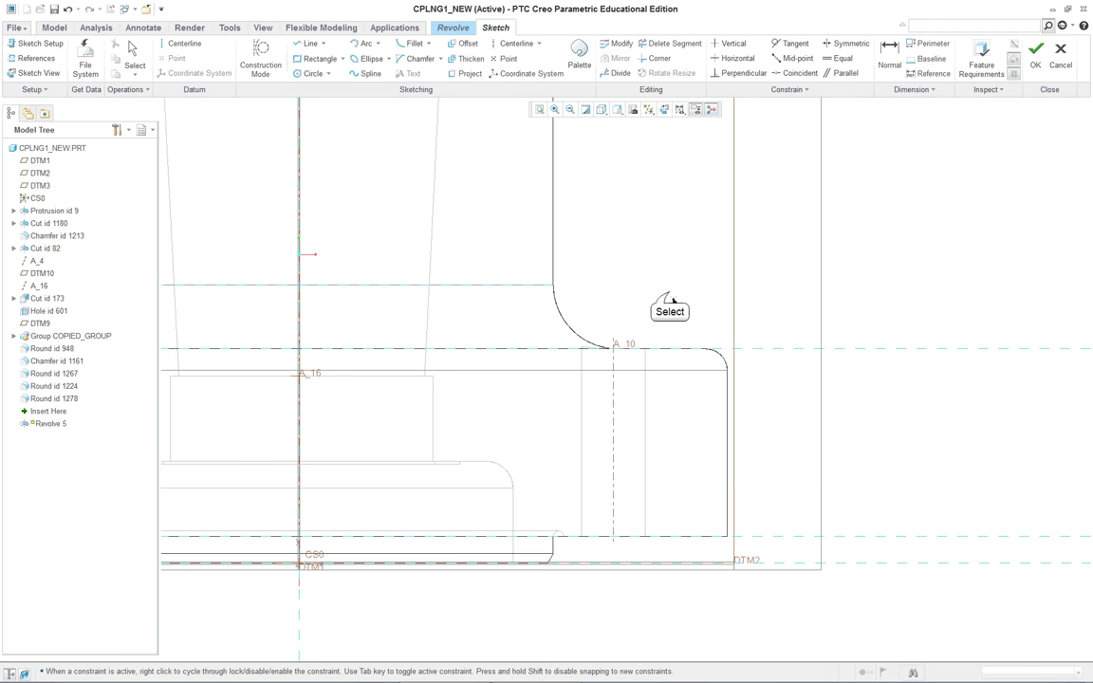
pyautogui.click(671, 589)
# Step: Add a vertical construction centerline coincident with datum plane DTM1 at the coupling's center
pyautogui.rightClick(874, 418)
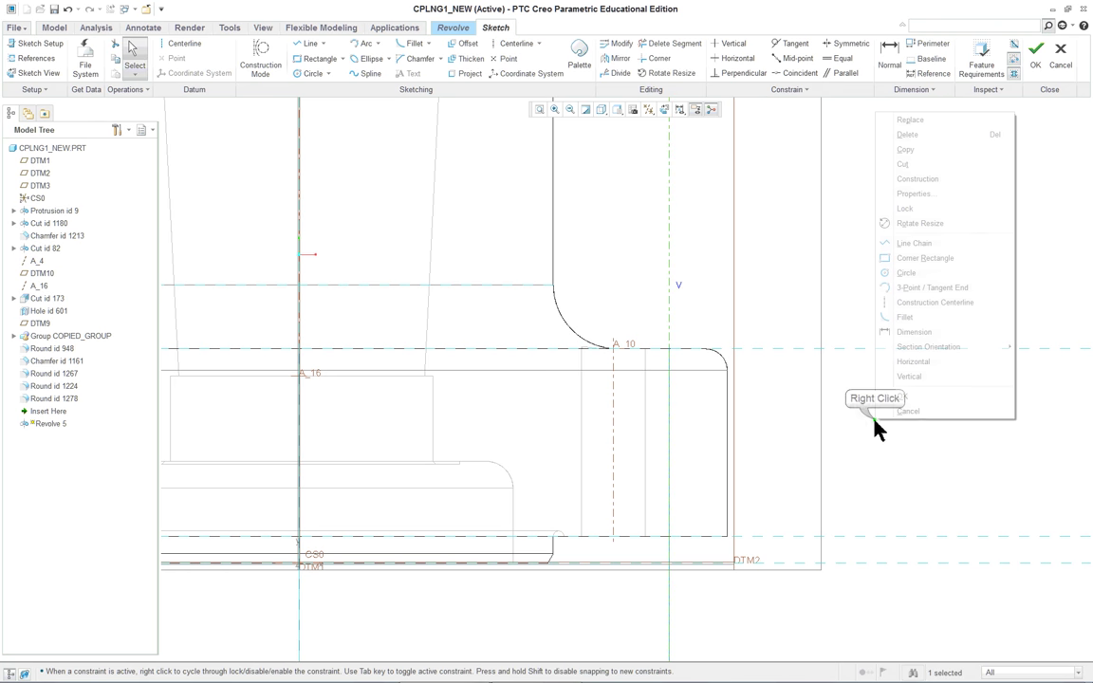
pyautogui.click(930, 304)
pyautogui.click(299, 231)
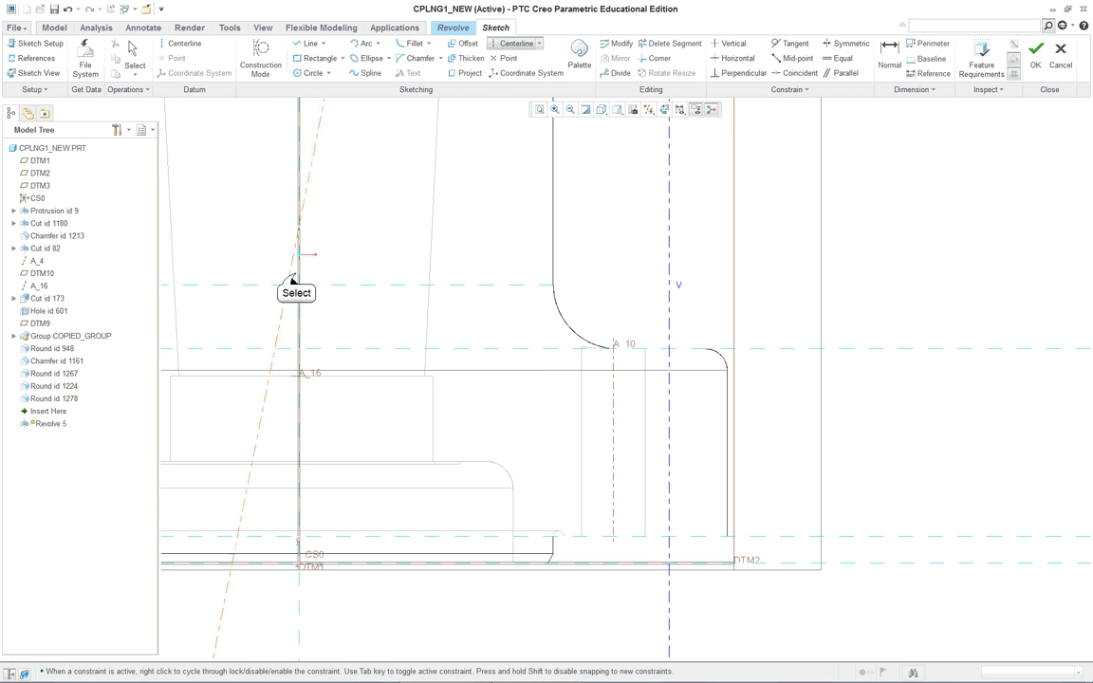
pyautogui.click(296, 282)
pyautogui.middleClick(345, 250)
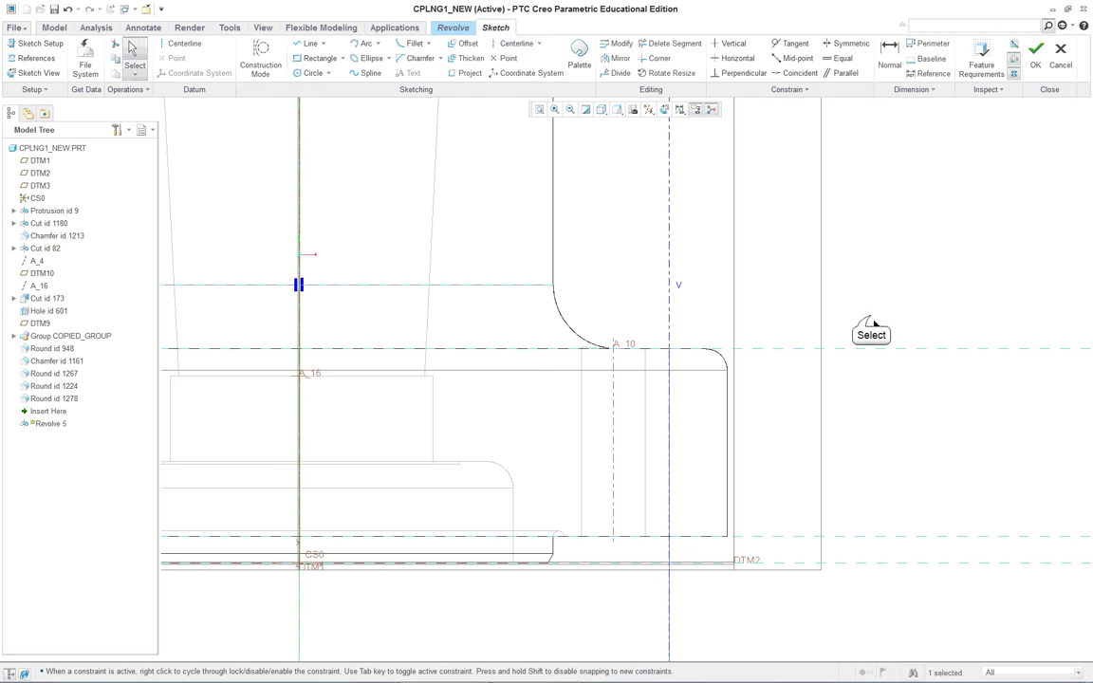
pyautogui.click(669, 306)
pyautogui.rightClick(671, 304)
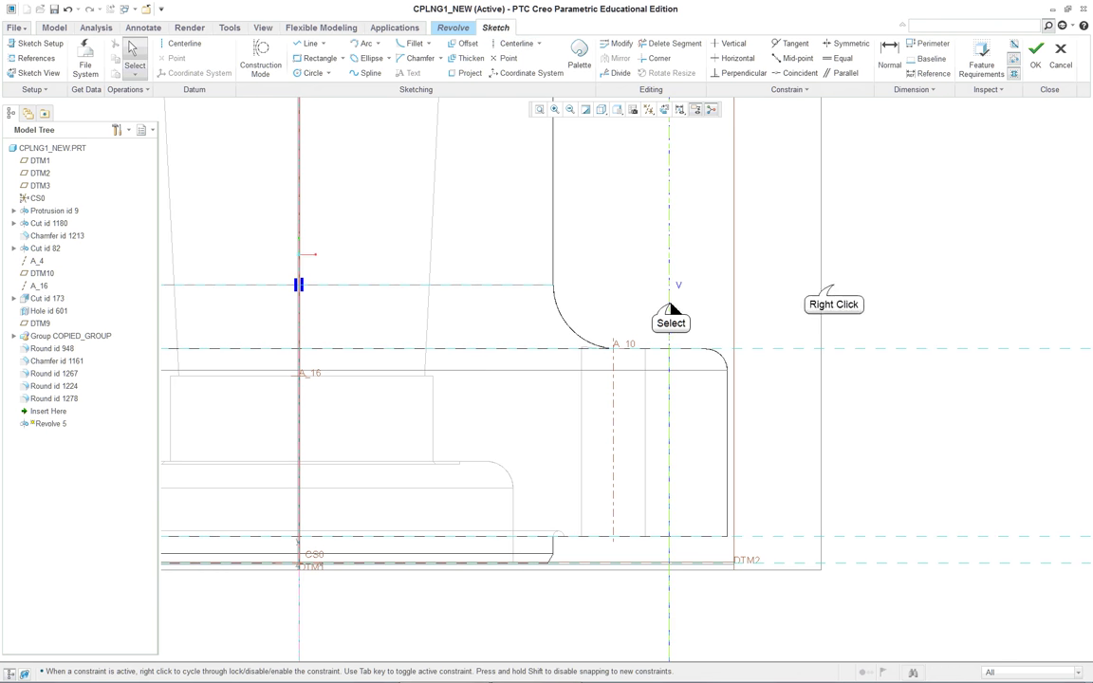
pyautogui.rightClick(835, 287)
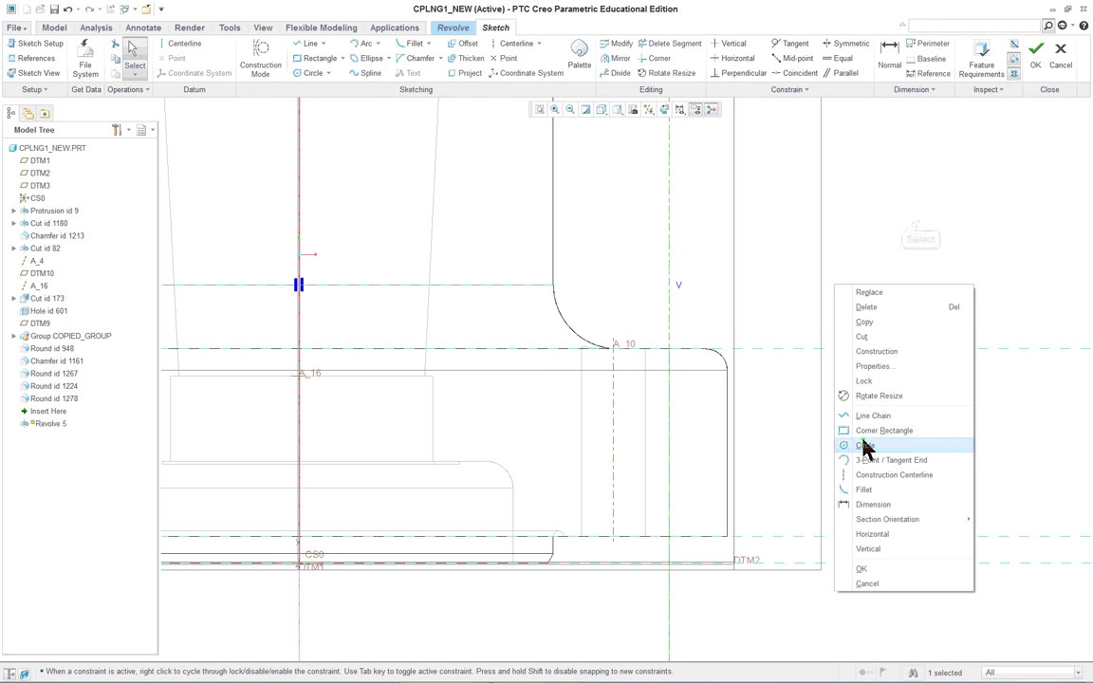
pyautogui.click(913, 536)
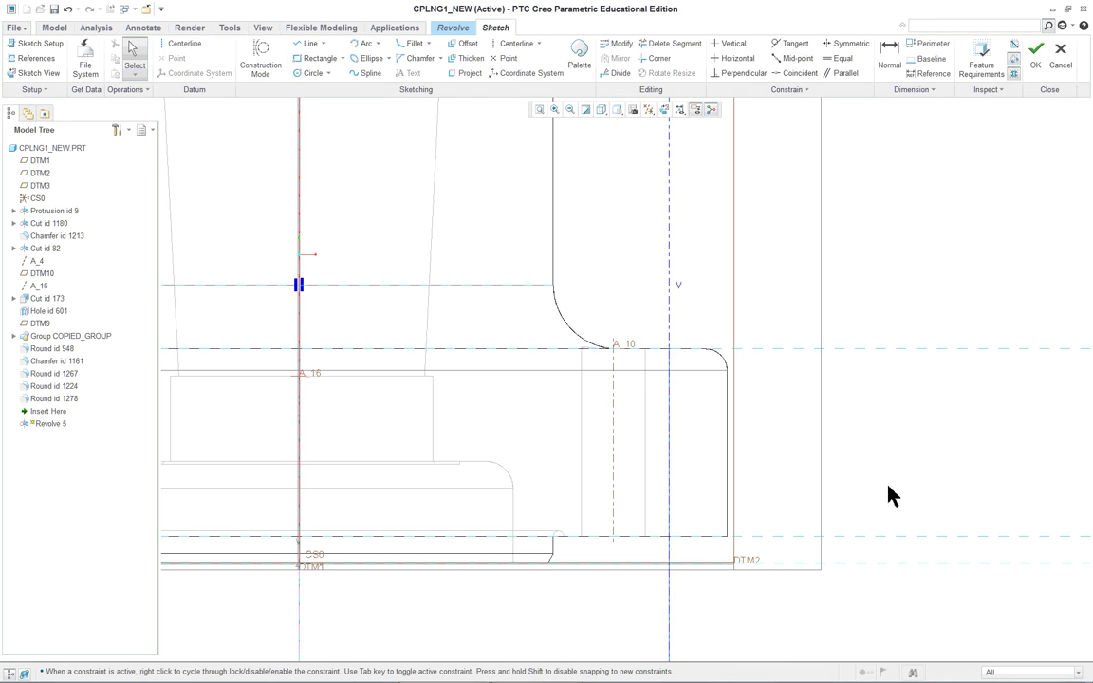
# Step: Sketch a closed stepped half-profile on the axis of revolution between the flange surfaces, its upper step about 11.5 in diameter and 10.4 deep
pyautogui.rightClick(870, 416)
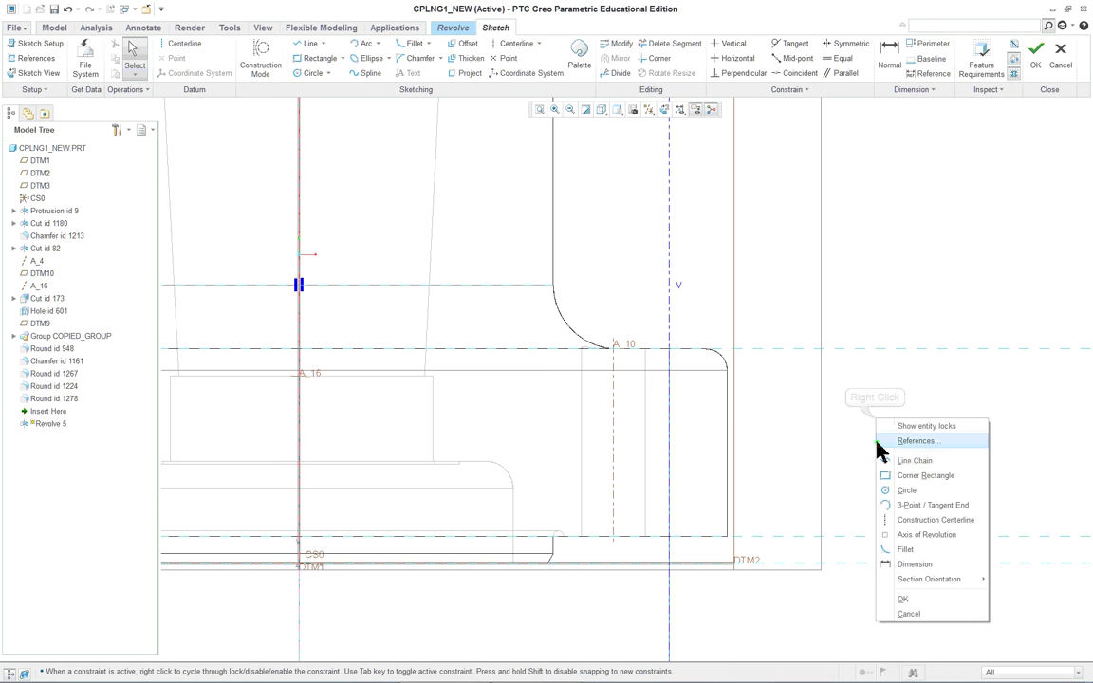
pyautogui.click(912, 461)
pyautogui.click(669, 349)
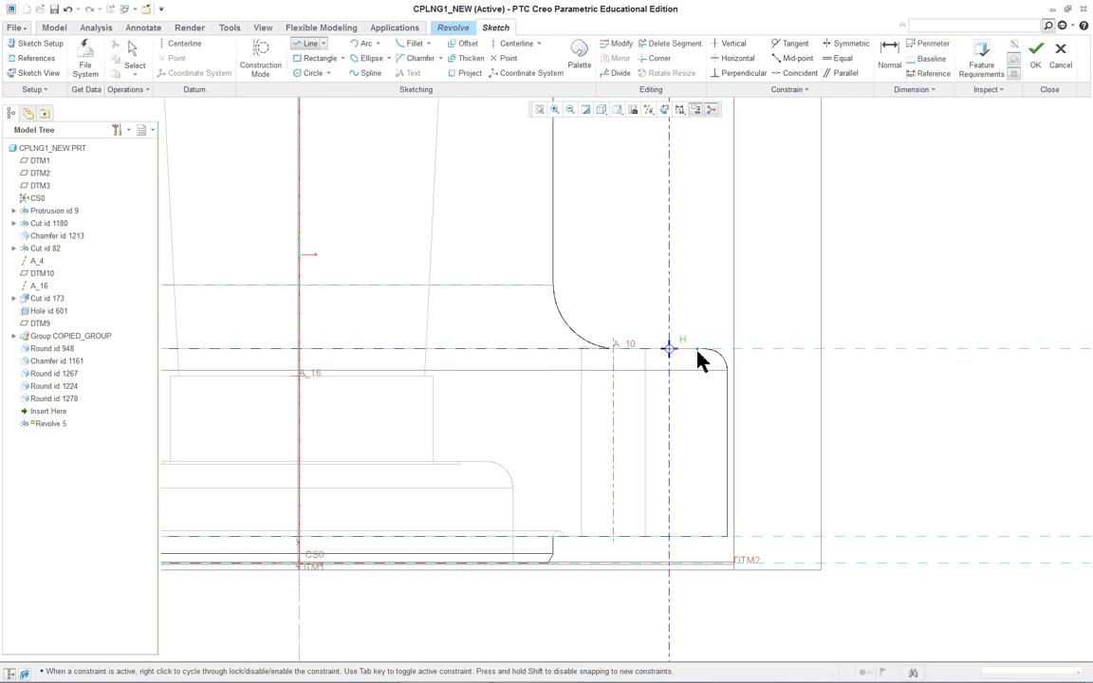
pyautogui.click(698, 349)
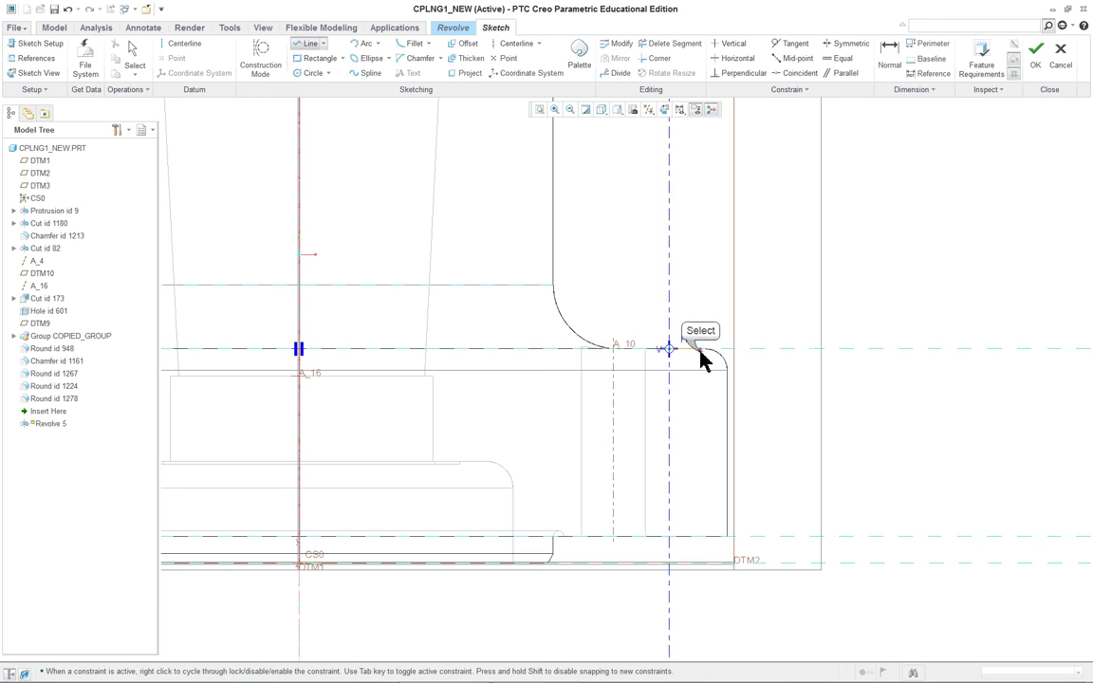
pyautogui.click(703, 403)
pyautogui.click(699, 405)
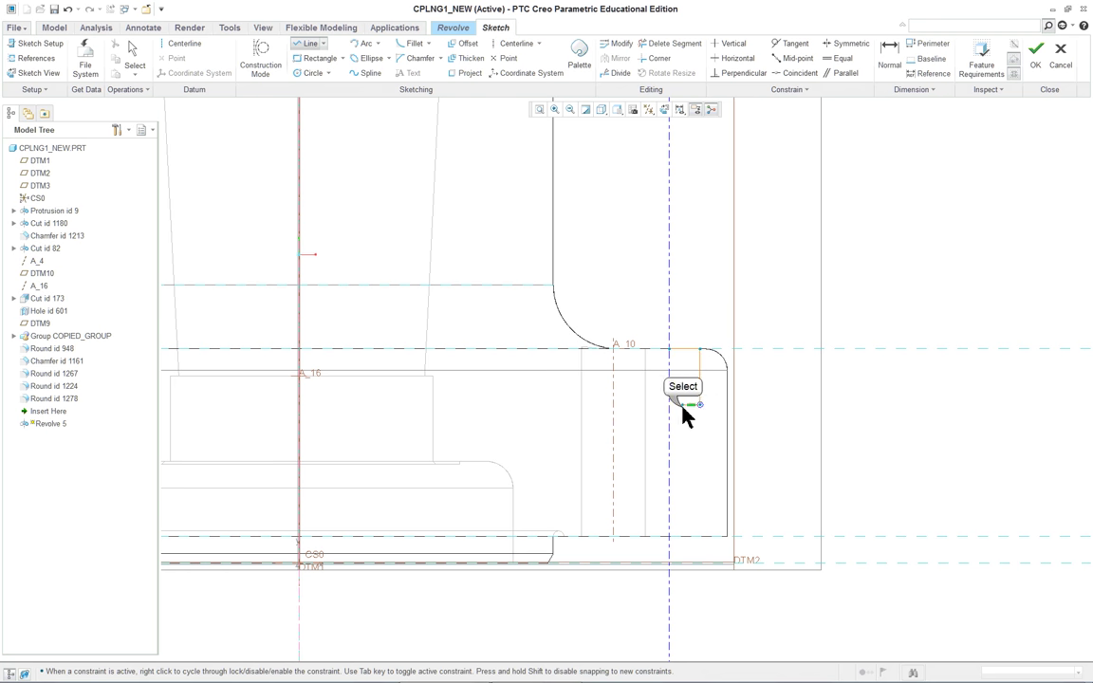
pyautogui.click(684, 536)
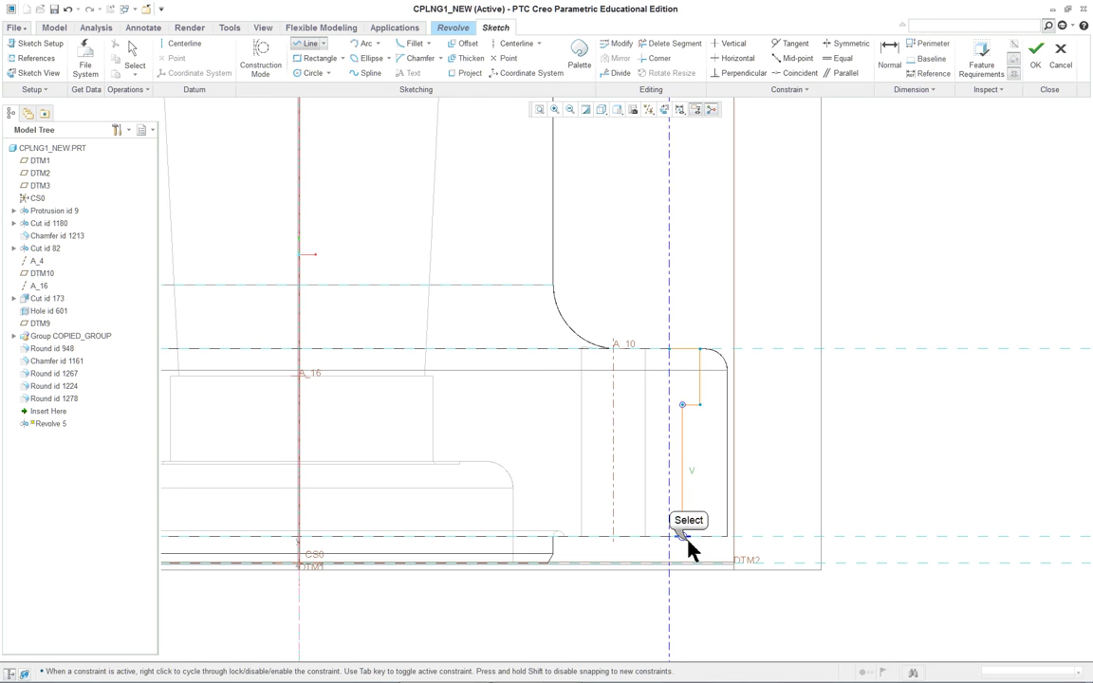
pyautogui.click(669, 536)
pyautogui.click(668, 349)
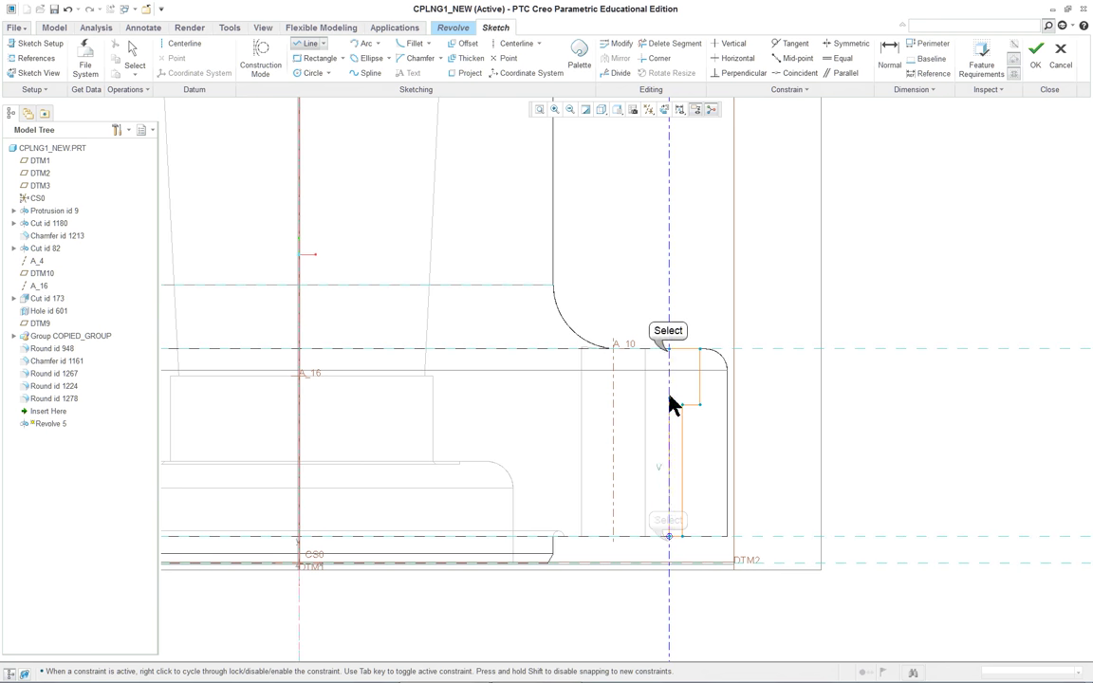
pyautogui.middleClick(885, 437)
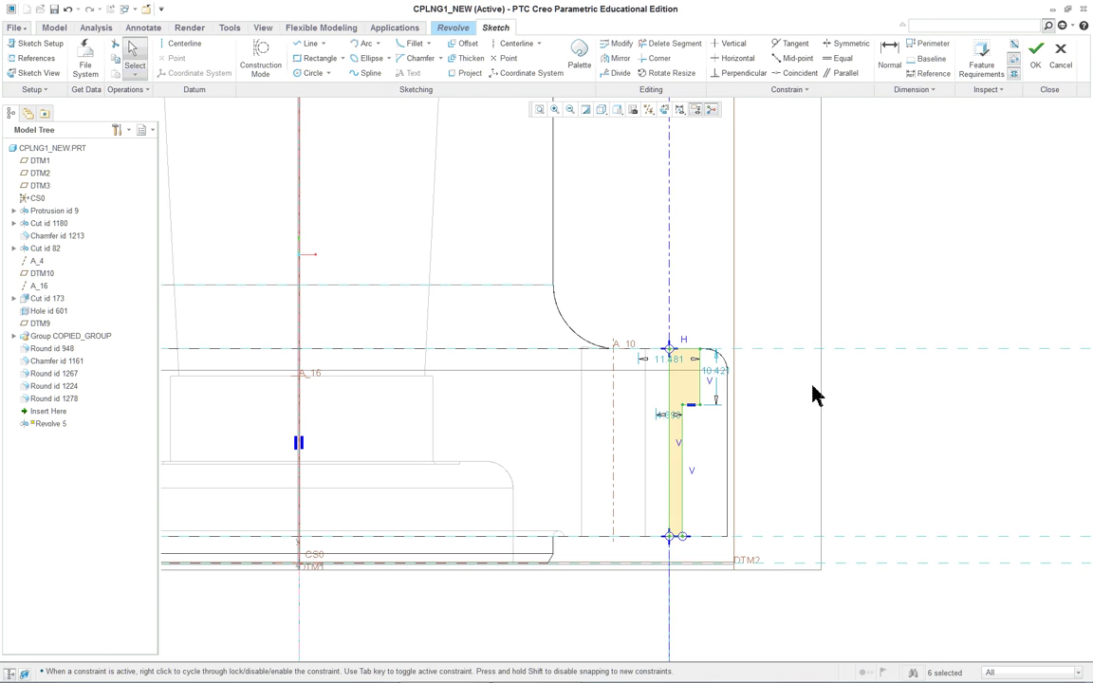
# Step: Accept the section to complete the 360° revolved cut, and display the model shaded in a 3D orientation
pyautogui.rightClick(903, 334)
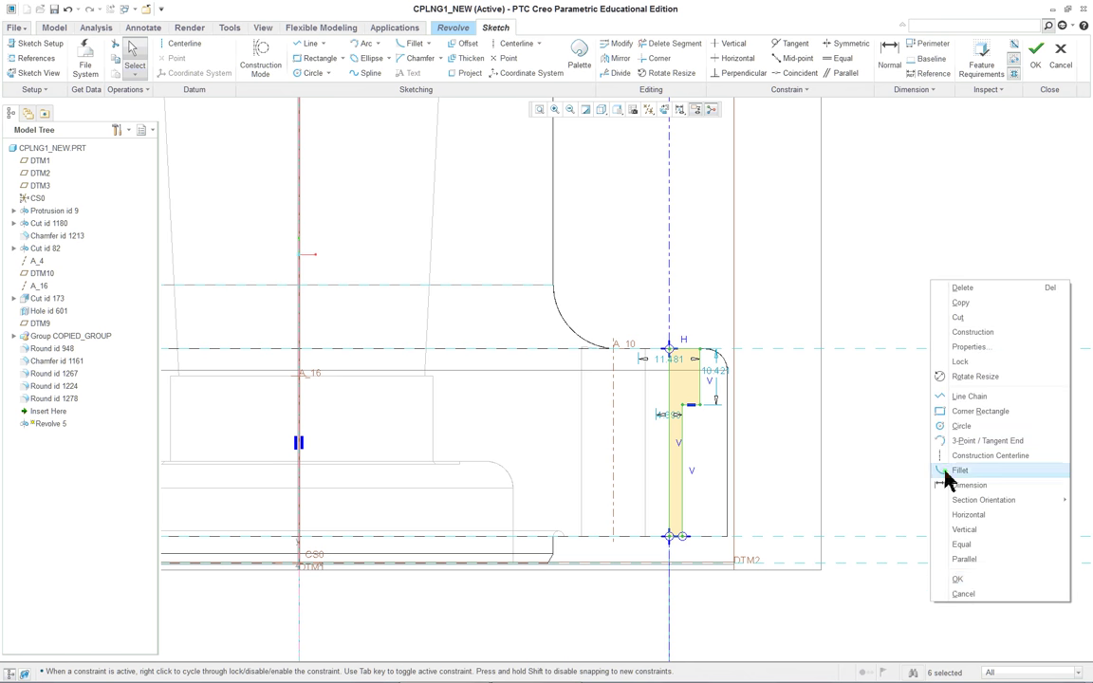
pyautogui.click(978, 581)
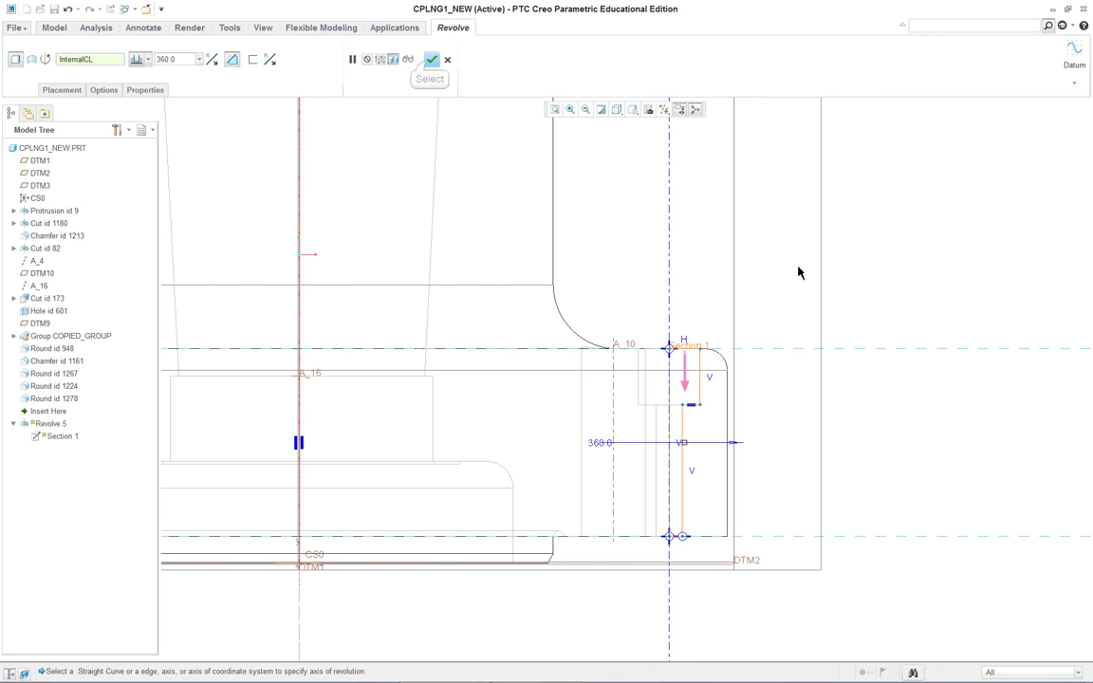
pyautogui.click(431, 61)
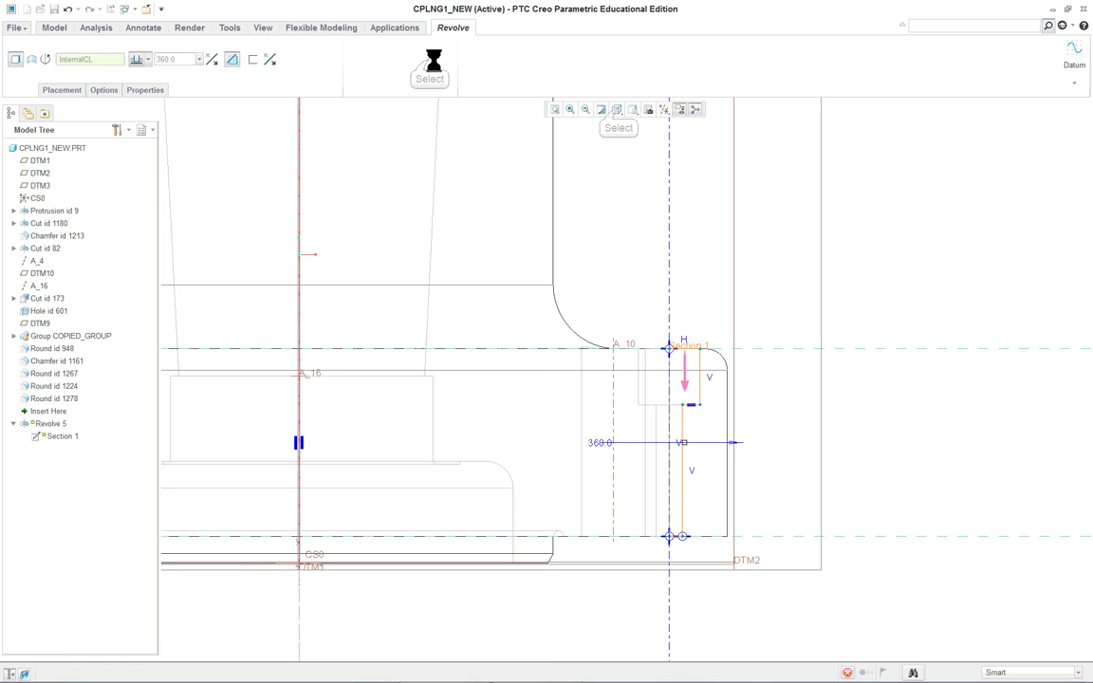
pyautogui.click(617, 110)
pyautogui.click(635, 139)
pyautogui.moveTo(741, 247)
pyautogui.mouseDown(button='middle')
pyautogui.moveTo(828, 317)
pyautogui.moveTo(798, 361)
pyautogui.moveTo(793, 399)
pyautogui.moveTo(839, 397)
pyautogui.moveTo(776, 344)
pyautogui.moveTo(800, 317)
pyautogui.moveTo(829, 332)
pyautogui.moveTo(902, 469)
pyautogui.mouseUp(button='middle')
# Step: Set the diameter of the revolved cut's wide upper step to 18 and end the dimension editing
pyautogui.doubleClick(724, 355)
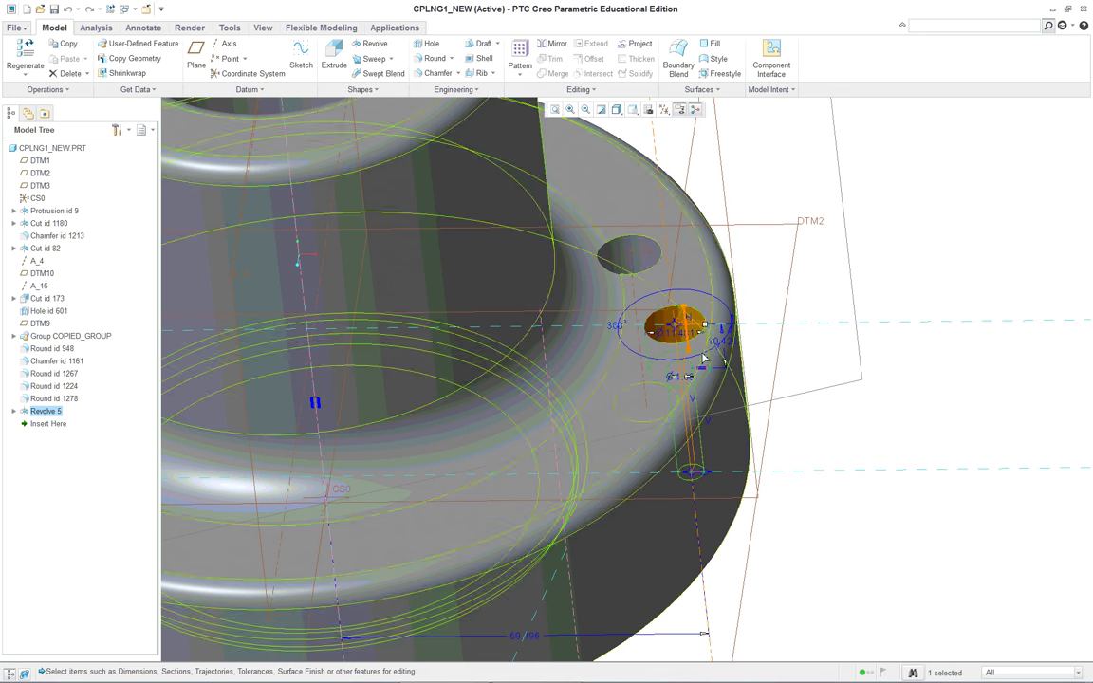
pyautogui.doubleClick(672, 334)
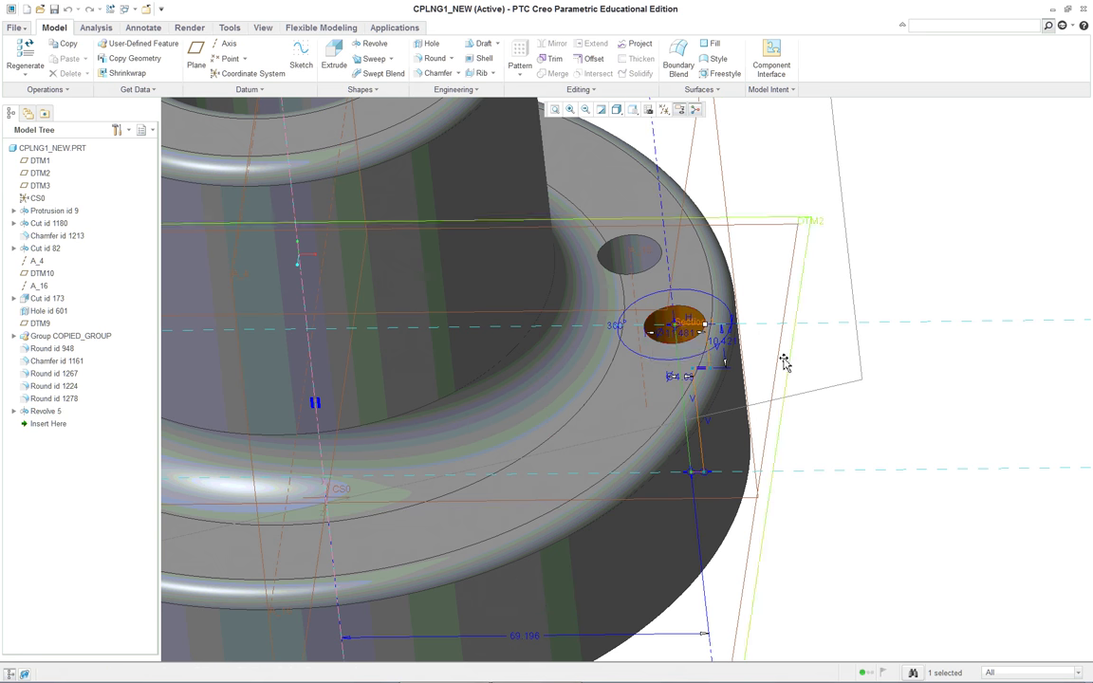
pyautogui.doubleClick(684, 339)
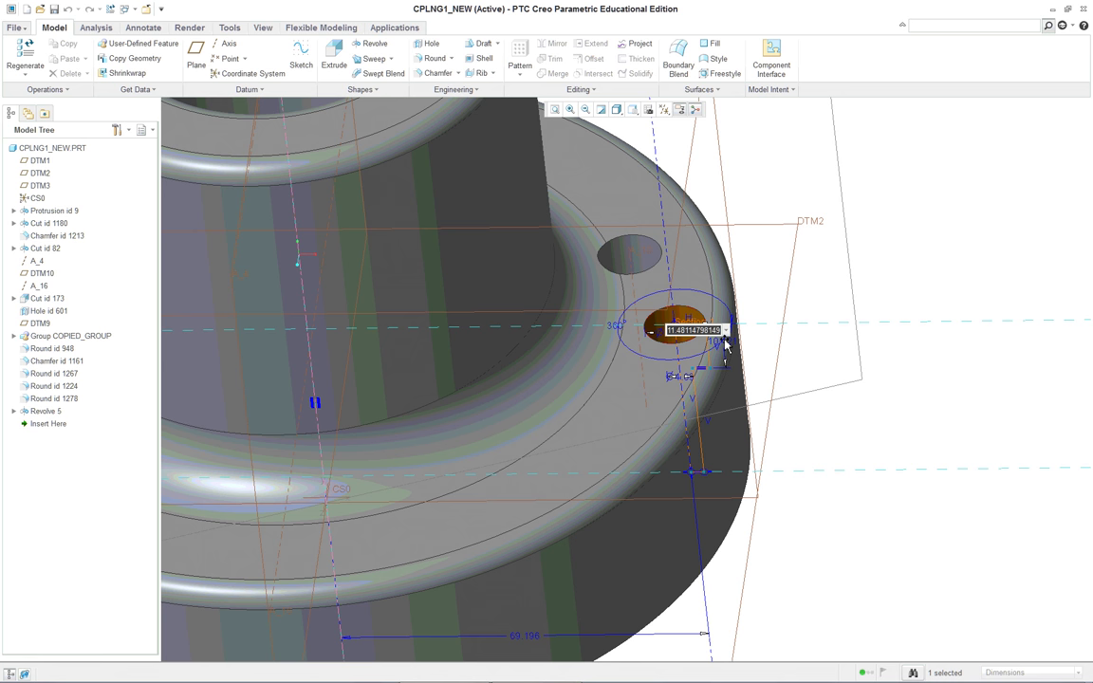
pyautogui.write('18')
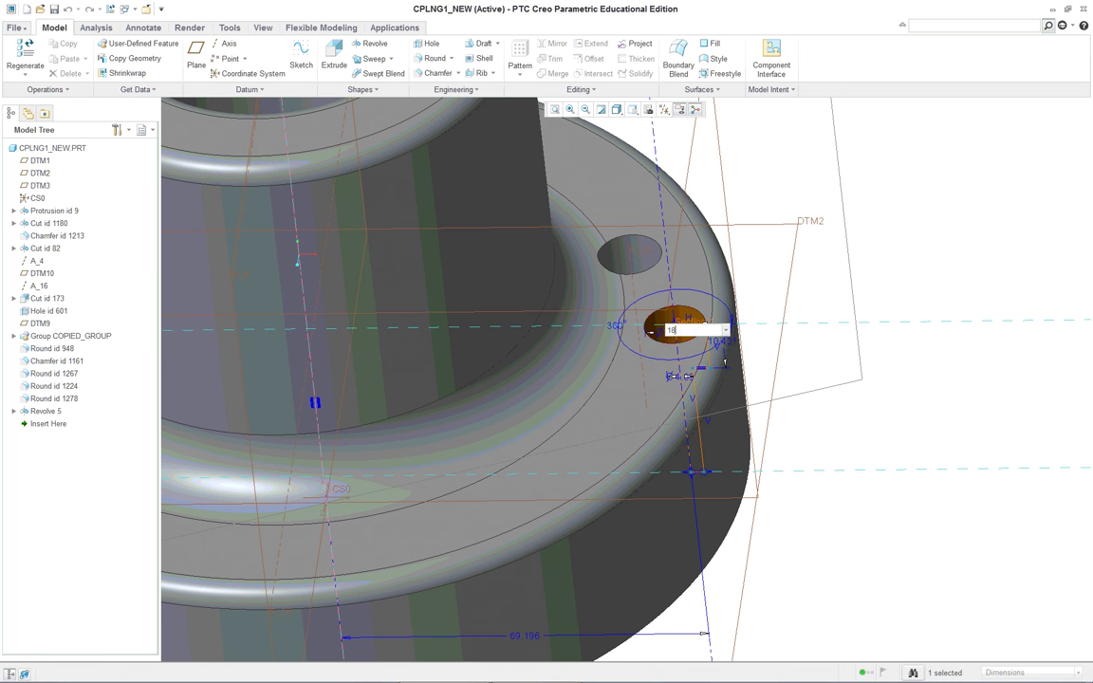
pyautogui.press('Return')
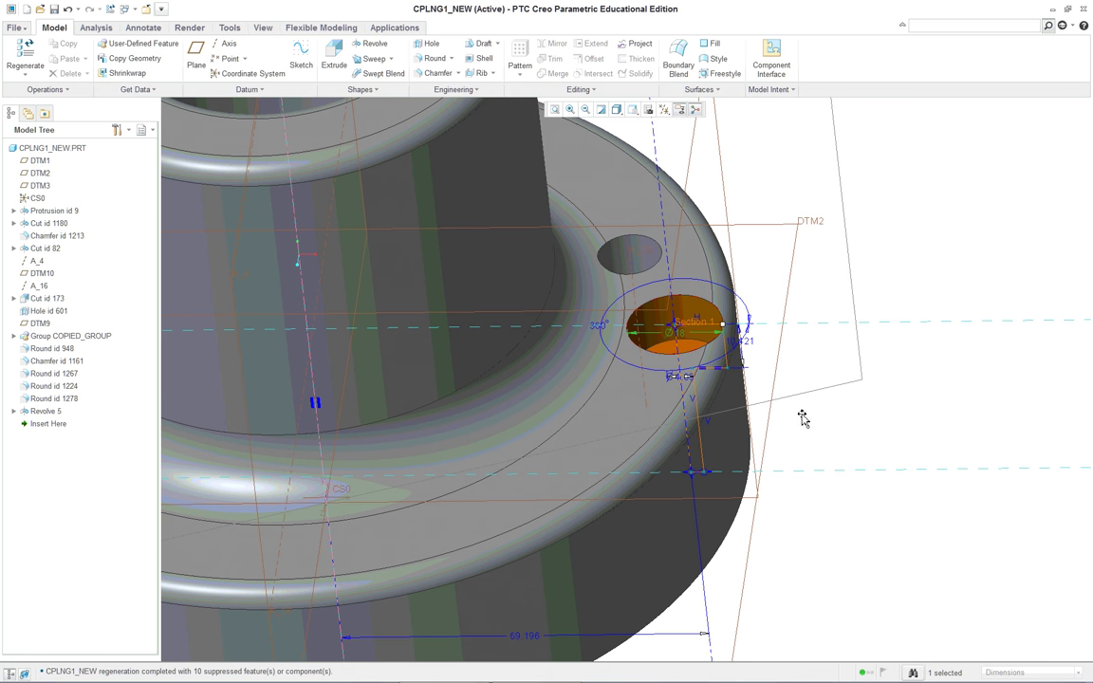
pyautogui.moveTo(802, 417); pyautogui.dragTo(814, 336, button='middle')
pyautogui.rightClick(781, 286)
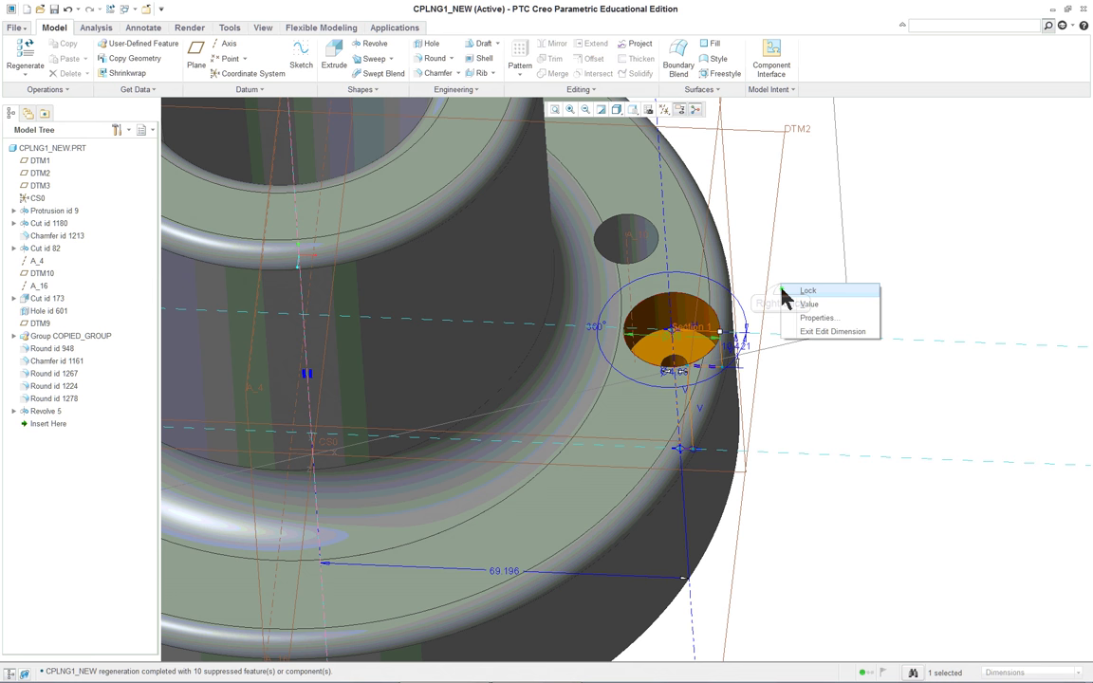
pyautogui.doubleClick(850, 421)
pyautogui.click(852, 426)
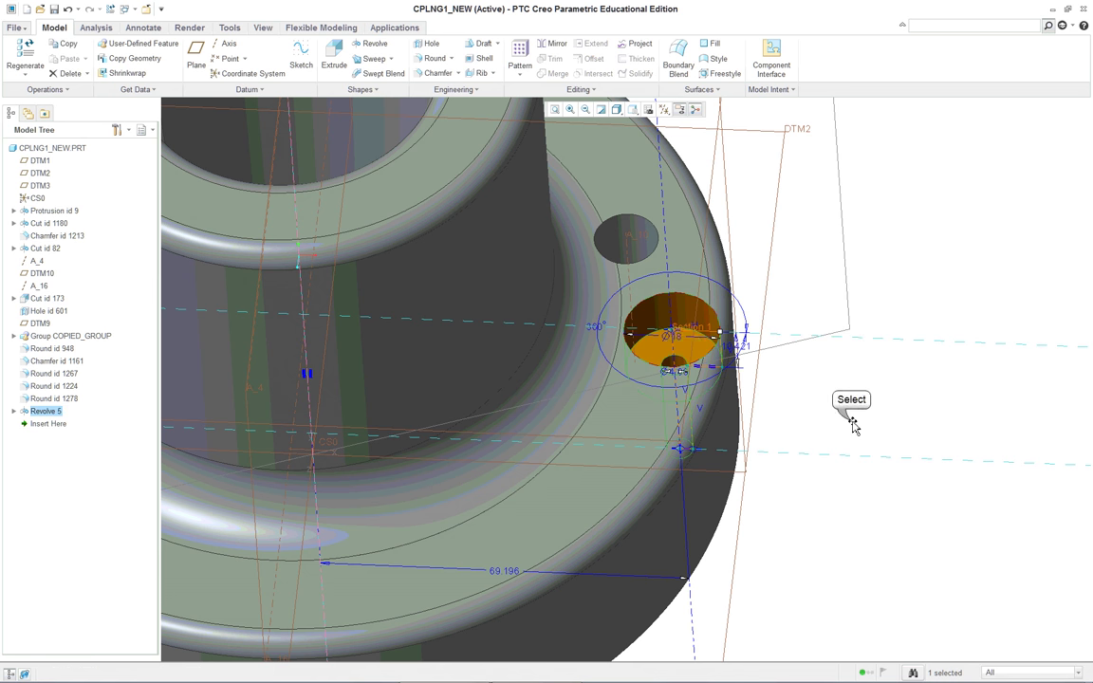
# Step: Edit the definition of the new revolved cut and open its internal sketch
pyautogui.rightClick(819, 397)
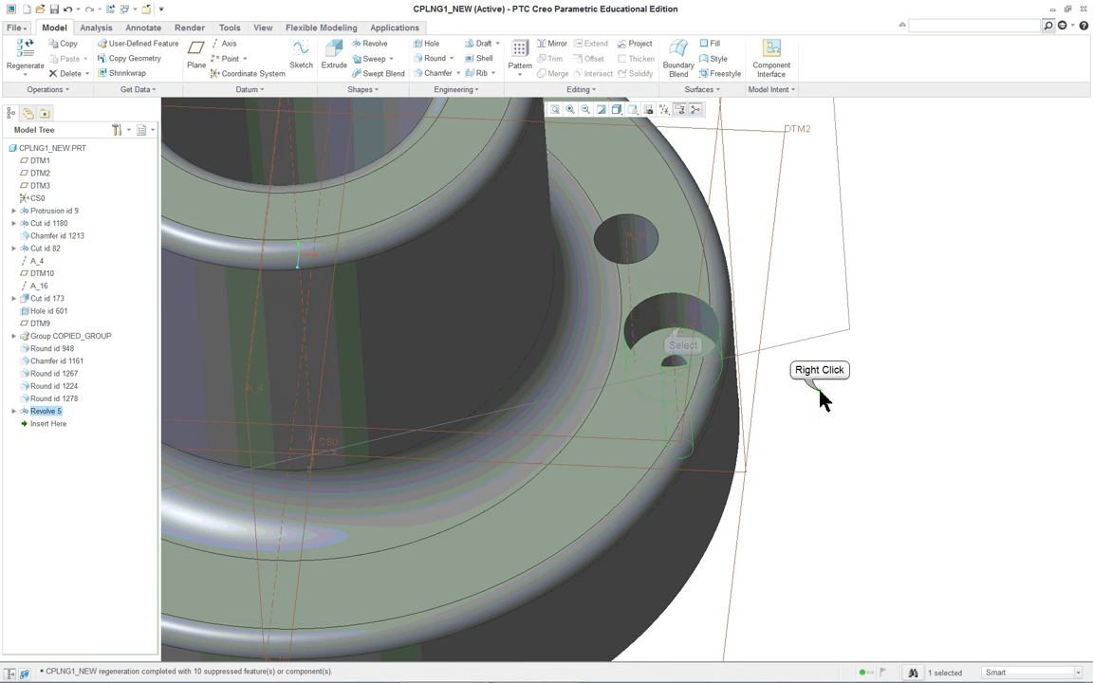
pyautogui.click(839, 413)
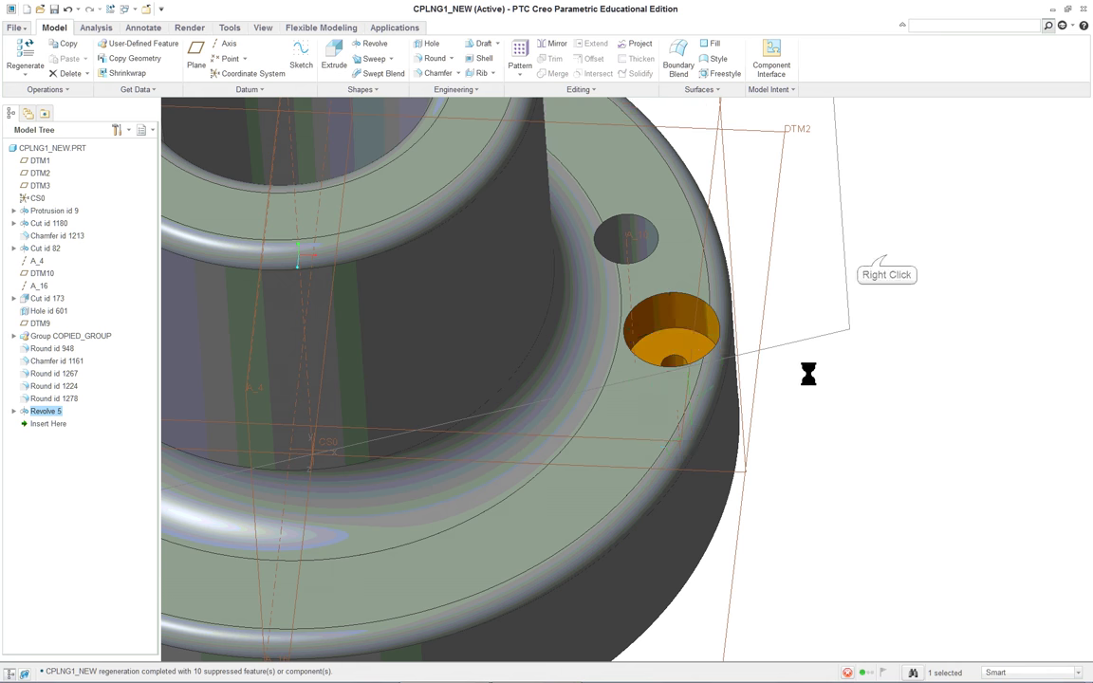
pyautogui.rightClick(888, 265)
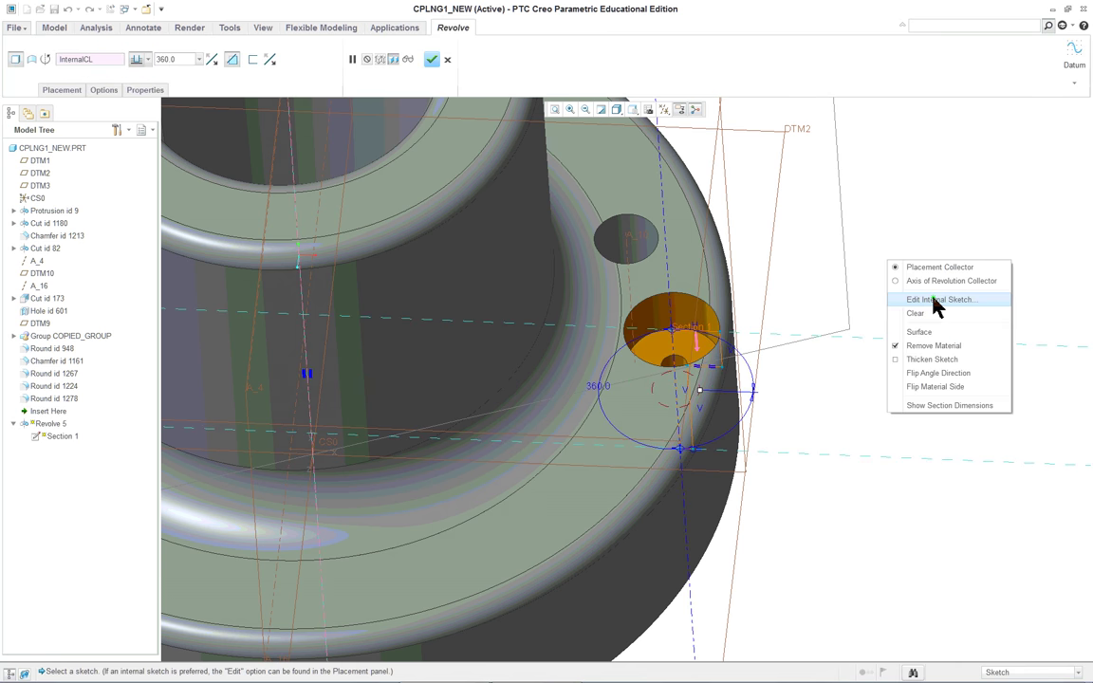
pyautogui.click(936, 301)
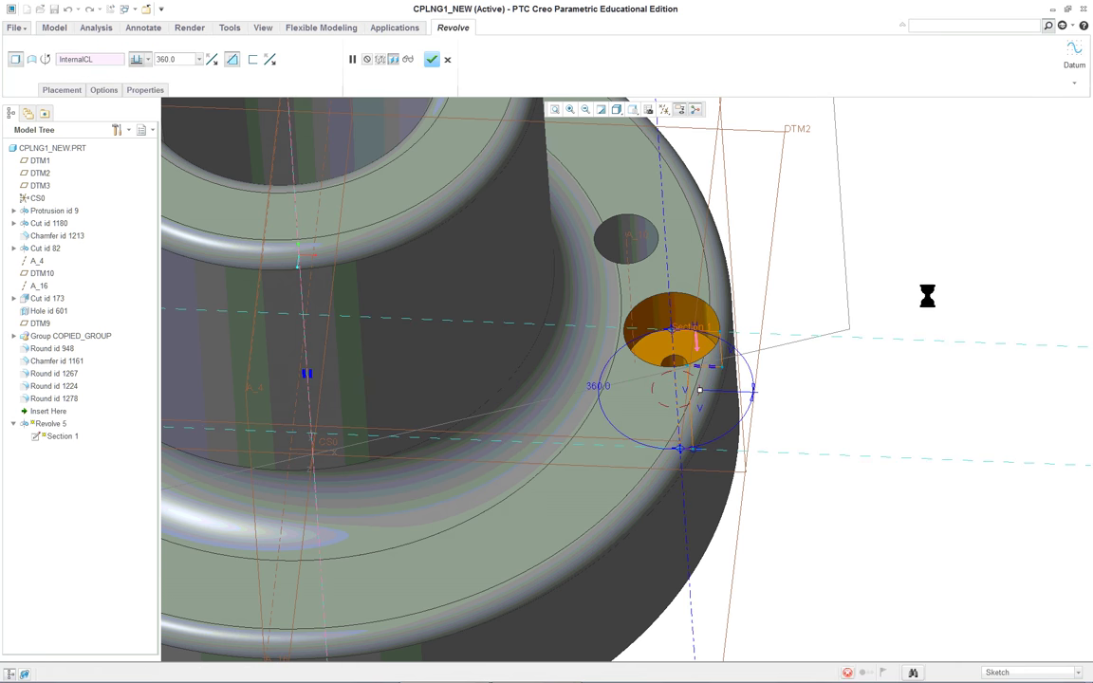
# Step: In the 2D sketch view, reposition the axis of revolution and the upper step's wall, giving diameters of about 22.7 and 14.4
pyautogui.click(664, 110)
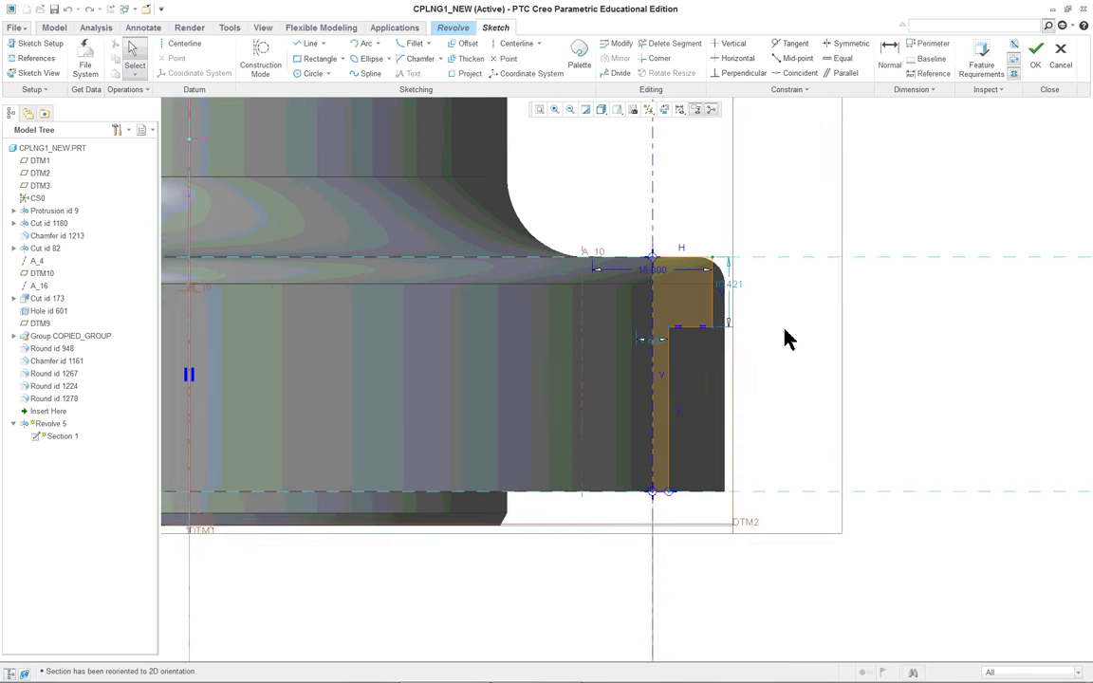
pyautogui.scroll(1, 785, 339)
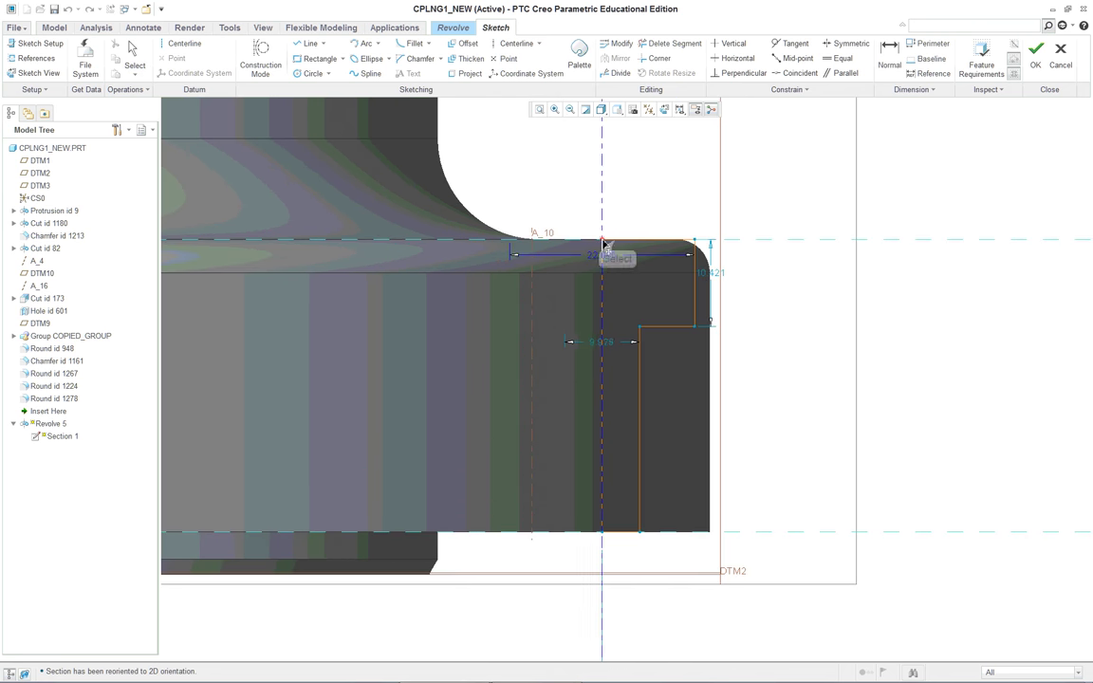
pyautogui.moveTo(604, 244); pyautogui.dragTo(591, 244)
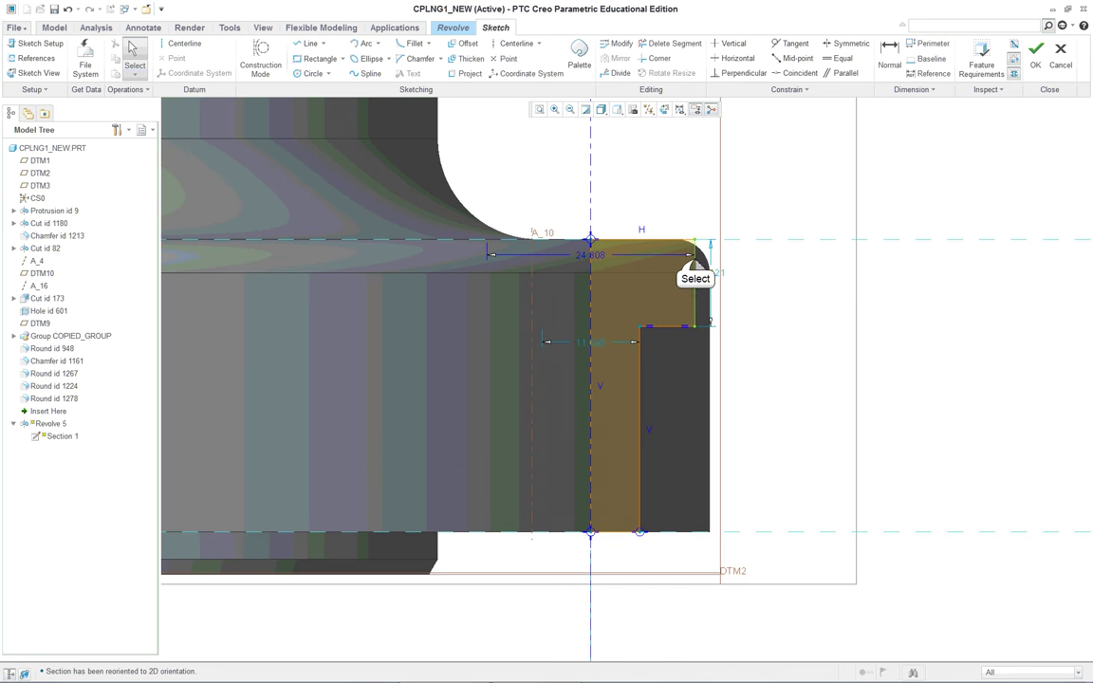
pyautogui.moveTo(690, 265); pyautogui.dragTo(674, 267)
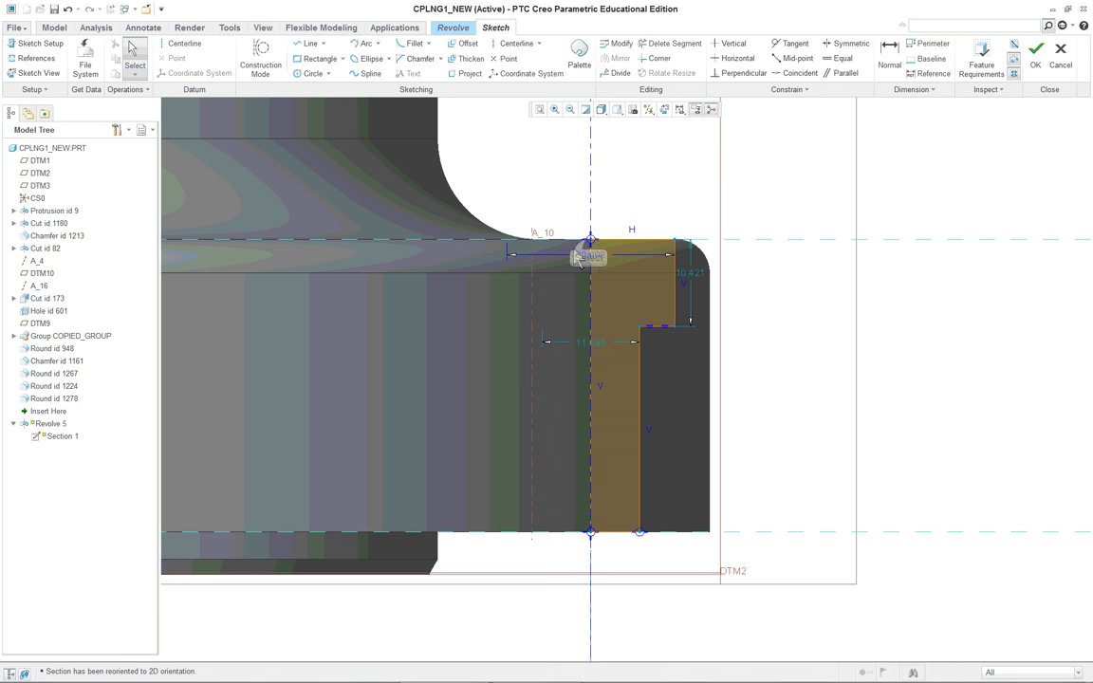
pyautogui.moveTo(589, 243); pyautogui.dragTo(581, 247)
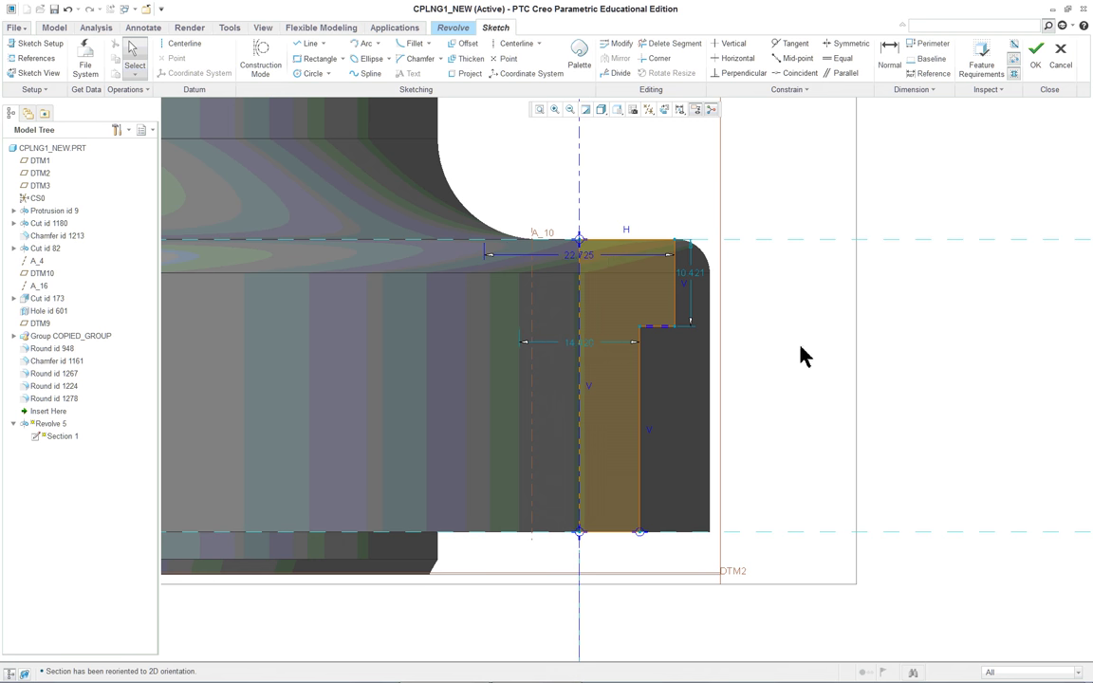
# Step: Accept the modified section, complete the revolved cut, and orbit the flange to inspect the stepped hole in 3D
pyautogui.rightClick(724, 334)
pyautogui.rightClick(927, 192)
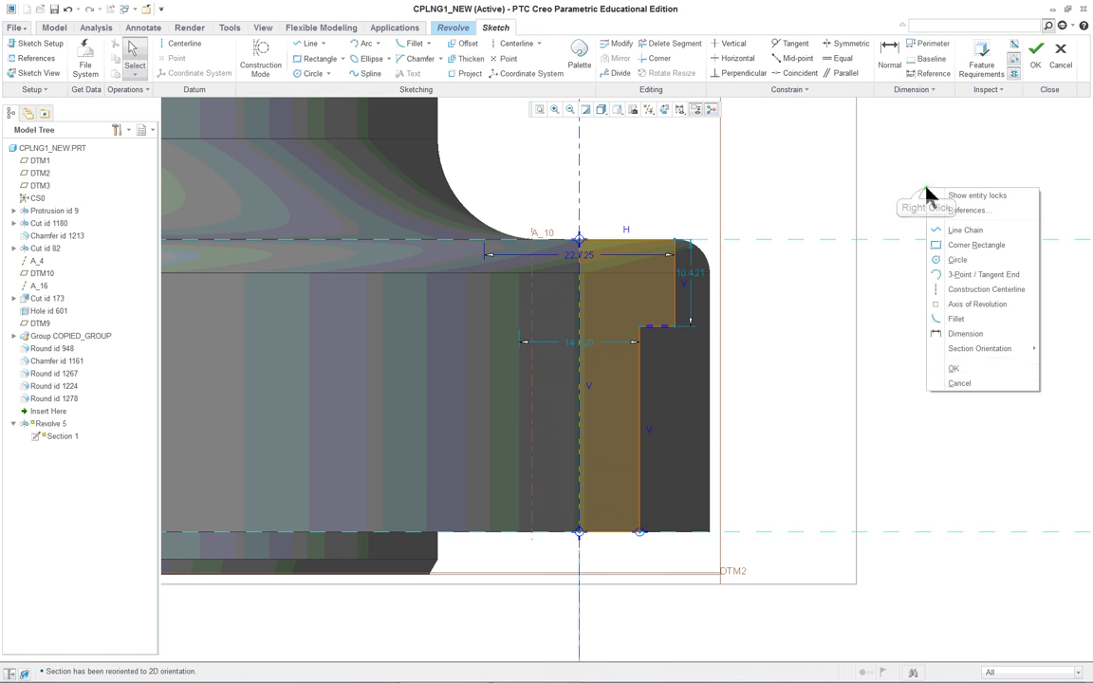
pyautogui.click(949, 370)
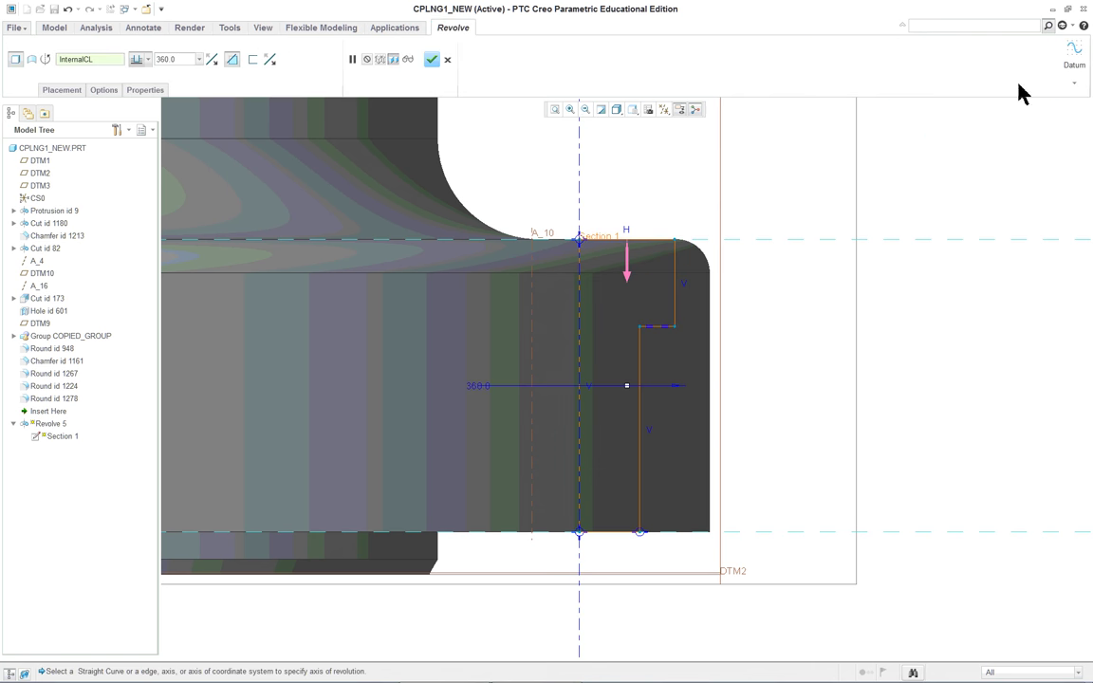
pyautogui.middleClick(836, 188)
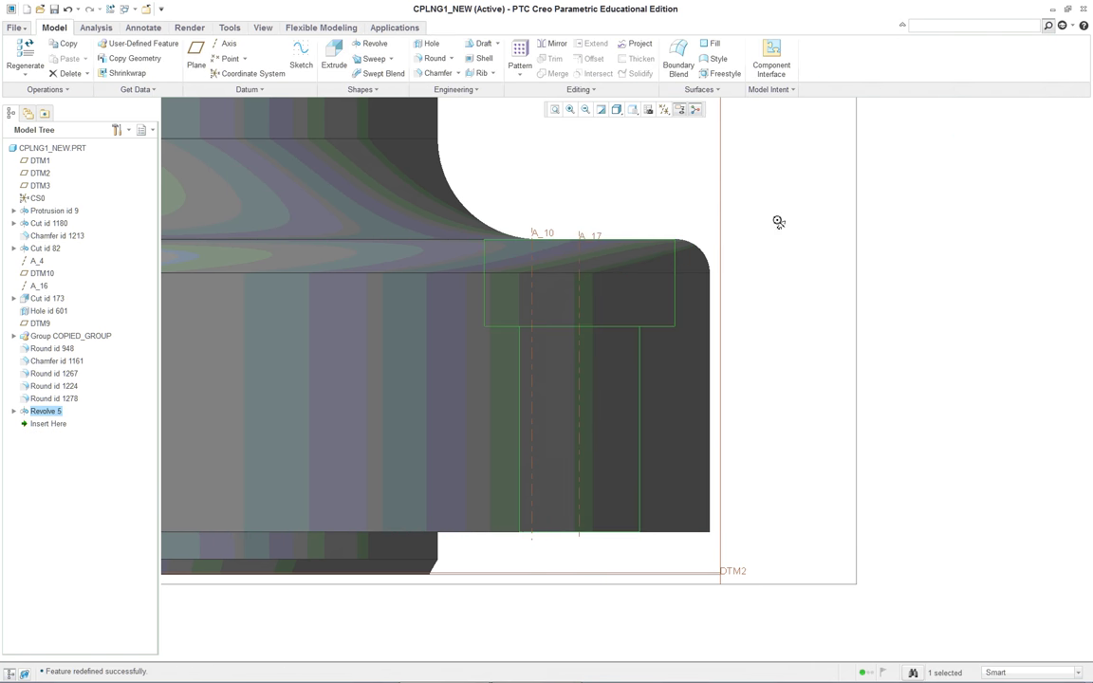
pyautogui.moveTo(777, 222)
pyautogui.mouseDown(button='middle')
pyautogui.moveTo(765, 246)
pyautogui.moveTo(633, 268)
pyautogui.moveTo(645, 275)
pyautogui.mouseUp(button='middle')
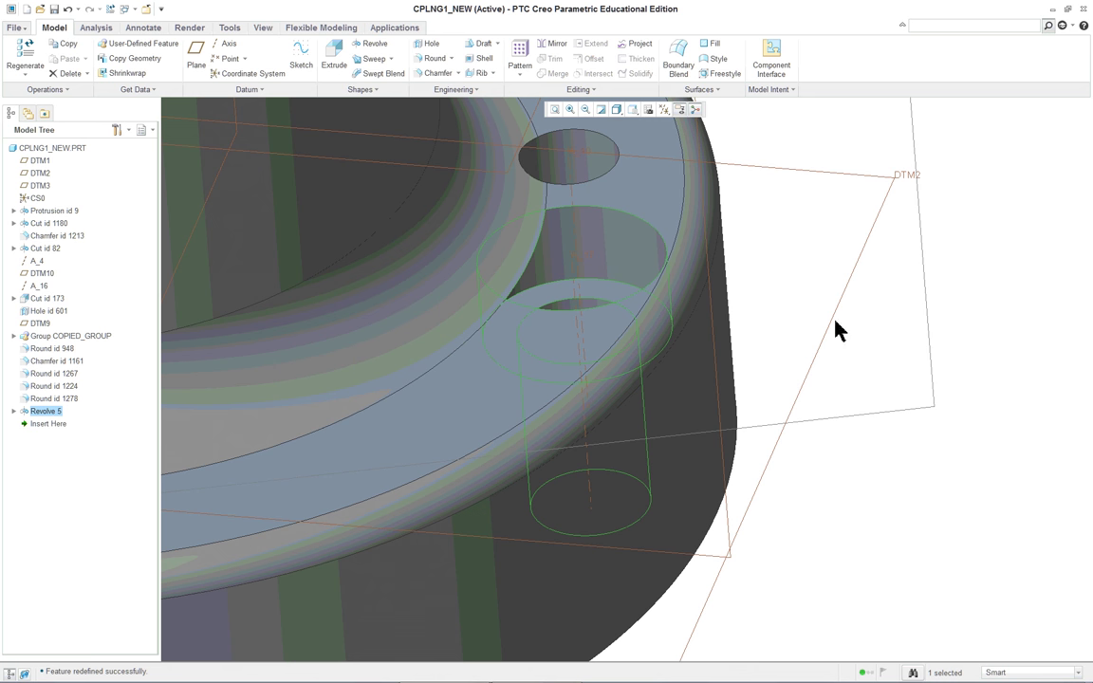
# Step: Reopen the revolved cut's internal sketch in 2D orientation and move the upper step's depth dimension clear of the flange
pyautogui.rightClick(809, 174)
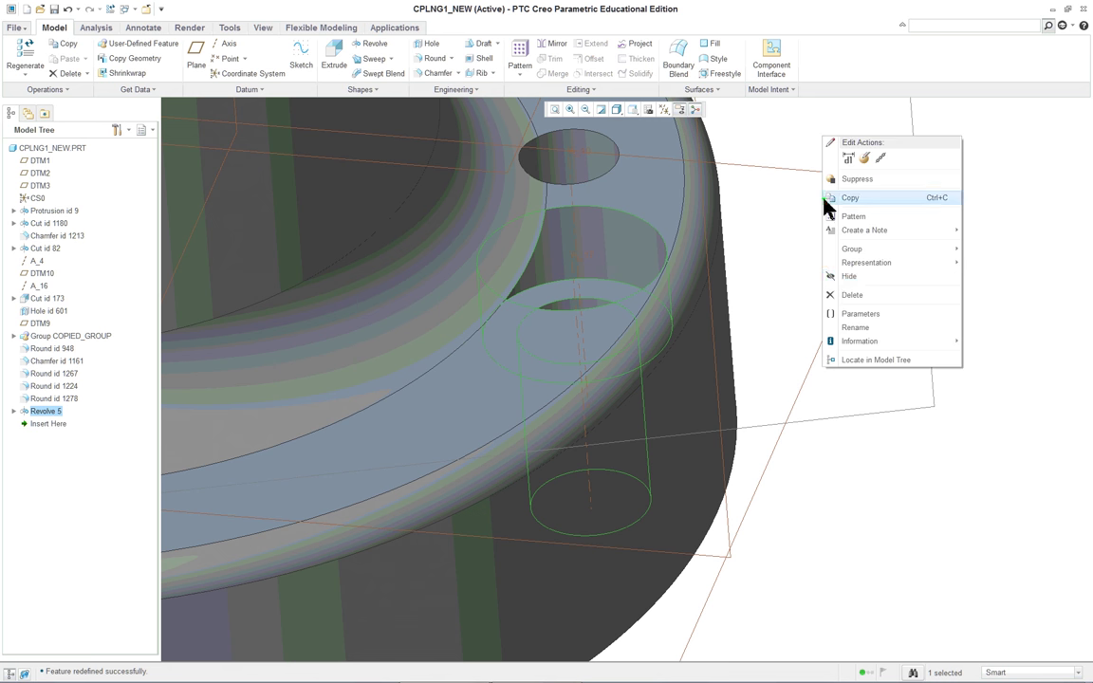
pyautogui.click(866, 164)
pyautogui.rightClick(779, 202)
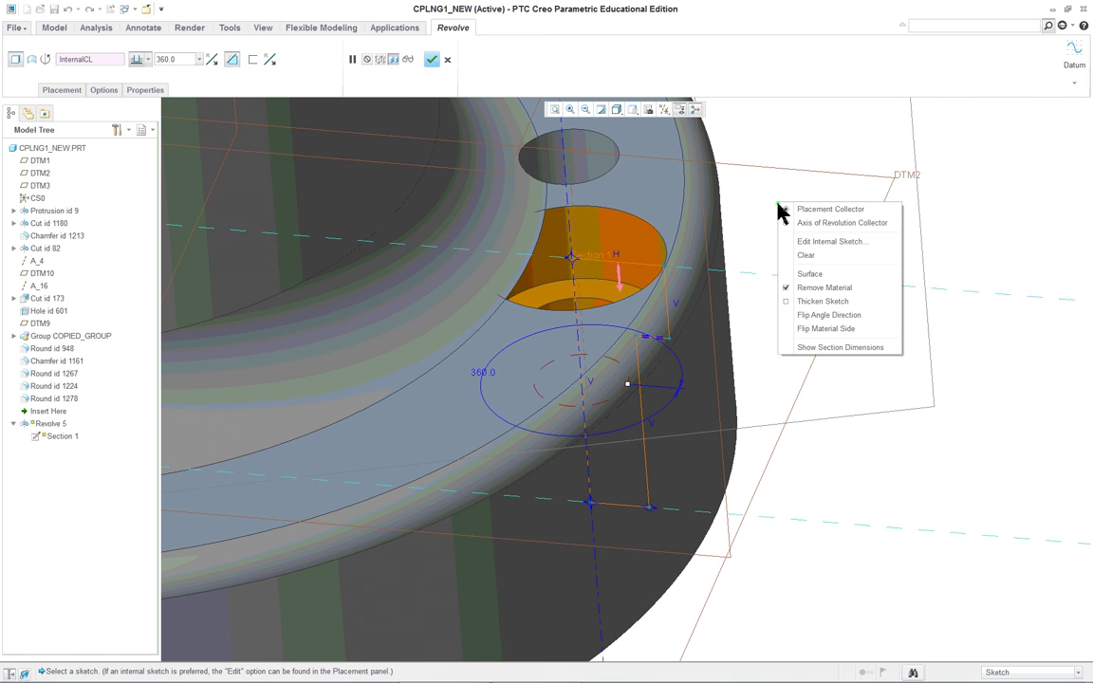
pyautogui.click(823, 243)
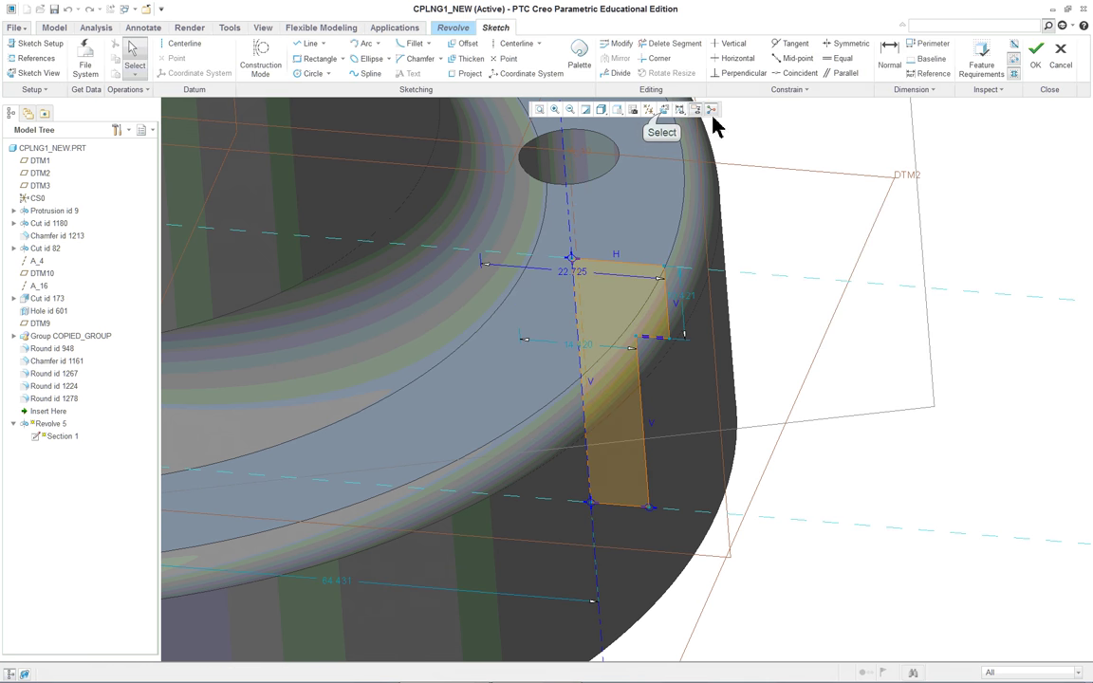
pyautogui.click(664, 109)
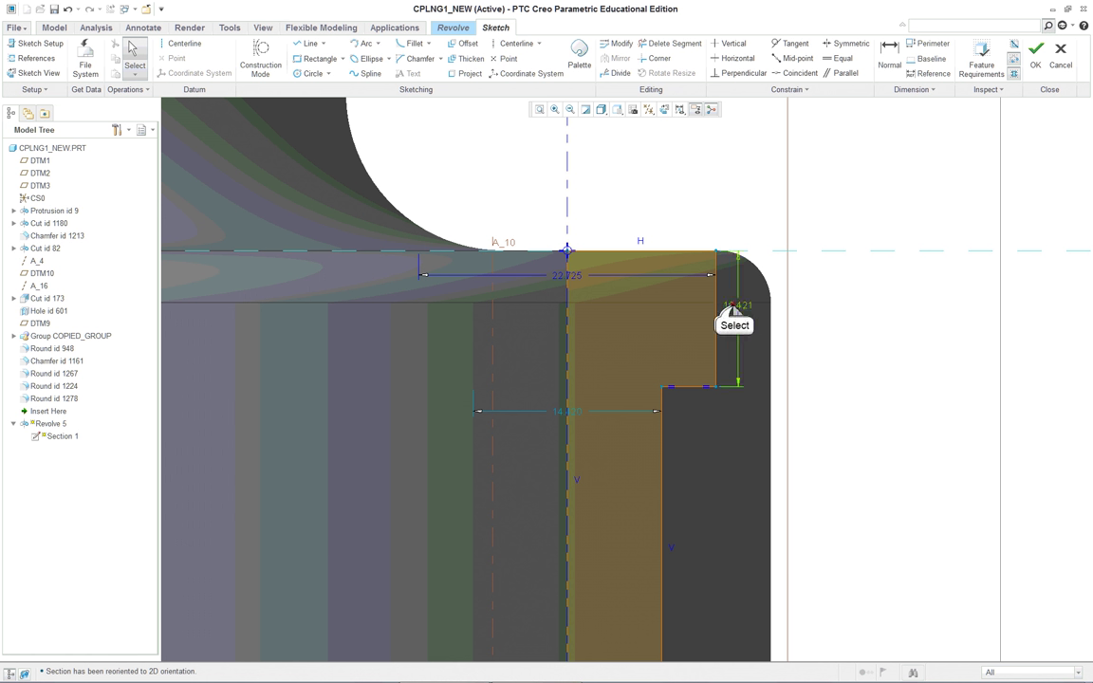
pyautogui.moveTo(736, 318); pyautogui.dragTo(835, 316)
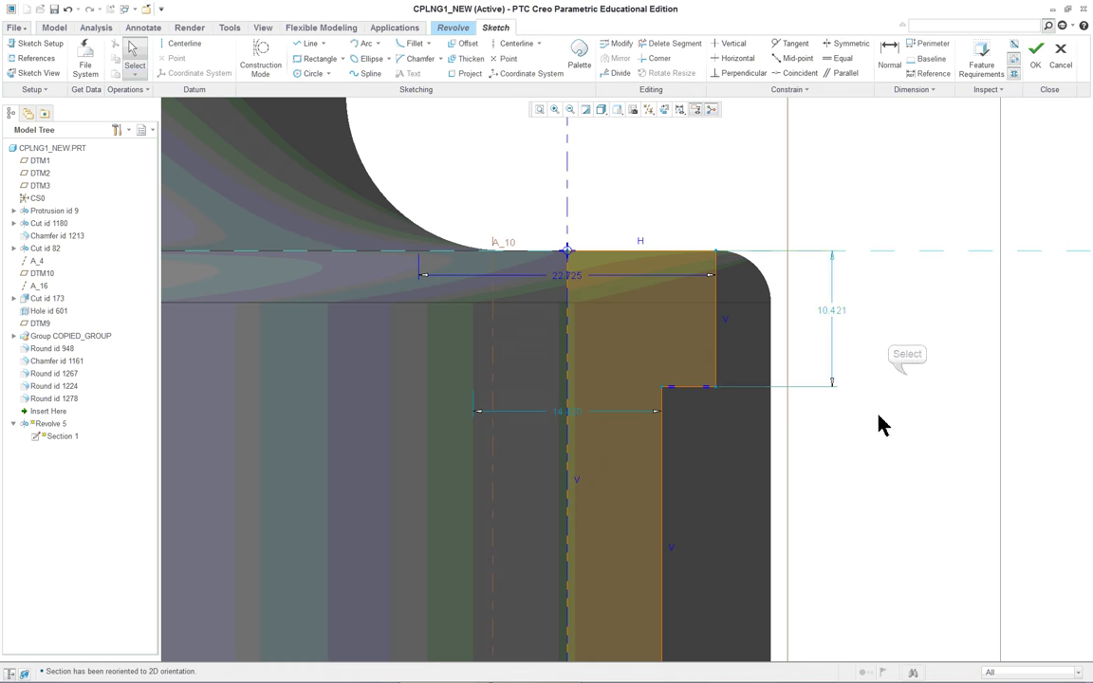
# Step: Delete the upper step's lines from the revolved cut's section
pyautogui.scroll(-2, 880, 422)
pyautogui.scroll(1, 854, 410)
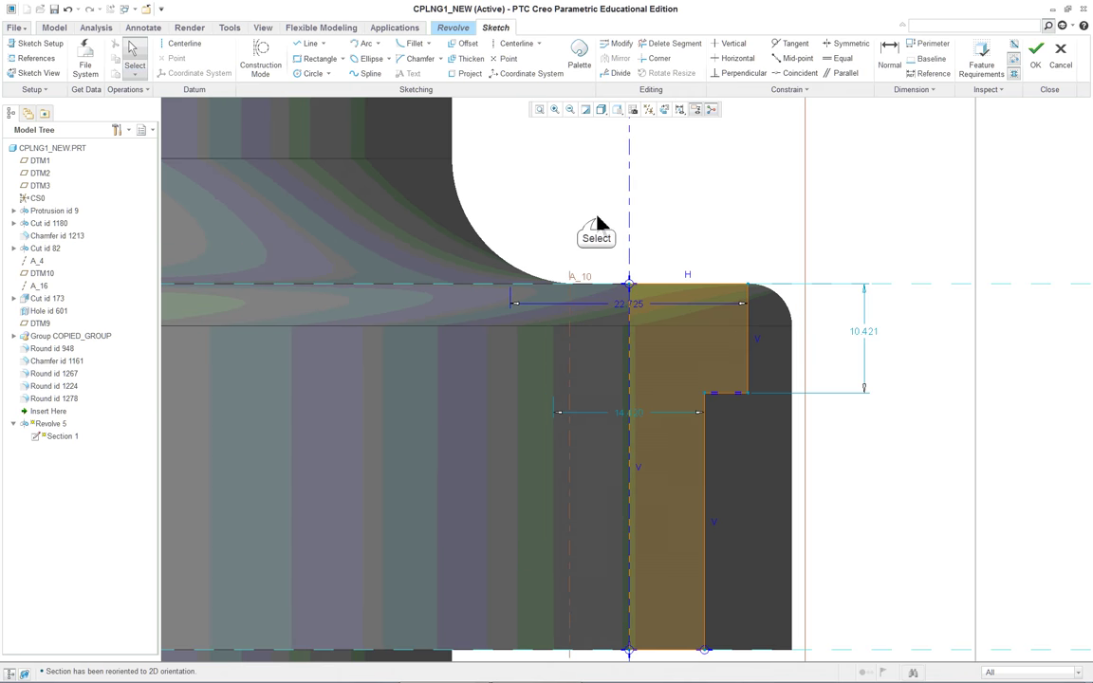
pyautogui.moveTo(595, 218)
pyautogui.mouseDown()
pyautogui.moveTo(757, 431)
pyautogui.moveTo(771, 431)
pyautogui.mouseUp()
pyautogui.press('Delete')
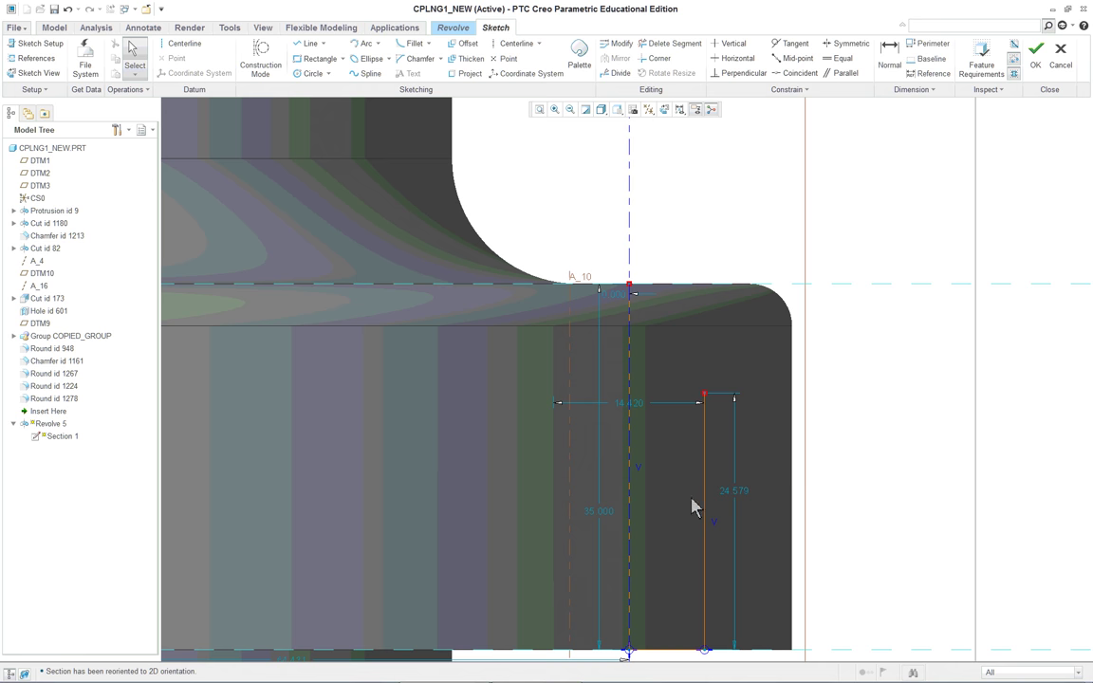
pyautogui.scroll(-3, 863, 493)
pyautogui.moveTo(718, 344); pyautogui.dragTo(840, 631)
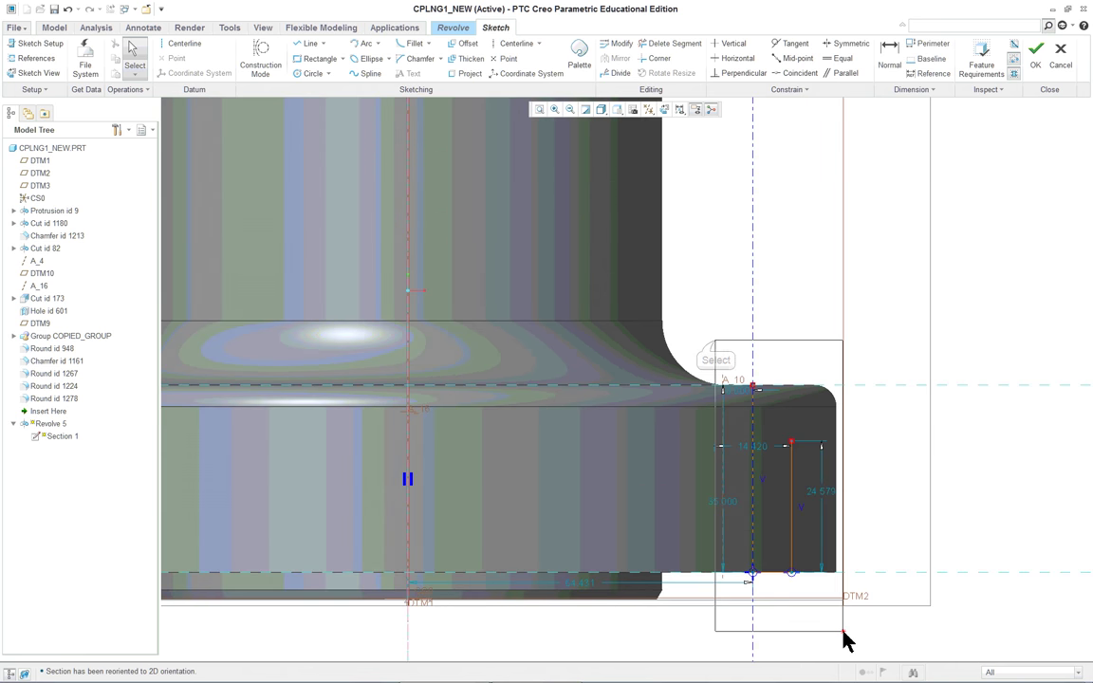
pyautogui.press('Delete')
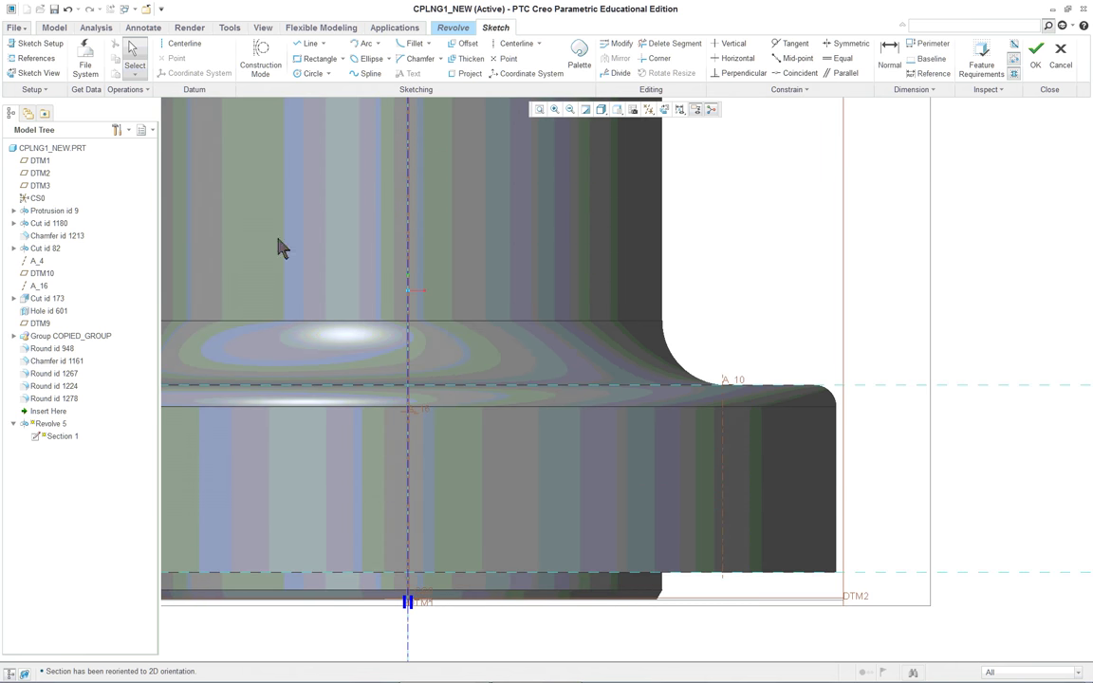
pyautogui.click(67, 9)
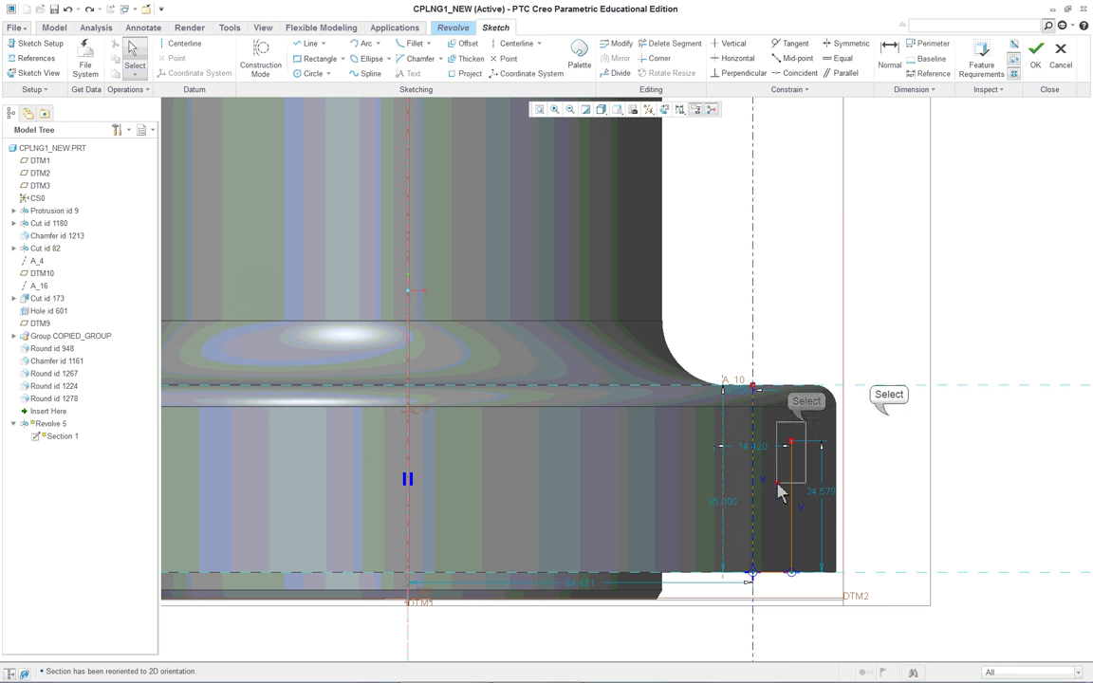
# Step: Delete the remaining vertical and bottom lines of the section, keeping only the axis of revolution
pyautogui.moveTo(888, 415)
pyautogui.mouseDown()
pyautogui.moveTo(779, 567)
pyautogui.moveTo(793, 600)
pyautogui.mouseUp()
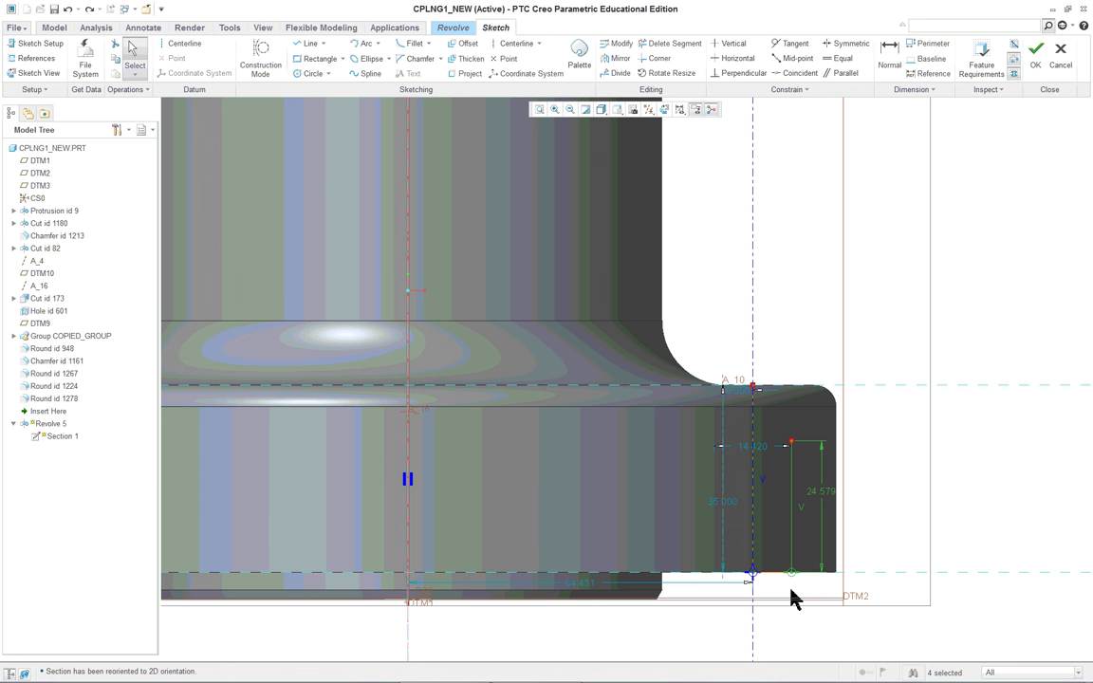
pyautogui.press('Delete')
pyautogui.scroll(1, 802, 593)
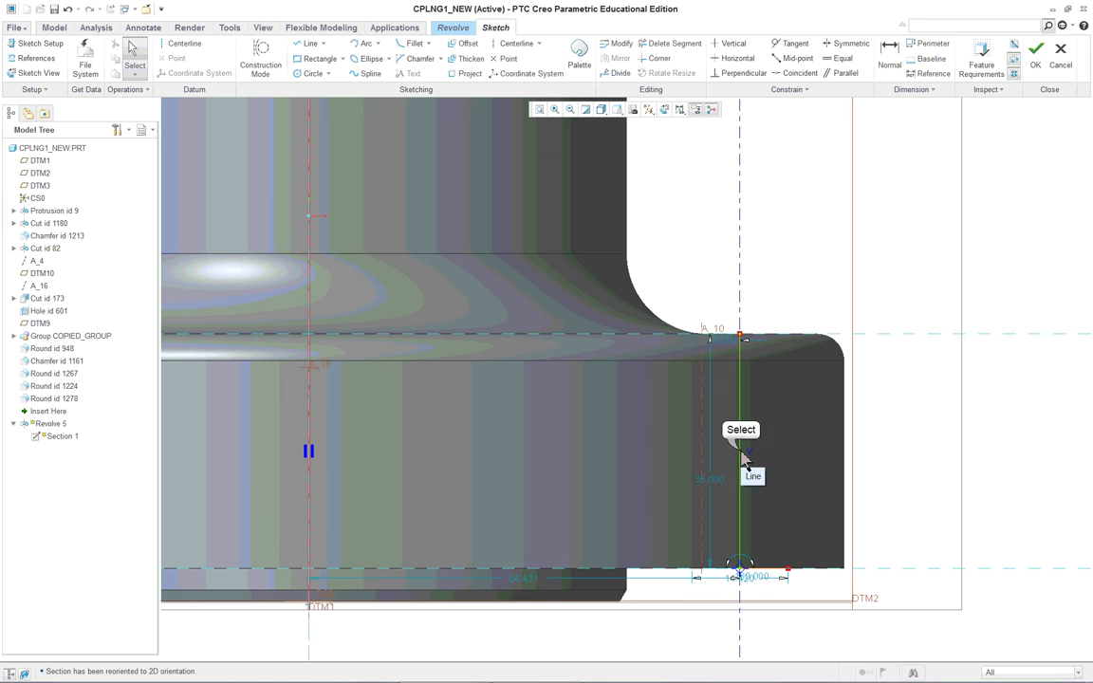
pyautogui.press('Delete')
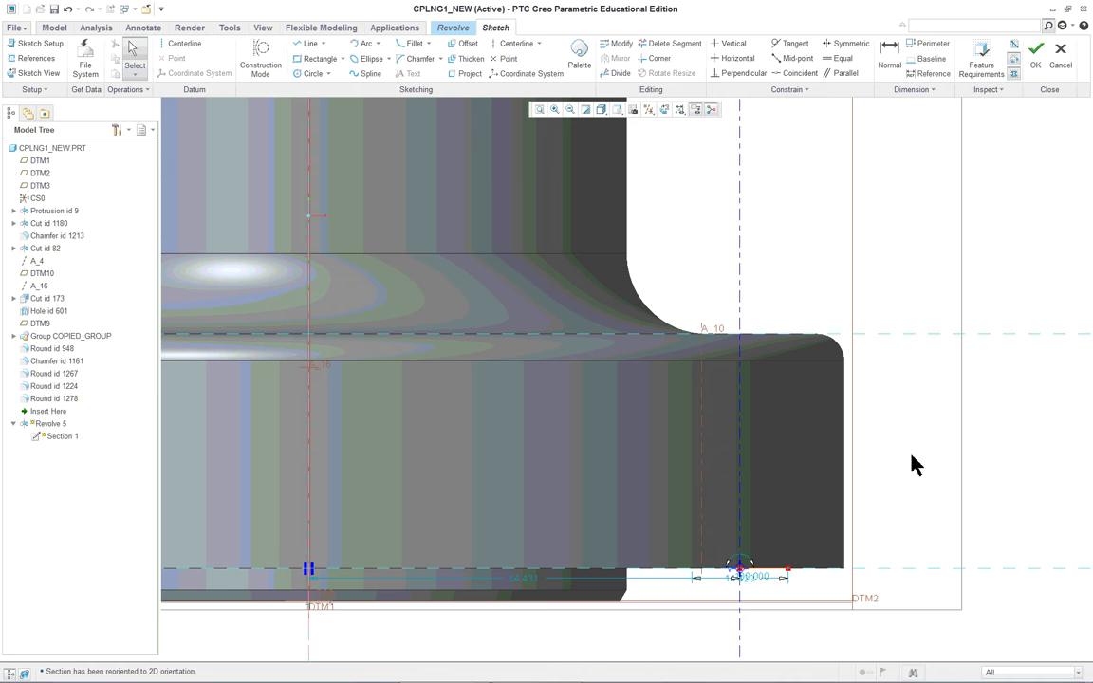
pyautogui.scroll(-2, 909, 474)
pyautogui.moveTo(821, 595); pyautogui.dragTo(690, 556)
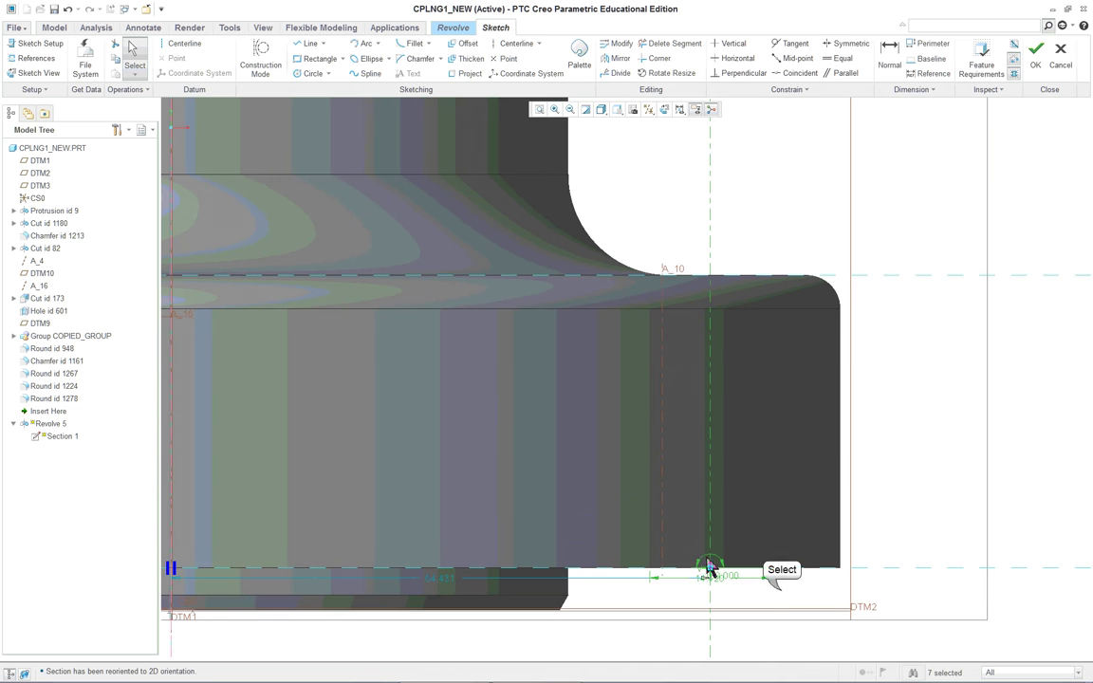
pyautogui.click(770, 593)
pyautogui.scroll(-3, 764, 588)
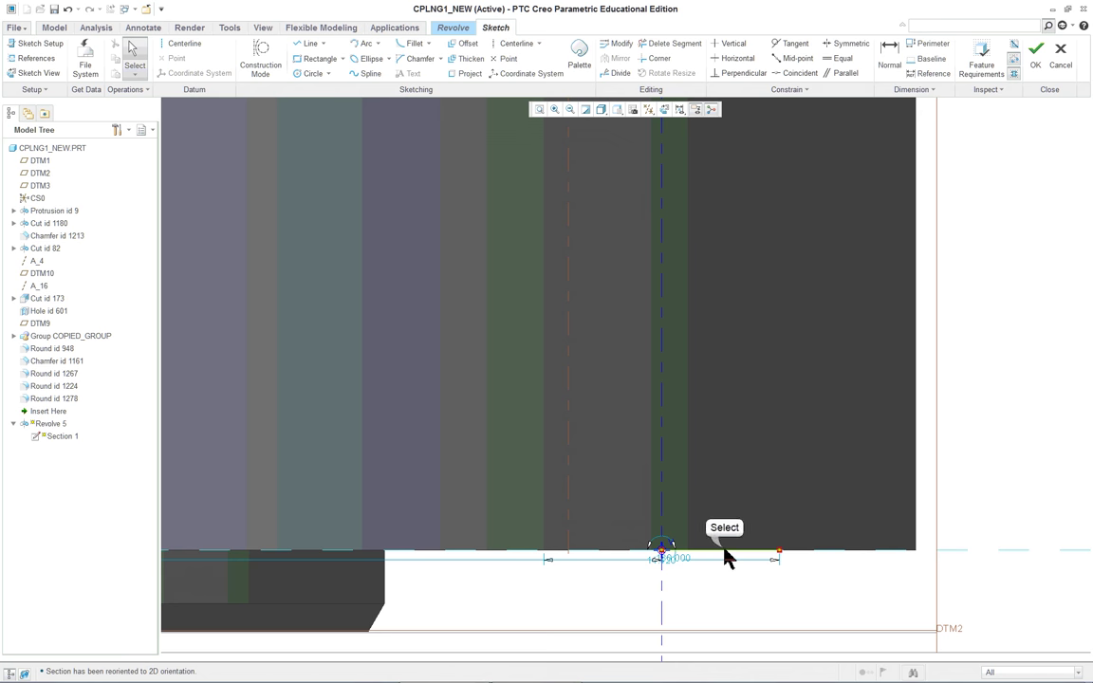
pyautogui.click(723, 558)
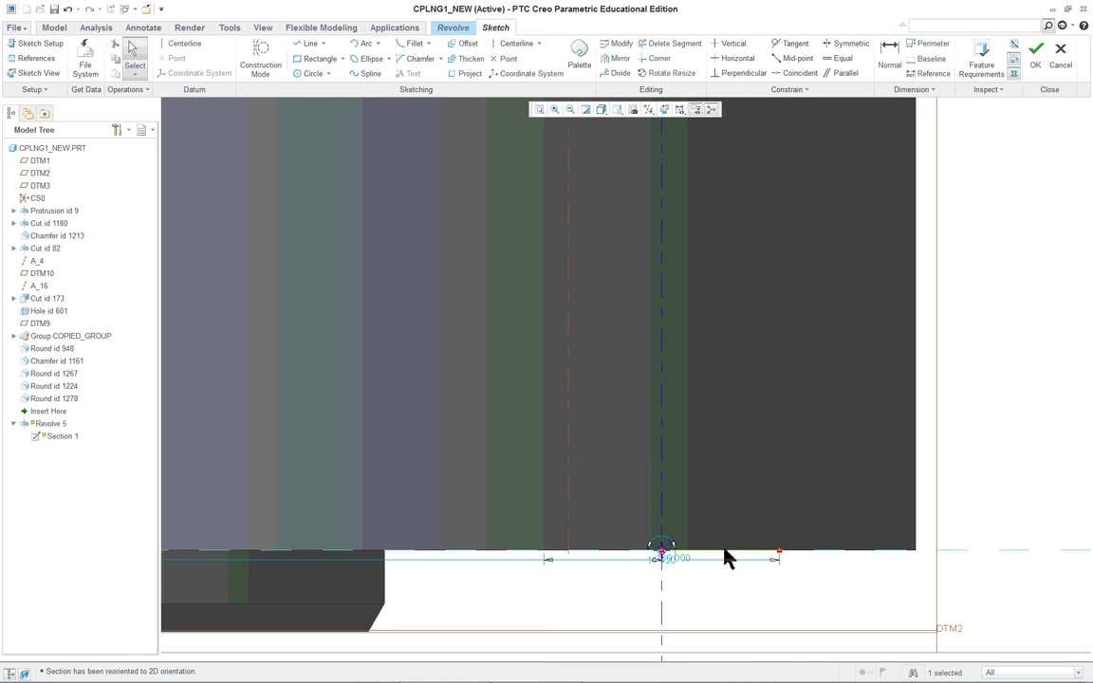
pyautogui.scroll(3, 731, 571)
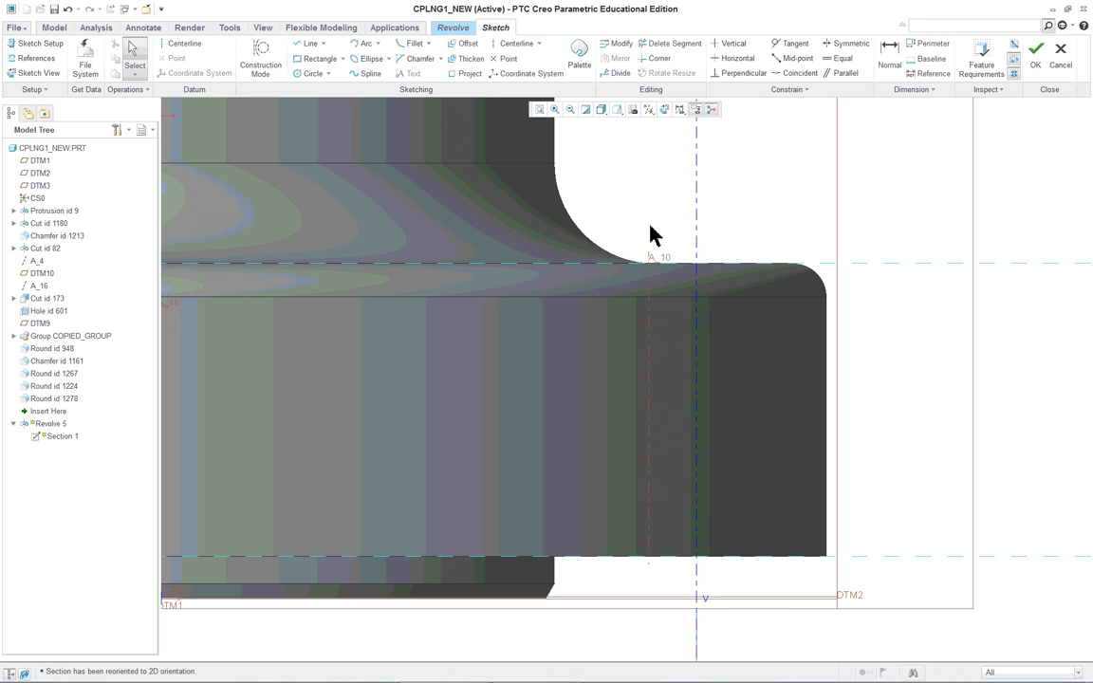
# Step: Switch the model's display style to Hidden Line
pyautogui.click(617, 111)
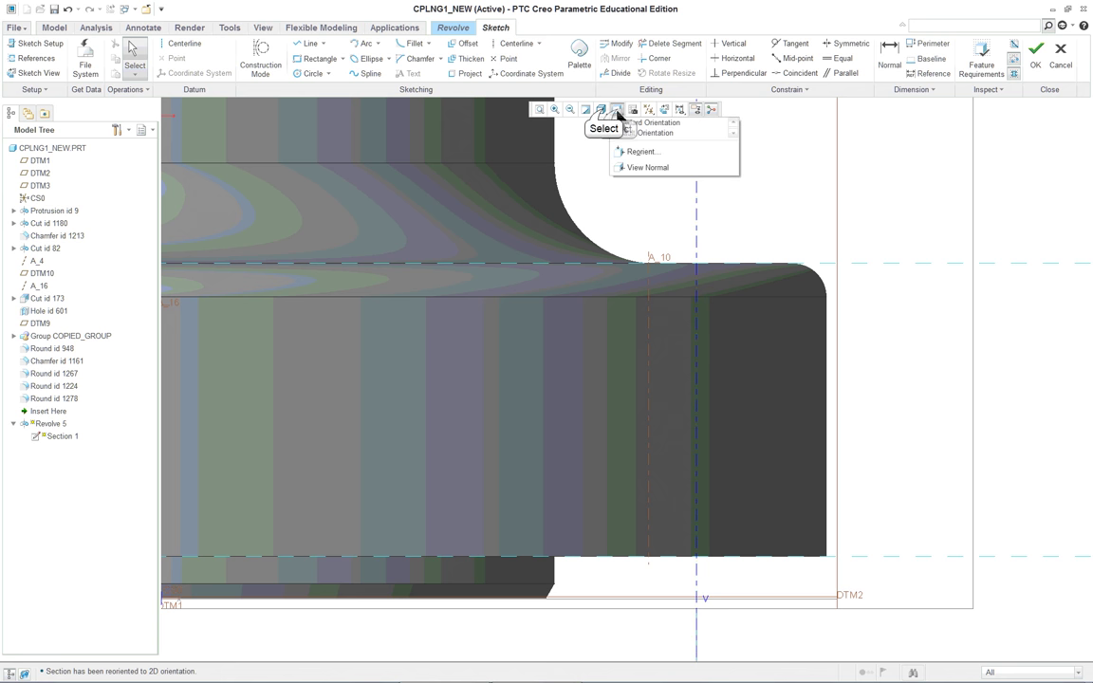
pyautogui.click(602, 110)
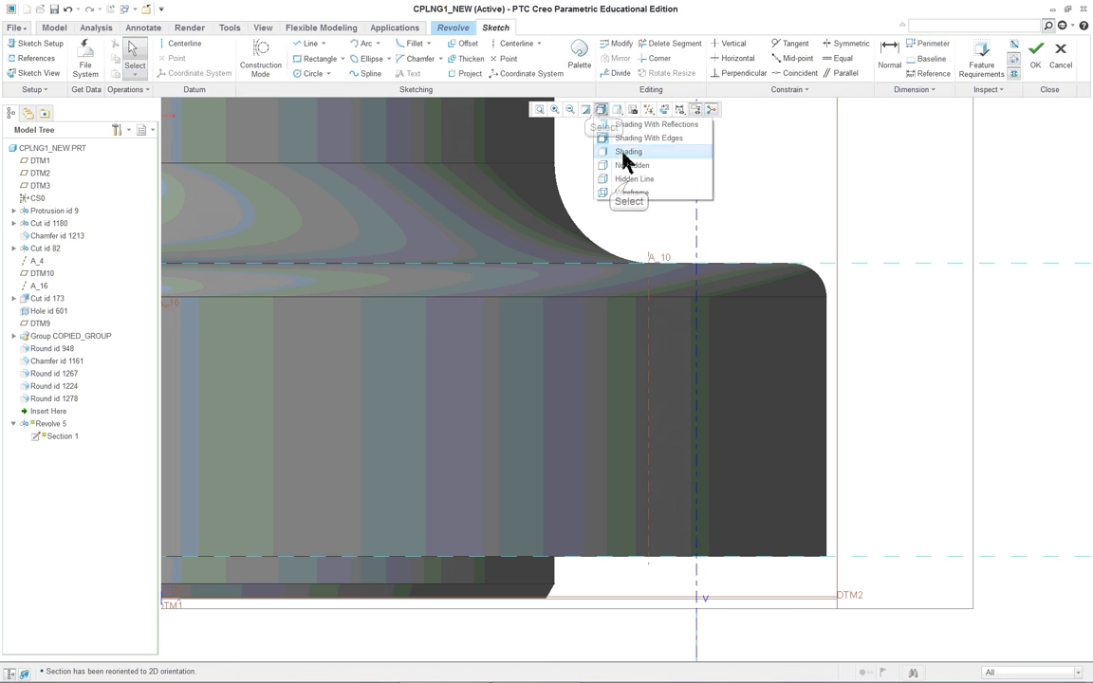
pyautogui.click(628, 172)
pyautogui.scroll(-2, 823, 264)
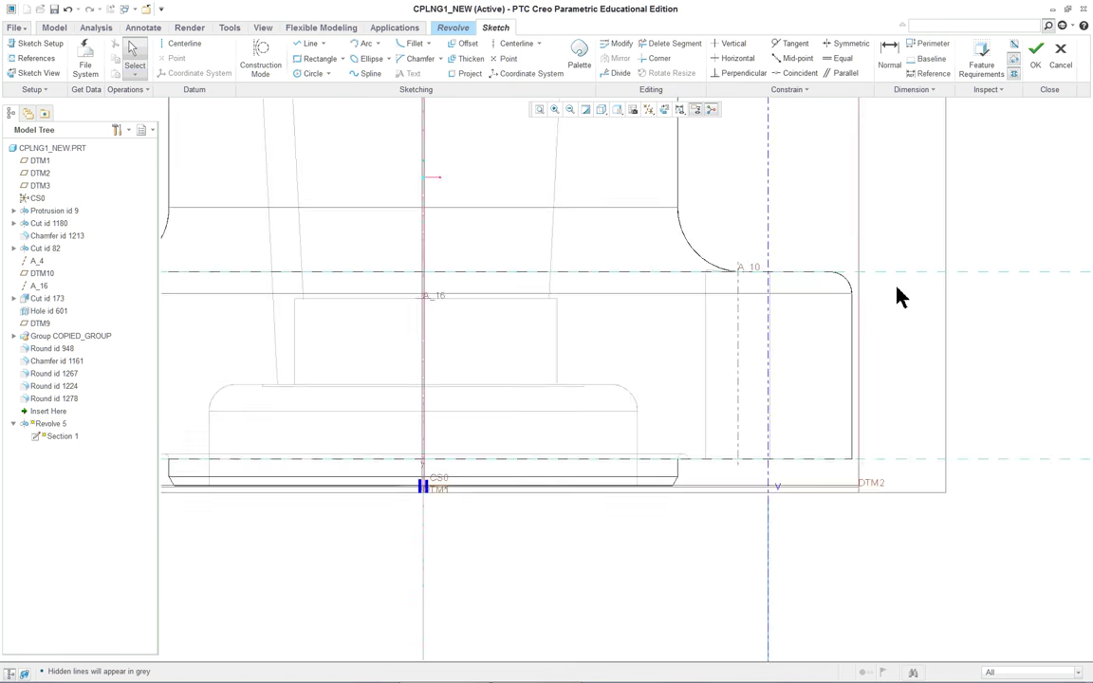
# Step: Add the upper edge of the round between hub and flange as a sketch reference and close the references
pyautogui.rightClick(753, 214)
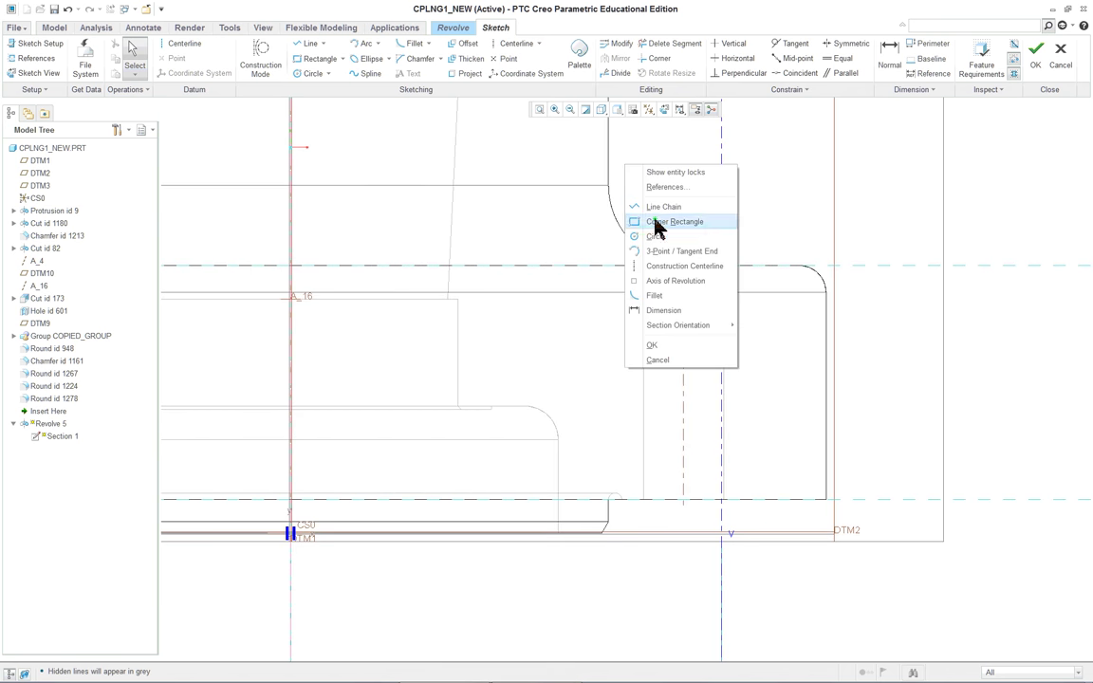
pyautogui.click(664, 188)
pyautogui.click(612, 204)
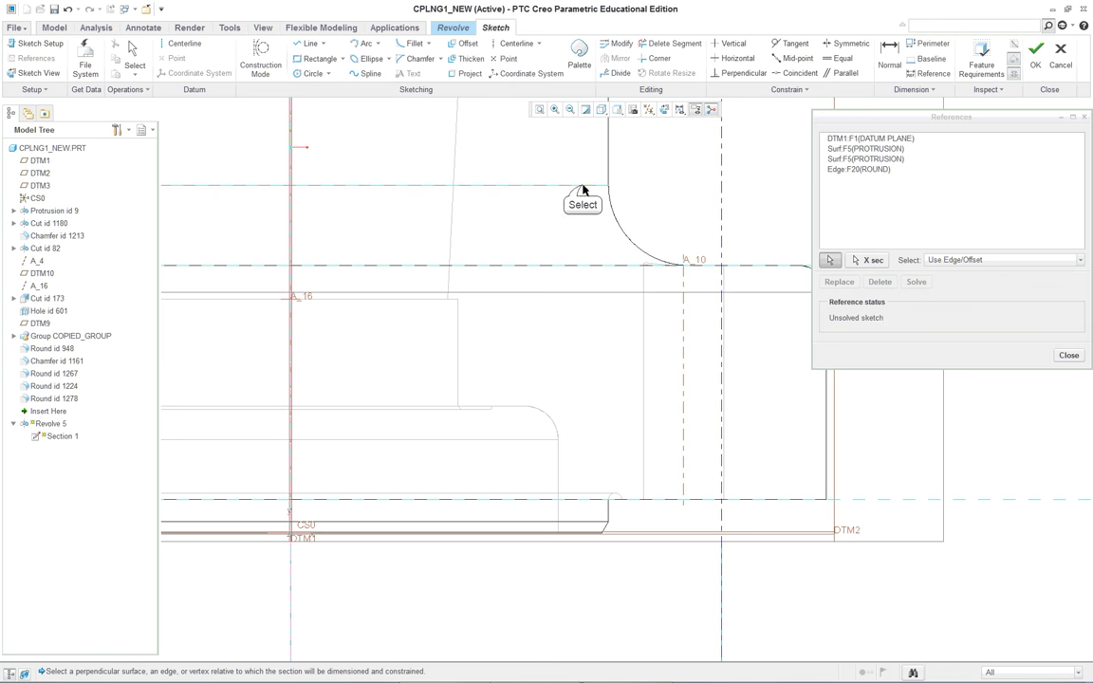
pyautogui.click(1076, 356)
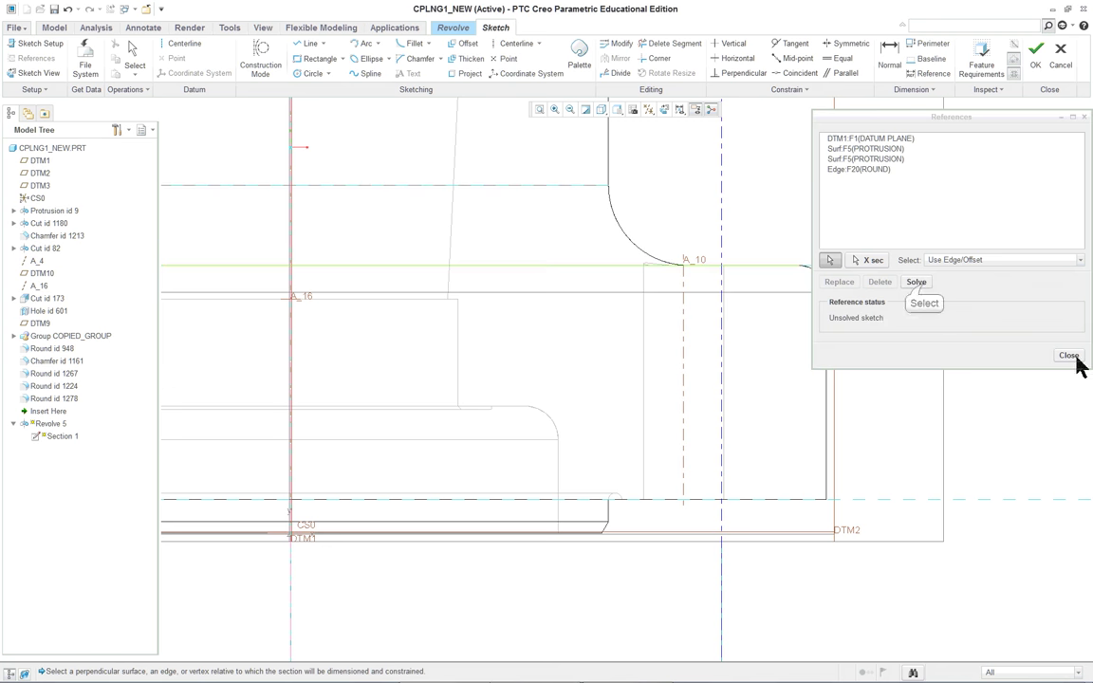
pyautogui.click(1069, 356)
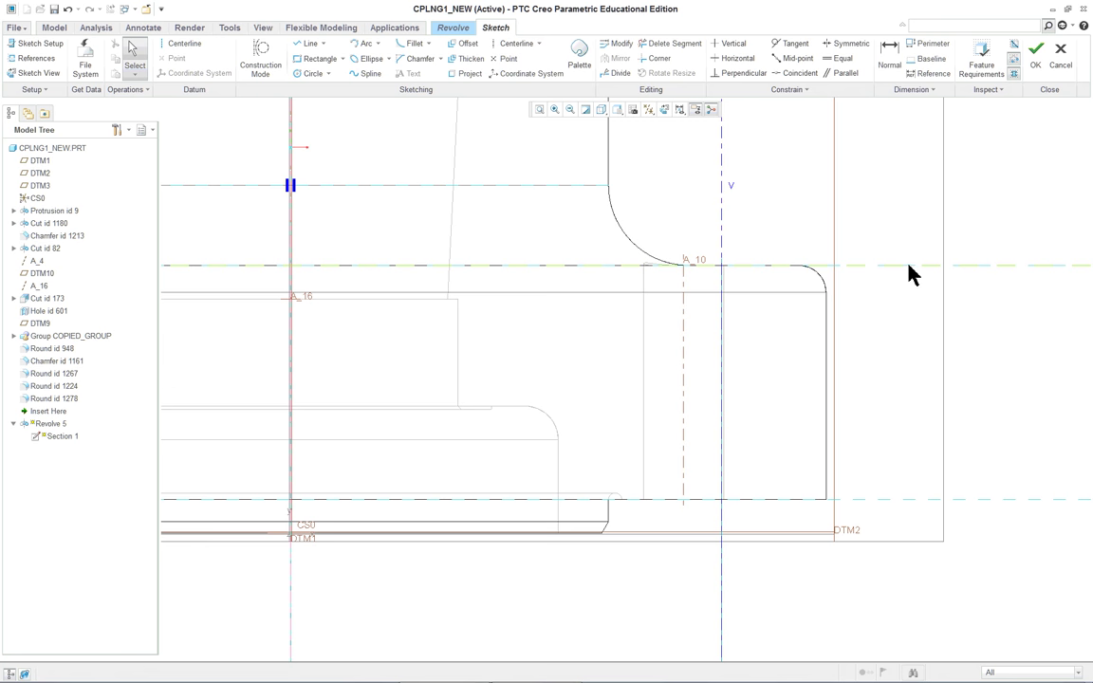
# Step: Sketch a closed stepped profile from the revolution axis, snapped to the round-edge and flange-bottom references, with diameters about 22.2 and 10.4
pyautogui.scroll(1, 908, 273)
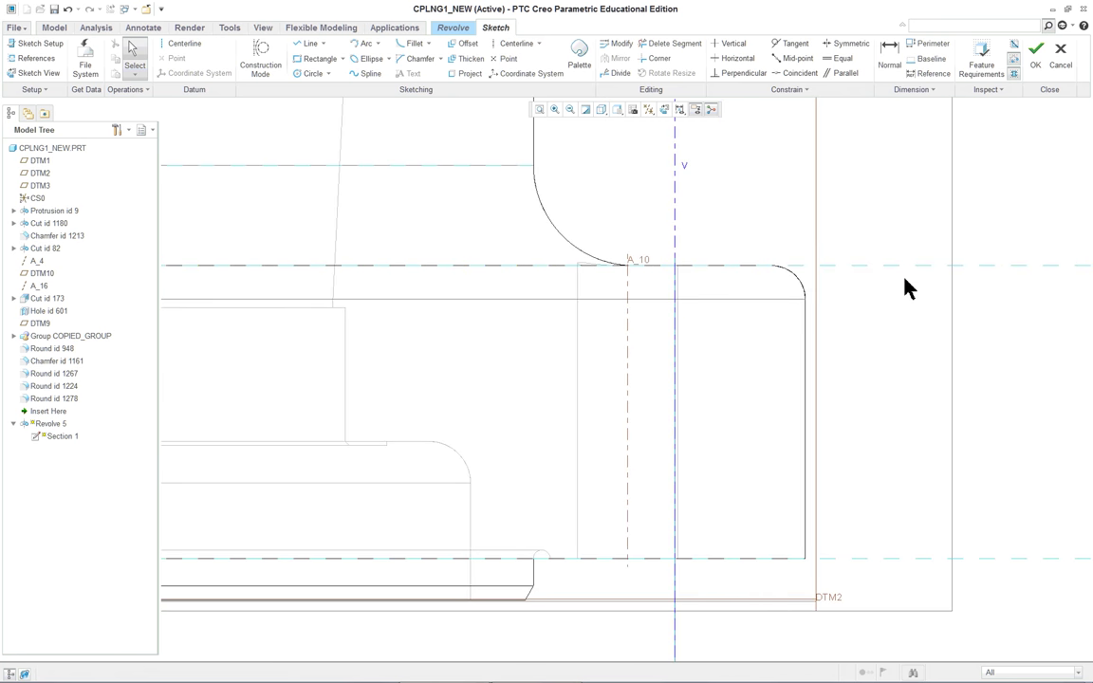
pyautogui.scroll(-1, 907, 289)
pyautogui.rightClick(907, 289)
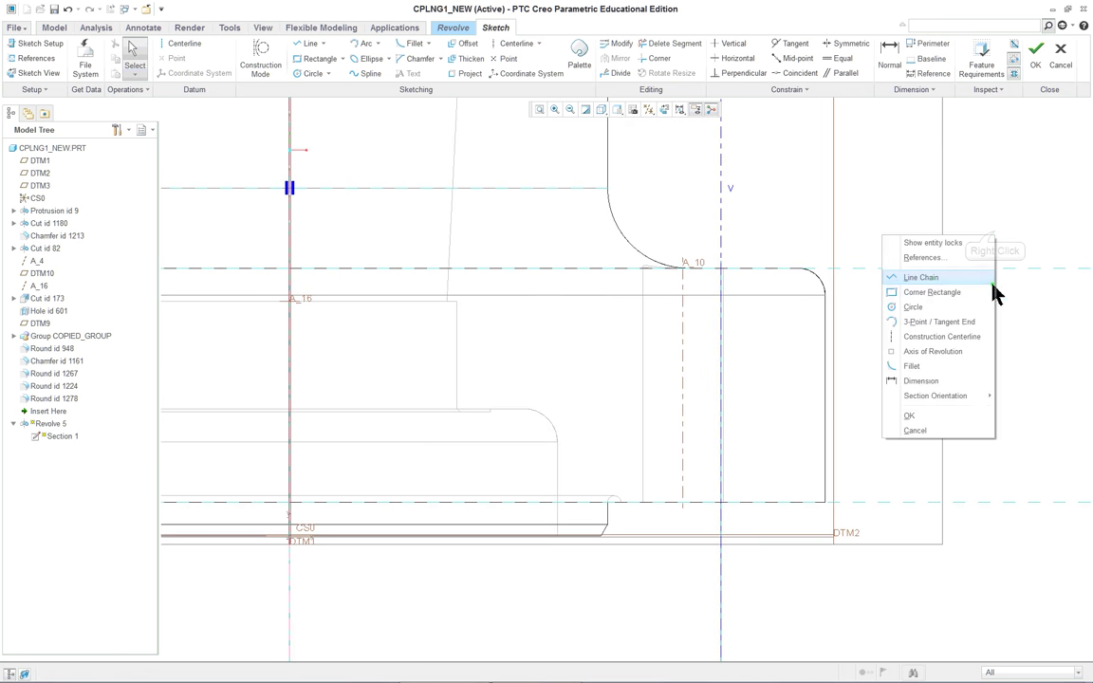
pyautogui.click(925, 278)
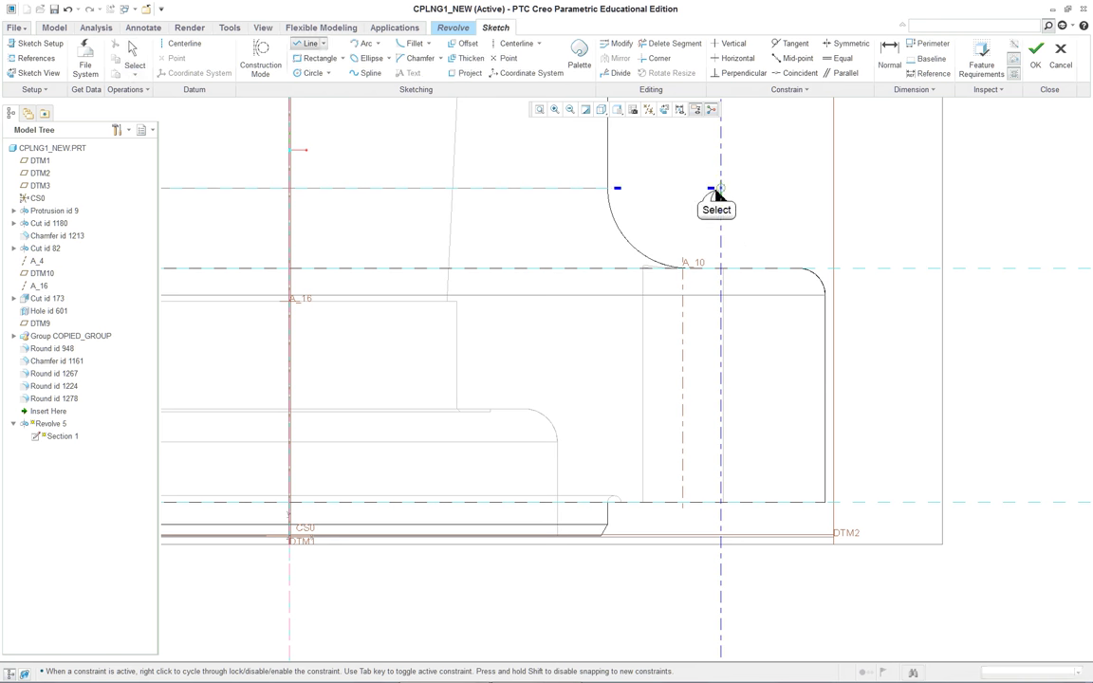
pyautogui.click(720, 188)
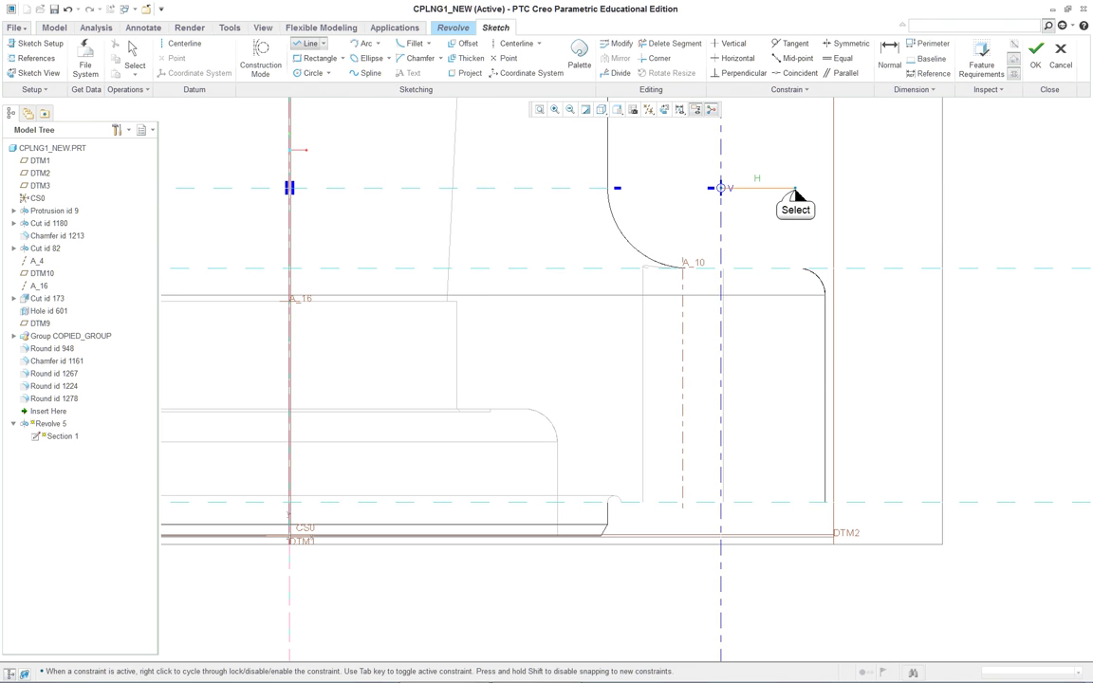
pyautogui.click(795, 189)
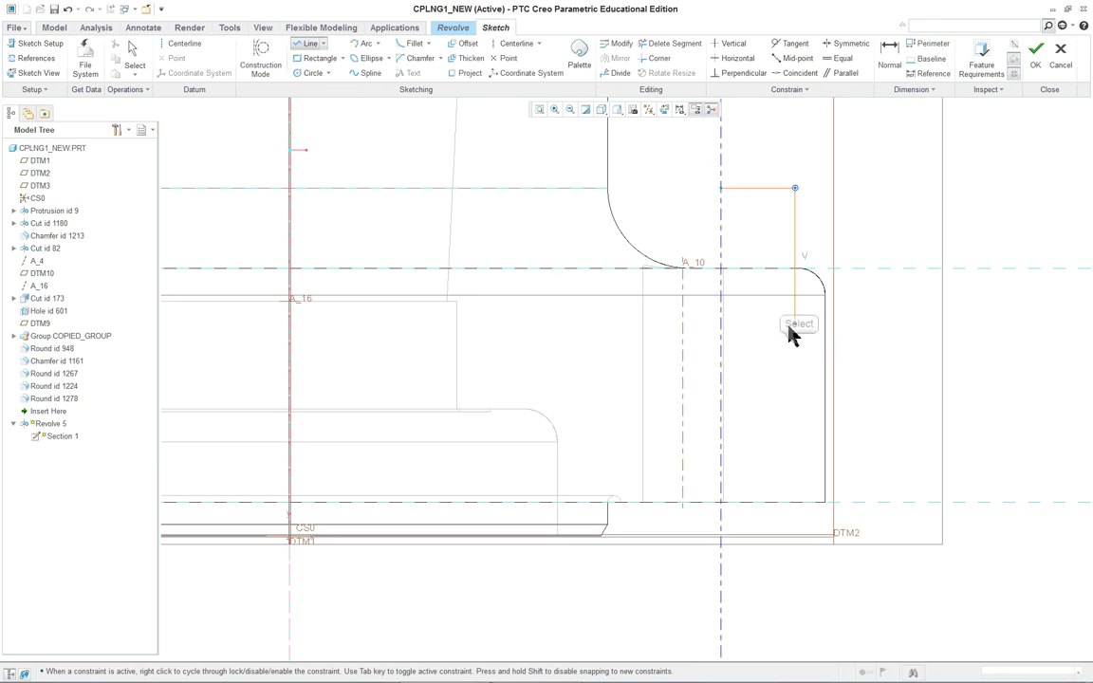
pyautogui.click(795, 344)
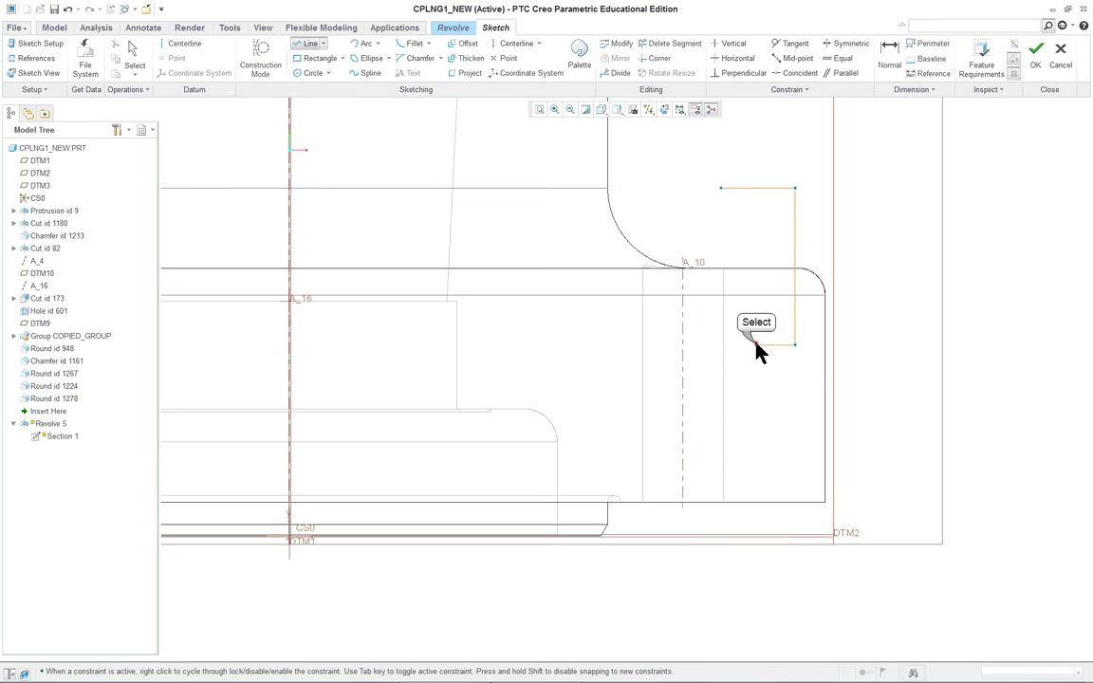
pyautogui.click(756, 344)
pyautogui.click(757, 502)
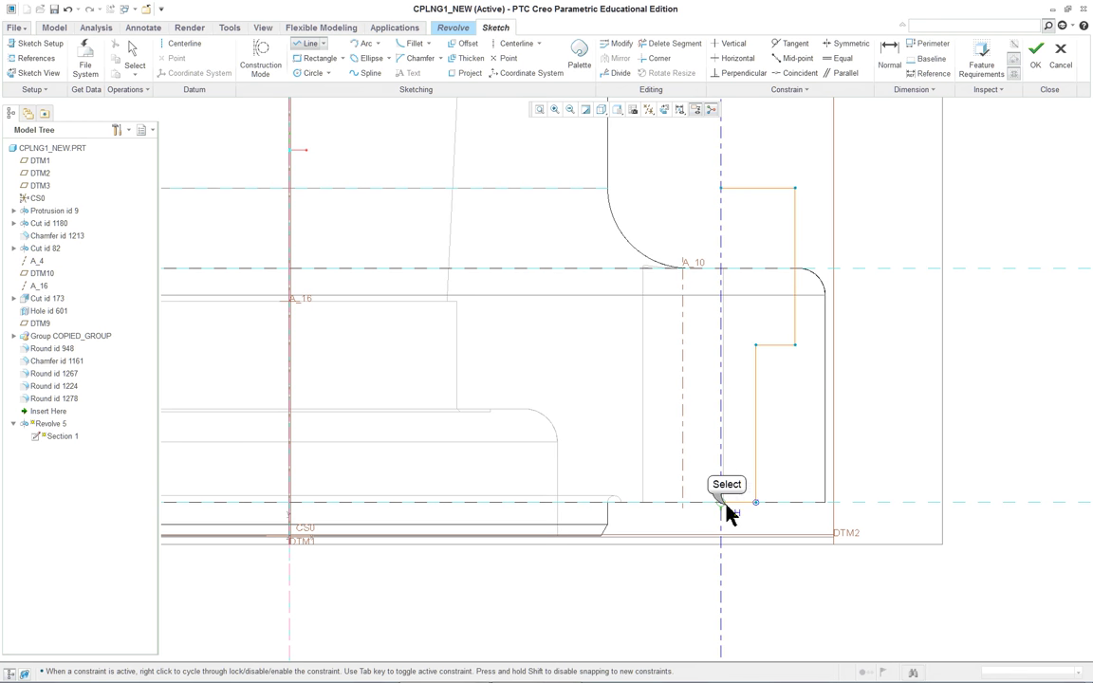
pyautogui.click(721, 502)
pyautogui.click(721, 187)
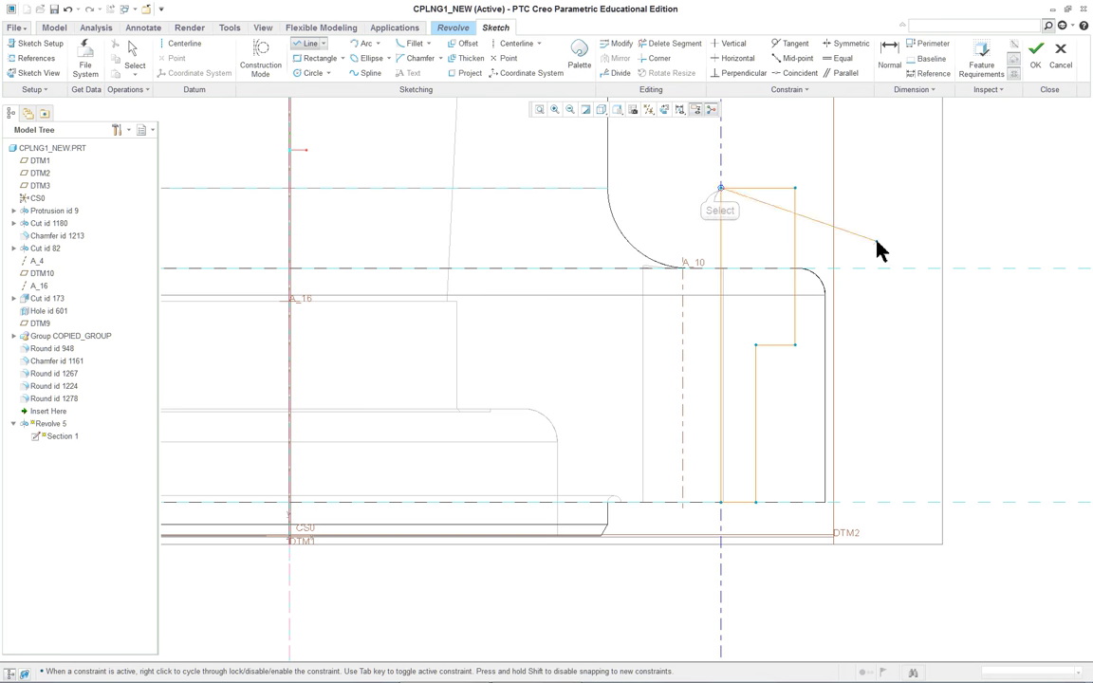
pyautogui.middleClick(871, 249)
pyautogui.middleClick(872, 250)
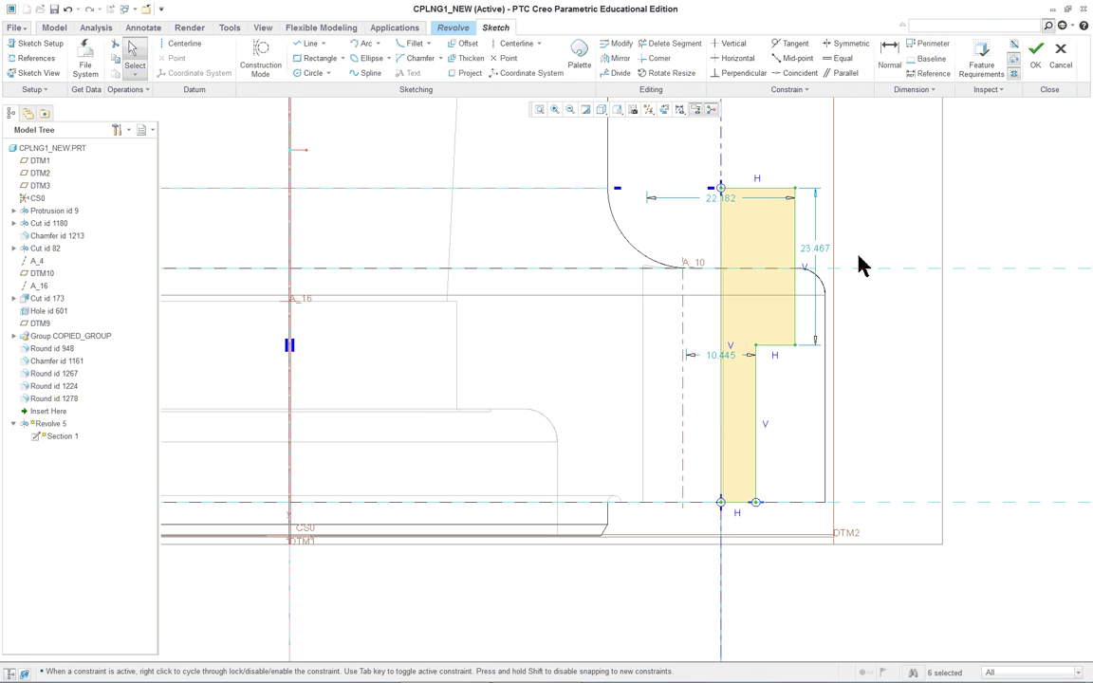
# Step: Dimension the depth from the flange's upper face to the profile's horizontal step line
pyautogui.scroll(-2, 873, 269)
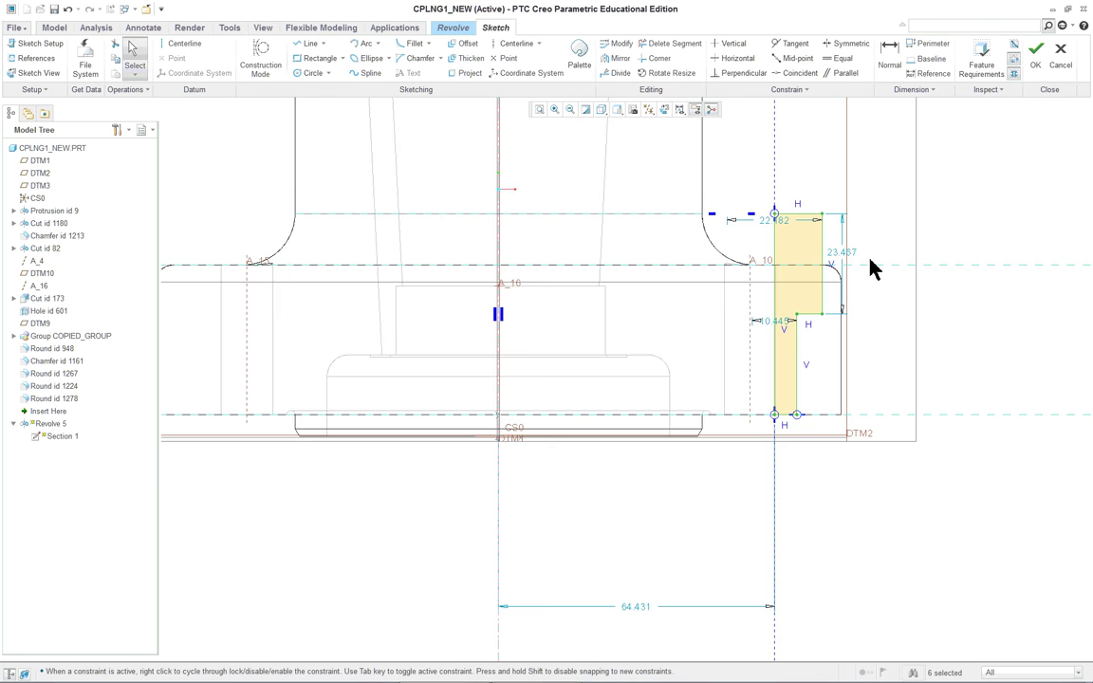
pyautogui.rightClick(884, 263)
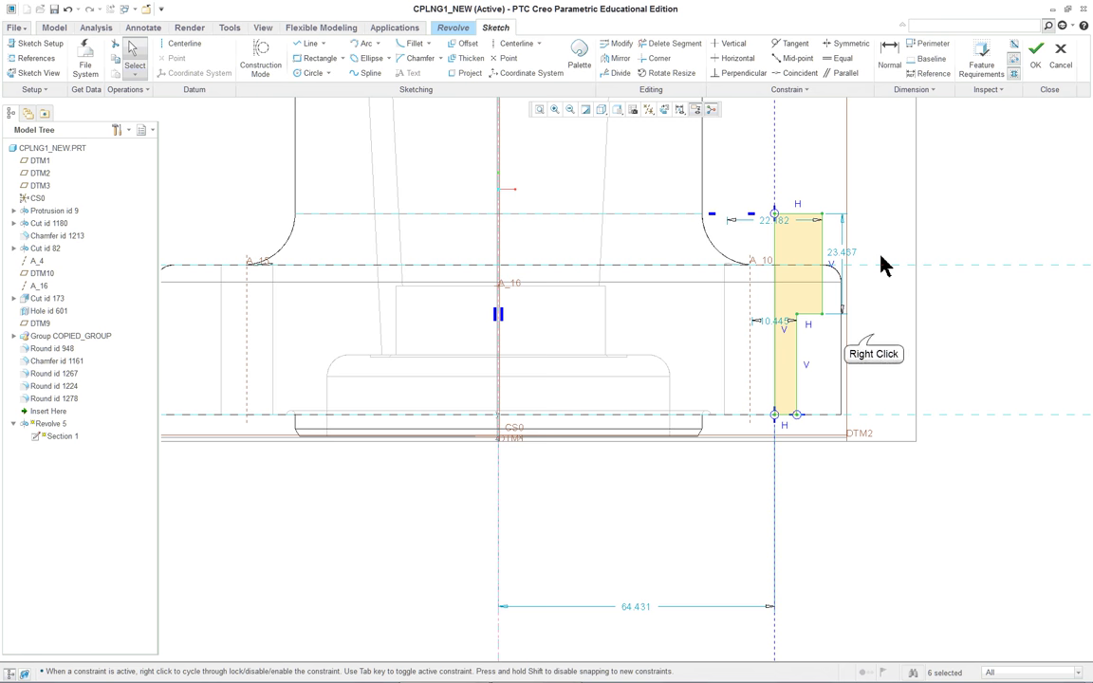
pyautogui.scroll(1, 883, 264)
pyautogui.rightClick(873, 339)
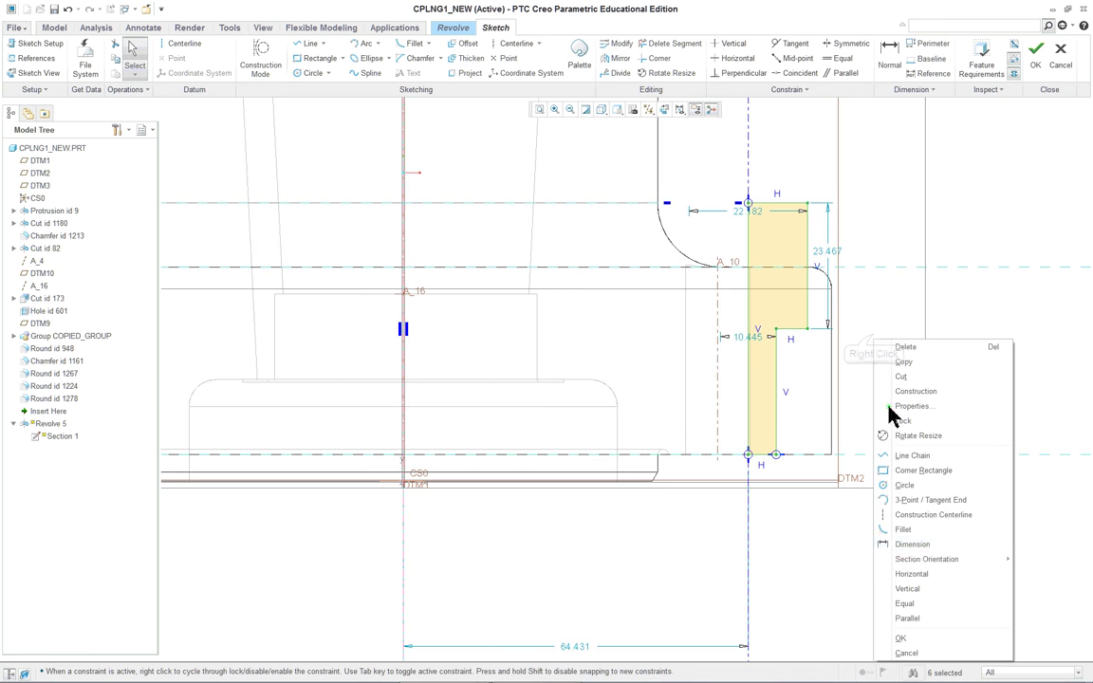
pyautogui.click(913, 554)
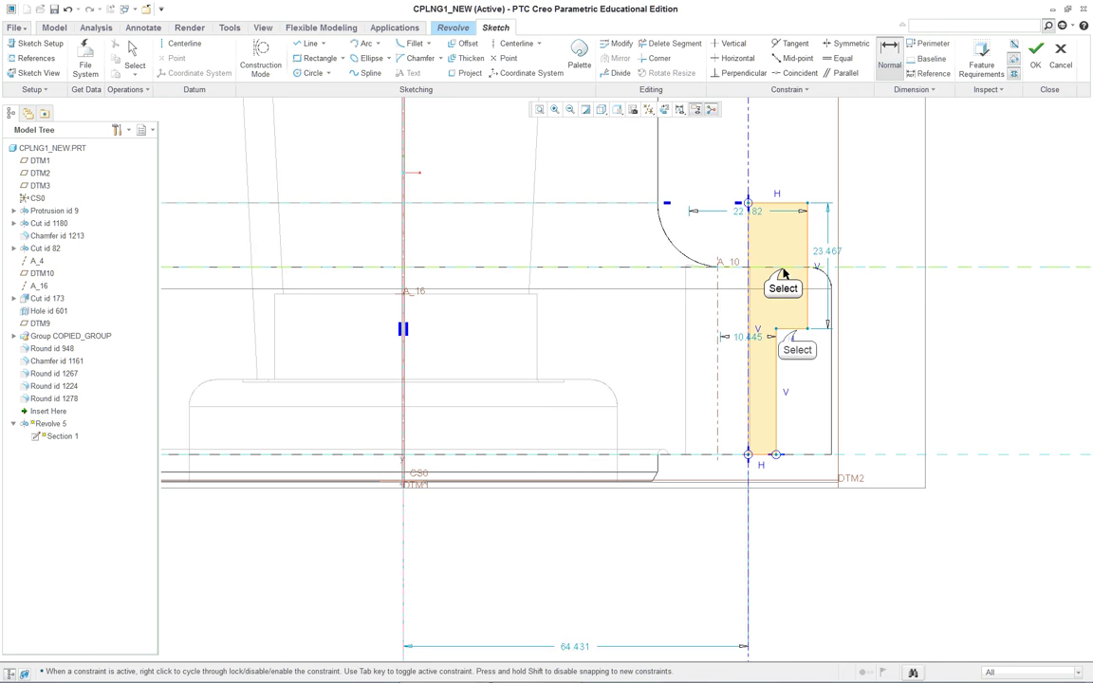
pyautogui.click(802, 332)
pyautogui.middleClick(889, 304)
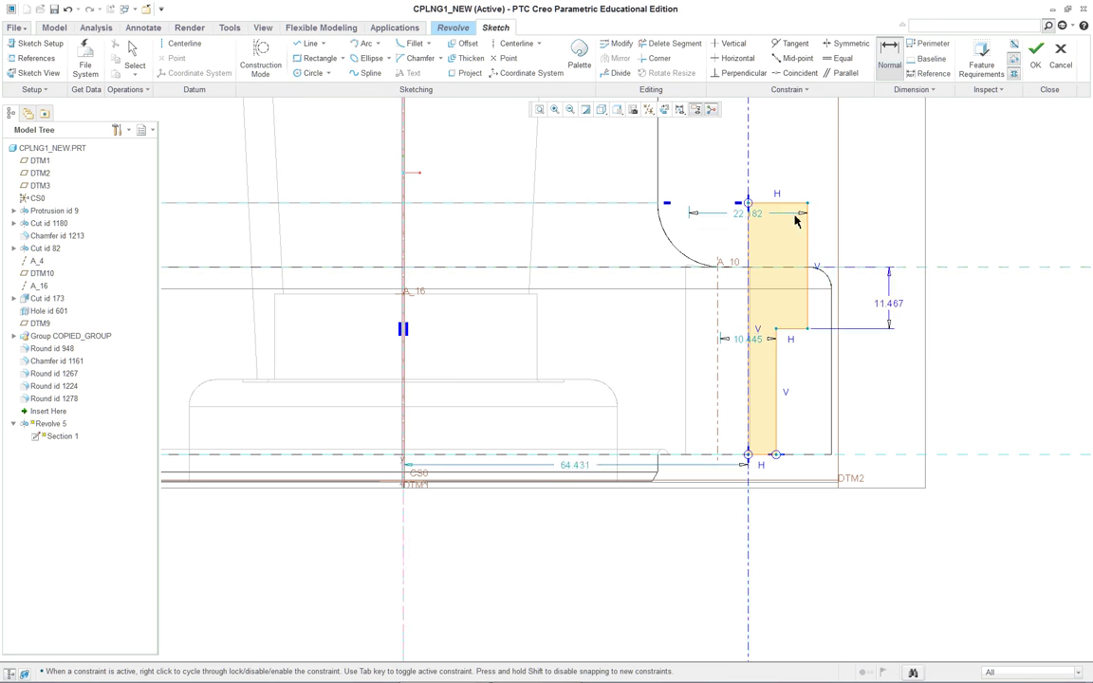
# Step: Try to dimension the length of the profile's lower, narrower vertical line
pyautogui.click(777, 406)
pyautogui.middleClick(954, 381)
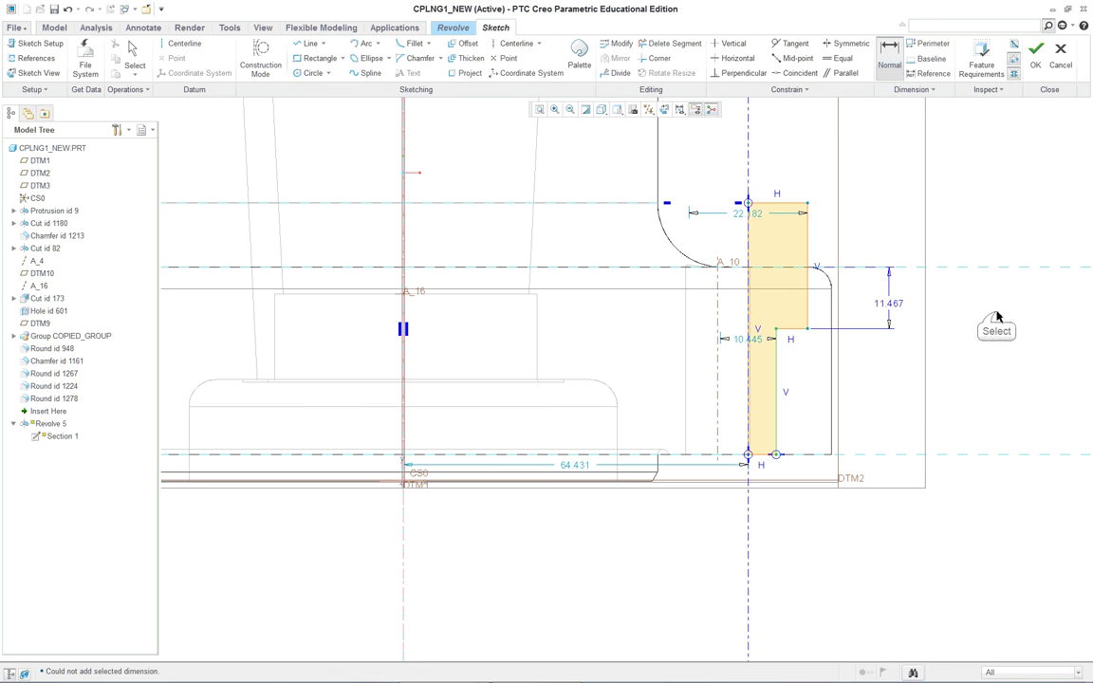
pyautogui.middleClick(771, 359)
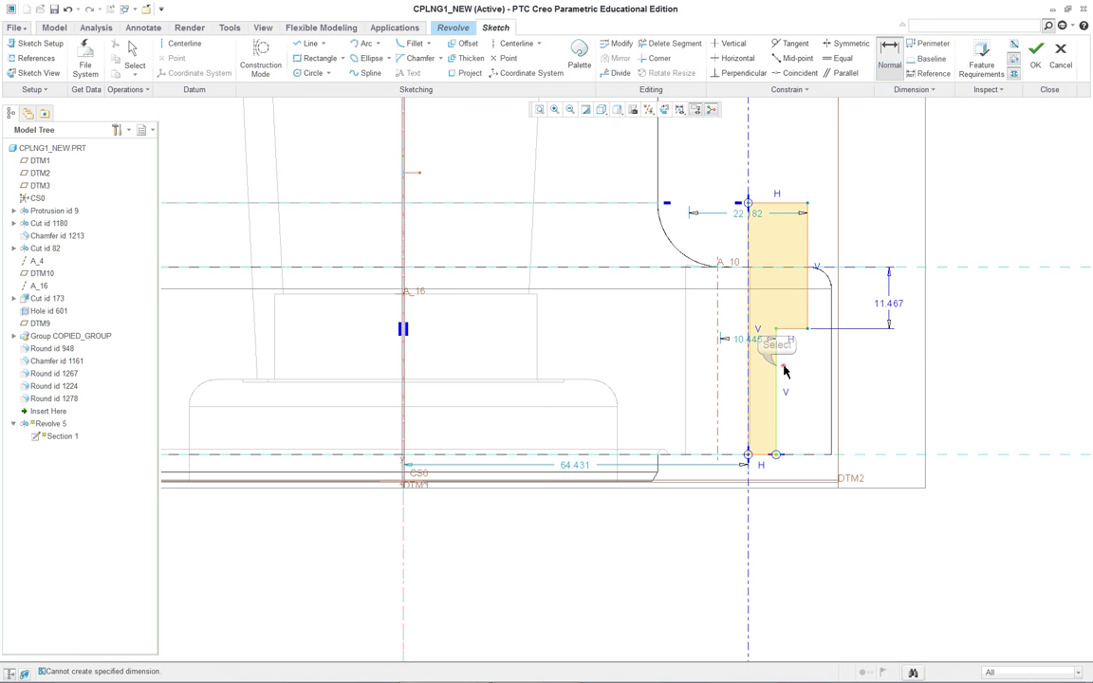
pyautogui.middleClick(956, 324)
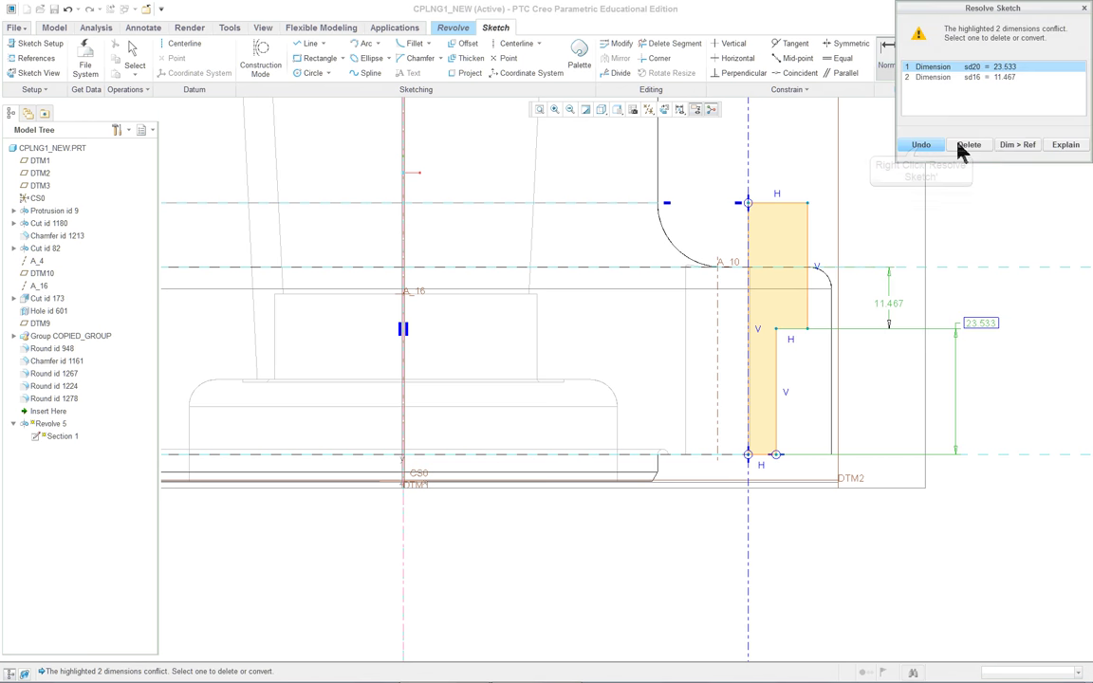
pyautogui.middleClick(993, 353)
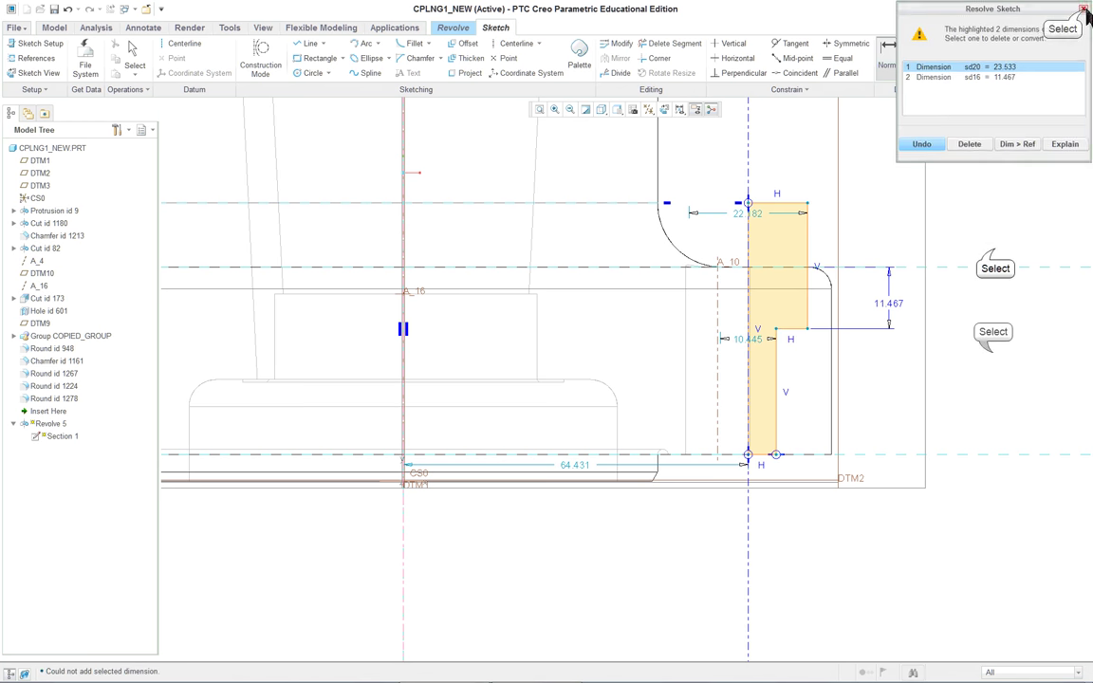
# Step: Add a diameter dimension for the position of the profile's inner vertical line about the hub's central axis
pyautogui.scroll(1, 825, 463)
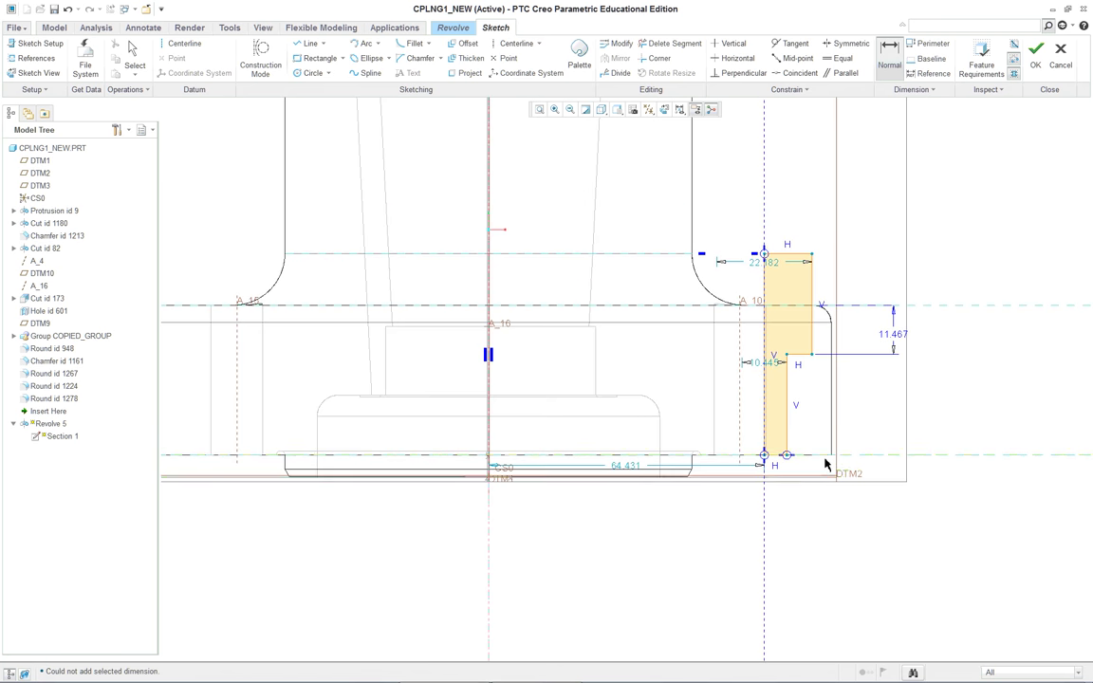
pyautogui.scroll(1, 681, 502)
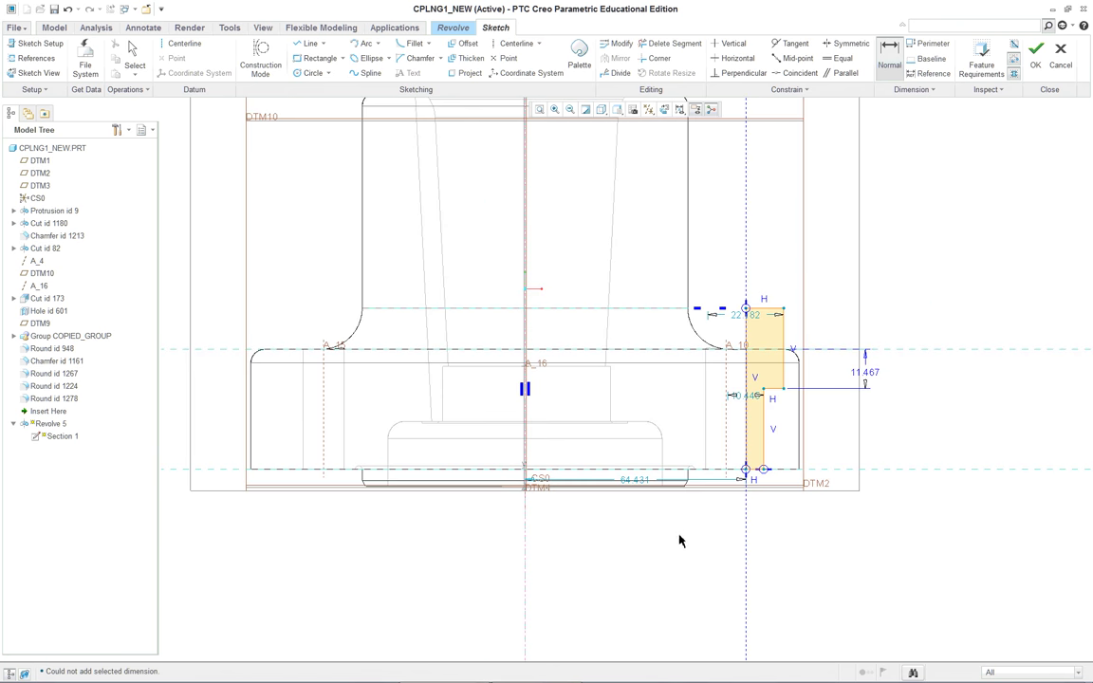
pyautogui.scroll(-1, 580, 564)
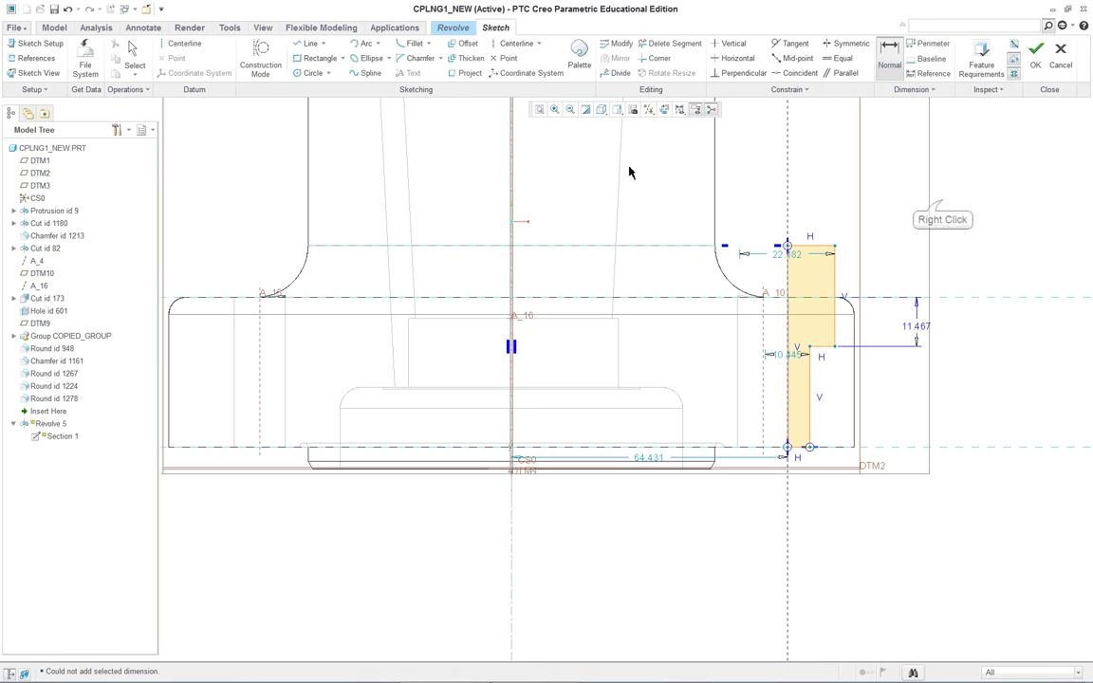
pyautogui.rightClick(943, 204)
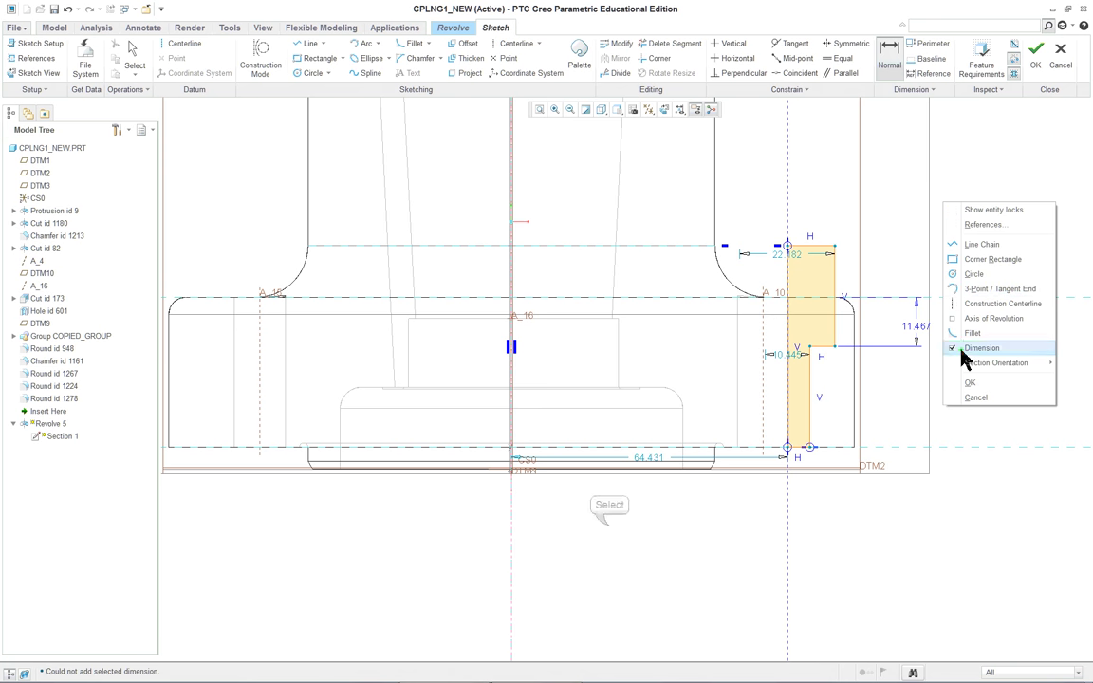
pyautogui.click(609, 534)
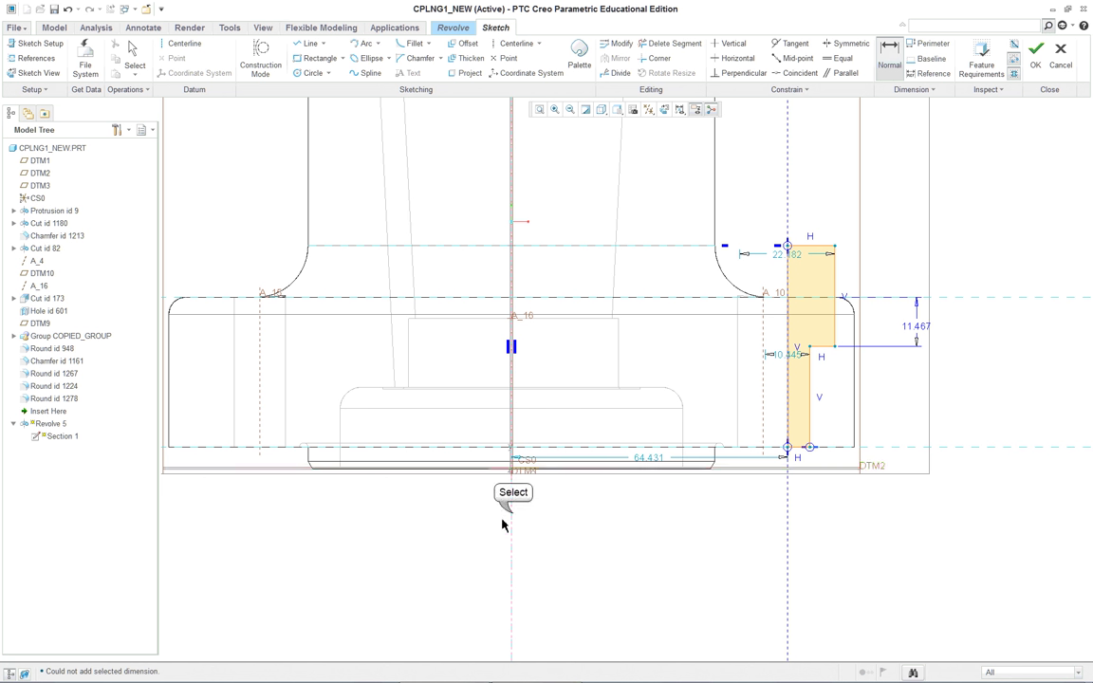
pyautogui.rightClick(791, 398)
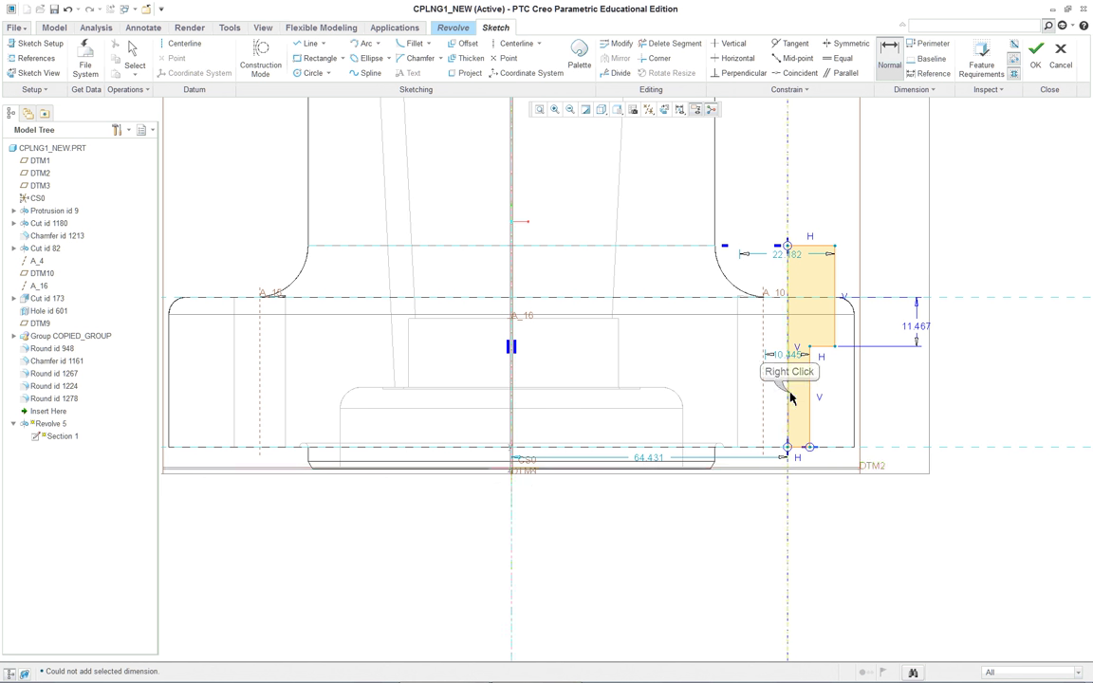
pyautogui.rightClick(791, 397)
pyautogui.rightClick(790, 398)
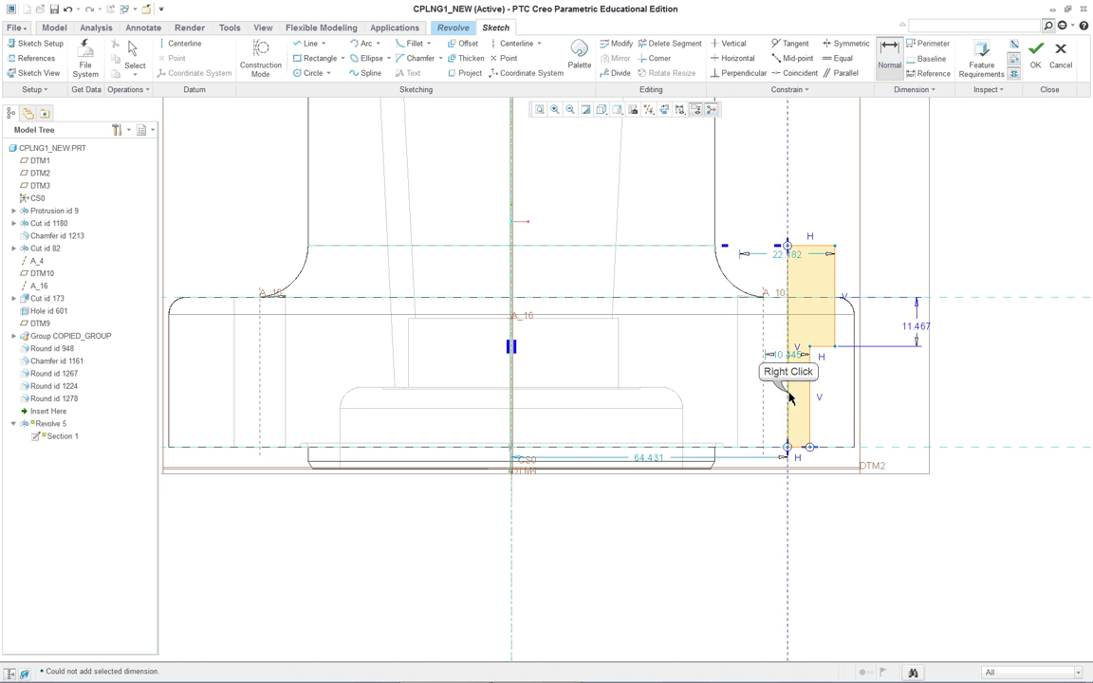
pyautogui.rightClick(790, 398)
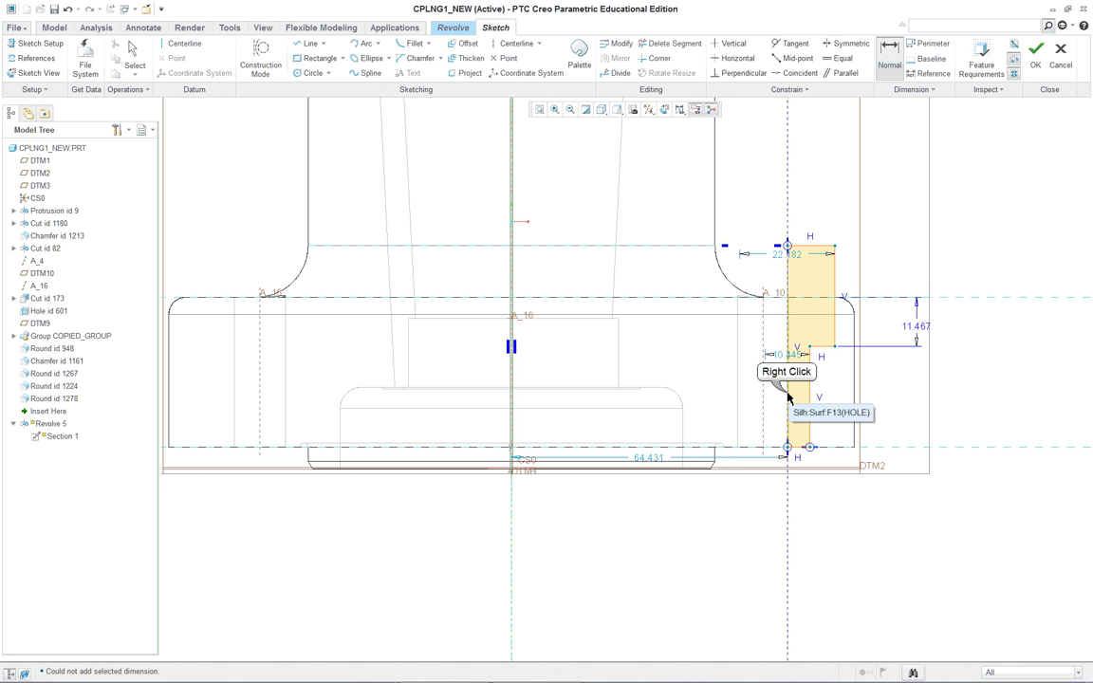
pyautogui.click(787, 395)
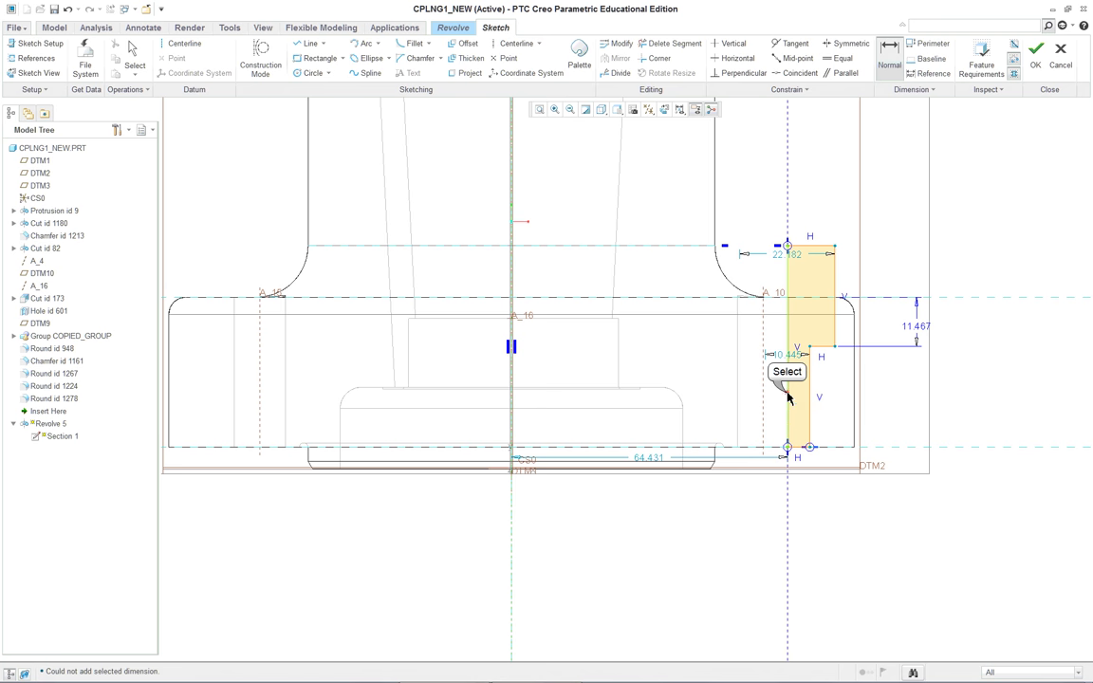
pyautogui.click(520, 541)
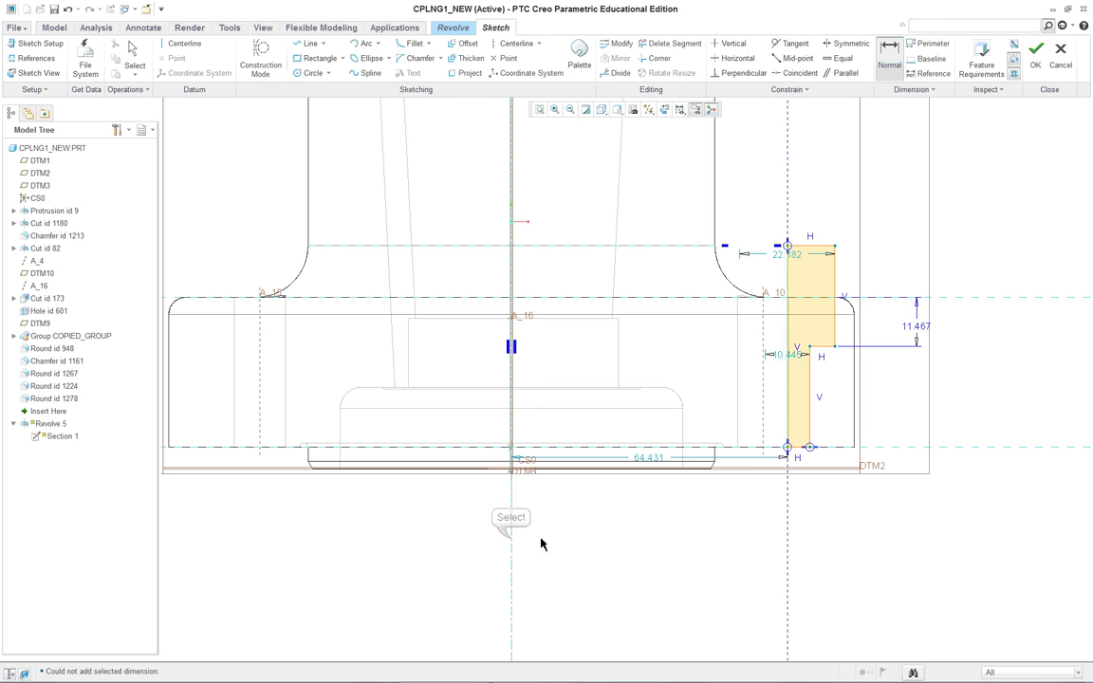
pyautogui.middleClick(542, 542)
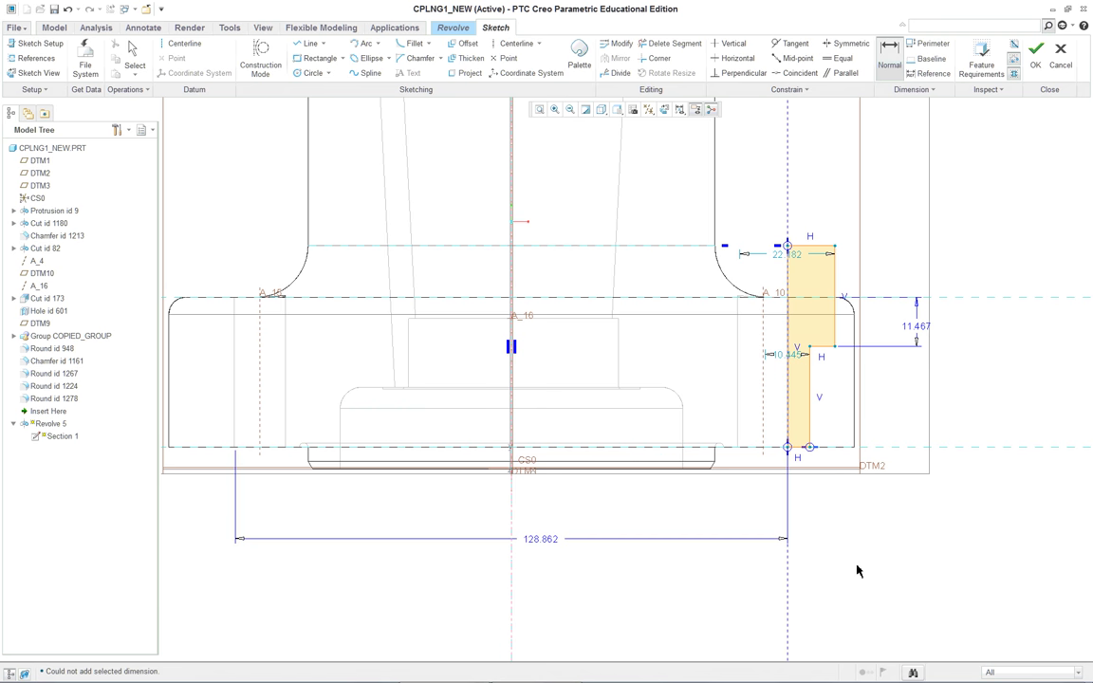
# Step: Finish the section and complete the revolved cut with a 360-degree angle
pyautogui.scroll(-2, 859, 573)
pyautogui.rightClick(927, 571)
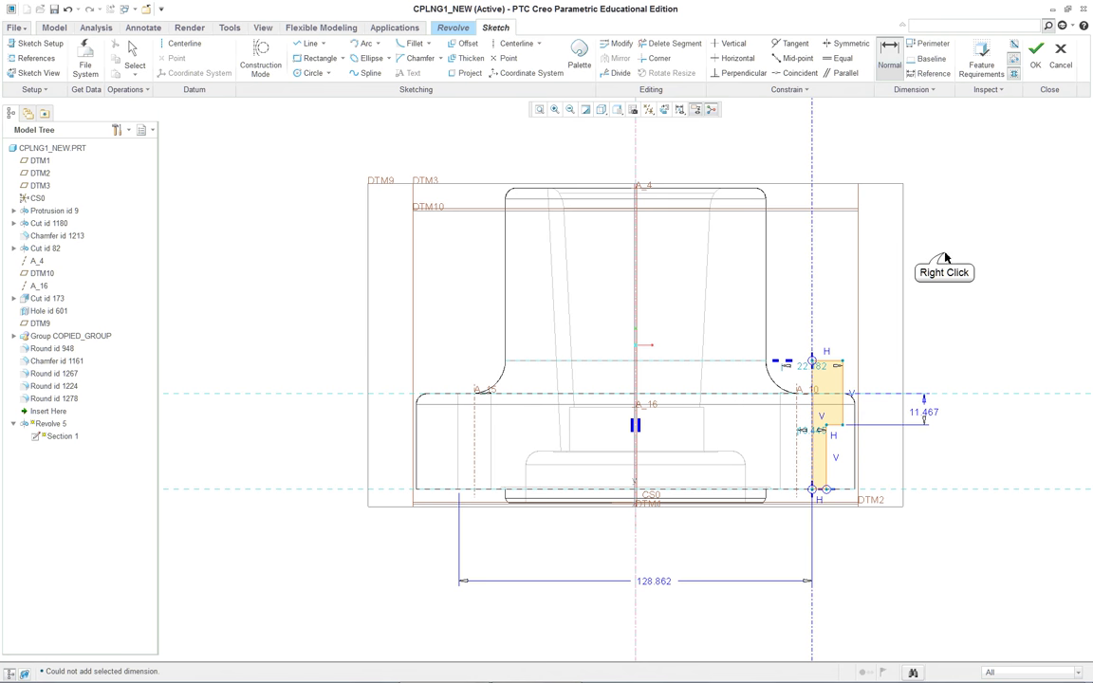
pyautogui.click(977, 417)
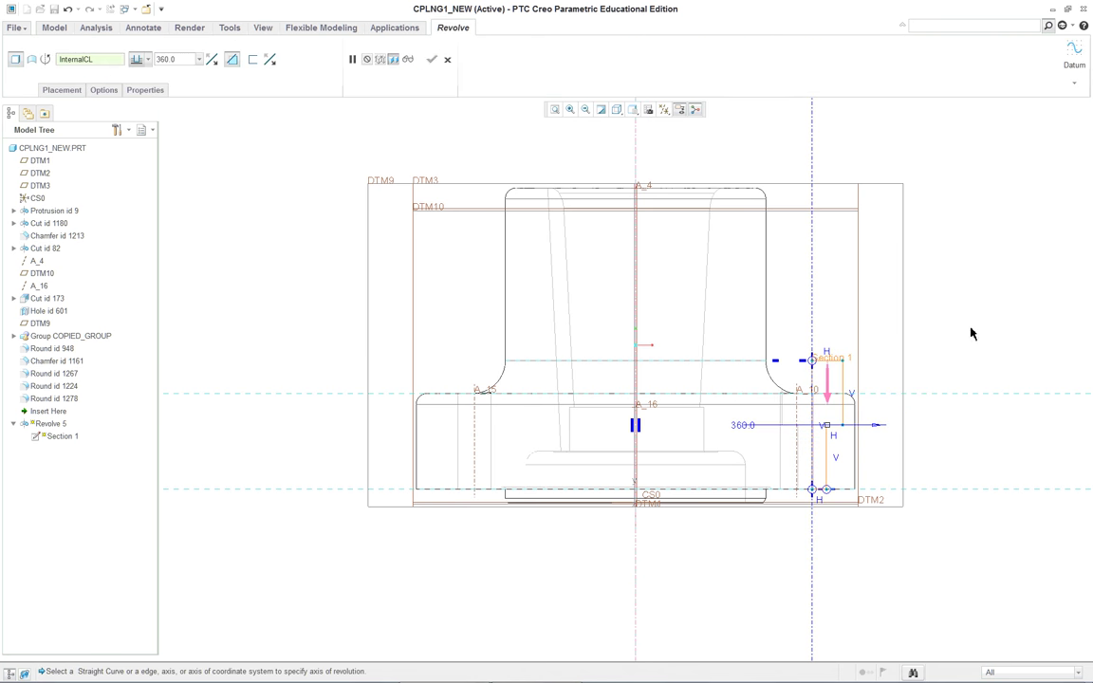
pyautogui.middleClick(916, 187)
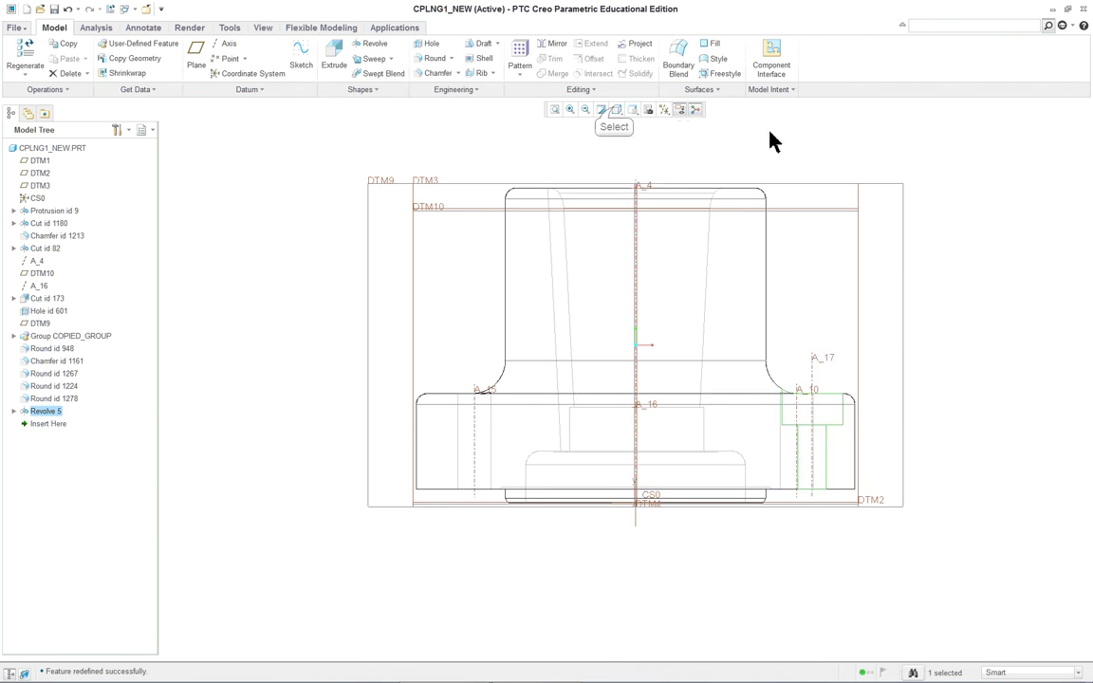
# Step: Set the display style to Shading With Edges and restore the standard orientation for a close view of the new counterbored cut
pyautogui.click(616, 110)
pyautogui.click(638, 139)
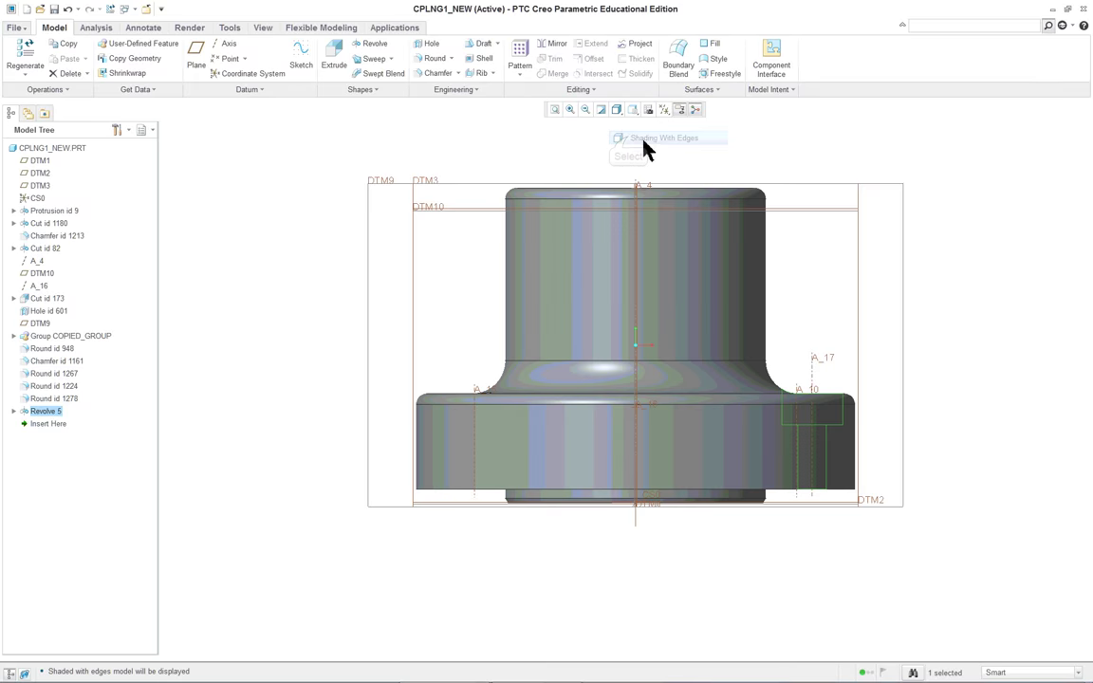
pyautogui.hotkey('ctrl', 'd')
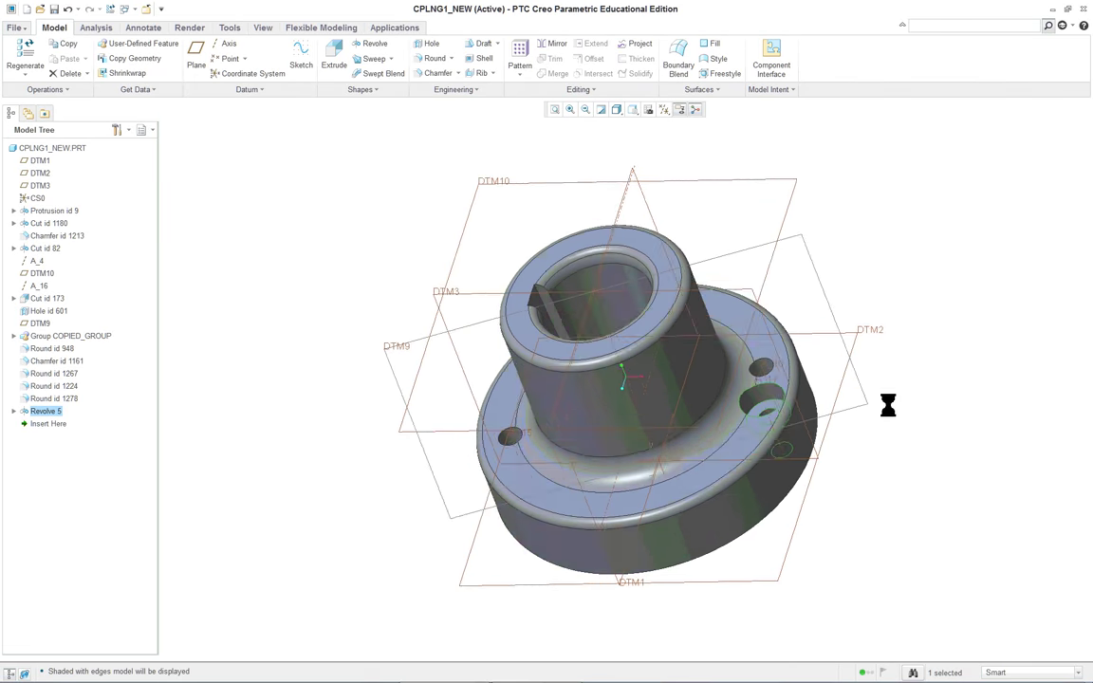
pyautogui.scroll(-4, 878, 486)
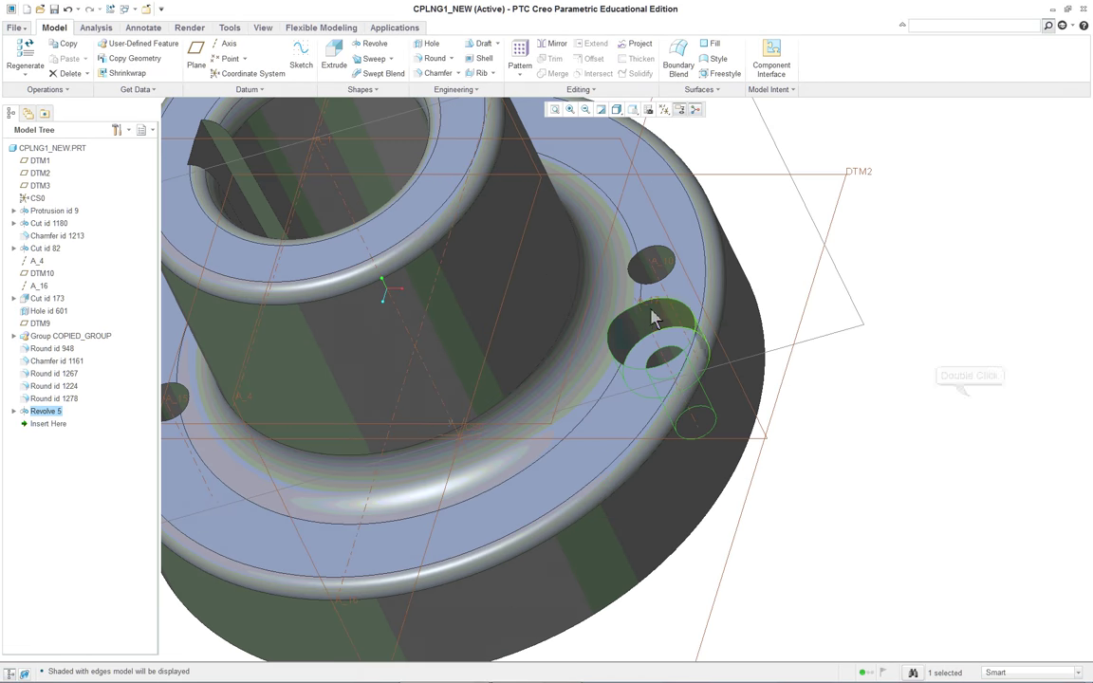
# Step: Set the radius of the large round at the base of the hub to 15 and regenerate the part
pyautogui.doubleClick(970, 403)
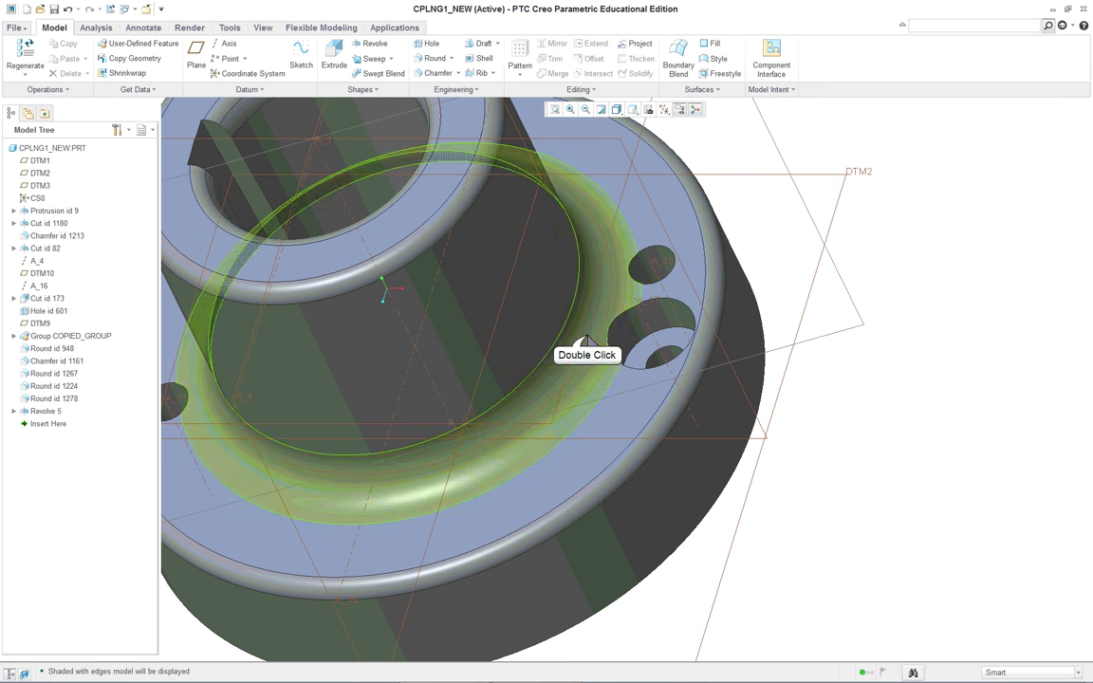
pyautogui.doubleClick(581, 343)
pyautogui.scroll(1, 598, 318)
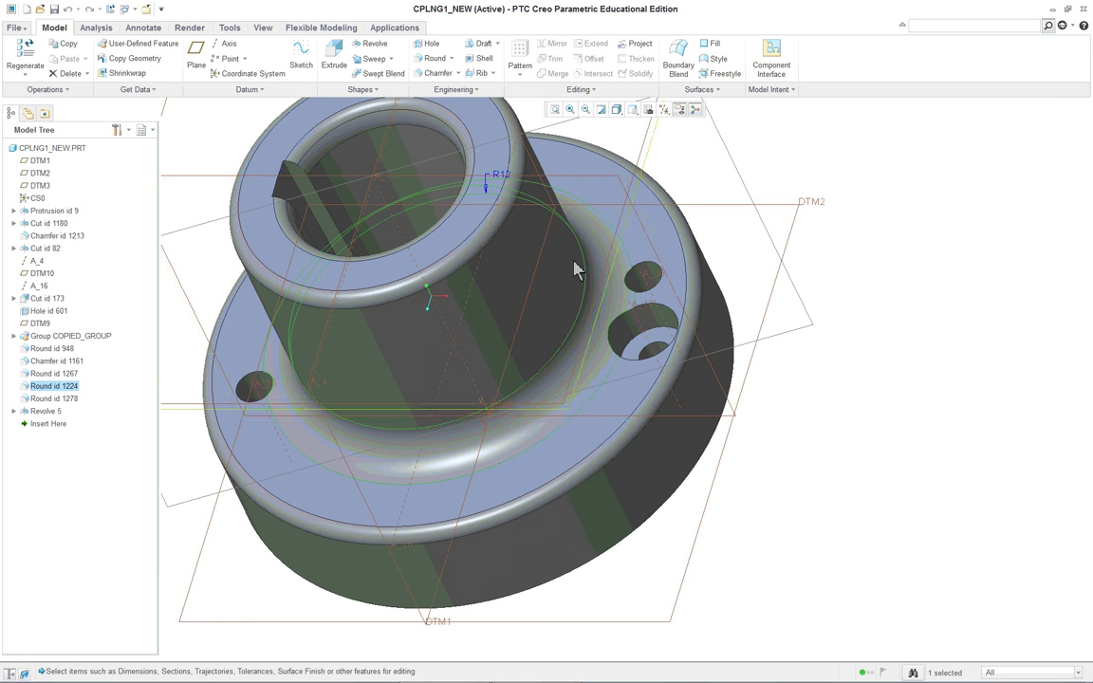
pyautogui.doubleClick(494, 179)
pyautogui.click(908, 224)
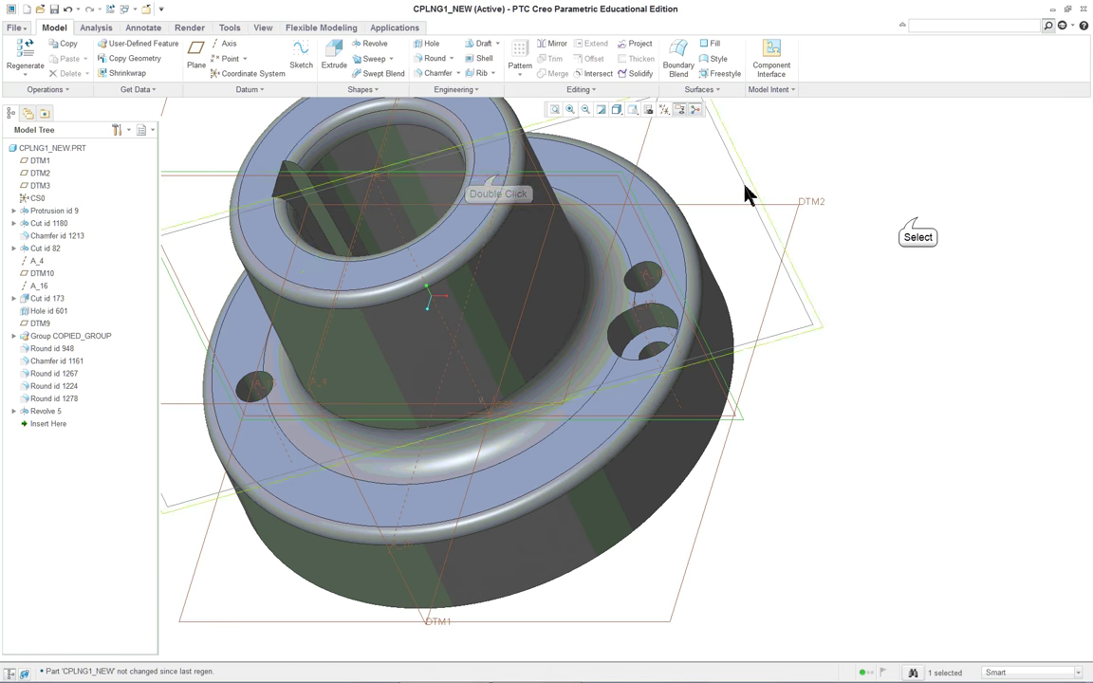
pyautogui.doubleClick(598, 344)
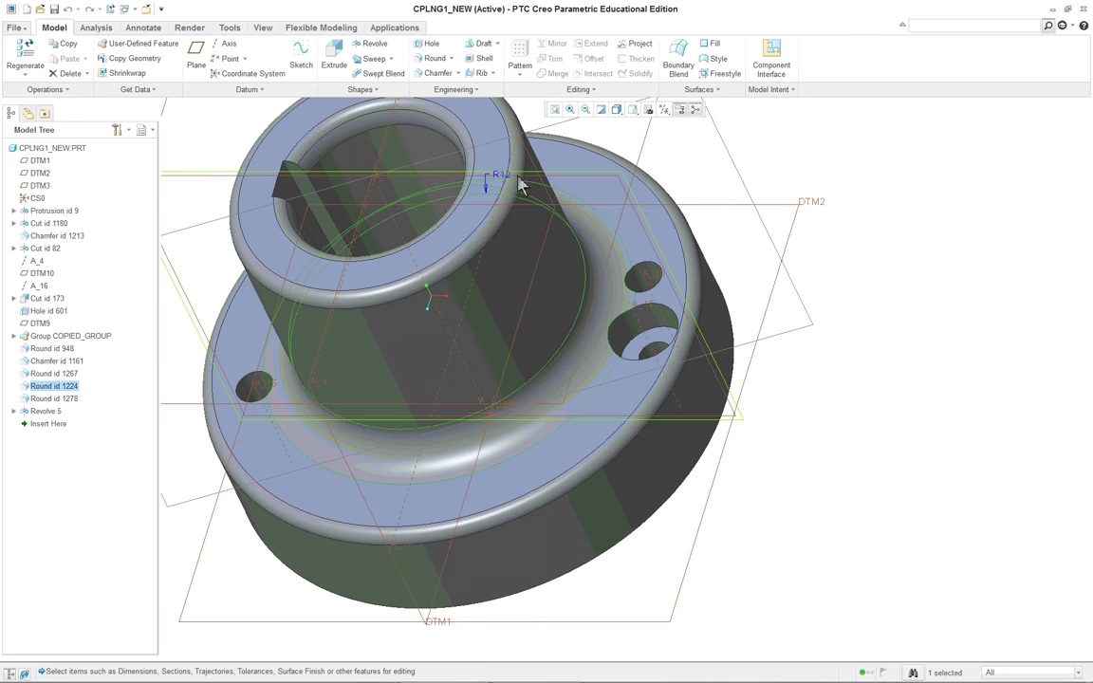
pyautogui.scroll(3, 501, 180)
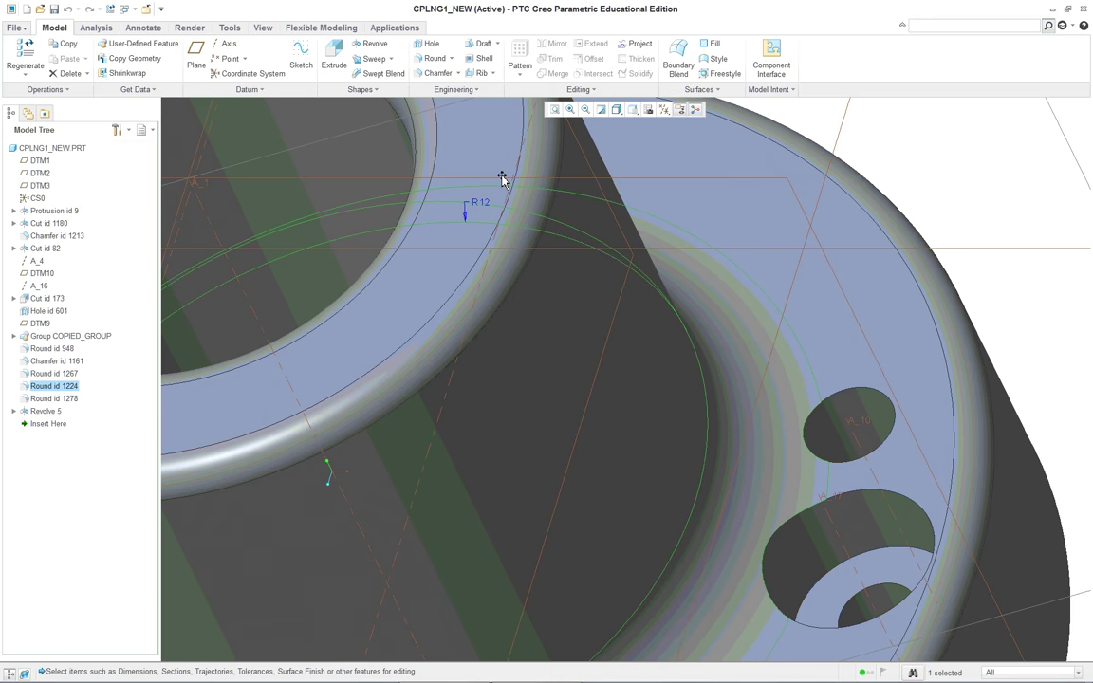
pyautogui.doubleClick(483, 208)
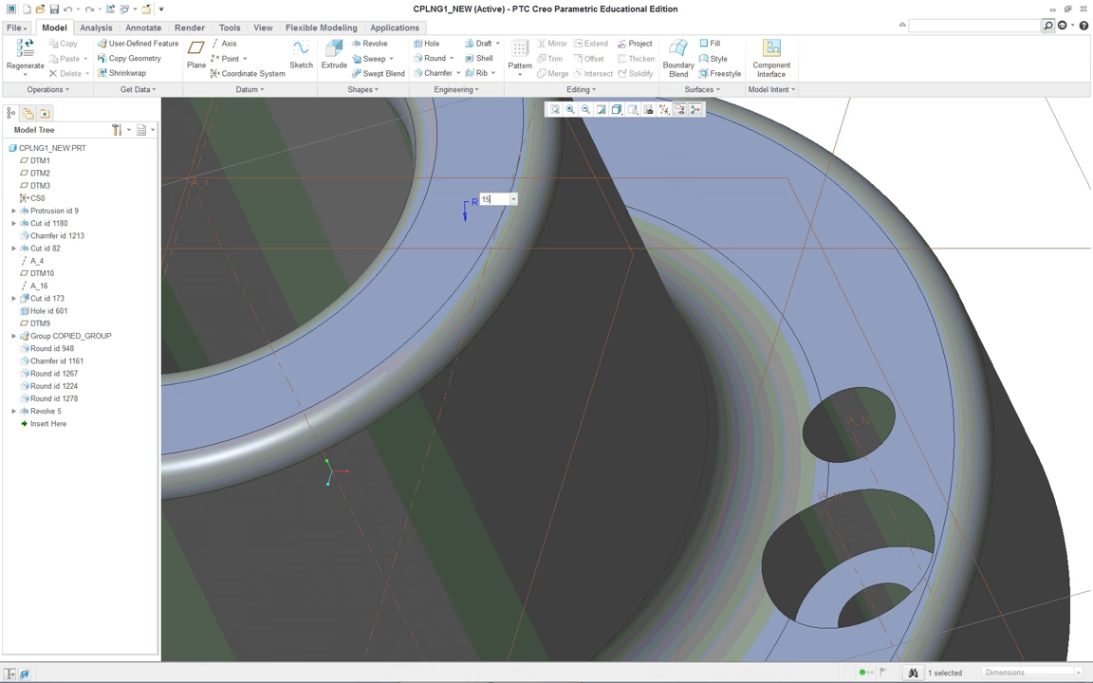
pyautogui.press('Return')
pyautogui.doubleClick(929, 258)
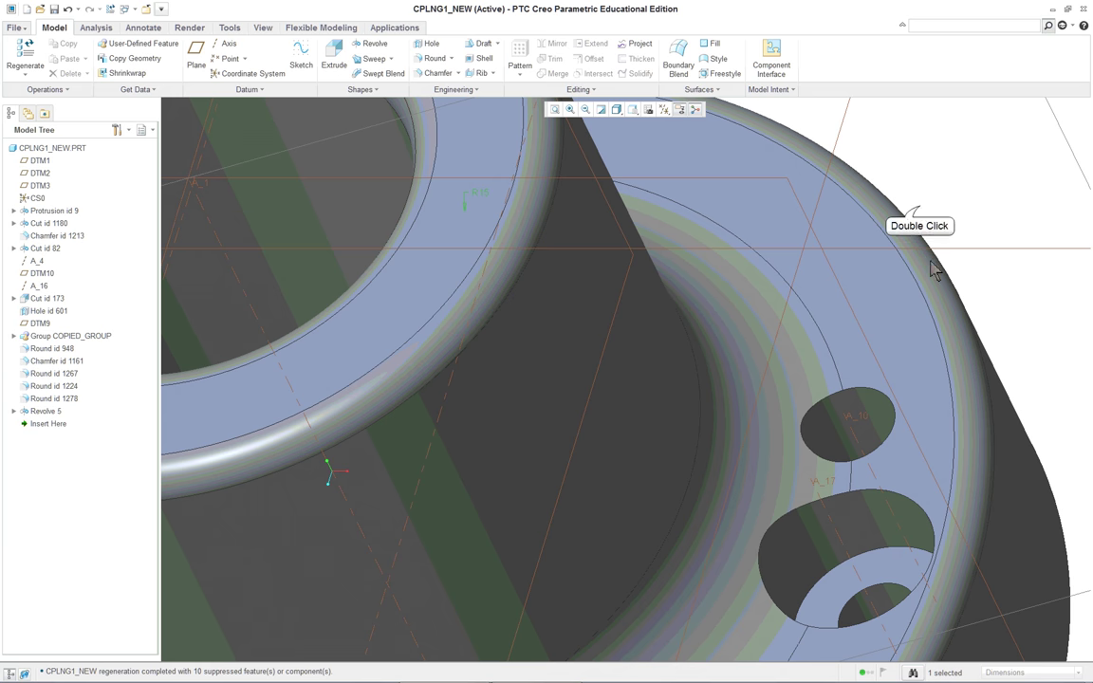
# Step: Regenerate the part and examine from several angles how the revolved counterbored cut meets the enlarged round at the hub's base
pyautogui.hotkey('ctrl', 'd')
pyautogui.click(797, 431)
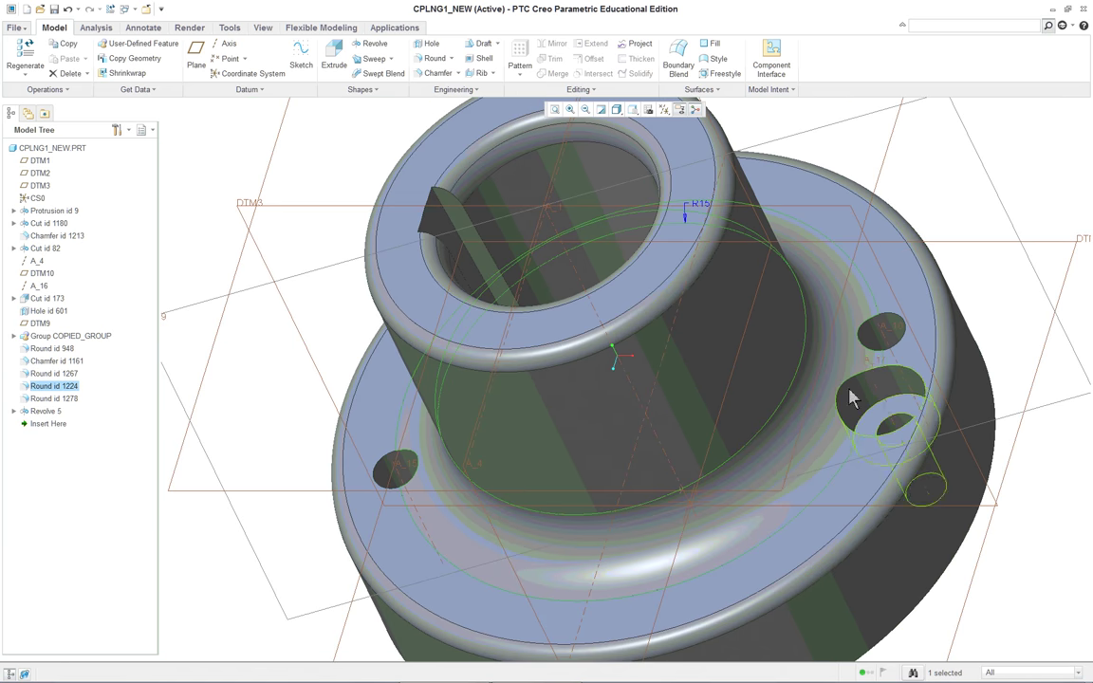
pyautogui.scroll(-3, 831, 420)
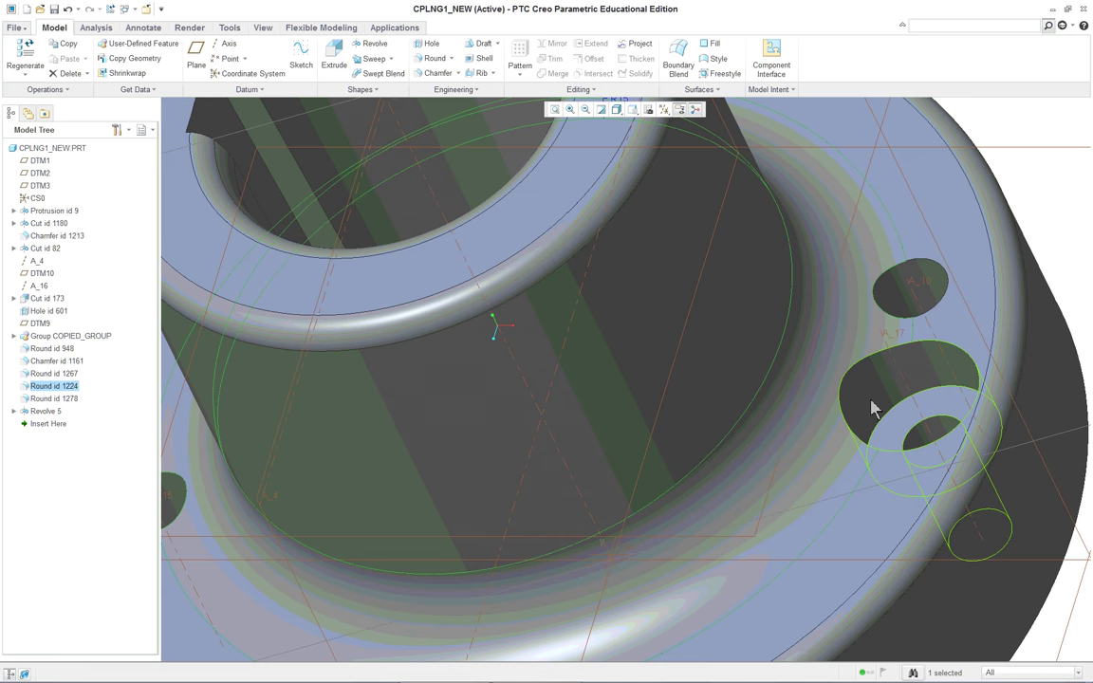
pyautogui.scroll(5, 868, 406)
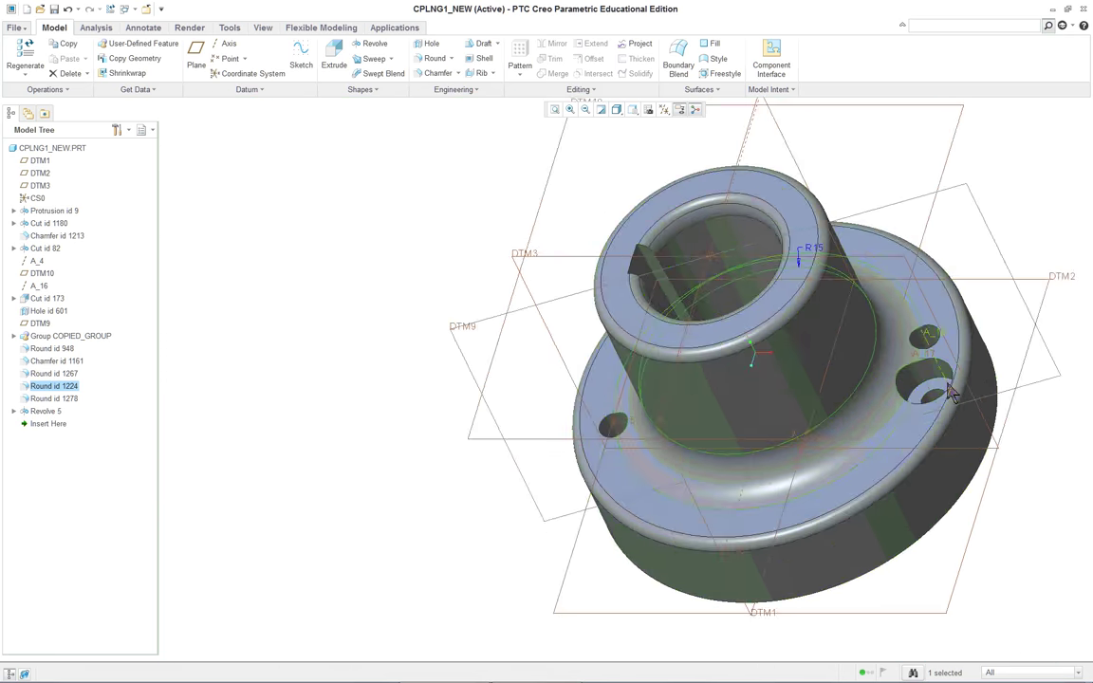
pyautogui.moveTo(917, 410); pyautogui.dragTo(922, 383, button='middle')
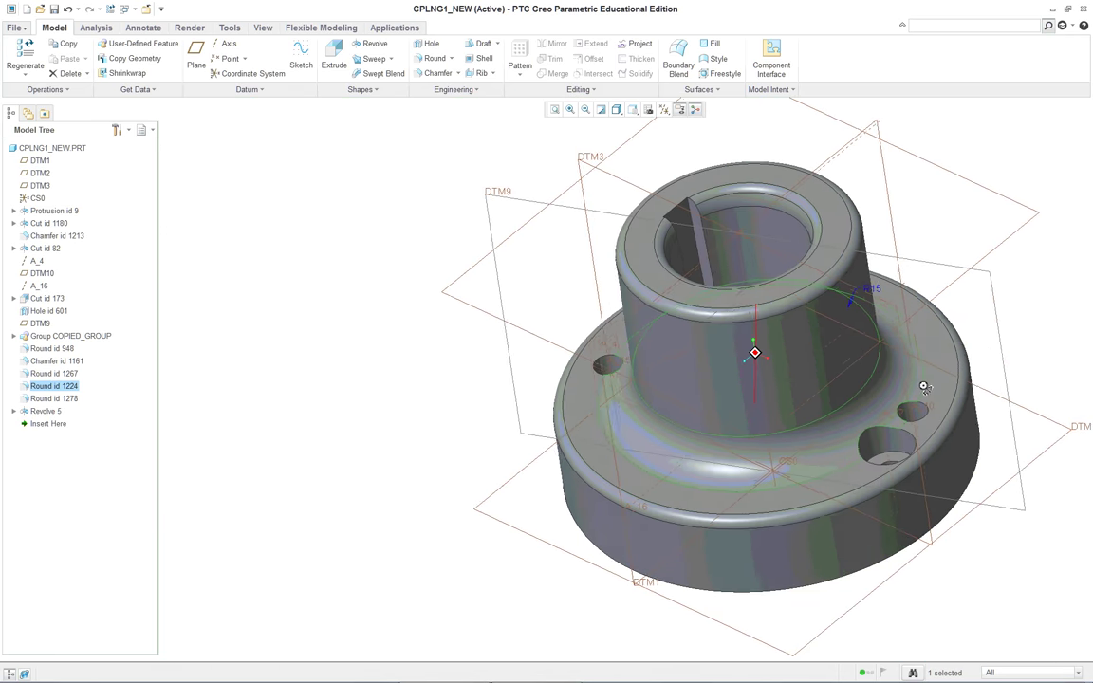
pyautogui.scroll(-5, 1011, 477)
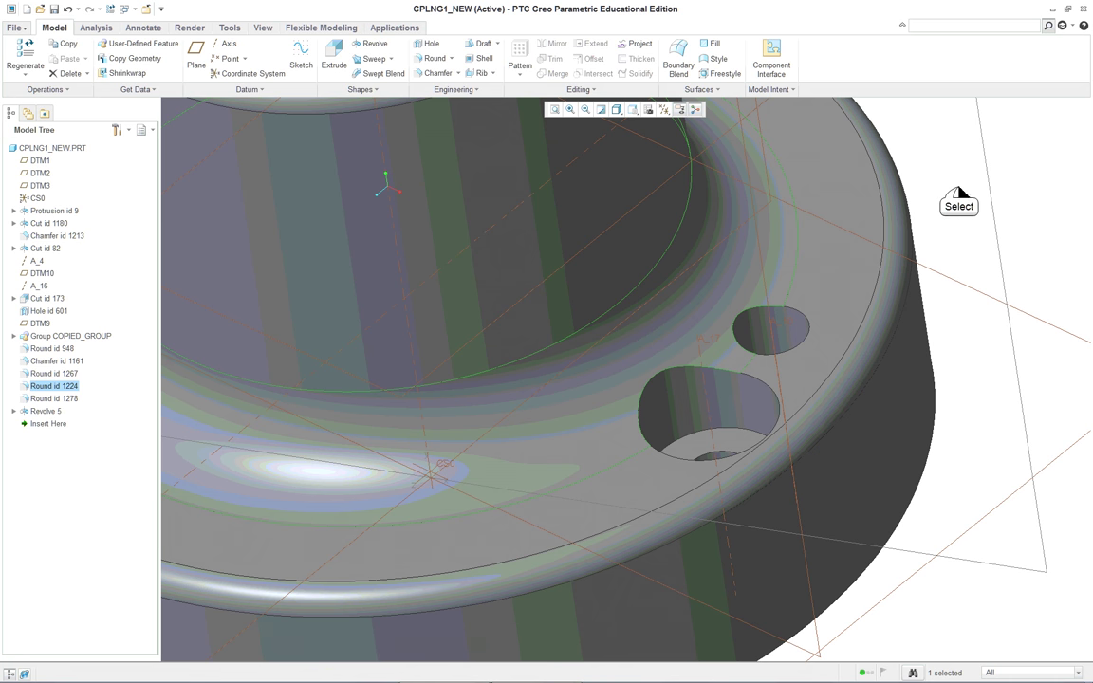
pyautogui.hotkey('ctrl', 'g')
pyautogui.hotkey('ctrl', 'd')
pyautogui.click(869, 270)
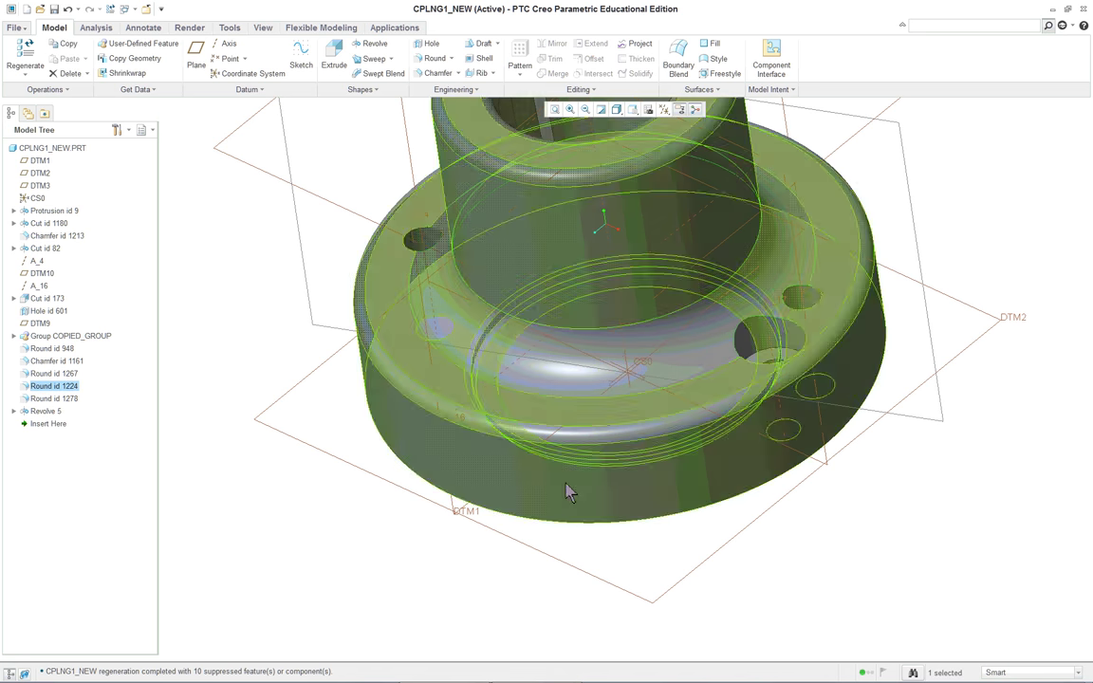
pyautogui.scroll(3, 850, 571)
pyautogui.scroll(-3, 850, 571)
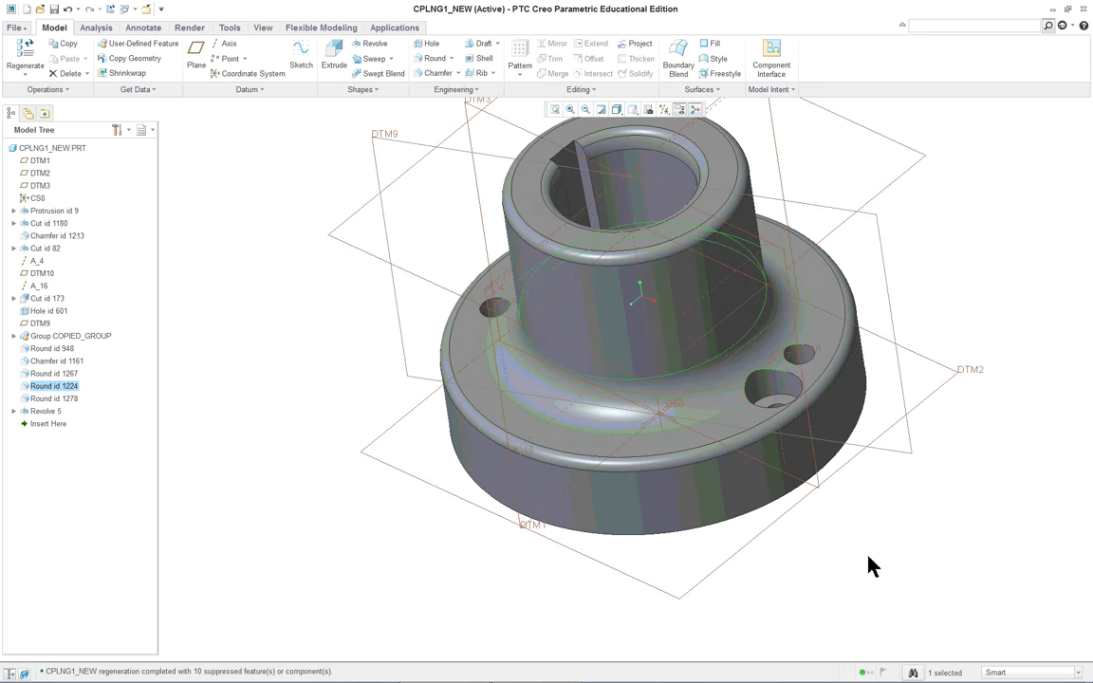
# Step: Undo the recent changes back to the original patterned counterbored cut, before it was replaced by the new Revolve feature
pyautogui.click(70, 10)
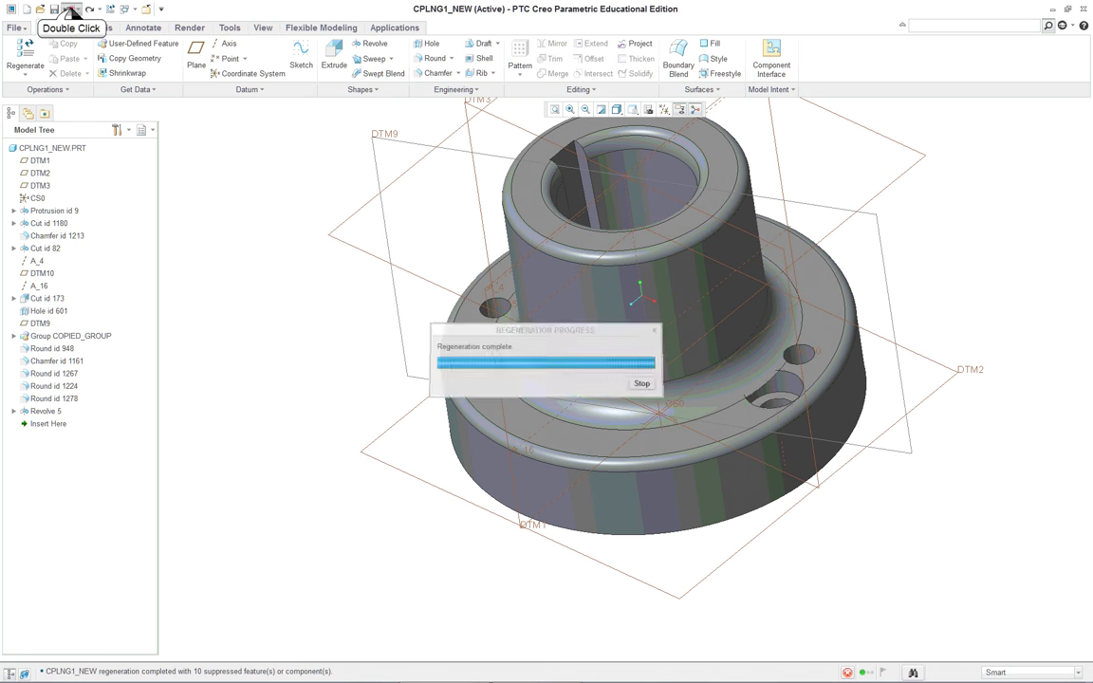
pyautogui.click(69, 9)
pyautogui.click(69, 10)
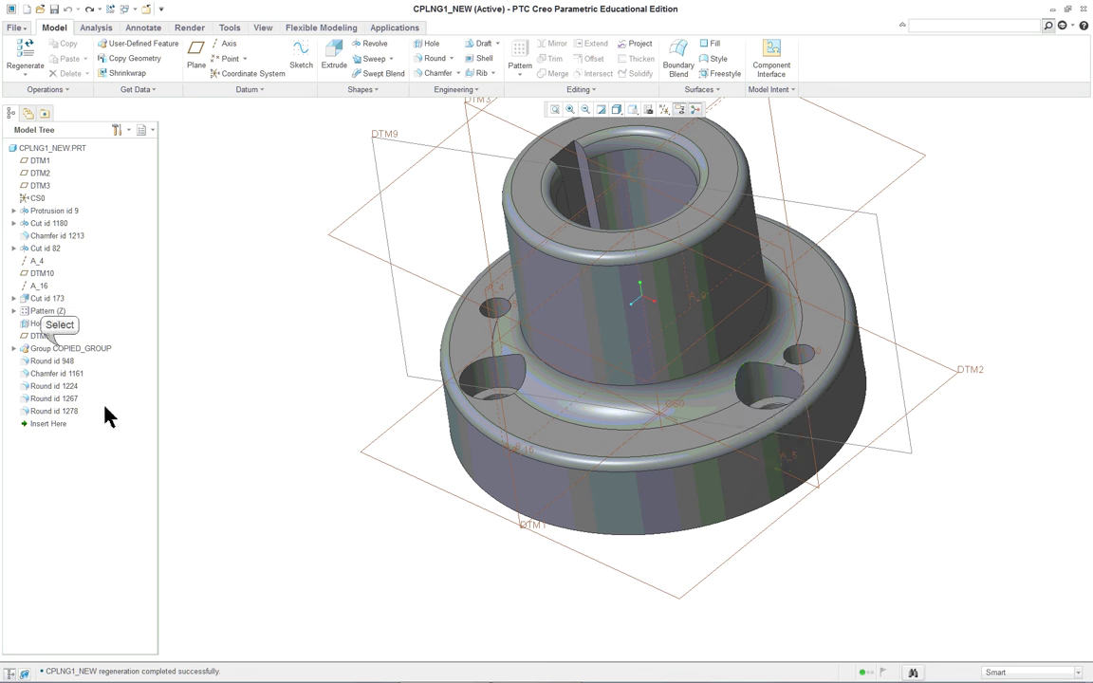
# Step: Open the definition of the counterbored cut's pattern and display its driving dimensions and increments
pyautogui.click(62, 348)
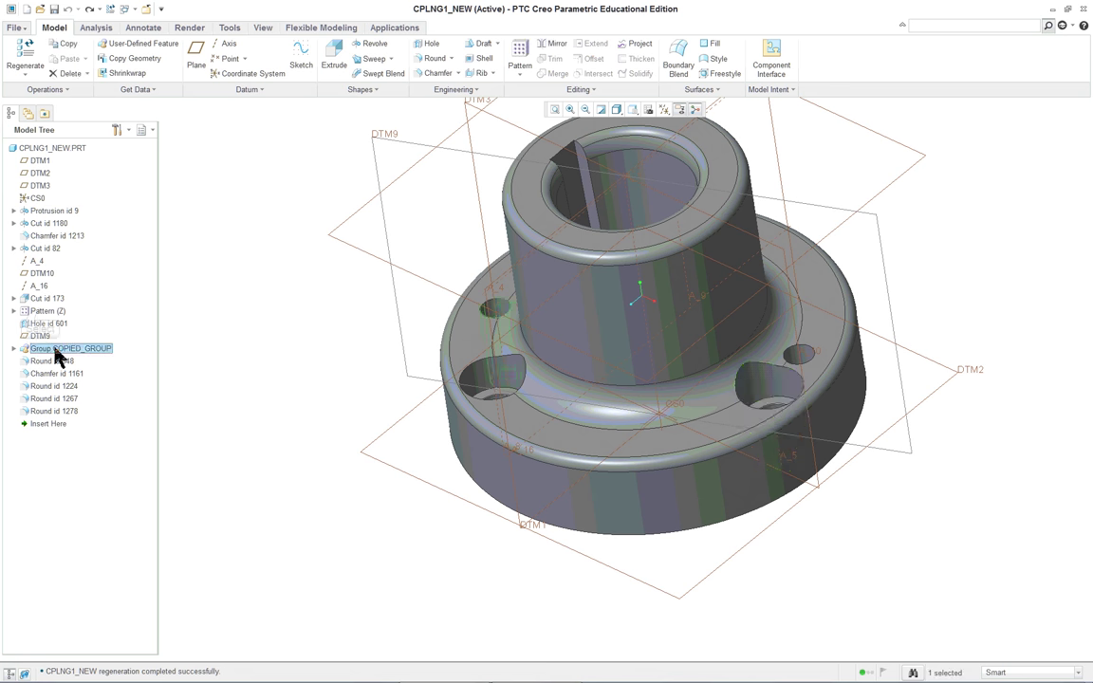
pyautogui.click(42, 311)
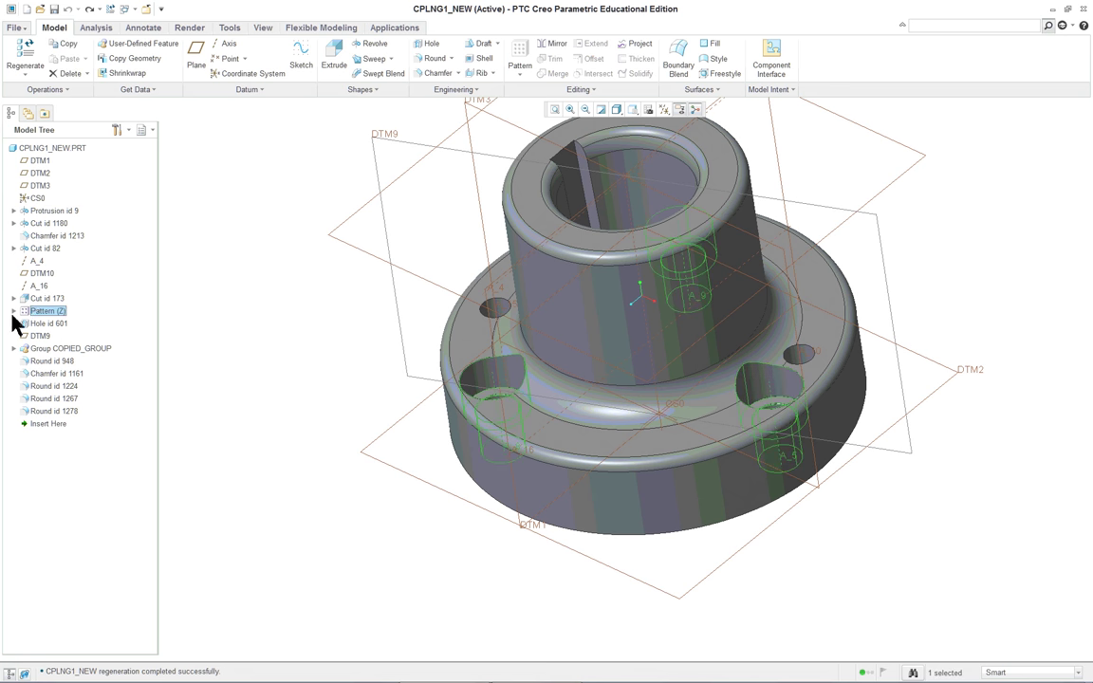
pyautogui.rightClick(13, 315)
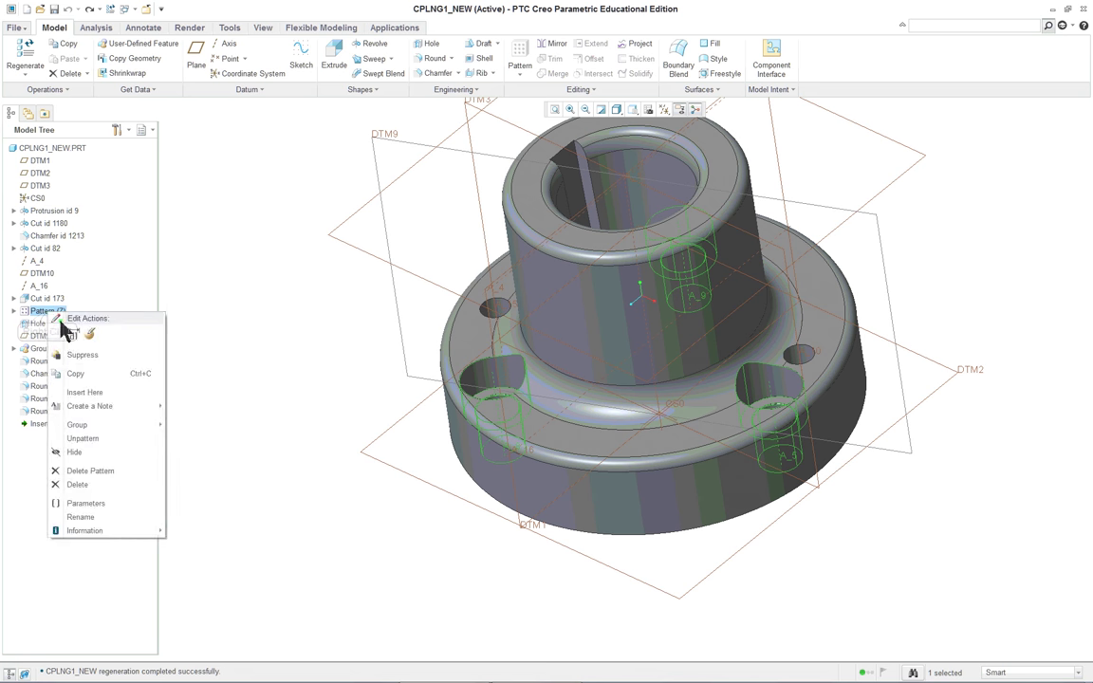
pyautogui.click(87, 314)
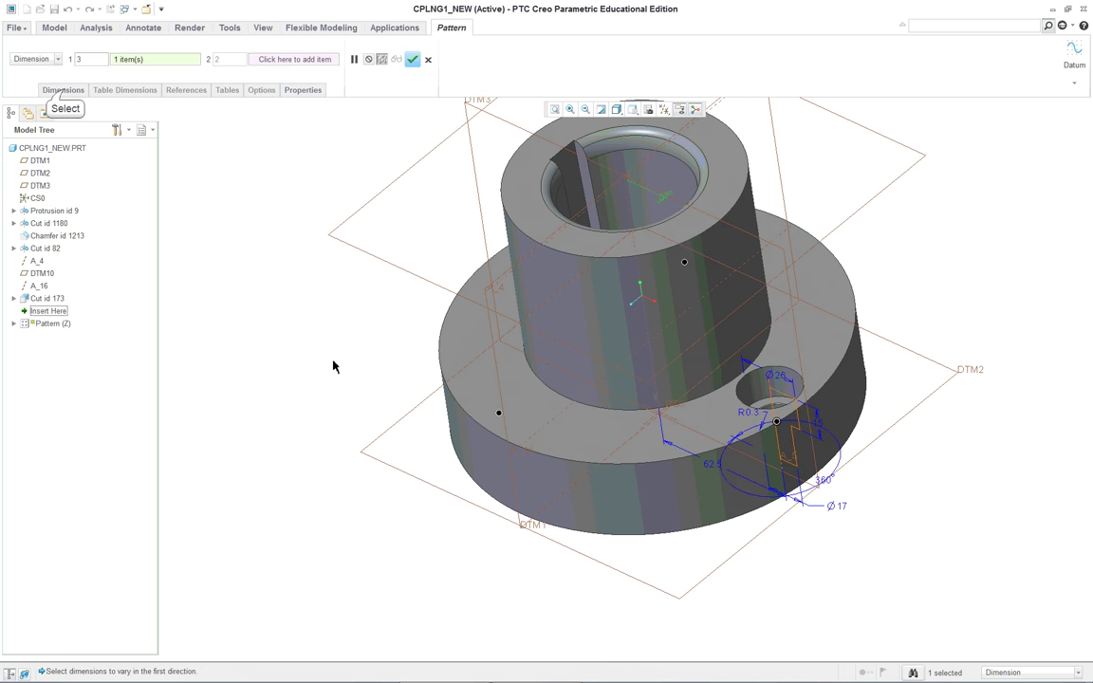
pyautogui.click(65, 90)
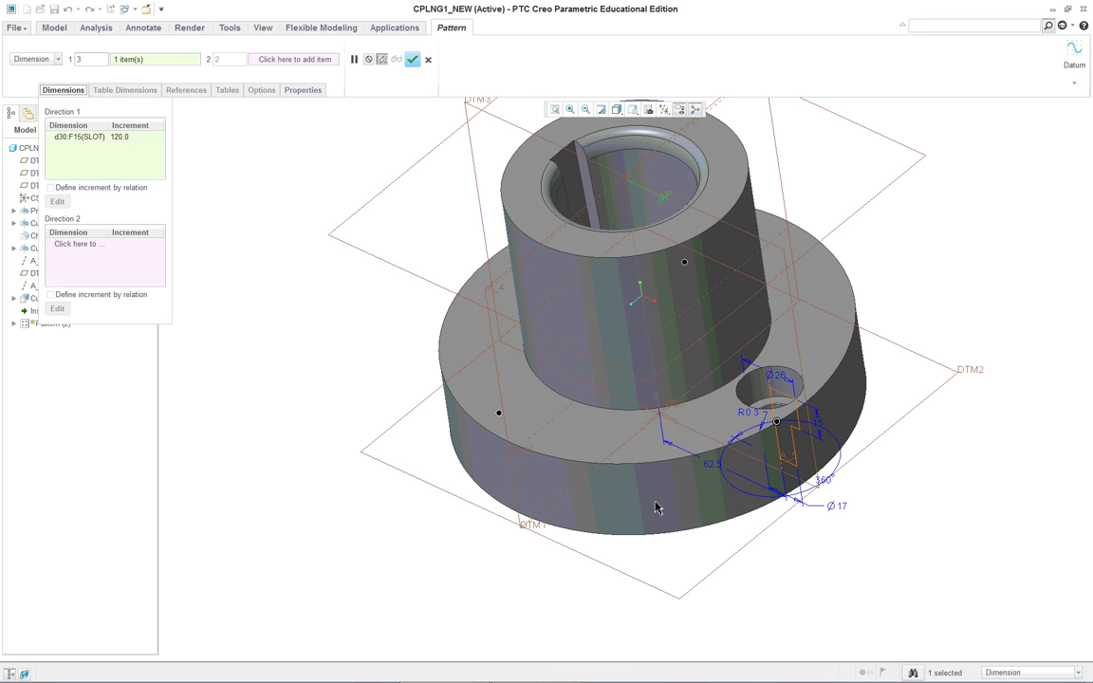
# Step: Examine the pattern's dimensions on the flange and the available pattern types, and close the definition keeping the Dimension type
pyautogui.moveTo(738, 533); pyautogui.dragTo(765, 508, button='middle')
pyautogui.scroll(2, 920, 465)
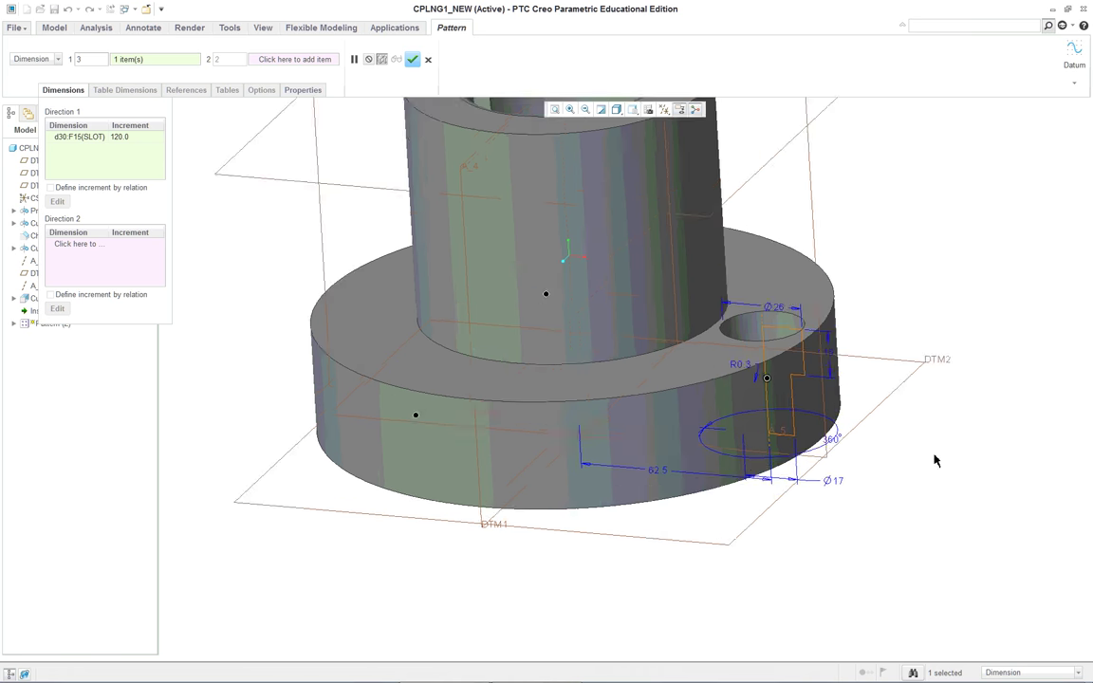
pyautogui.scroll(-3, 873, 337)
pyautogui.scroll(2, 945, 328)
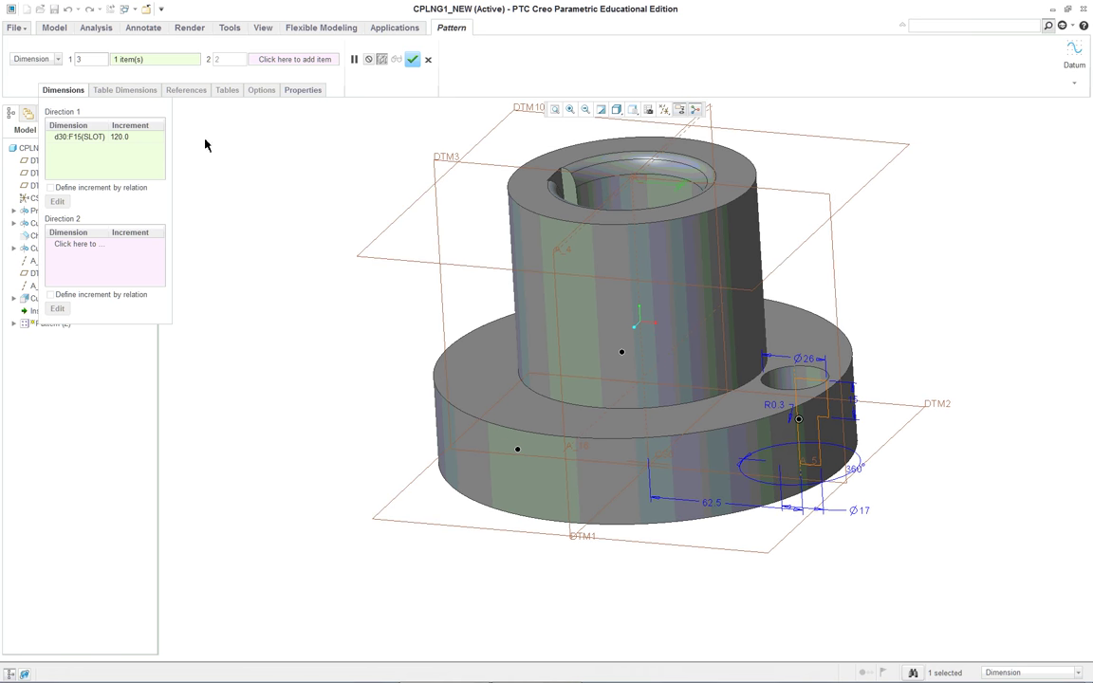
pyautogui.click(33, 58)
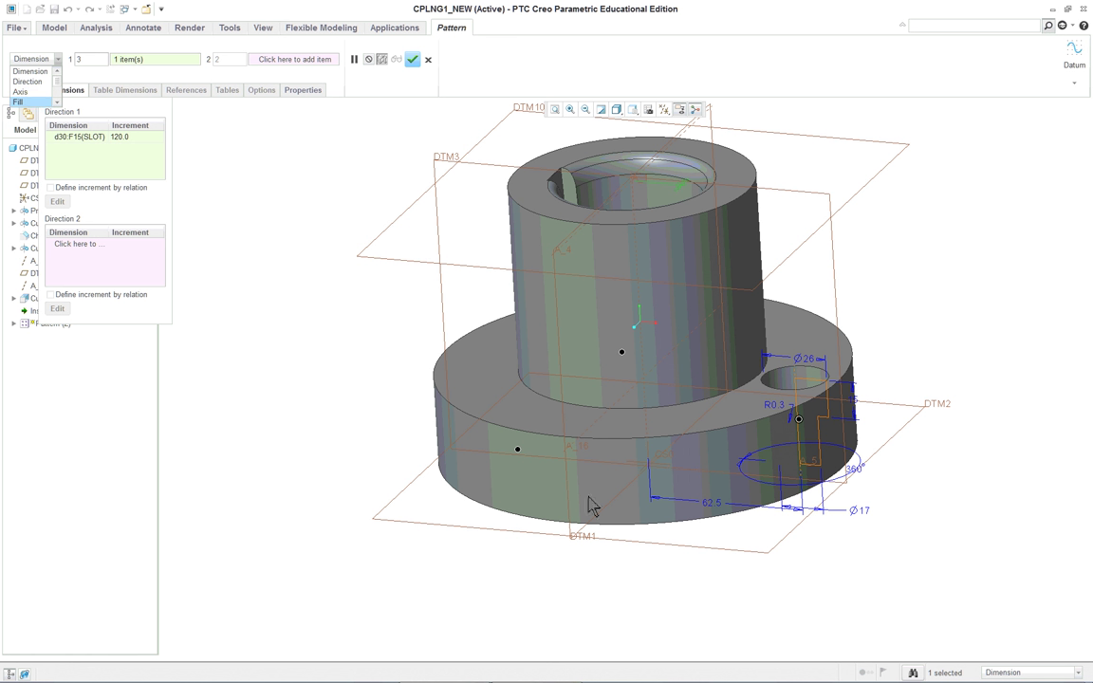
pyautogui.click(922, 509)
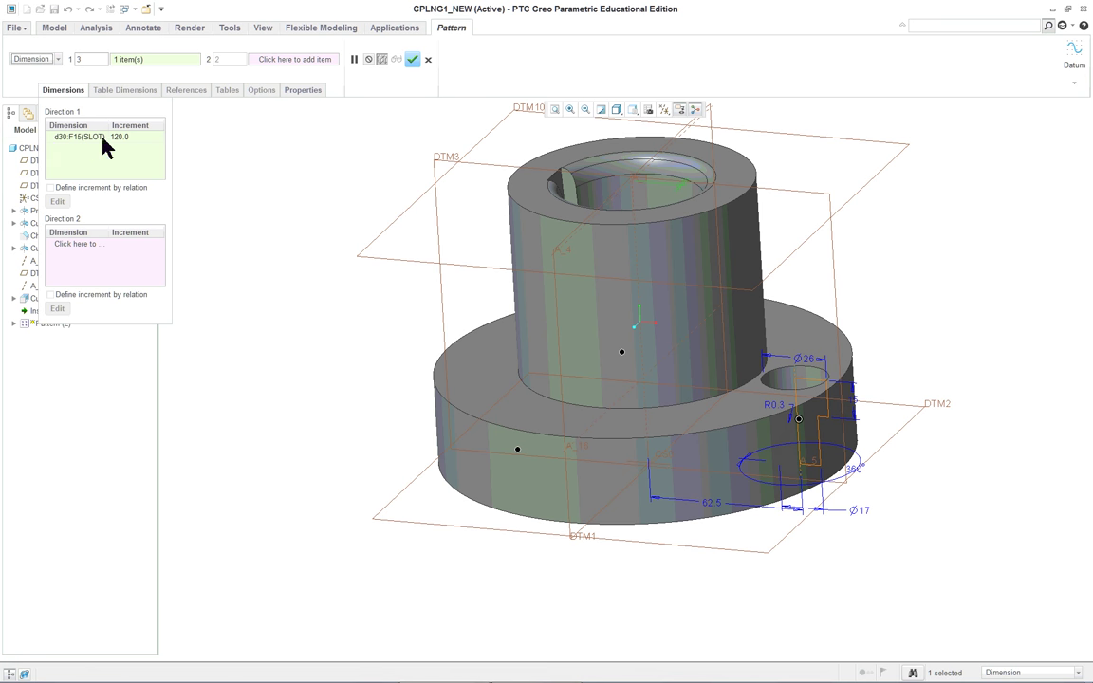
pyautogui.click(413, 59)
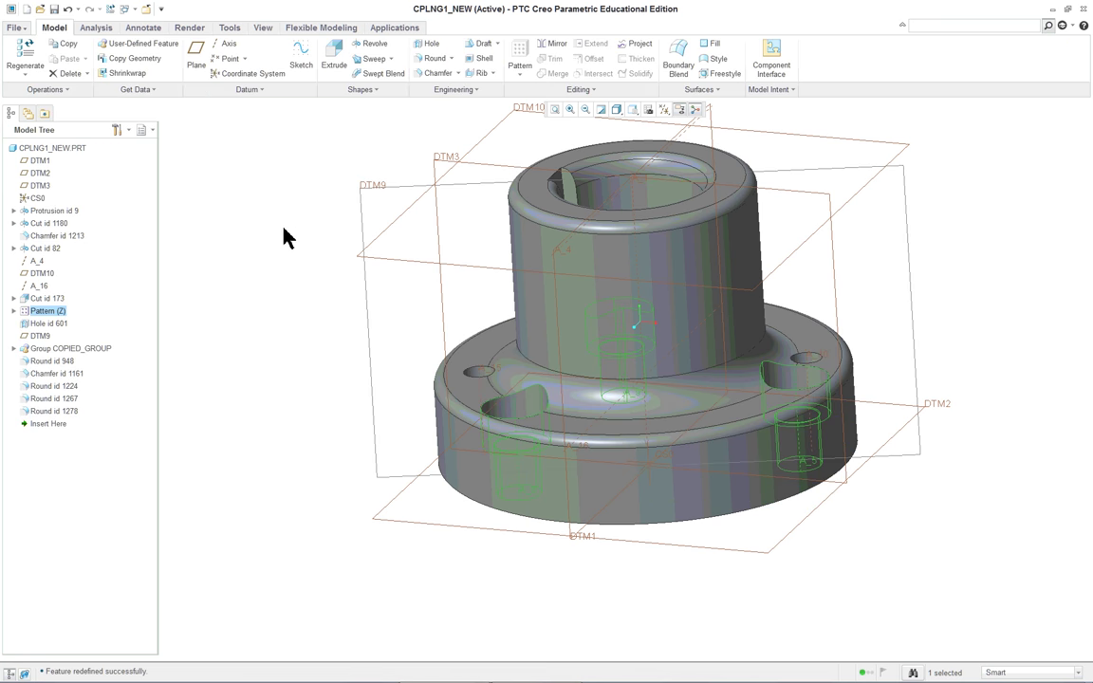
pyautogui.scroll(-2, 294, 231)
pyautogui.scroll(3, 479, 142)
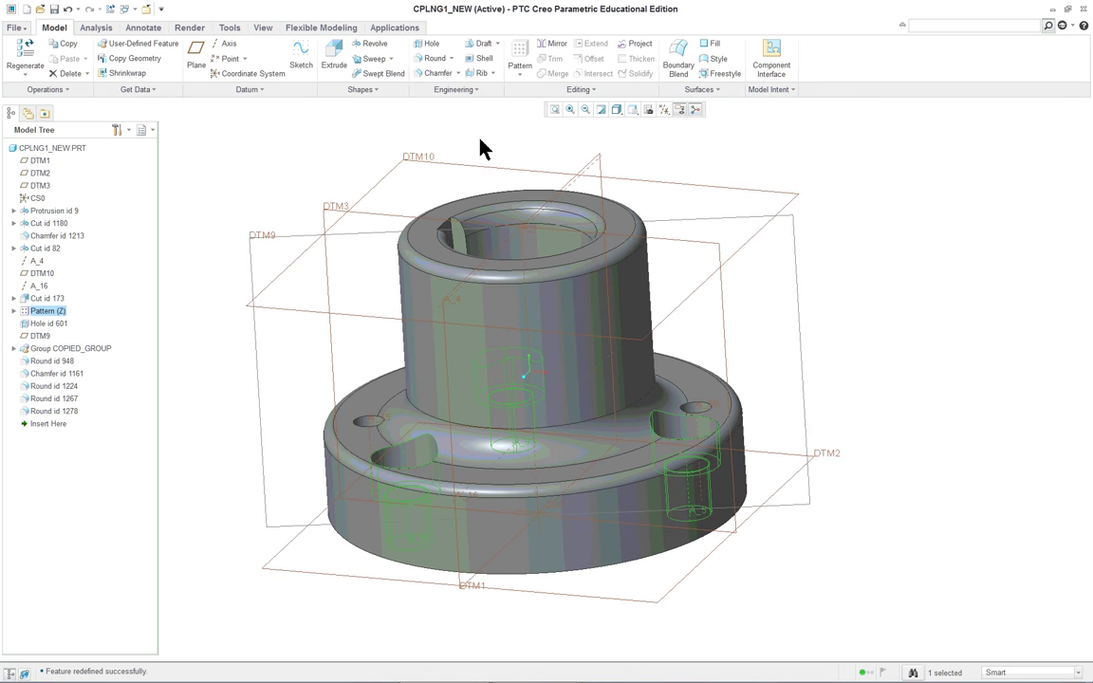
pyautogui.click(196, 175)
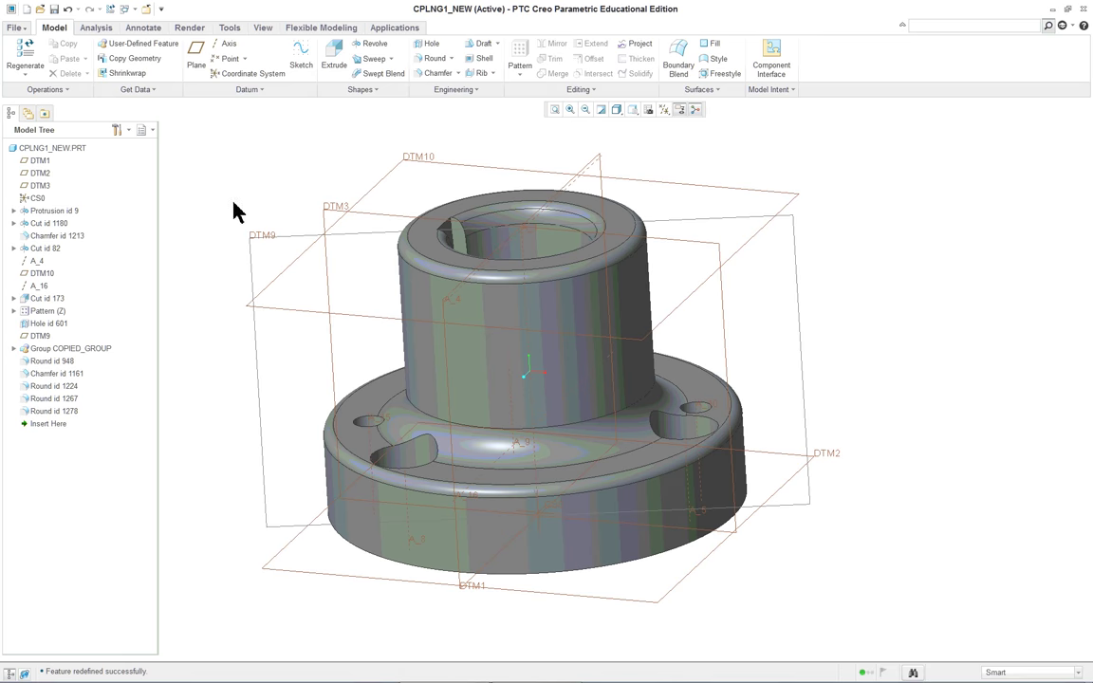
# Step: Redefine the keyway cut in the hub's bore and open its internal sketch
pyautogui.moveTo(237, 210); pyautogui.dragTo(195, 203, button='middle')
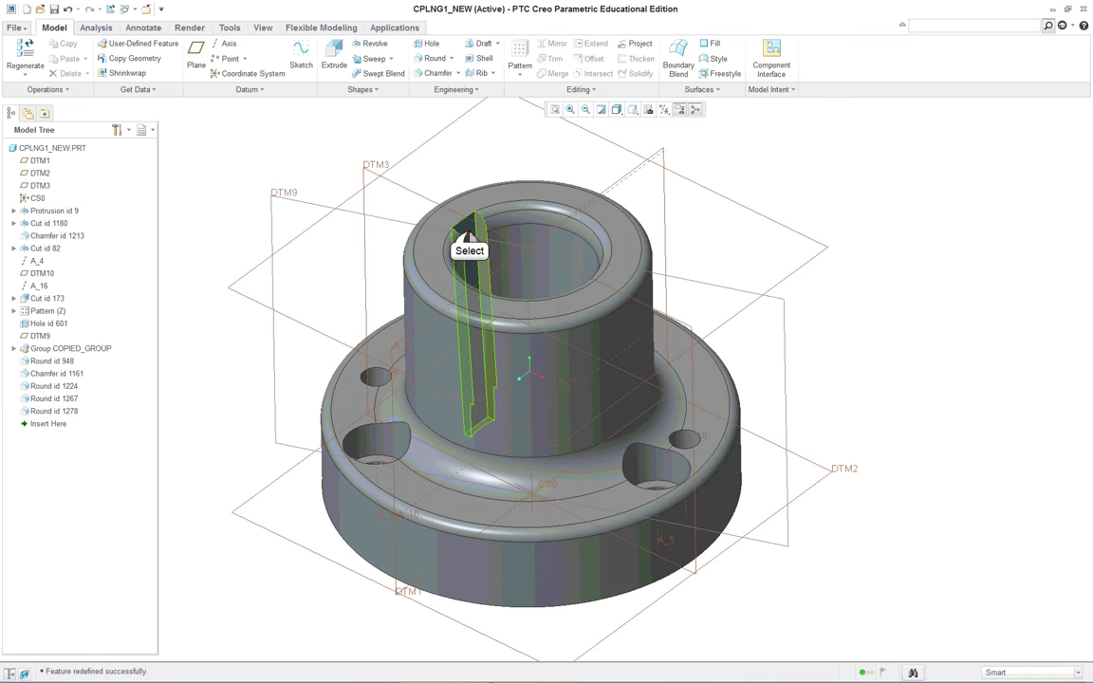
pyautogui.click(468, 236)
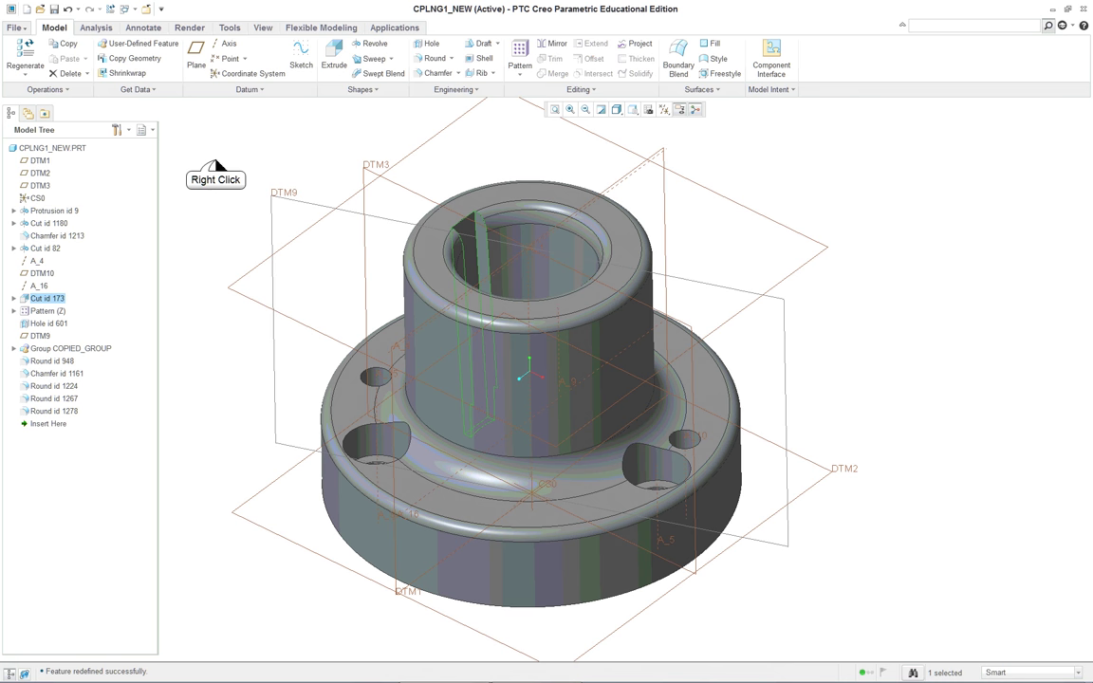
pyautogui.rightClick(216, 167)
pyautogui.click(259, 117)
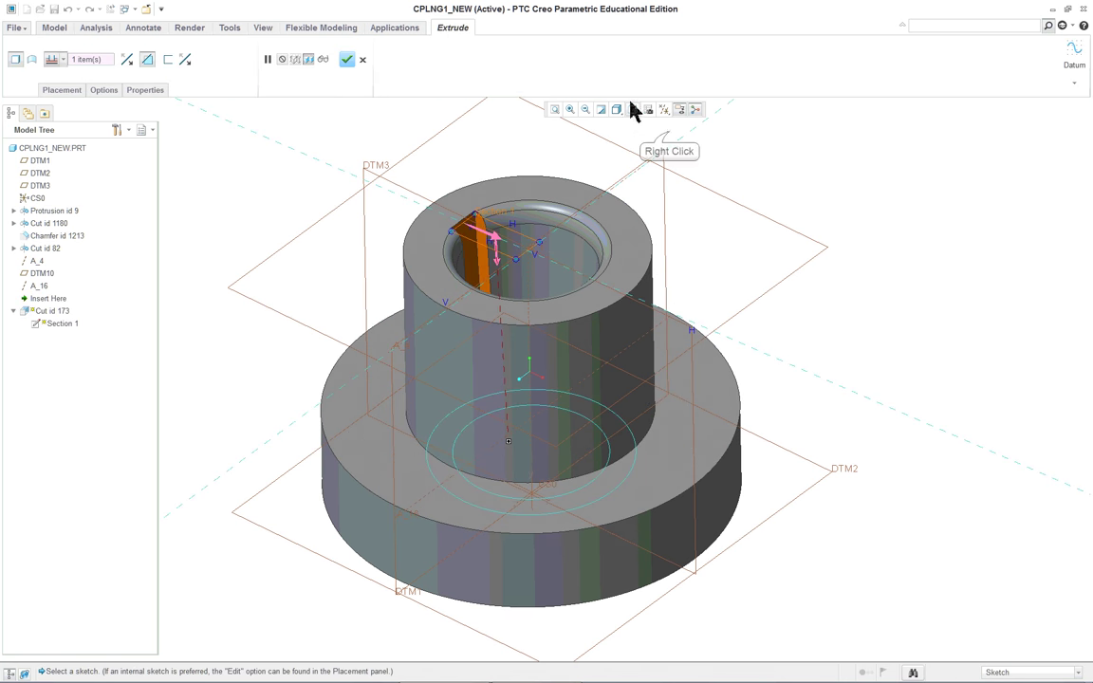
pyautogui.rightClick(670, 140)
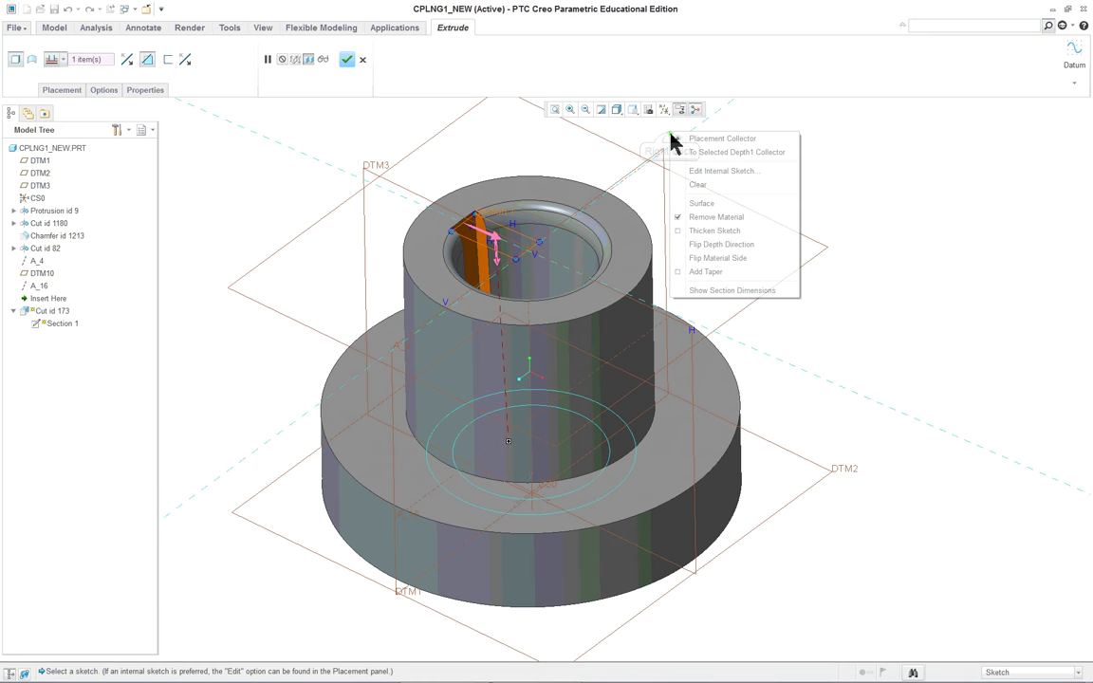
pyautogui.click(704, 170)
# Step: Examine the keyway section's dimensions and sketch references from an angled view of the hub
pyautogui.moveTo(532, 220); pyautogui.dragTo(479, 247, button='middle')
pyautogui.scroll(-3, 479, 247)
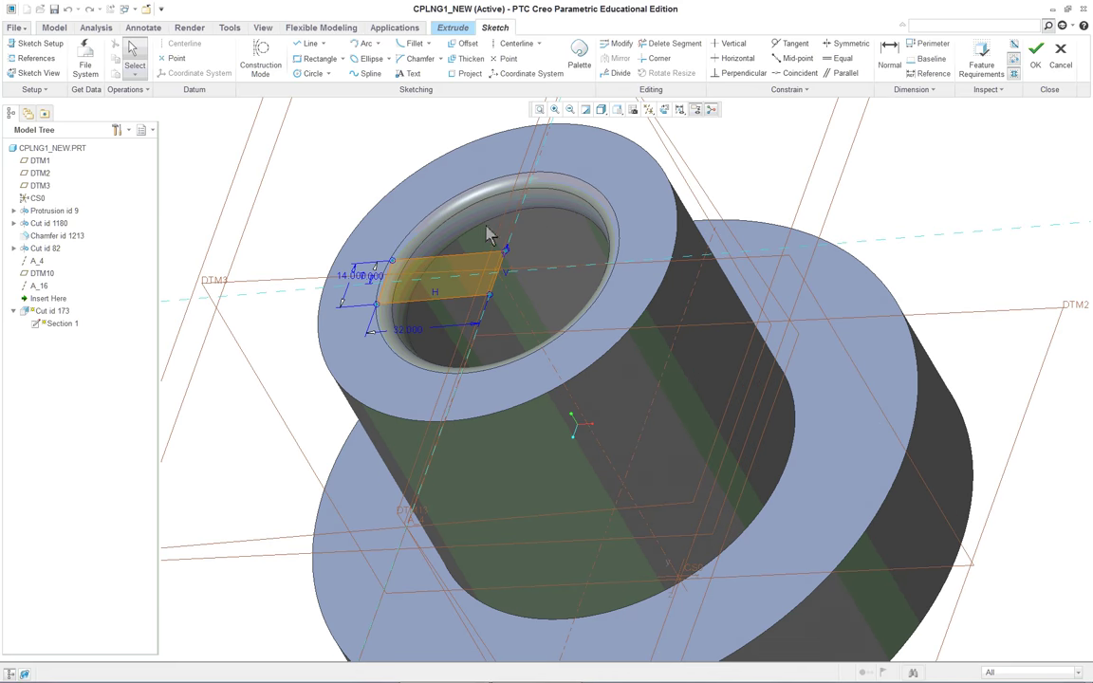
pyautogui.scroll(-3, 432, 275)
pyautogui.scroll(2, 433, 275)
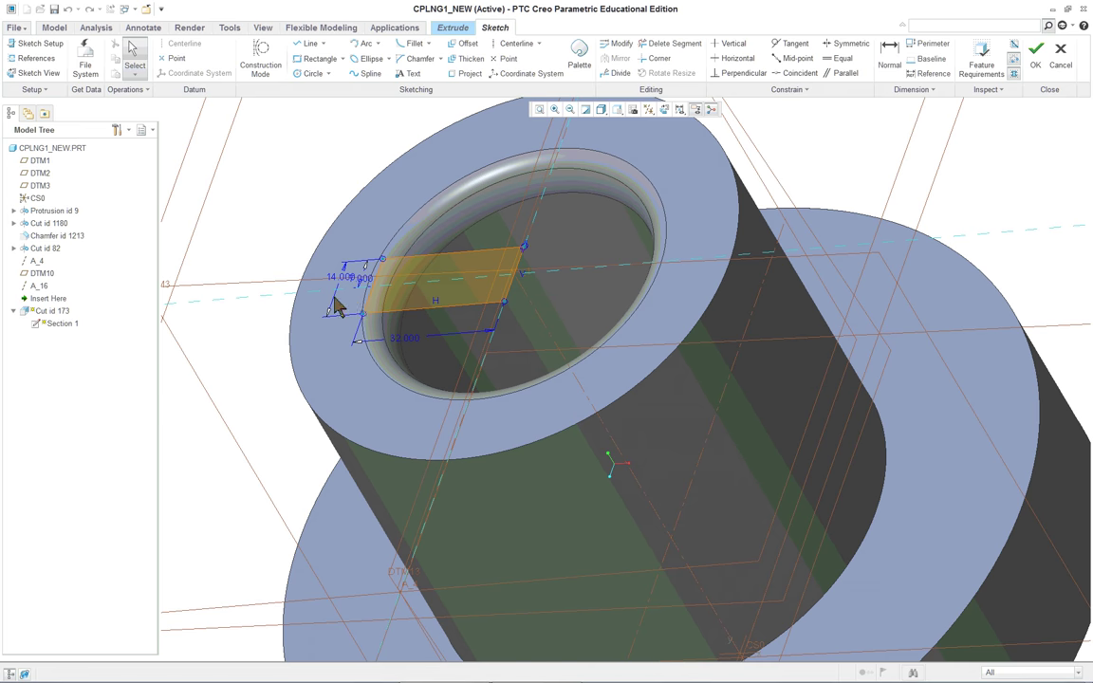
pyautogui.scroll(3, 336, 306)
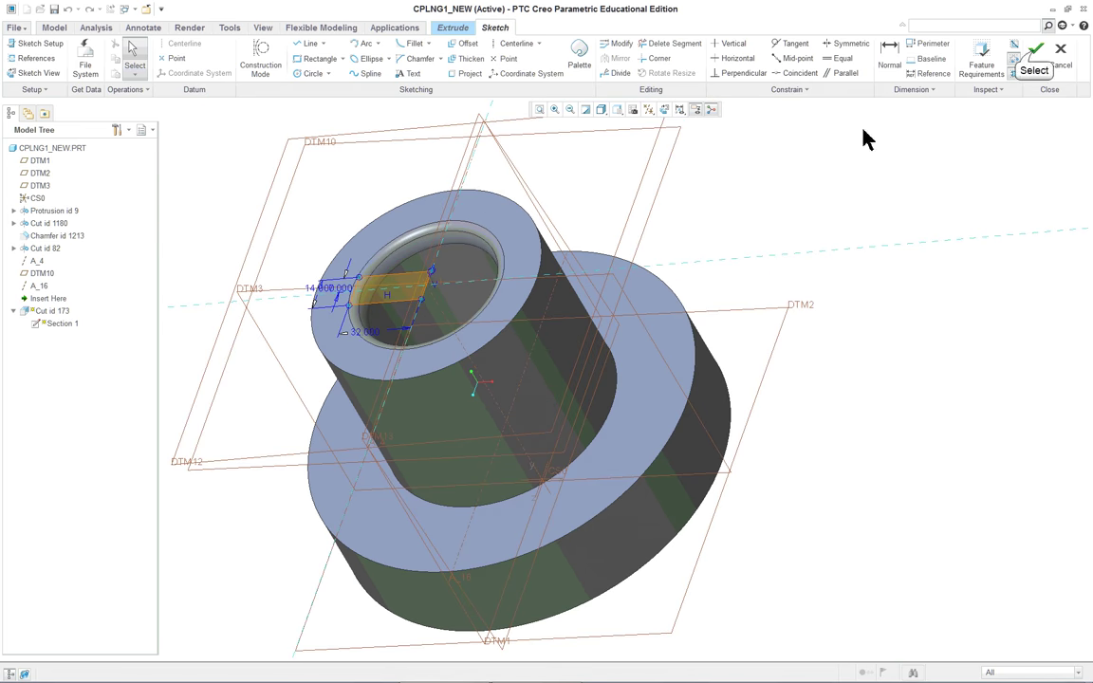
# Step: Accept the keyway section and complete the cut's redefinition, bringing back the full coupling model
pyautogui.click(1035, 52)
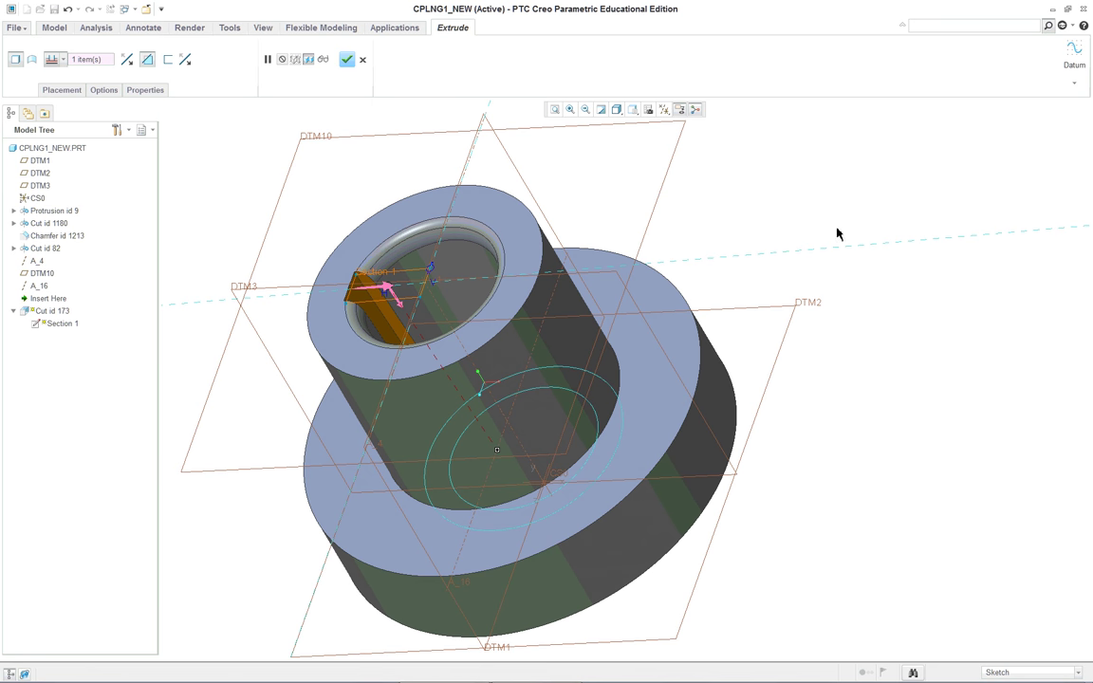
pyautogui.click(346, 61)
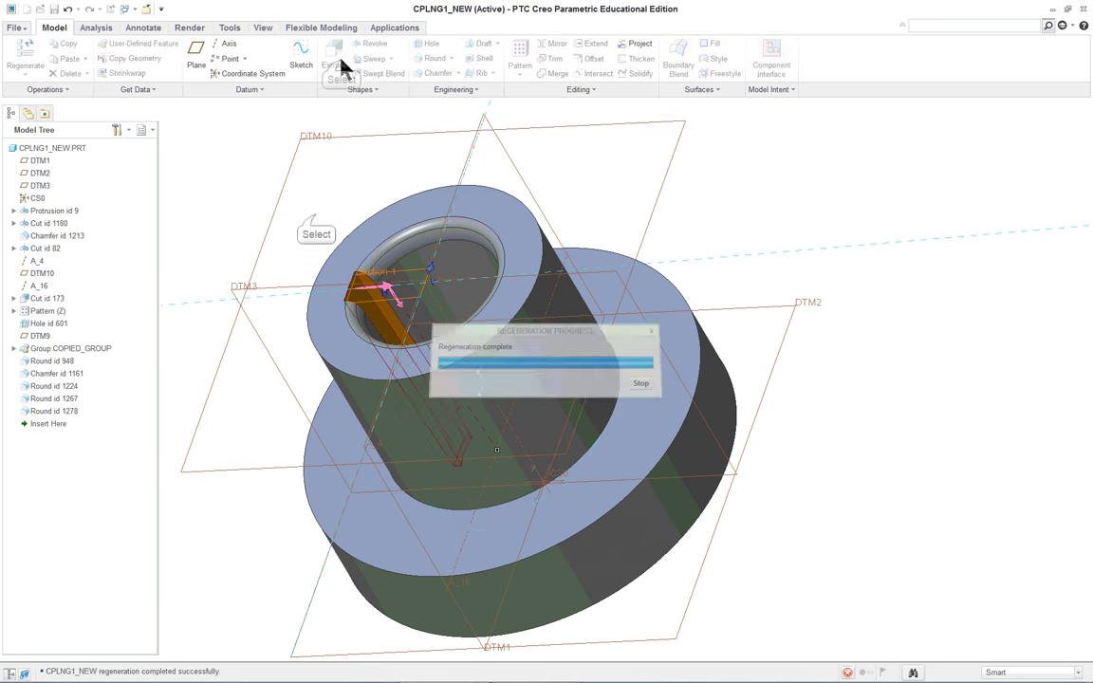
pyautogui.click(316, 218)
pyautogui.moveTo(316, 218); pyautogui.dragTo(385, 207, button='middle')
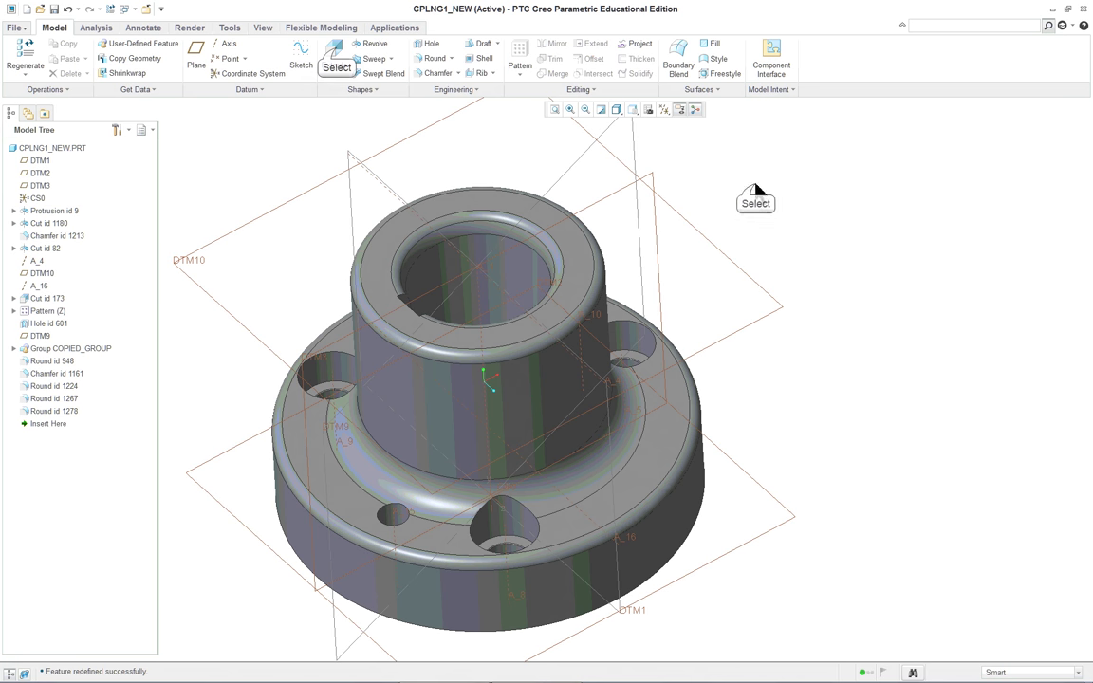
# Step: Start an extruded cut with material removal, sketched on datum plane DTM3 and viewed square to the sketch plane
pyautogui.click(335, 55)
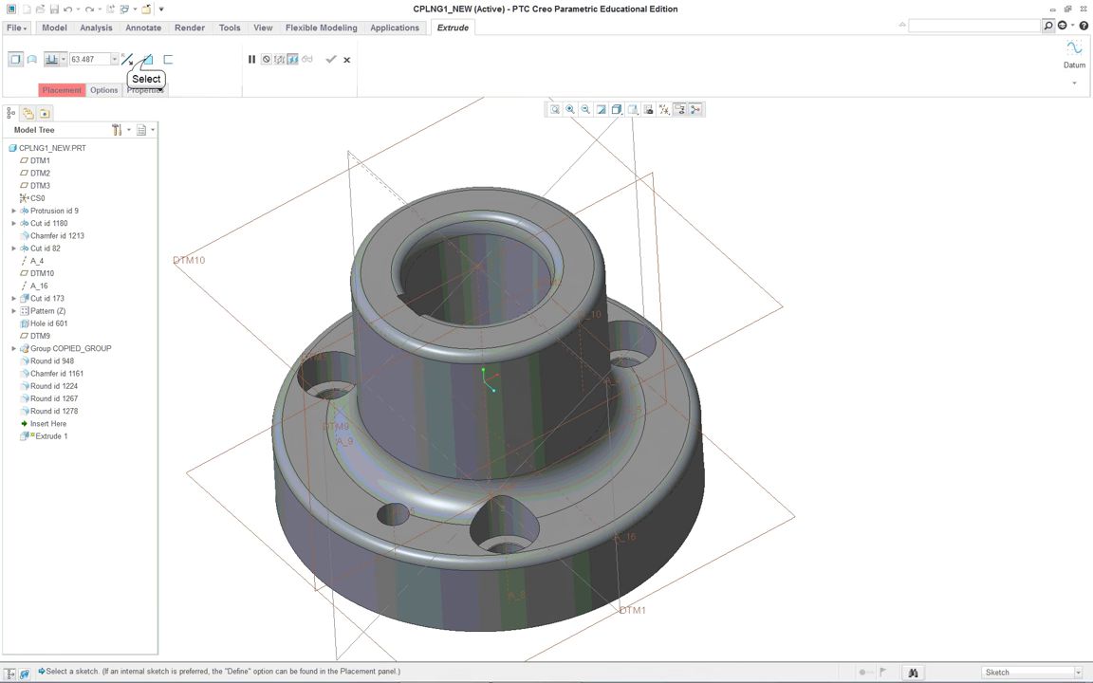
pyautogui.click(147, 59)
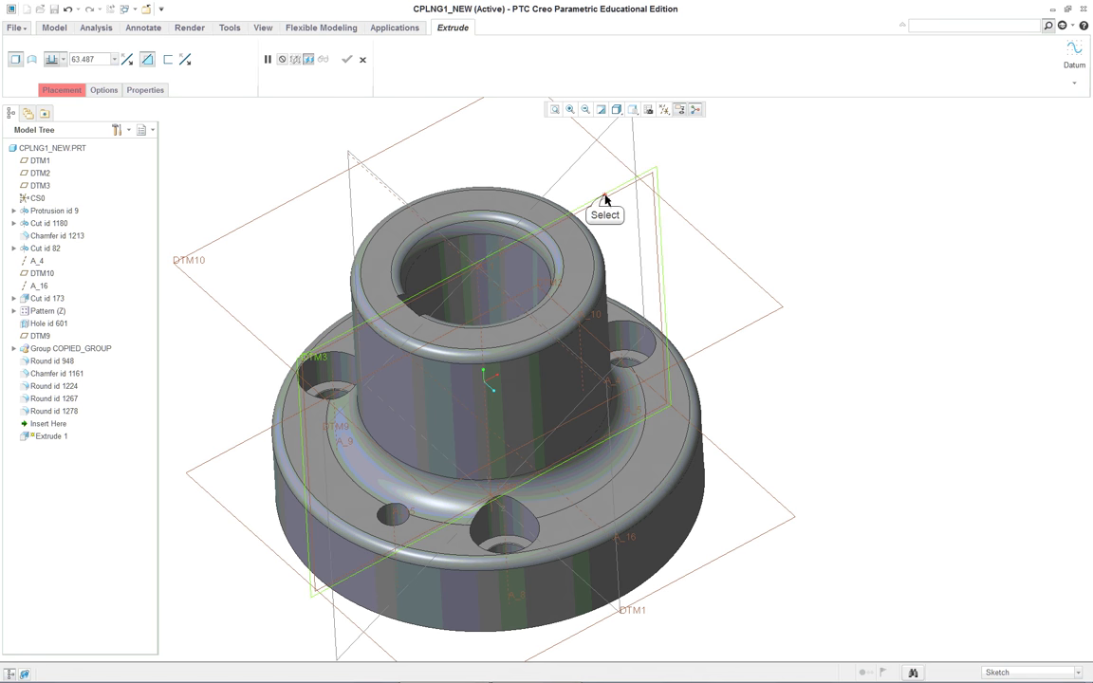
pyautogui.click(604, 198)
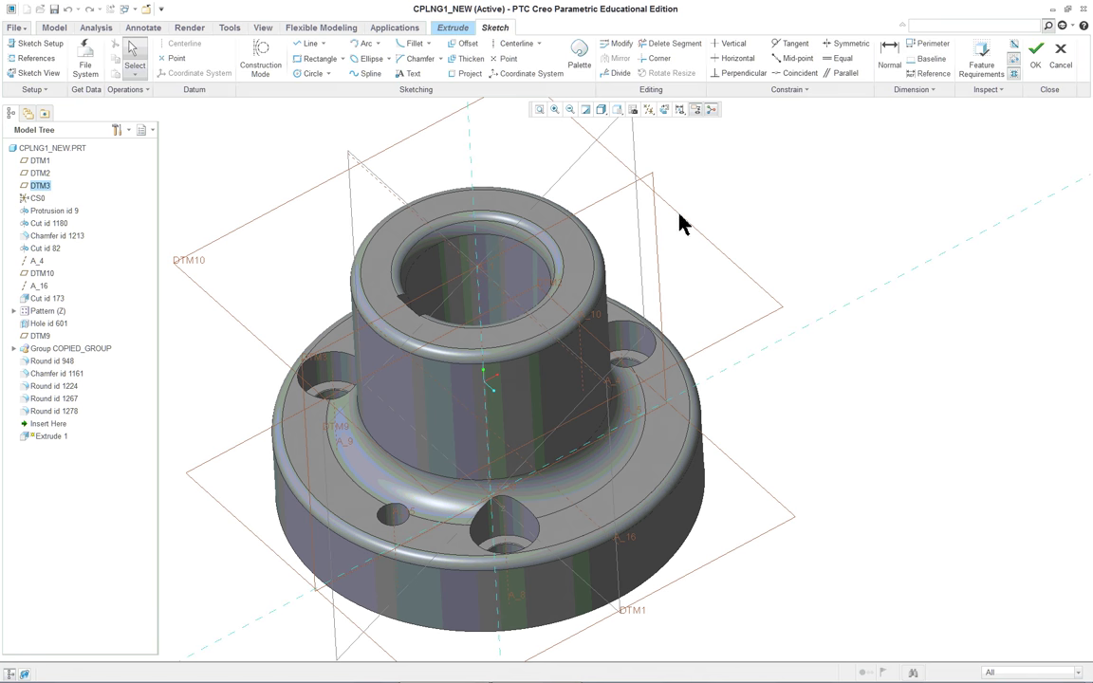
pyautogui.click(664, 110)
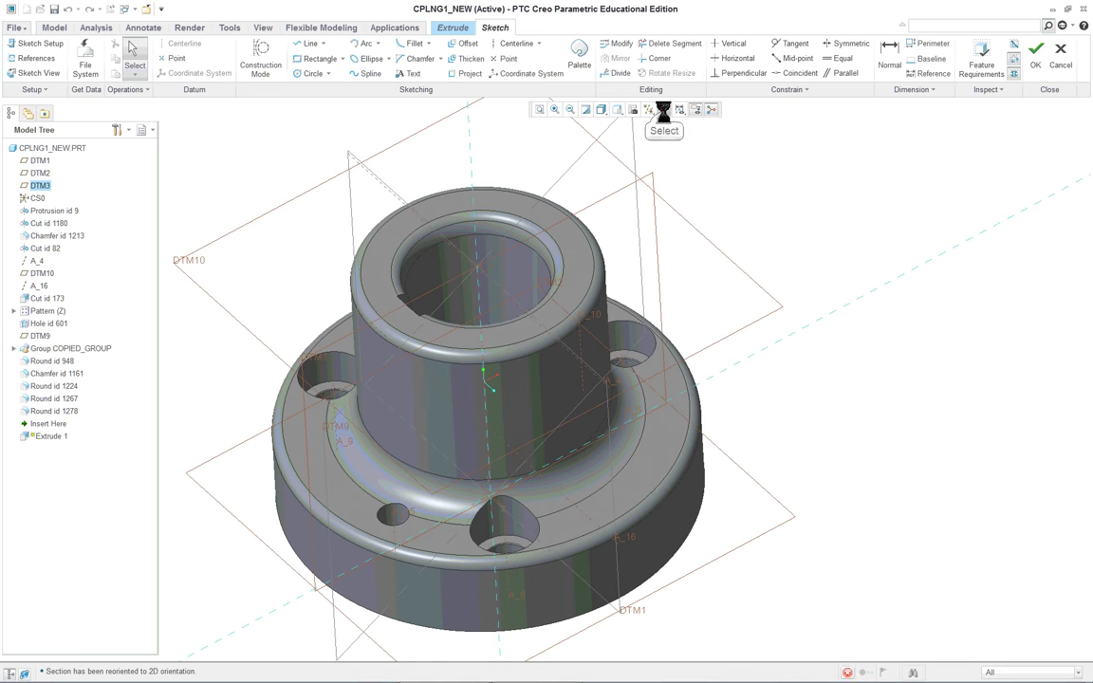
# Step: Display the model with hidden lines and turn off the display of the datum features
pyautogui.click(604, 111)
pyautogui.click(621, 179)
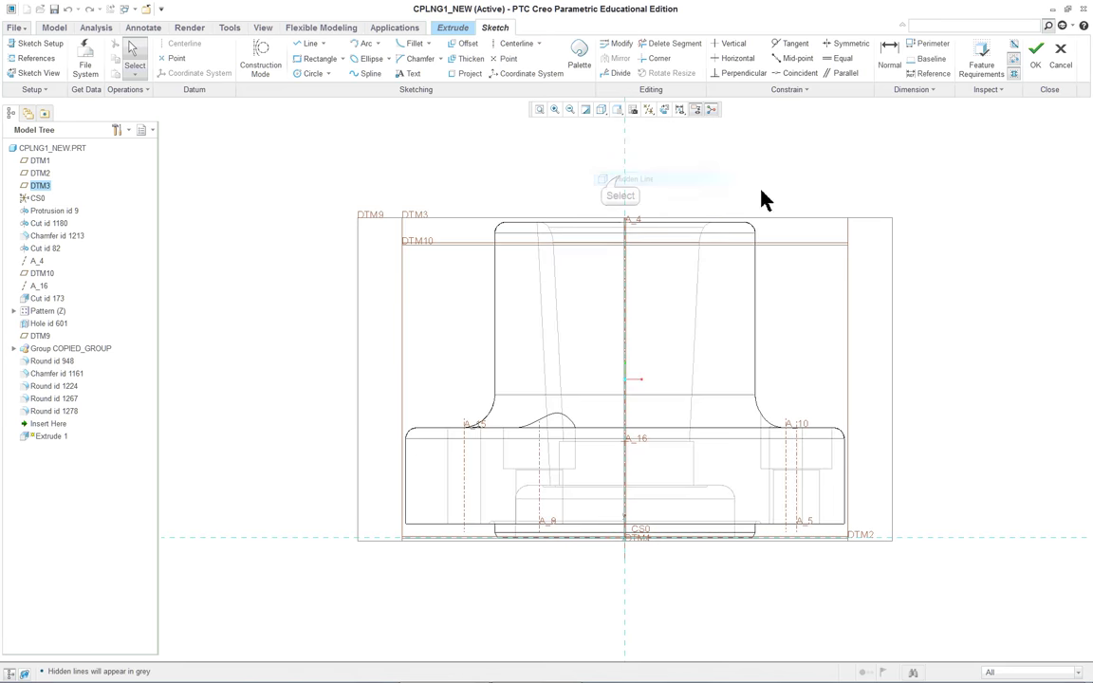
pyautogui.scroll(2, 906, 256)
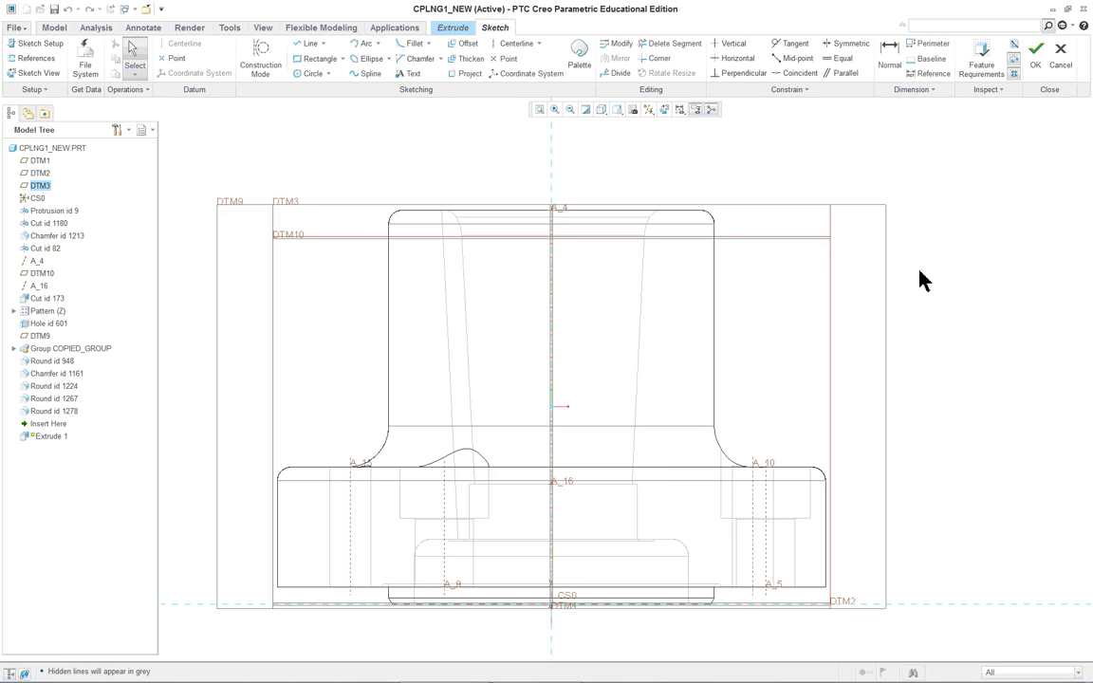
pyautogui.click(649, 111)
pyautogui.click(650, 125)
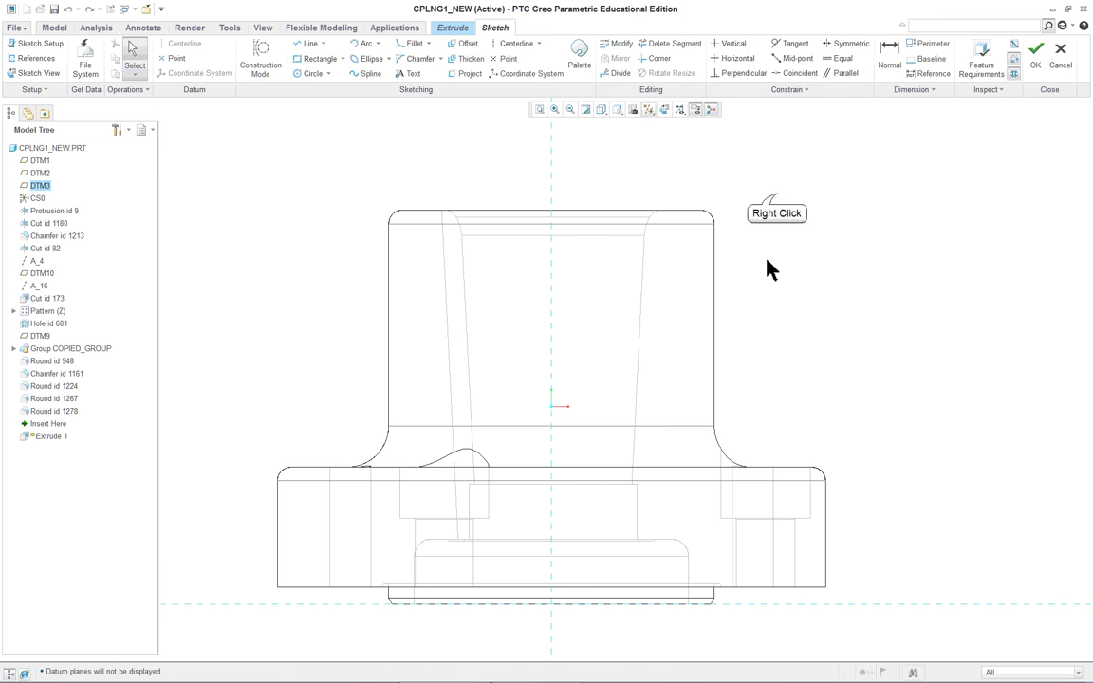
# Step: Add the hub's upper end face, the bore's tapered silhouette and the part's lower end face as sketch references, and solve them
pyautogui.rightClick(777, 197)
pyautogui.click(811, 221)
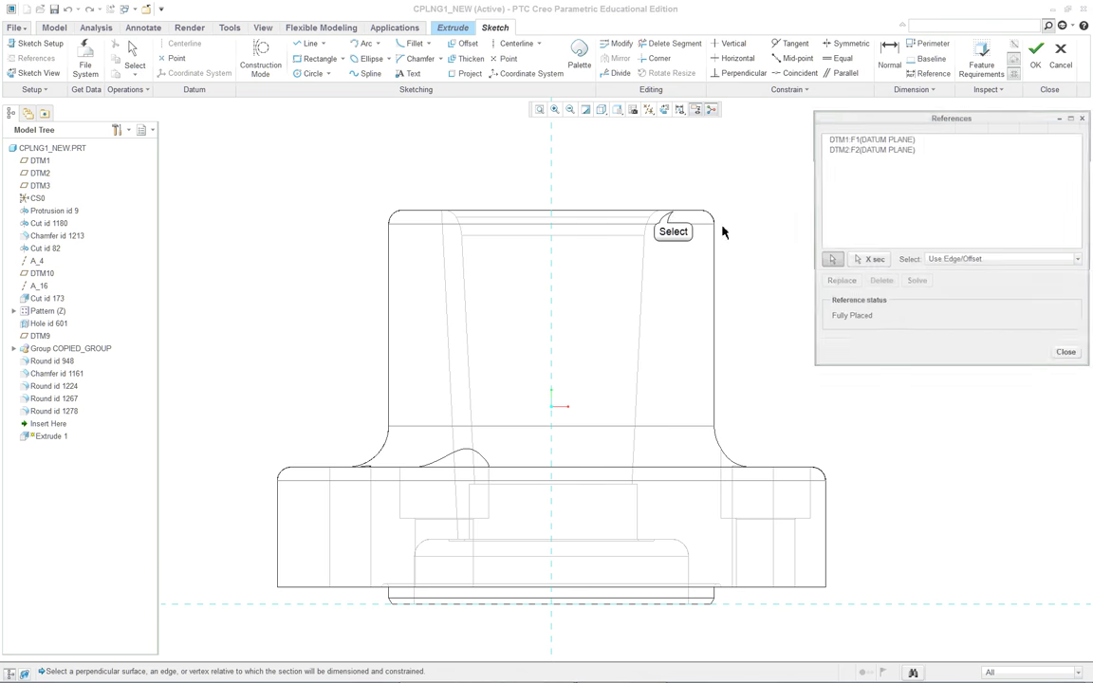
pyautogui.click(673, 218)
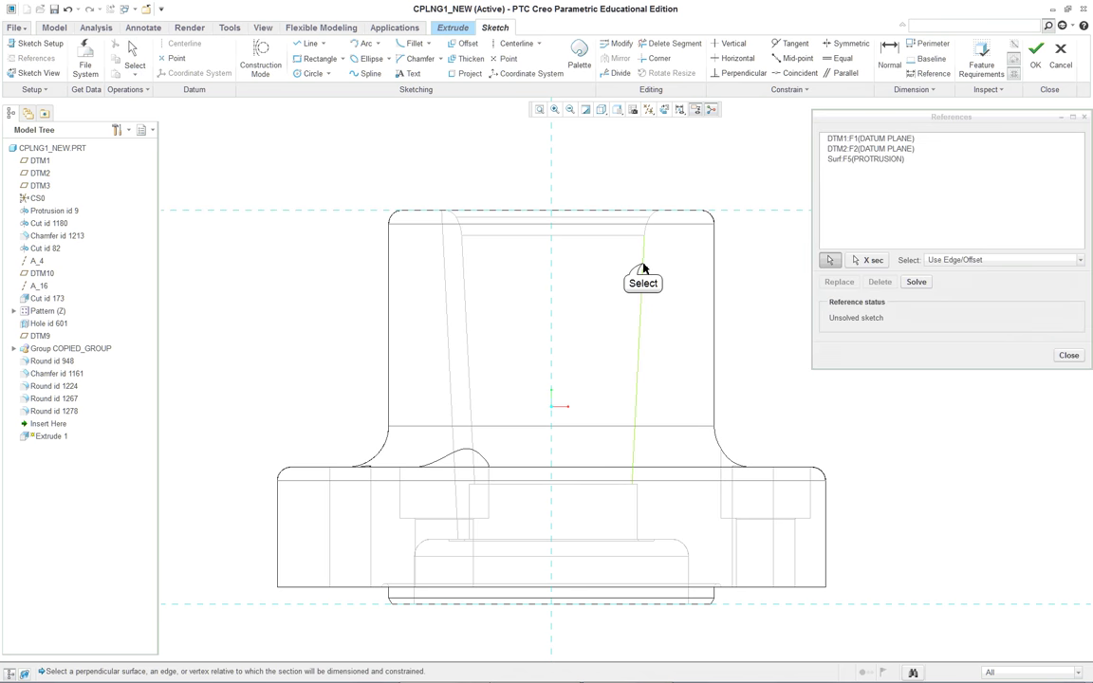
pyautogui.click(642, 270)
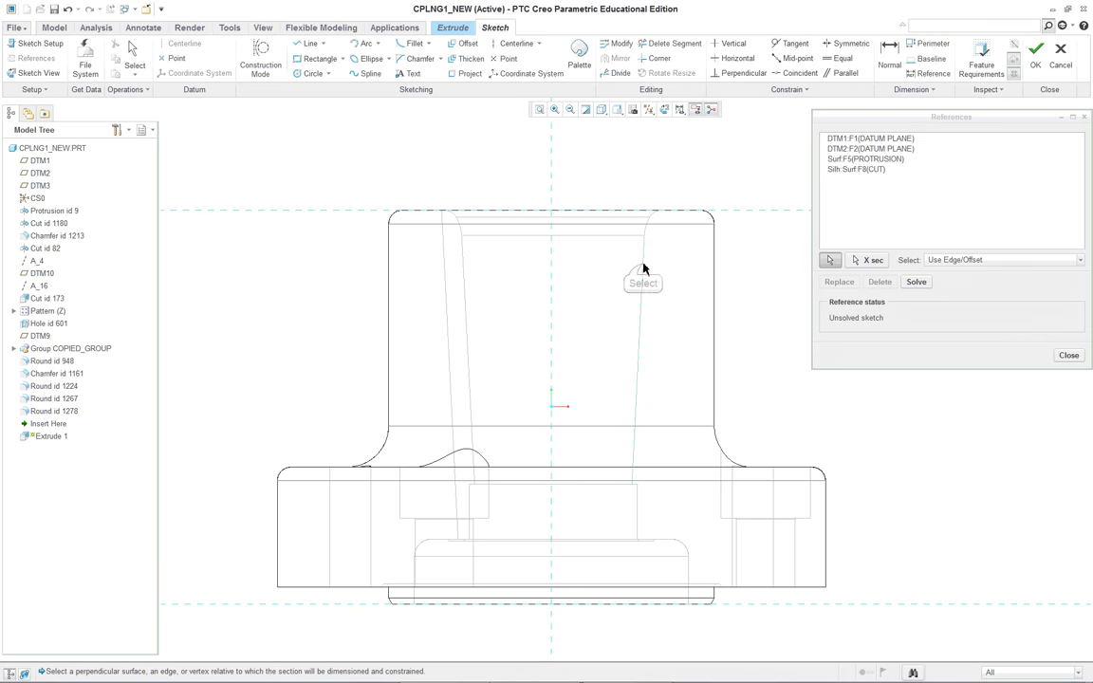
pyautogui.click(637, 612)
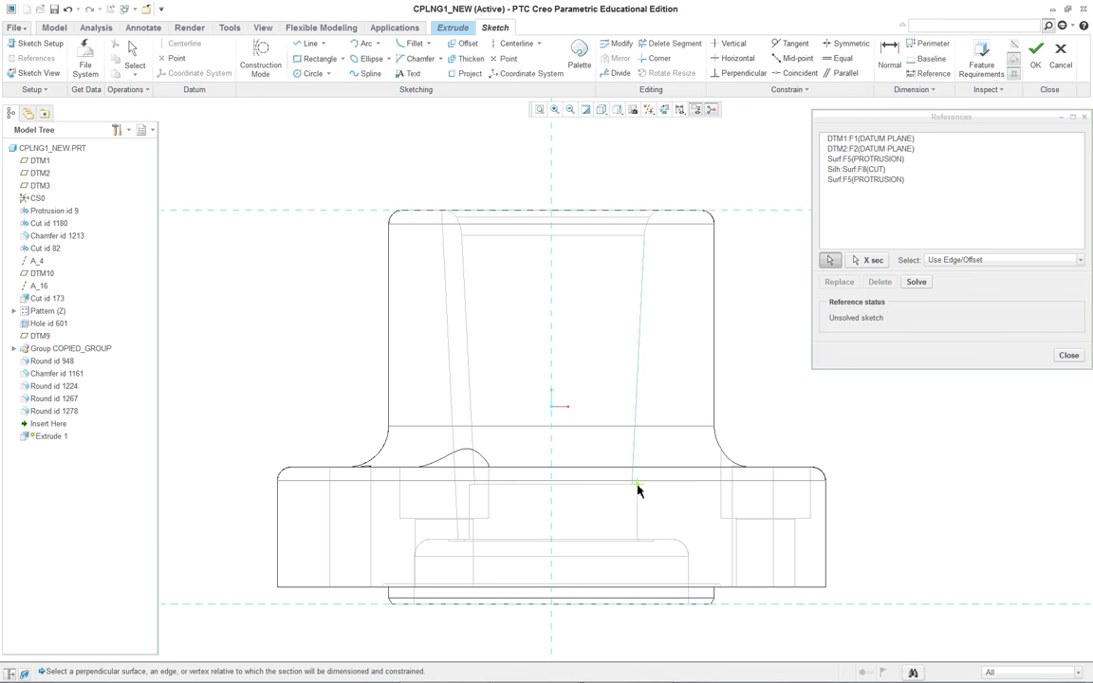
pyautogui.scroll(-3, 637, 490)
pyautogui.scroll(5, 573, 439)
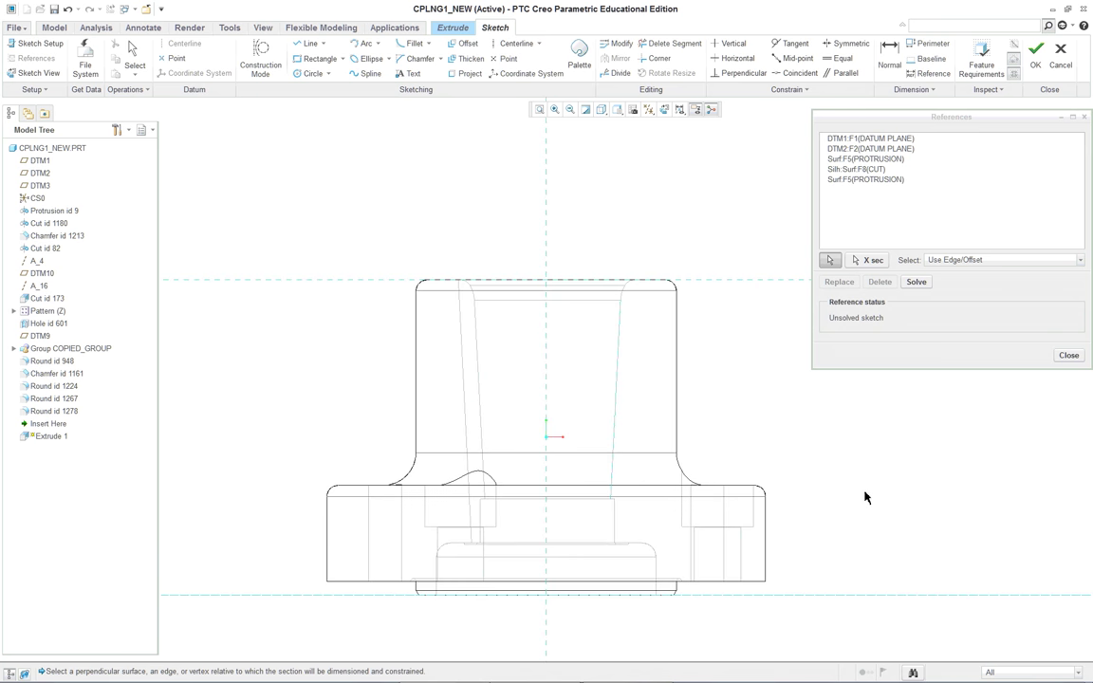
pyautogui.scroll(-2, 858, 500)
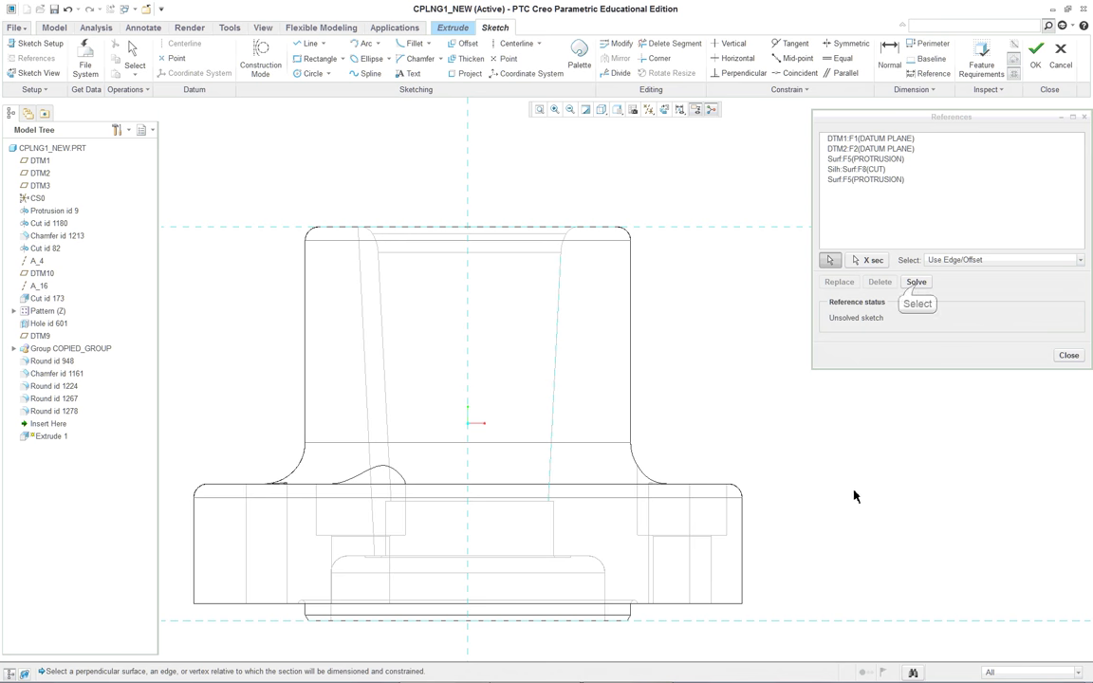
pyautogui.click(915, 282)
pyautogui.click(1080, 356)
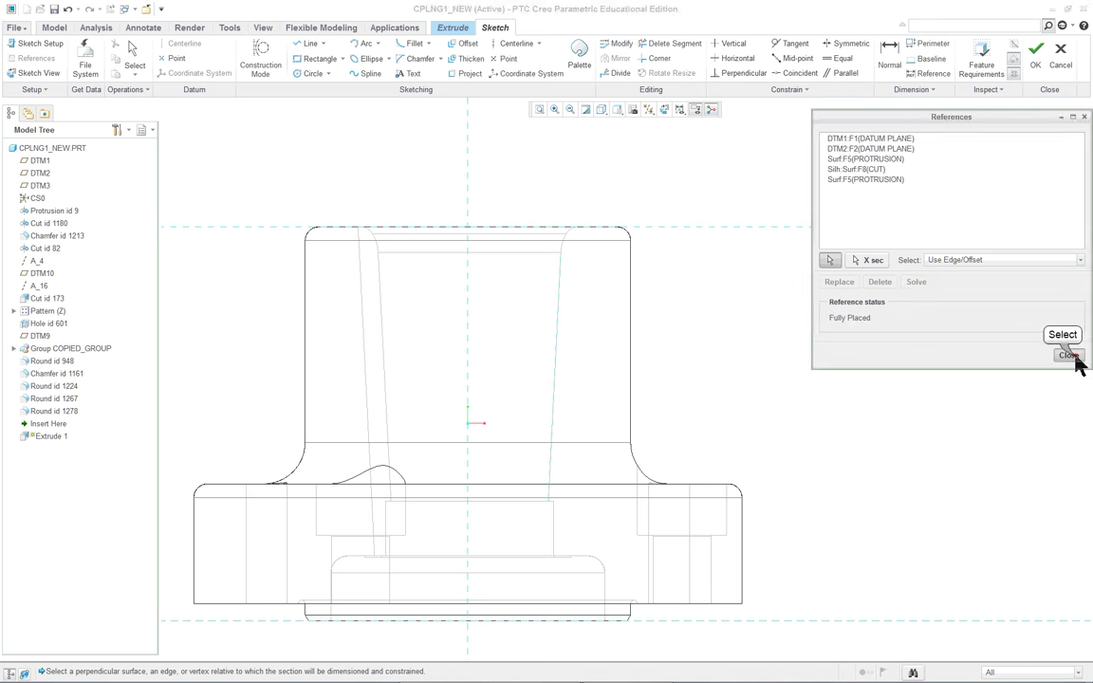
# Step: Sketch a line from the upper end face reference to the lower one, parallel to the bore's tapered silhouette
pyautogui.rightClick(727, 334)
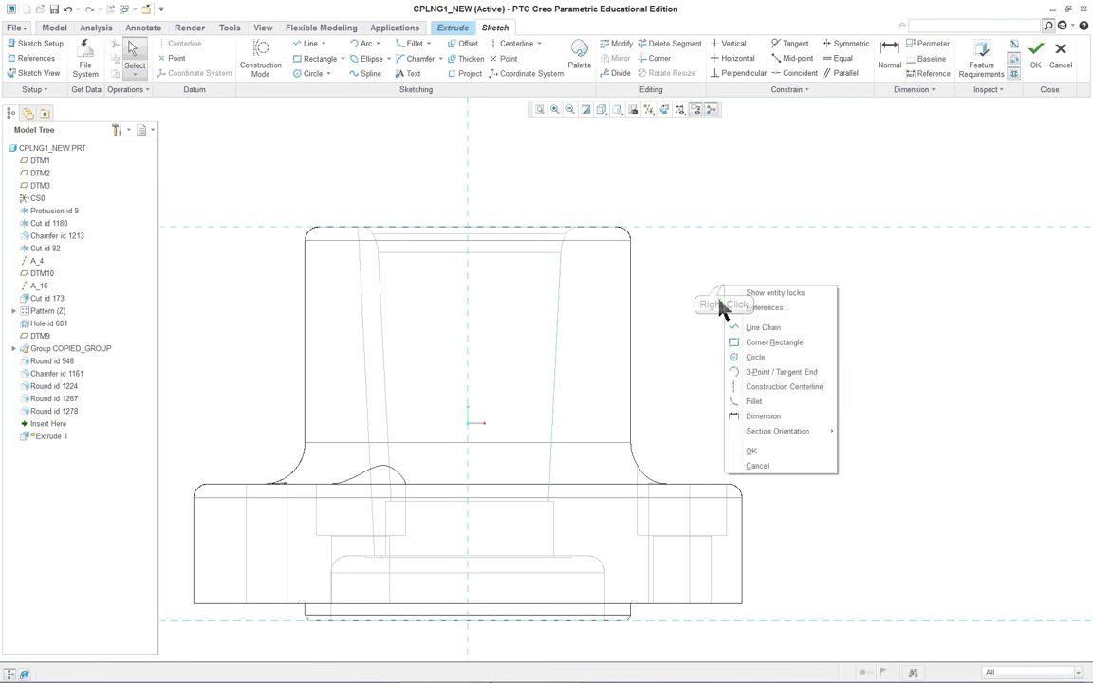
pyautogui.click(754, 327)
pyautogui.click(590, 229)
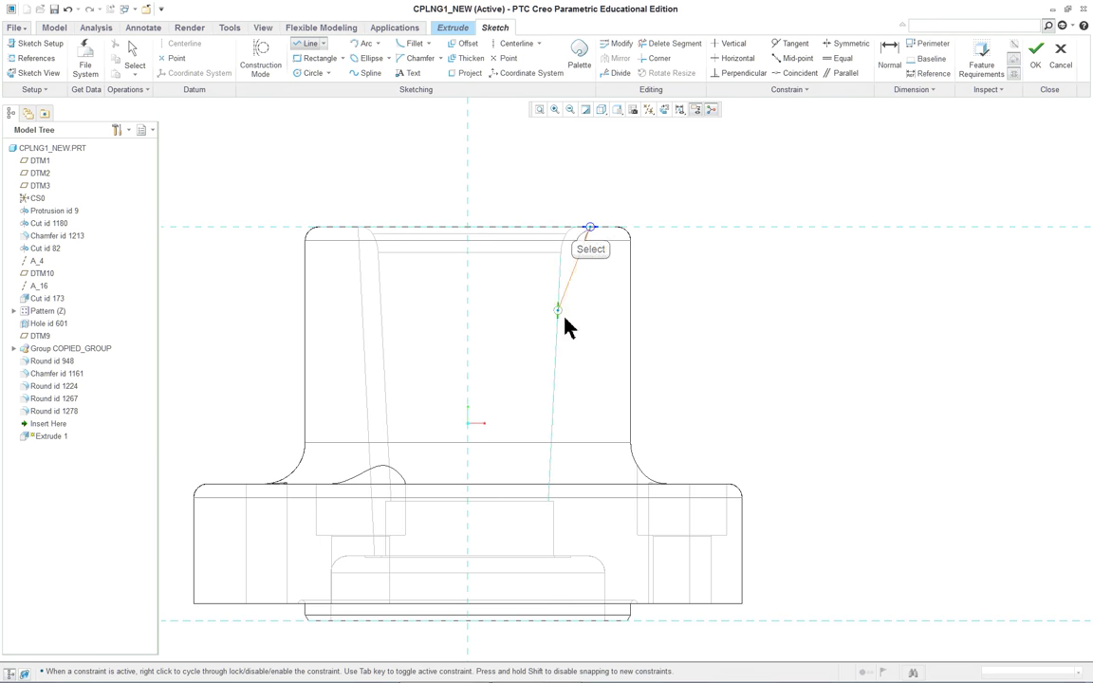
pyautogui.click(571, 619)
pyautogui.rightClick(757, 418)
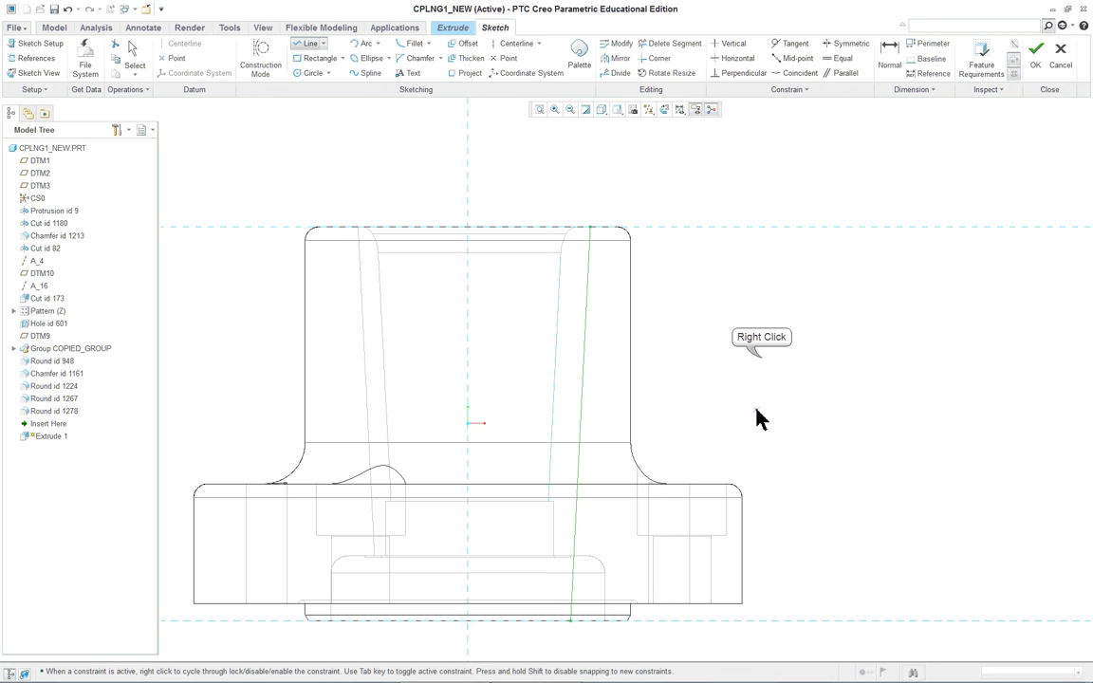
# Step: Set the sketched line's offset from the bore's silhouette reference to 5
pyautogui.rightClick(759, 364)
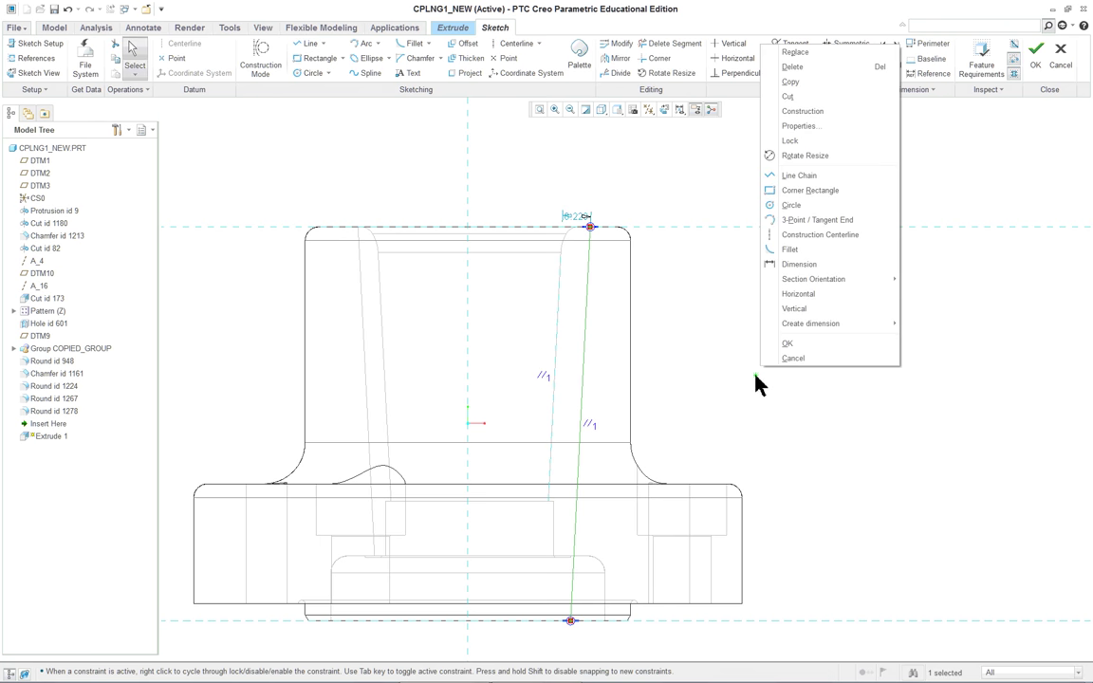
pyautogui.click(702, 273)
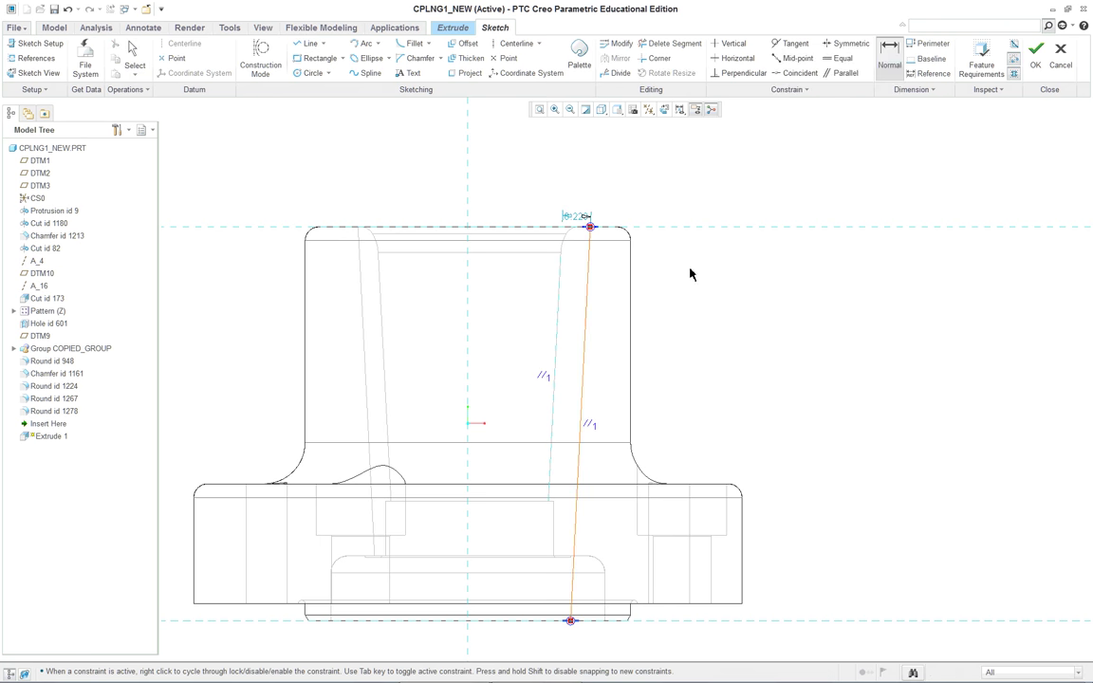
pyautogui.doubleClick(579, 217)
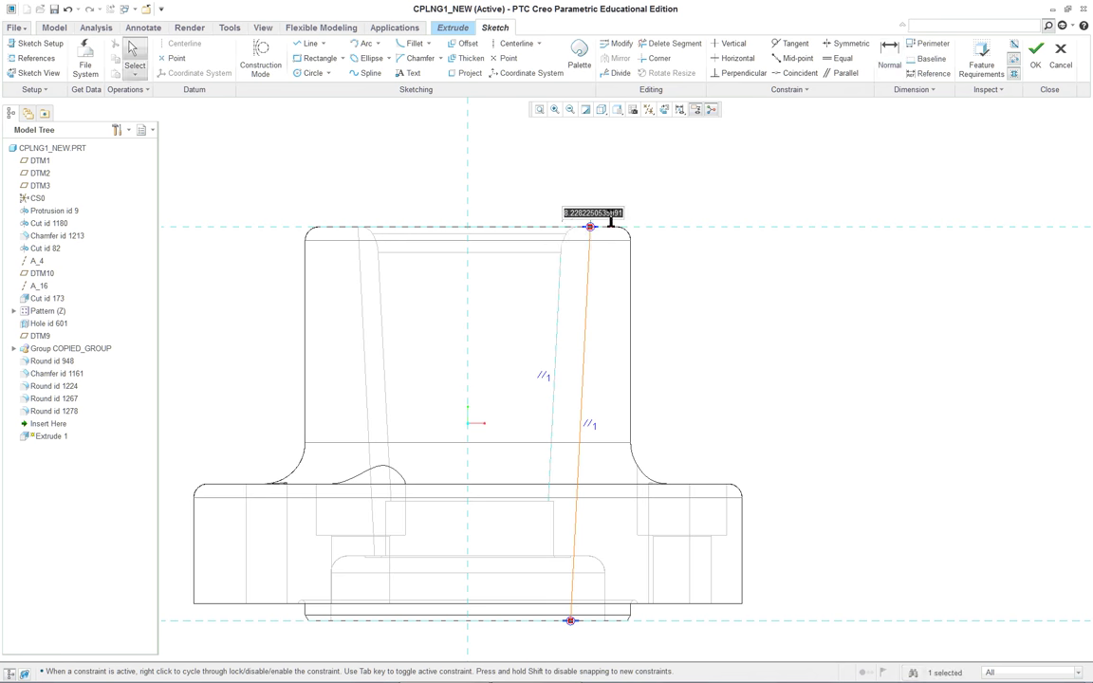
pyautogui.write('5')
pyautogui.press('Return')
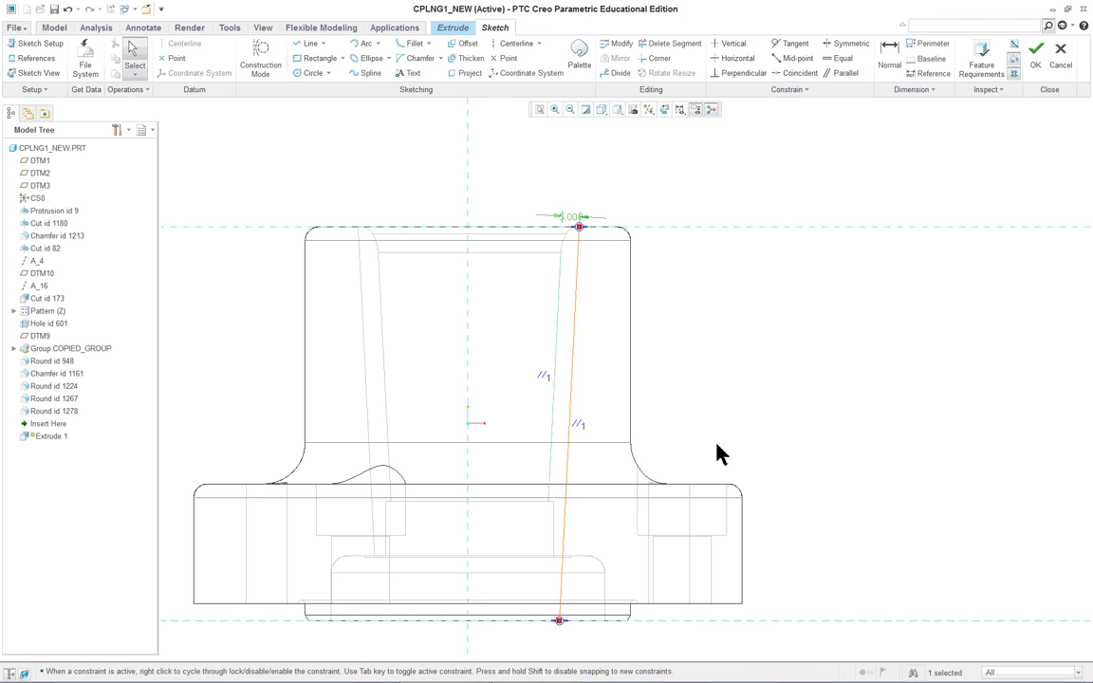
# Step: Display the model shaded with edges and check the sketched line's position beside the bore from an angled view
pyautogui.moveTo(641, 341)
pyautogui.mouseDown(button='middle')
pyautogui.moveTo(675, 325)
pyautogui.moveTo(698, 347)
pyautogui.moveTo(637, 259)
pyautogui.moveTo(585, 249)
pyautogui.moveTo(658, 271)
pyautogui.moveTo(661, 288)
pyautogui.moveTo(627, 222)
pyautogui.mouseUp(button='middle')
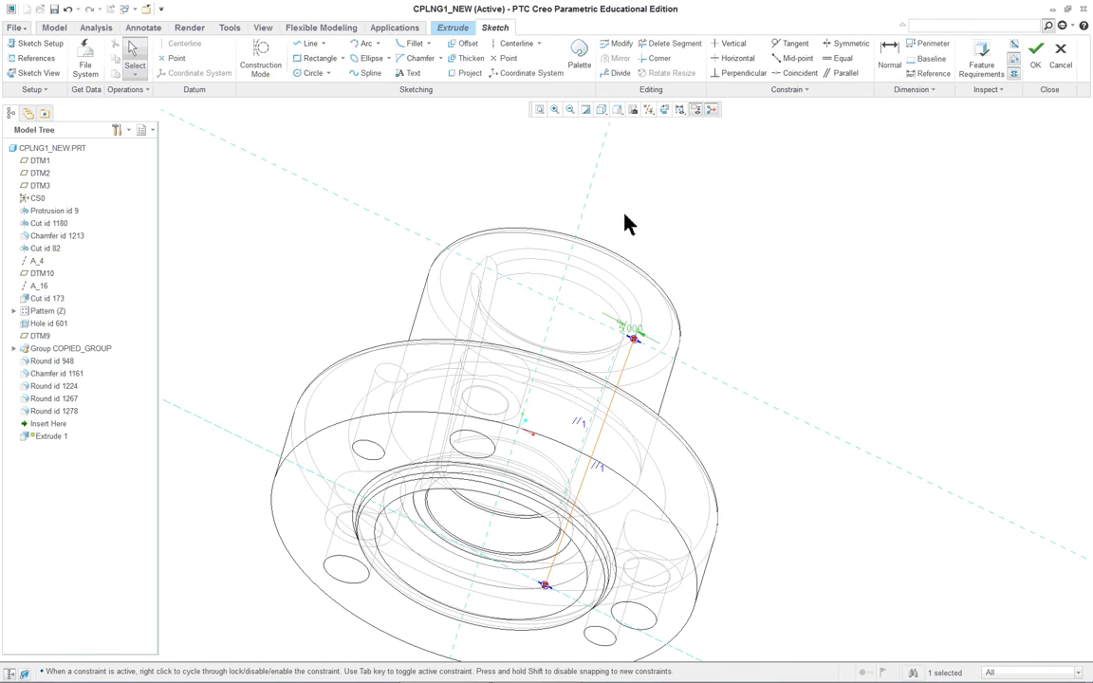
pyautogui.click(601, 110)
pyautogui.click(607, 138)
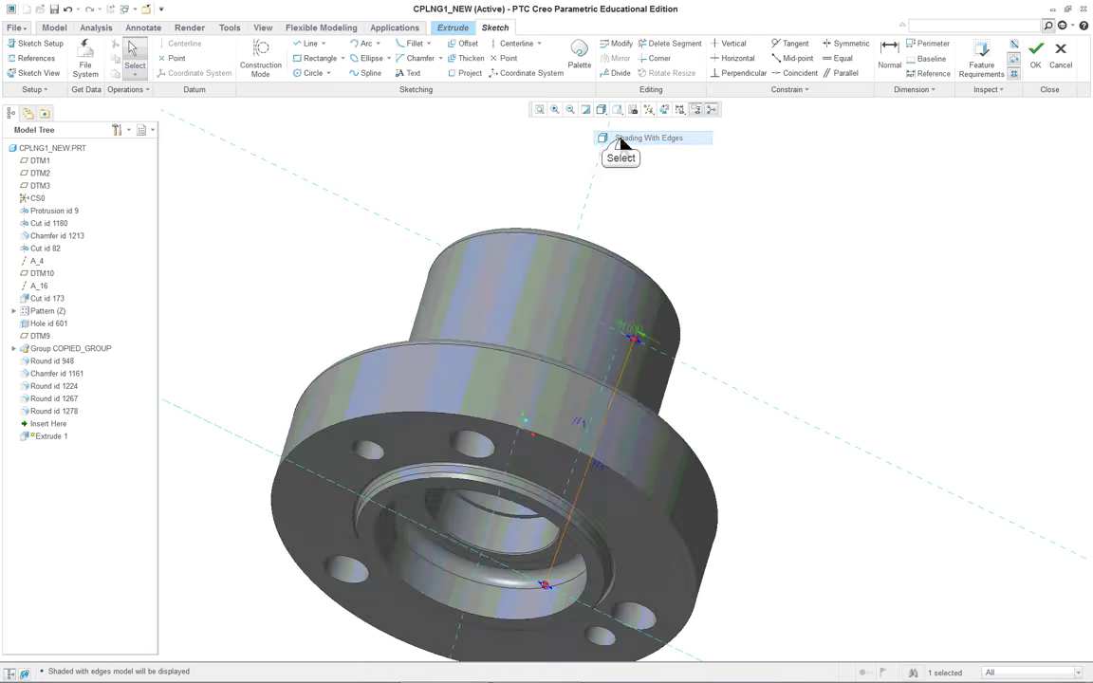
pyautogui.moveTo(698, 308)
pyautogui.mouseDown(button='middle')
pyautogui.moveTo(626, 283)
pyautogui.moveTo(627, 390)
pyautogui.mouseUp(button='middle')
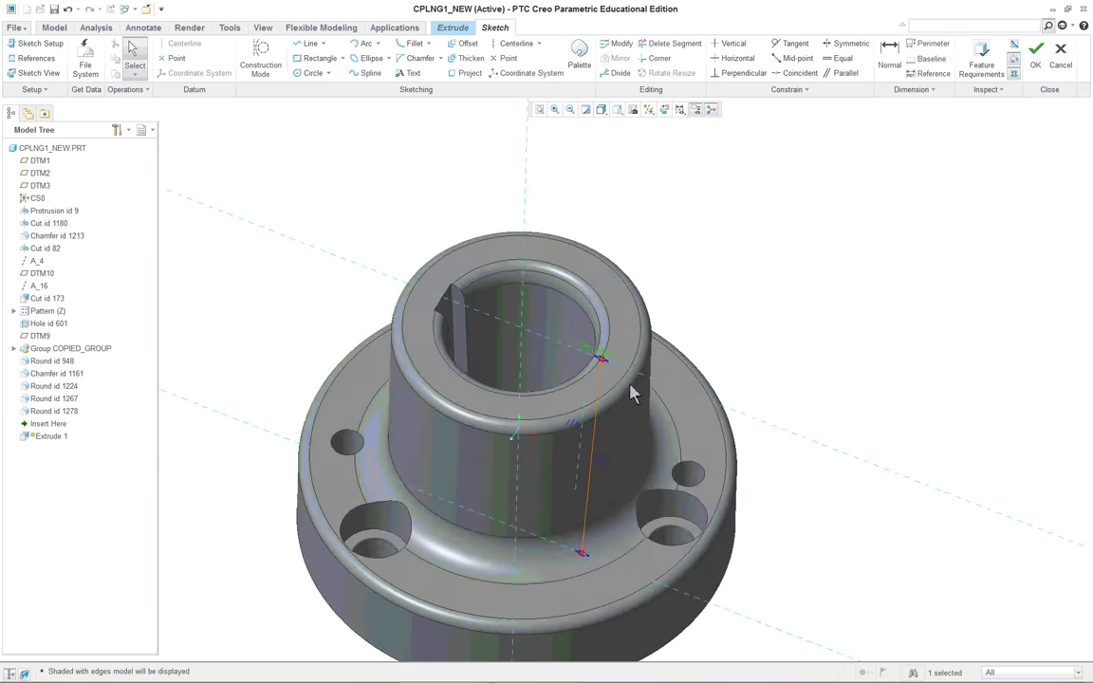
pyautogui.scroll(-3, 627, 390)
pyautogui.scroll(-5, 569, 349)
pyautogui.scroll(5, 581, 354)
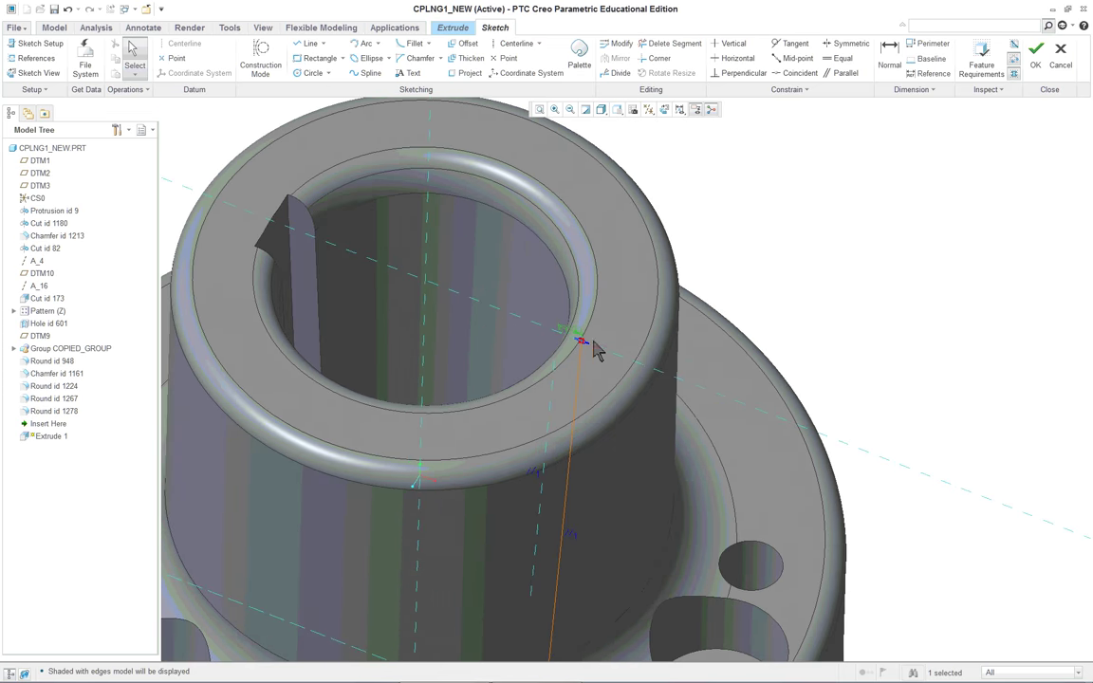
# Step: Finish the cut's sketch and flip the material removal side toward the bore's axis
pyautogui.rightClick(743, 264)
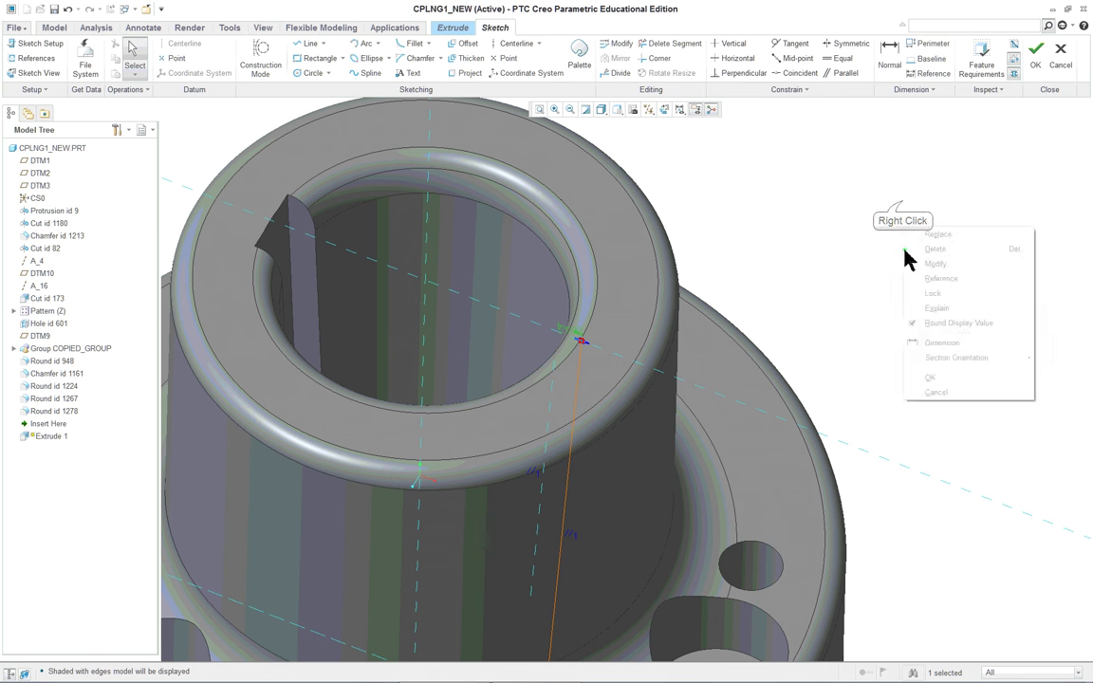
pyautogui.click(930, 445)
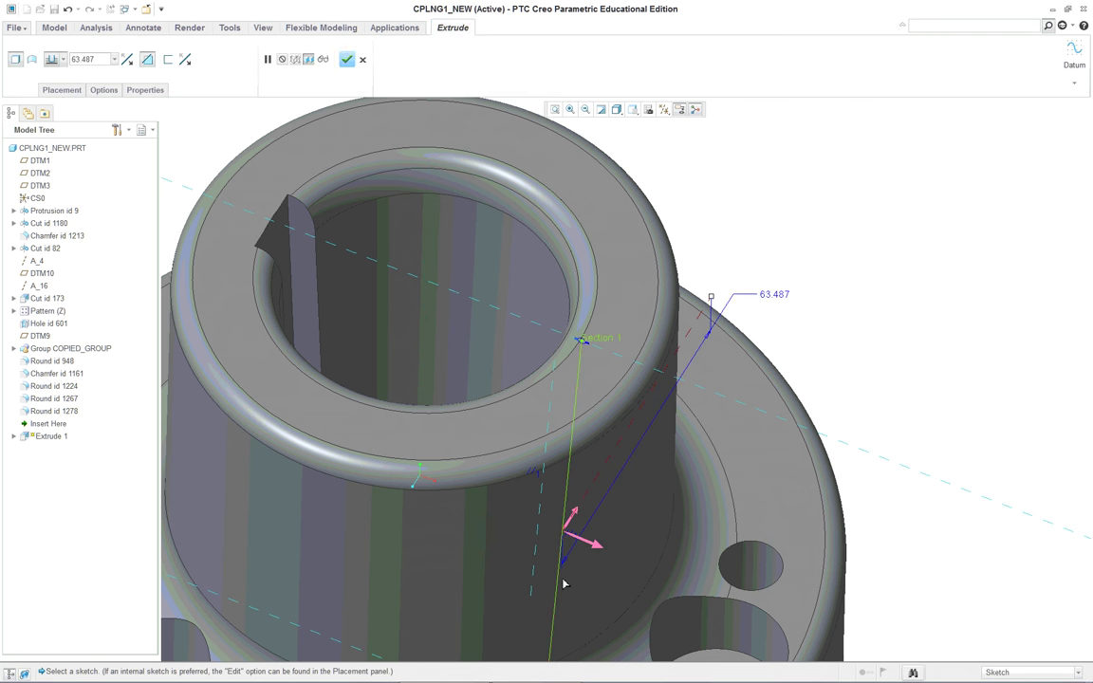
pyautogui.click(593, 547)
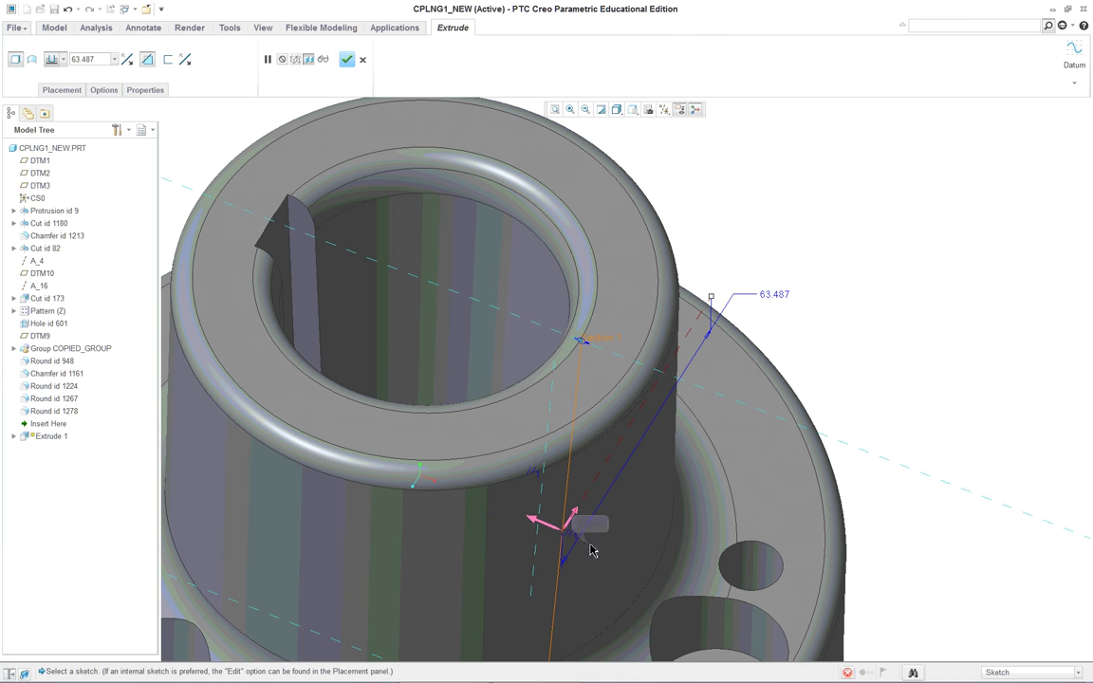
# Step: Change the cut's depth type from Blind to Symmetric about the sketch plane
pyautogui.moveTo(380, 451)
pyautogui.mouseDown(button='middle')
pyautogui.moveTo(442, 401)
pyautogui.moveTo(414, 431)
pyautogui.moveTo(403, 420)
pyautogui.mouseUp(button='middle')
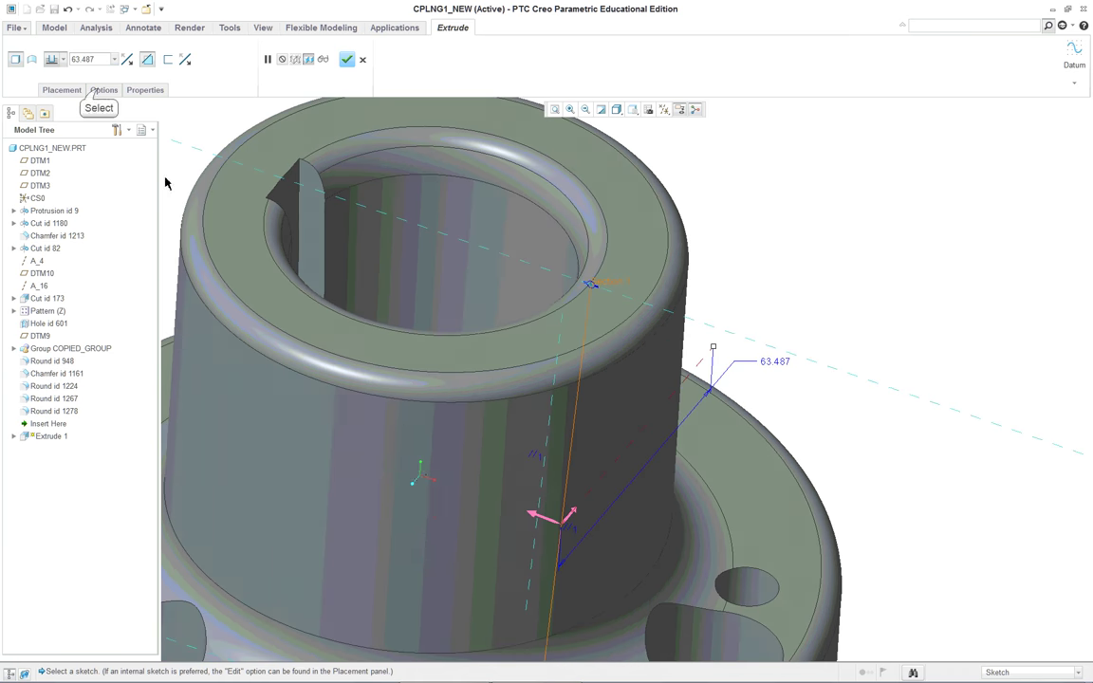
pyautogui.click(101, 89)
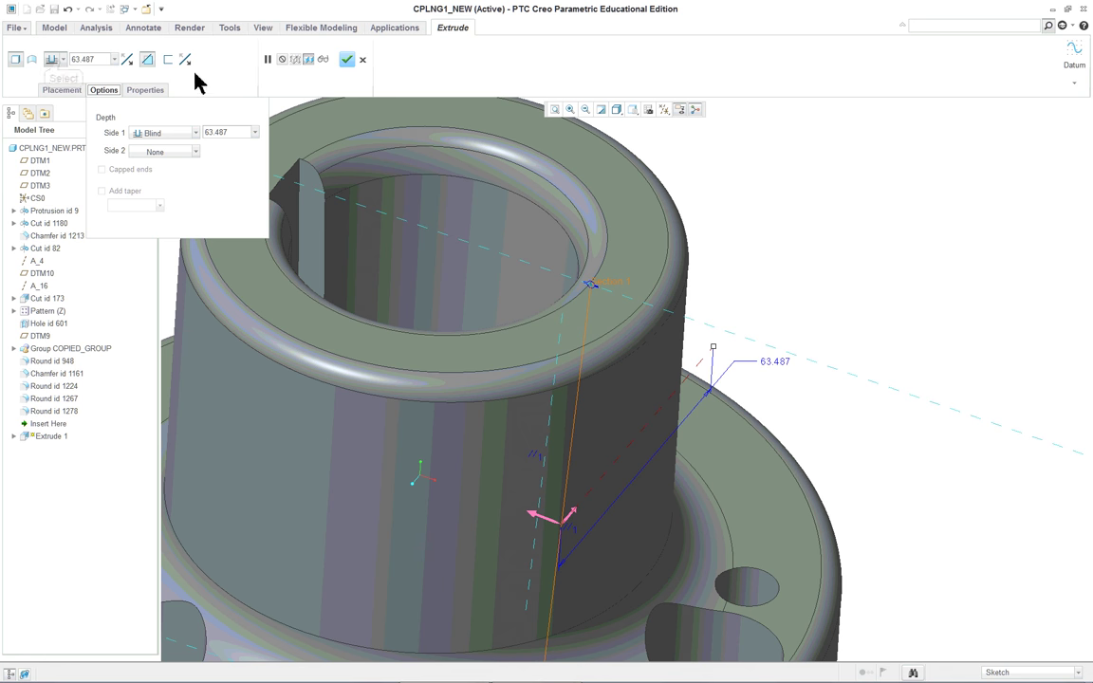
pyautogui.click(60, 59)
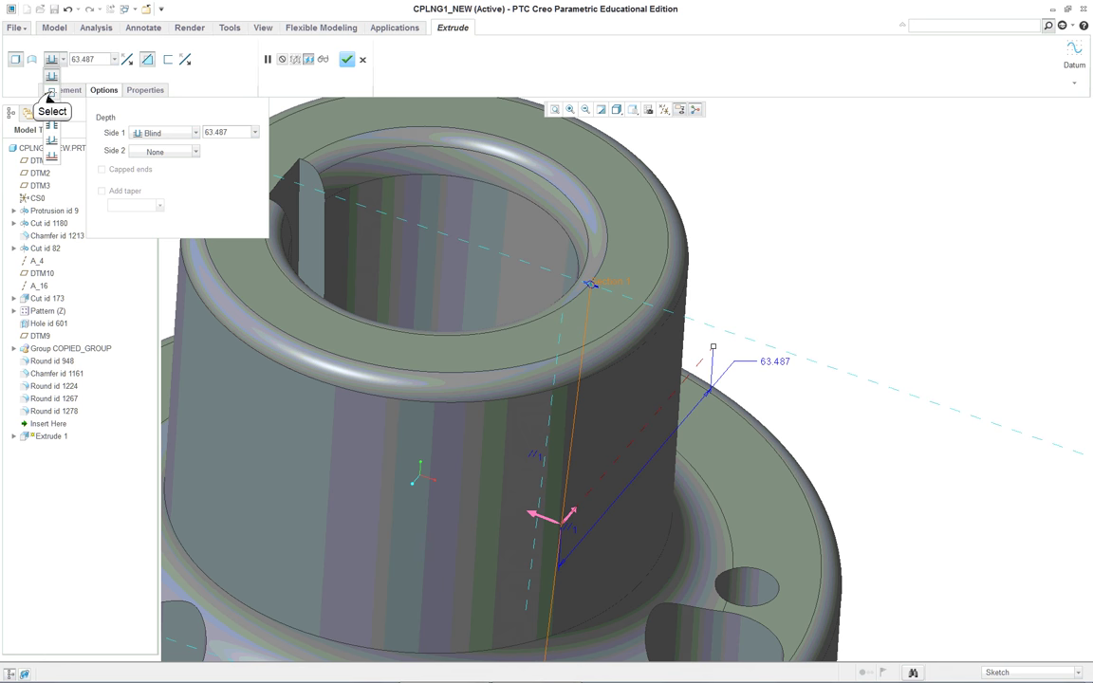
pyautogui.click(52, 94)
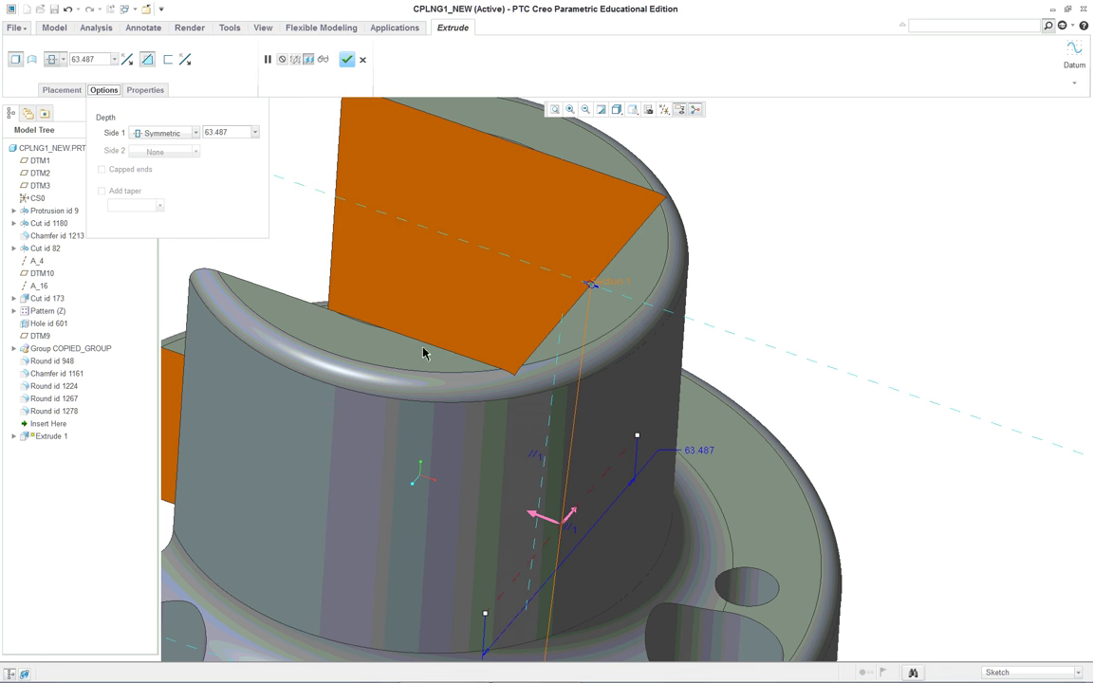
# Step: Set the keyway cut's symmetric depth to 12.8 and complete the extruded cut beside the bore
pyautogui.scroll(-3, 550, 433)
pyautogui.moveTo(486, 410)
pyautogui.mouseDown(button='middle')
pyautogui.moveTo(497, 449)
pyautogui.moveTo(508, 372)
pyautogui.moveTo(522, 370)
pyautogui.moveTo(517, 421)
pyautogui.mouseUp(button='middle')
pyautogui.moveTo(517, 420); pyautogui.dragTo(513, 448)
pyautogui.scroll(5, 510, 396)
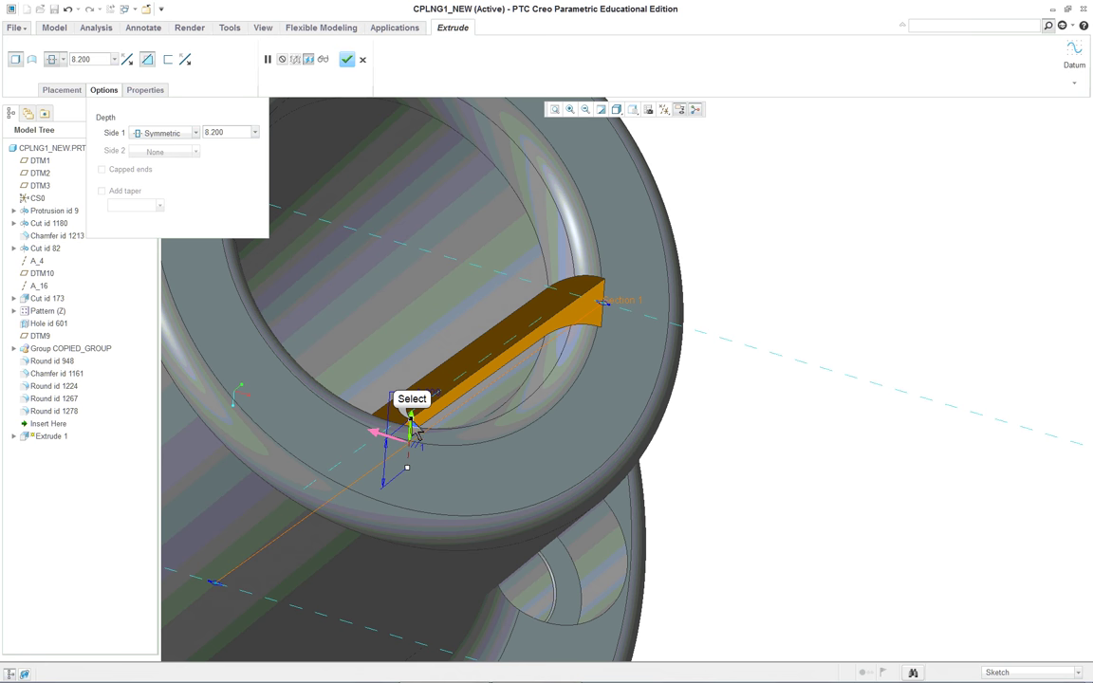
pyautogui.moveTo(415, 432); pyautogui.dragTo(412, 418)
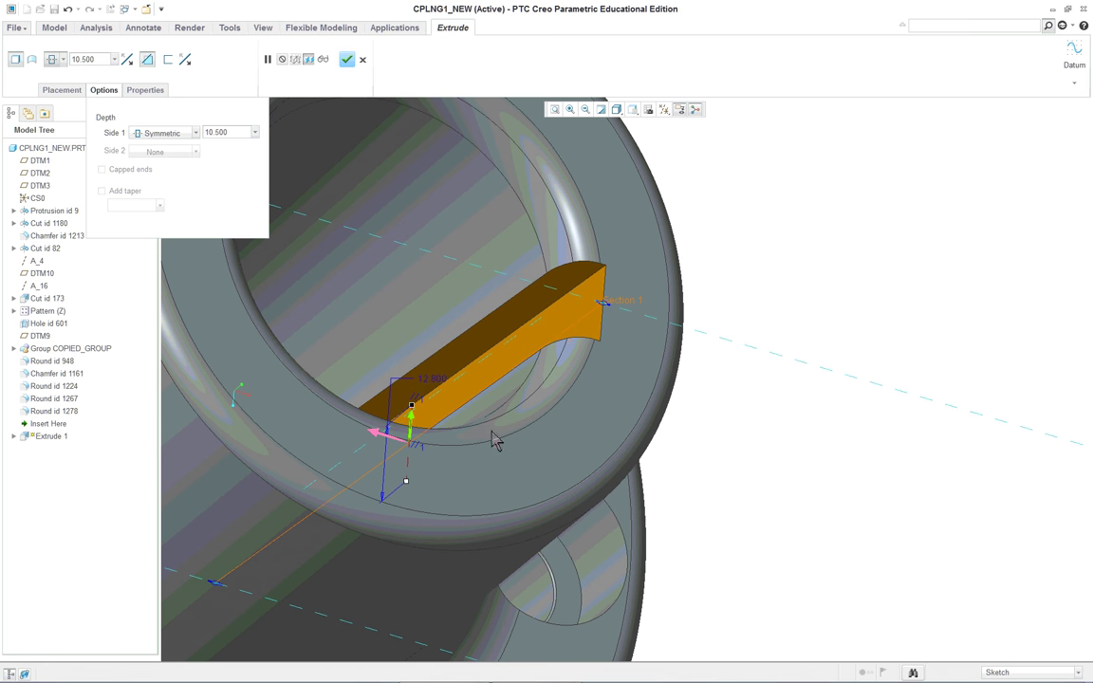
pyautogui.moveTo(496, 442); pyautogui.dragTo(478, 471, button='middle')
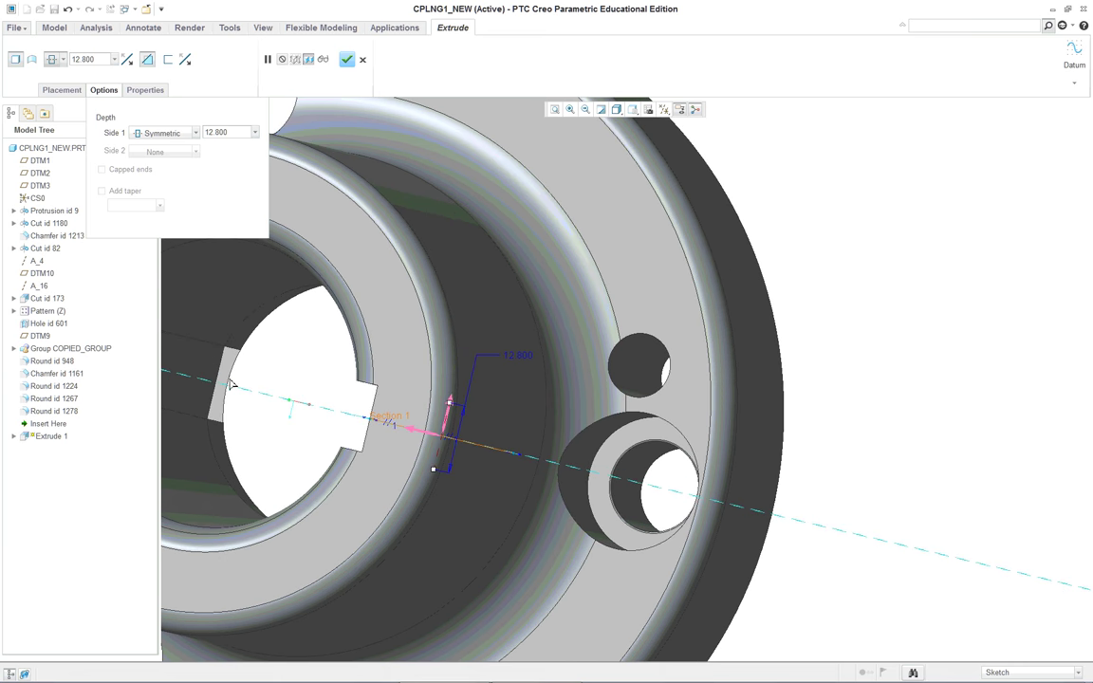
pyautogui.scroll(5, 231, 384)
pyautogui.moveTo(230, 384)
pyautogui.mouseDown(button='middle')
pyautogui.moveTo(297, 384)
pyautogui.moveTo(301, 364)
pyautogui.mouseUp(button='middle')
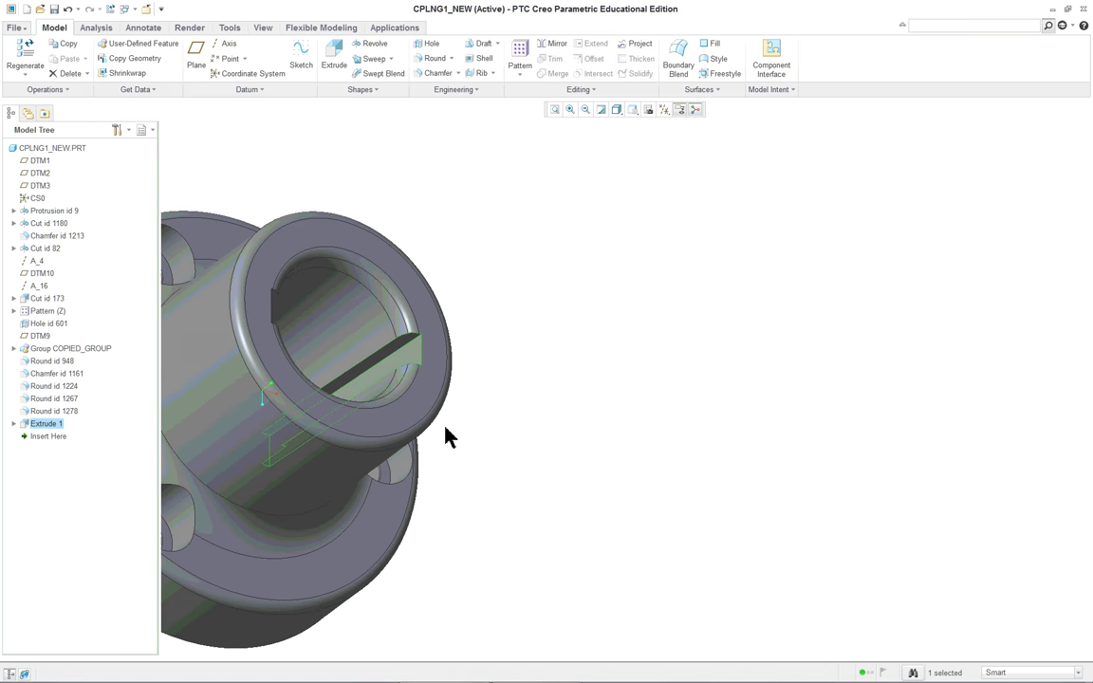
# Step: Compare the original and new keyway cuts from both ends of the bore, selecting each one, and return to the default view
pyautogui.scroll(5, 446, 437)
pyautogui.moveTo(444, 434); pyautogui.dragTo(577, 329, button='middle')
pyautogui.scroll(-4, 500, 419)
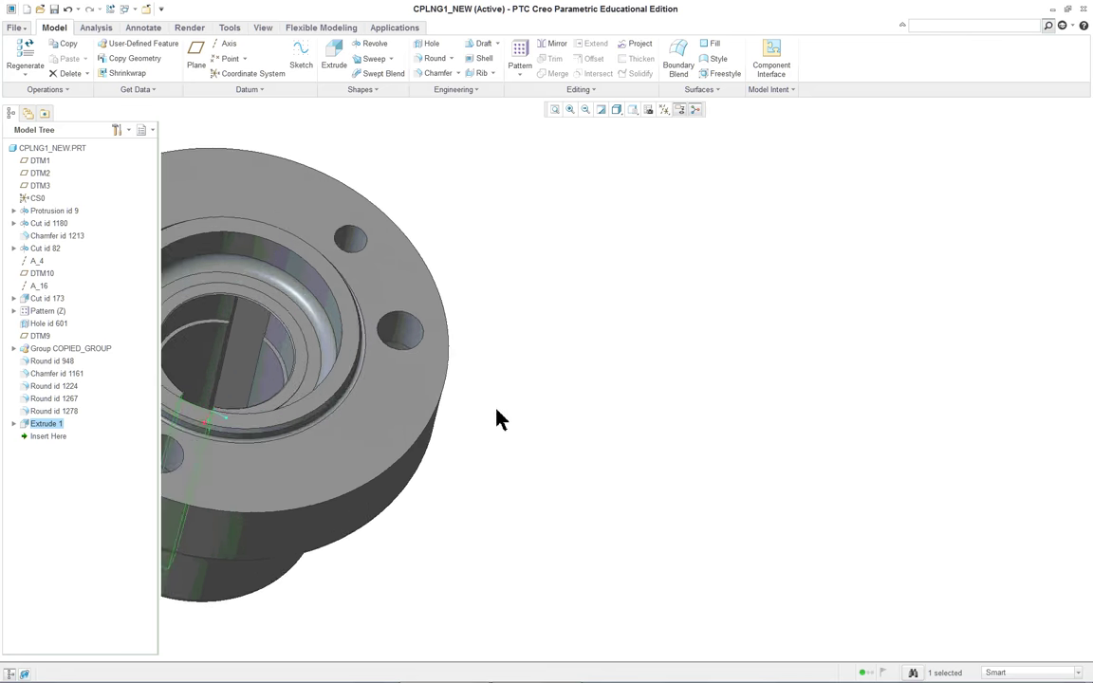
pyautogui.scroll(3, 495, 419)
pyautogui.scroll(-6, 495, 300)
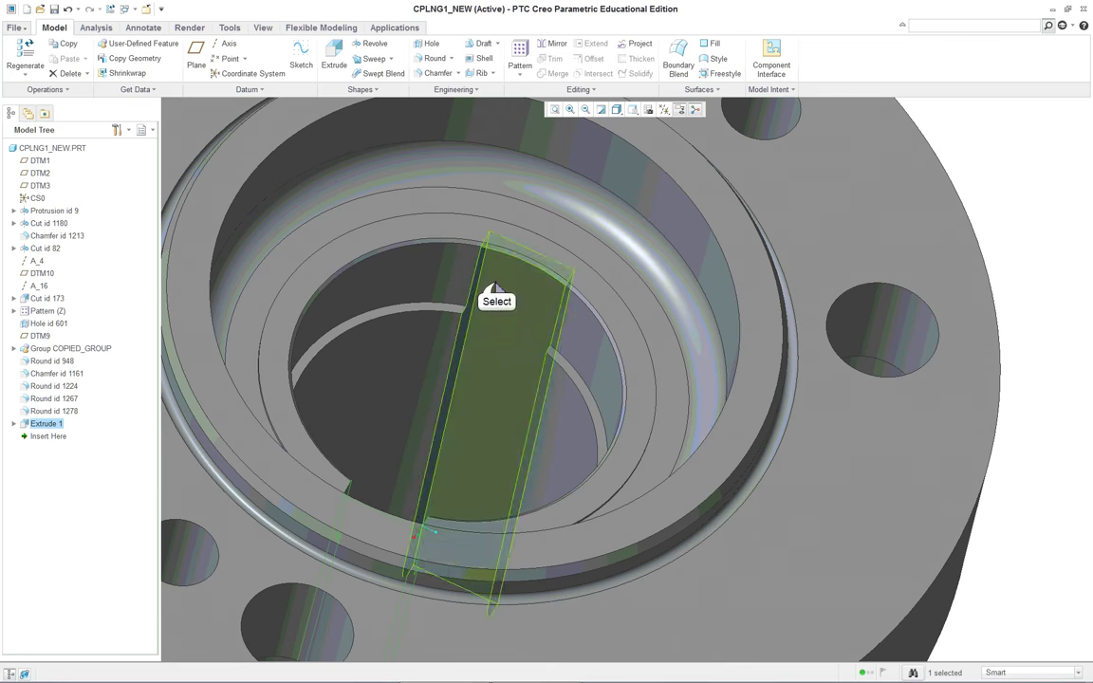
pyautogui.click(493, 286)
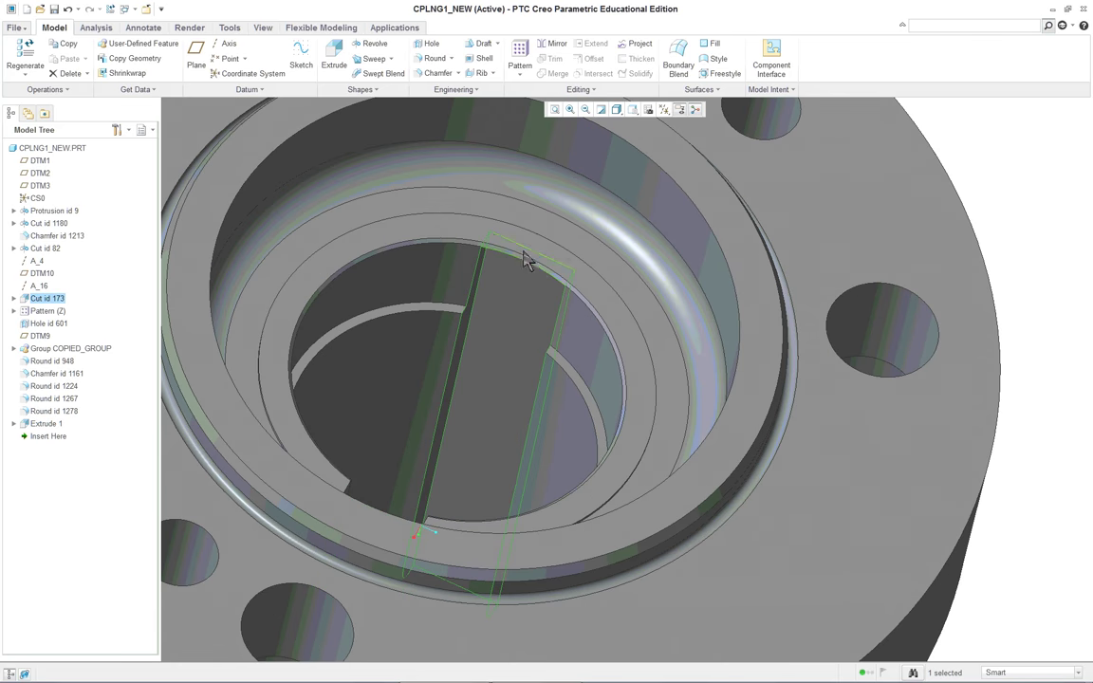
pyautogui.scroll(3, 500, 373)
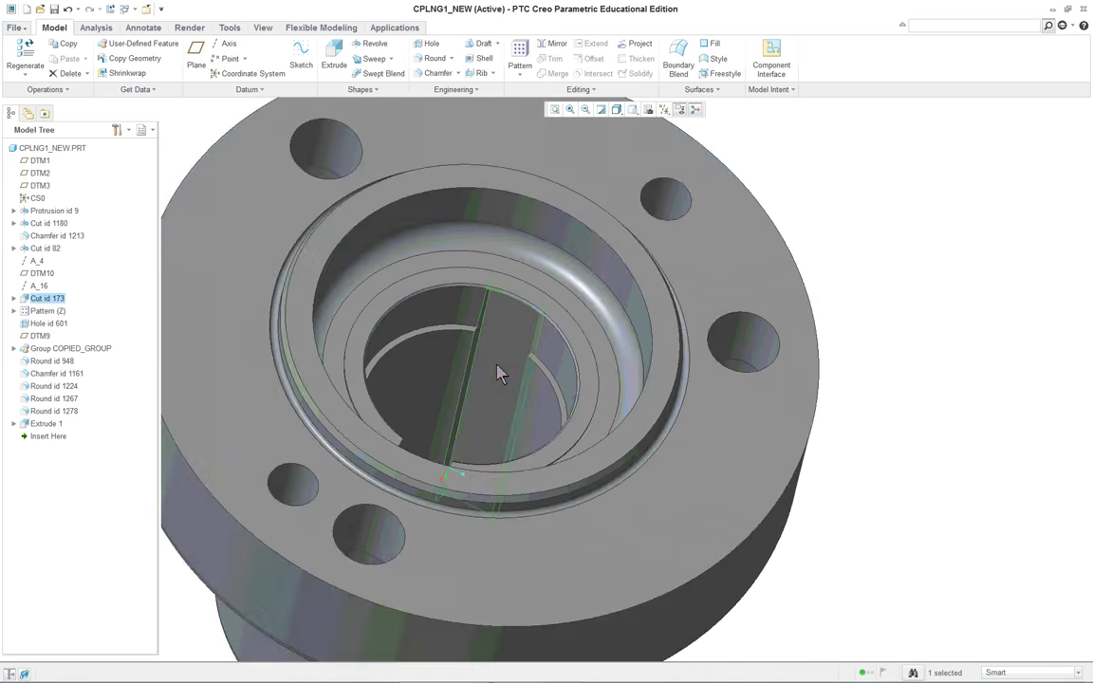
pyautogui.moveTo(497, 371); pyautogui.dragTo(474, 415, button='middle')
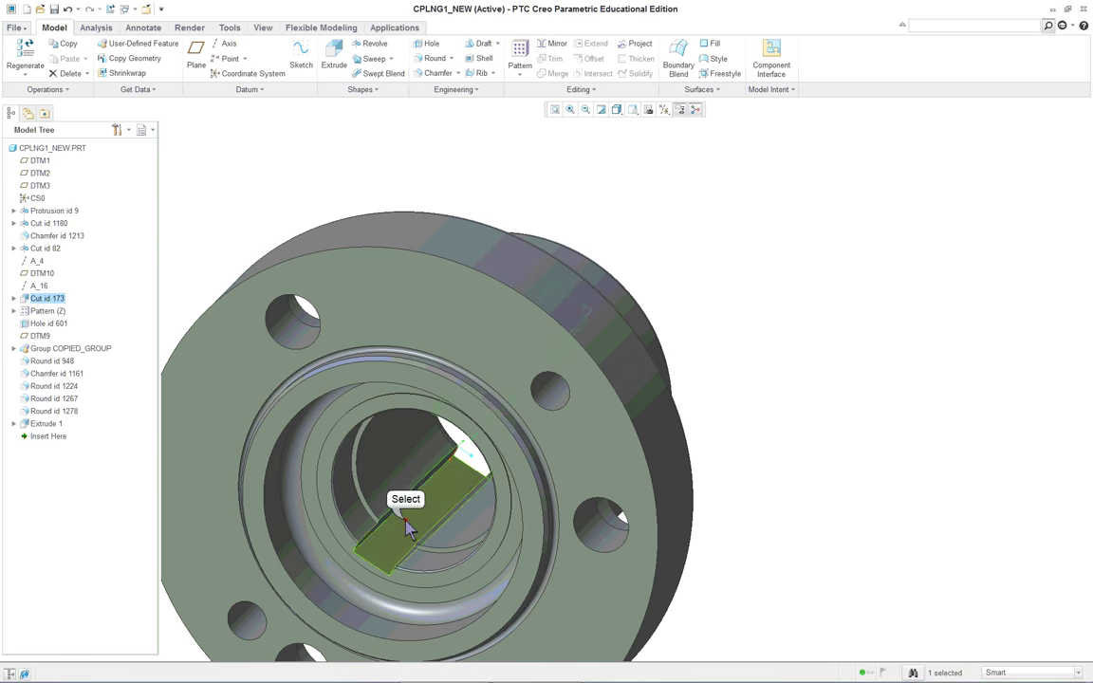
pyautogui.click(402, 503)
pyautogui.moveTo(495, 576); pyautogui.dragTo(210, 217, button='middle')
pyautogui.hotkey('ctrl', 'd')
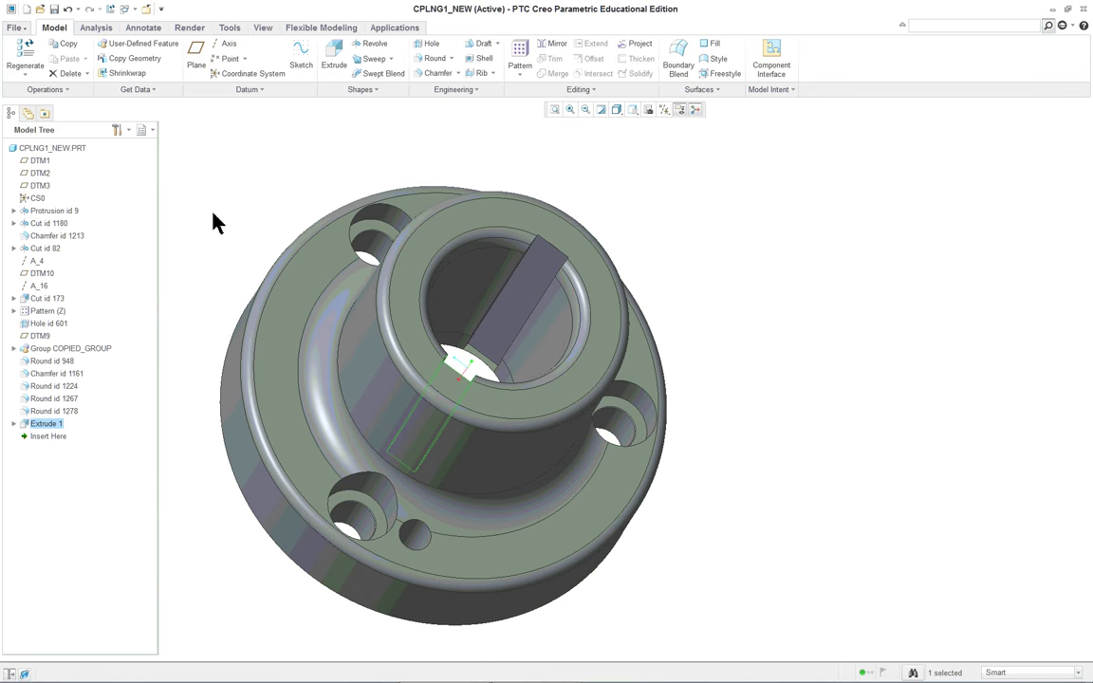